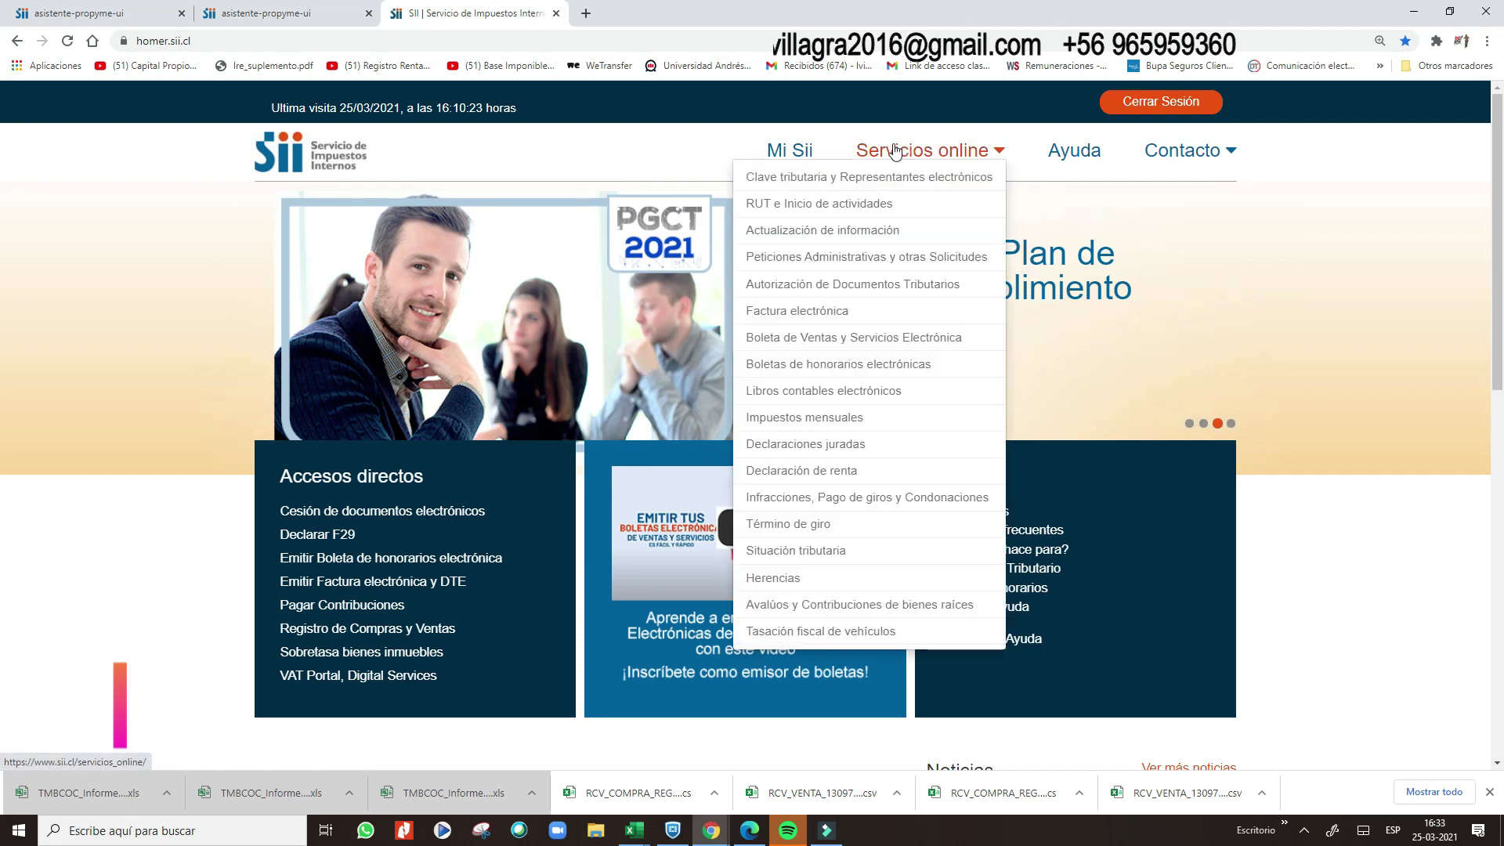
- Go to Mis Declaraciones Juradas de Renta for tax year 2021 and scroll the filed-forms list
left_click(865, 449)
left_click(660, 318)
left_click(619, 242)
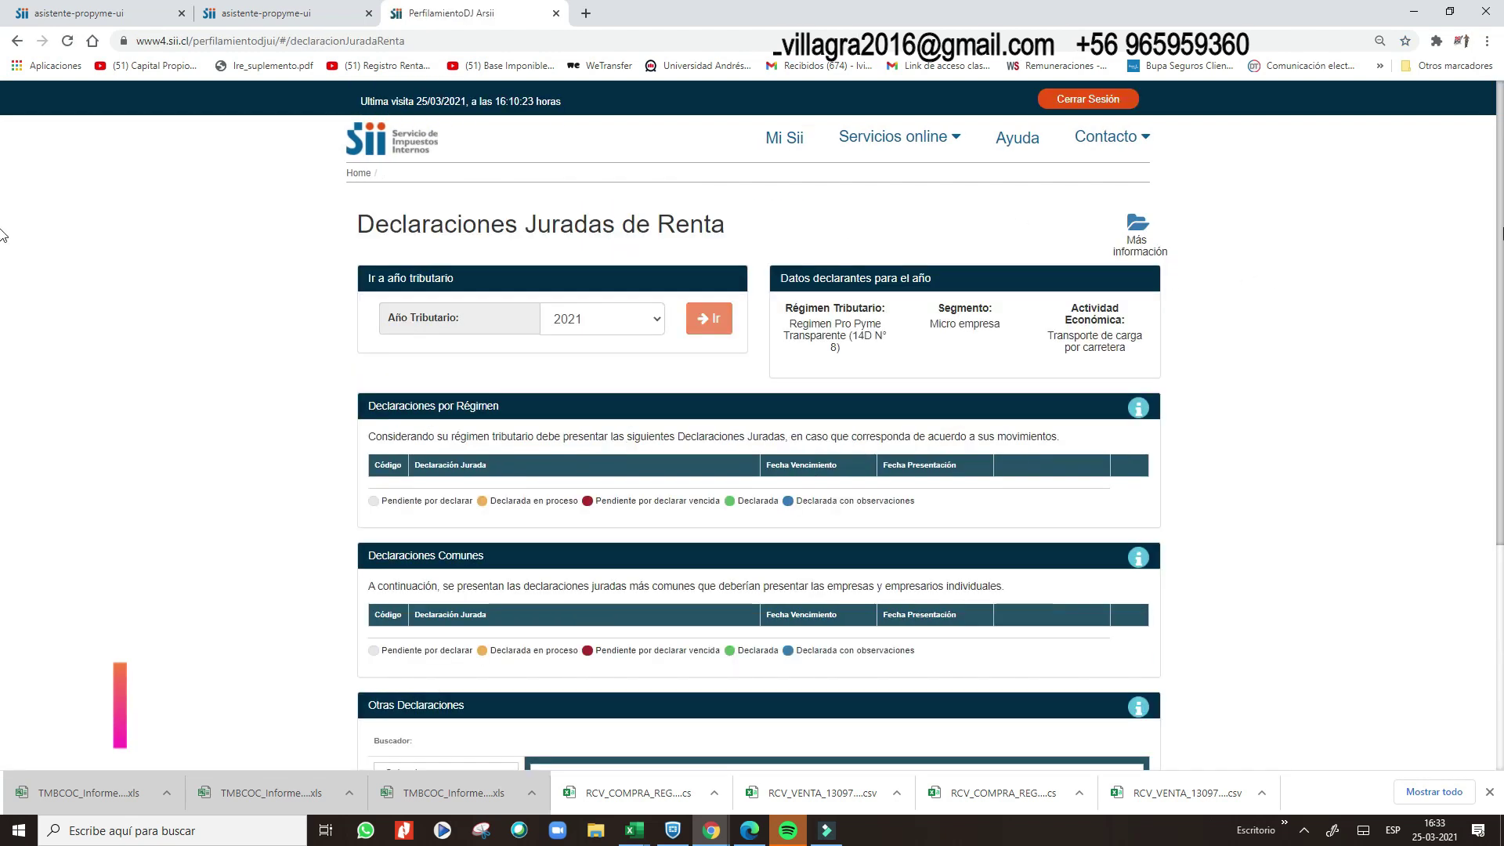
left_click_drag(1496, 202, 1499, 306)
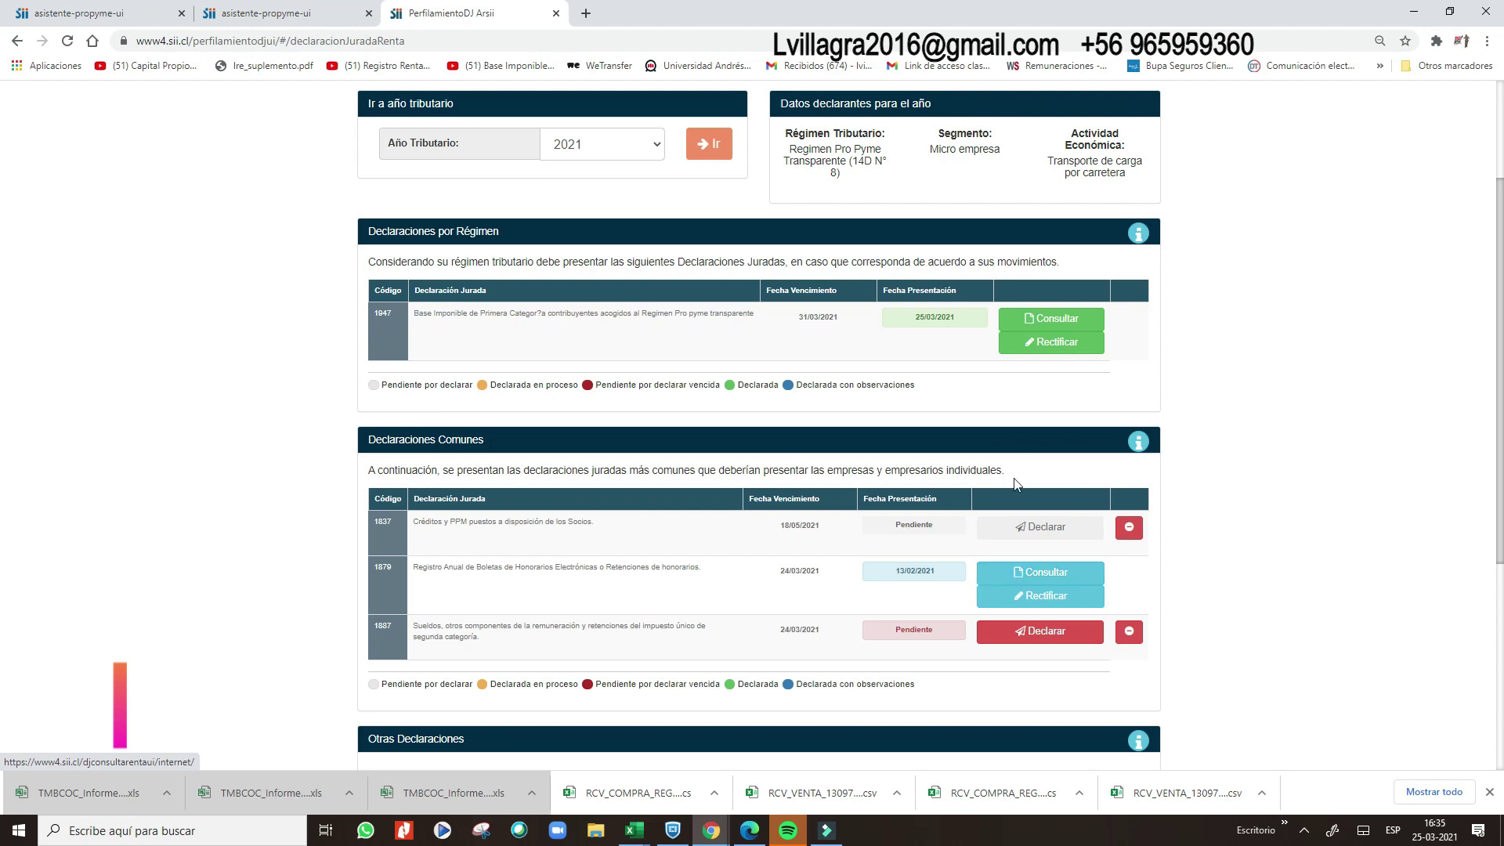
left_click(1065, 318)
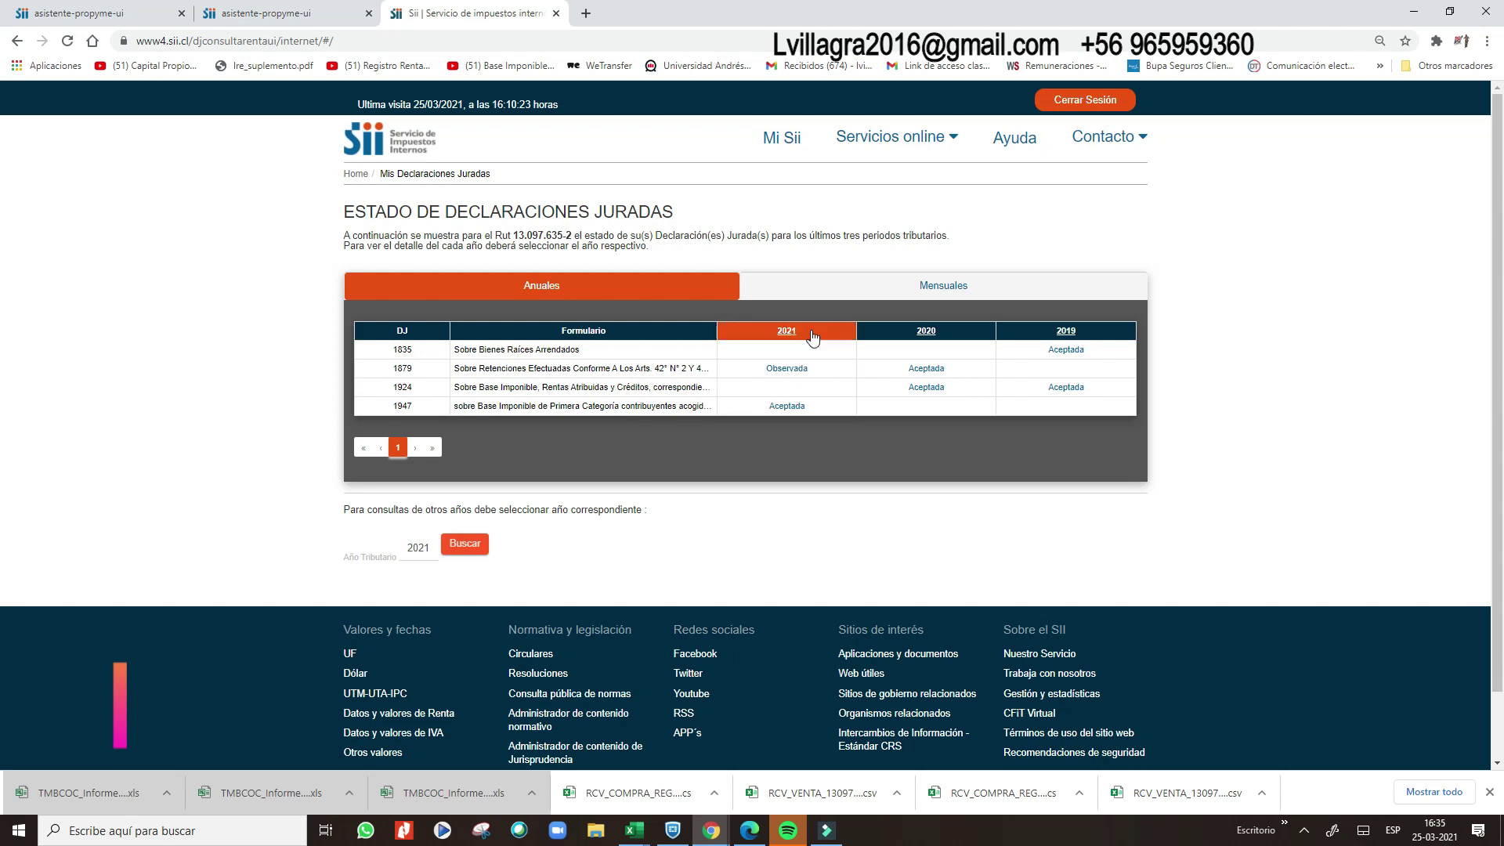
left_click(786, 406)
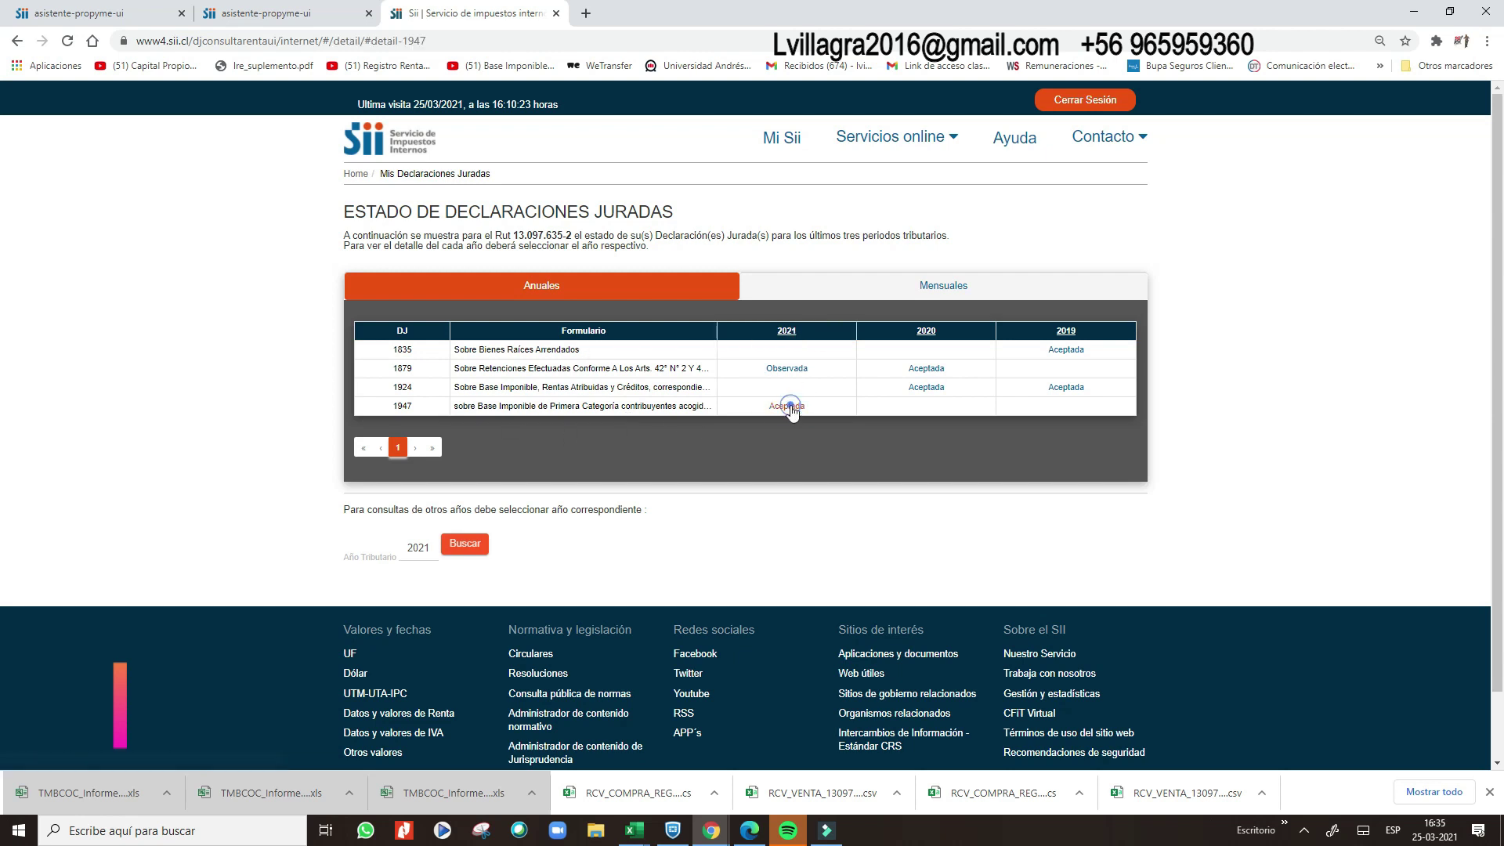
scroll(791, 406, "down", 1)
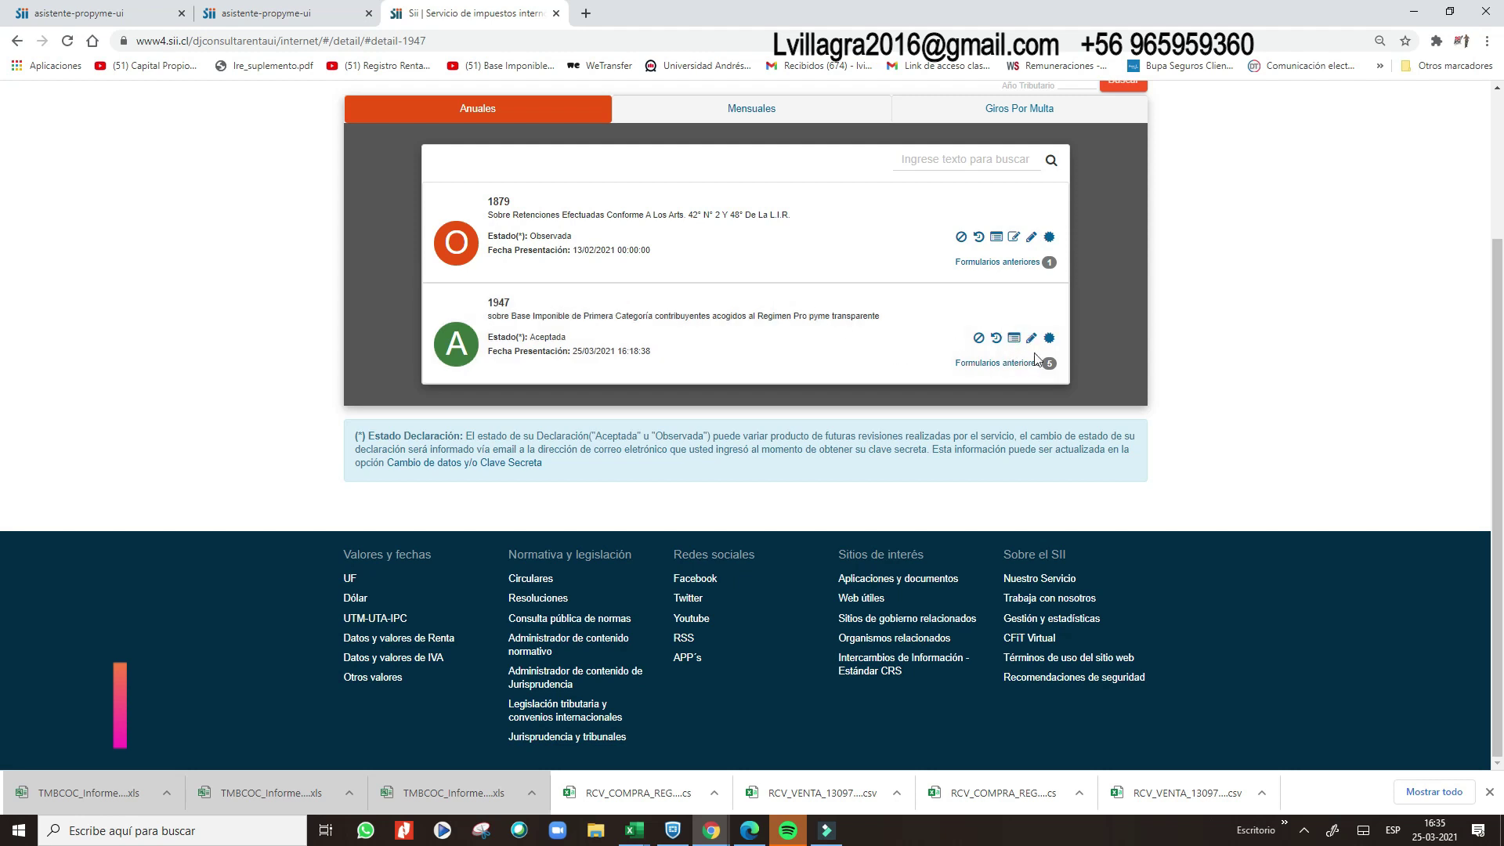
left_click(1031, 340)
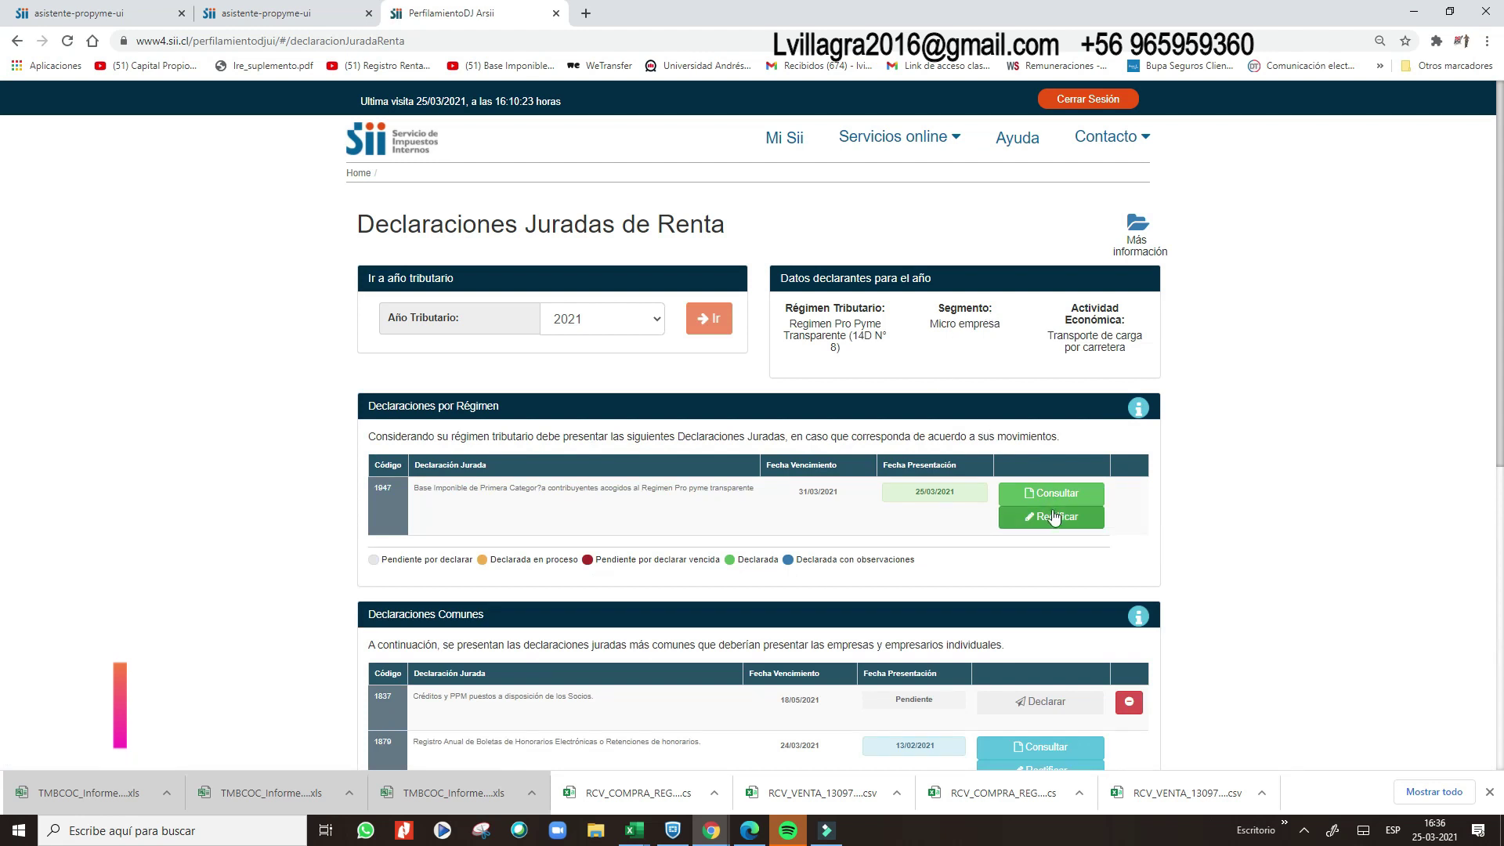
- Start amending form 1947 with the support assistant for tax year 2021, using new information
left_click(1053, 520)
left_click(742, 214)
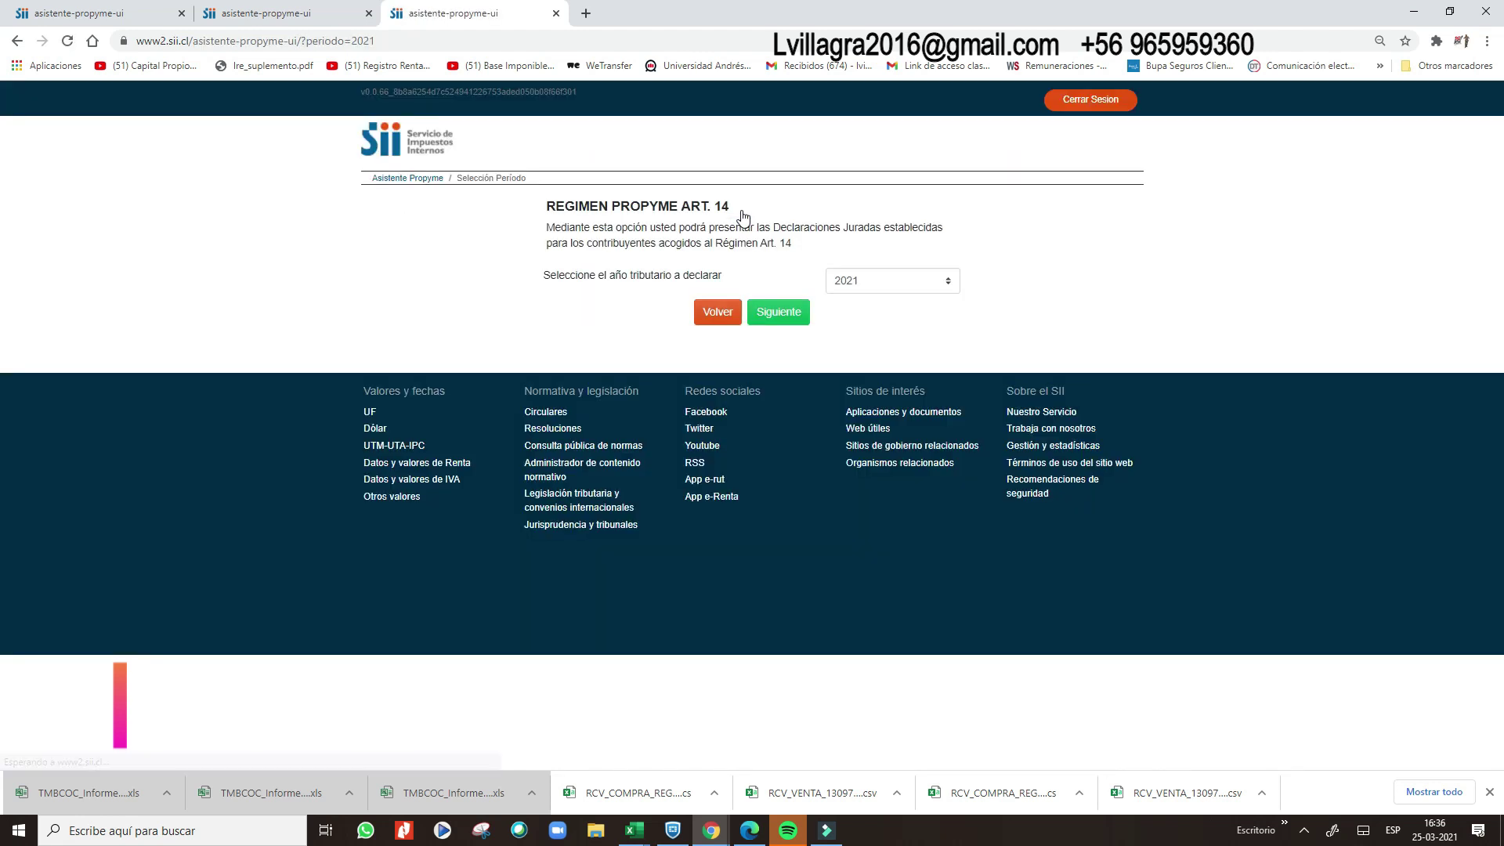
left_click(786, 313)
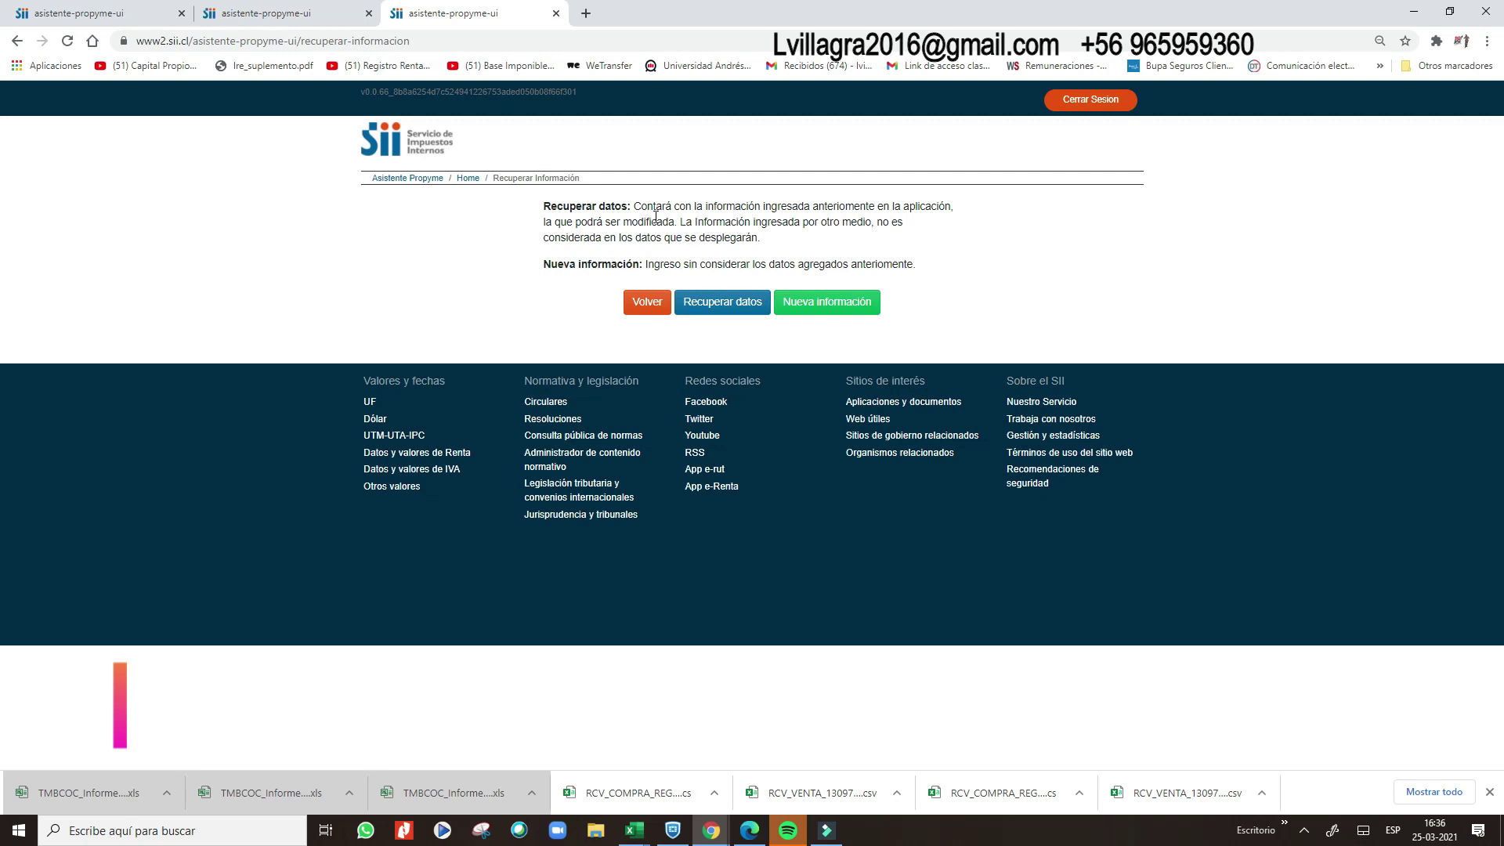
left_click(830, 296)
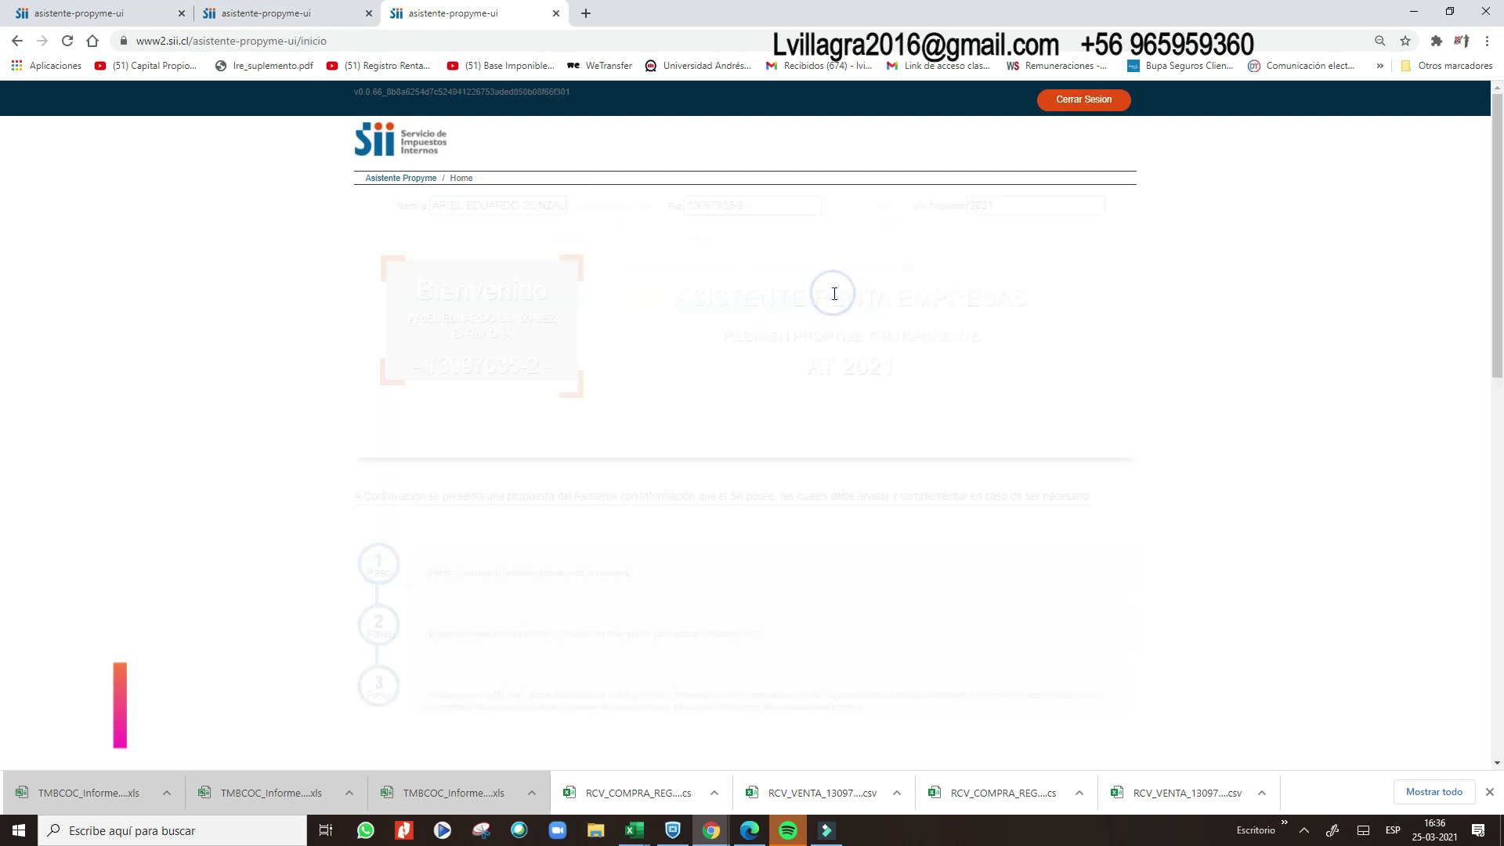
- Scroll through the assistant's start page to review the declared-information summary cards
left_click_drag(1499, 154, 1501, 356)
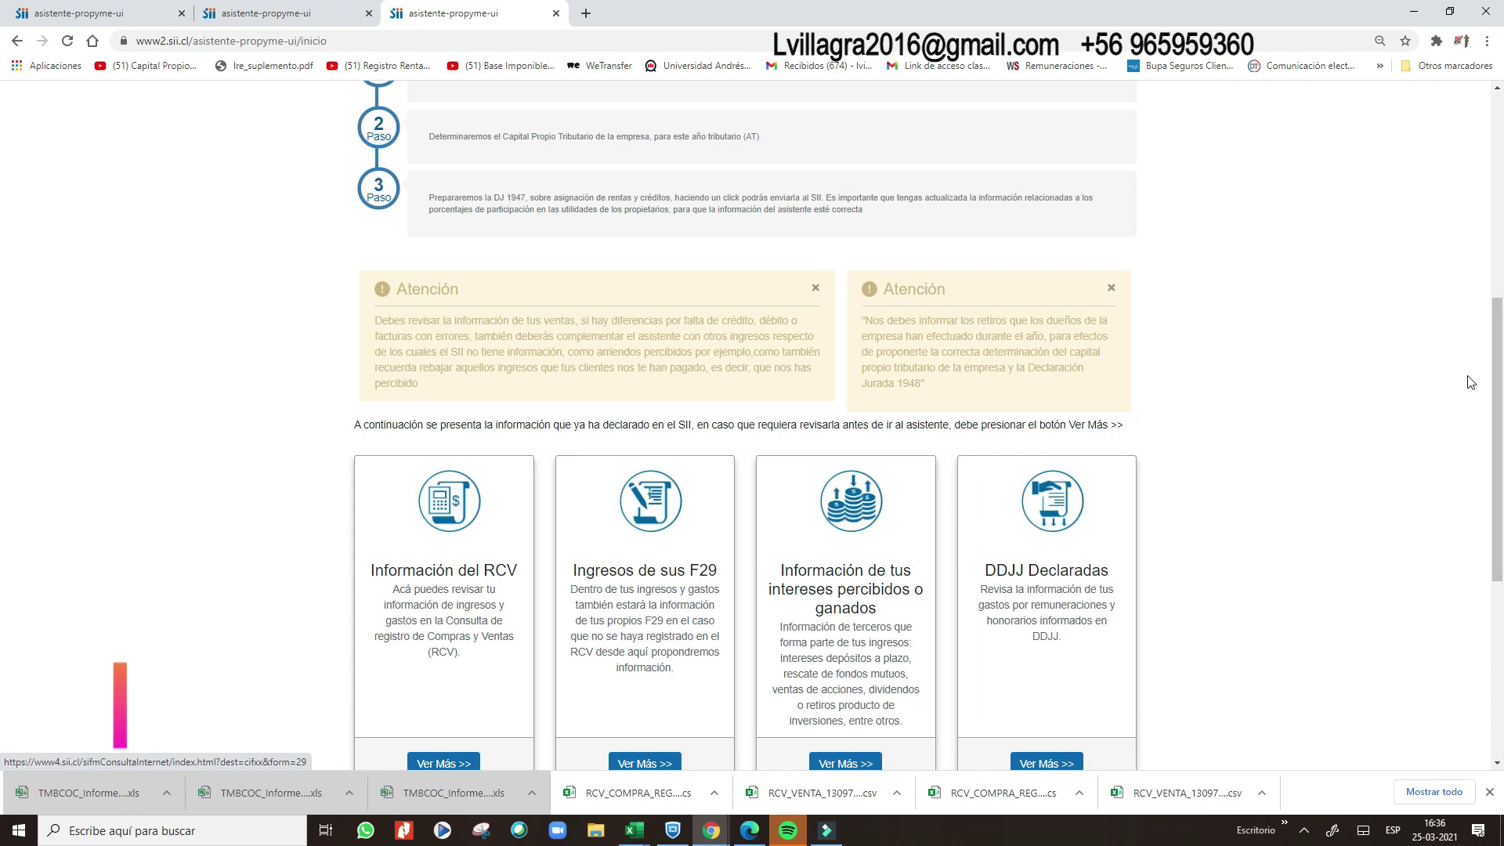
left_click_drag(1497, 401, 1496, 422)
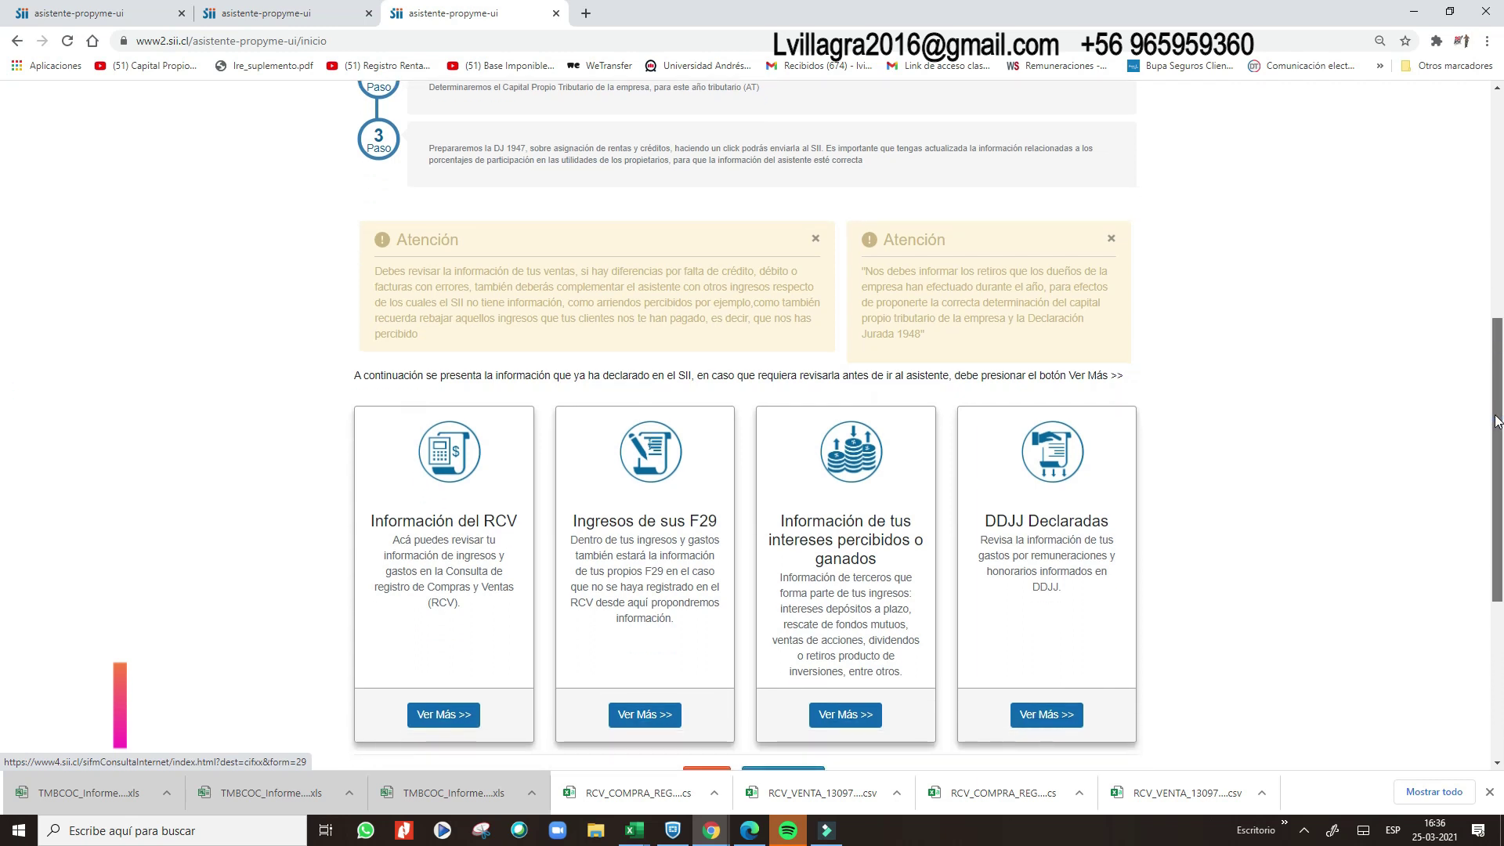
left_click_drag(1497, 422, 1500, 478)
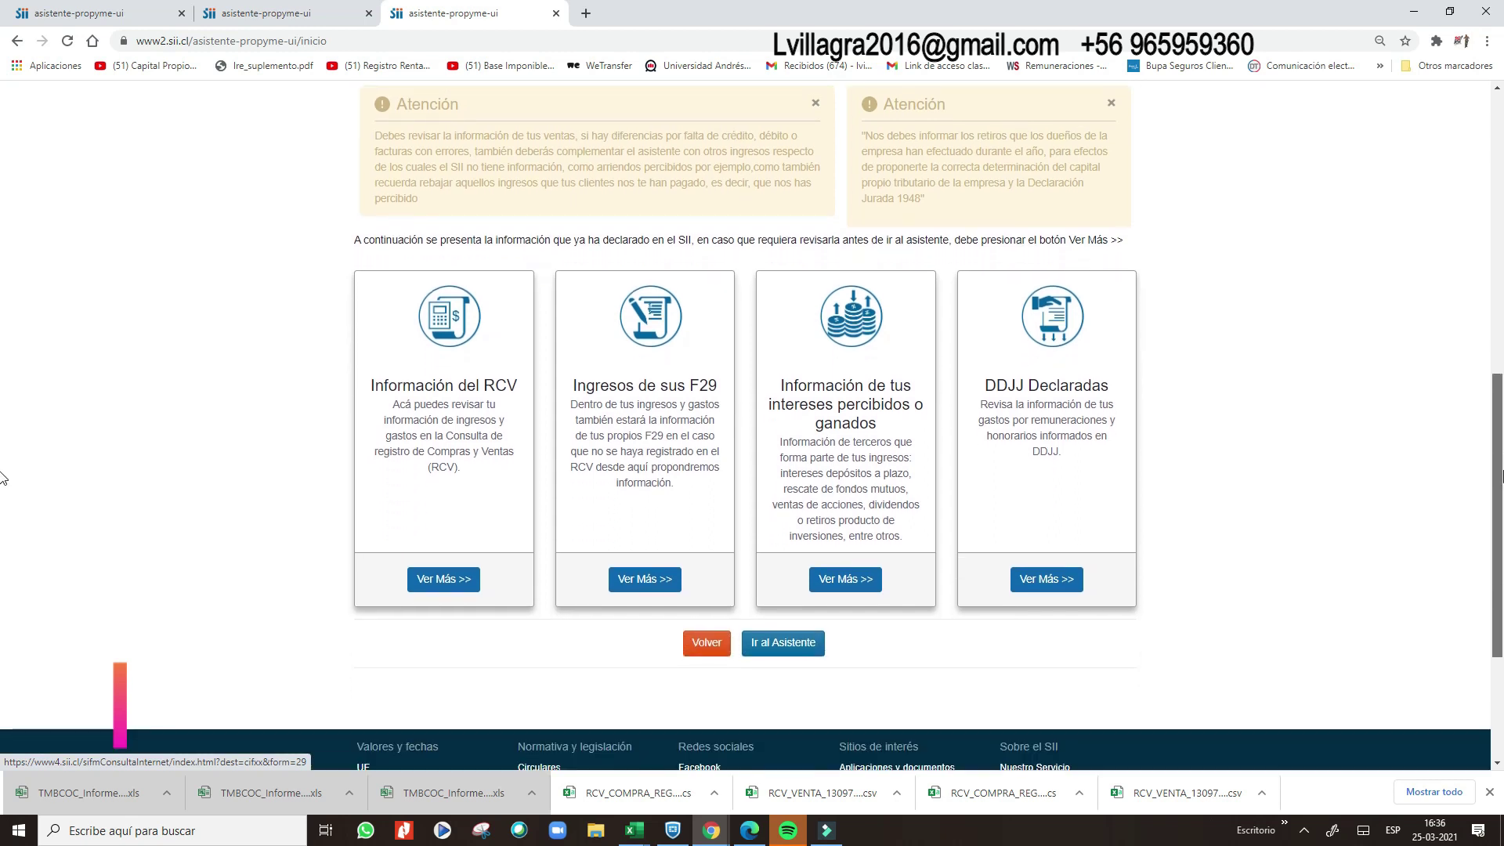
left_click_drag(1498, 478, 1498, 473)
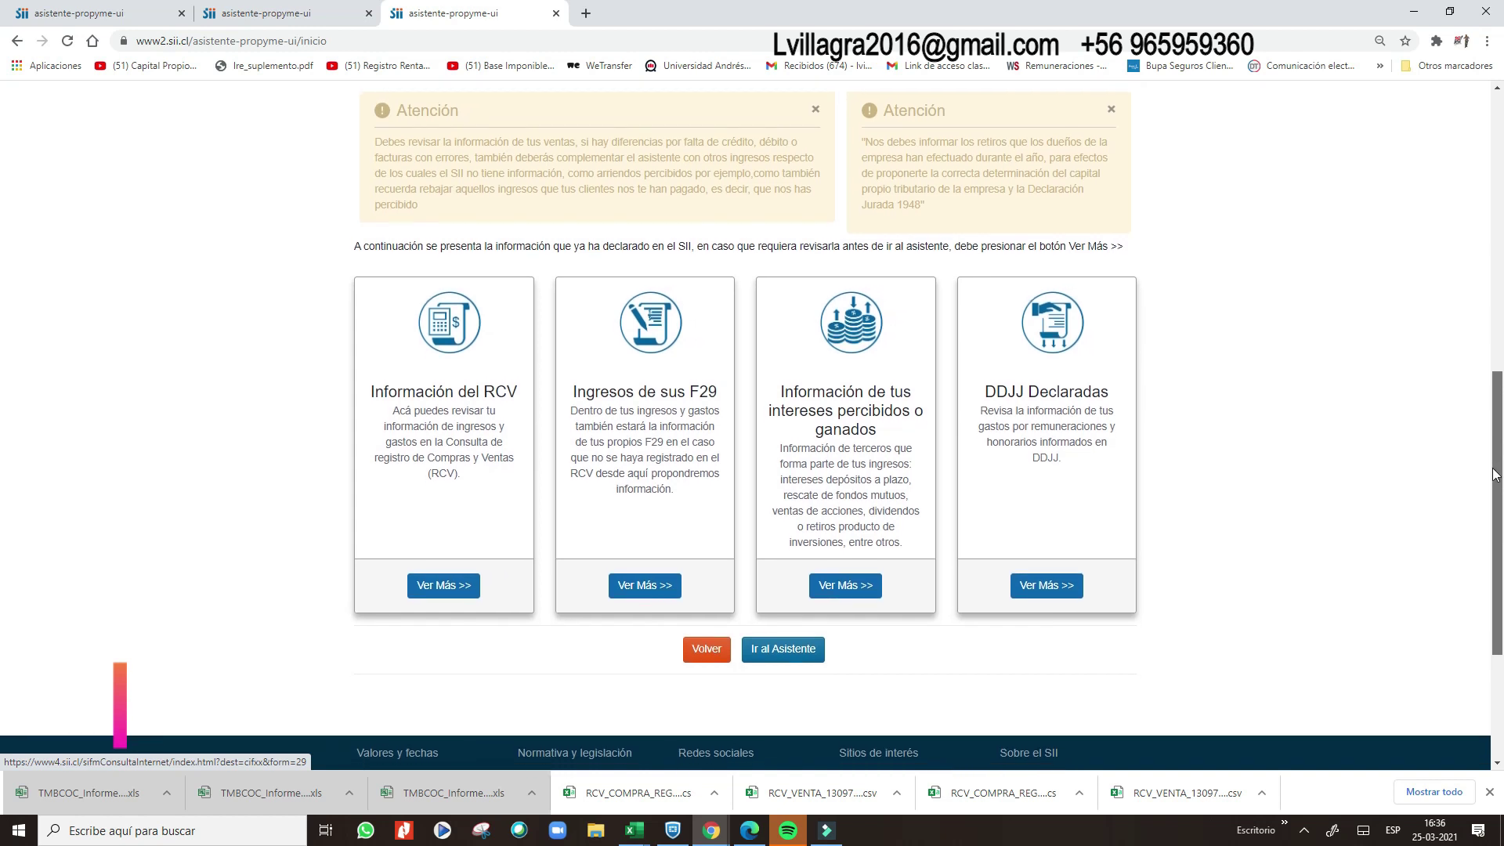
left_click_drag(1497, 473, 1499, 491)
scroll(1467, 329, "up", 2)
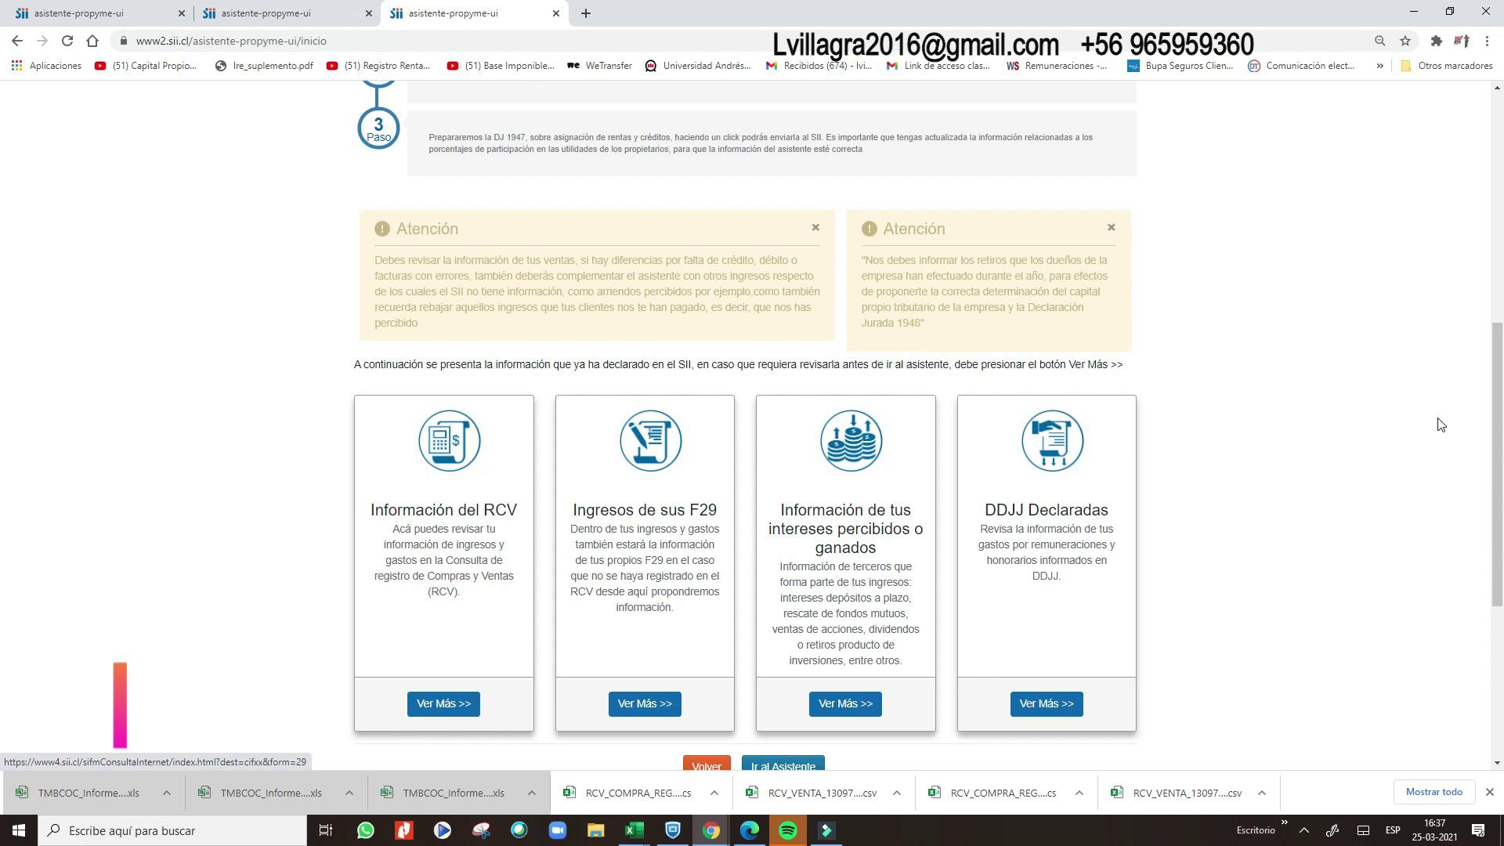
scroll(1440, 424, "down", 1)
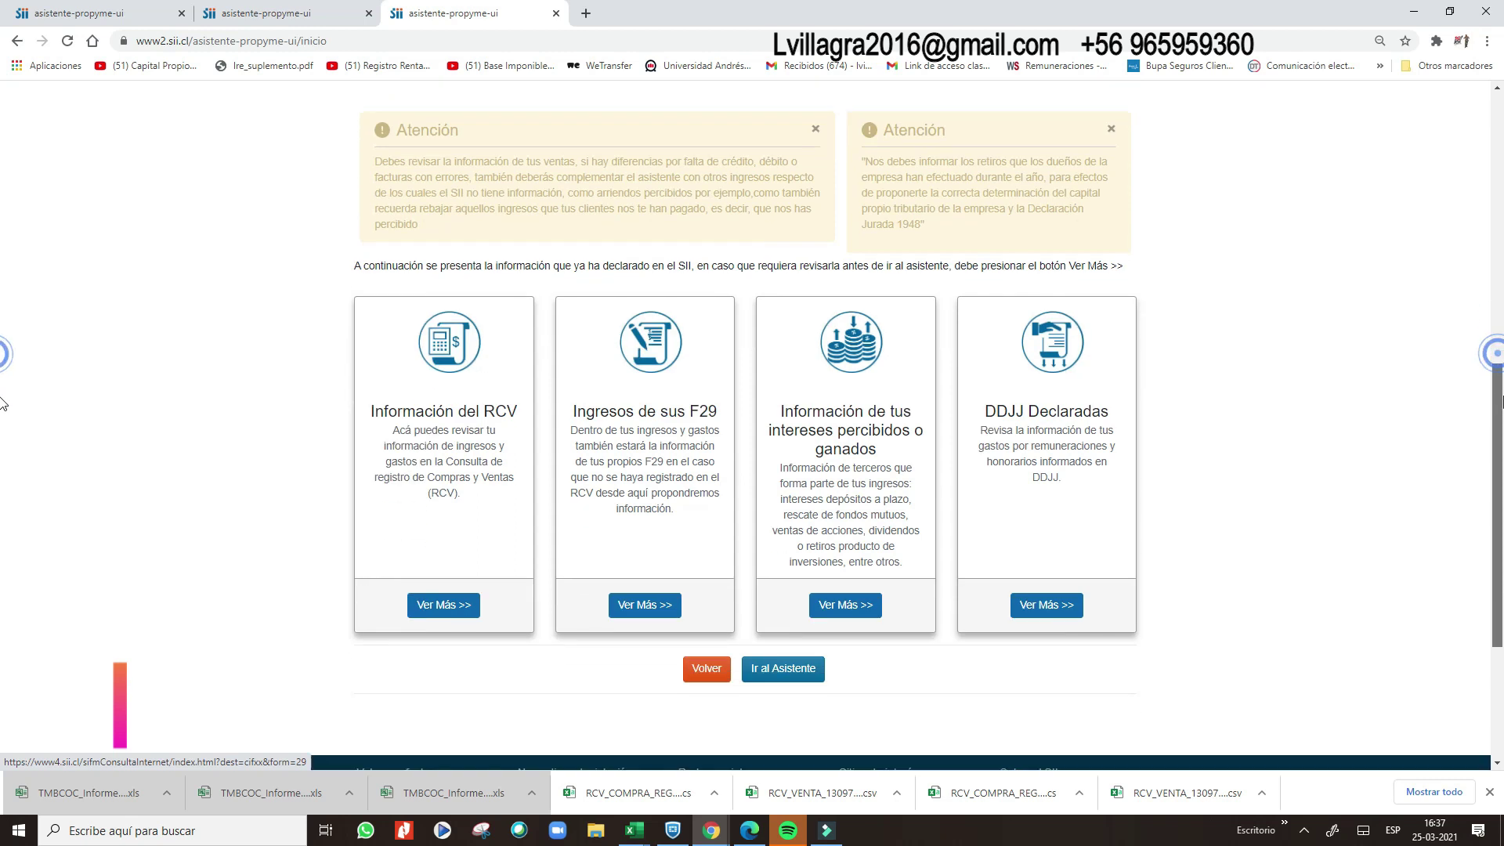
- Dismiss the dividends notice, review the Ingresos table and select the Intereses Directos unreceived amount
left_click(803, 680)
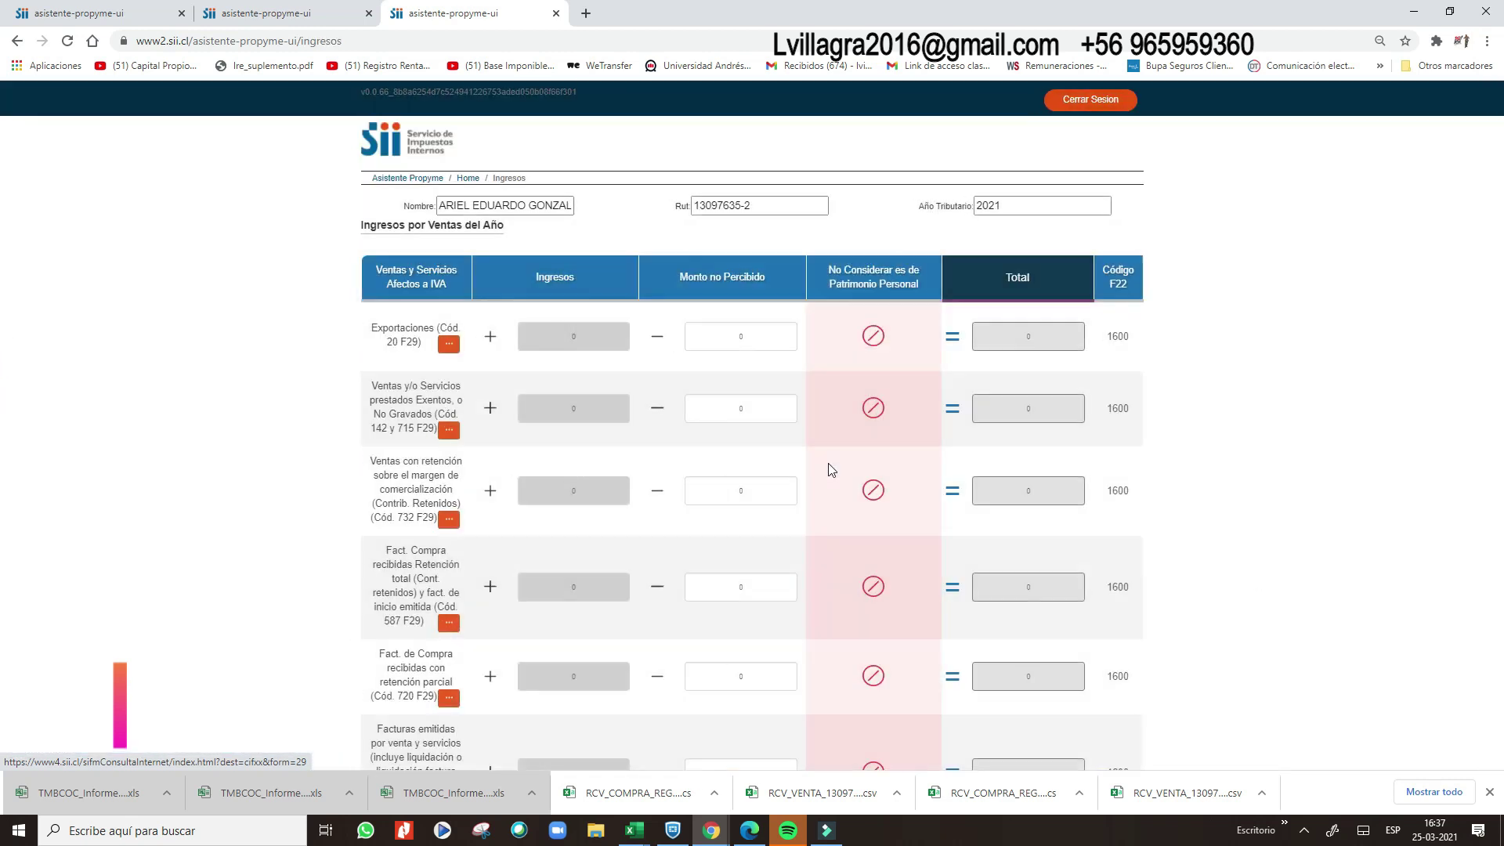
left_click(843, 349)
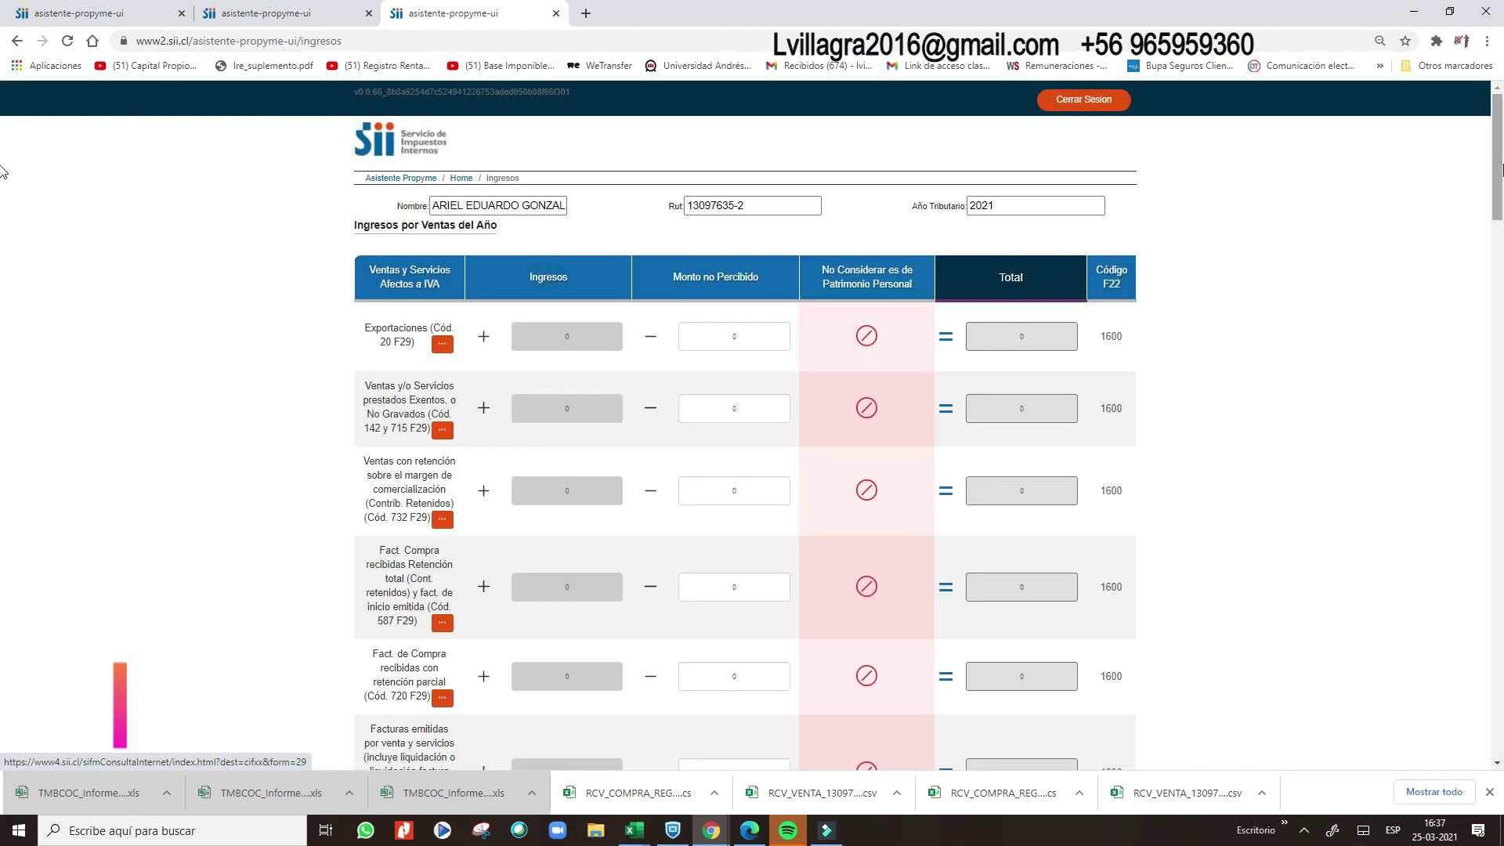
left_click_drag(1496, 141, 1496, 165)
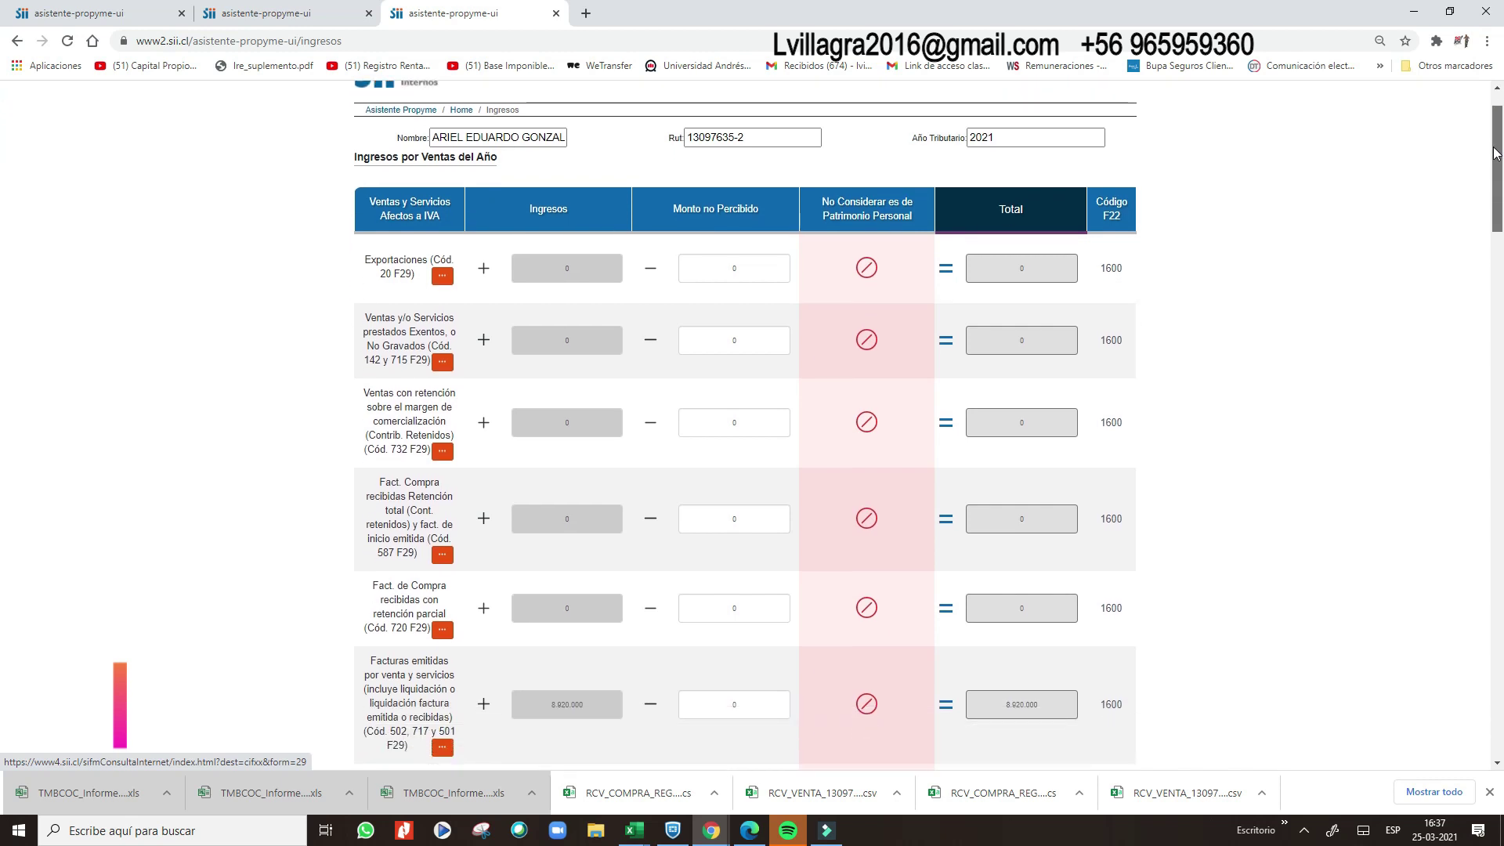
scroll(737, 600, "down", 2)
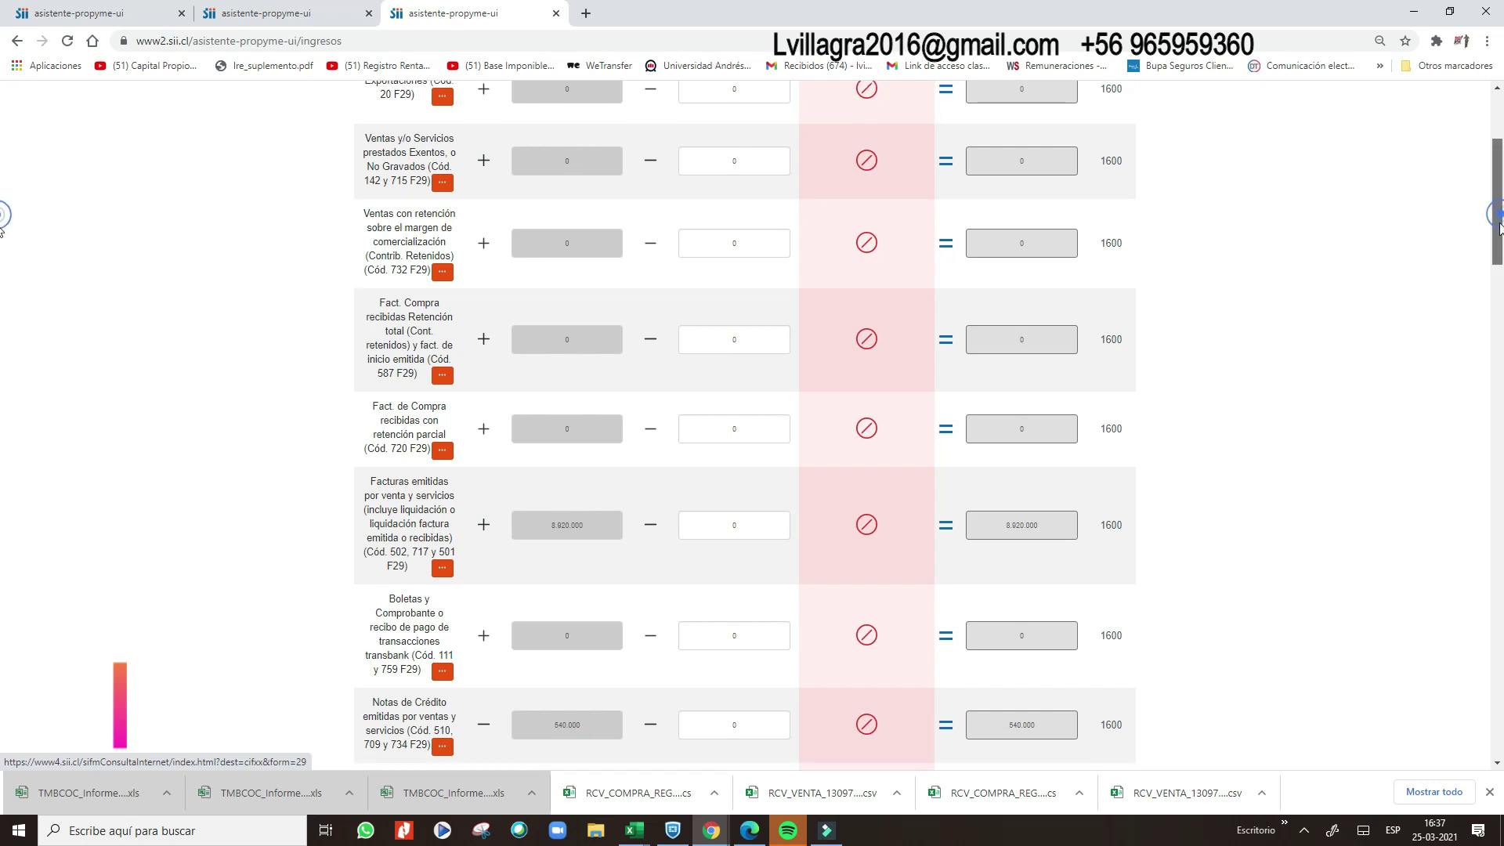
left_click_drag(1501, 221, 1501, 241)
scroll(2, 245, "down", 2)
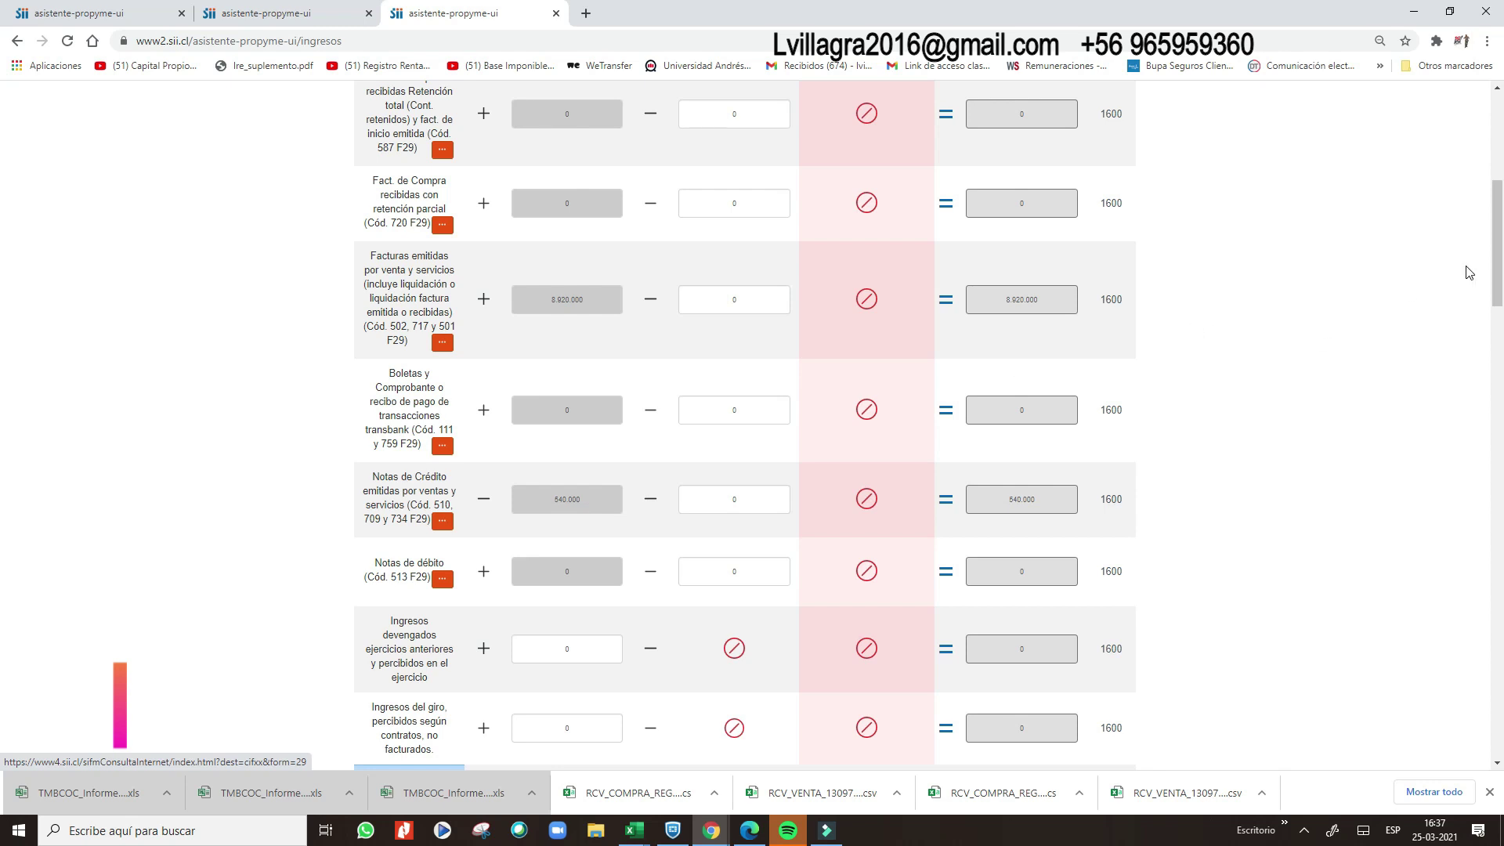
mouse_move(1492, 271)
left_mouse_down()
mouse_move(1492, 234)
mouse_move(1498, 306)
left_mouse_up()
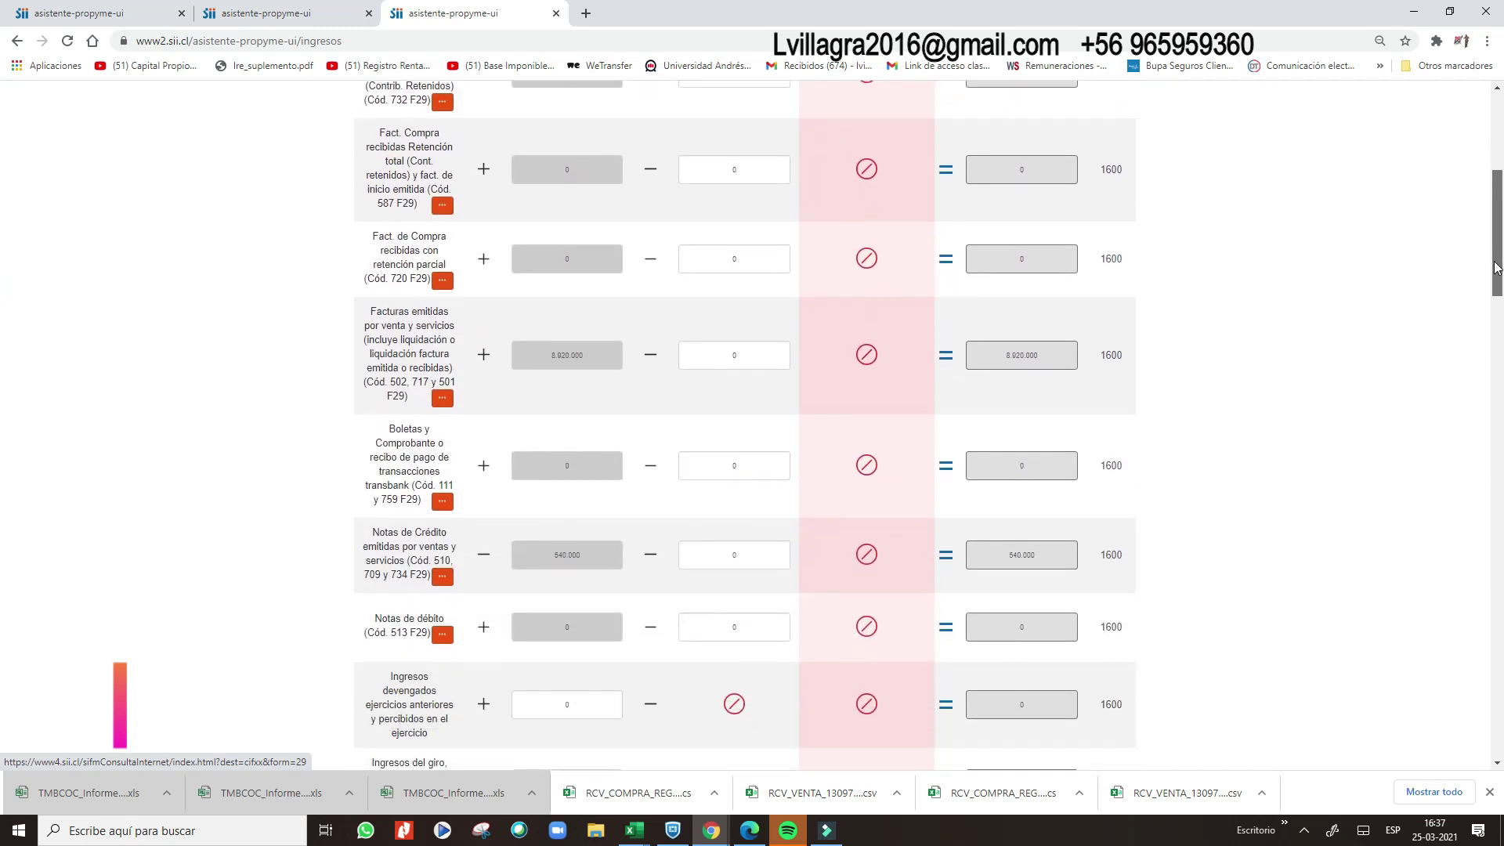
left_click_drag(1498, 306, 1499, 505)
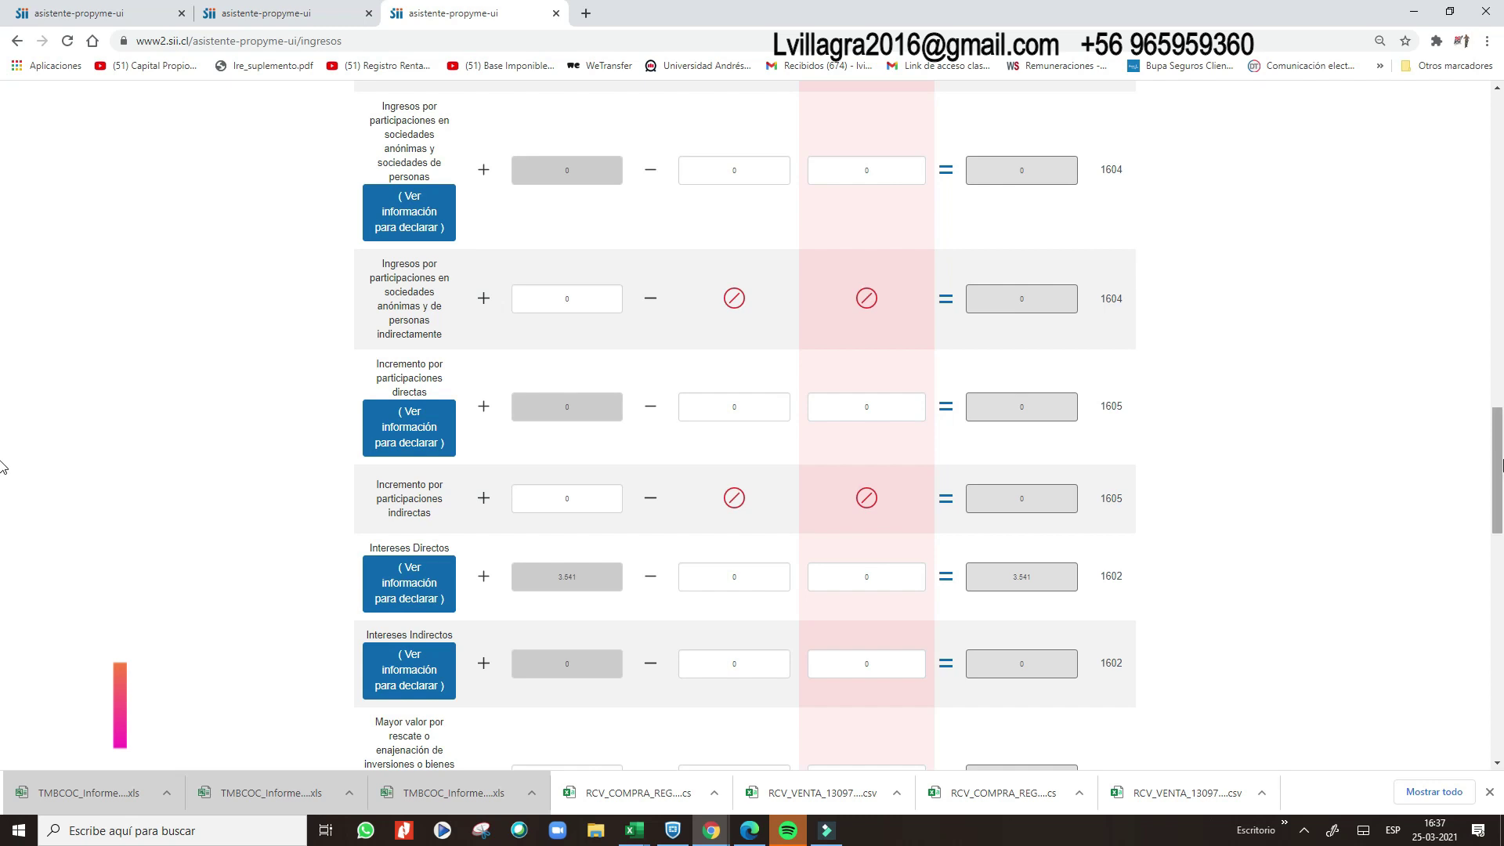
left_click_drag(1498, 457, 1499, 630)
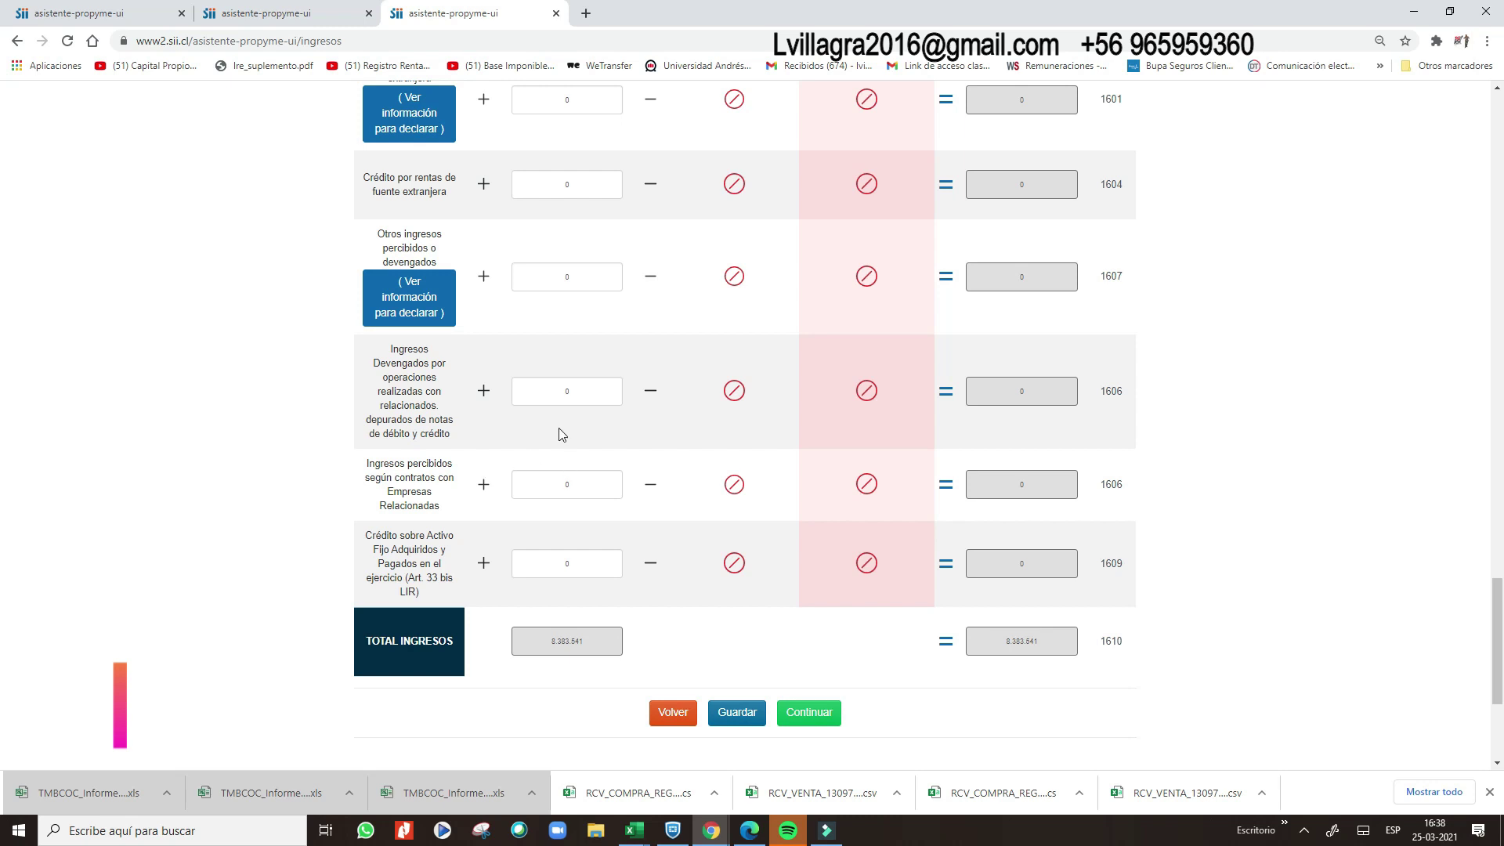
scroll(560, 433, "up", 10)
left_click(714, 424)
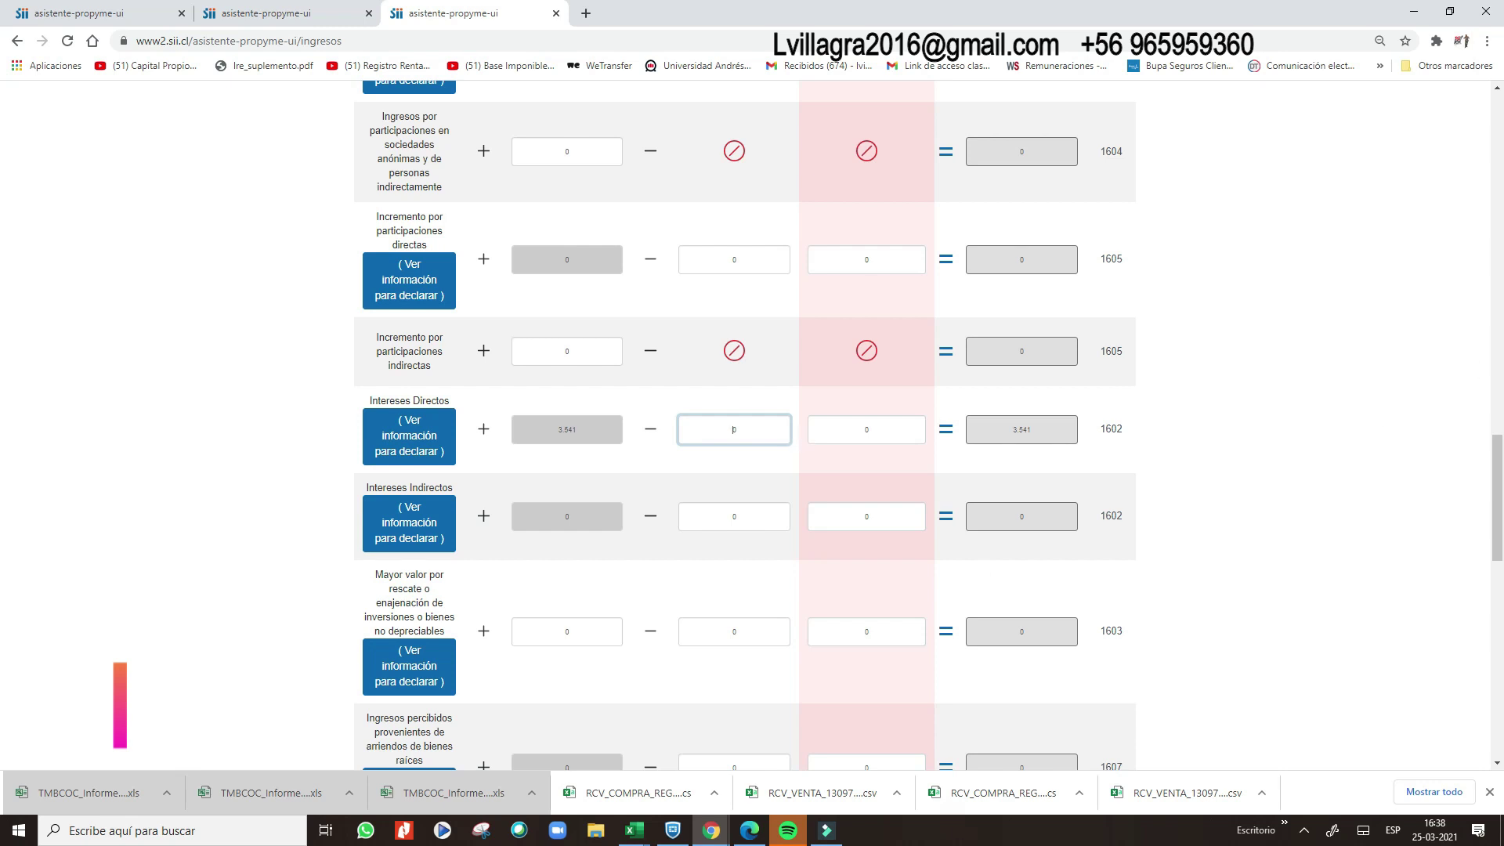
- Bring the Hoja De trabajo SII workbook forward and view Ingreso y egresos, Libro Caja, then HT Ingresos por Ventas año
left_click(634, 830)
mouse_move(598, 646)
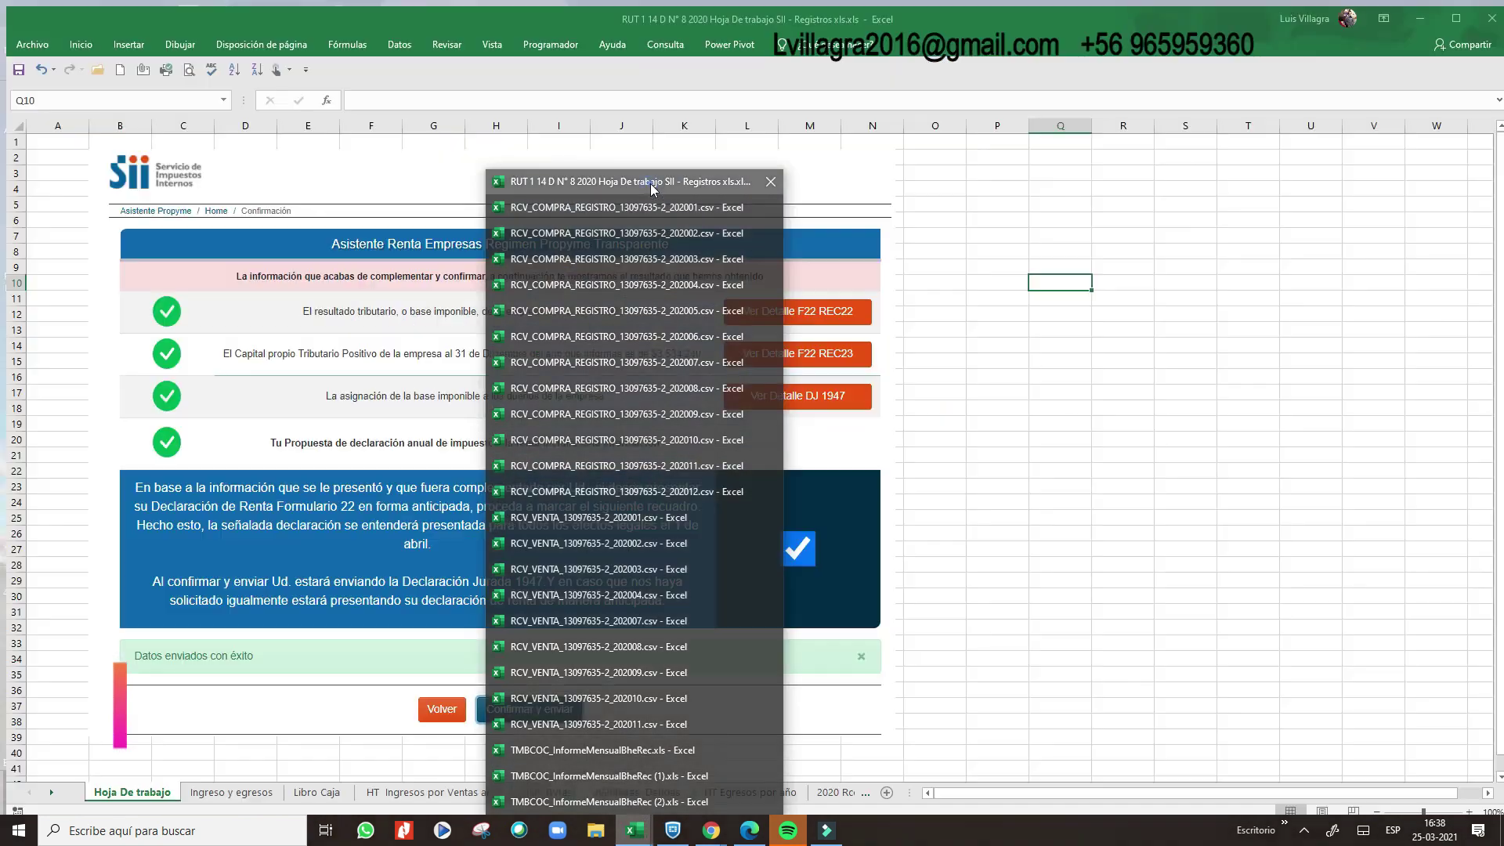
left_click(651, 189)
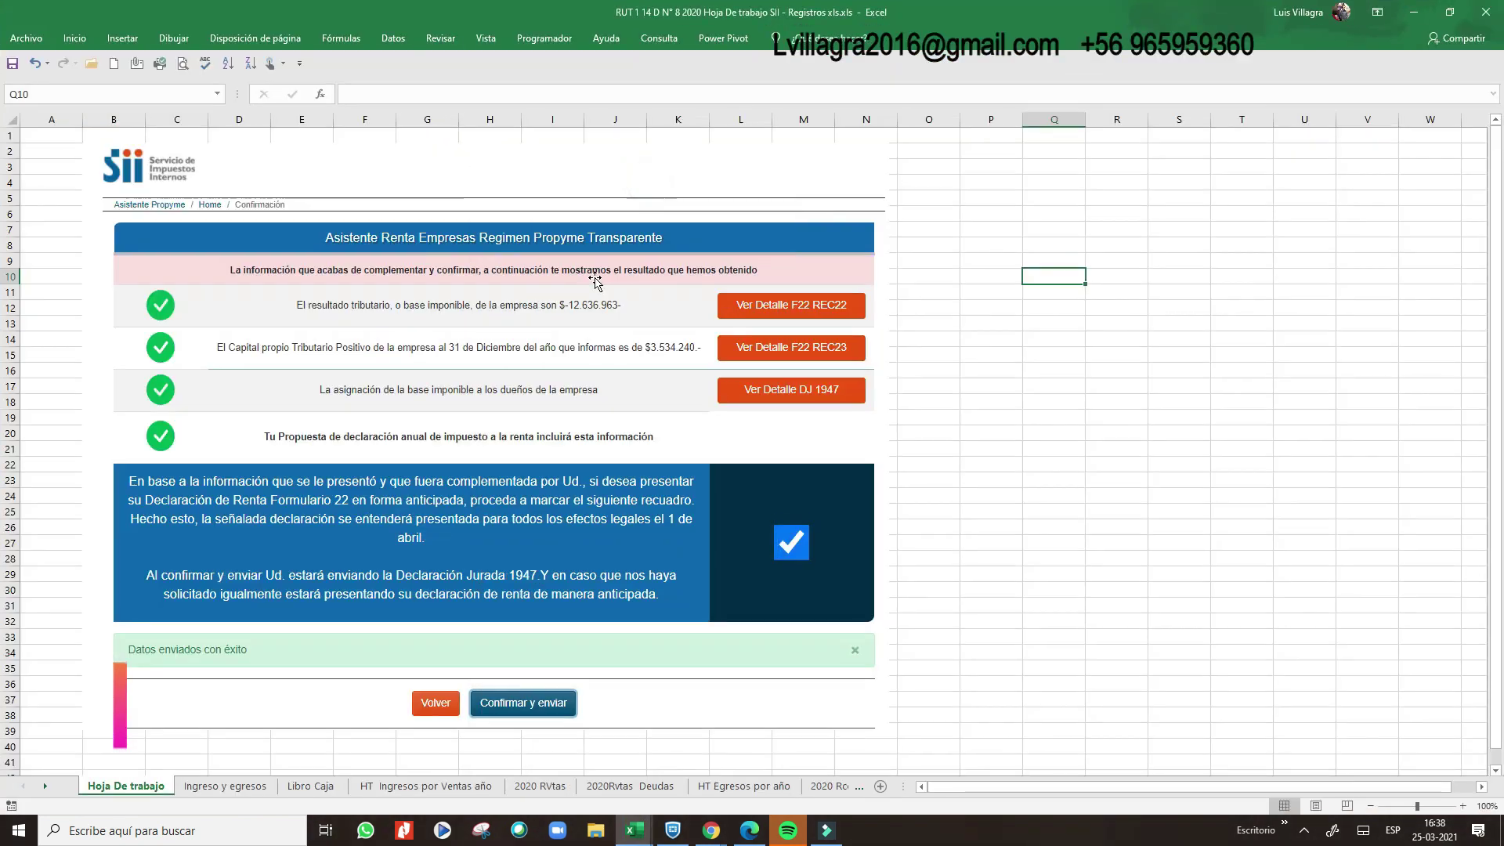
left_click(225, 786)
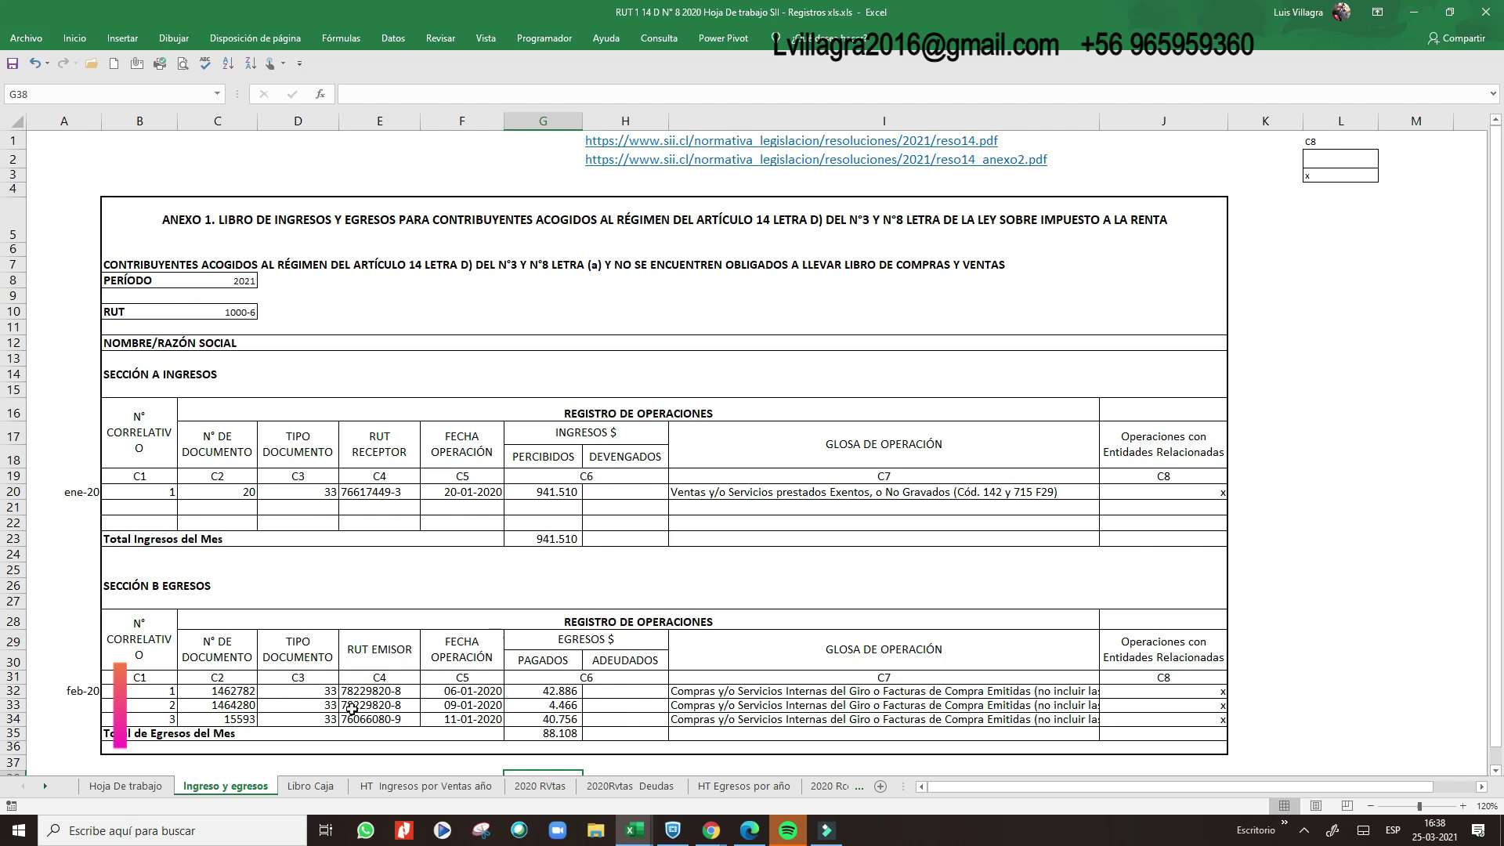
left_click(313, 787)
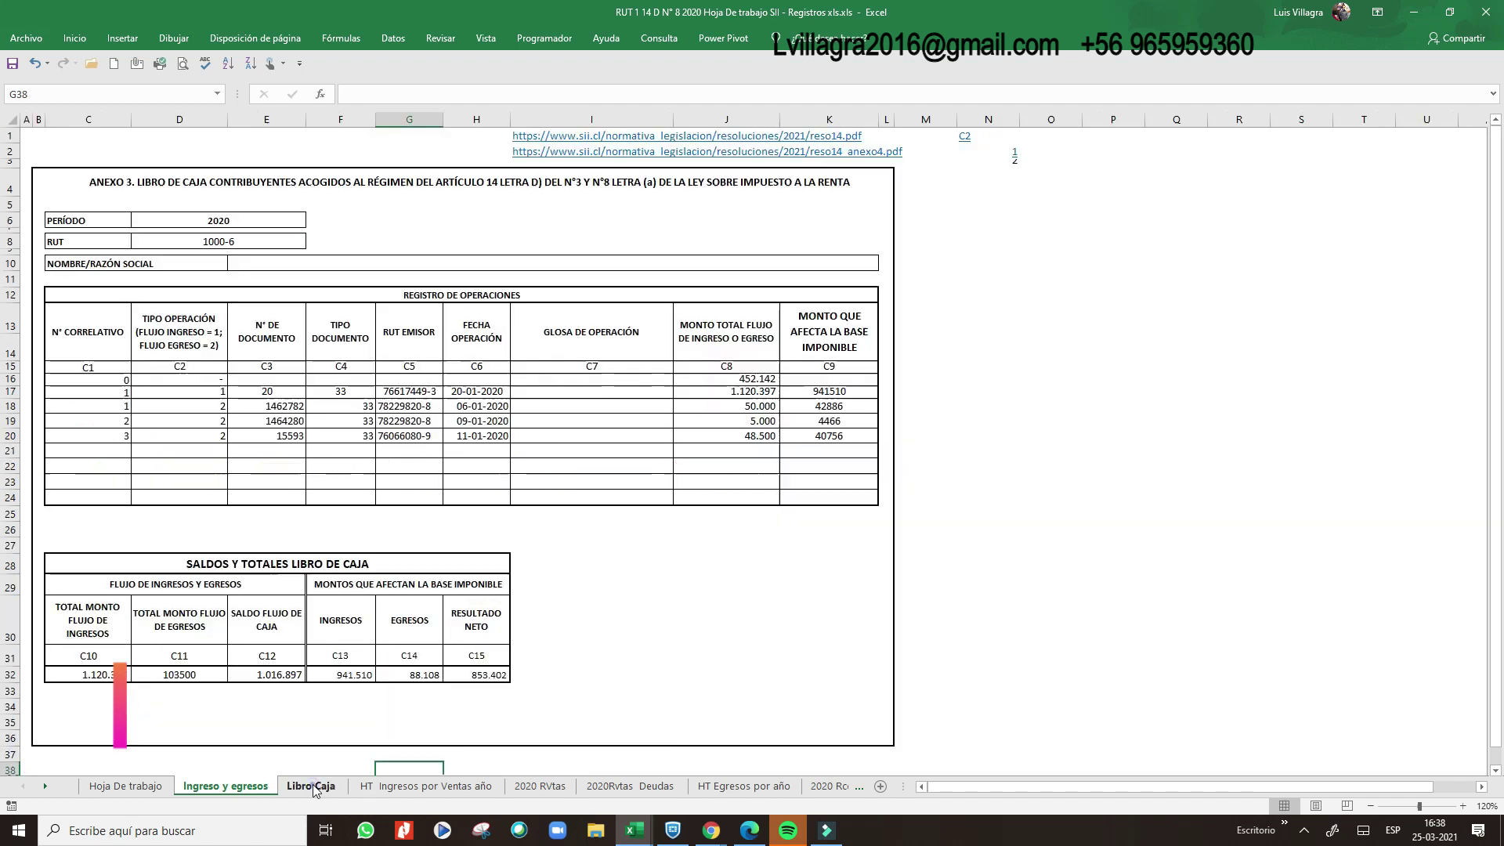
left_click(239, 787)
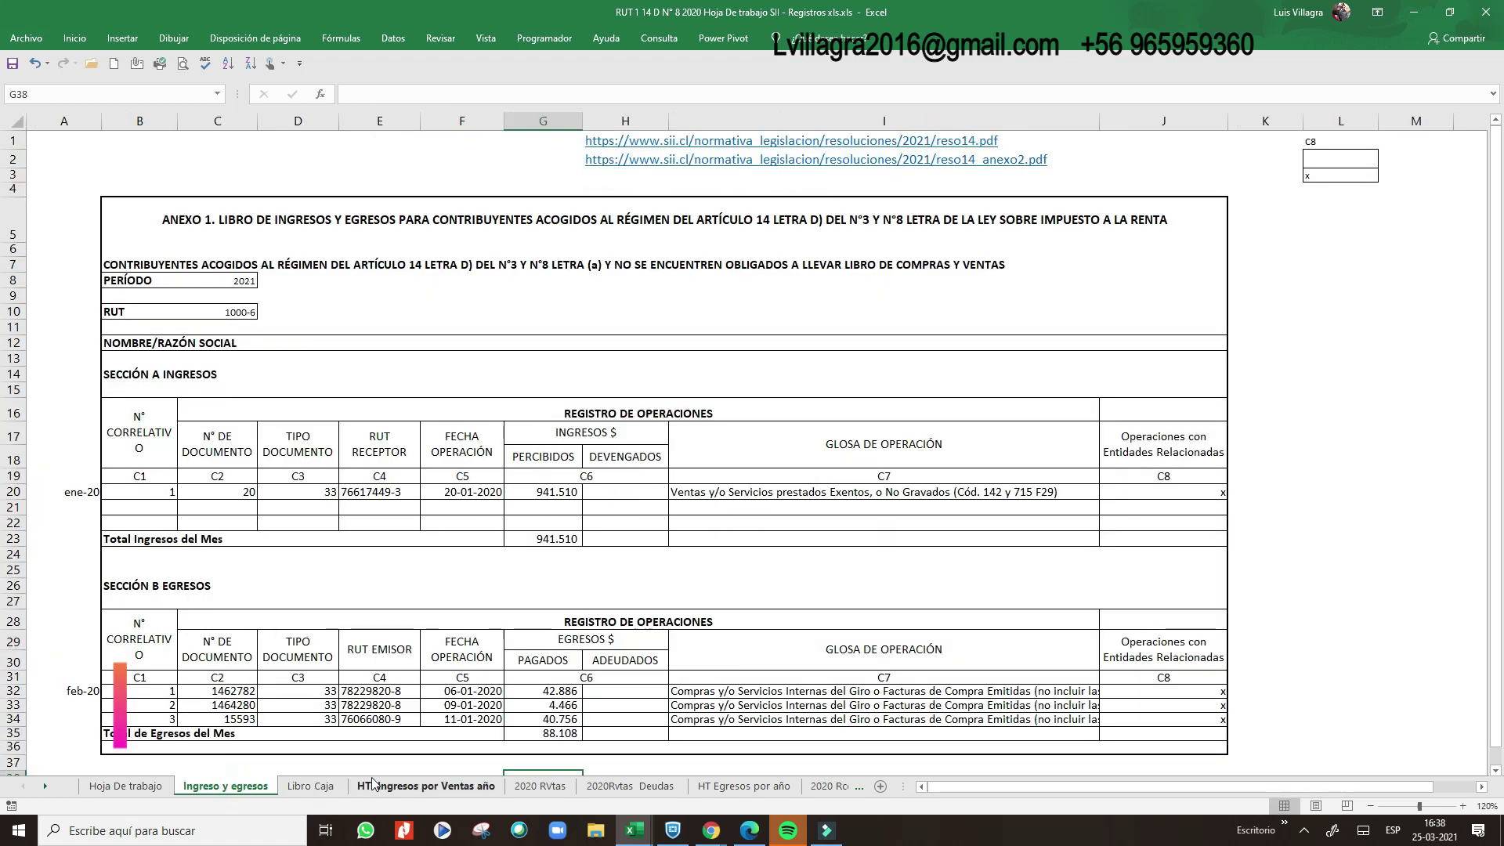
left_click(427, 787)
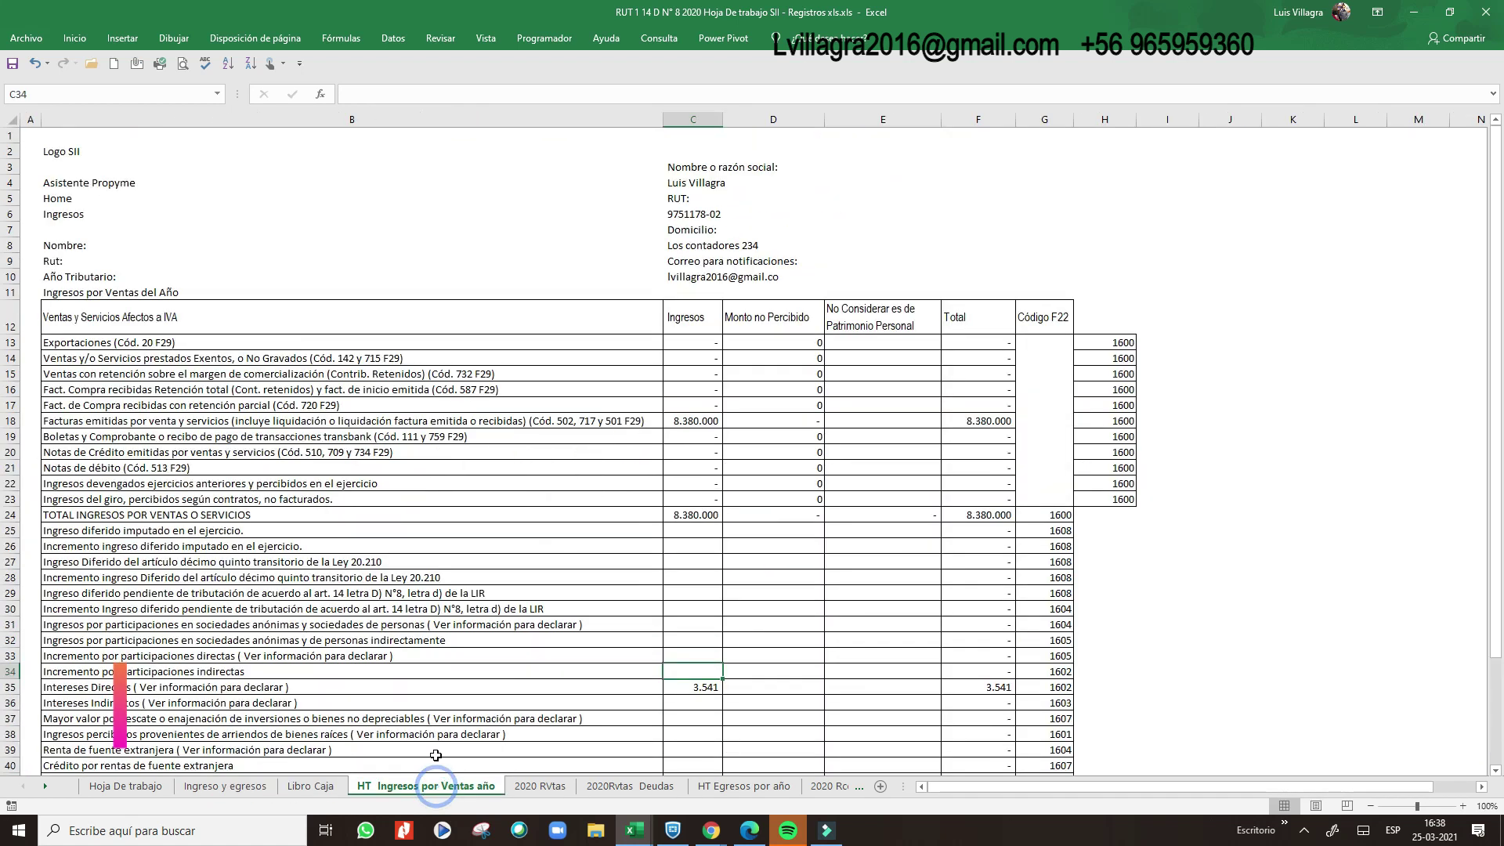
- Step through the 2020 RVtas invoice blocks down to the last entries of the year
left_click(548, 787)
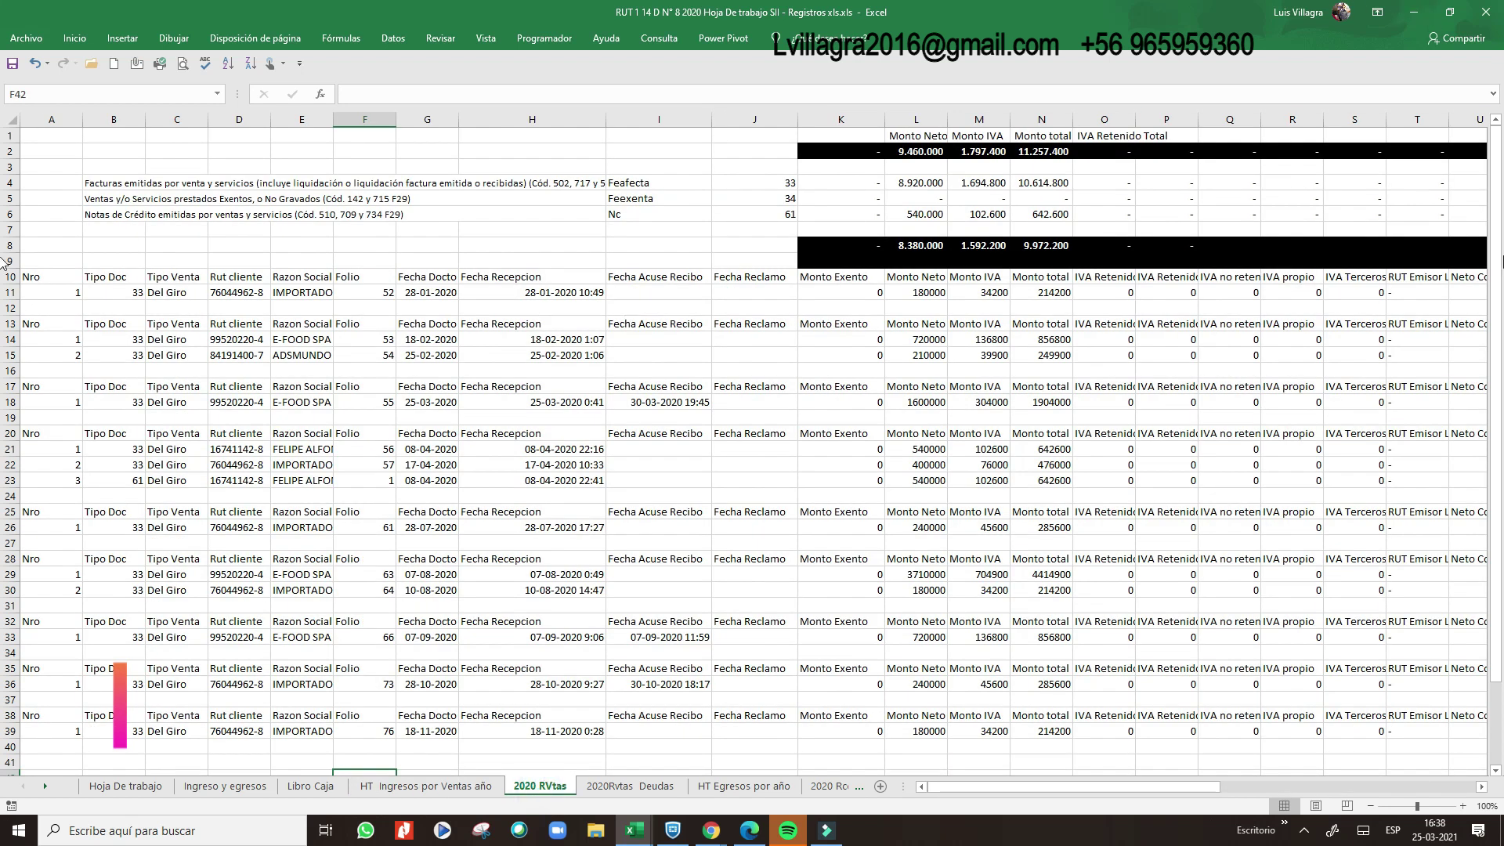
left_click(265, 307)
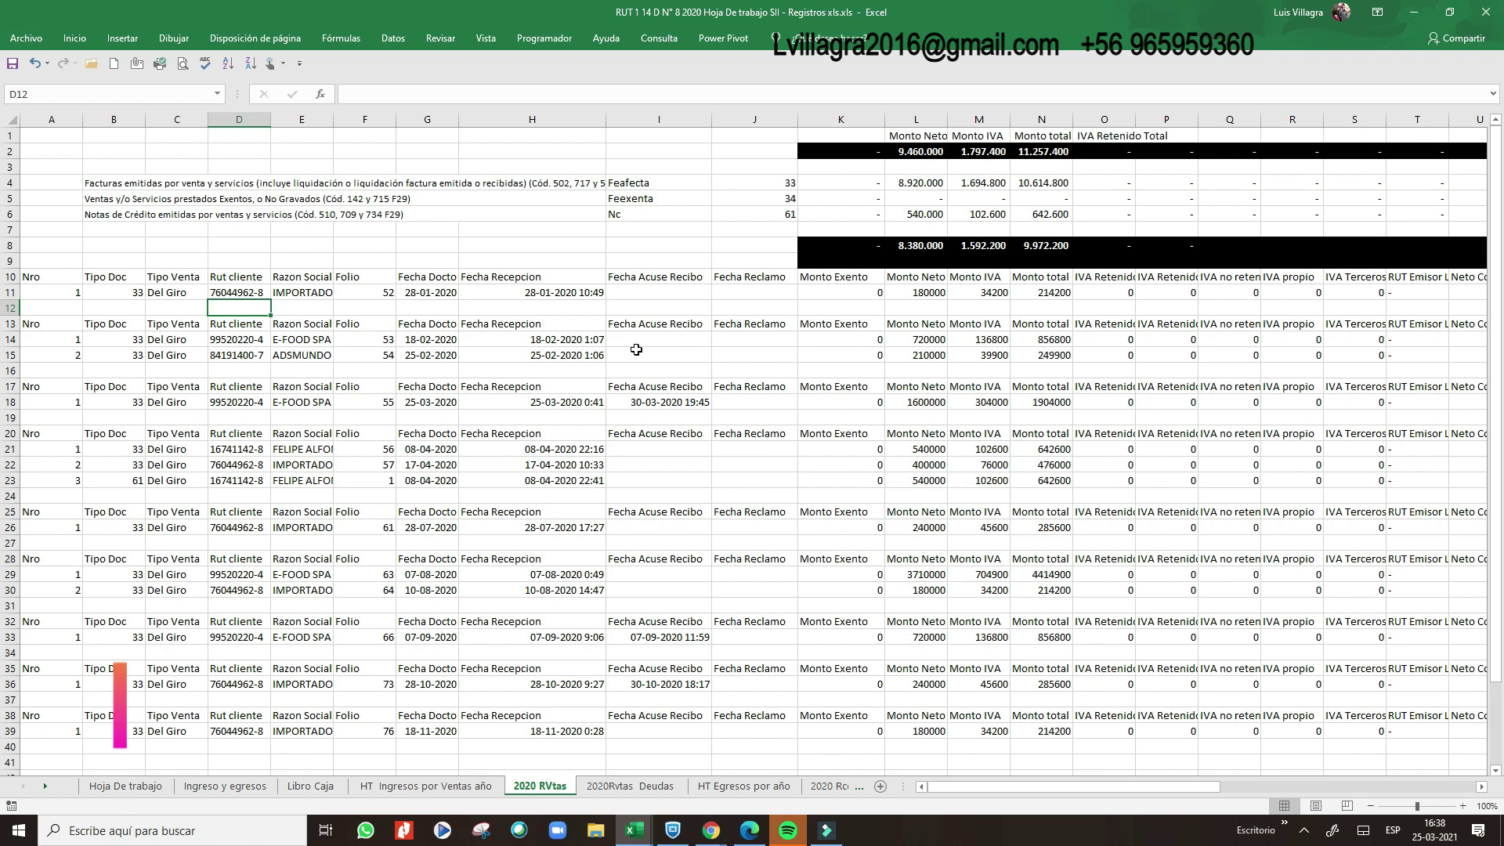
left_click(226, 275)
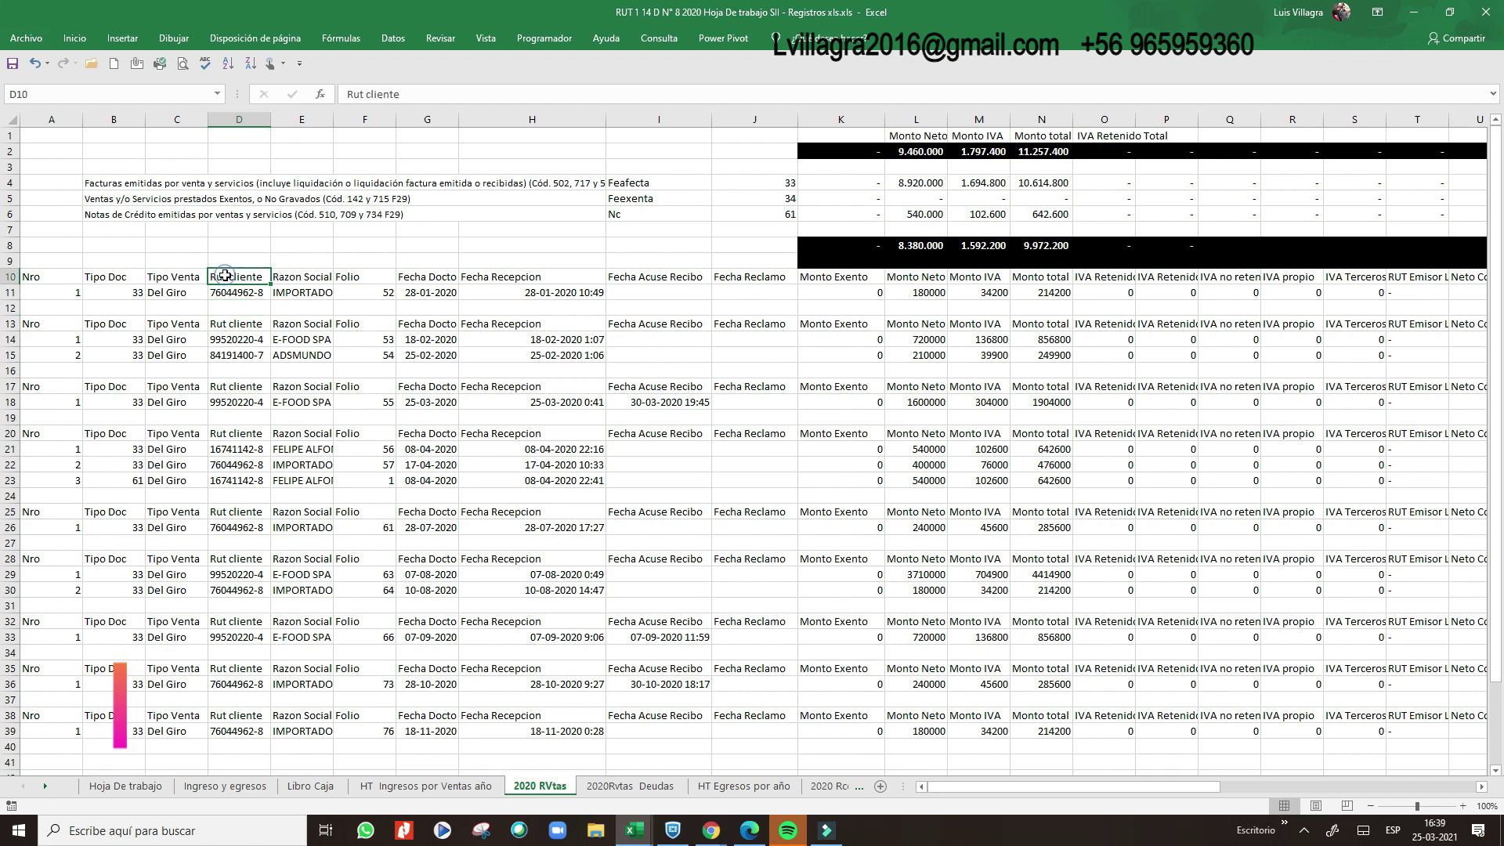
left_click(110, 304)
left_click(169, 329)
left_click(287, 278)
left_click(305, 328)
left_click(317, 392)
left_click(312, 448)
left_click(299, 511)
left_click(301, 573)
left_click(300, 623)
left_click(311, 670)
left_click(315, 716)
- Check document type codes in J4 and J6 and the SUMAR.SI Monto Neto formulas for invoices and credit notes
left_click(772, 191)
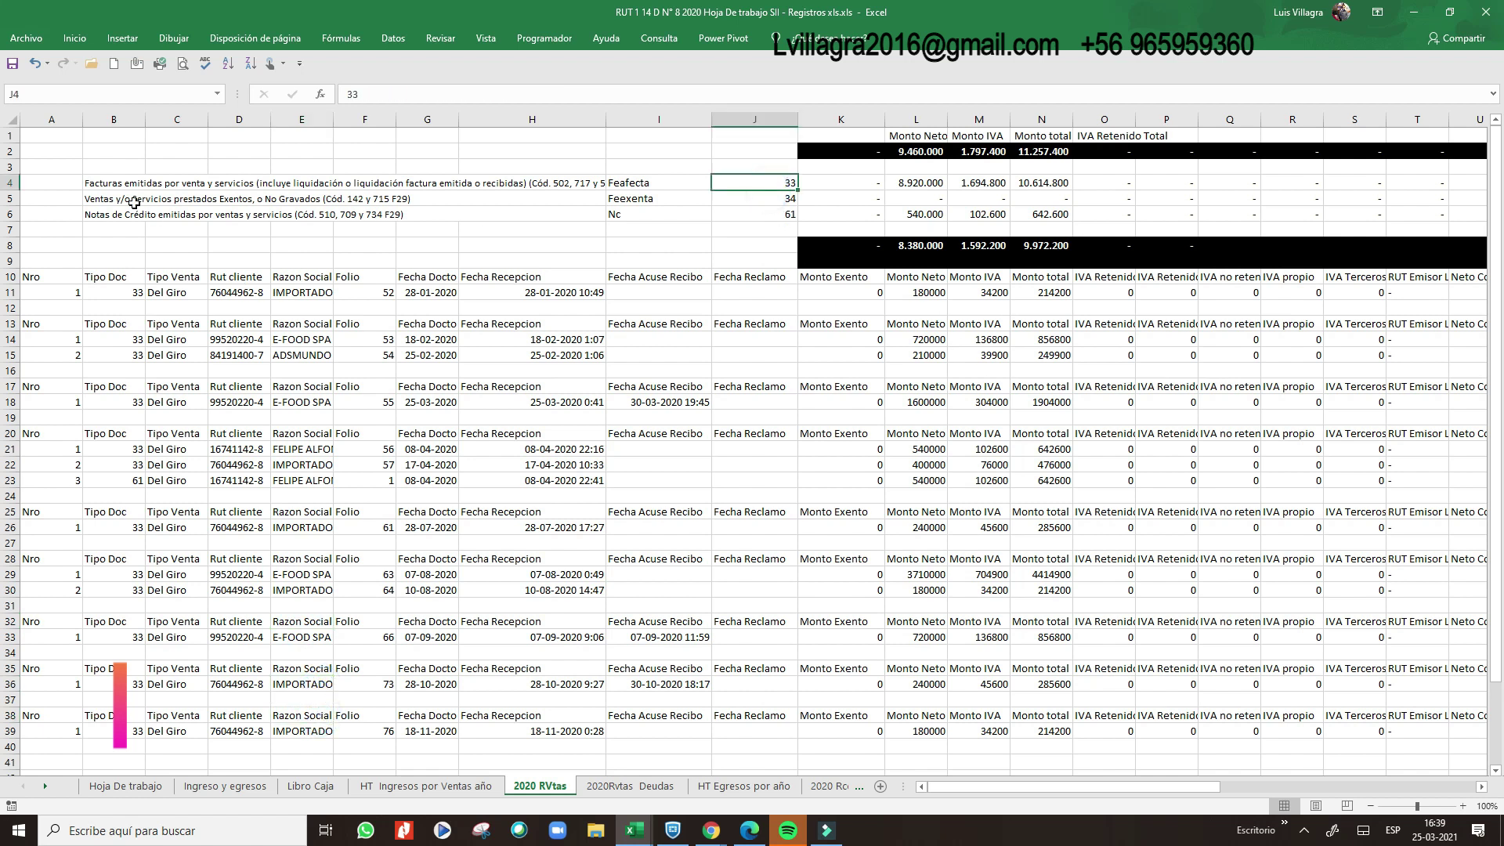
left_click(780, 215)
left_click(772, 182)
left_click(910, 185)
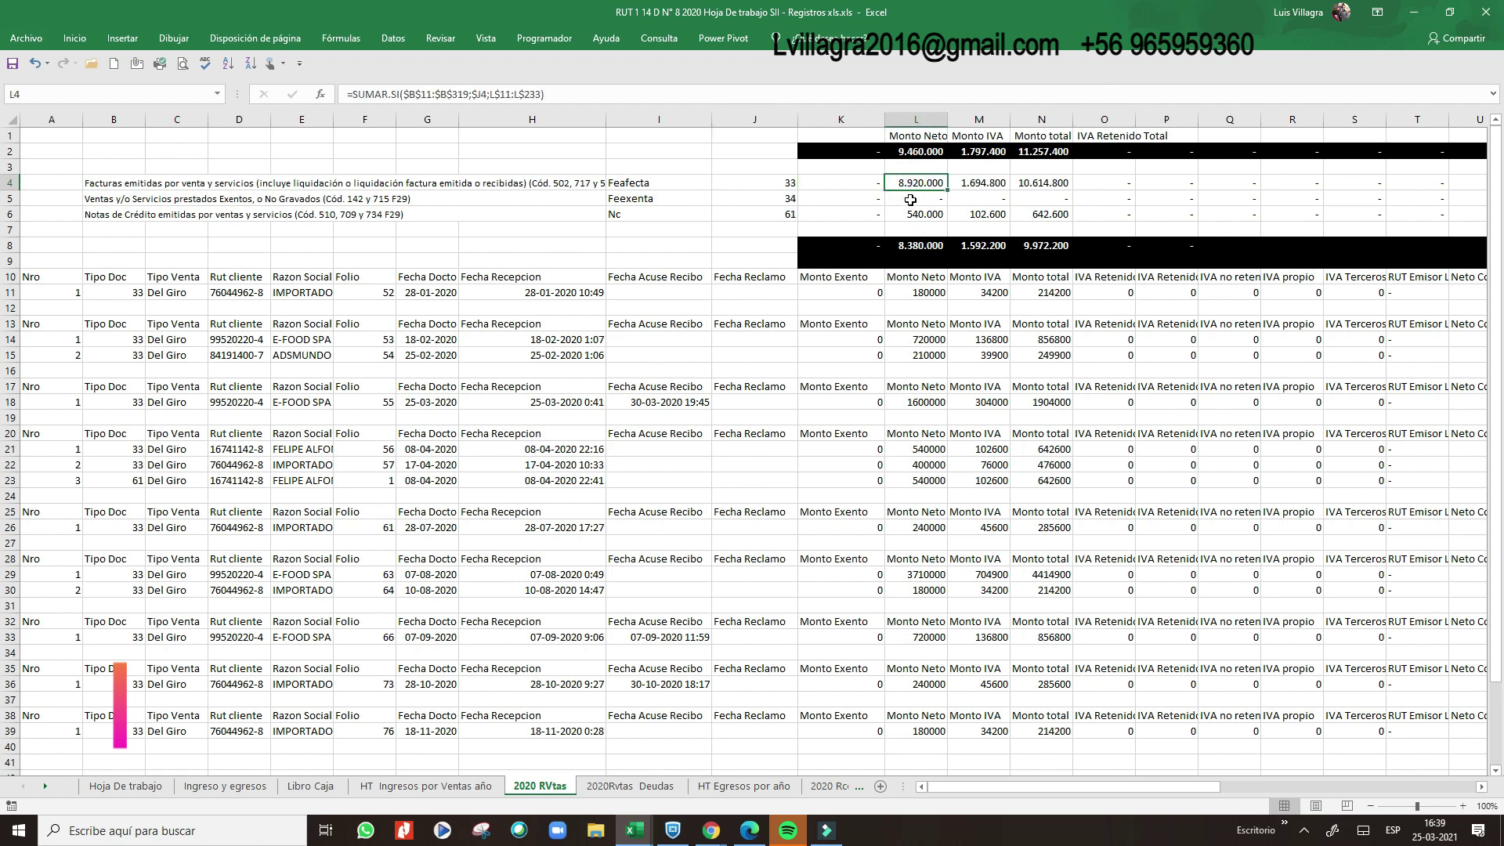
left_click(929, 214)
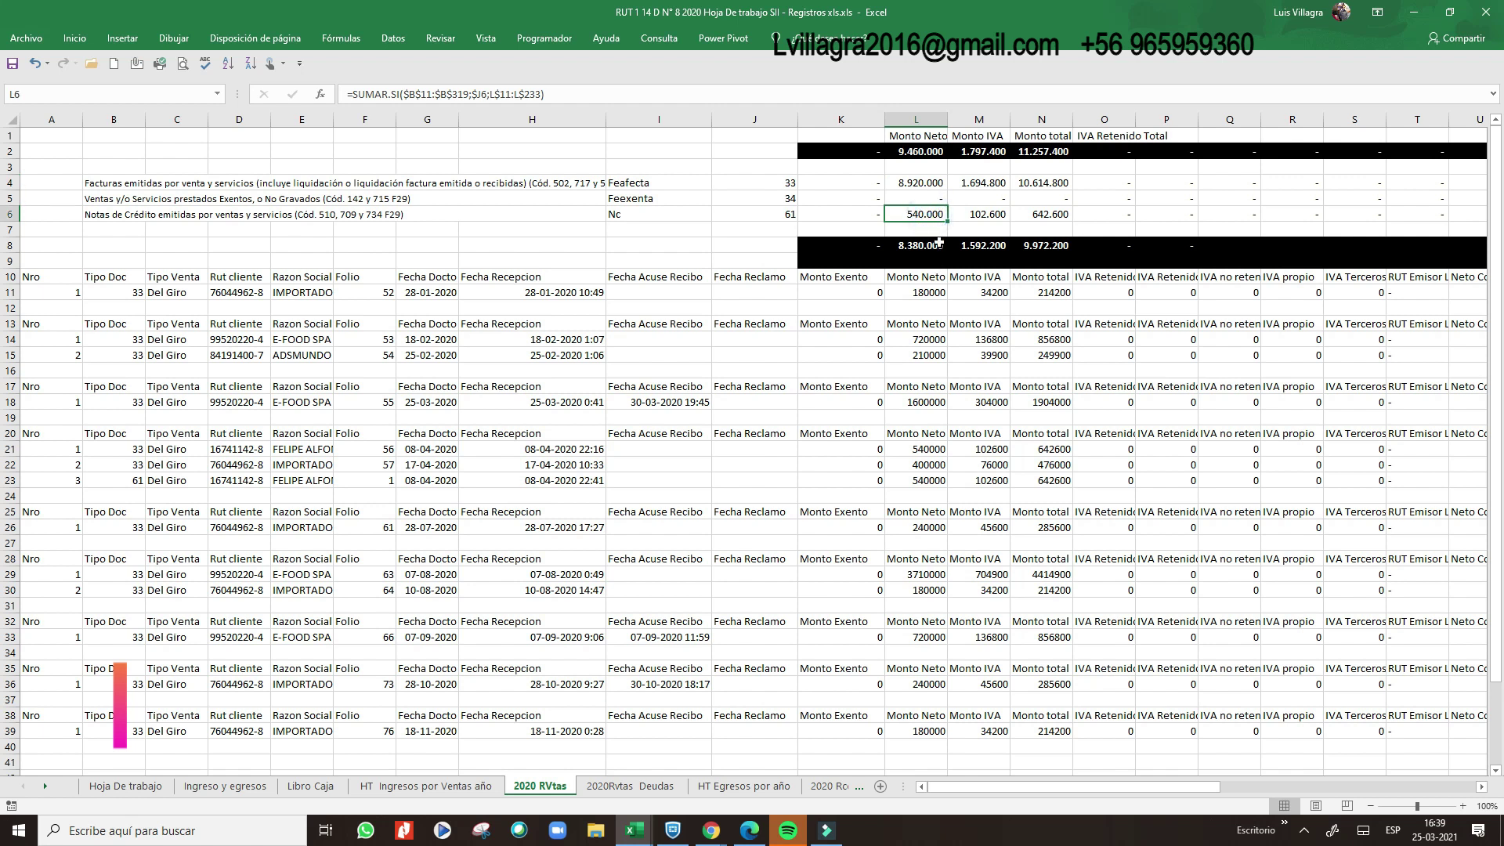
left_click(1019, 170)
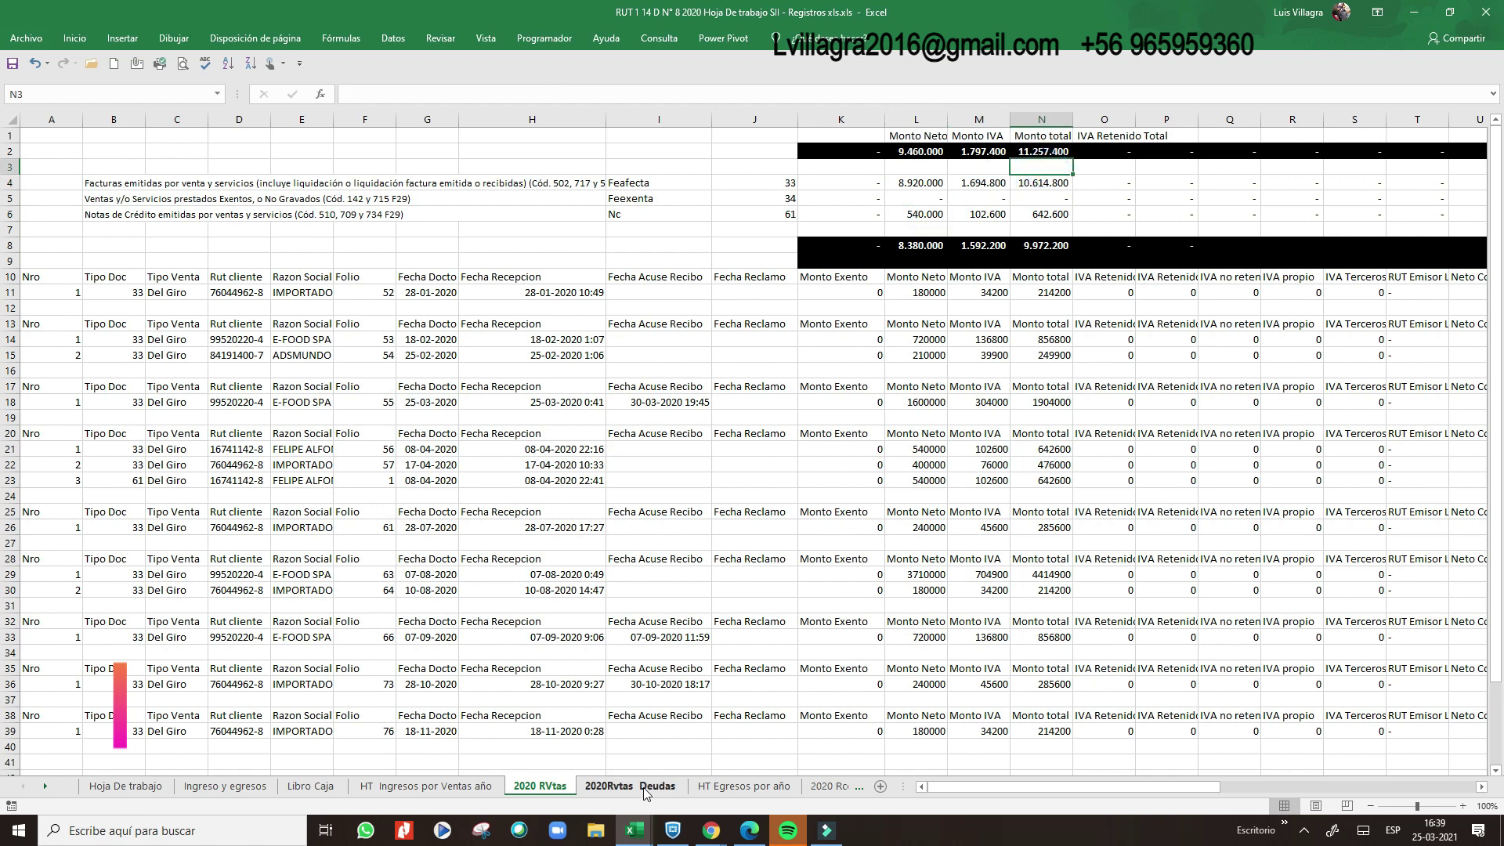
- Copy row 39, the 18-11-2020 folio 76 invoice, from the 2020 RVtas register
left_click(634, 785)
left_click(537, 351)
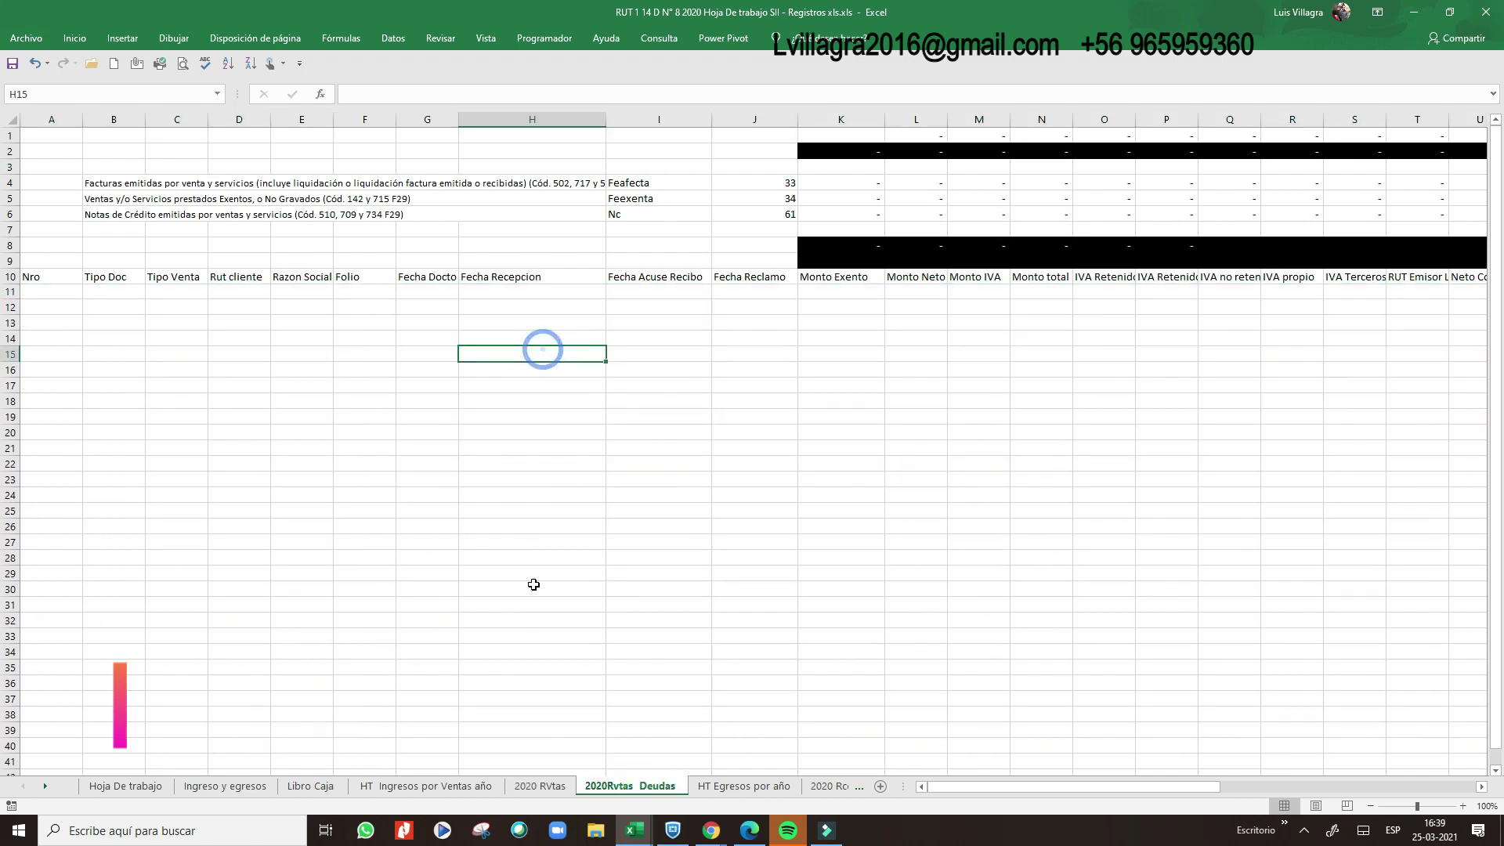
left_click(561, 785)
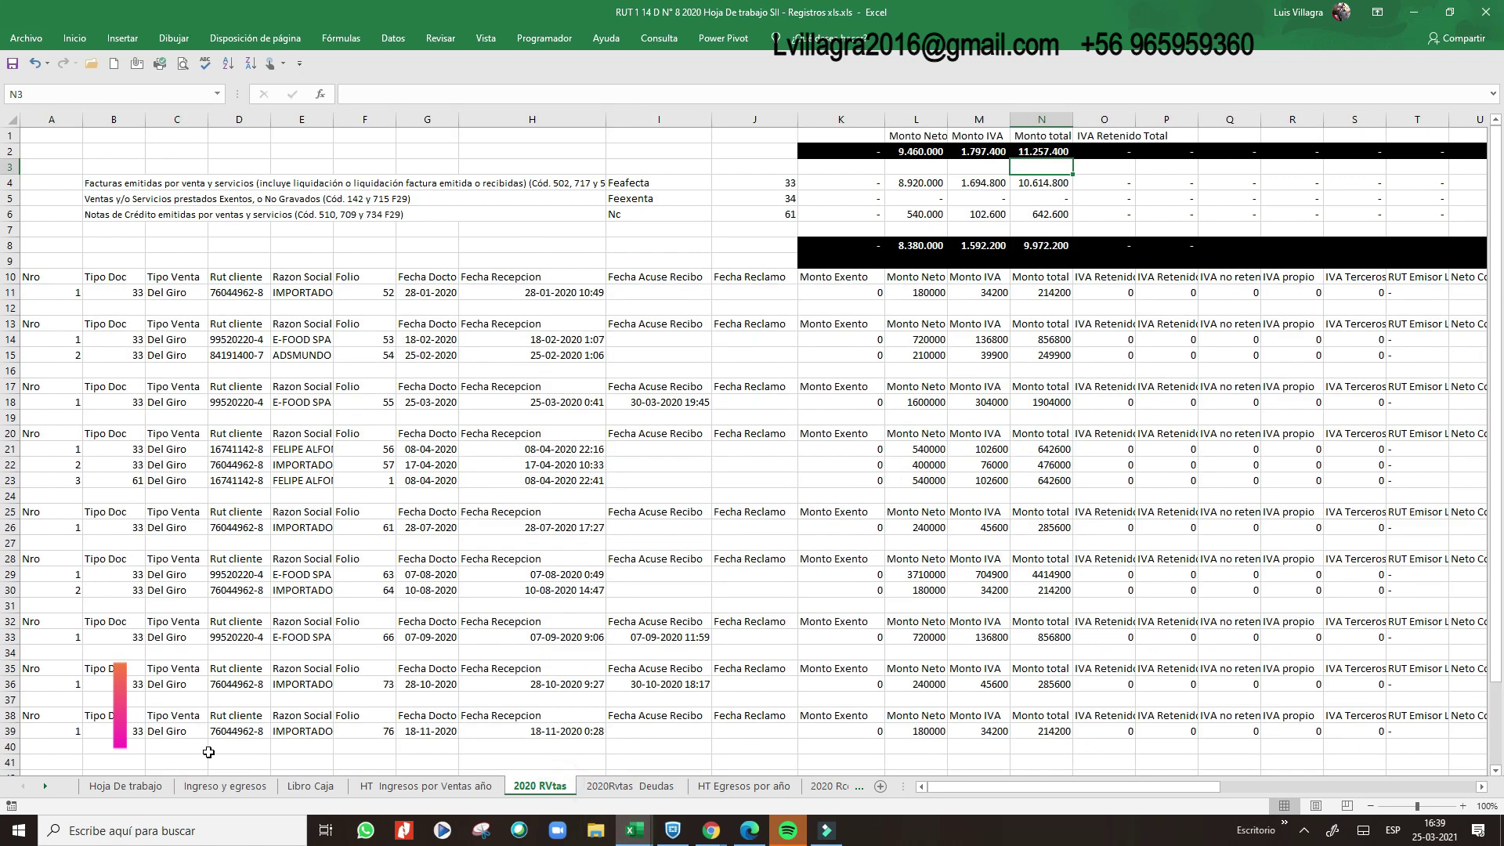
left_click(9, 733)
right_click(9, 732)
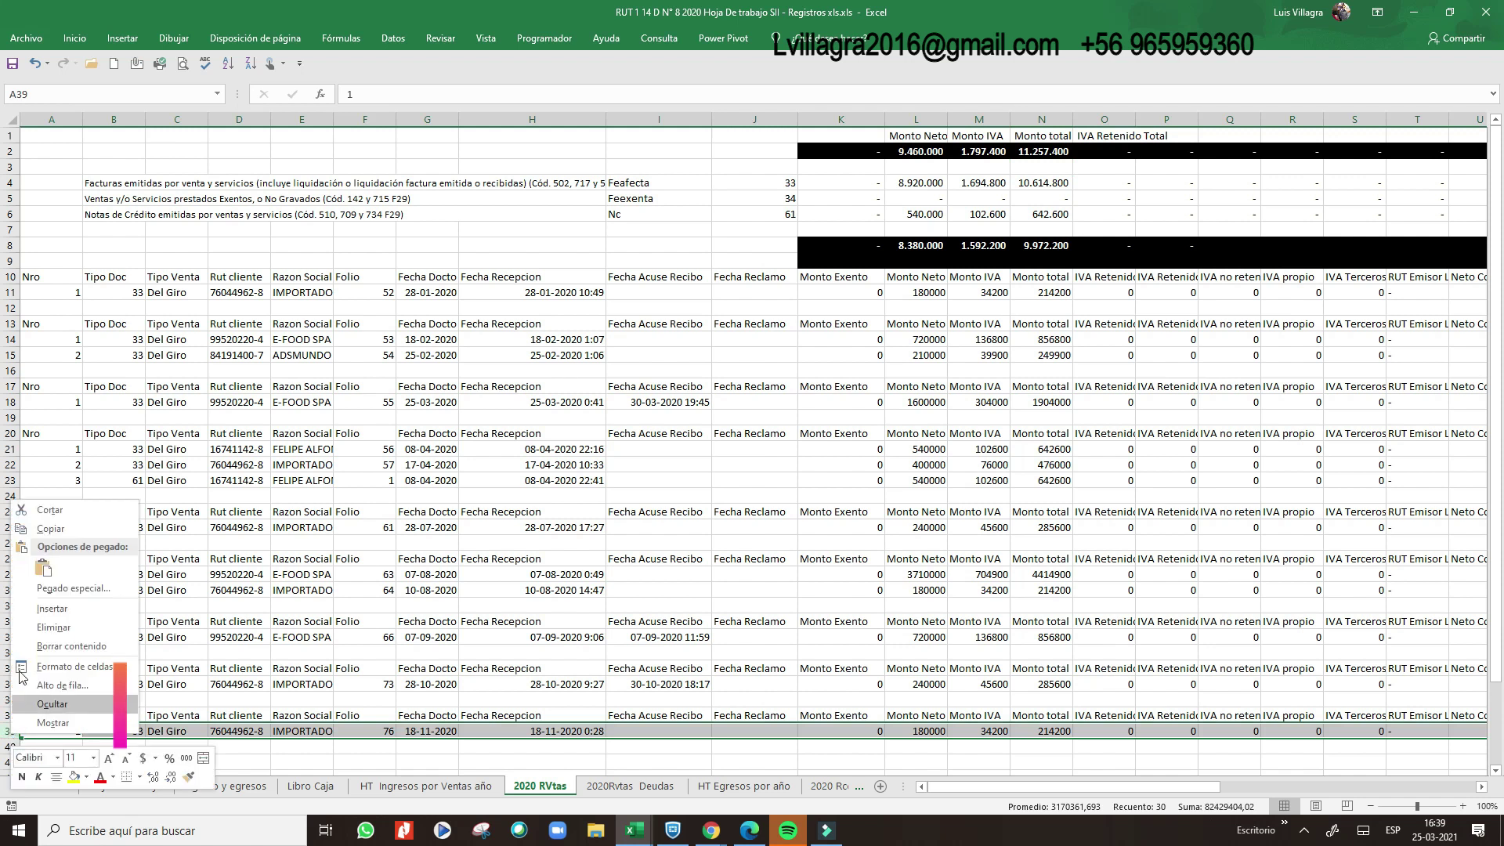
left_click(57, 530)
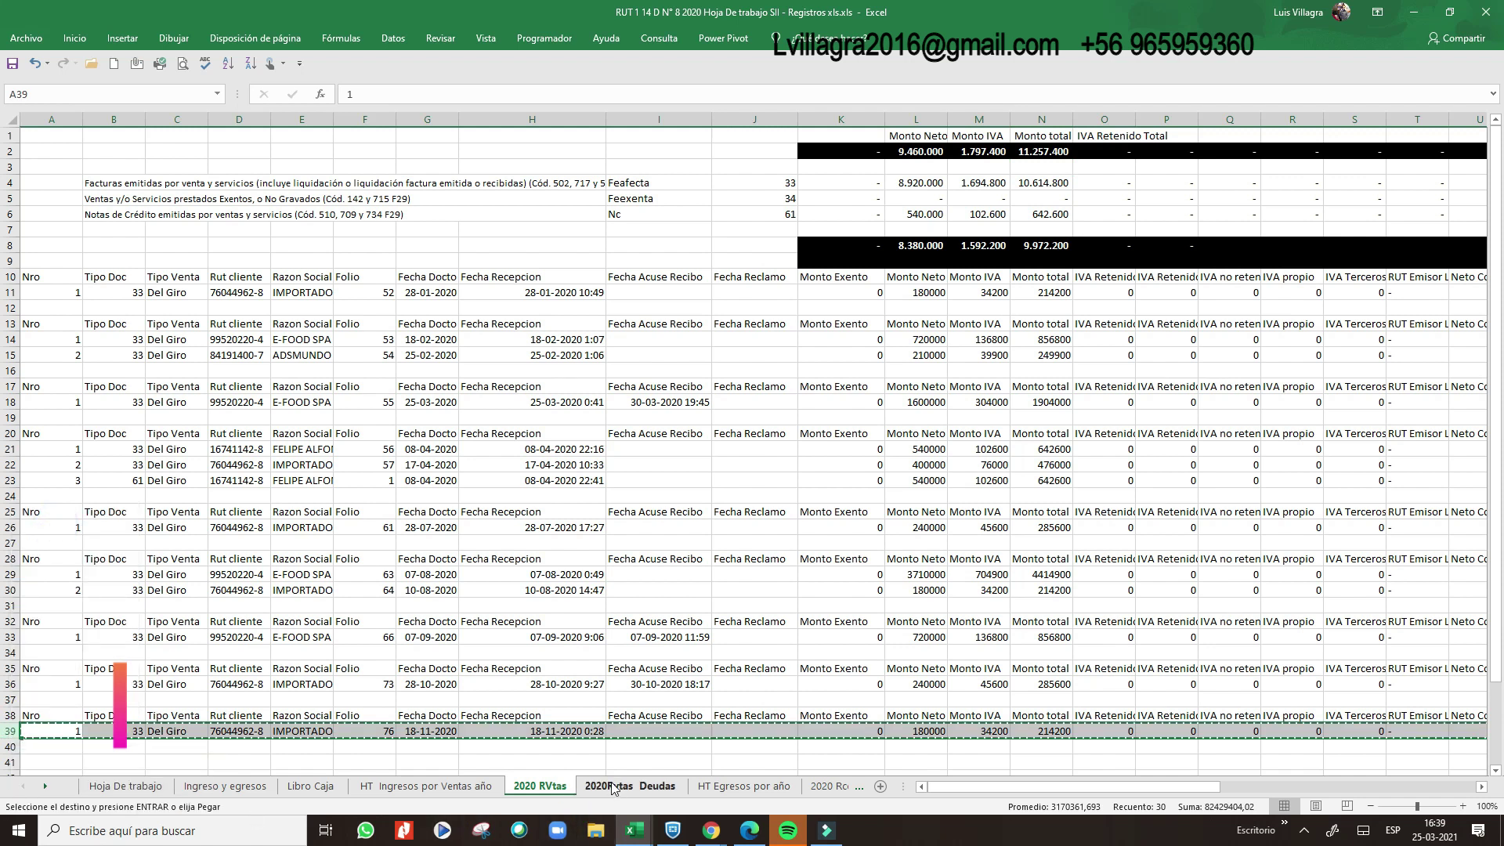
- Paste the folio 76 invoice into row 11 of the 2020Rvtas Deudas sheet
left_click(628, 786)
left_click(9, 291)
right_click(10, 291)
left_click(45, 364)
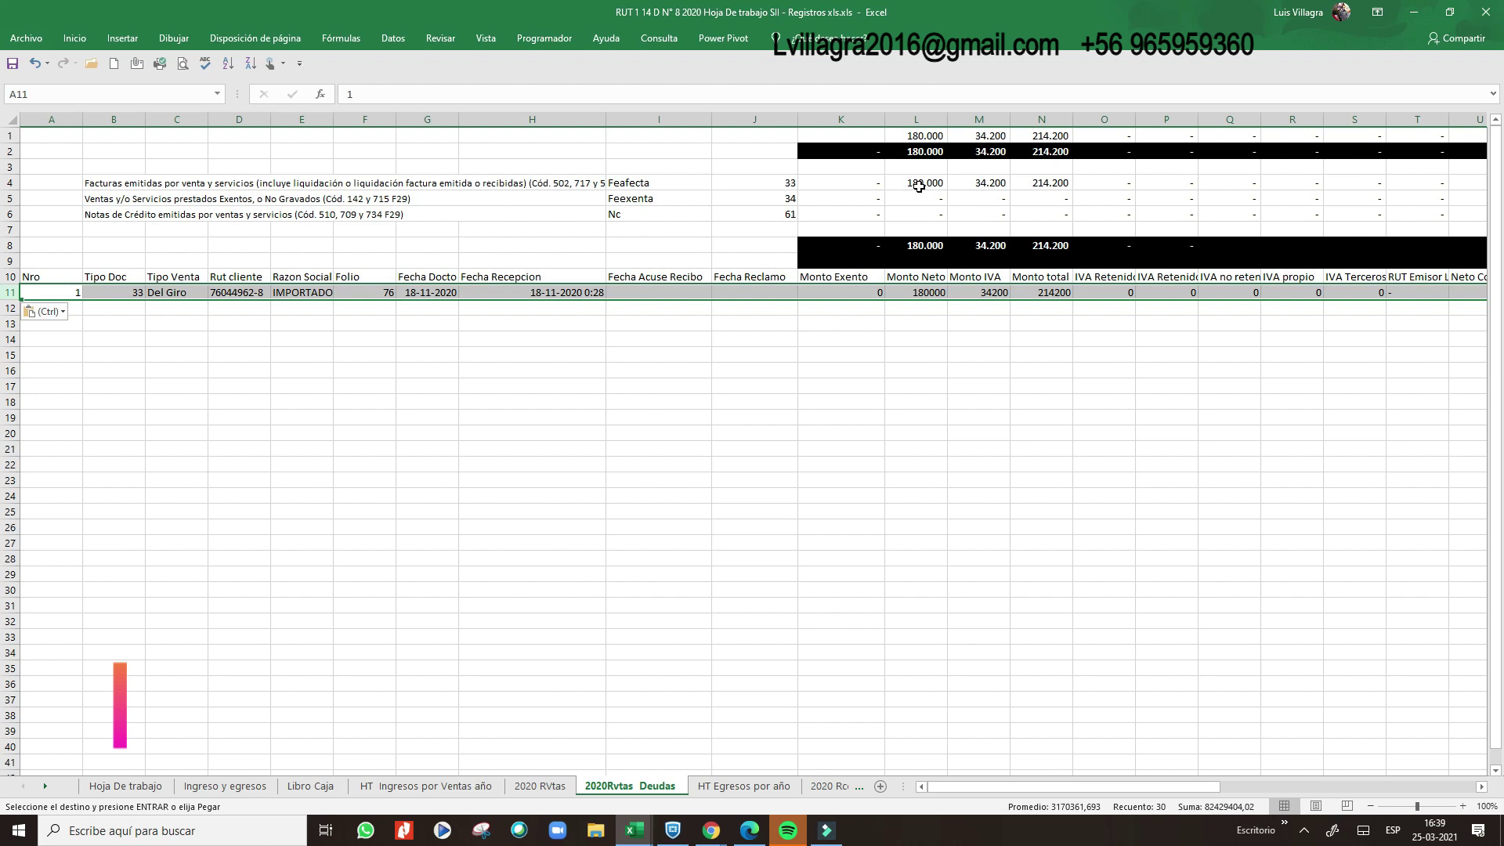
- Verify HT Ingresos por Ventas año now shows 180.000 unpaid in D18 and the reduced total in F18
left_click(439, 786)
left_click(780, 426)
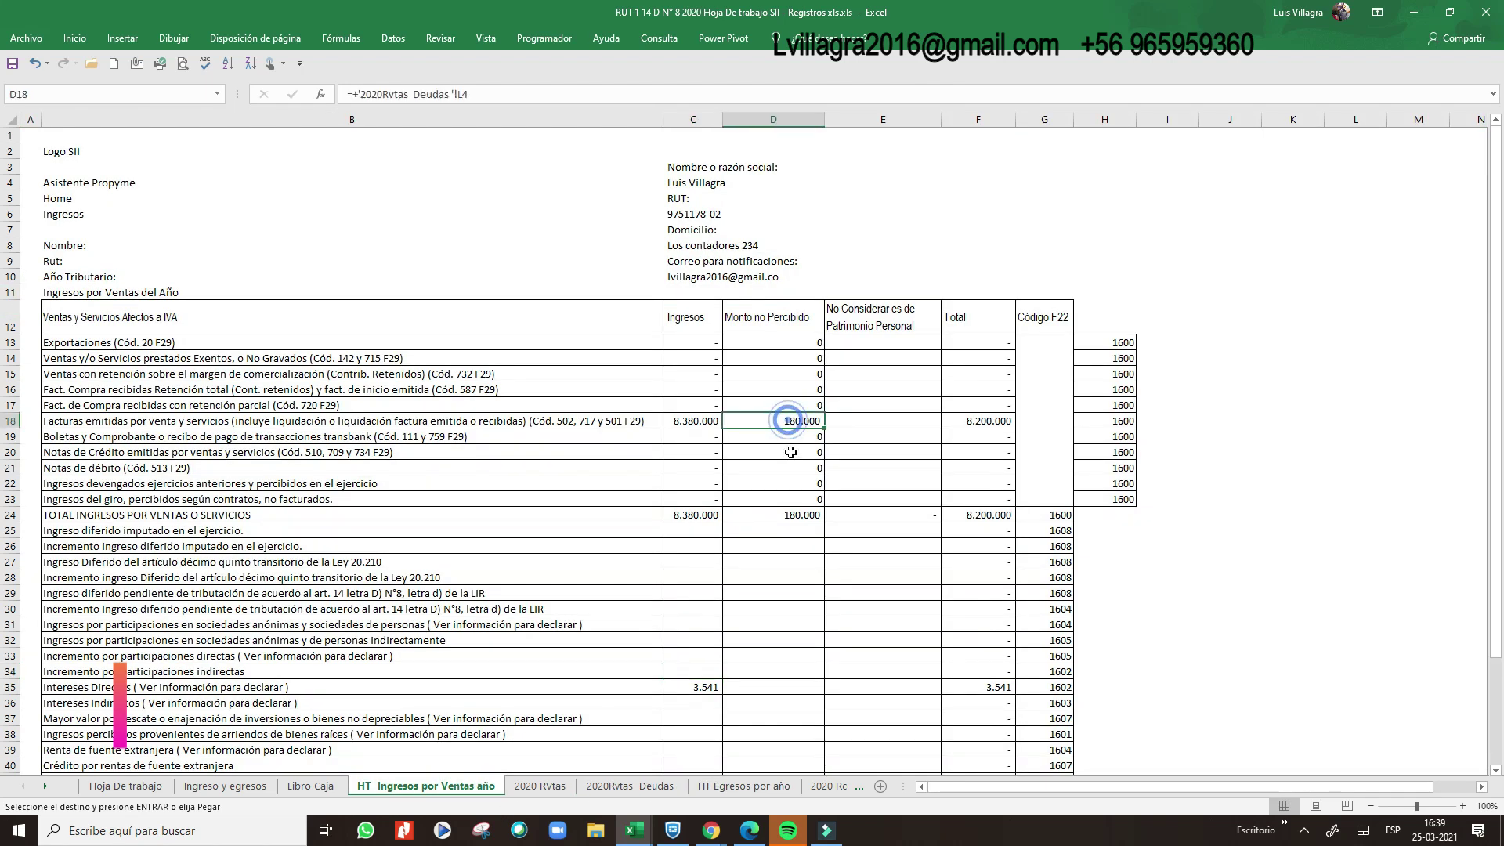
left_click(1007, 418)
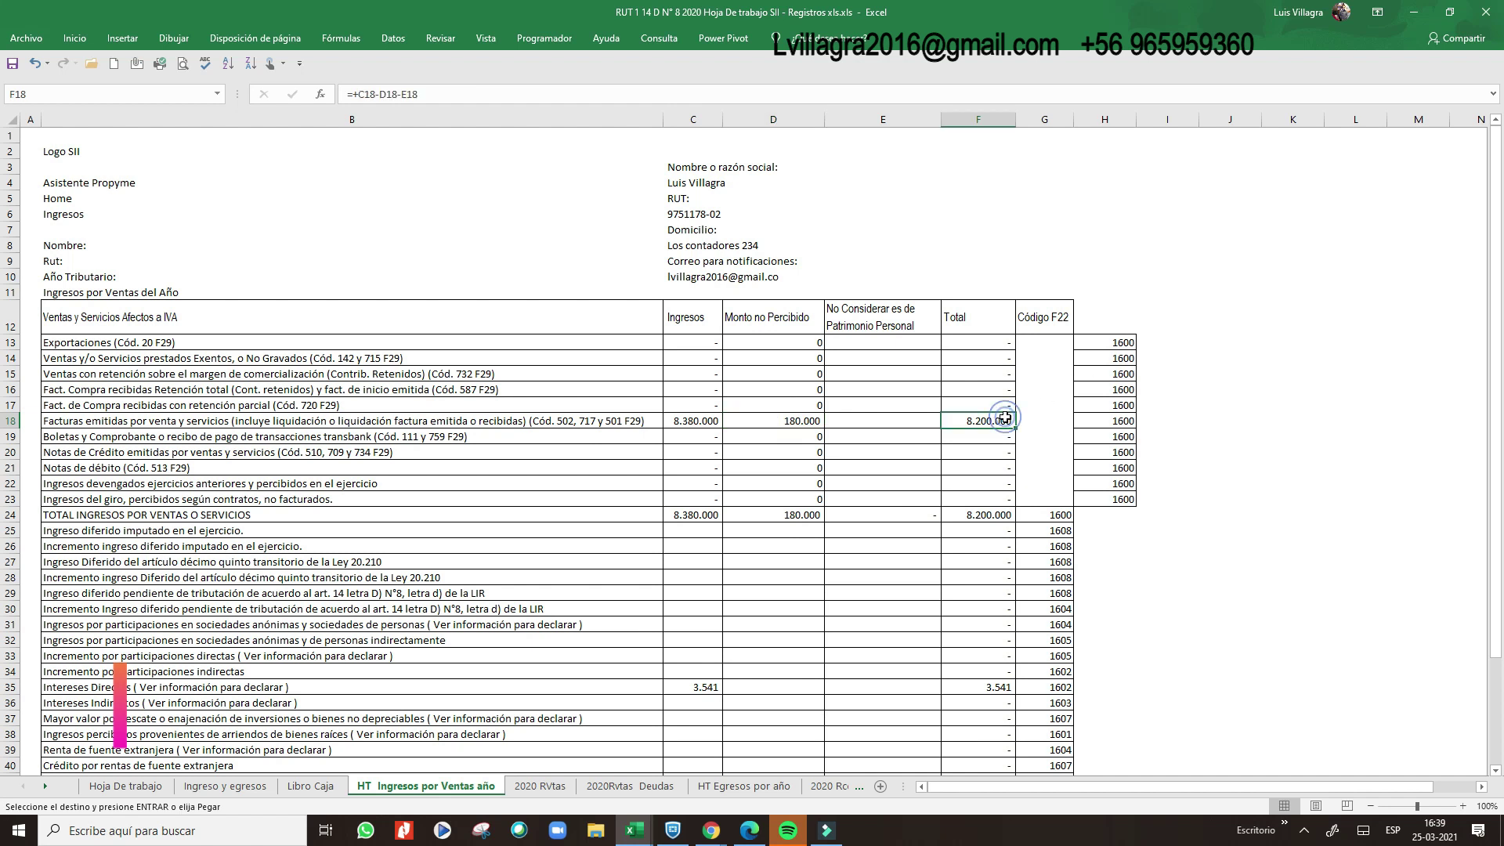
left_click(671, 425)
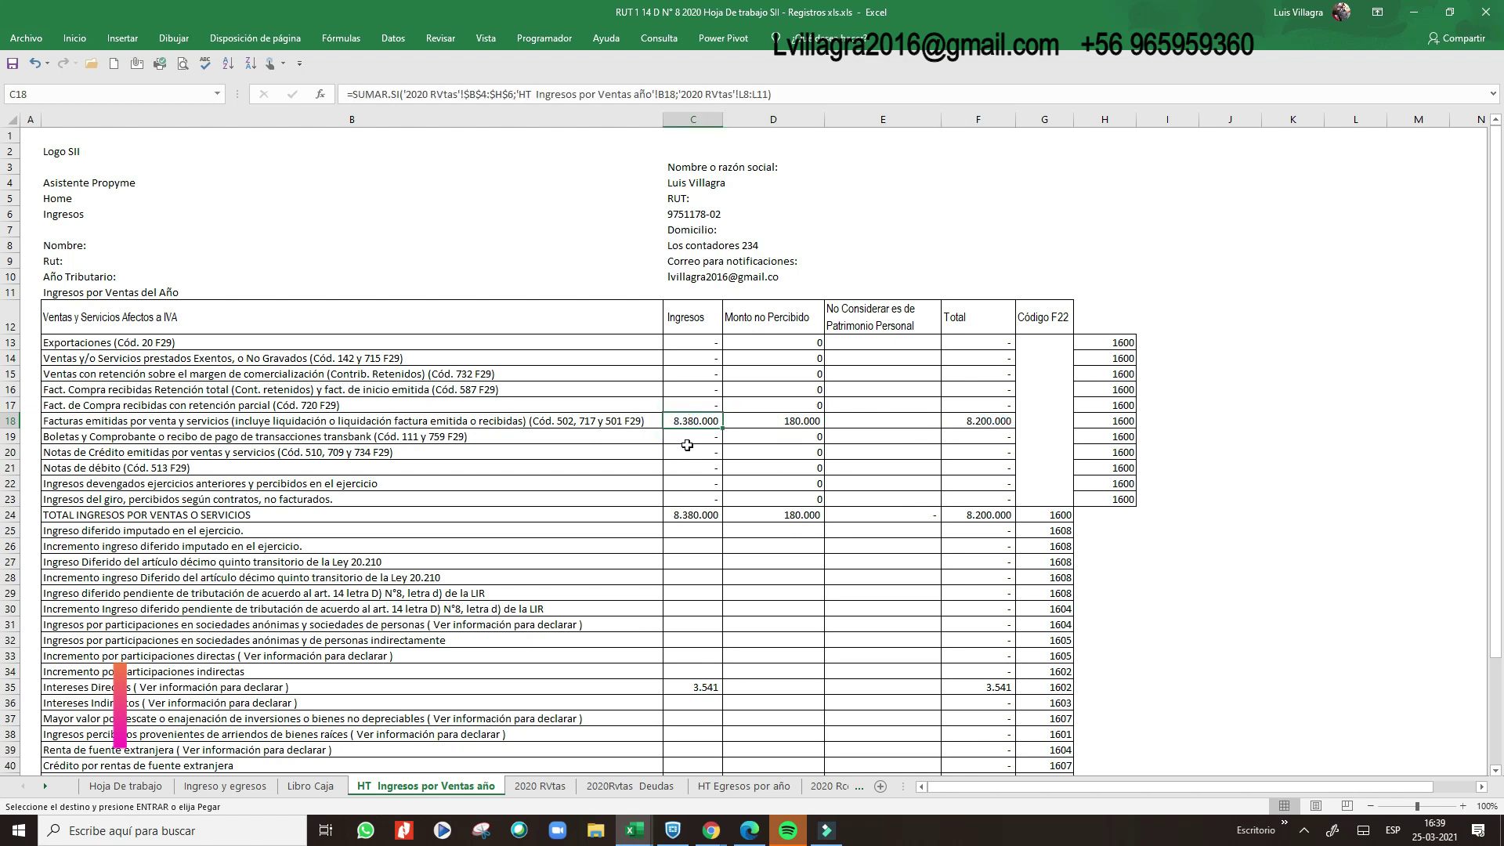
left_click(756, 422)
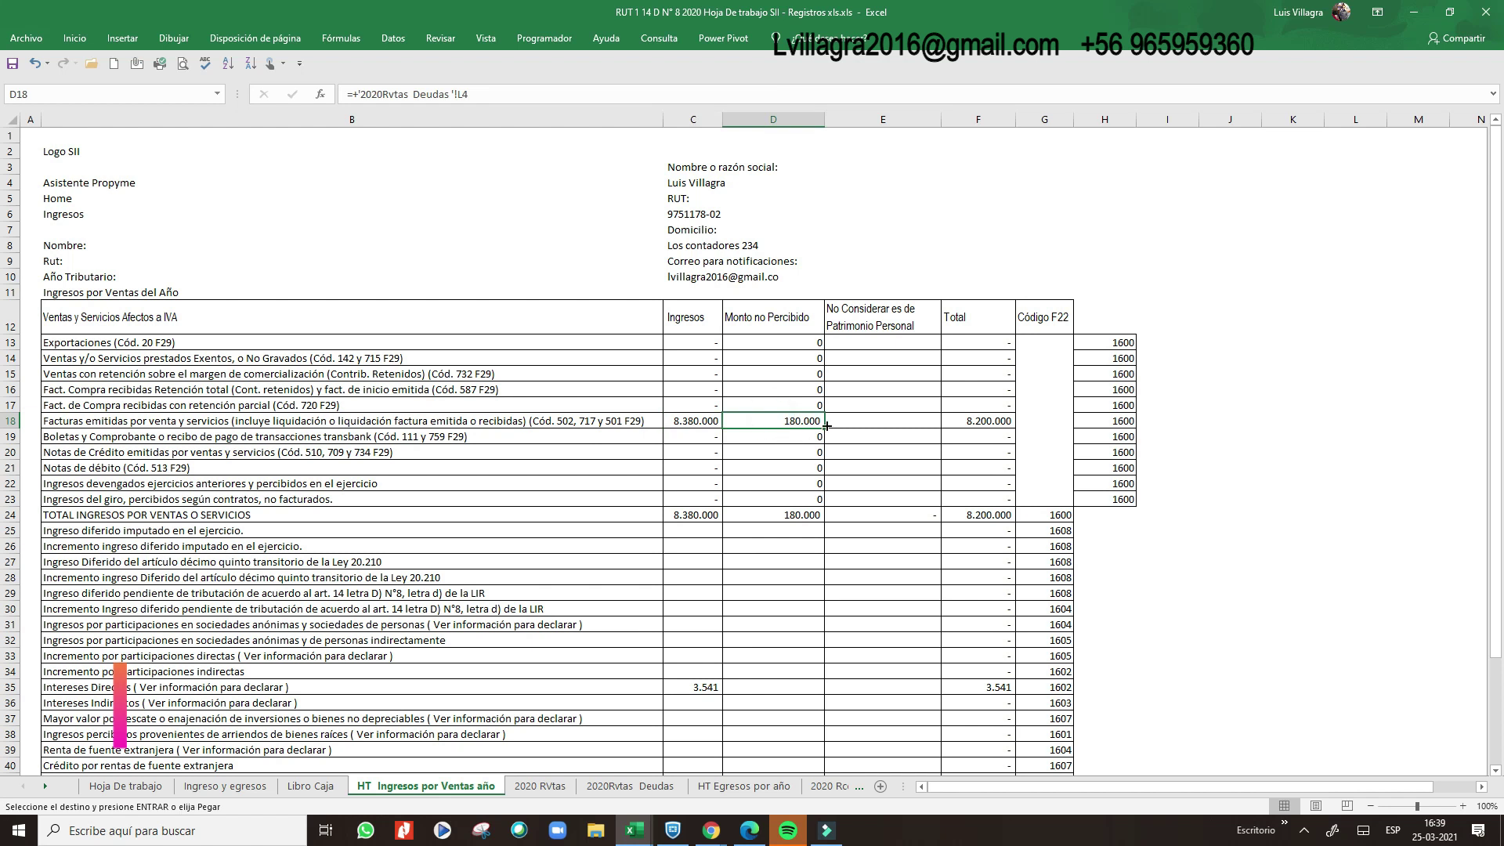
left_click(997, 423)
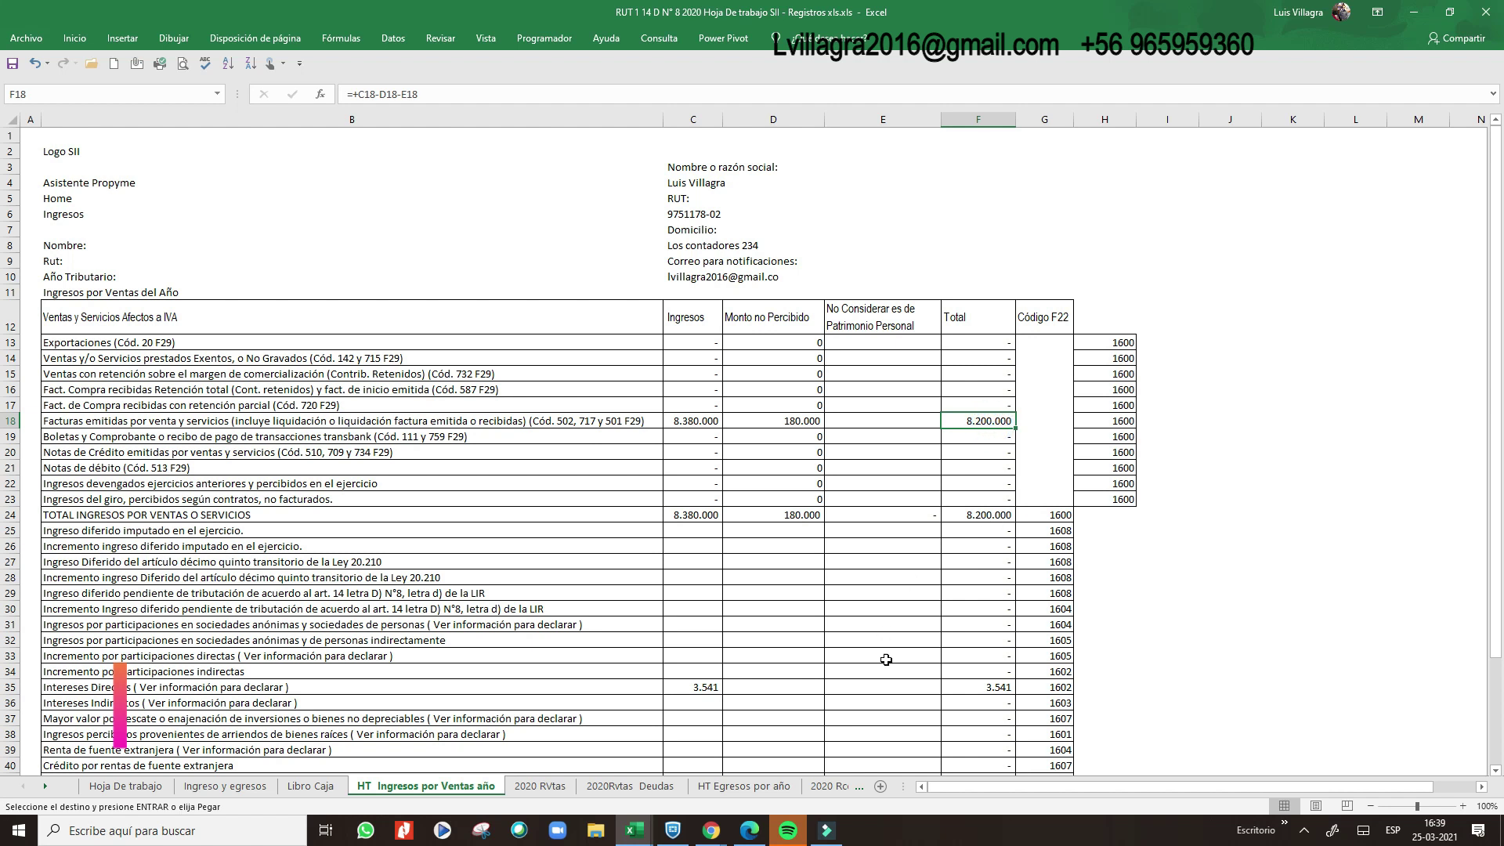
- Check the Intereses Directos total formula in F35 and the total sales income formulas
left_click(733, 685)
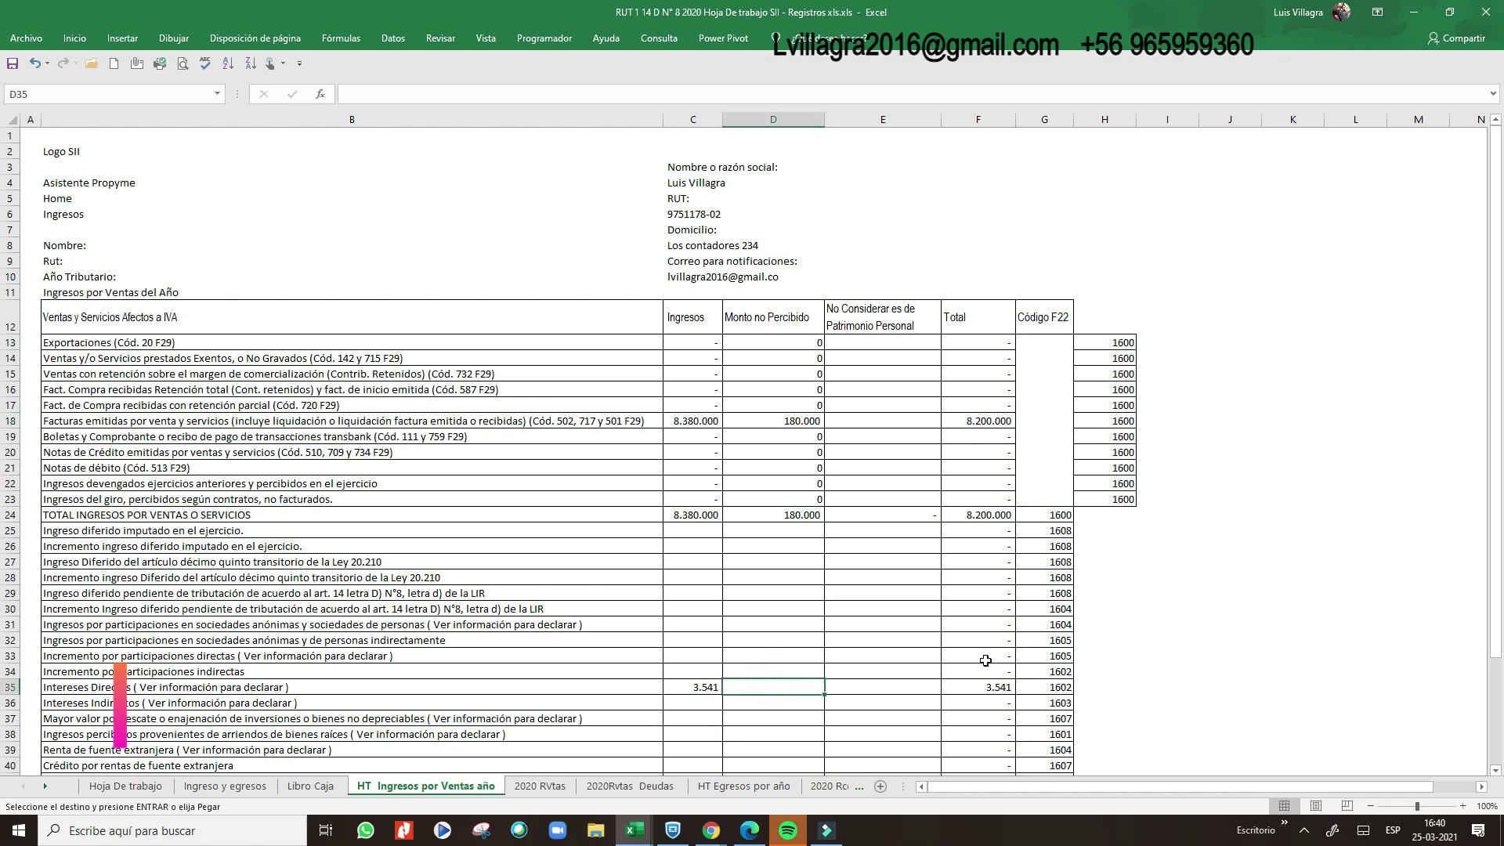
left_click(693, 689)
left_click(775, 684)
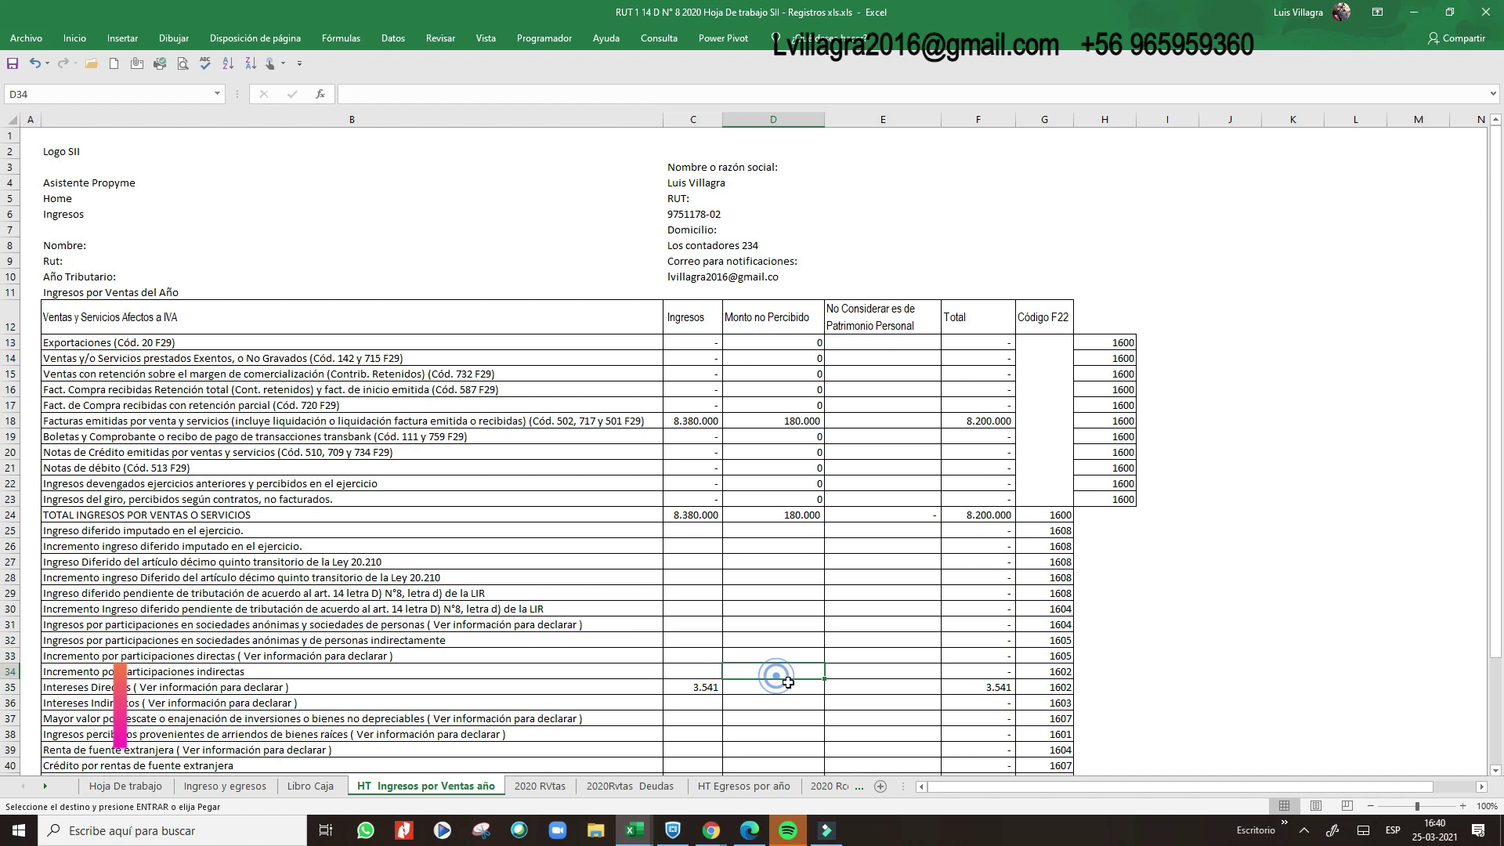
left_click(978, 692)
left_click(695, 516)
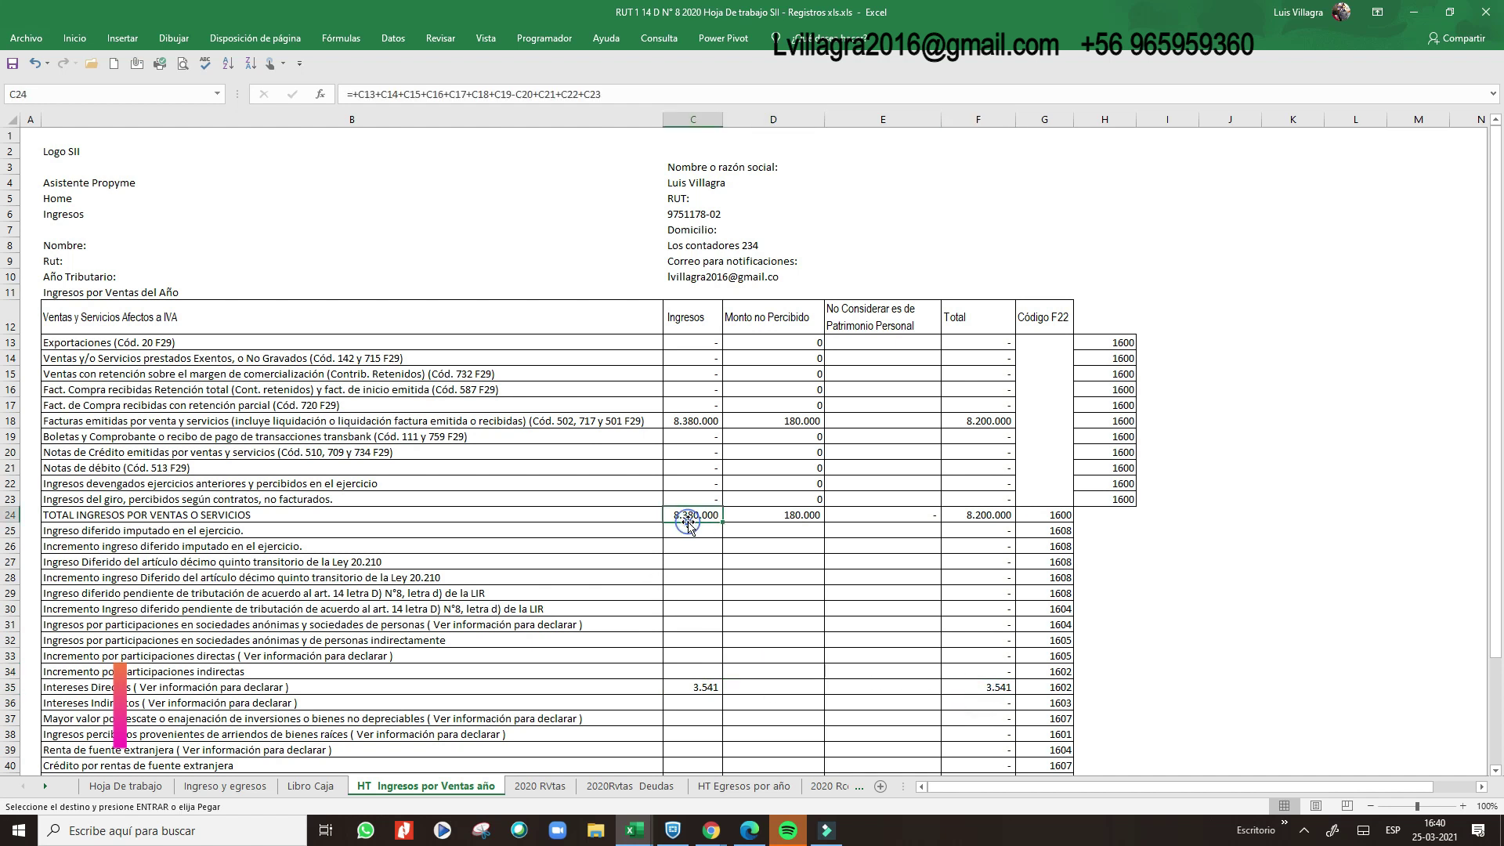
left_click(965, 497)
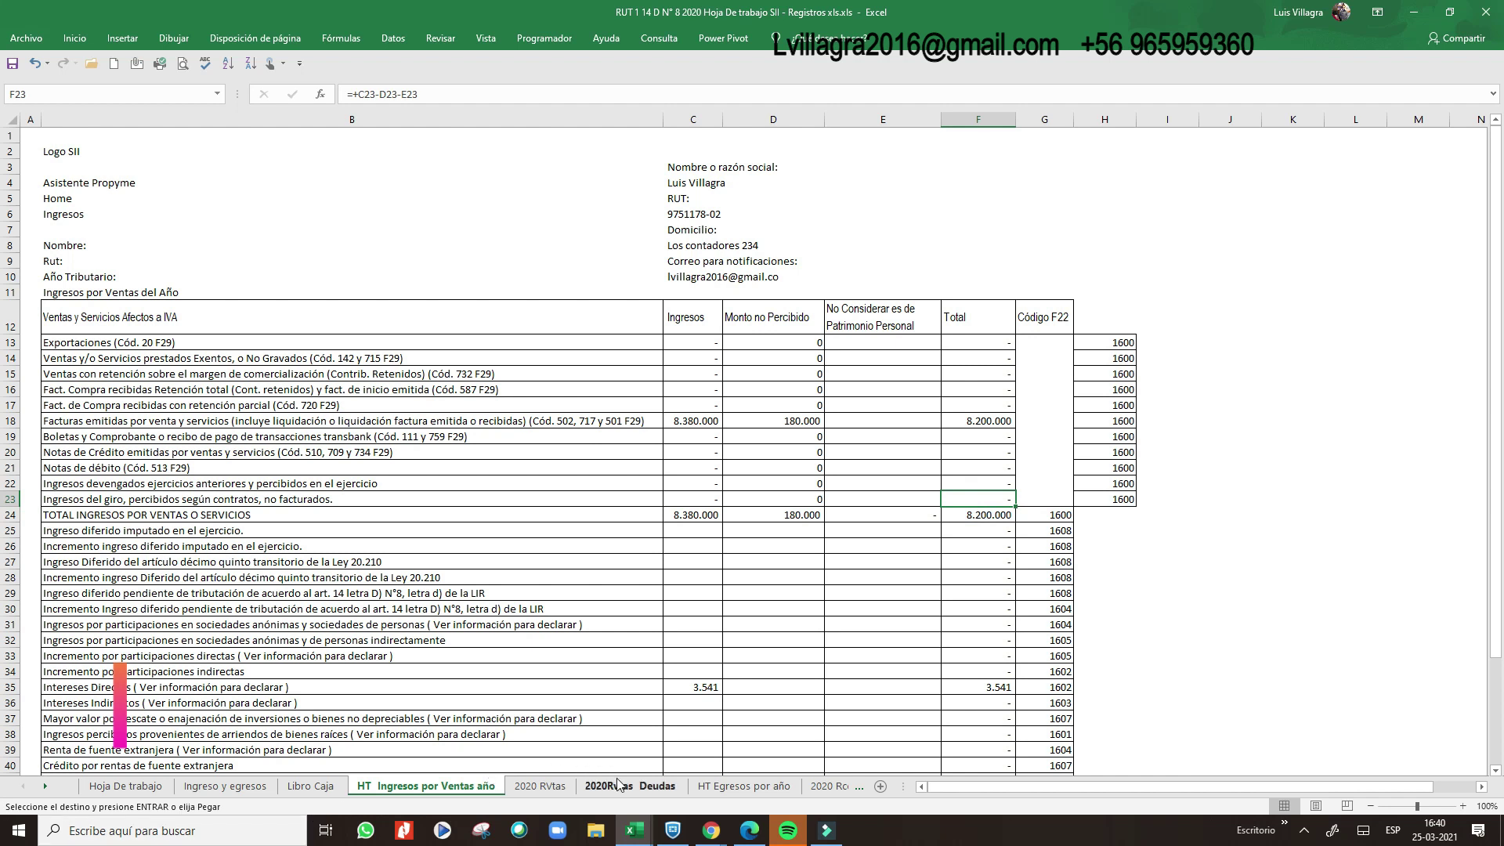
left_click(622, 786)
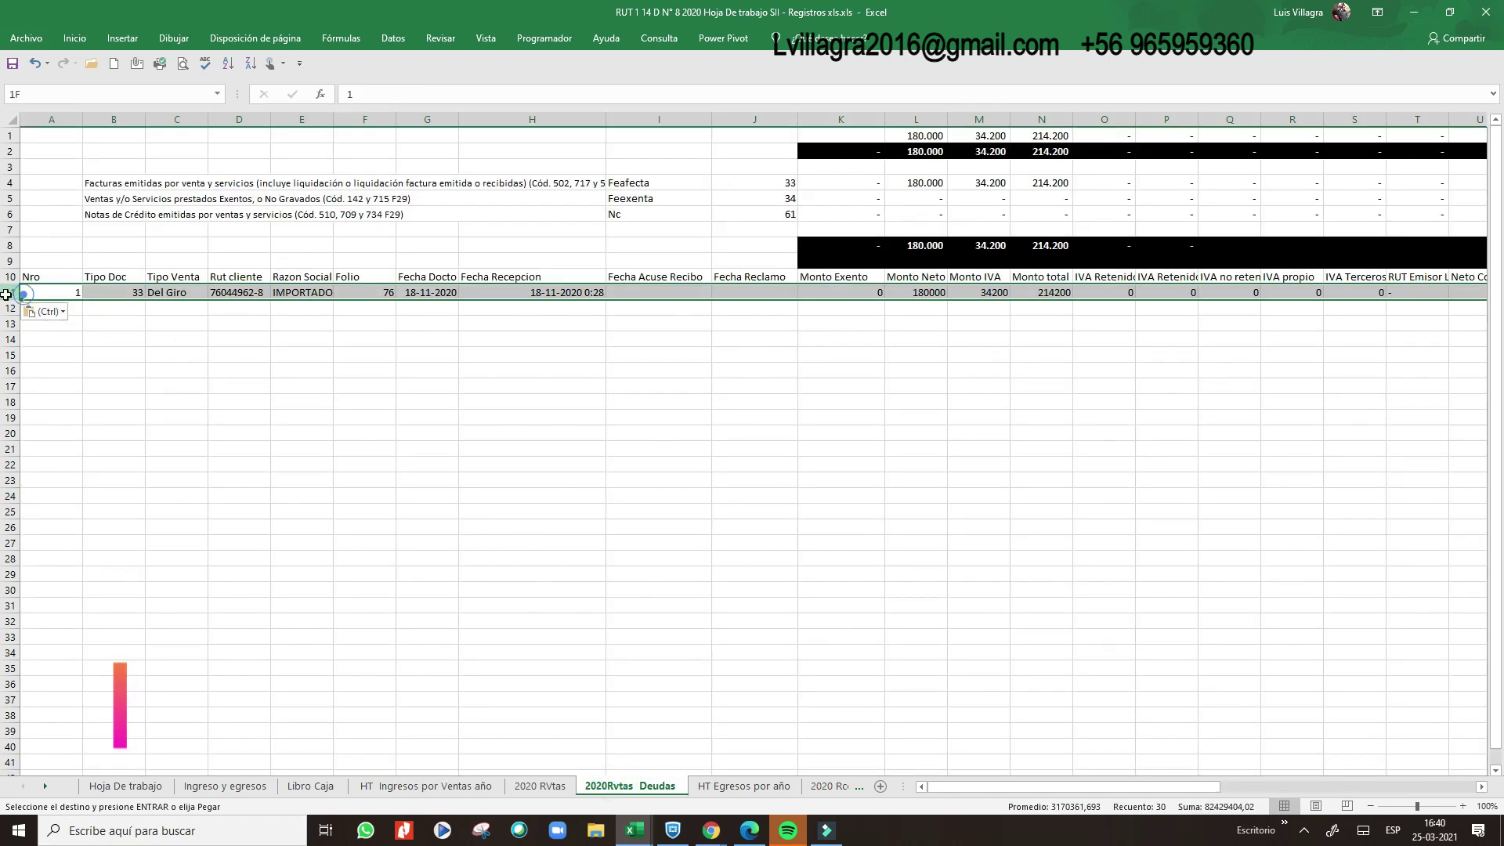
- Clear the pasted invoice from row 11 of Deudas and enter the note 'Carto 1 12-01-2021' in AR11
key("Delete")
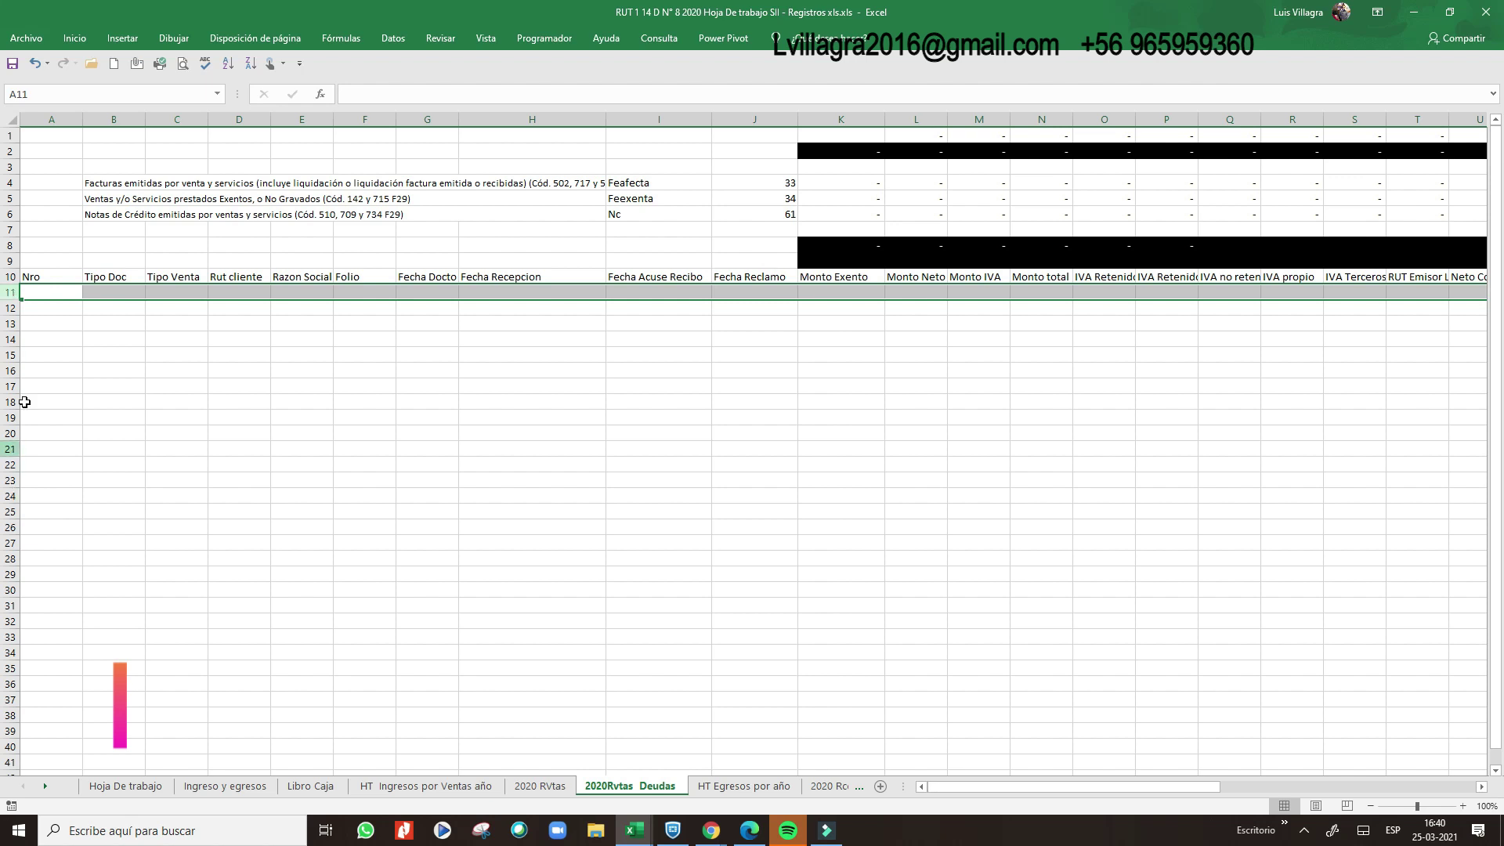
left_click(703, 290)
key("Right")
key("Right")
key("Right")
key("Right")
key("Right")
key("Right")
key("Right")
key("Right")
key("Right")
key("Right")
key("Right")
key("Right")
key("Right")
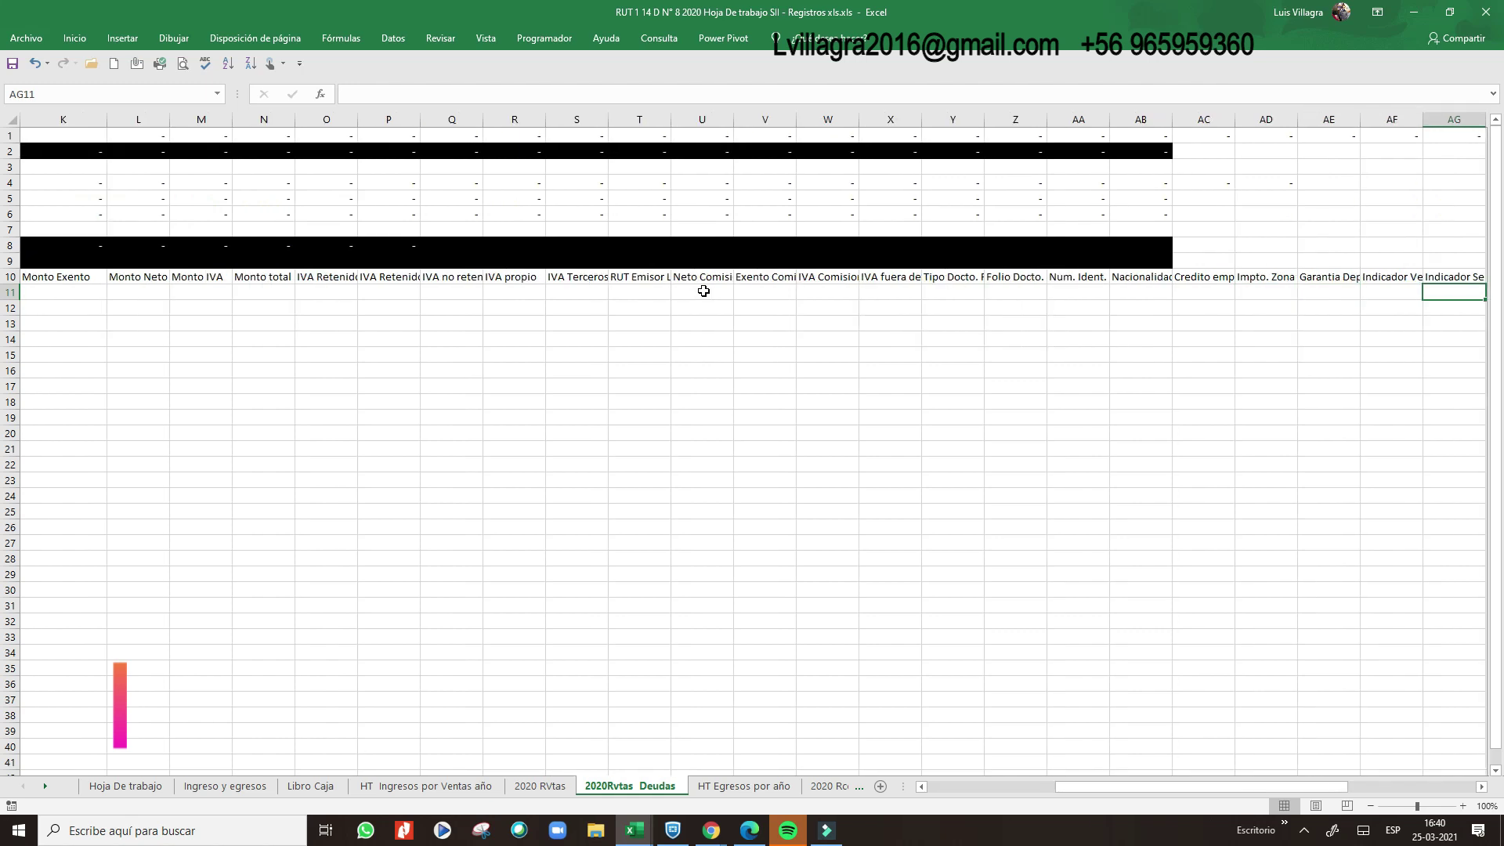
key("Right")
key("Right")
key("Right")
key("Right")
key("Right")
key("Right")
key("Right")
key("Right")
key("Right")
key("Right")
key("Right")
key("Right")
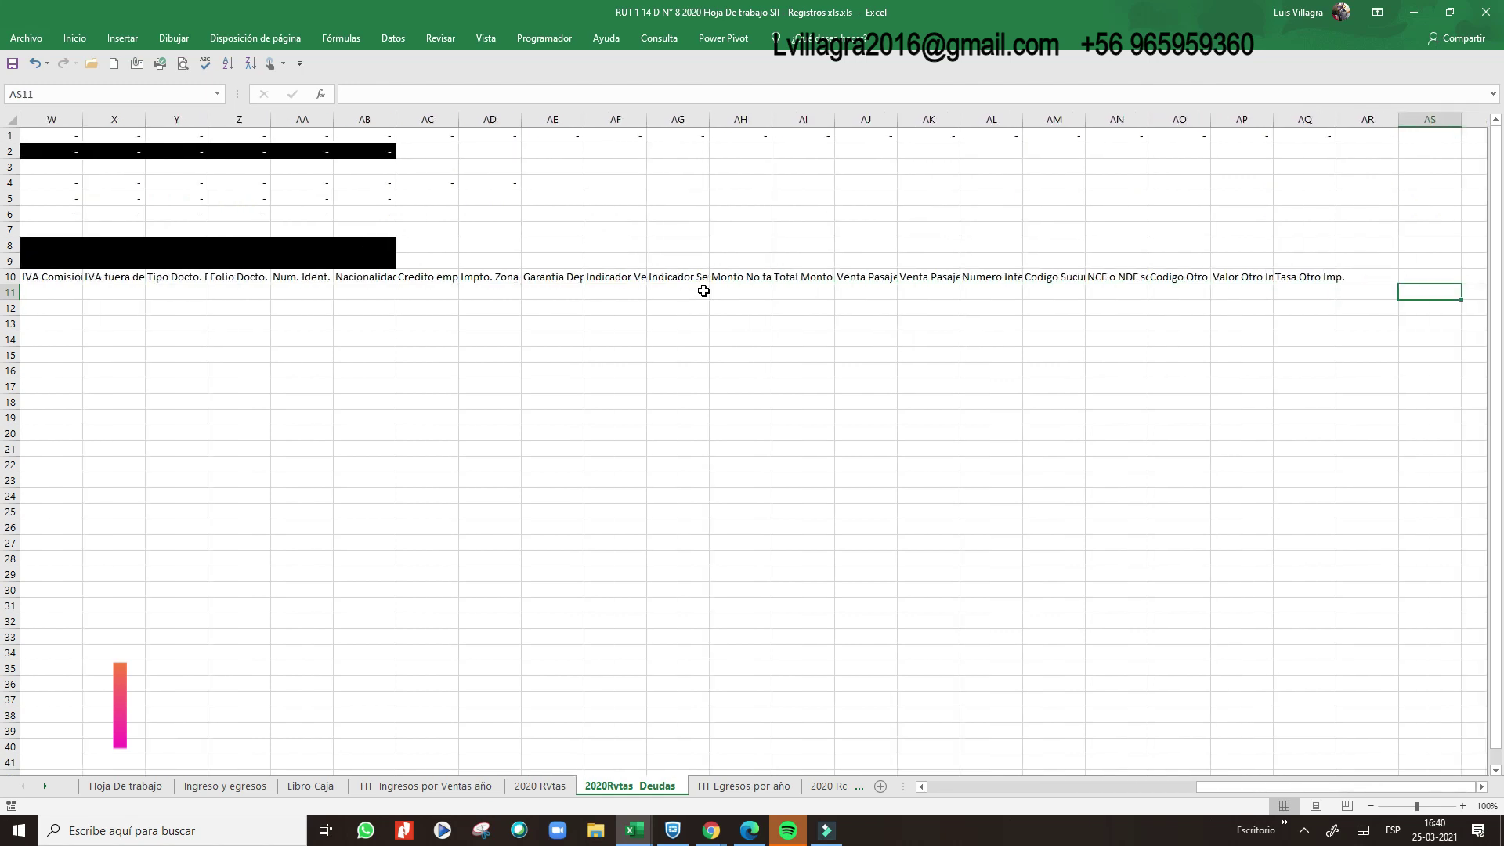
key("Right")
key("Left")
key("Left")
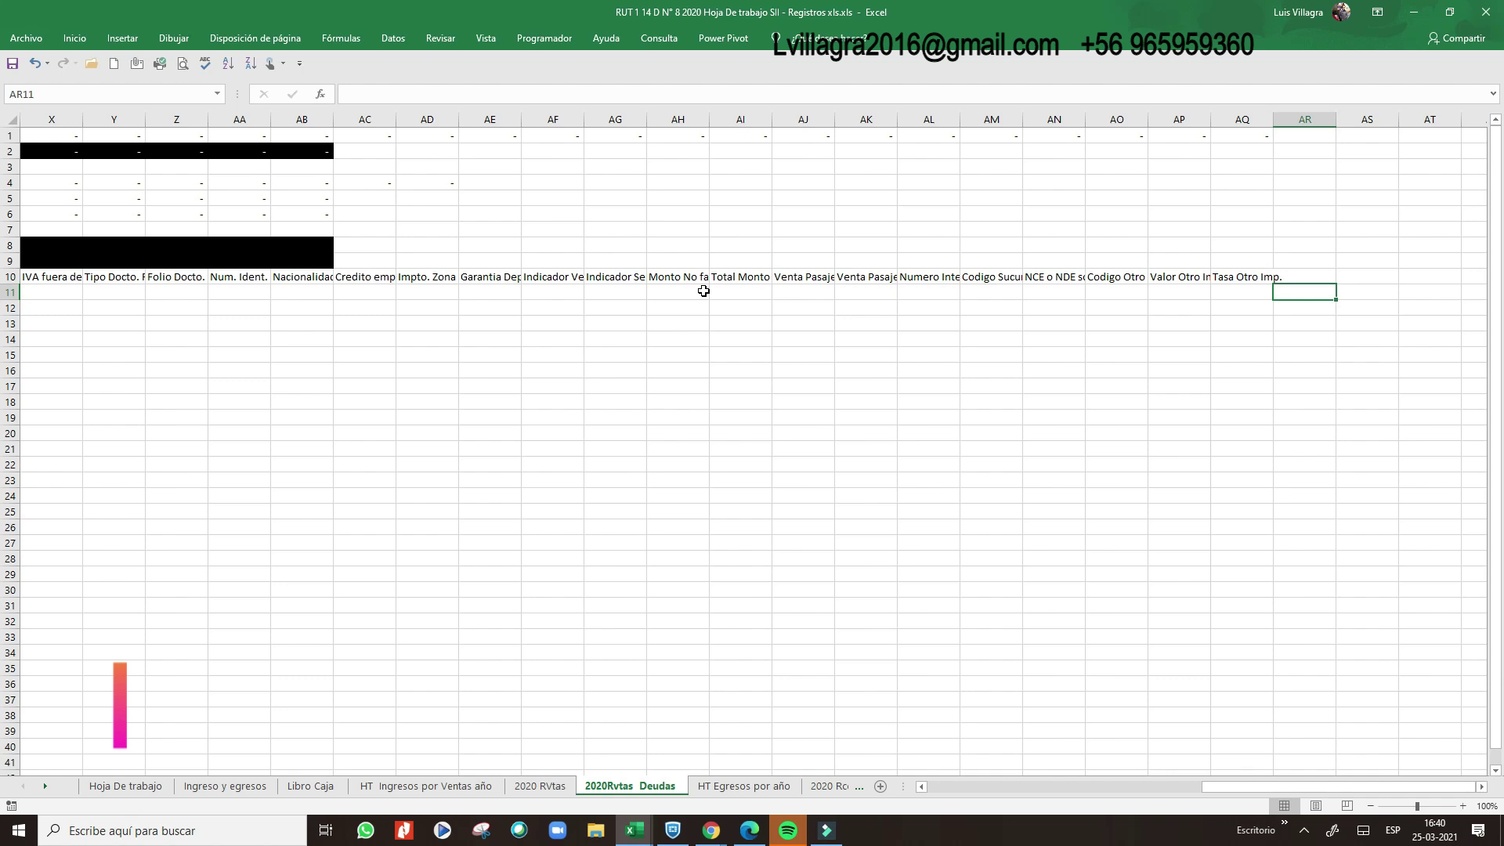
type("Carto 1  12-01-2021")
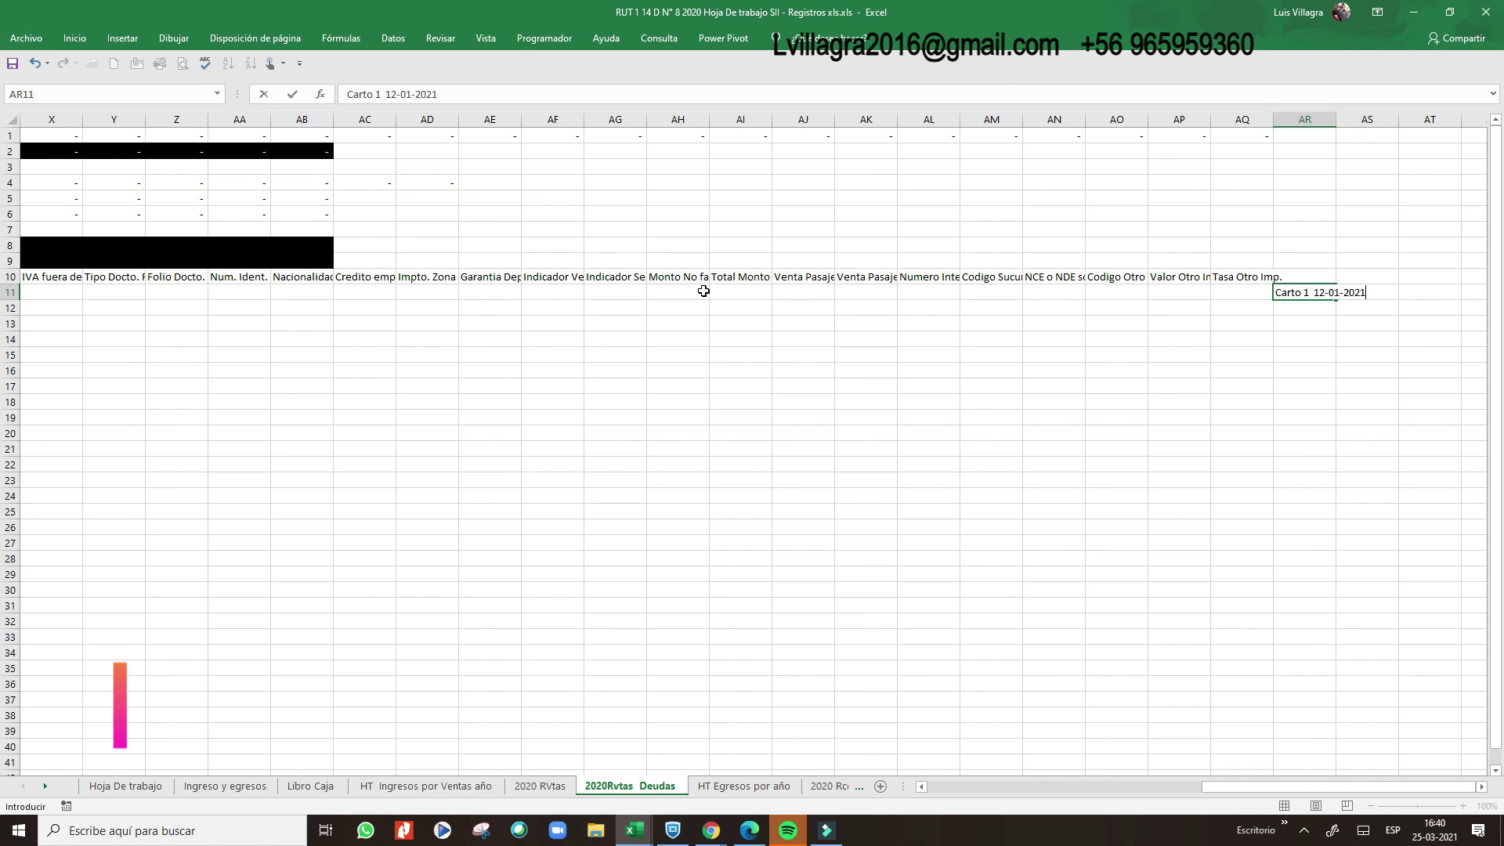
key("Return")
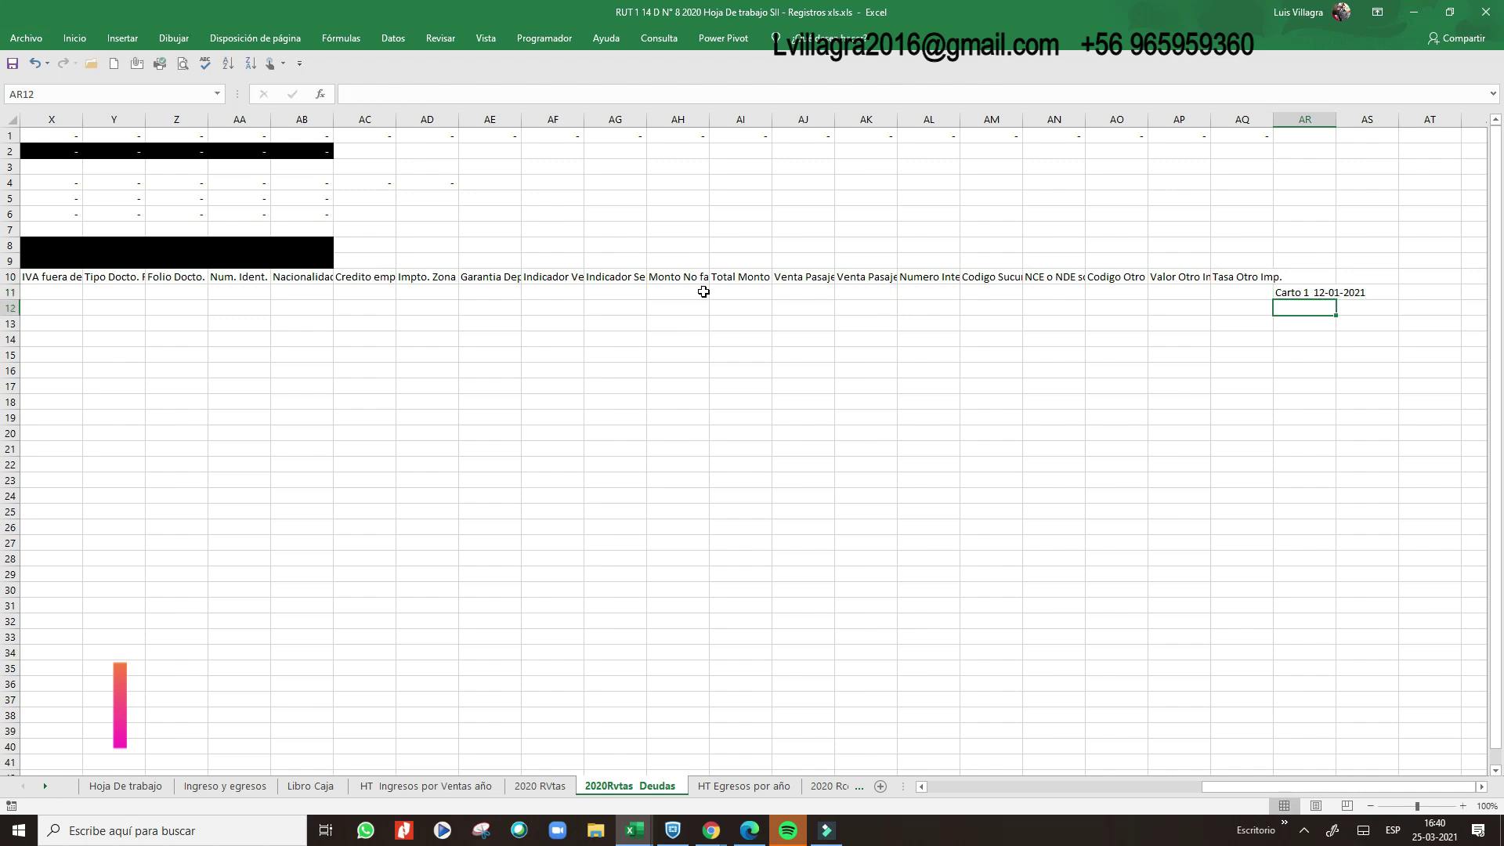
left_click(1394, 289)
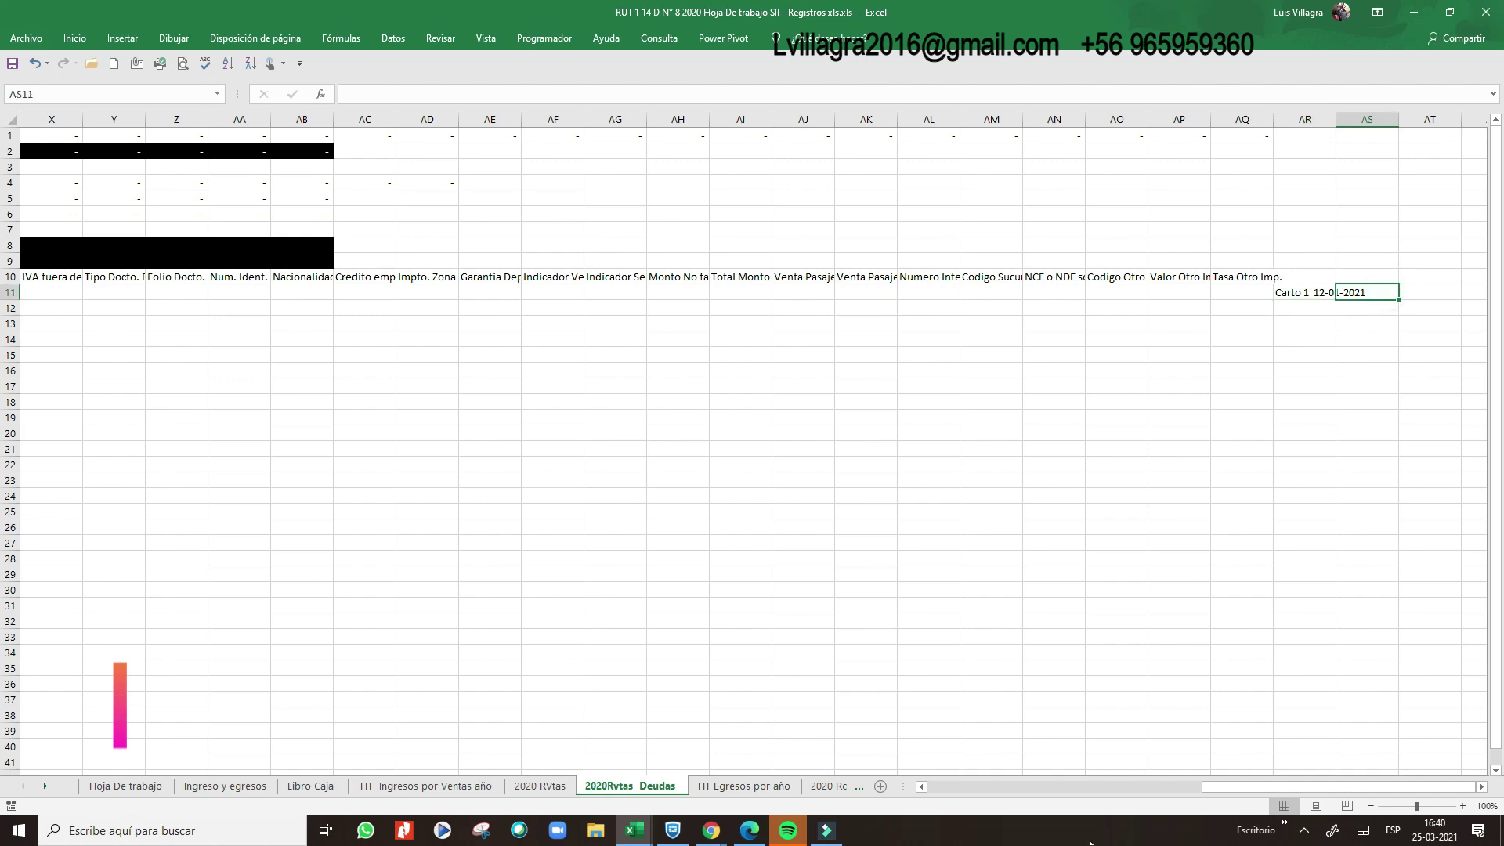
left_click_drag(1254, 787, 979, 787)
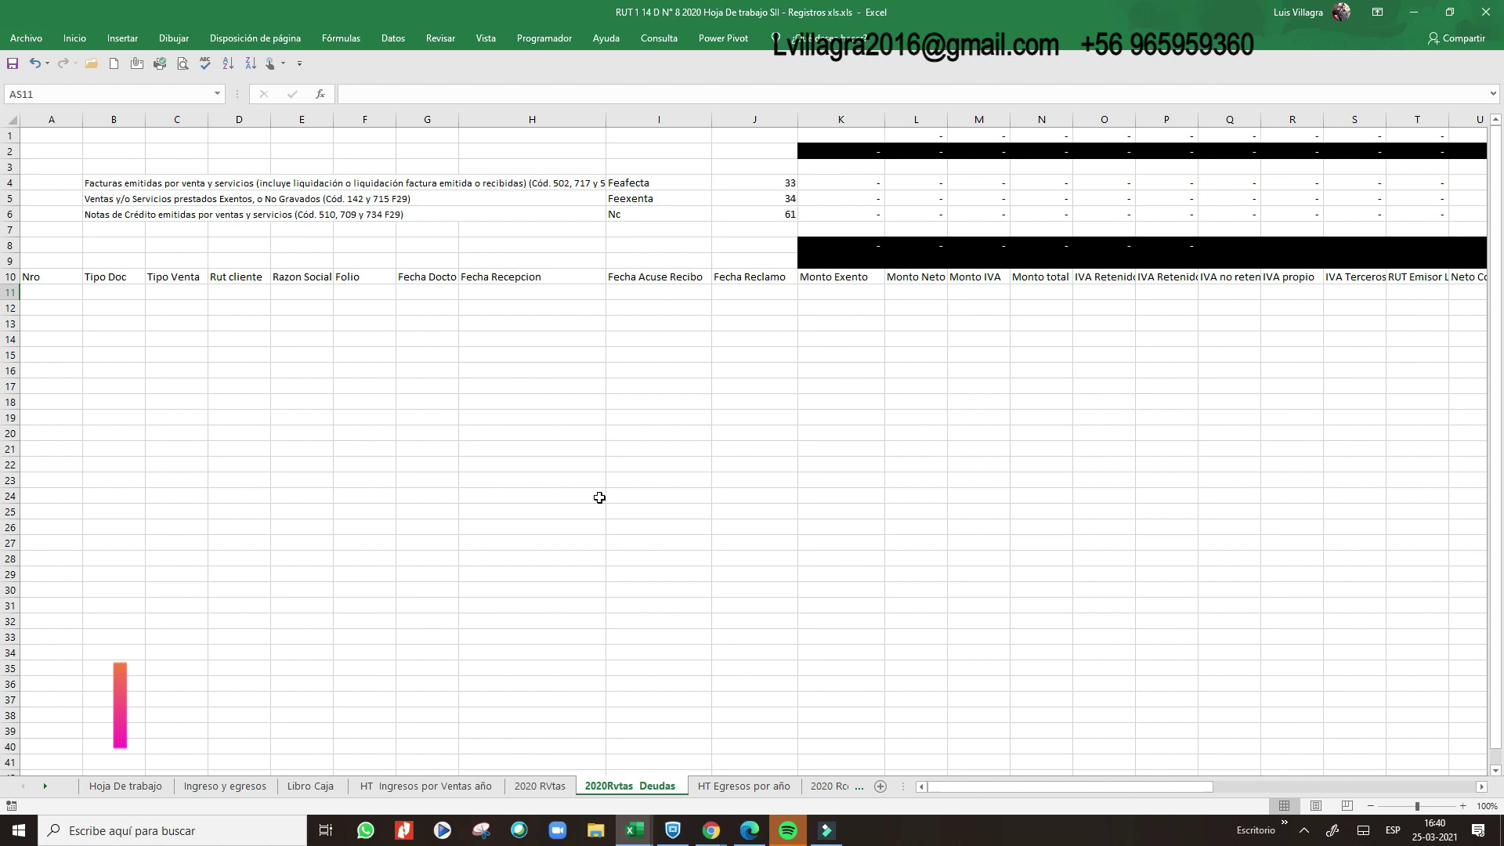
- Review the 2020 RVtas totals: 8.920.000 invoices in L4 and 540.000 credit notes in L6
left_click(539, 787)
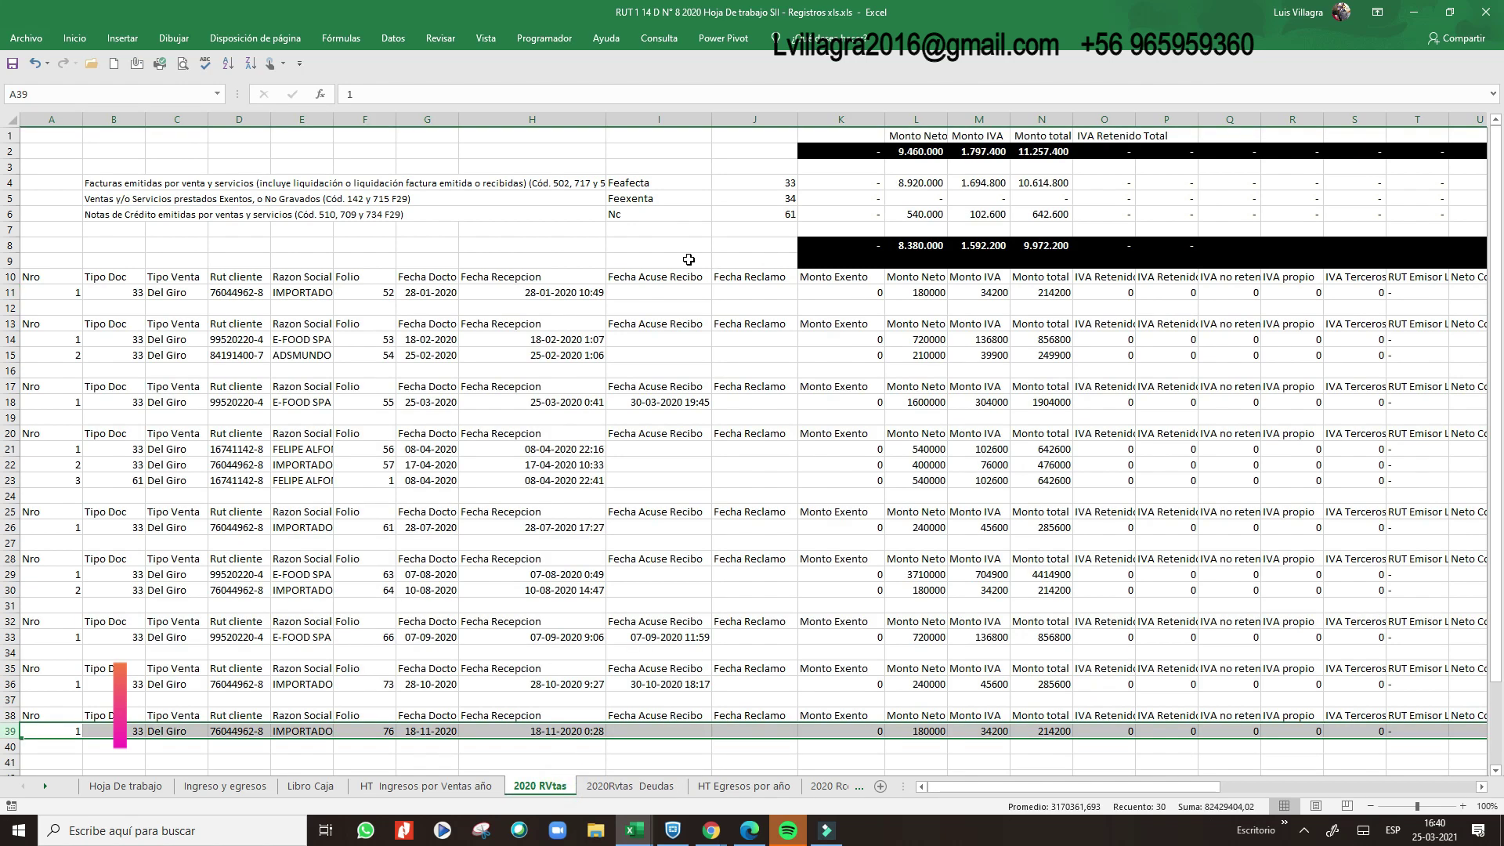
left_click(922, 185)
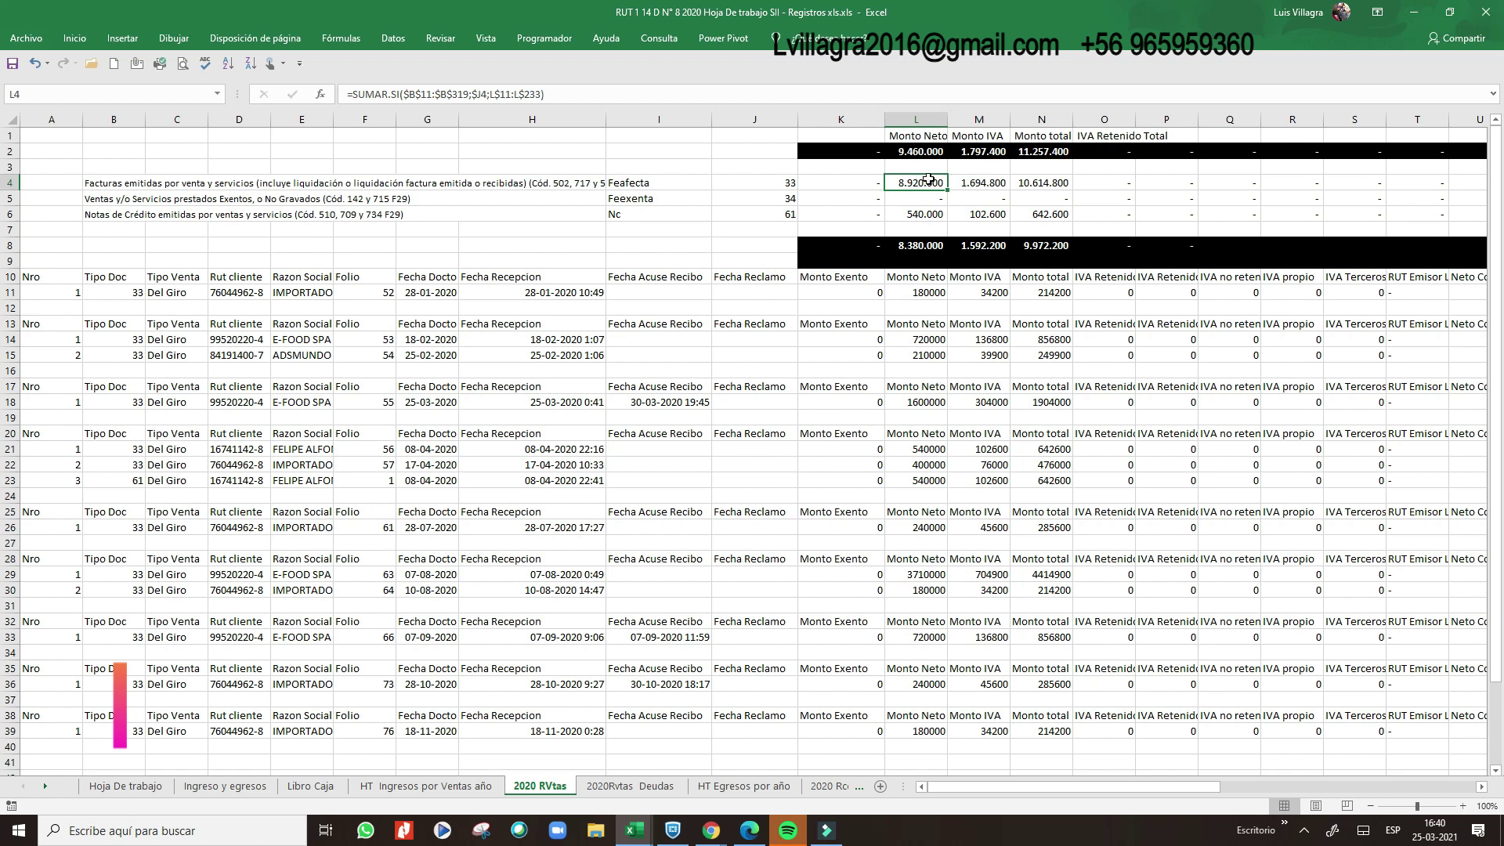
left_click(926, 214)
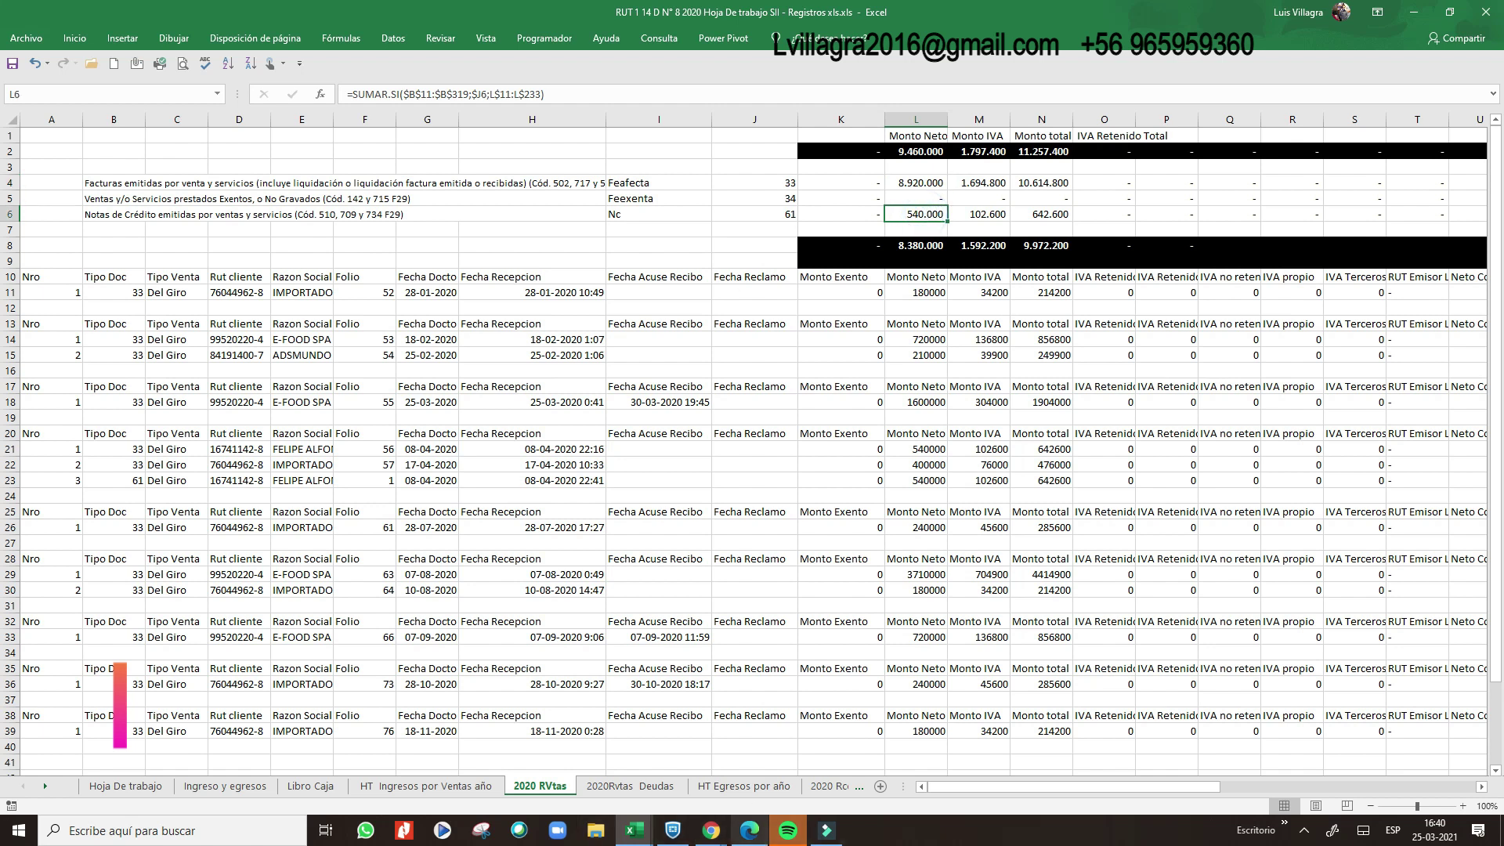
left_click(710, 831)
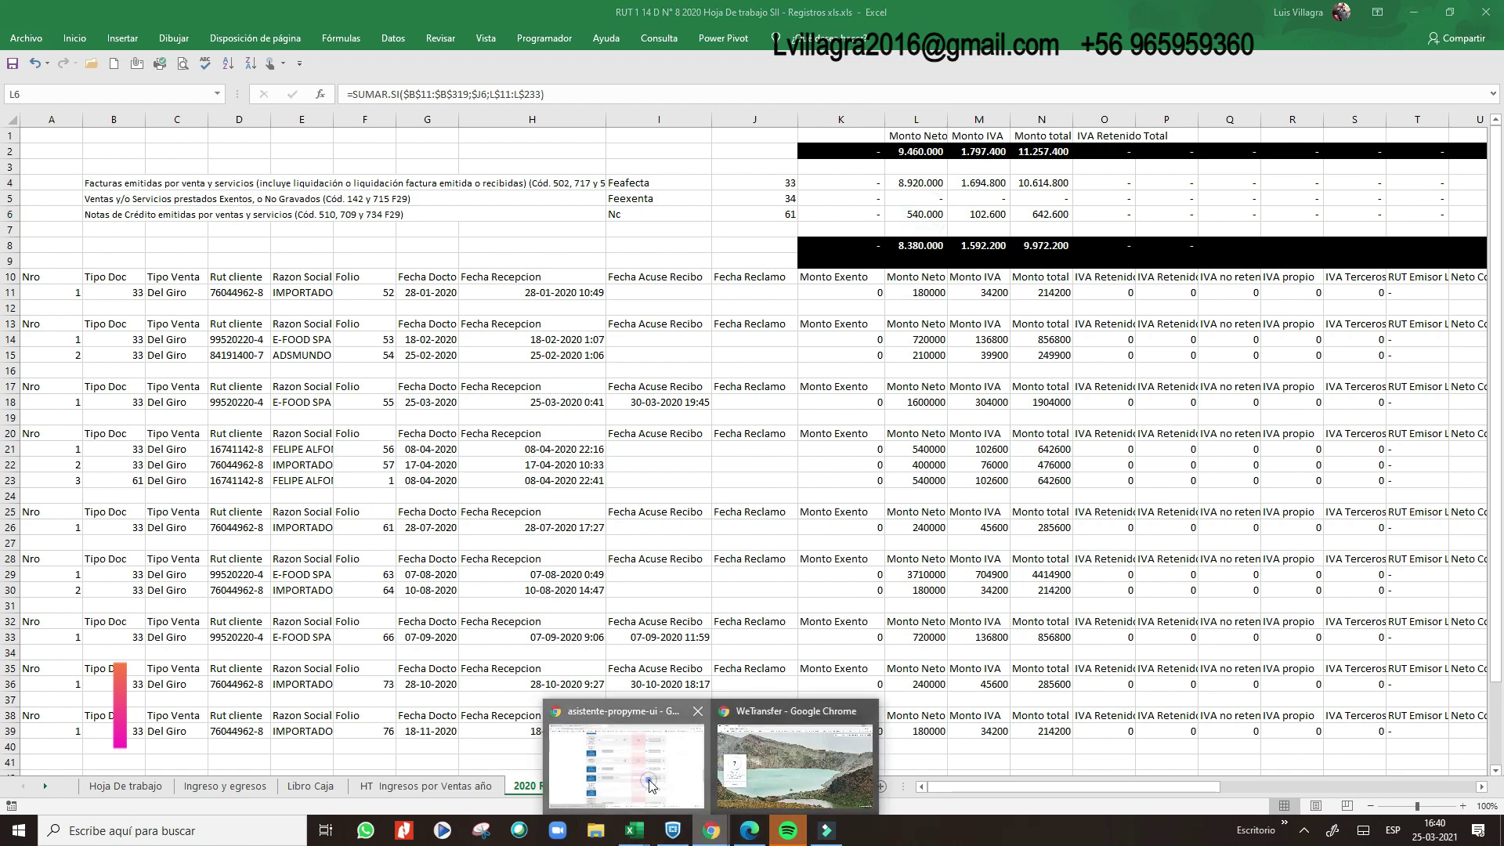
- Review the Propyme monthly breakdown for codes 502, 717 and 501, close it, and return to Excel
left_click(649, 786)
left_click_drag(1497, 447, 1465, 214)
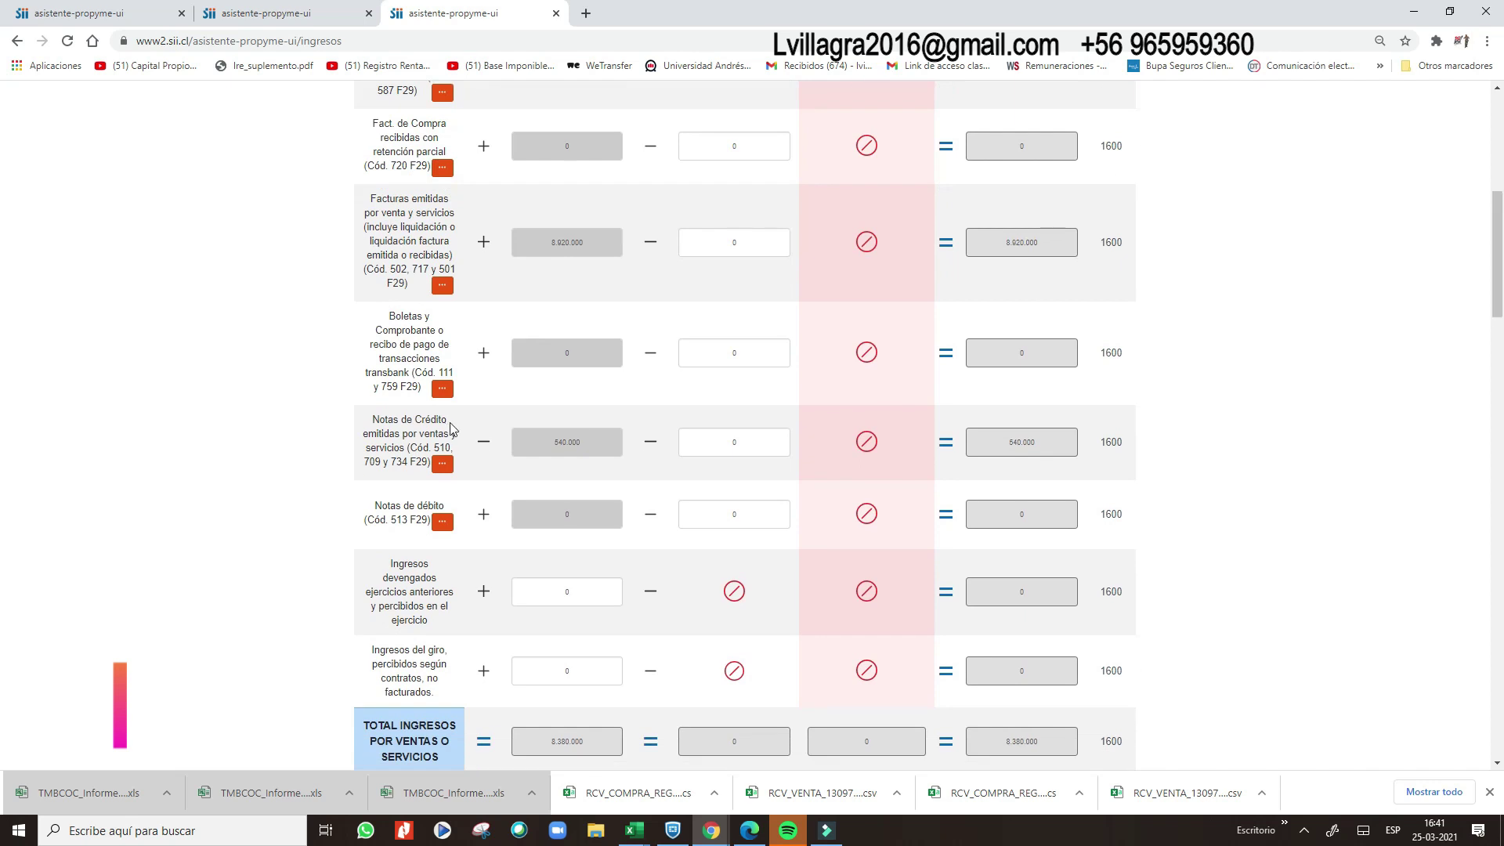
left_click(442, 284)
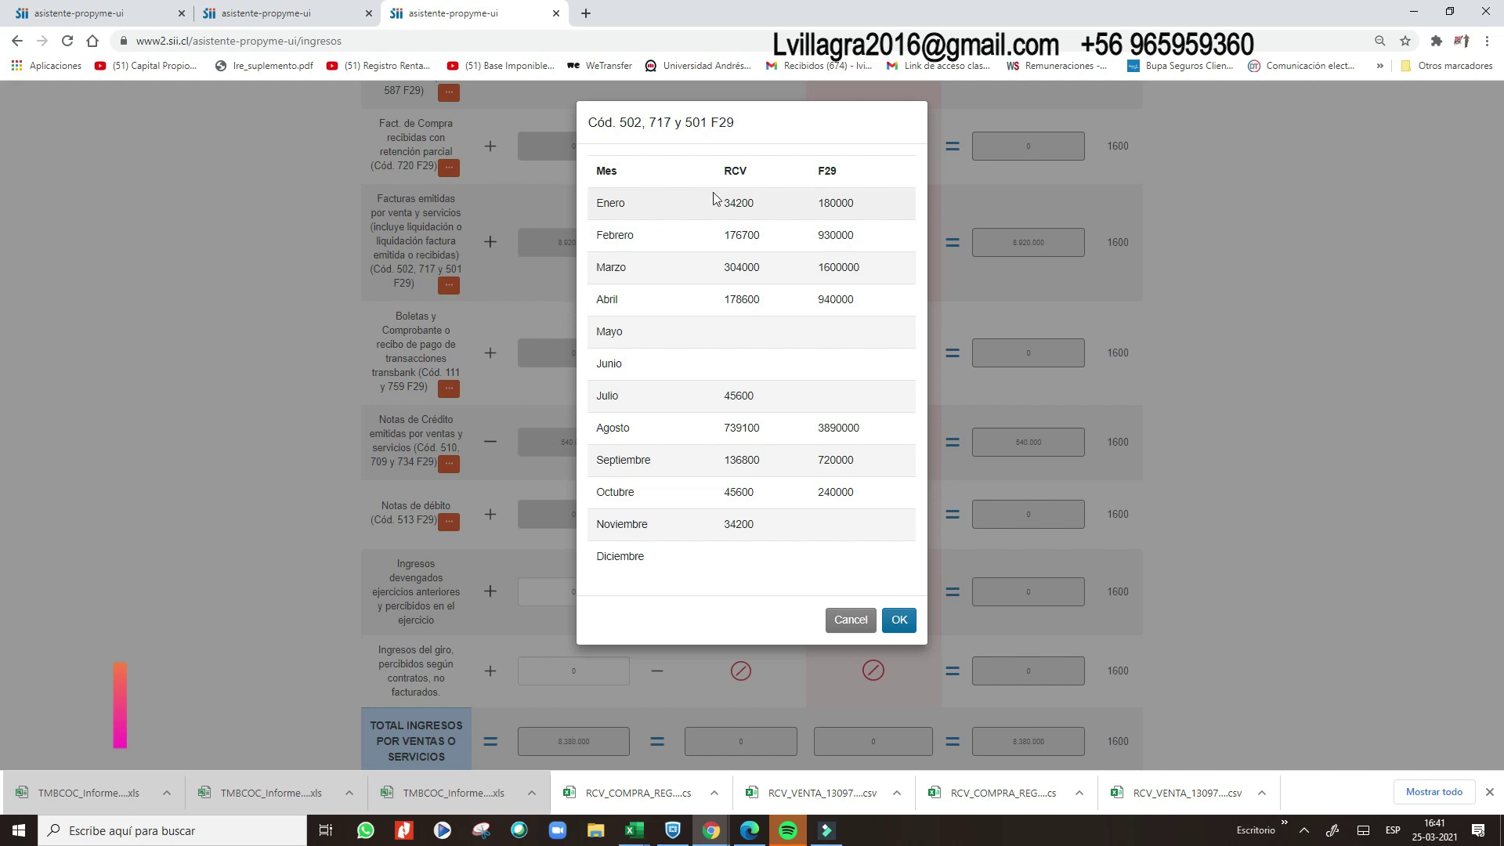
mouse_move(588, 122)
left_mouse_down()
mouse_move(779, 210)
mouse_move(764, 550)
left_mouse_up()
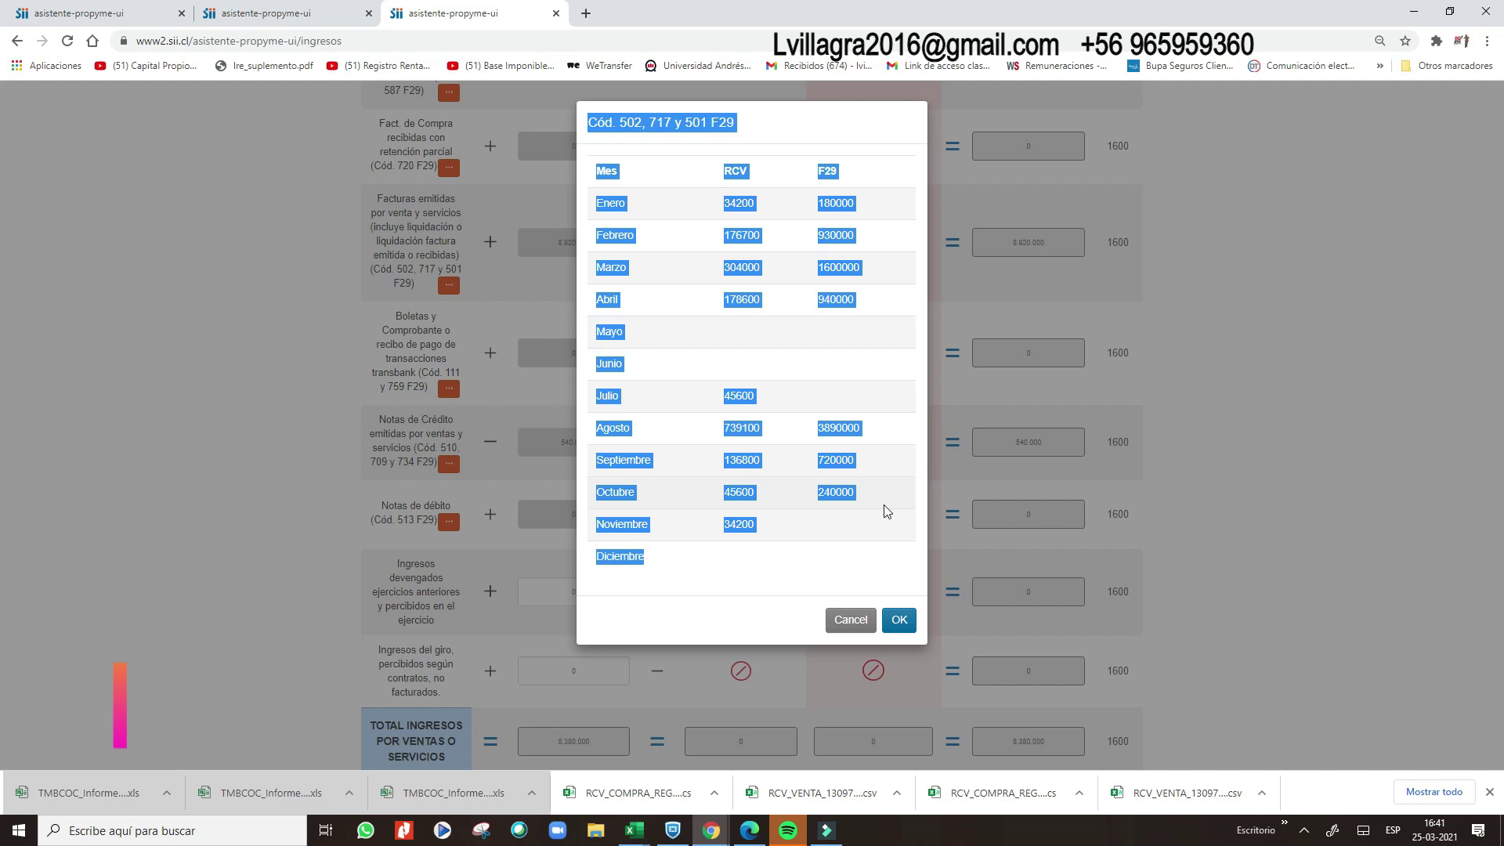
left_click(853, 620)
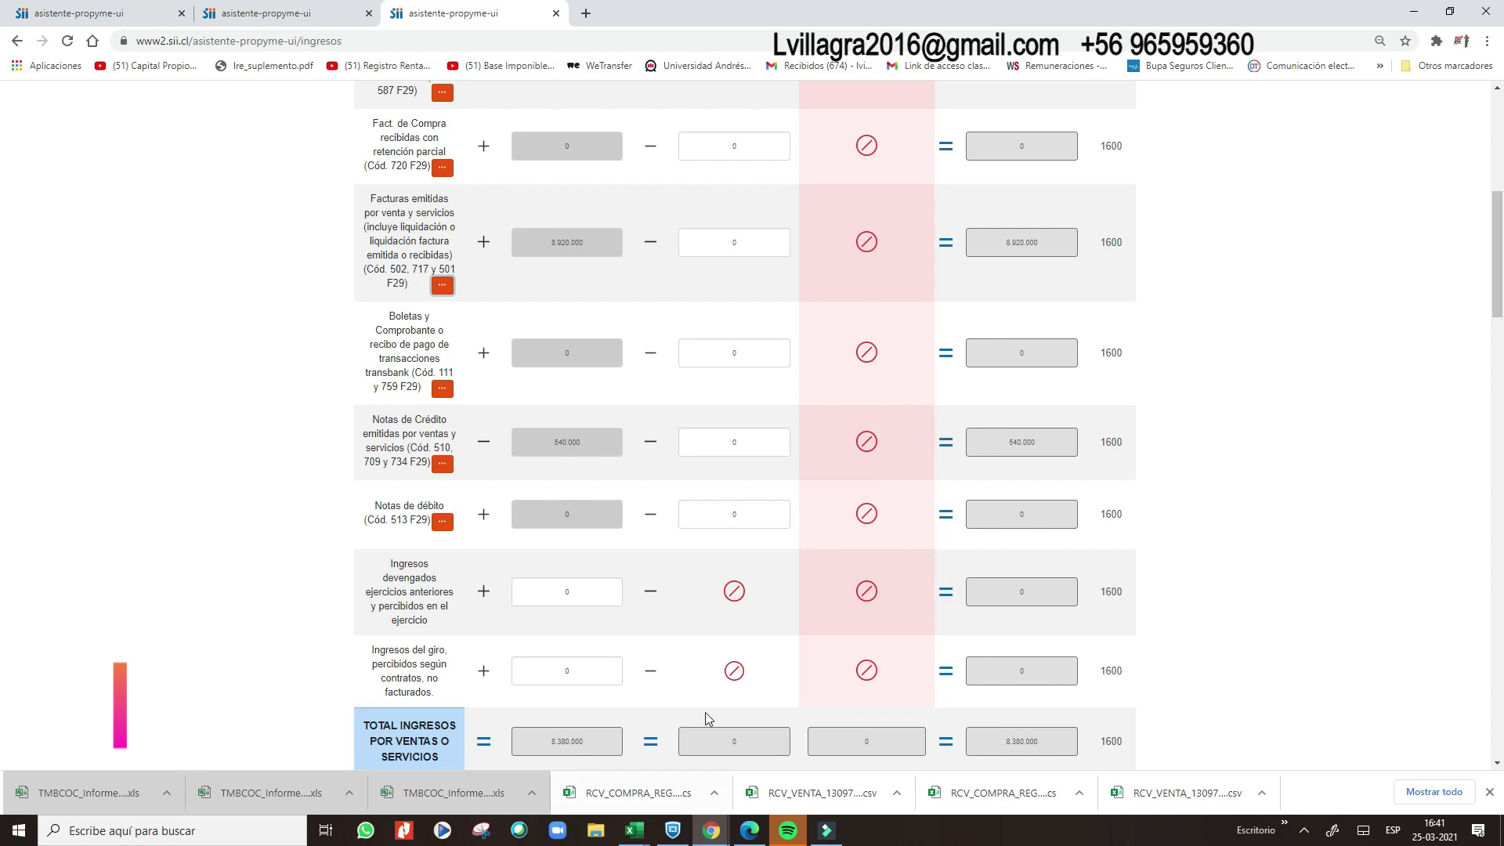
left_click_drag(1493, 292, 1477, 504)
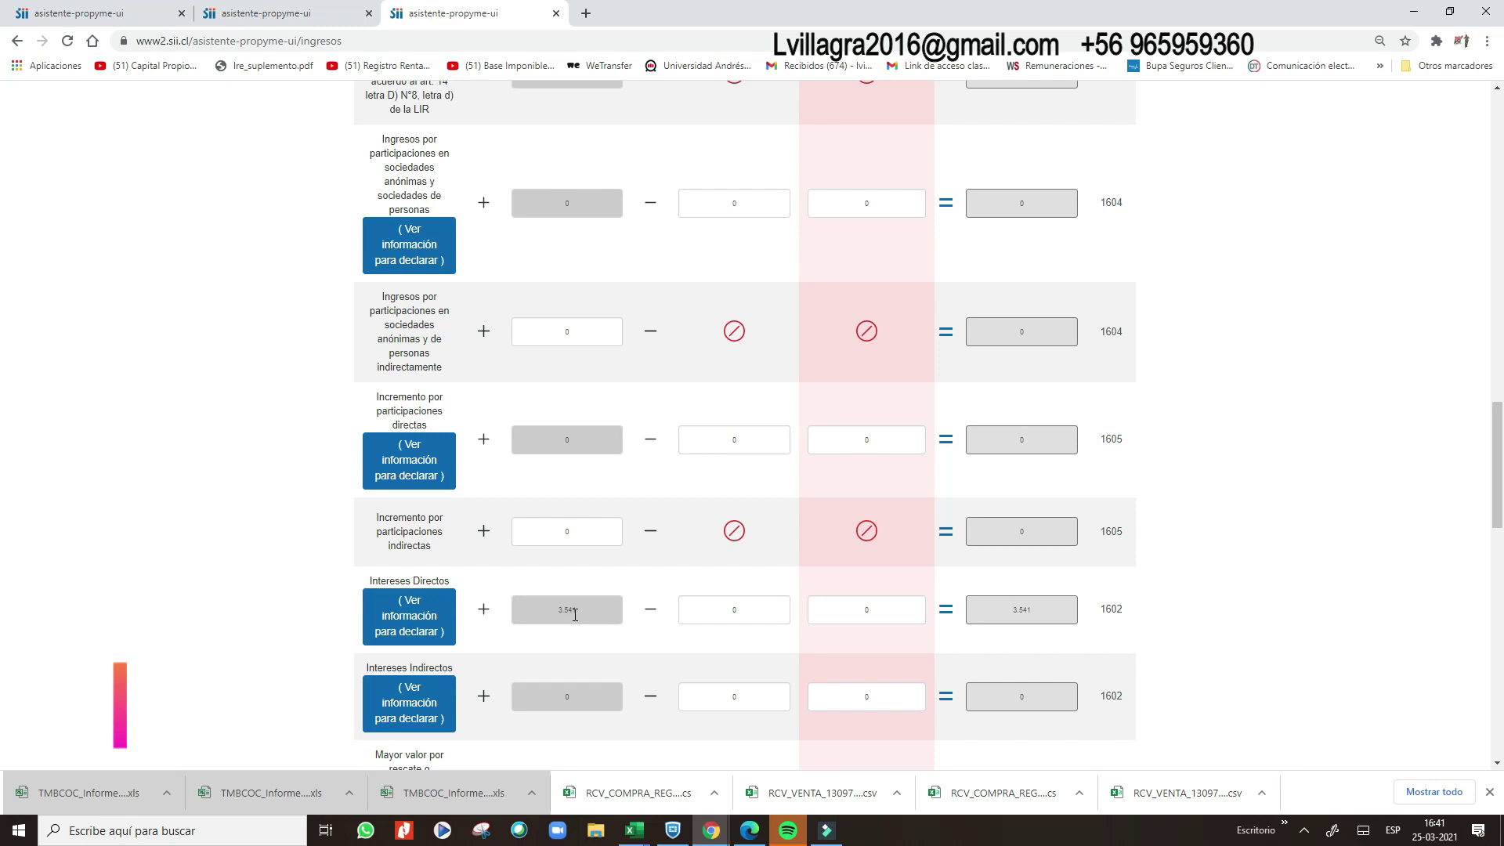
left_click(634, 830)
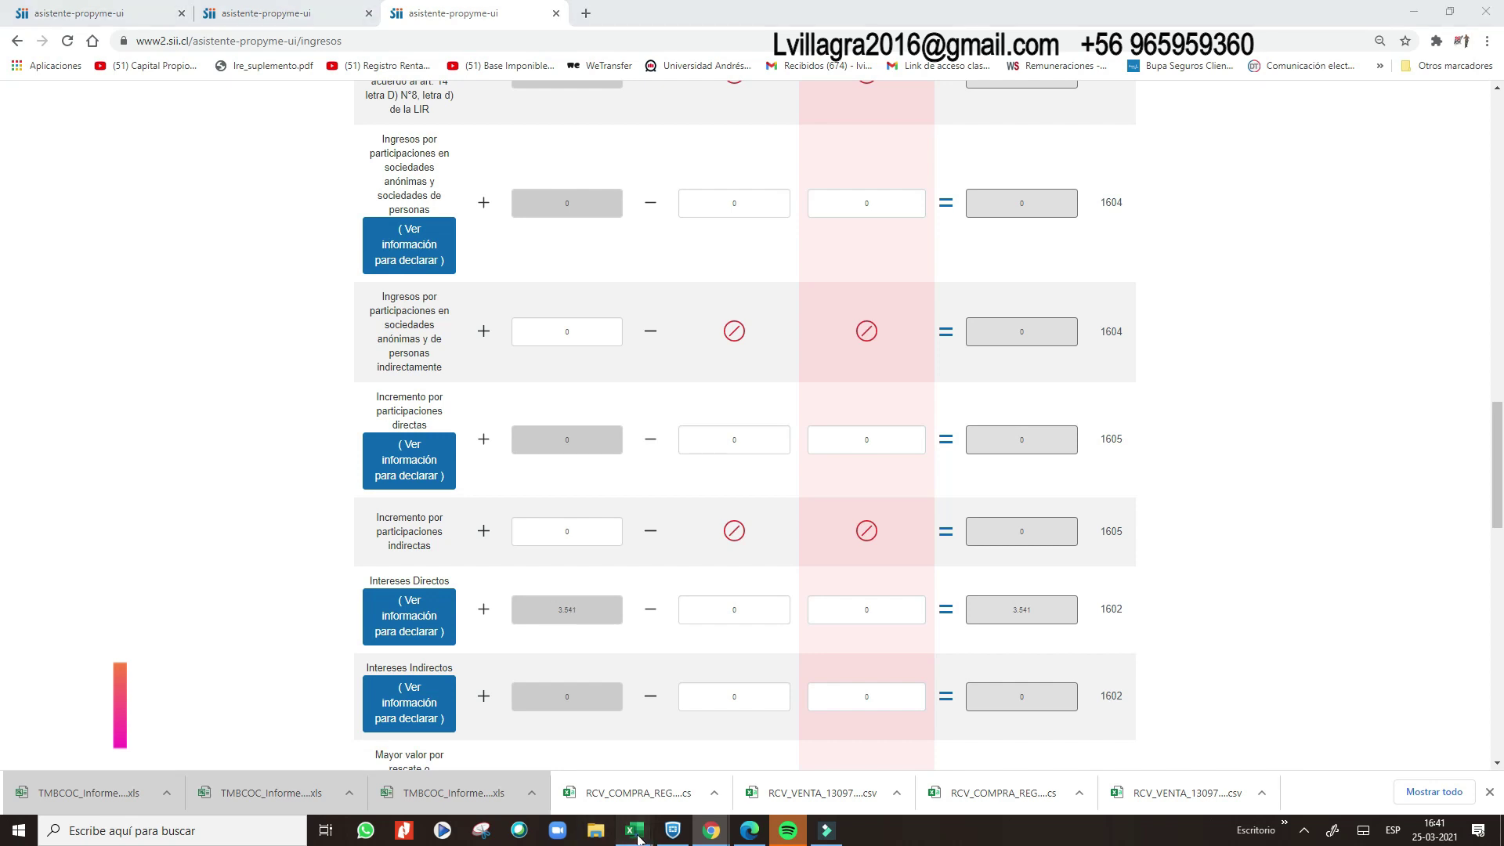
left_click(634, 181)
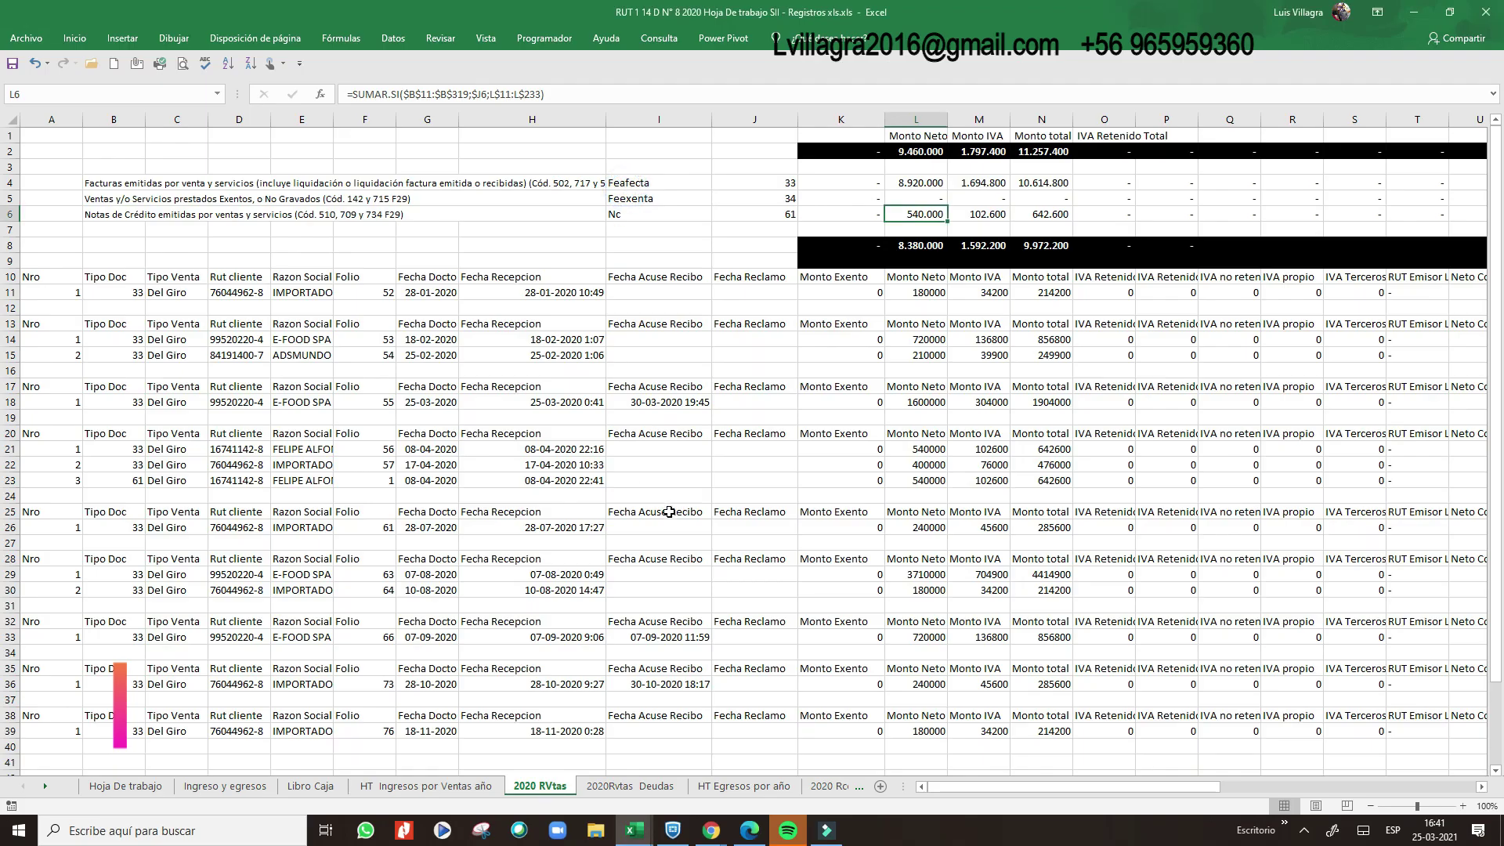
- Inspect the income formulas in C18, C20, C24 and F24 on HT Ingresos por Ventas año
left_click(840, 308)
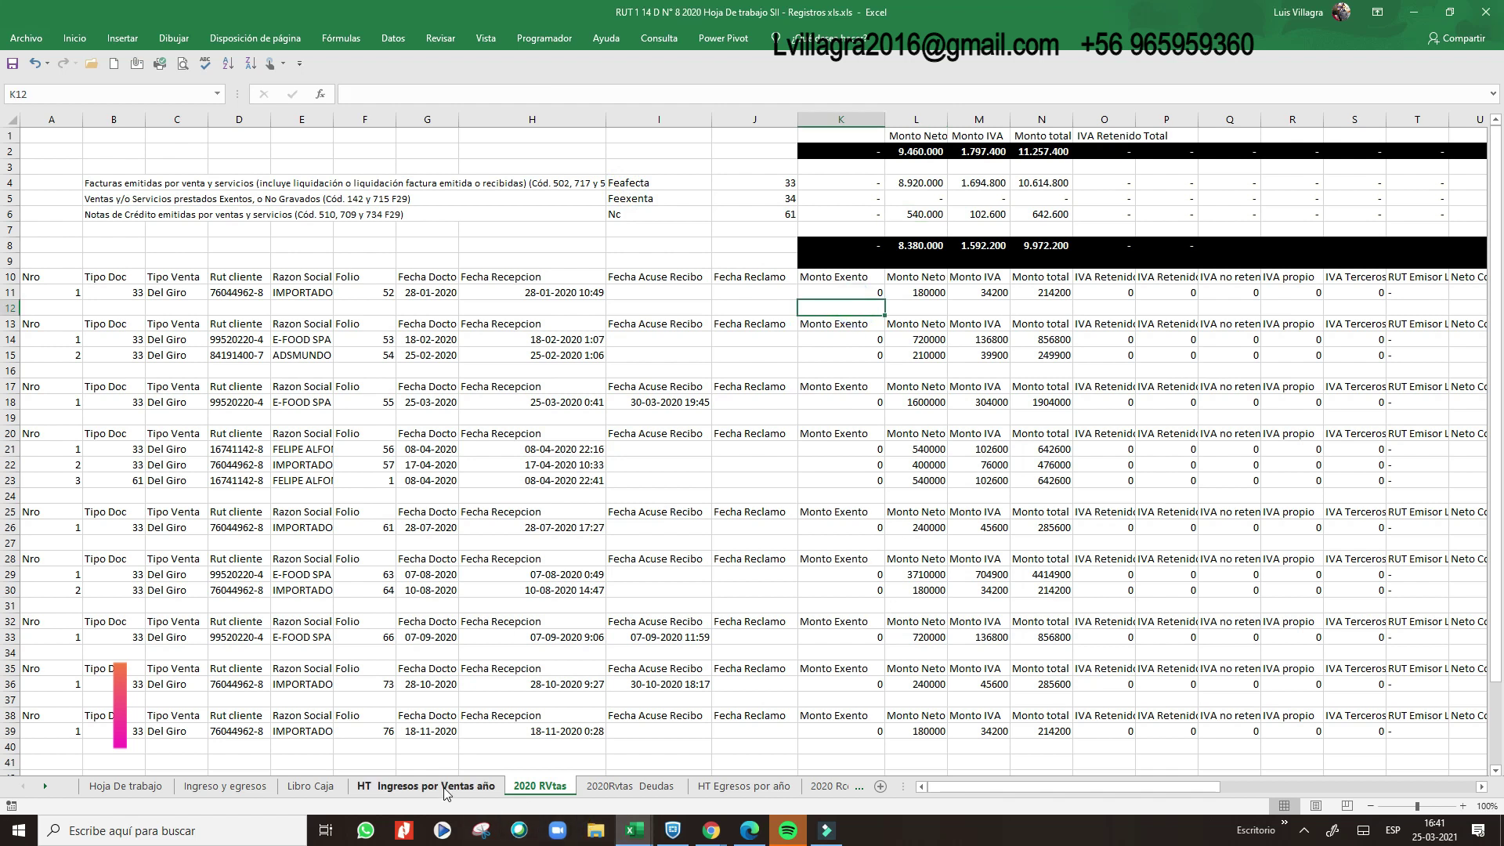
left_click(458, 786)
left_click(692, 422)
left_click(689, 513)
left_click(971, 514)
mouse_move(1495, 356)
left_mouse_down()
mouse_move(1481, 448)
mouse_move(1480, 383)
left_mouse_up()
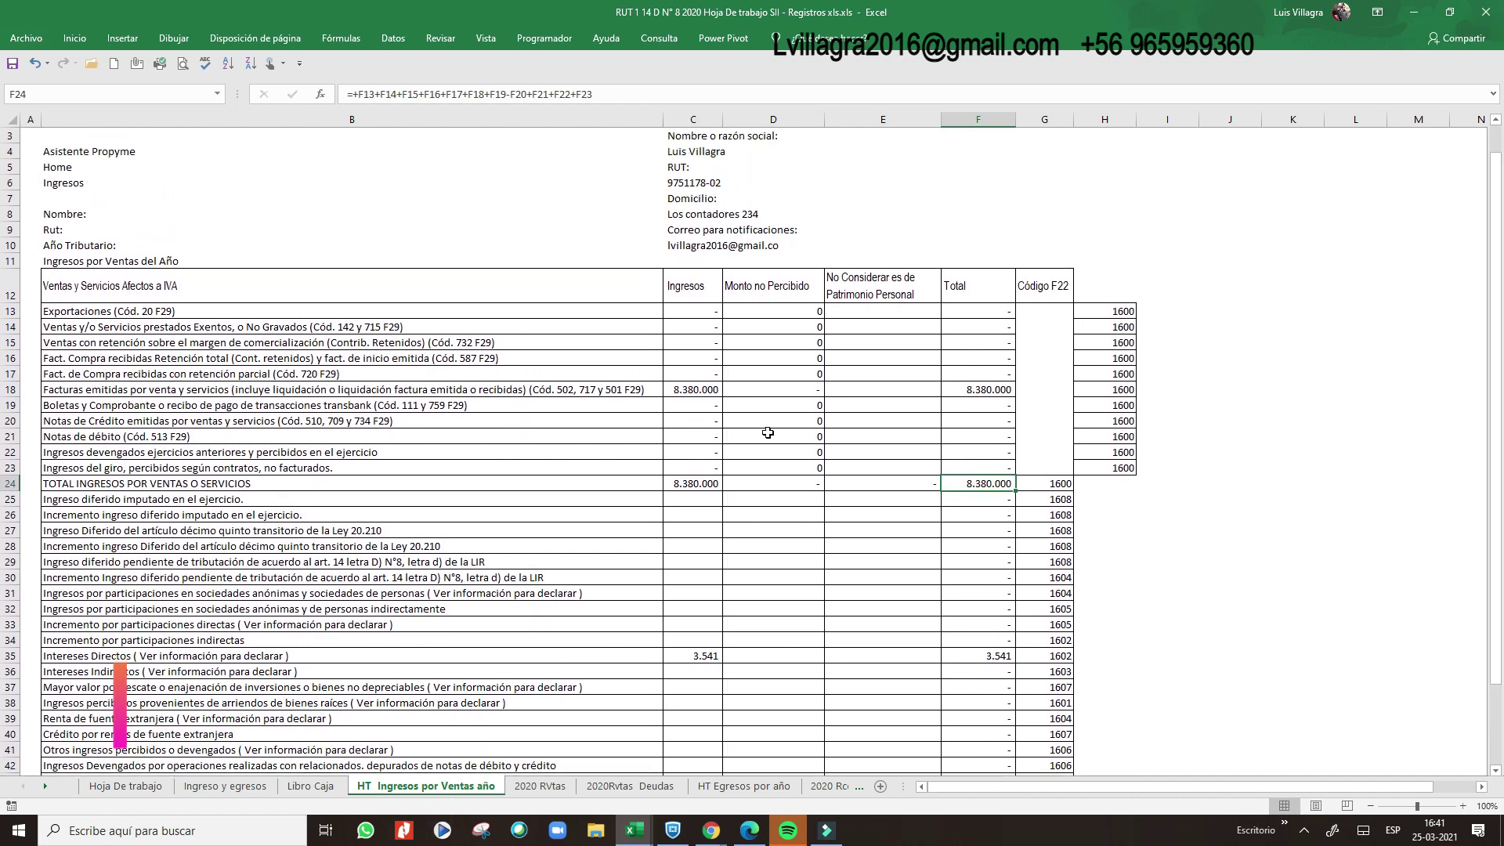
left_click(681, 389)
left_click(588, 390)
left_click(693, 395)
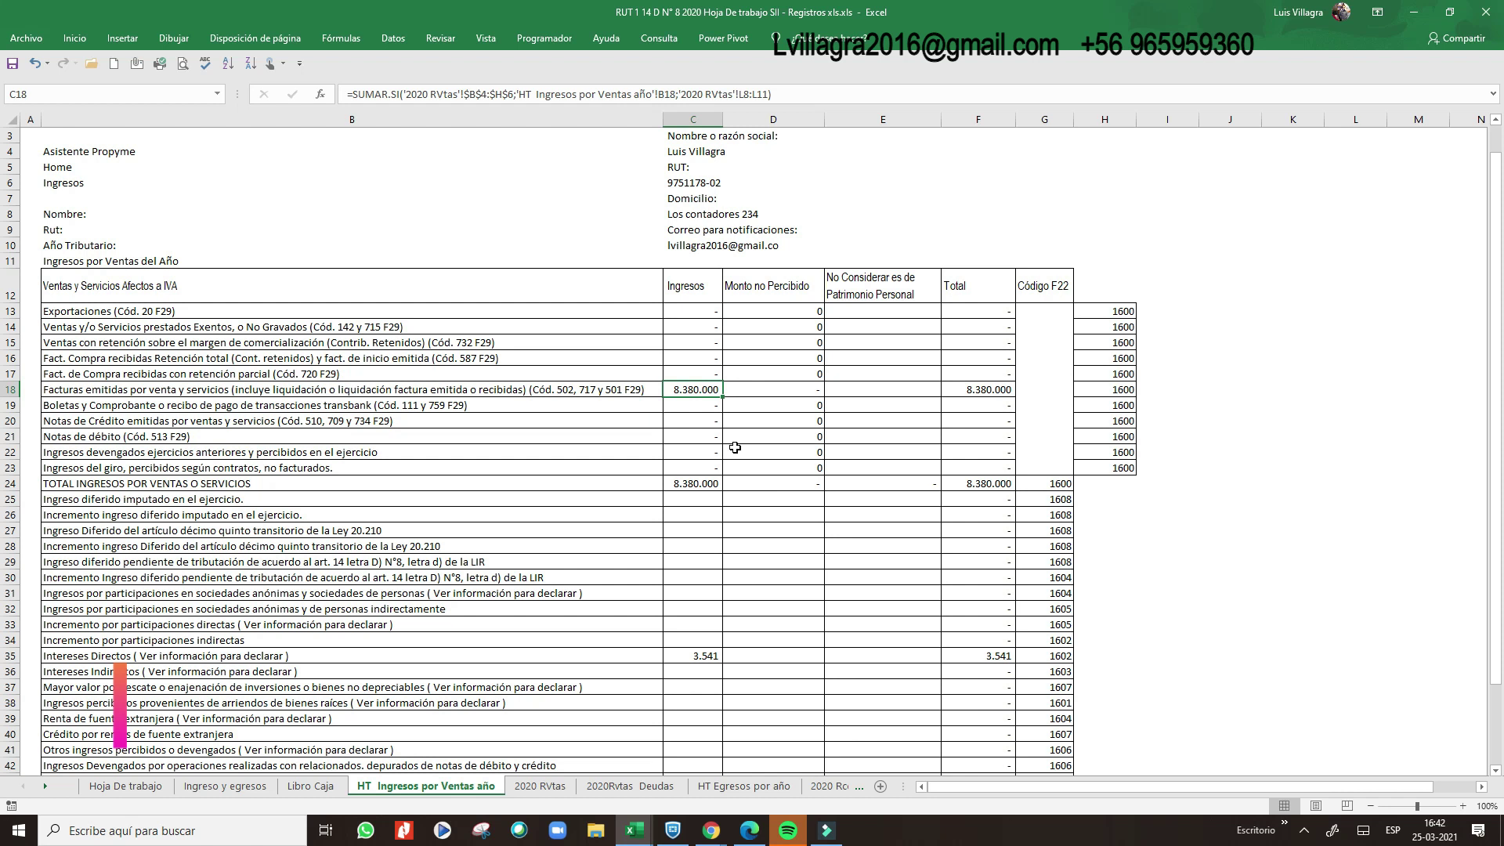
left_click(519, 436)
left_click(657, 406)
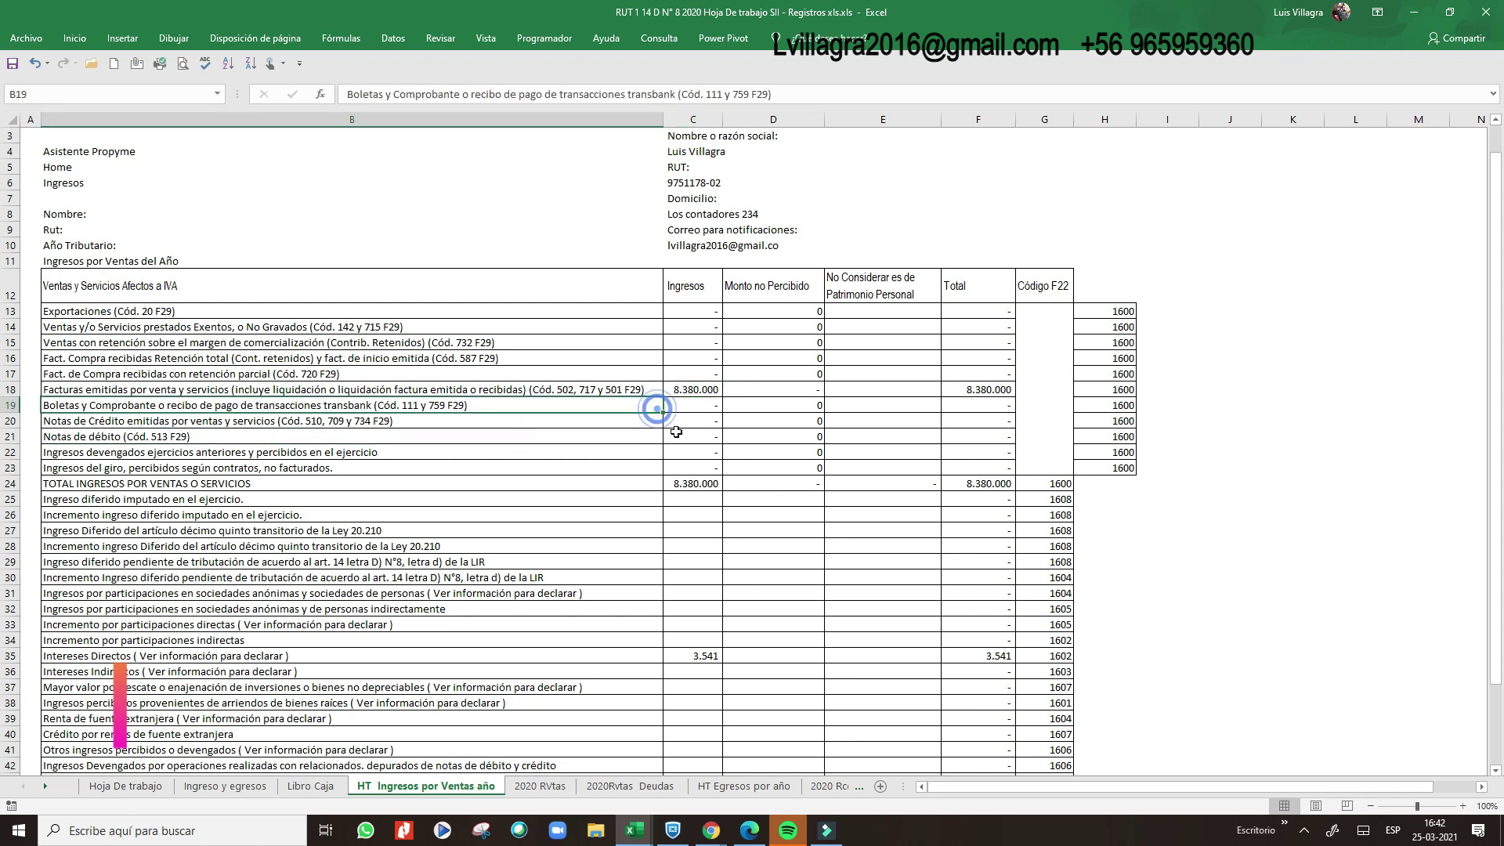
left_click(683, 424)
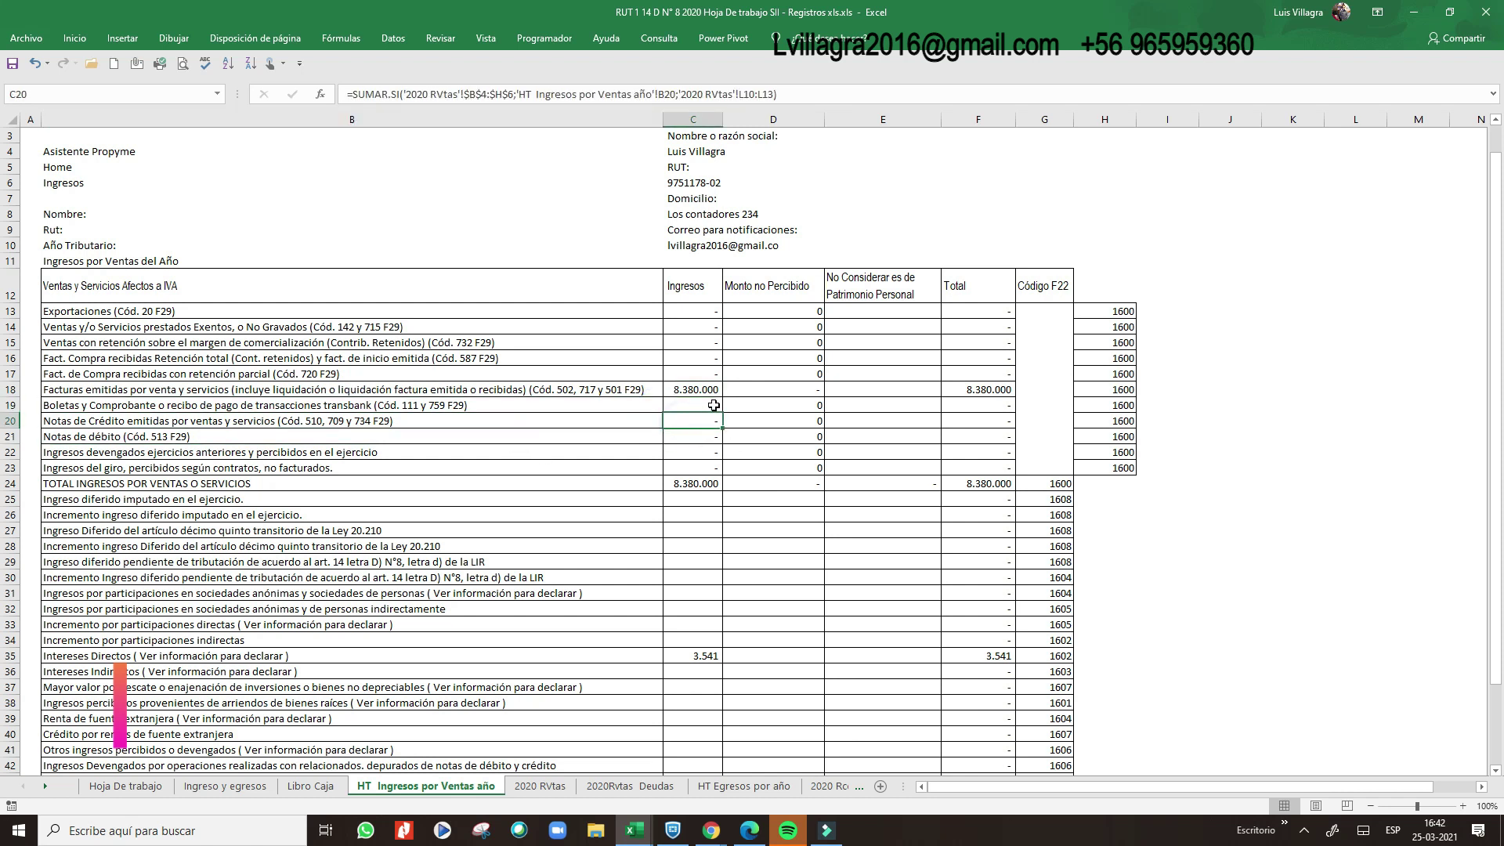
- Compare against 2020 RVtas, then check the invoices total, its F22 code, and the C20 formula
left_click(521, 785)
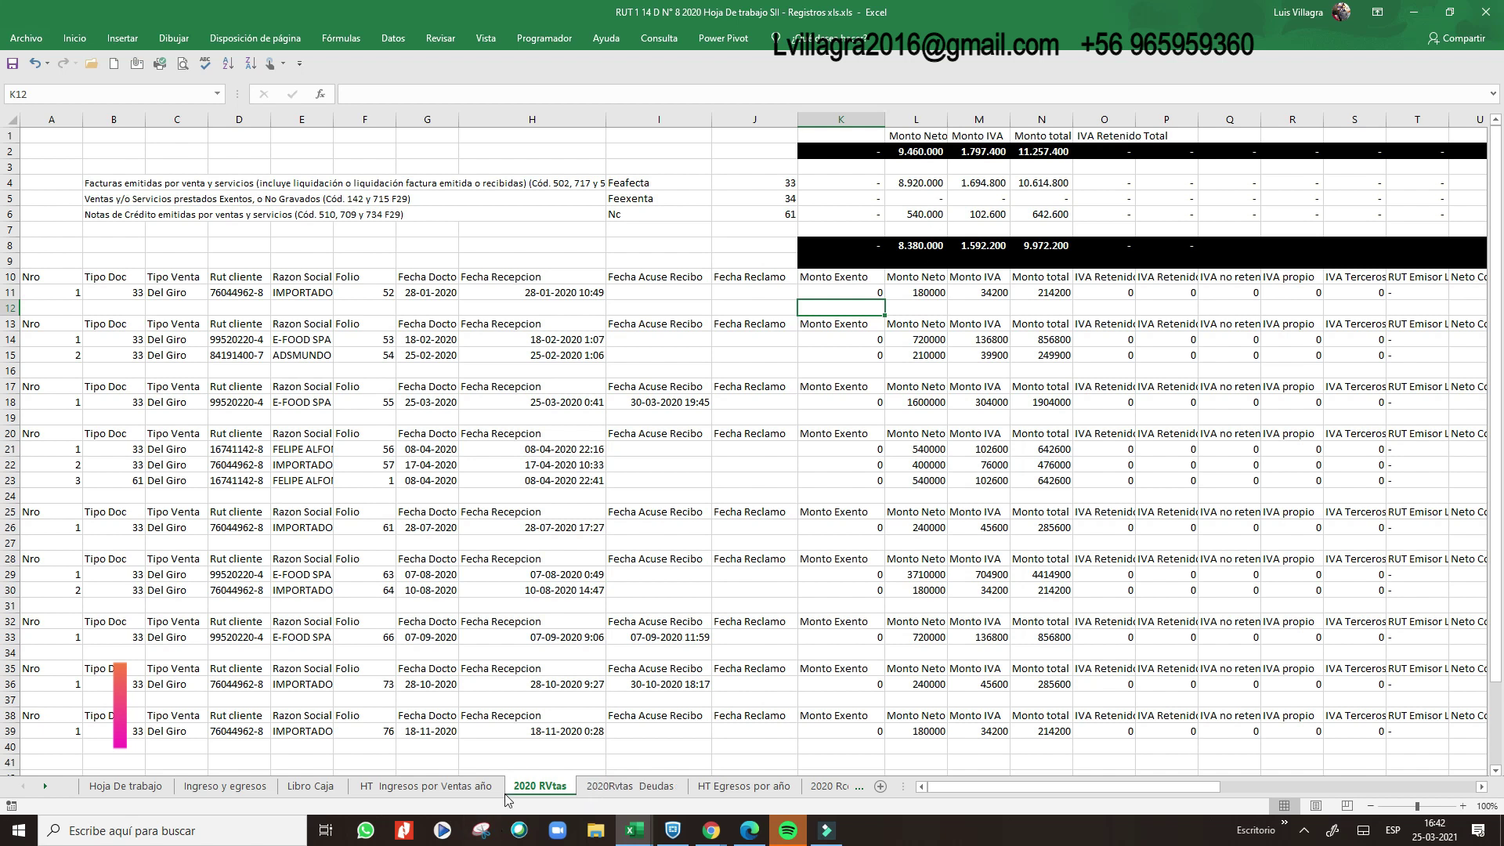
left_click(460, 787)
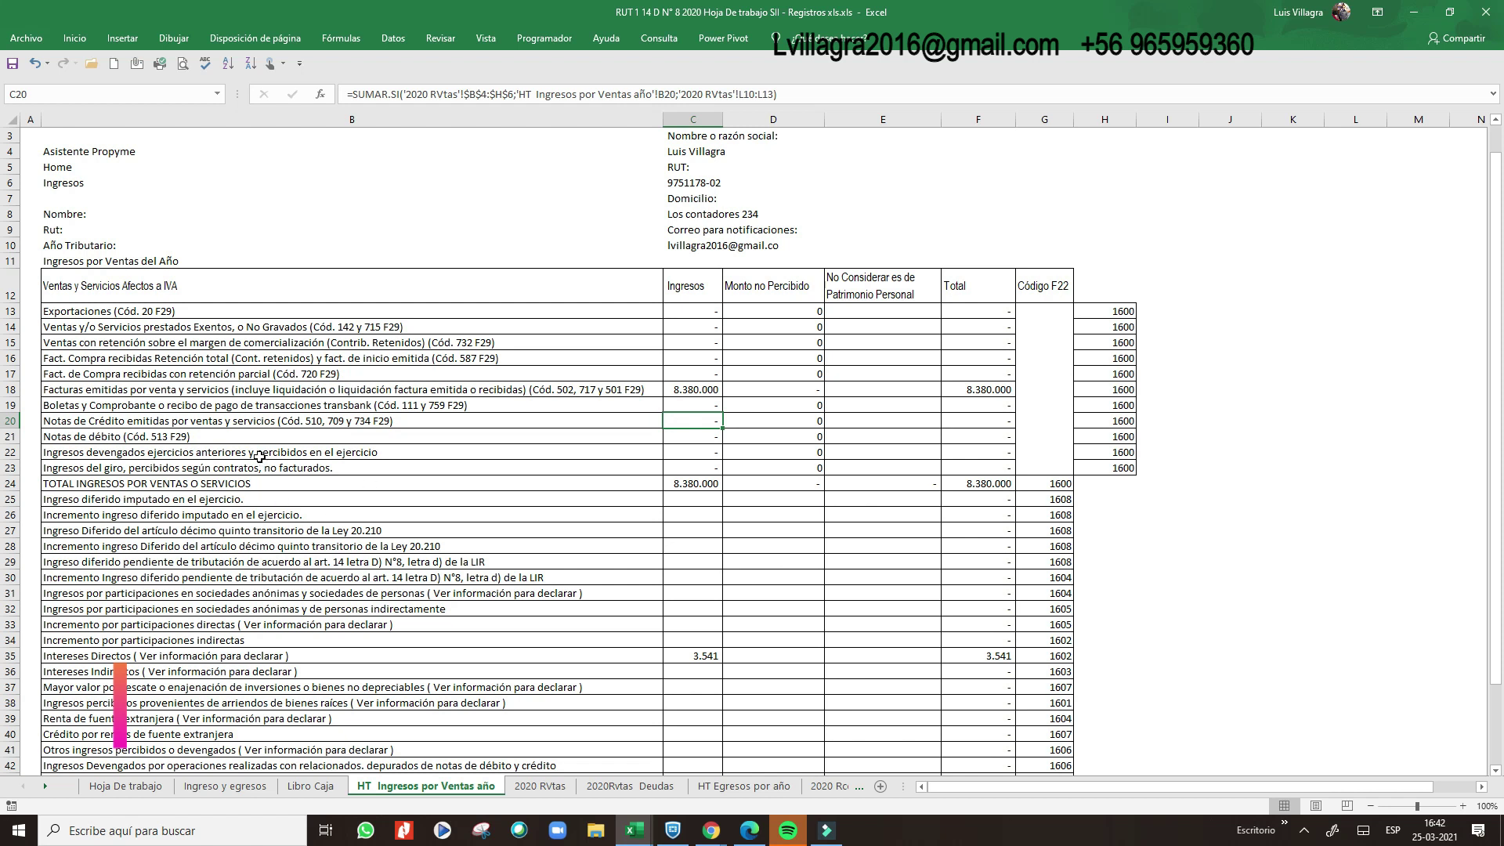
left_click(695, 387)
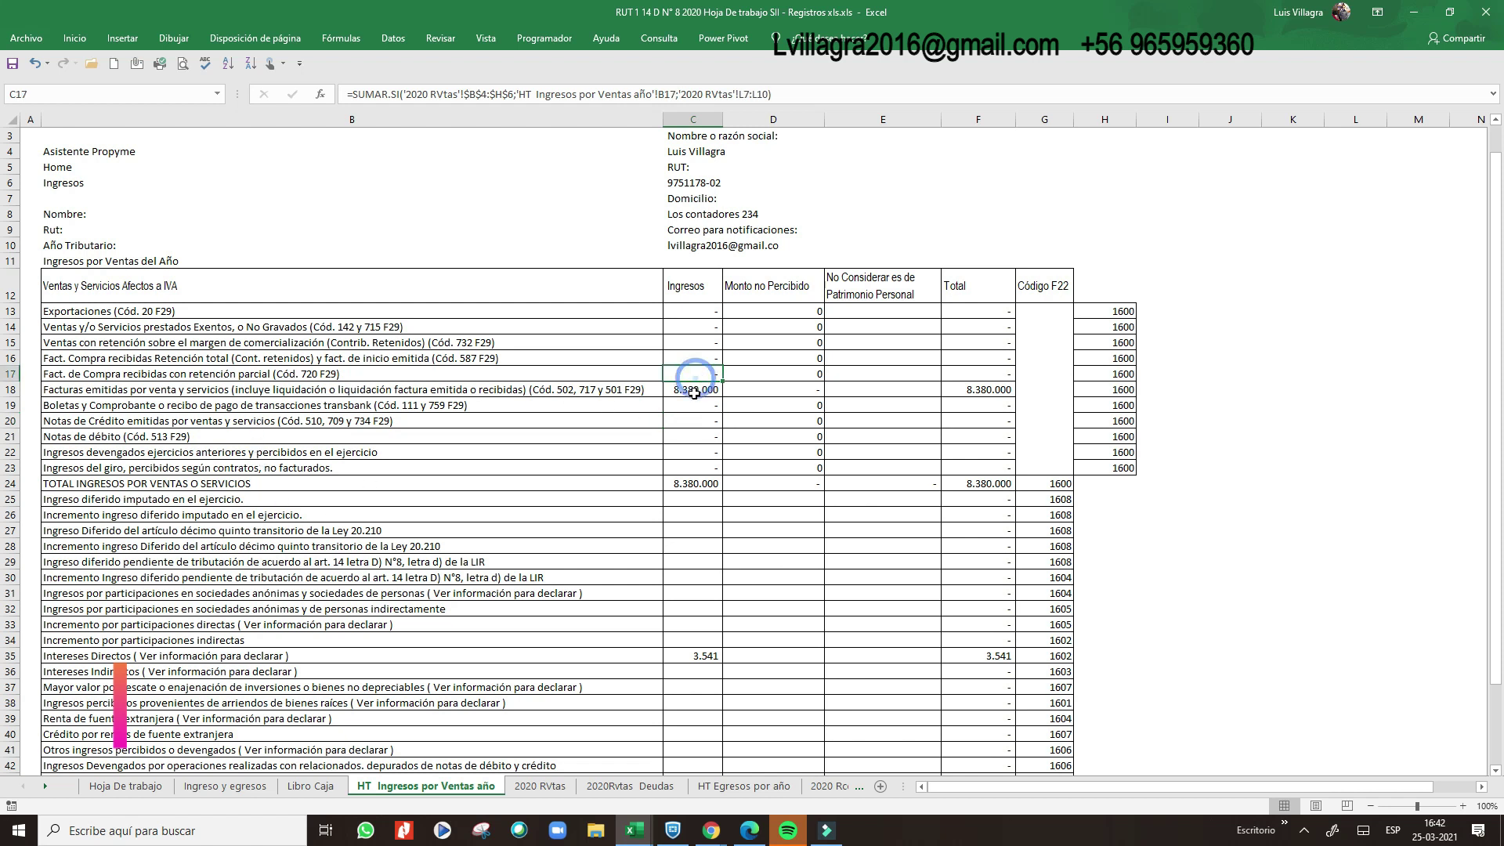
left_click(991, 393)
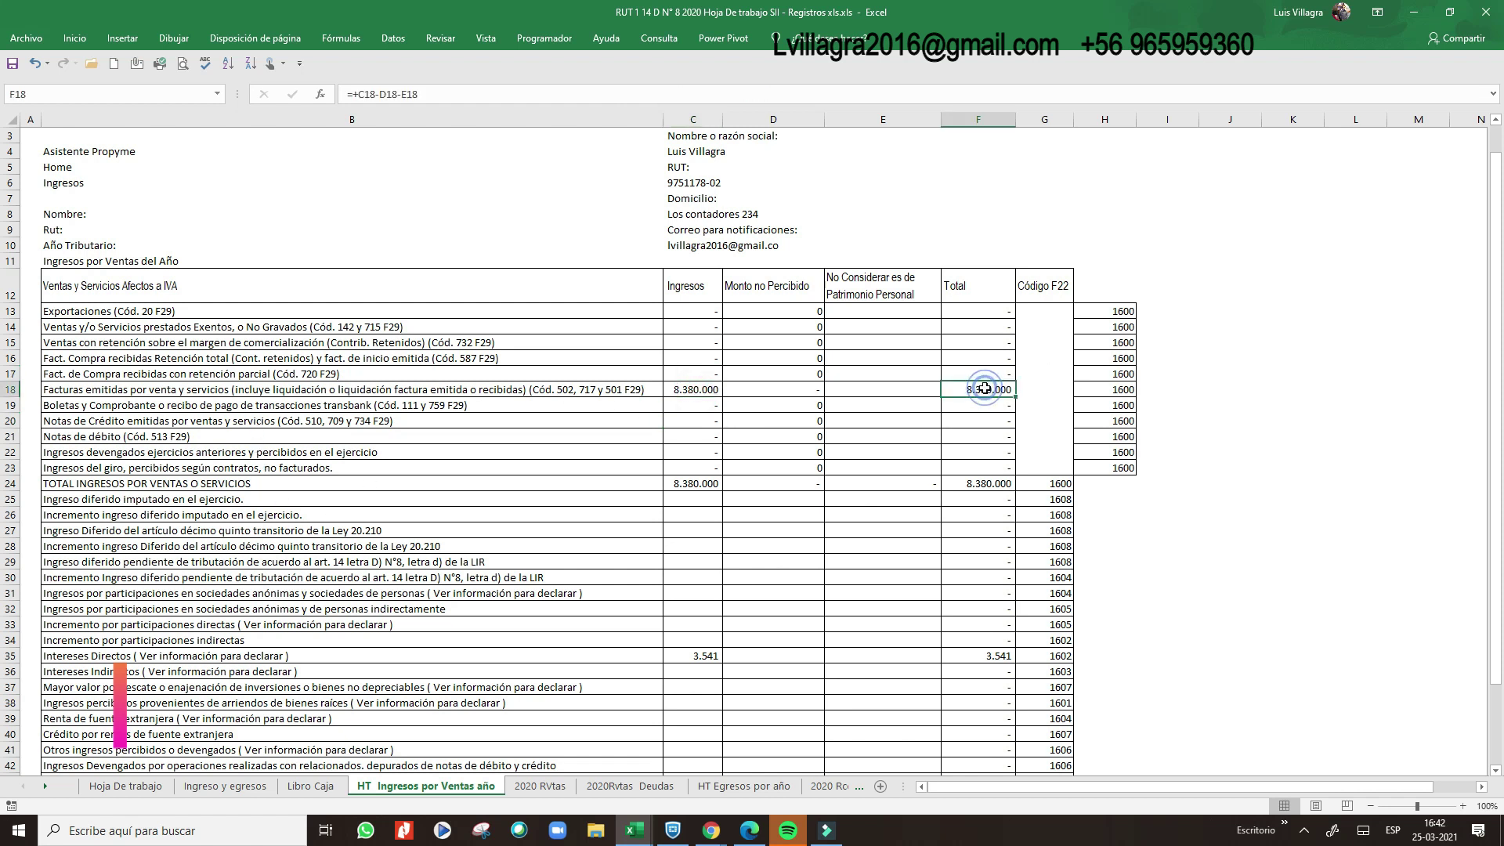
left_click(1107, 390)
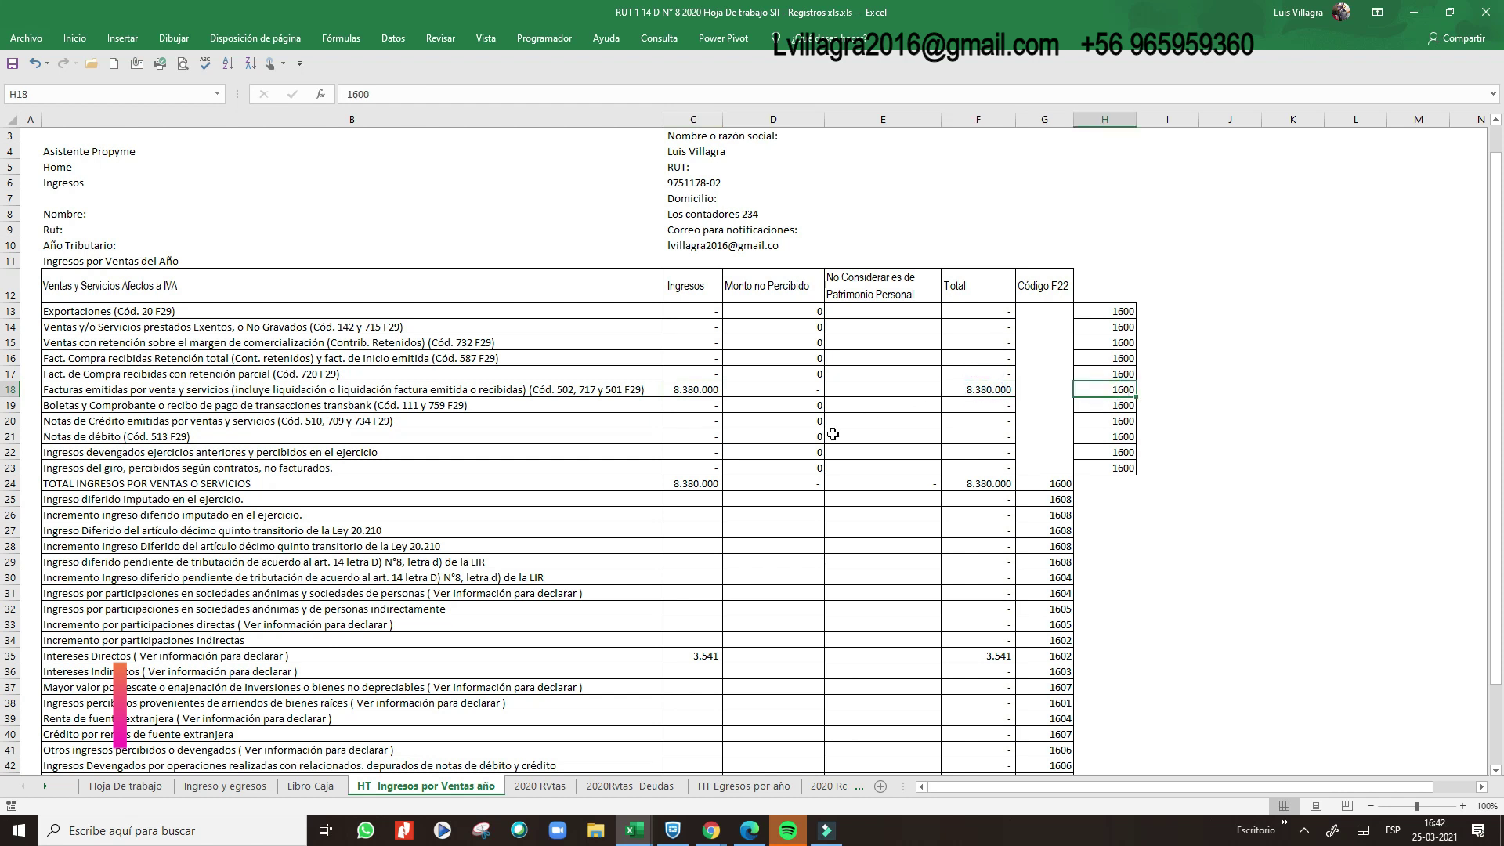
left_click(705, 424)
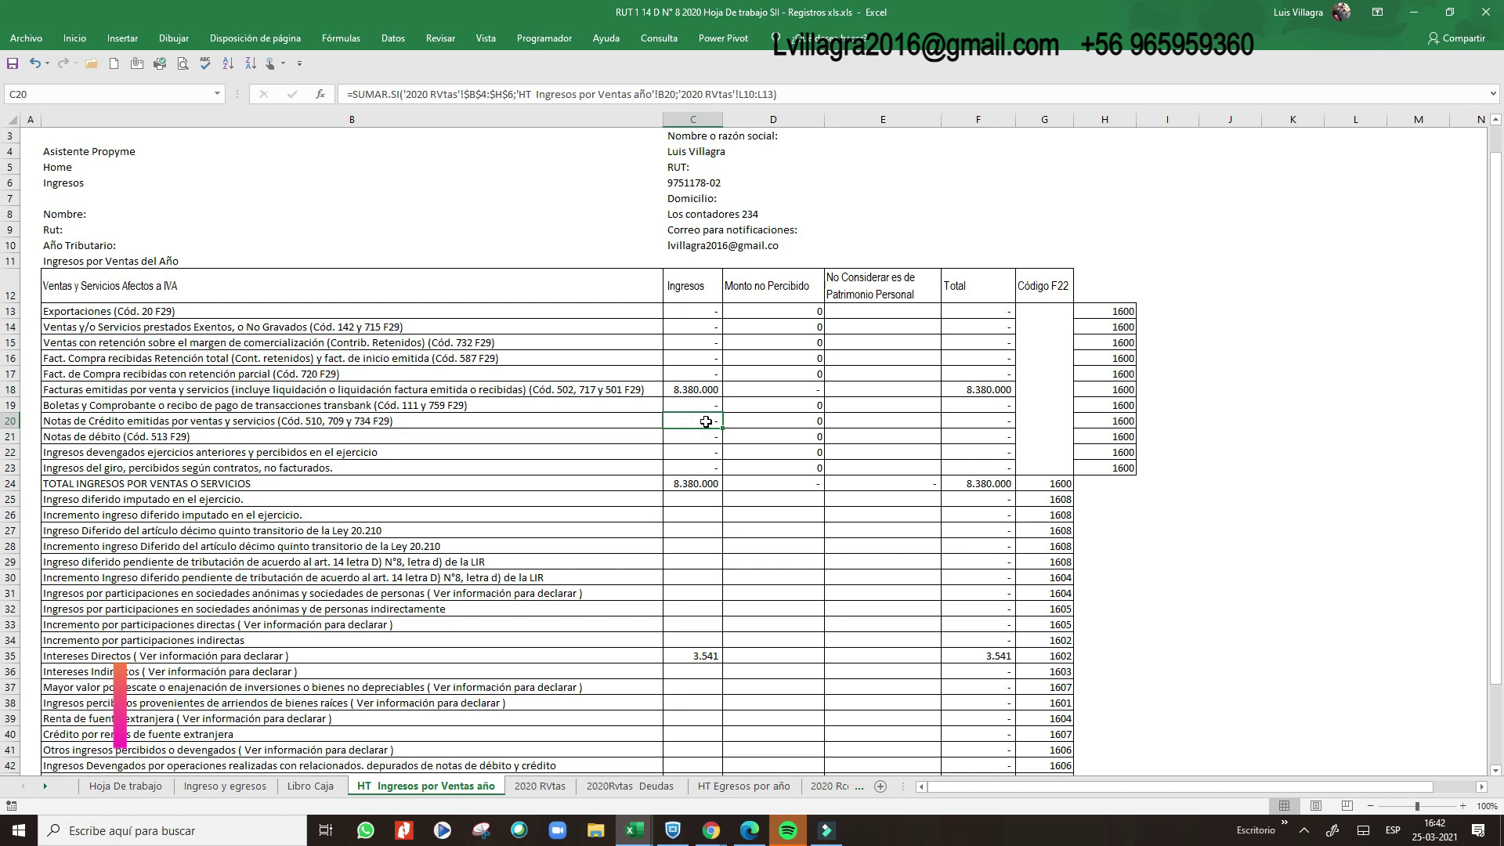
- Relink C18 to ='2020 RVtas'!L4 and C20 to ='2020 RVtas'!L6
left_click(705, 389)
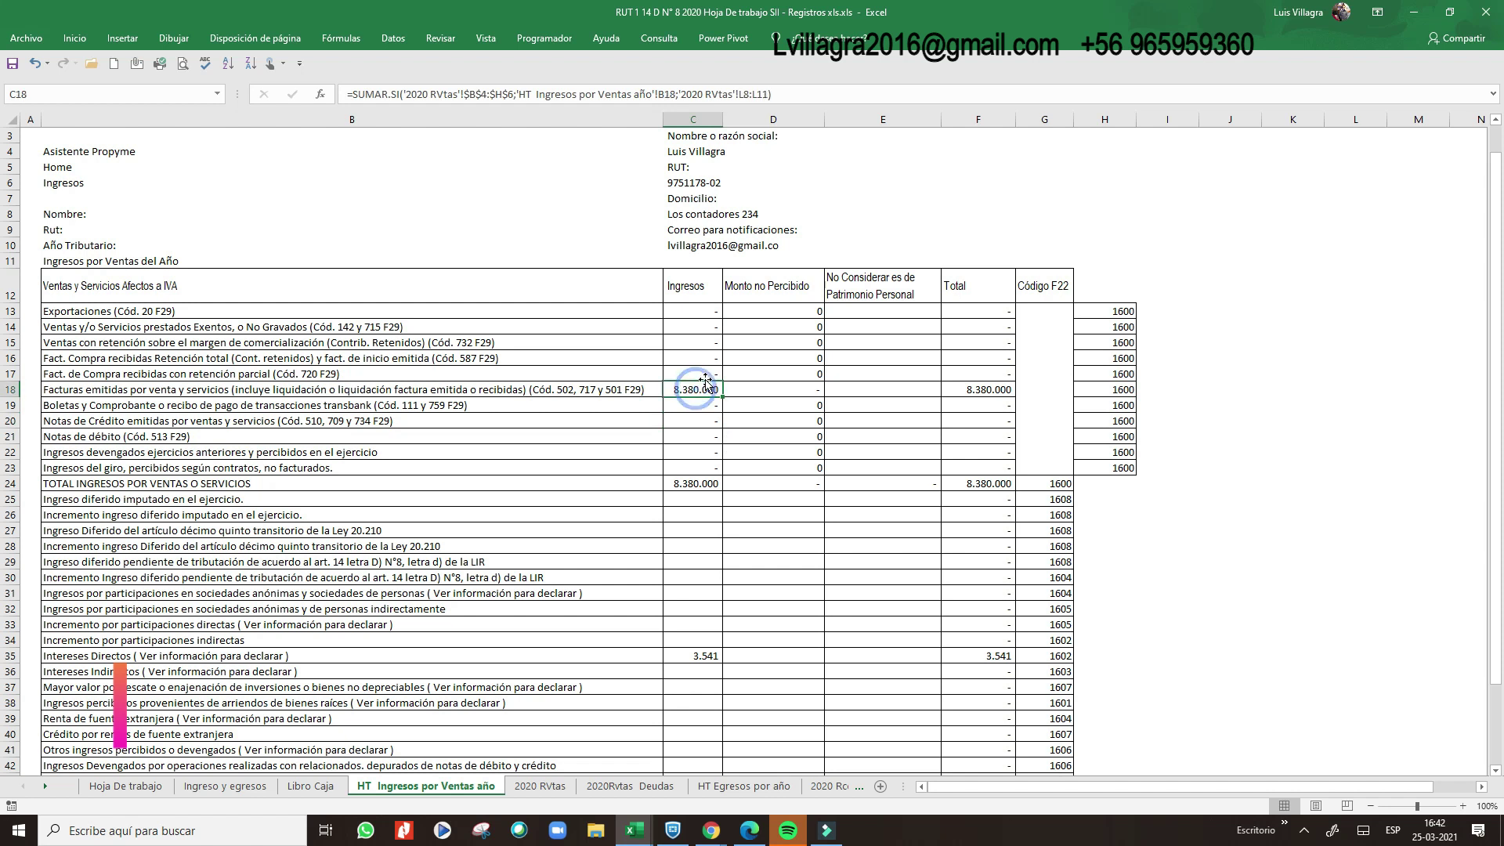
double_click(705, 384)
type("+")
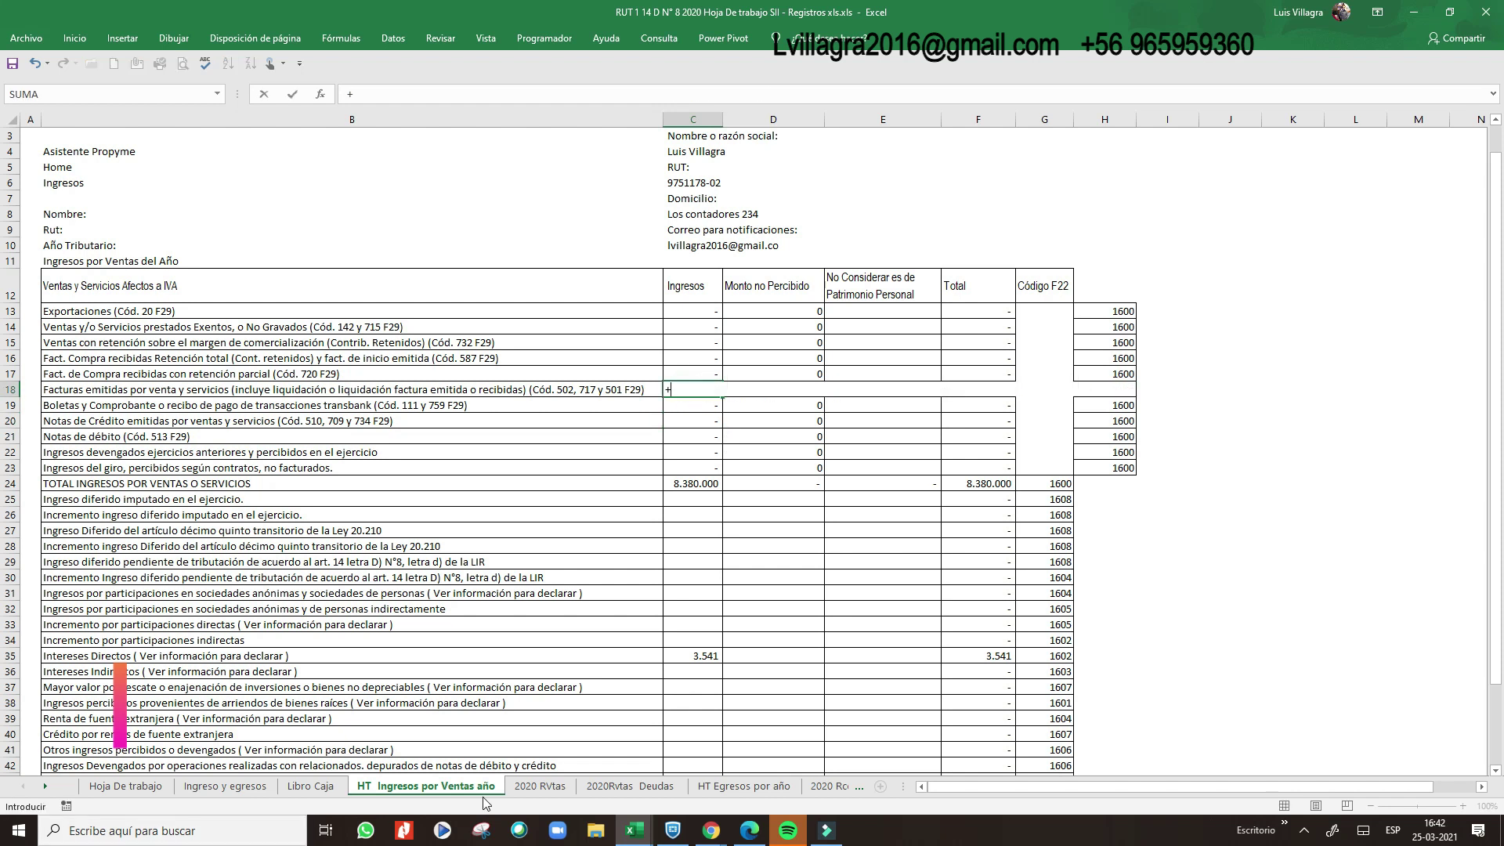
left_click(537, 786)
left_click(929, 183)
key("Return")
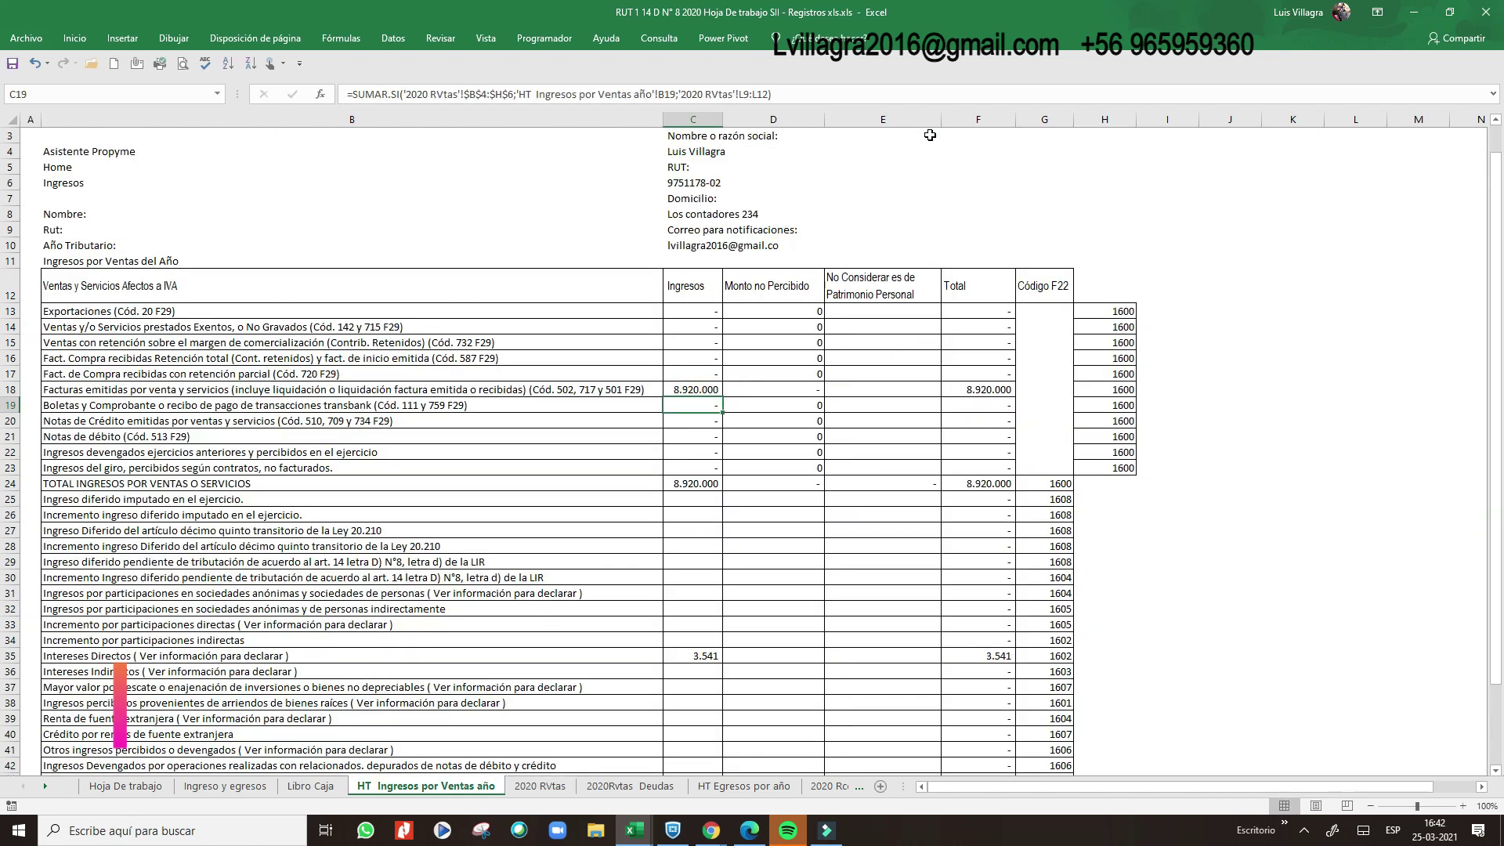
key("Down")
key("Down")
key("Up")
type("+")
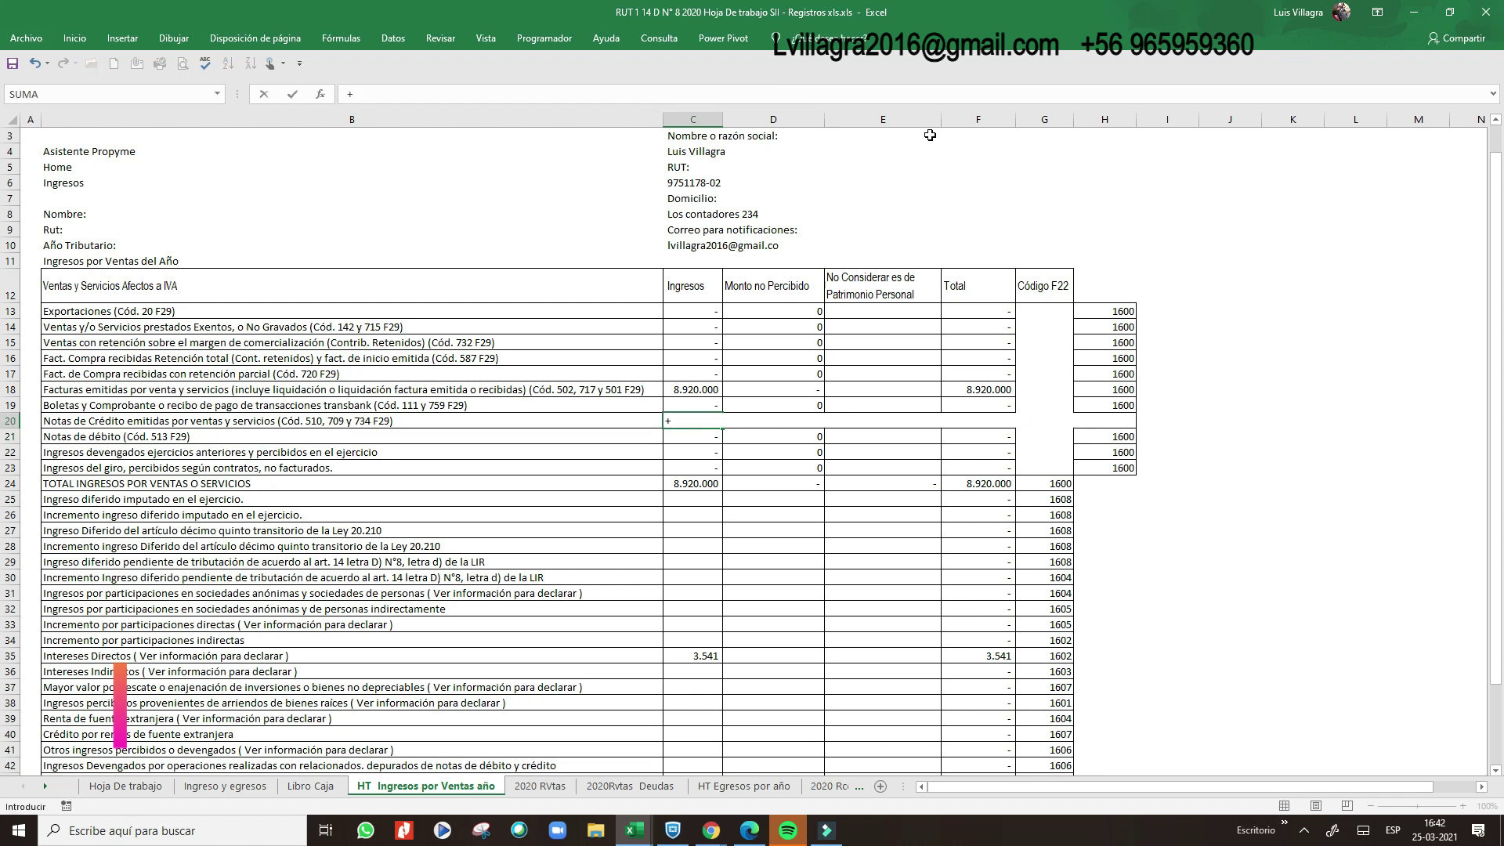
left_click(540, 785)
left_click(933, 213)
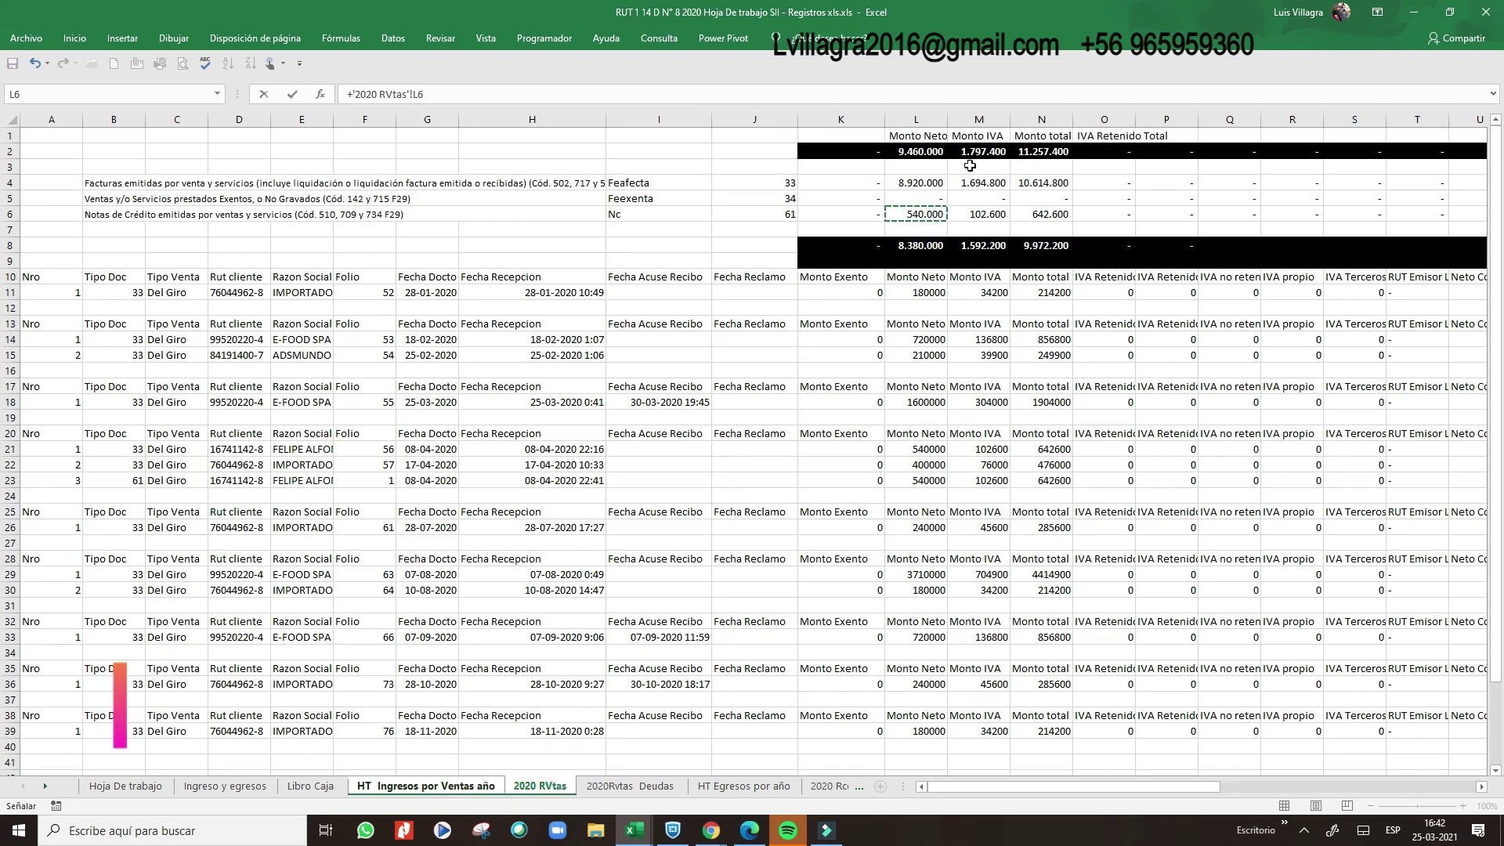
key("Return")
key("Down")
key("Down")
key("Down")
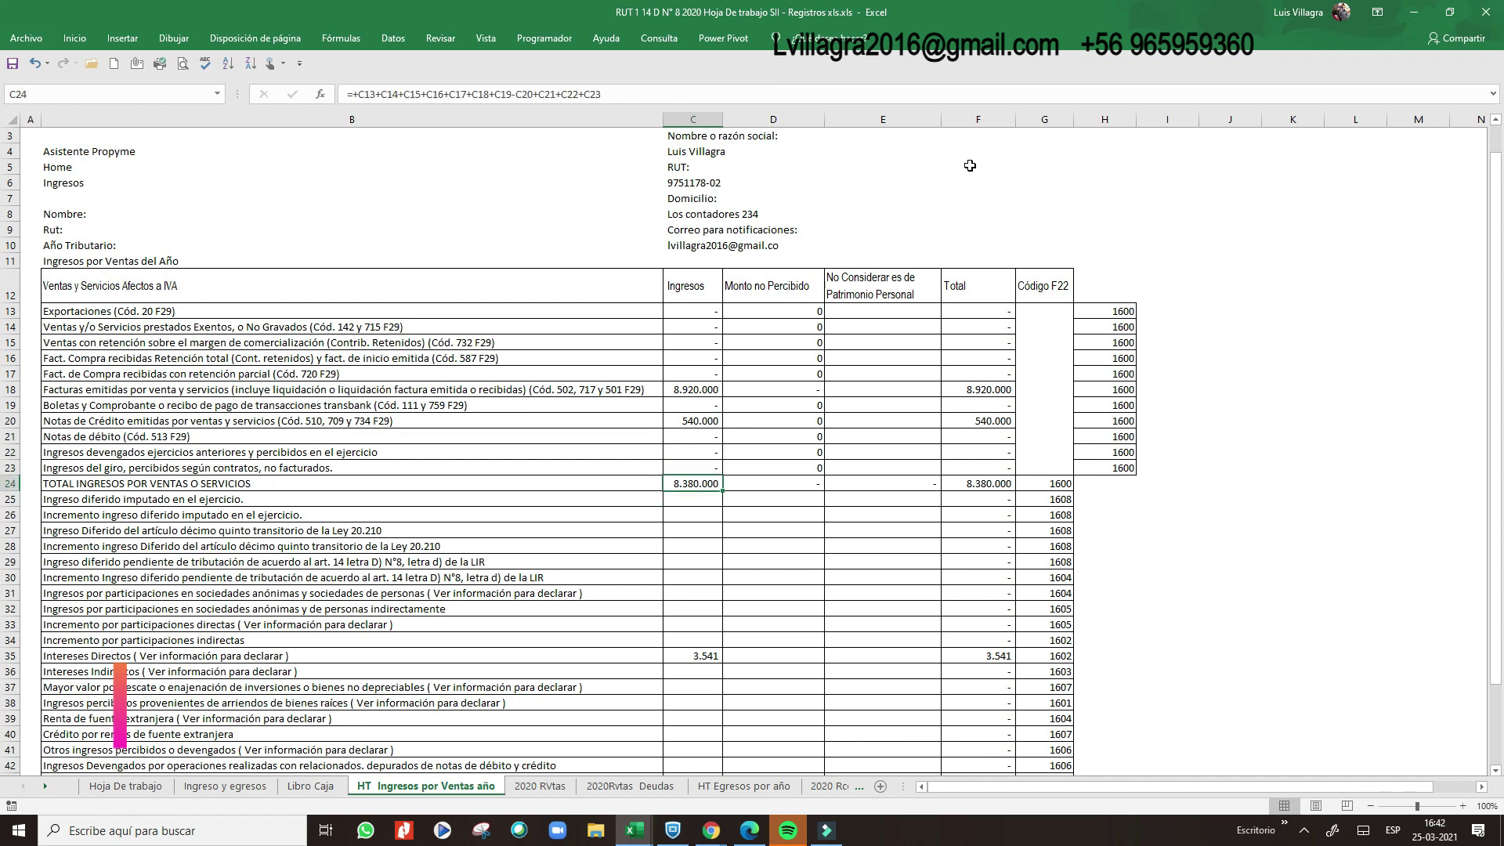
- Select the TOTAL INGRESOS row, B24:G24, for text formatting
key("Right")
key("Right")
key("Right")
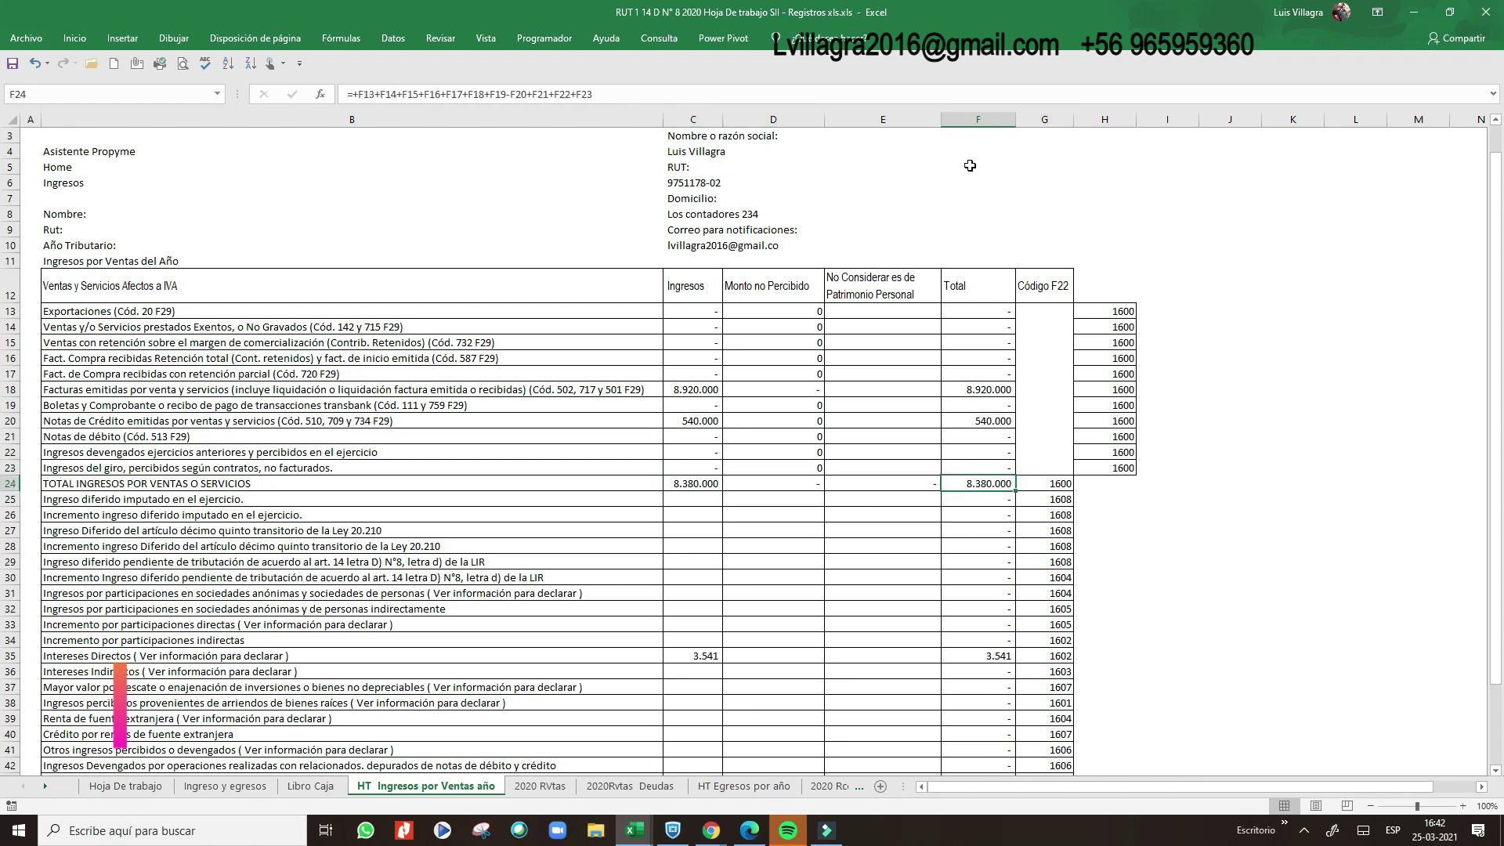
key("Left")
key("Left")
key("Left")
key("Left")
key("Left")
key("Right")
key("shift+Right")
key("shift+Right")
key("shift+Right")
key("shift+Right")
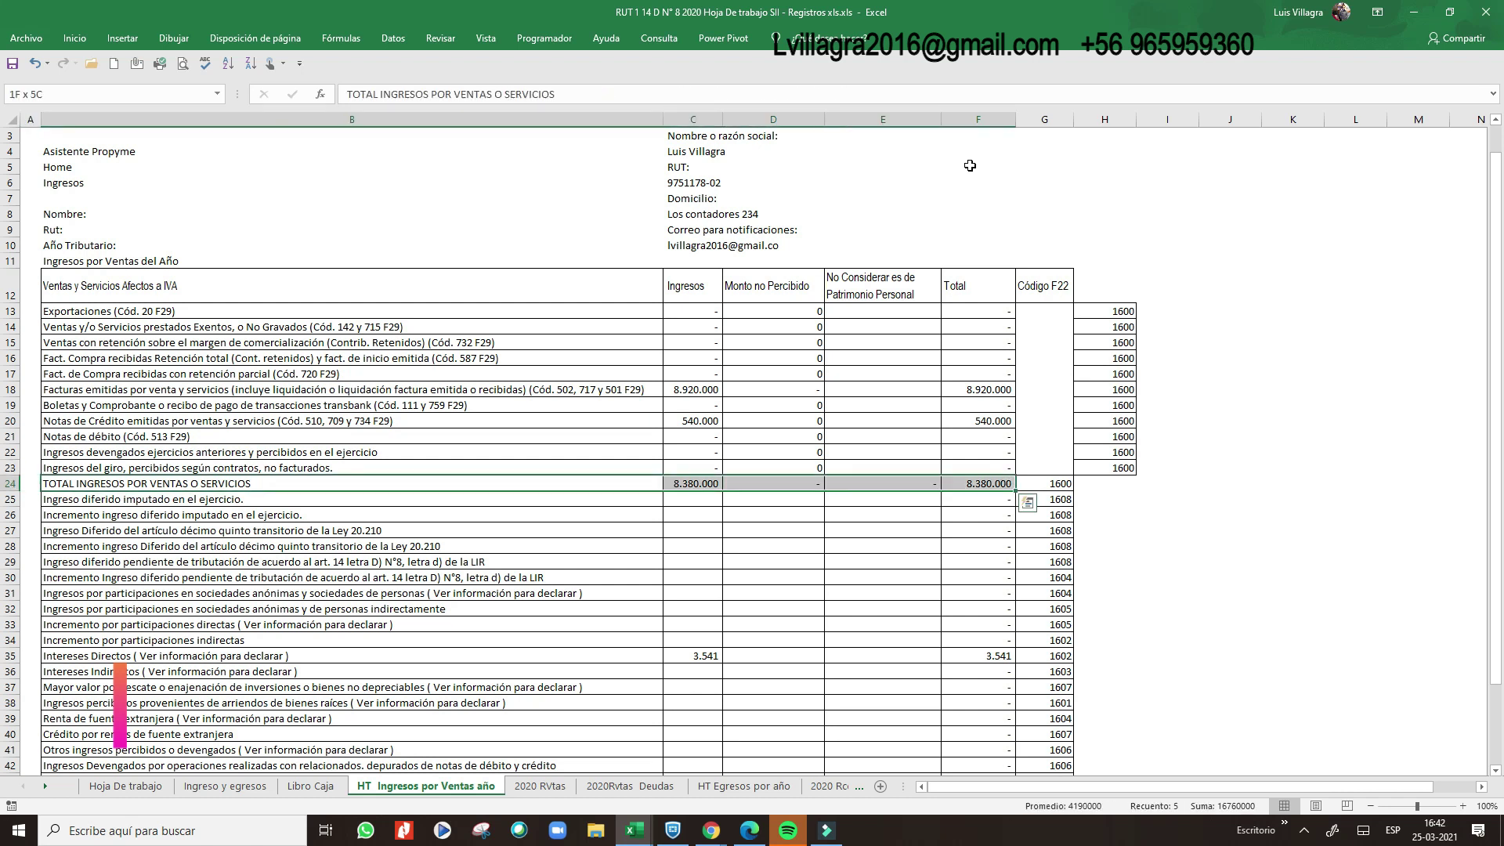
key("shift+Right")
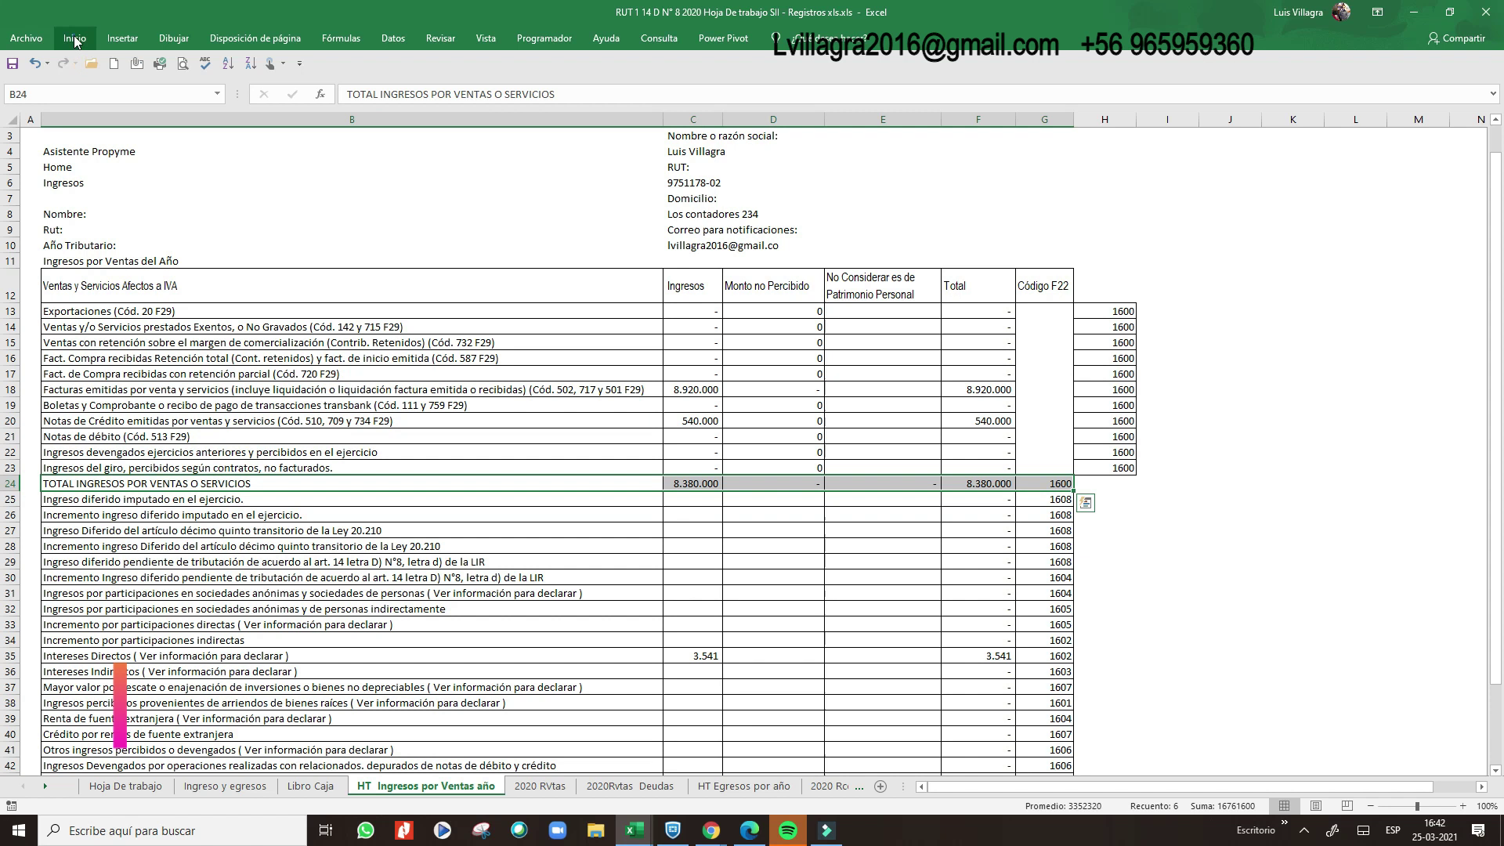
left_click(74, 38)
- Bold the total income row and enter 3541 in D35 for Intereses Directos
left_click(146, 92)
left_click(767, 333)
left_click(696, 661)
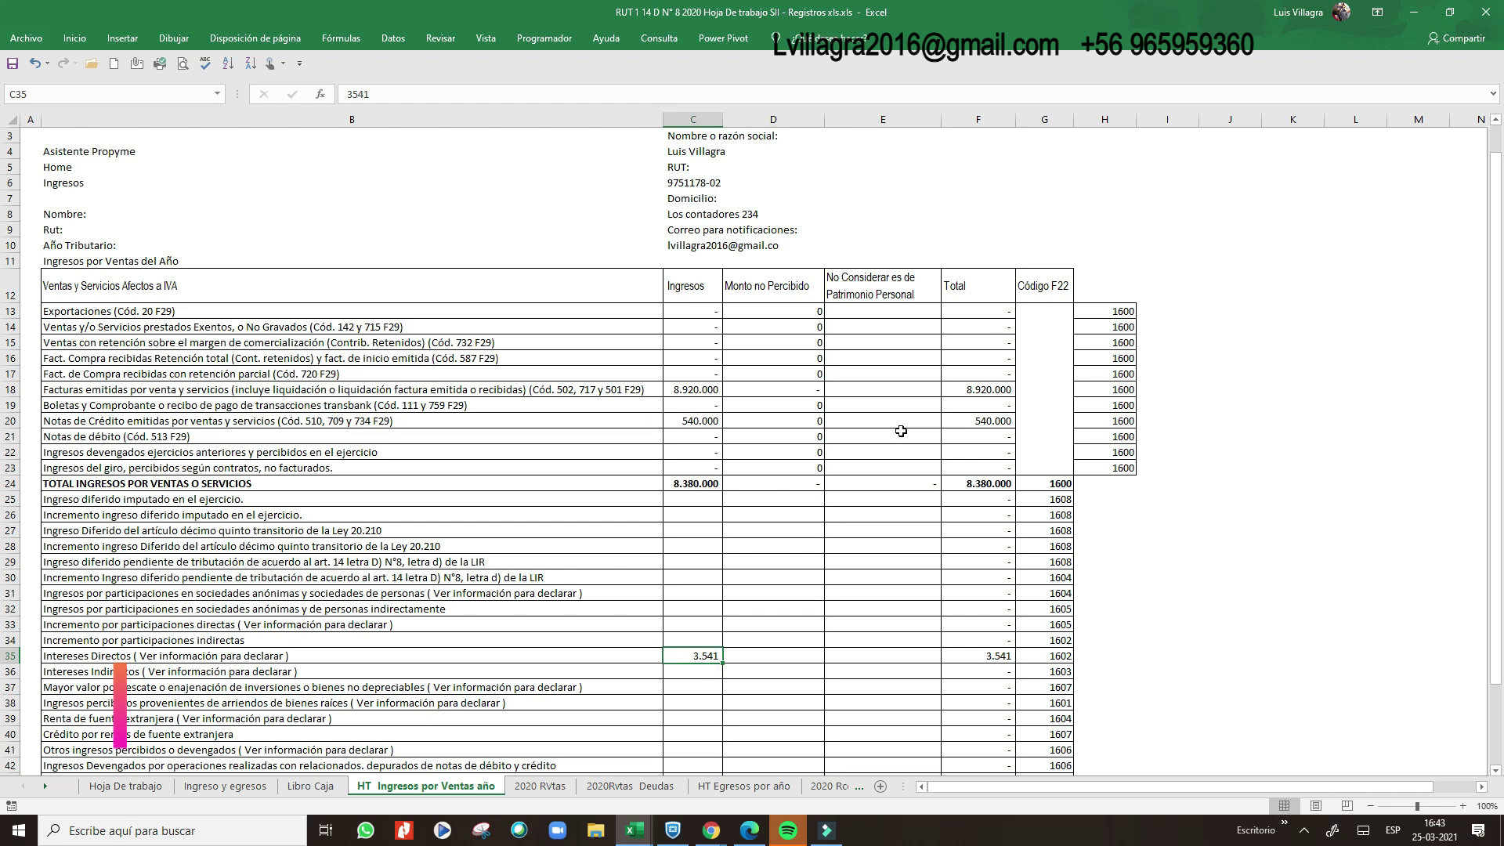
key("Right")
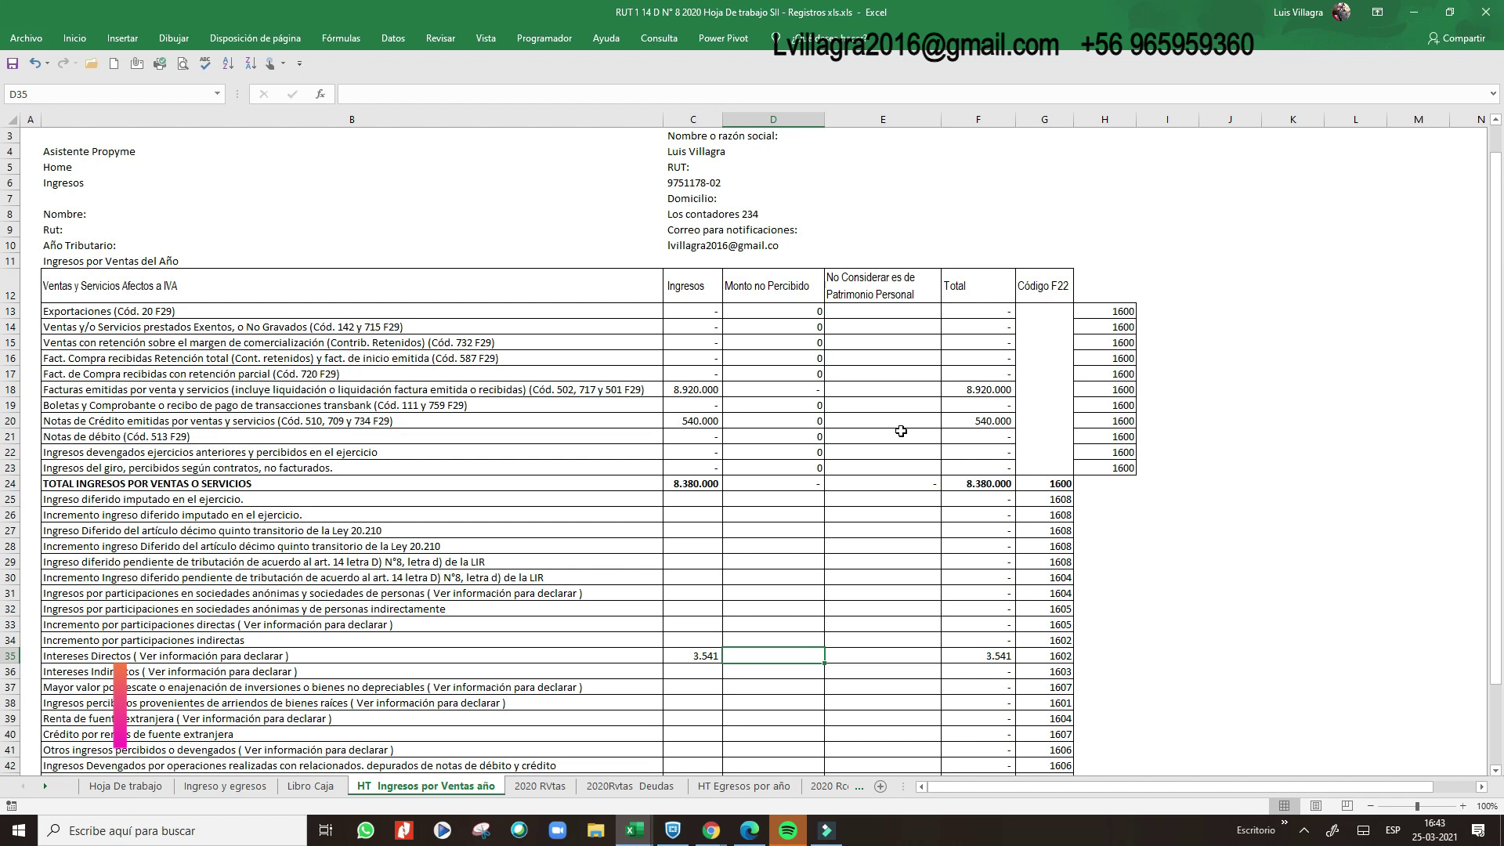
type("3541")
key("Return")
- Change D35 to 0 unreceived, bringing total income to 8.383.541
key("Up")
key("Right")
key("Right")
key("Left")
key("Left")
type("0")
key("ctrl+Return")
scroll(901, 429, "down", 10)
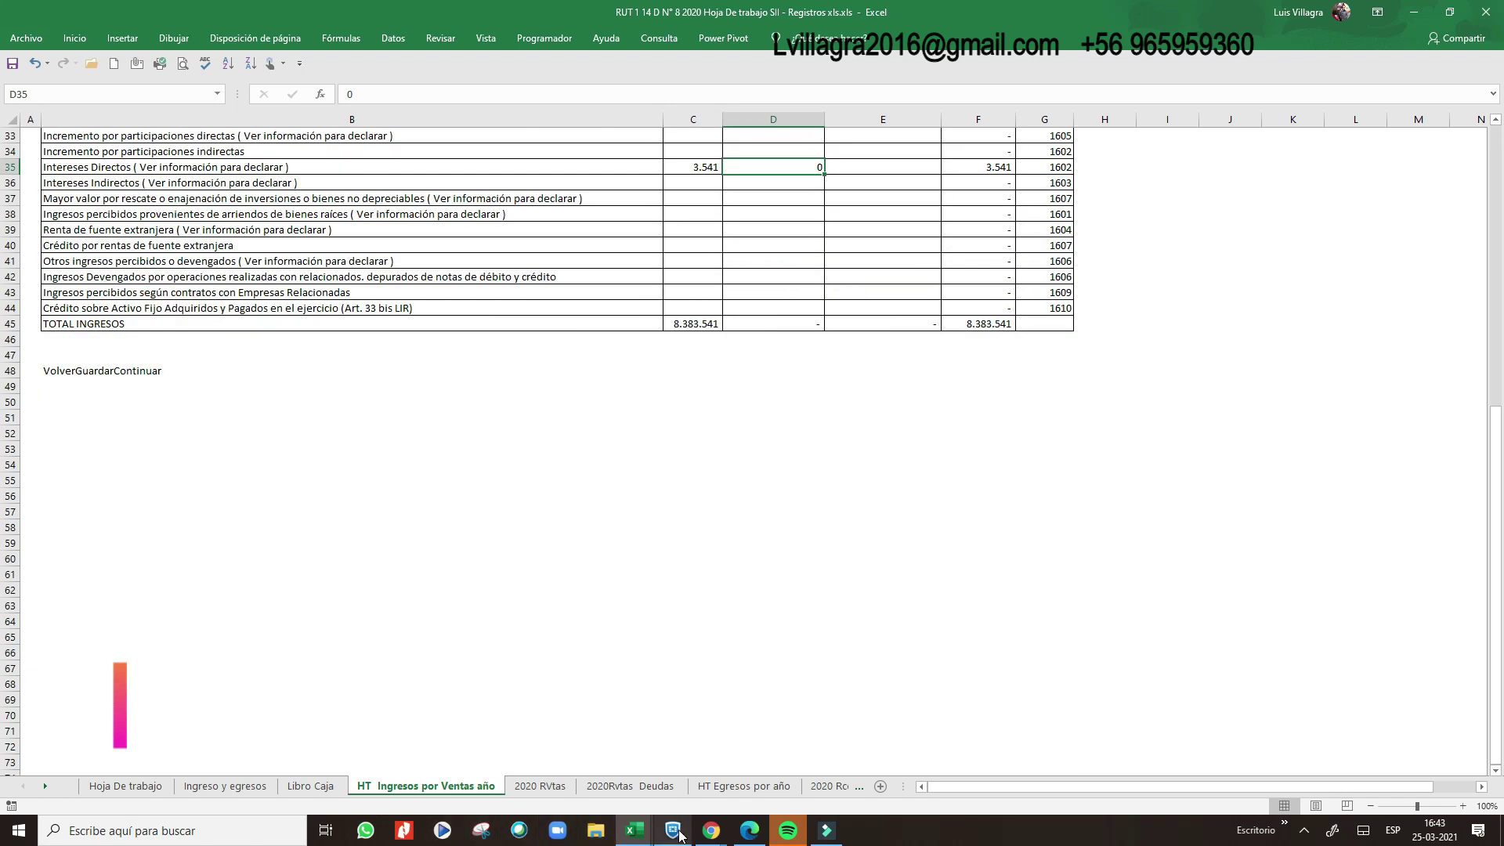
- Continue the SII Propyme wizard past ingresos and scroll through the Egresos purchase and fee amounts
mouse_move(711, 830)
left_click(670, 774)
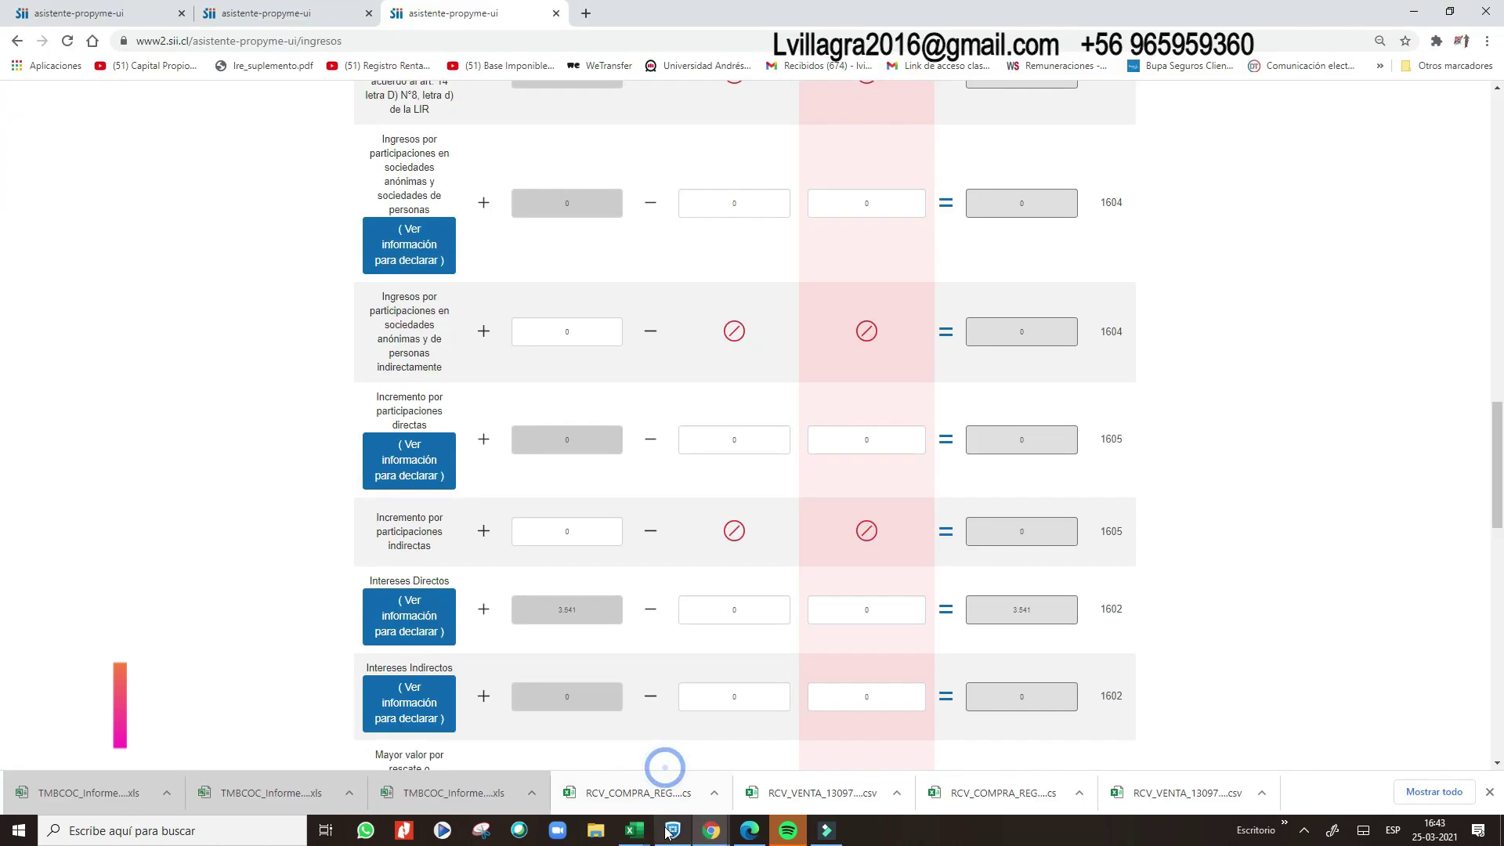
scroll(945, 427, "down", 10)
scroll(947, 427, "down", 5)
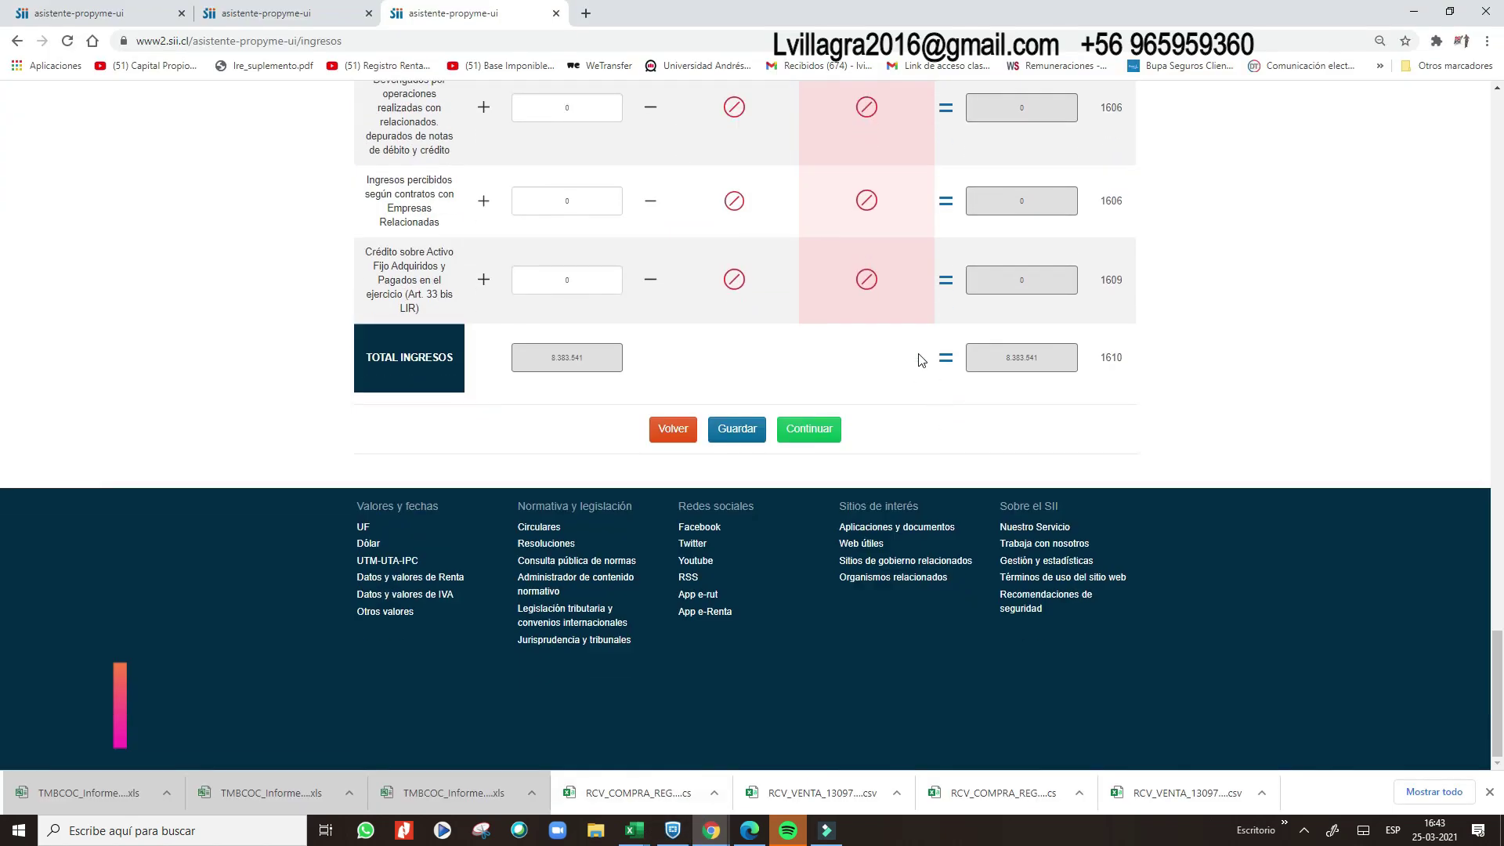
left_click(803, 429)
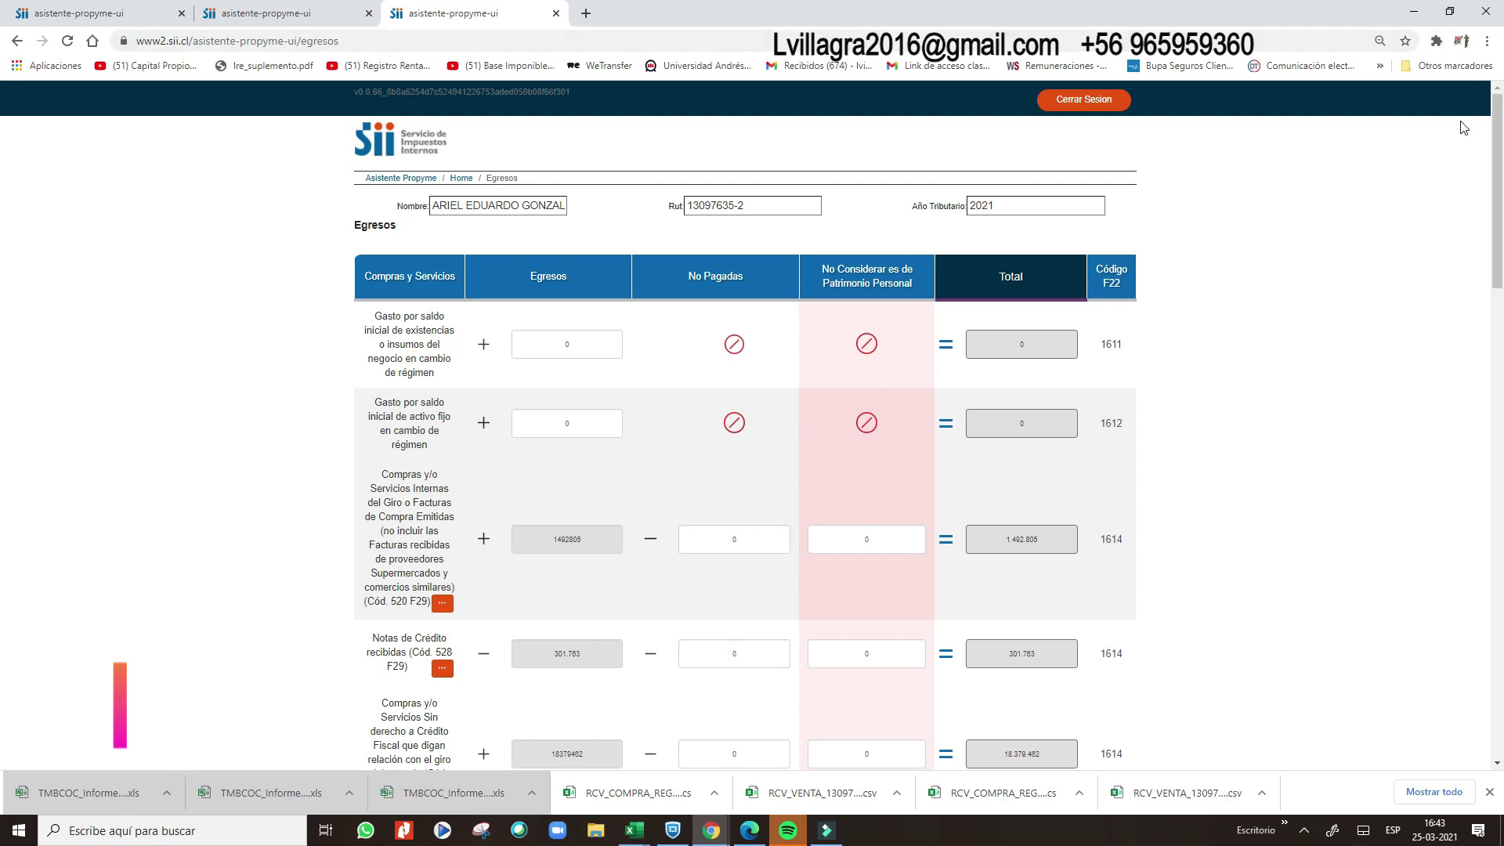
left_click_drag(1500, 175, 1502, 245)
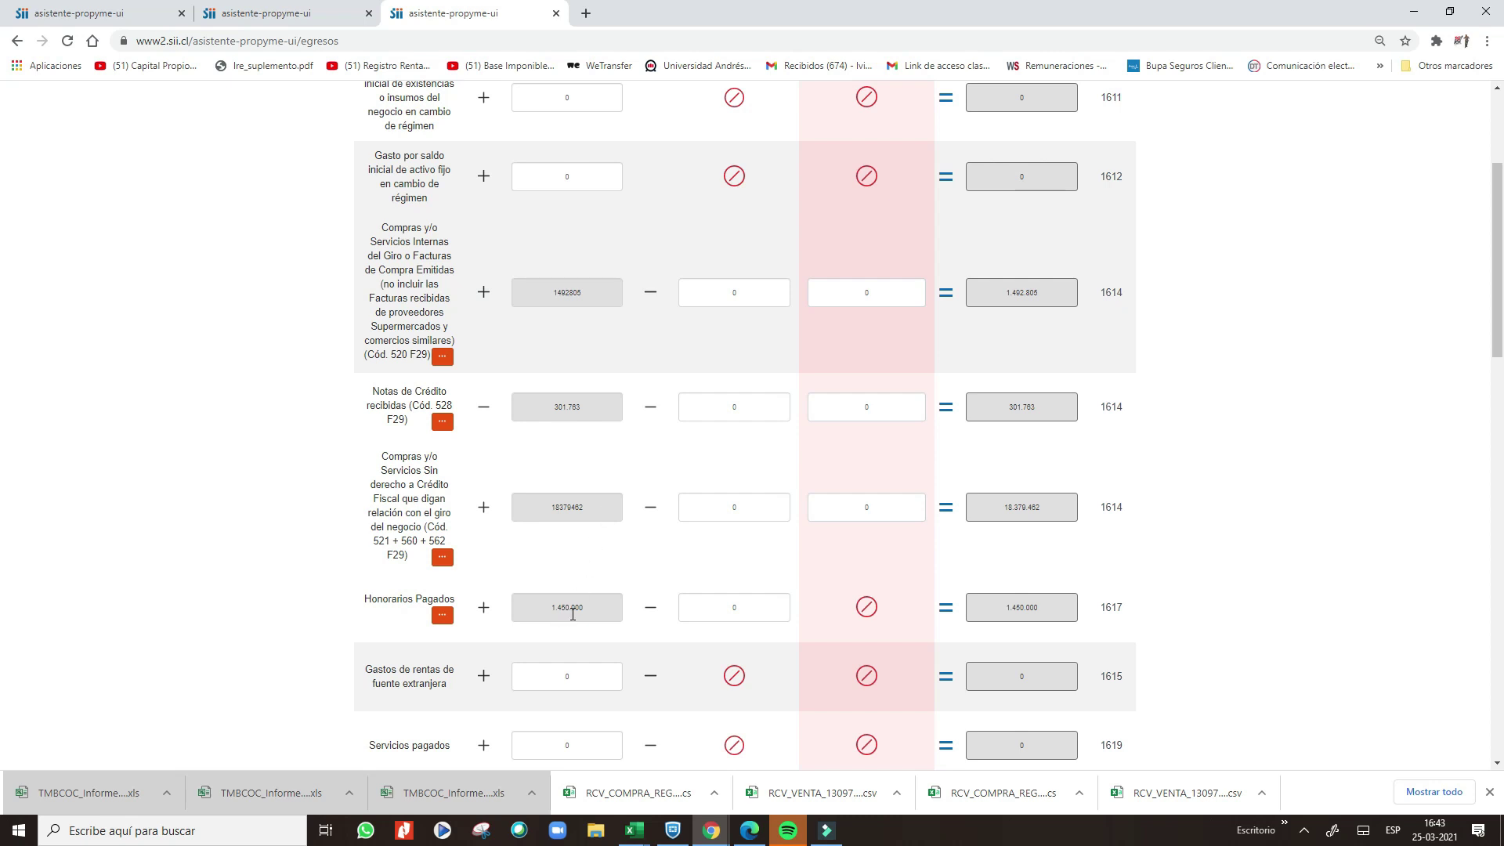
scroll(1492, 317, "down", 1)
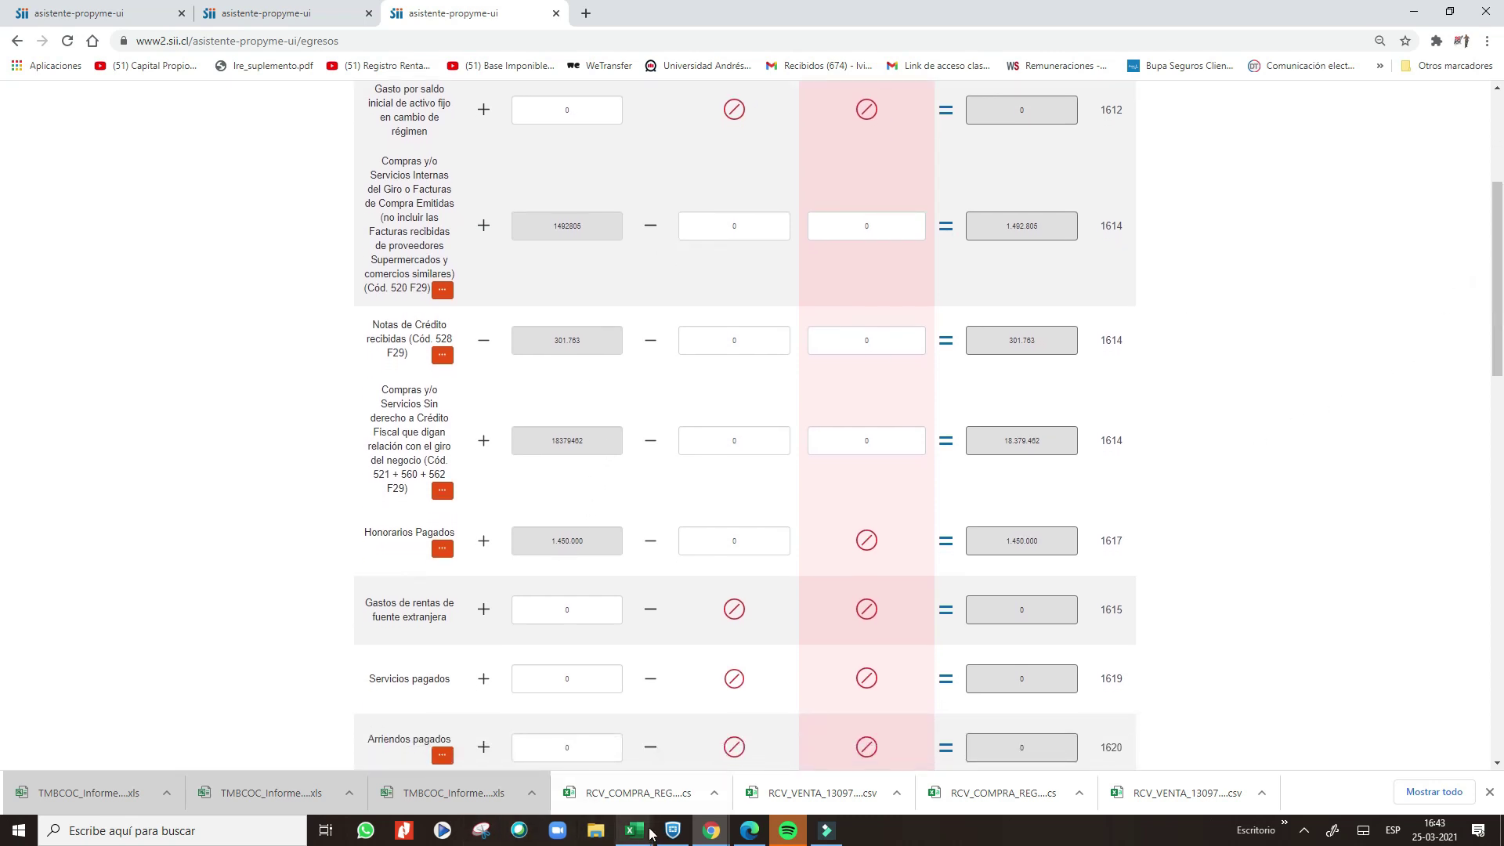
- Capture and copy the SII Egresos purchase and fee rows, then return to the tax workbook
left_click(479, 831)
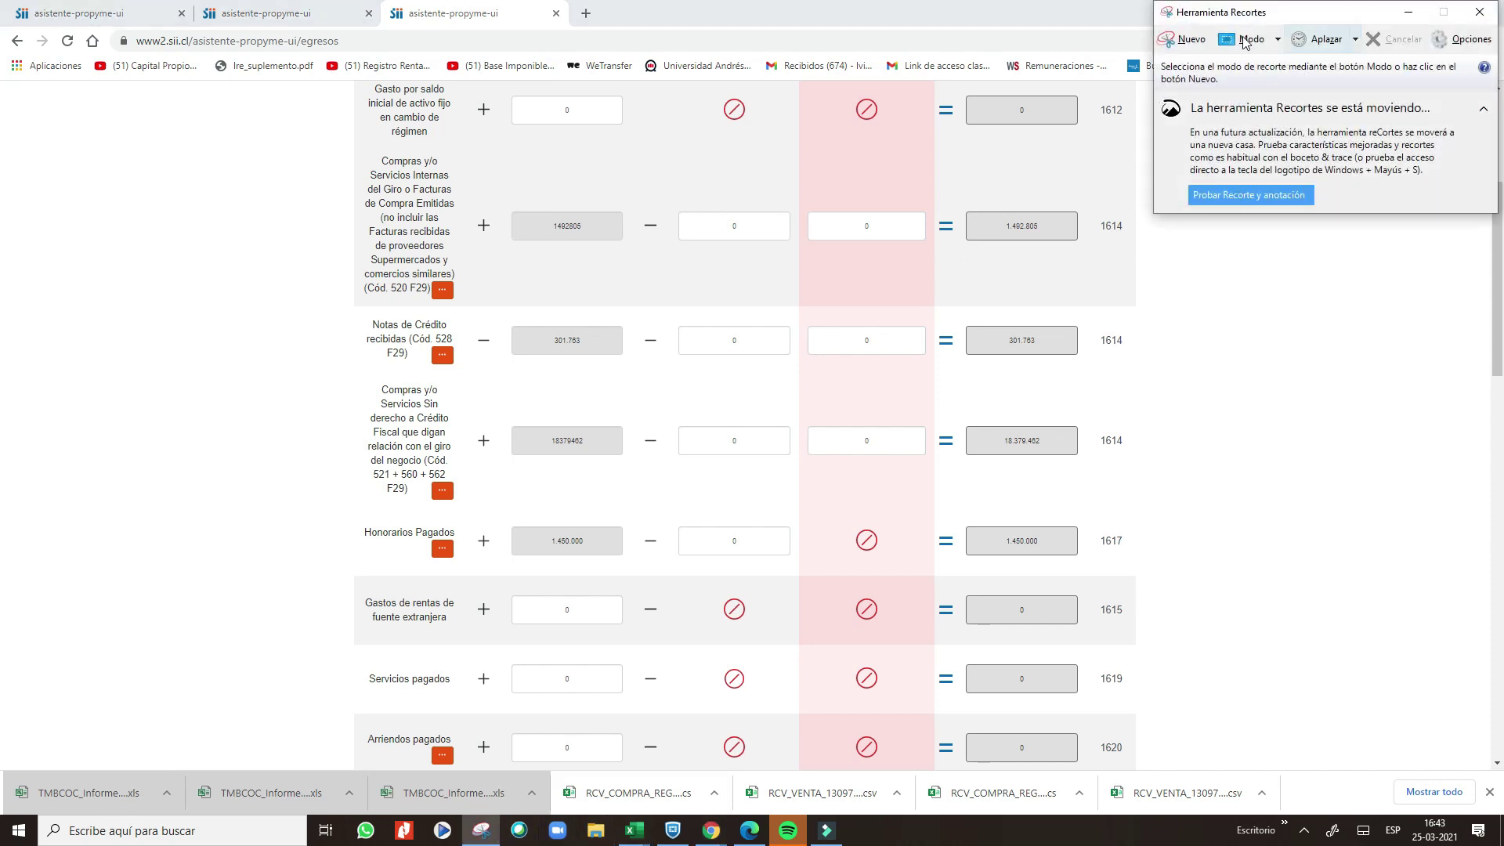
left_click(1203, 41)
mouse_move(338, 154)
left_mouse_down()
mouse_move(1155, 542)
mouse_move(1151, 576)
left_mouse_up()
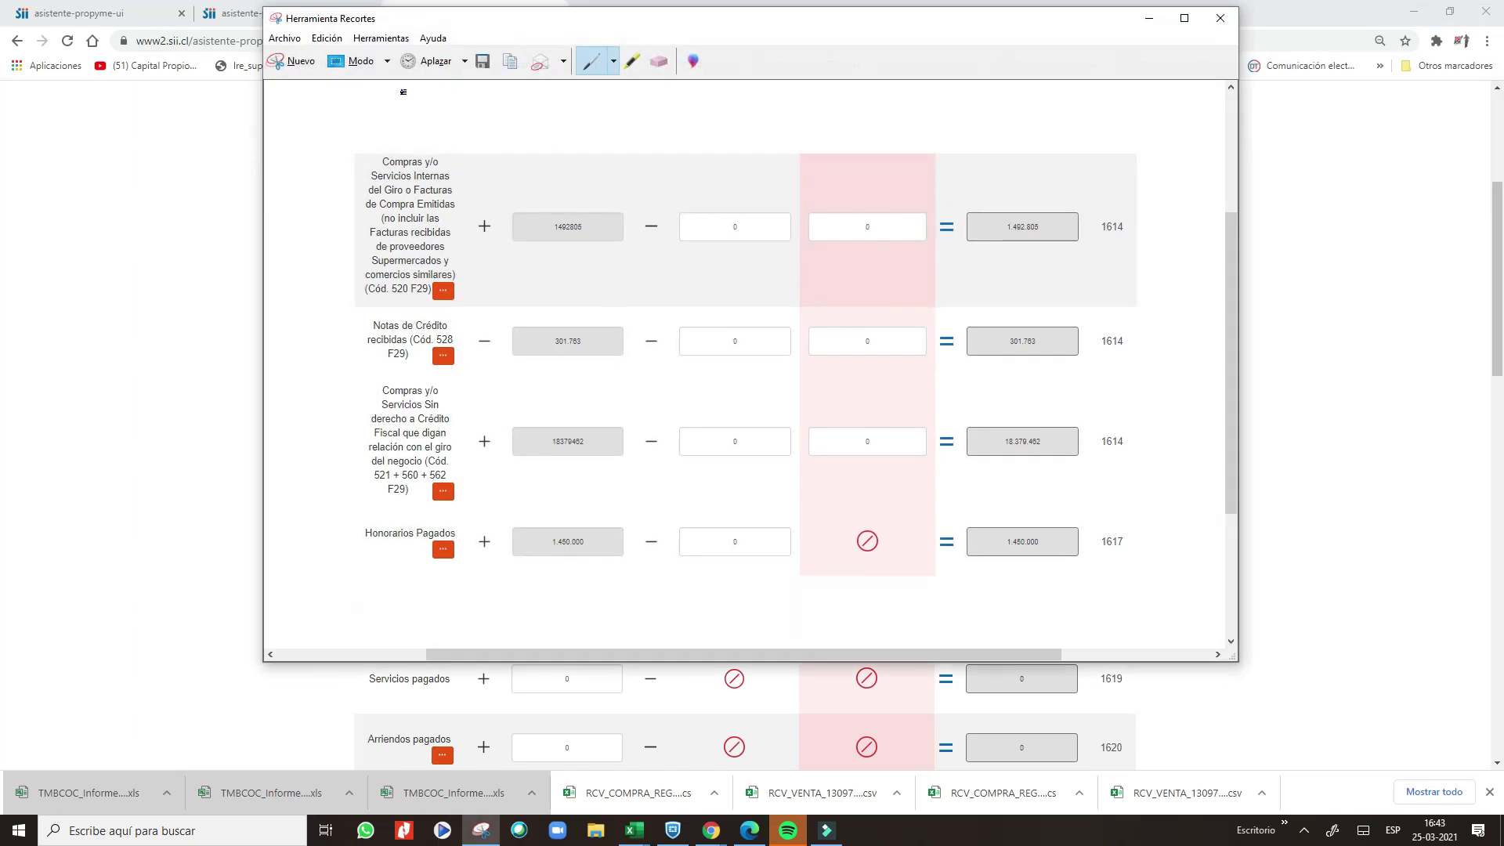
left_click(326, 37)
left_click(344, 53)
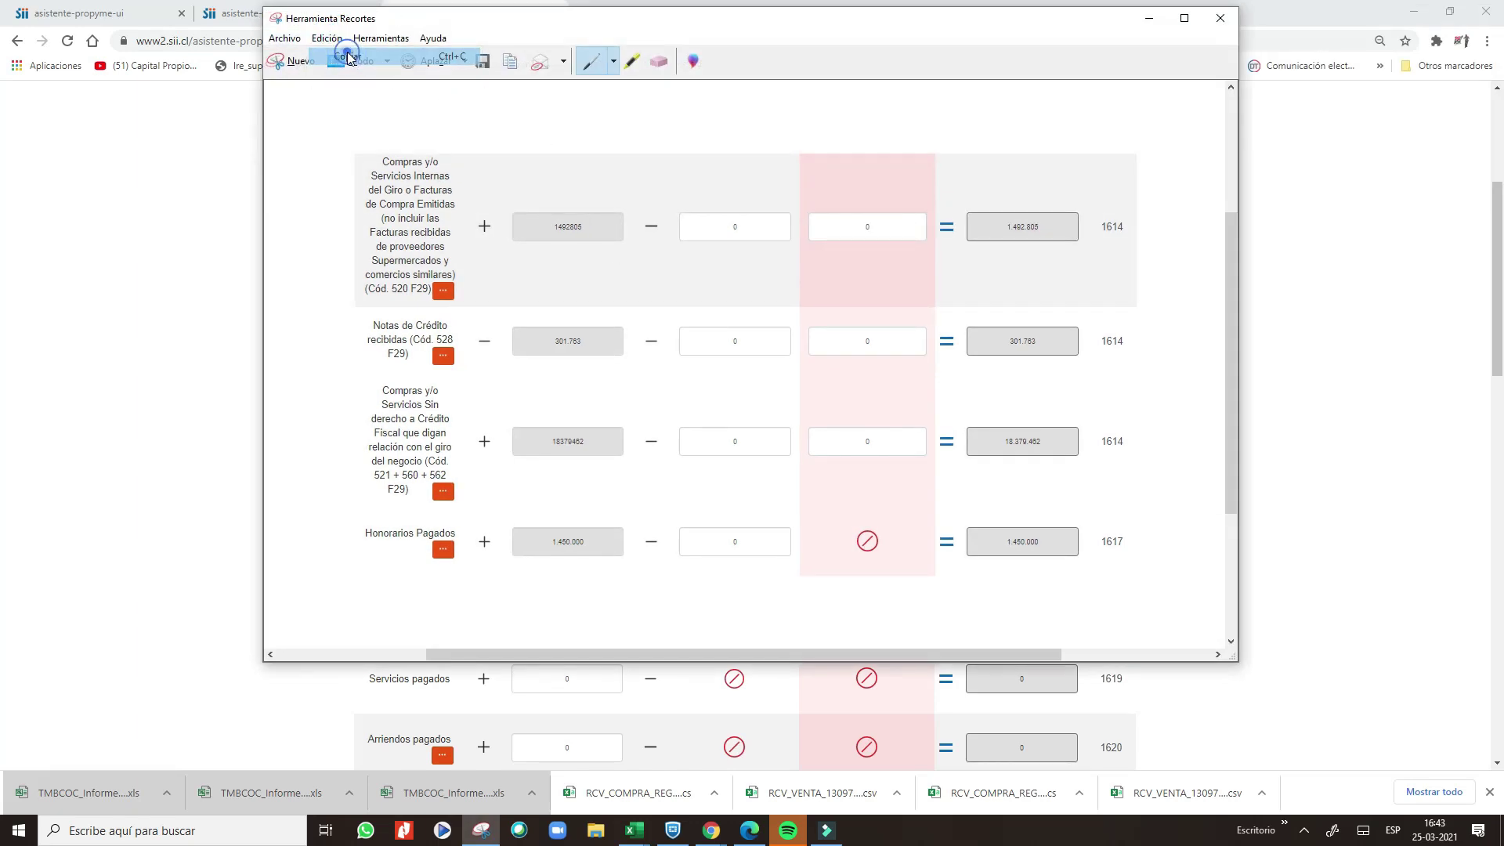
left_click(634, 831)
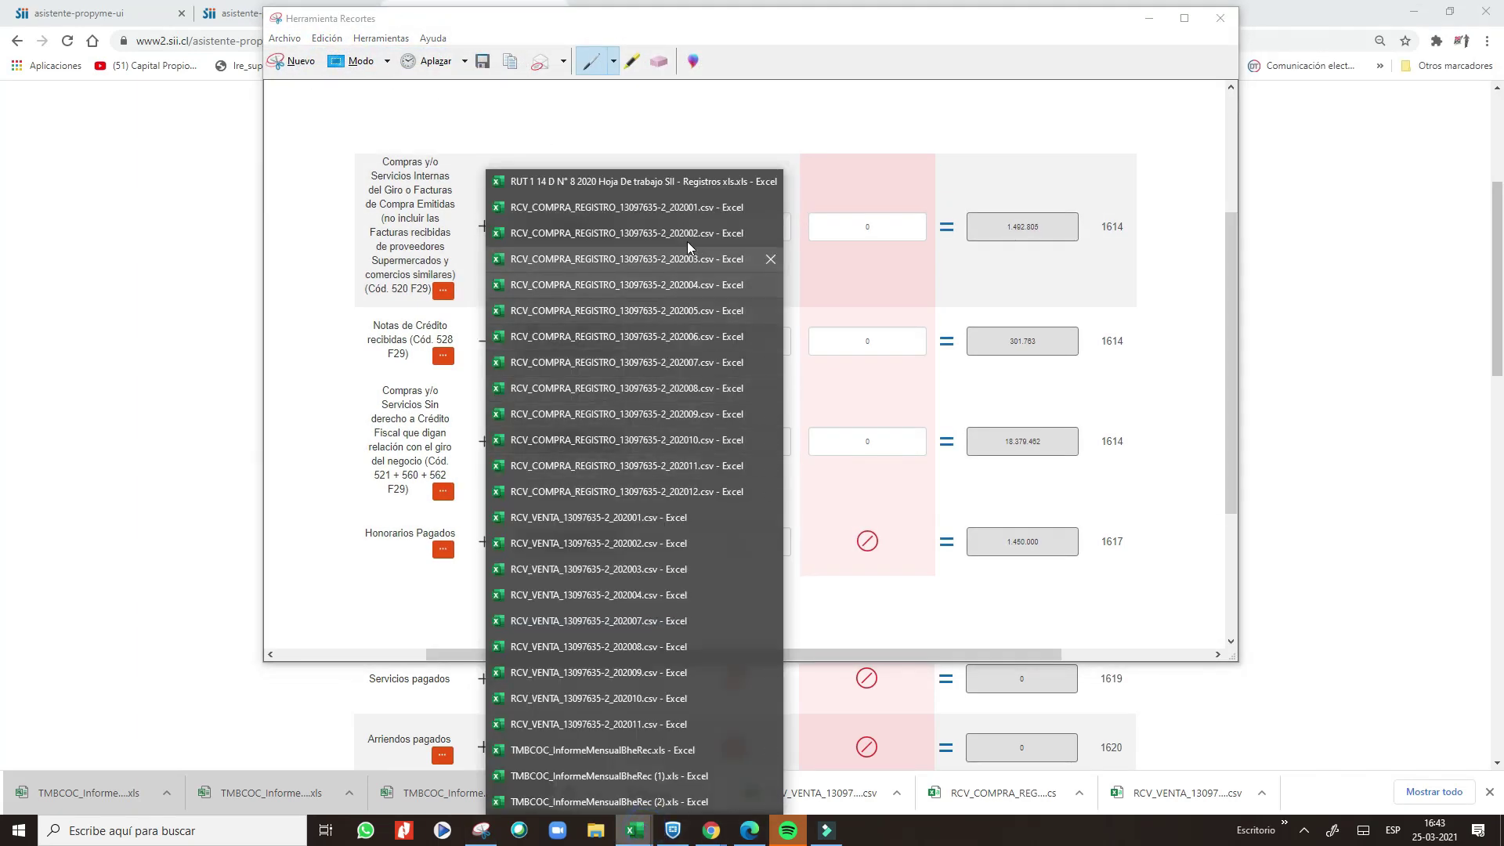
left_click(670, 187)
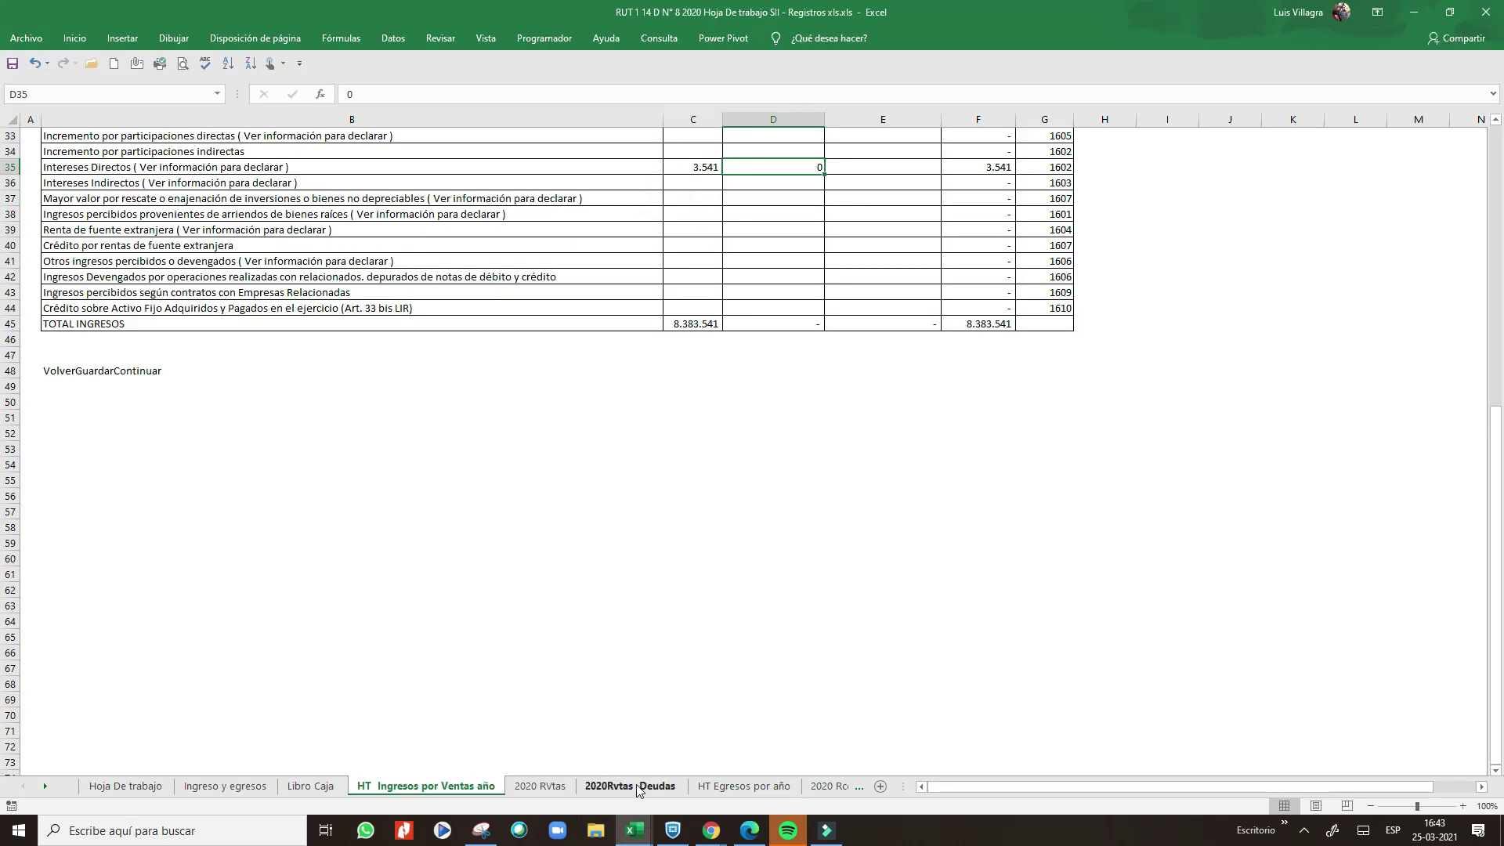
- Review the 2020 RVtas, 2020Rvtas Deudas and HT Ingresos por Ventas año sheets
left_click(632, 788)
left_click(434, 786)
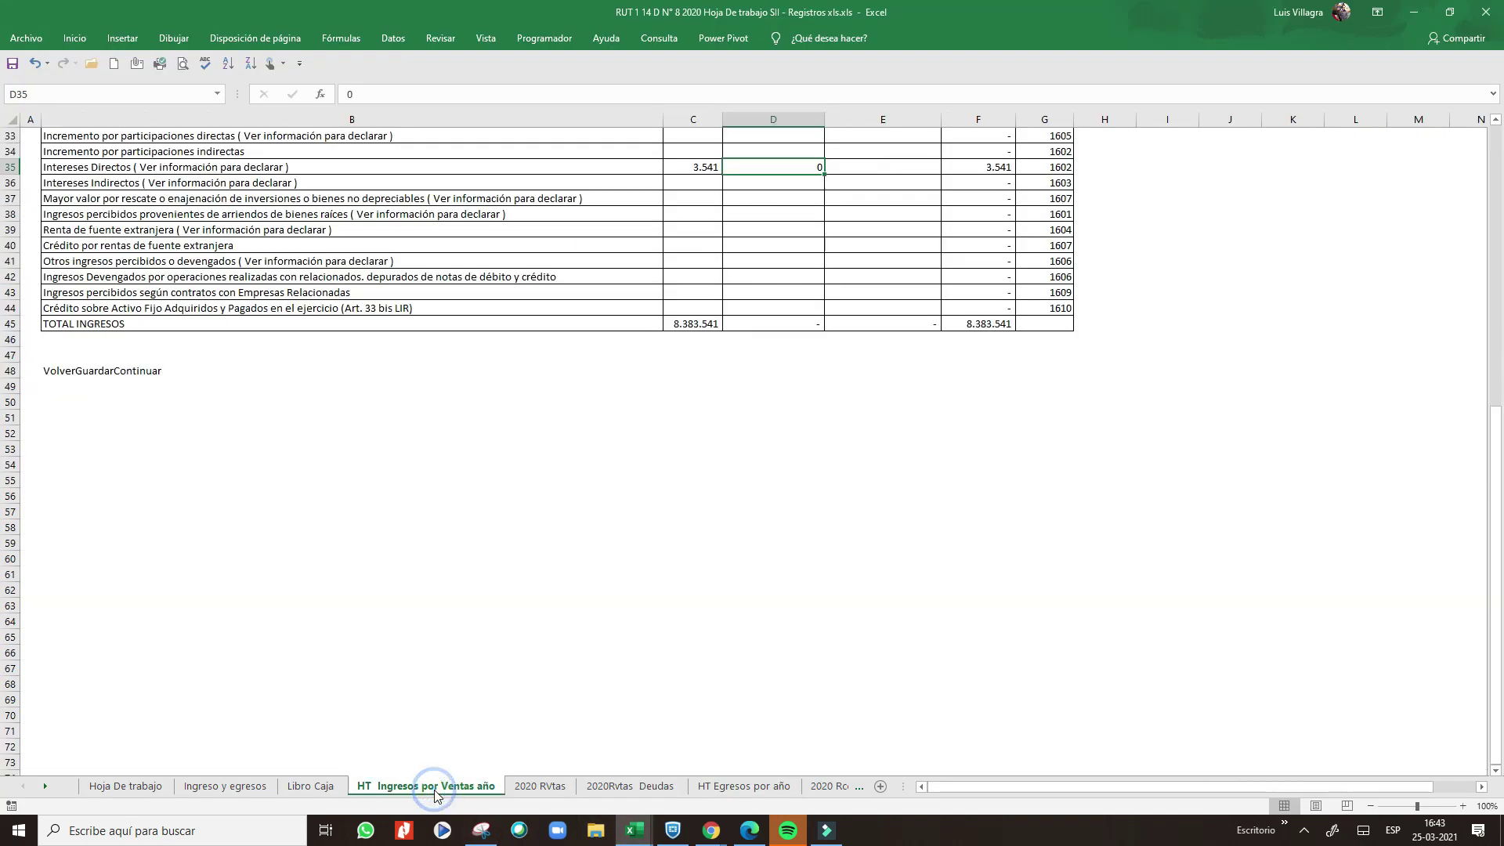
left_click(552, 786)
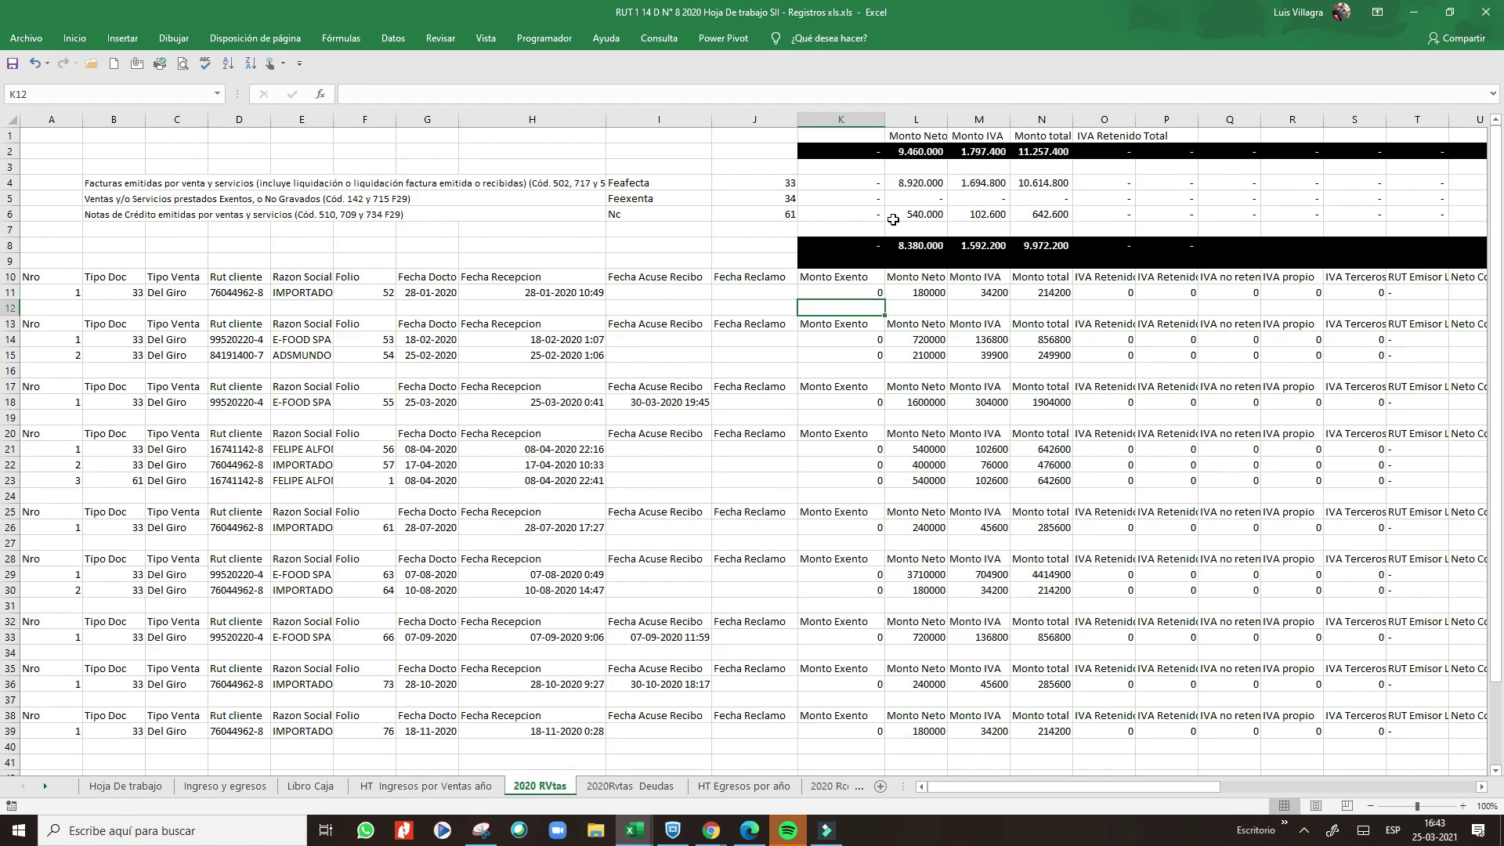
left_click(629, 786)
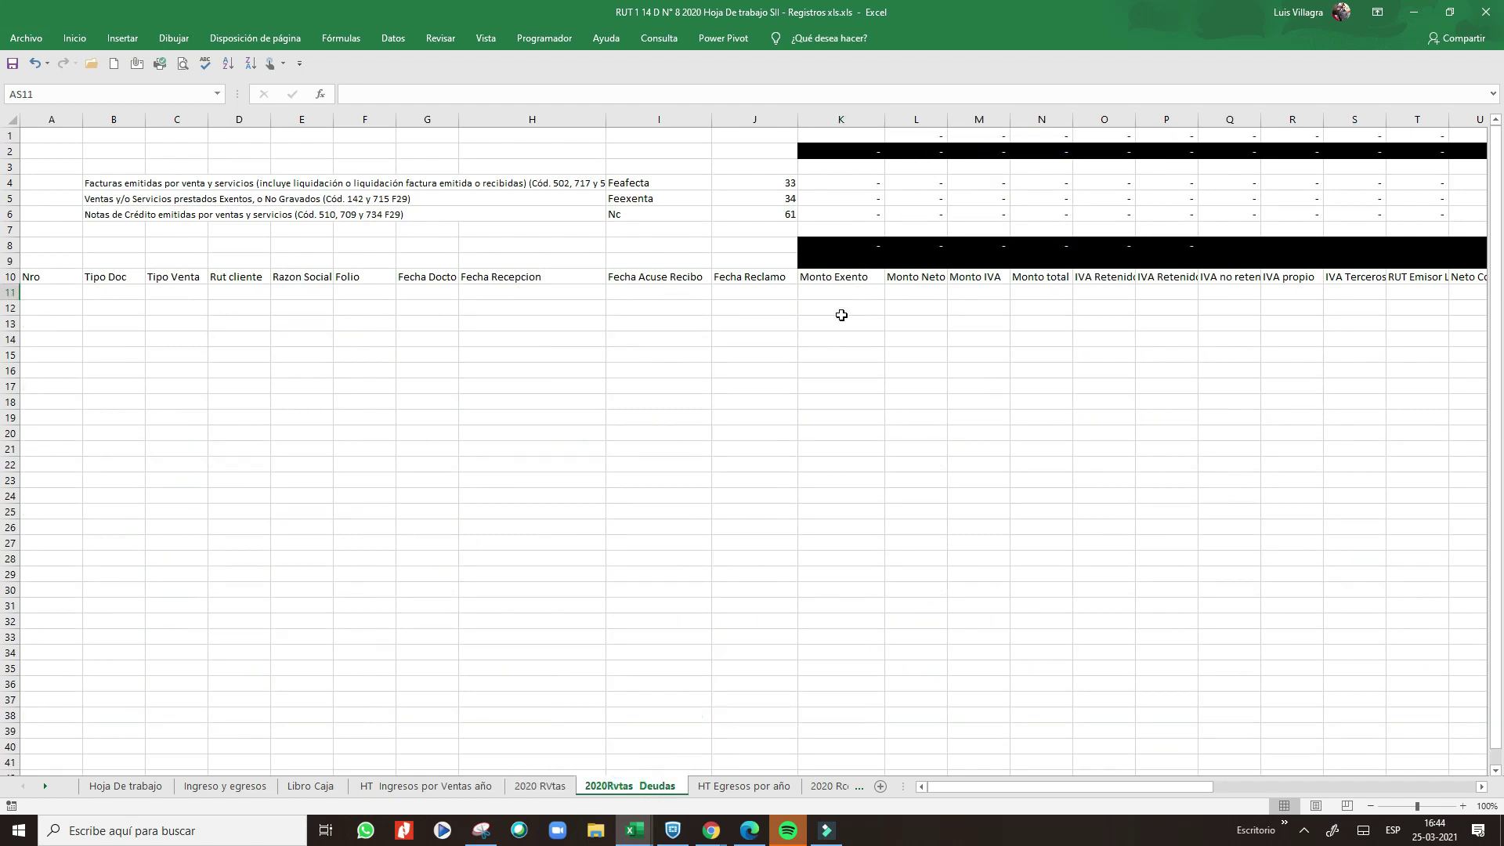
left_click(425, 786)
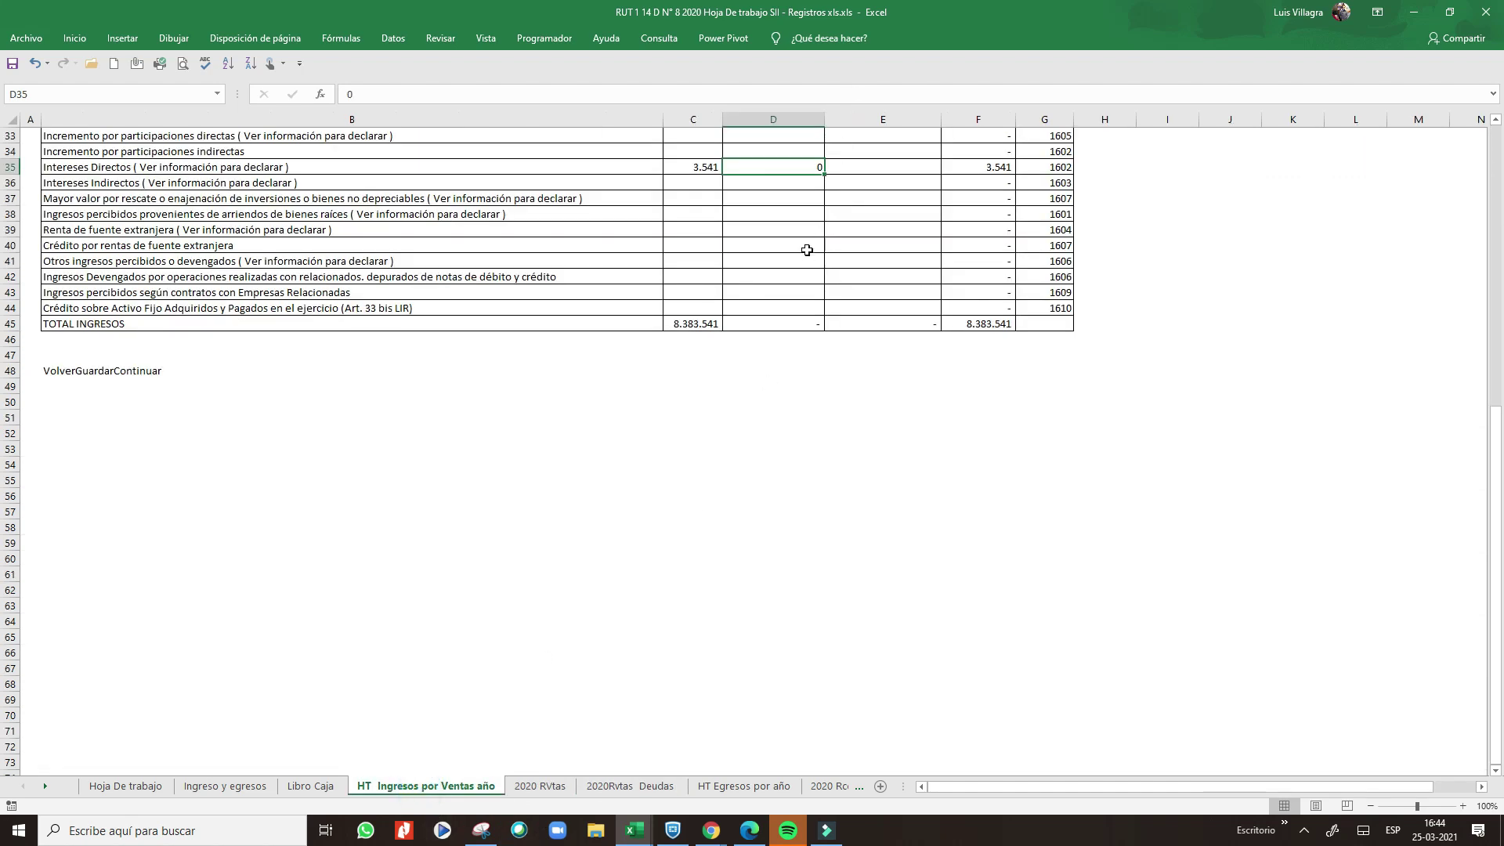
scroll(833, 184, "up", 11)
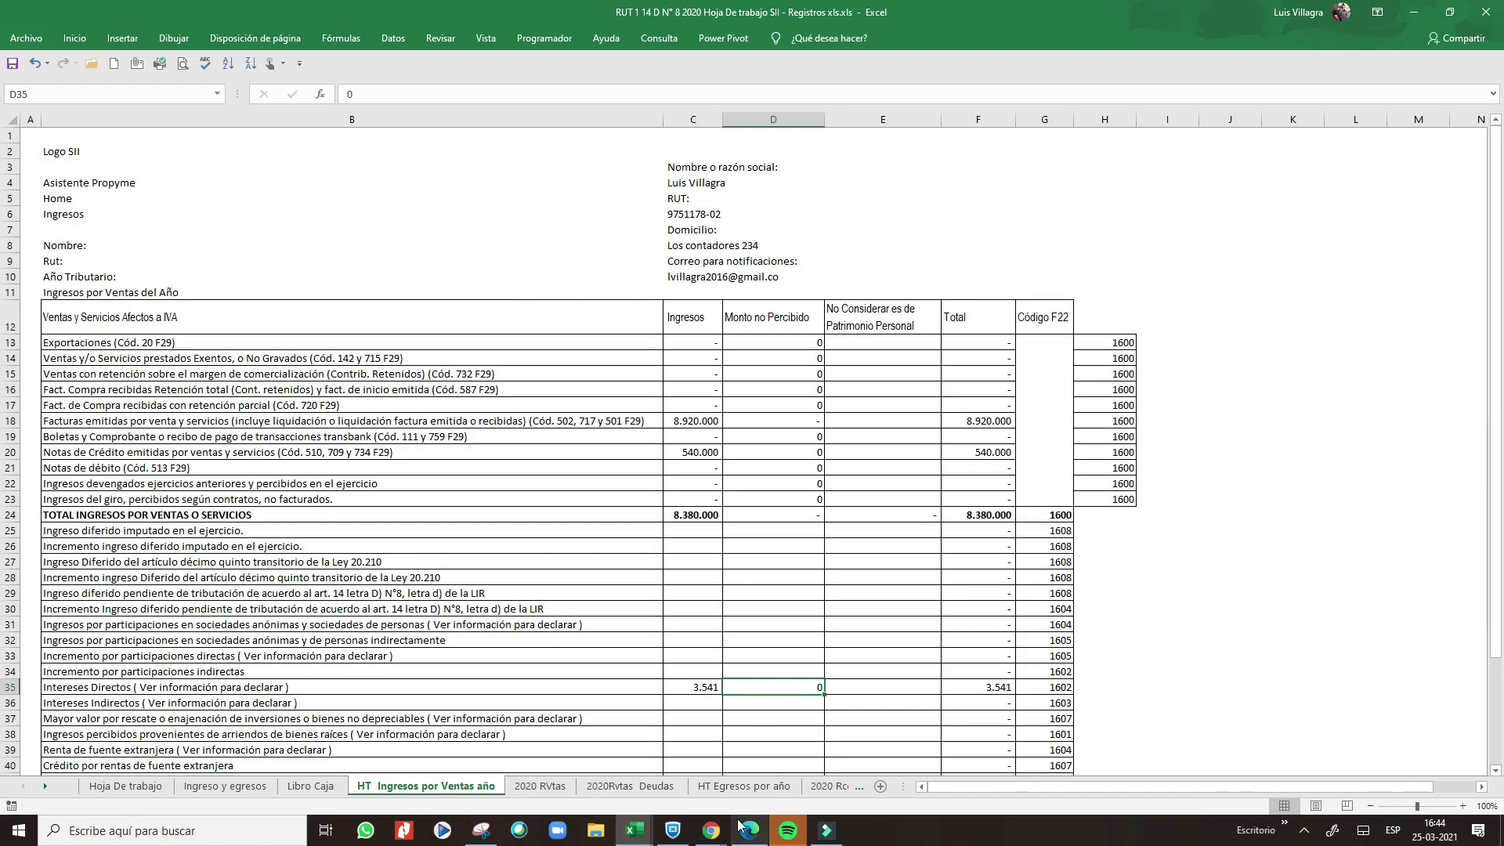
- Paste the Egresos capture as a picture at K7 on HT Egresos por año and narrow it
left_click(744, 787)
right_click(1328, 241)
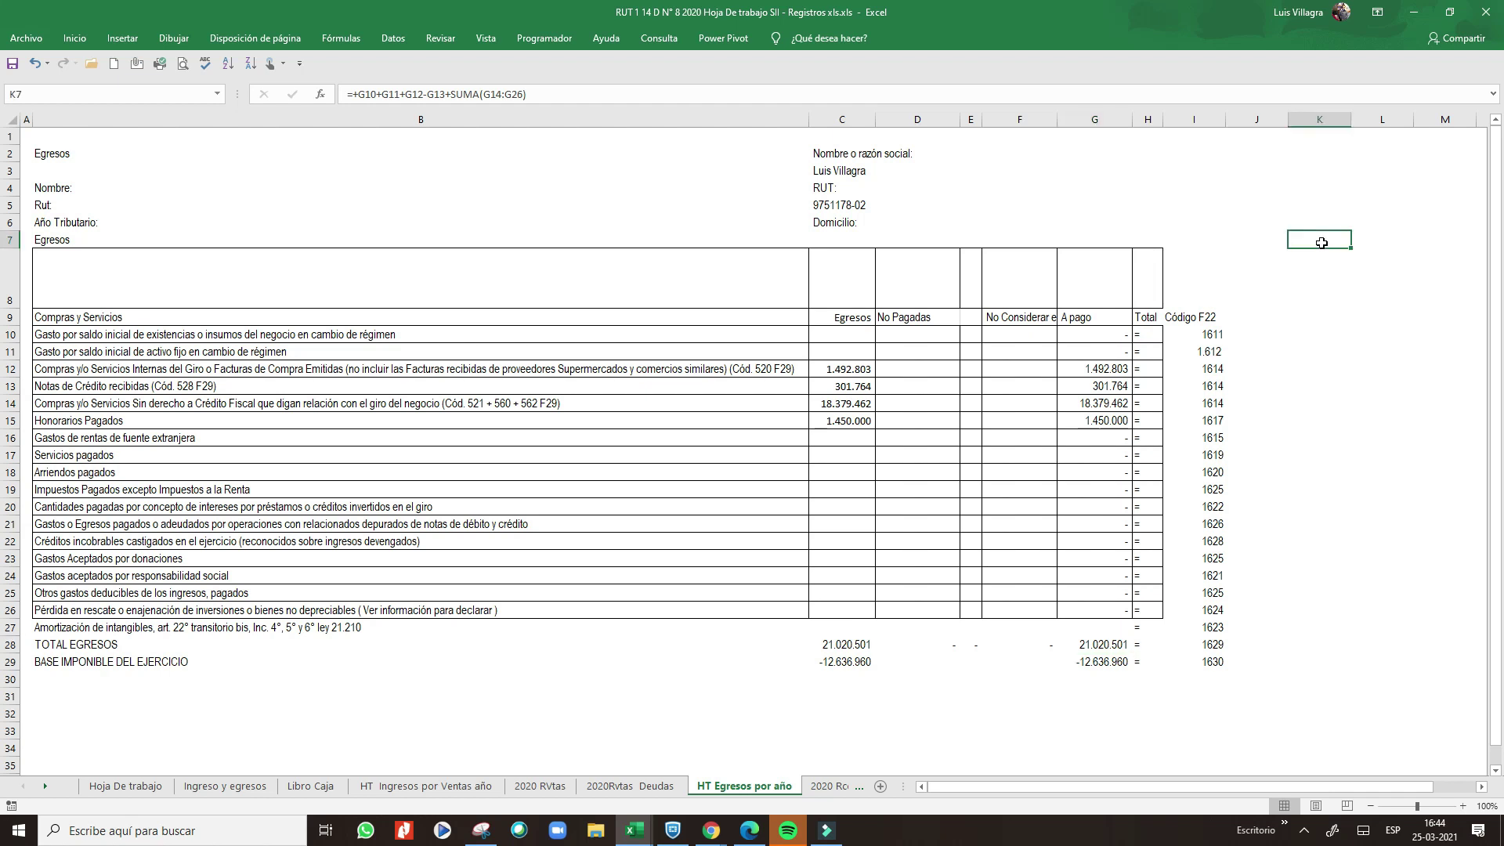
left_click(1177, 313)
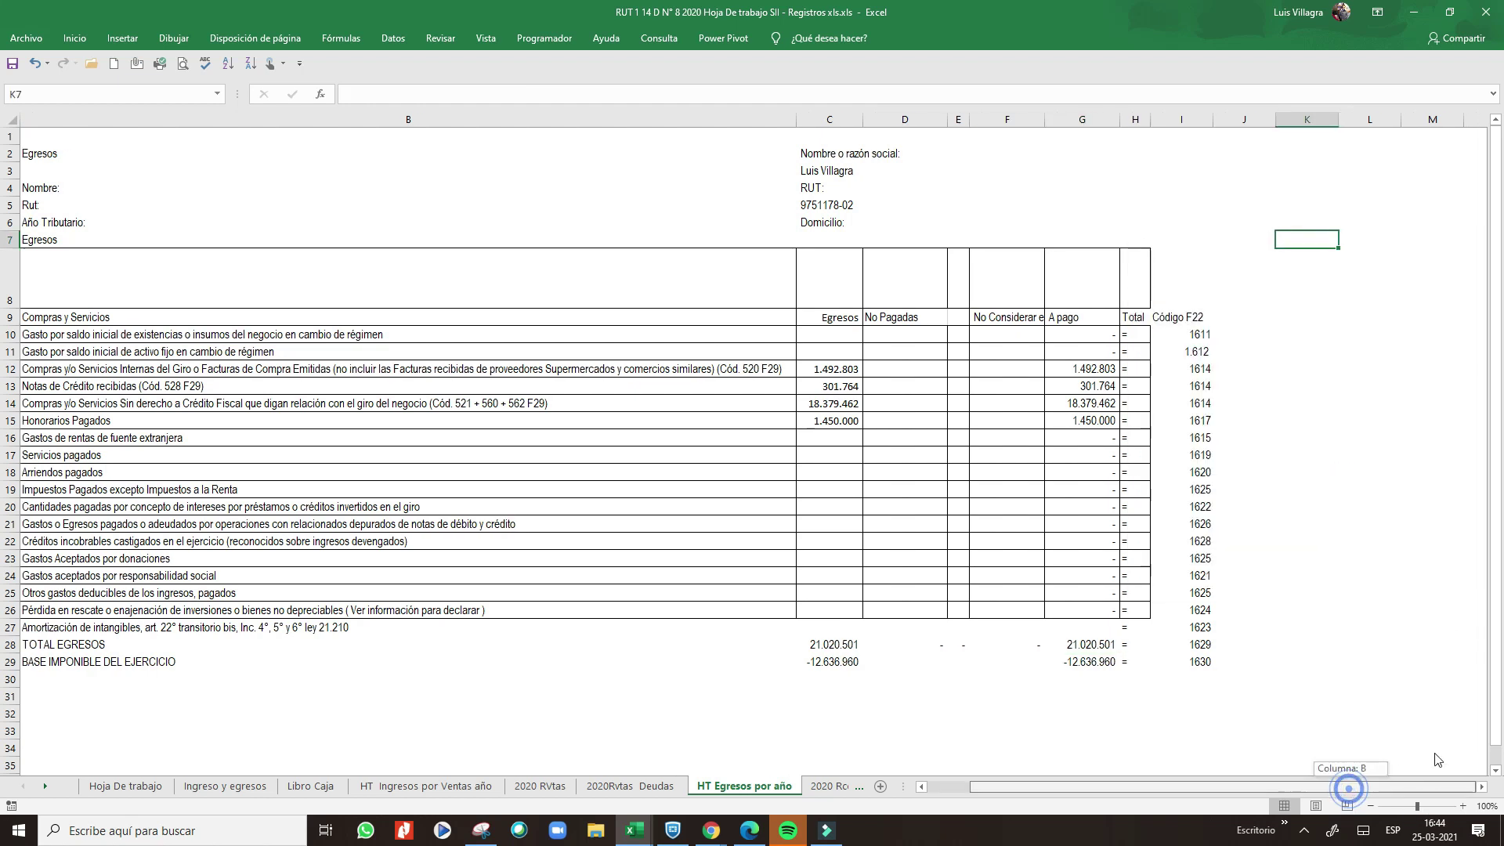
right_click(1290, 245)
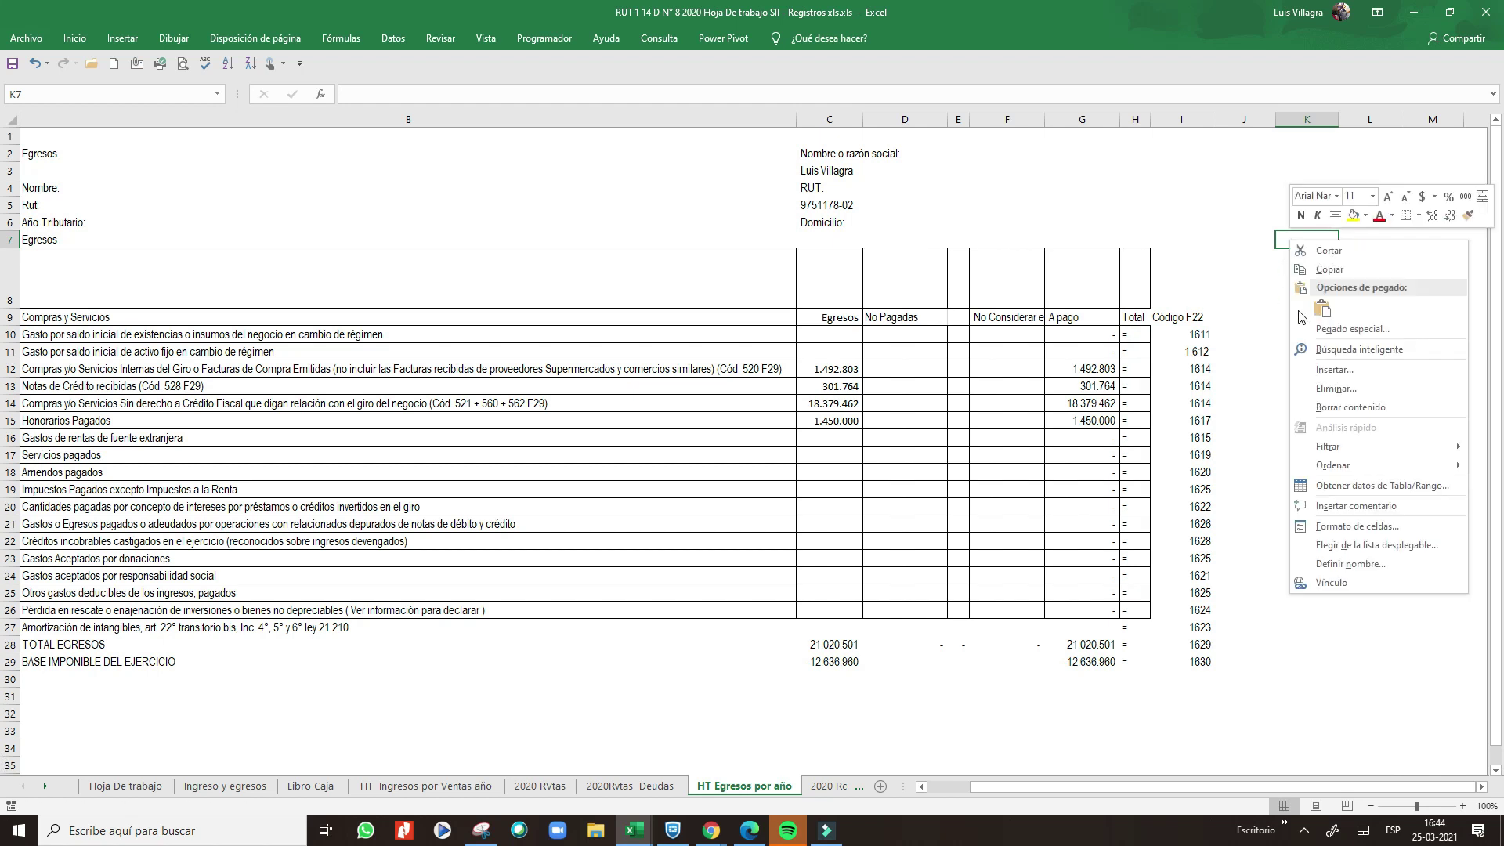
left_click(1322, 310)
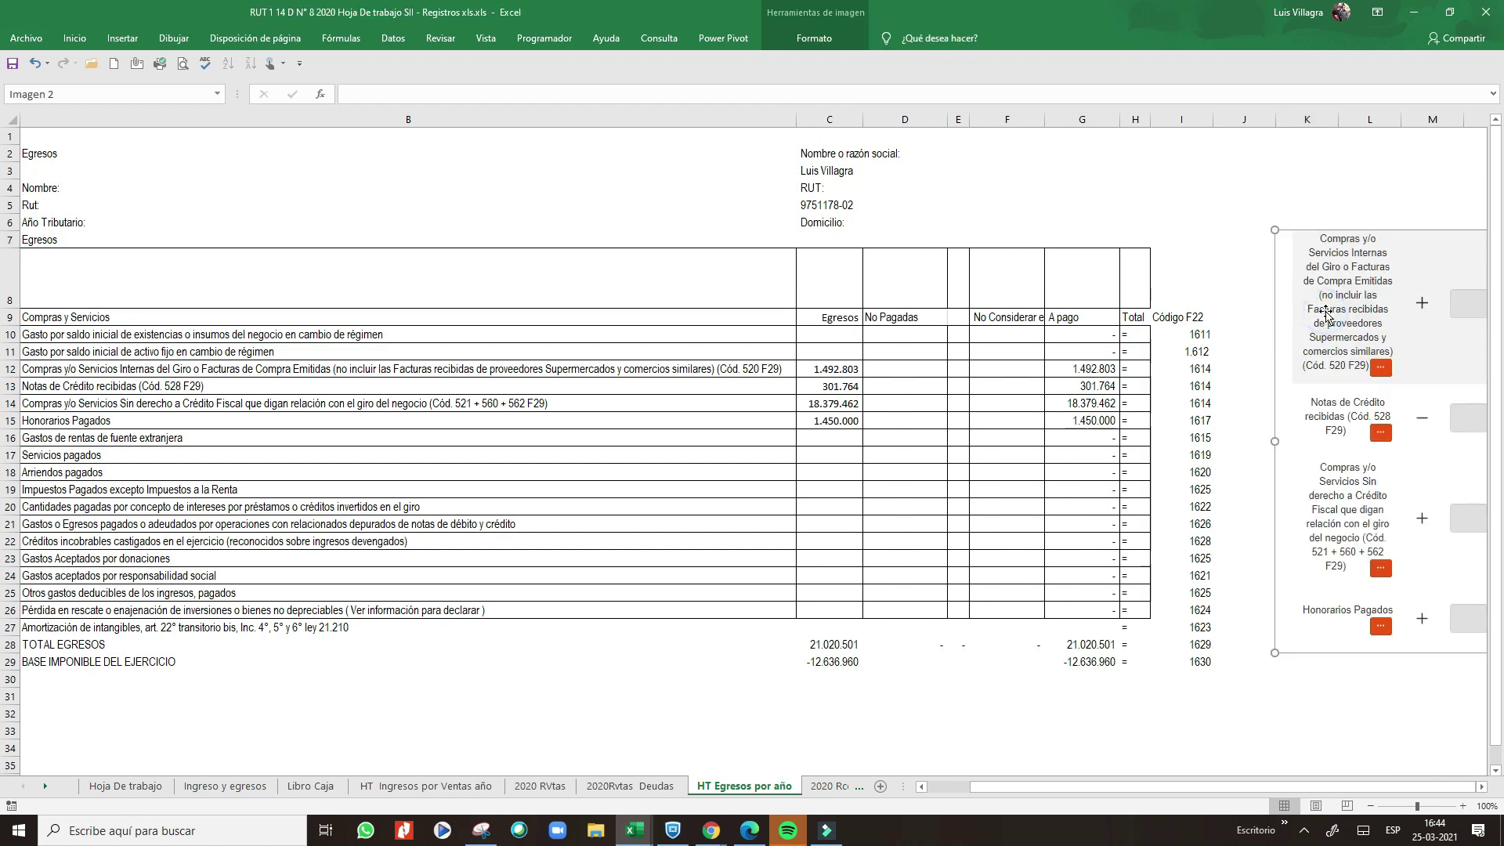
left_click(1482, 786)
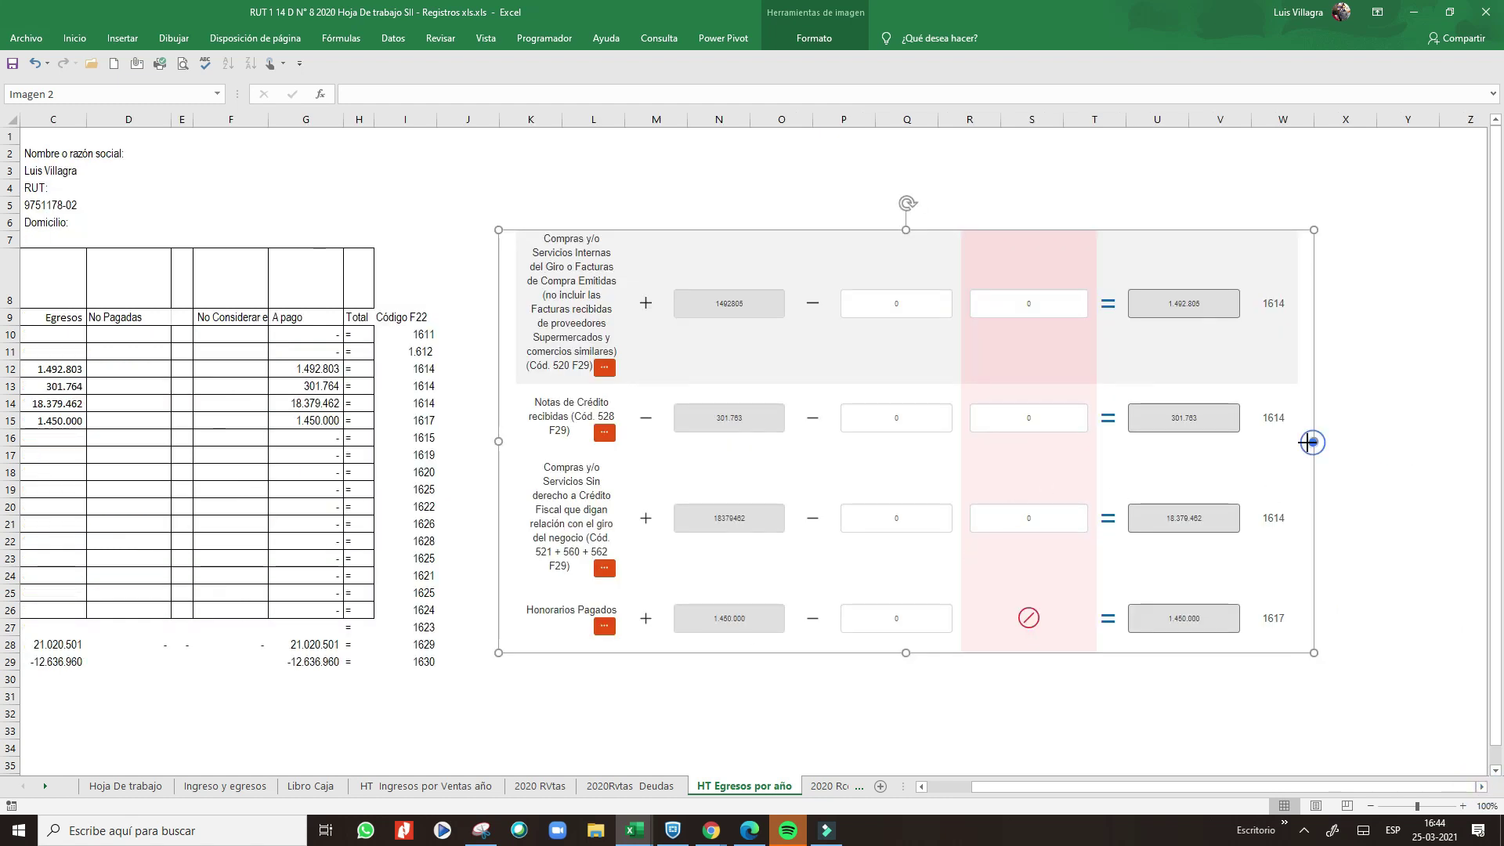
left_click_drag(1312, 442, 1101, 442)
left_click_drag(1187, 791, 1153, 793)
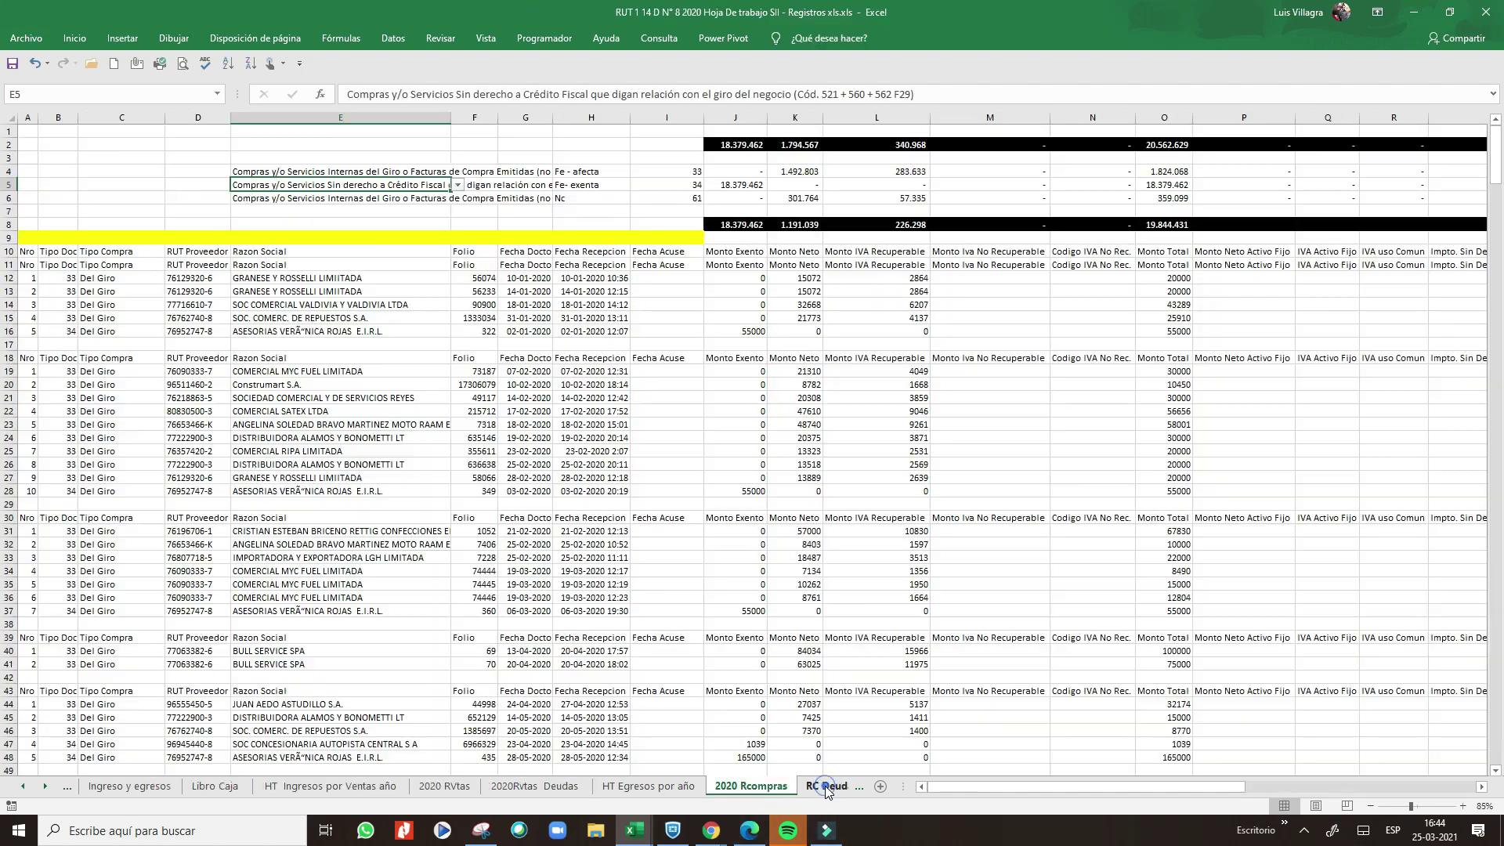
left_click(827, 786)
left_click(708, 832)
left_click(662, 767)
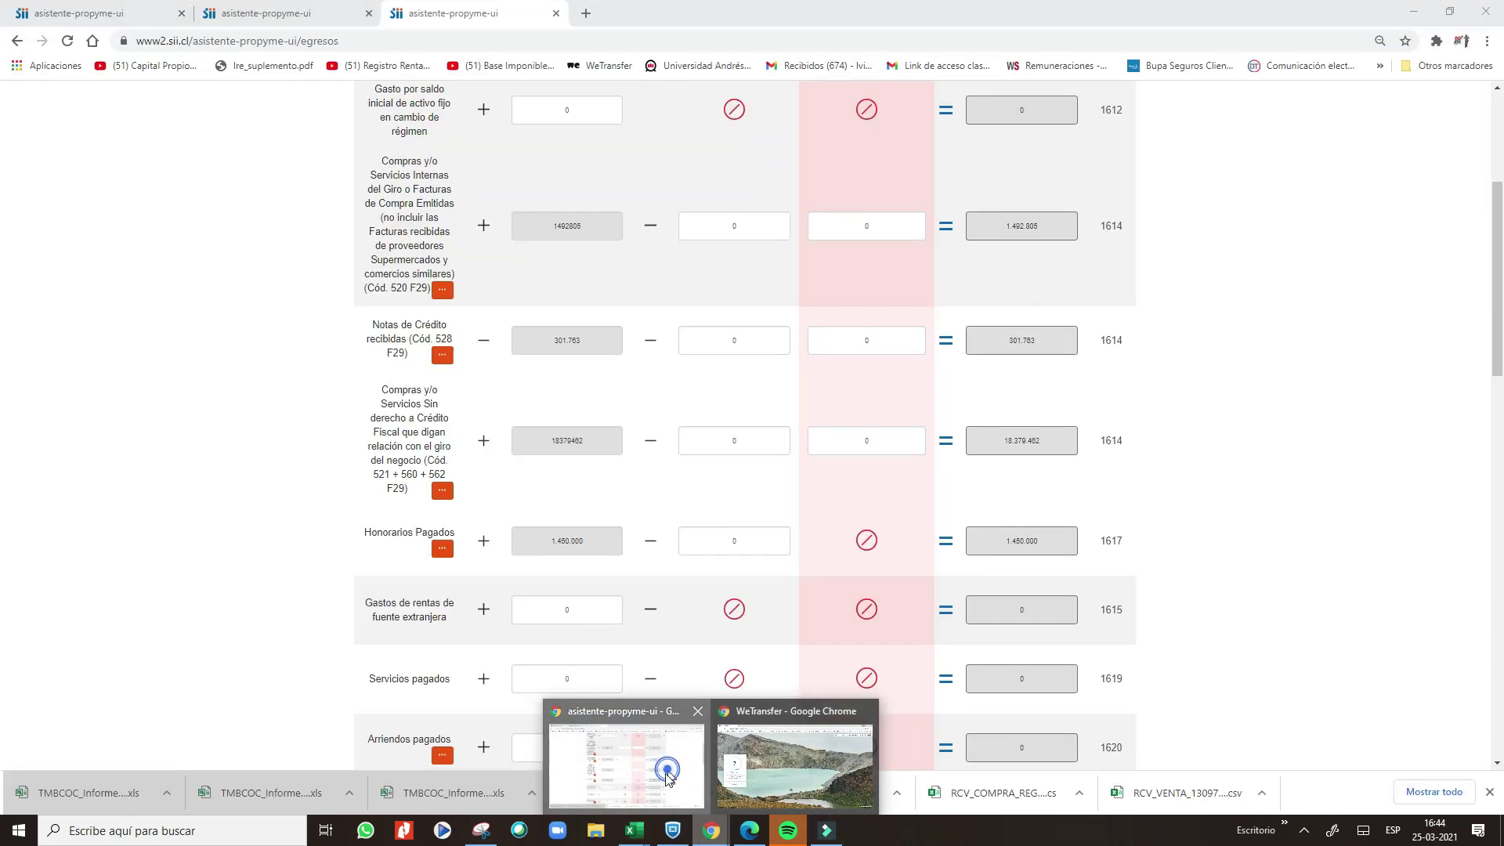
scroll(1105, 145, "up", 4)
scroll(882, 235, "down", 6)
scroll(879, 264, "up", 6)
left_click_drag(1498, 166, 1490, 354)
right_click(634, 830)
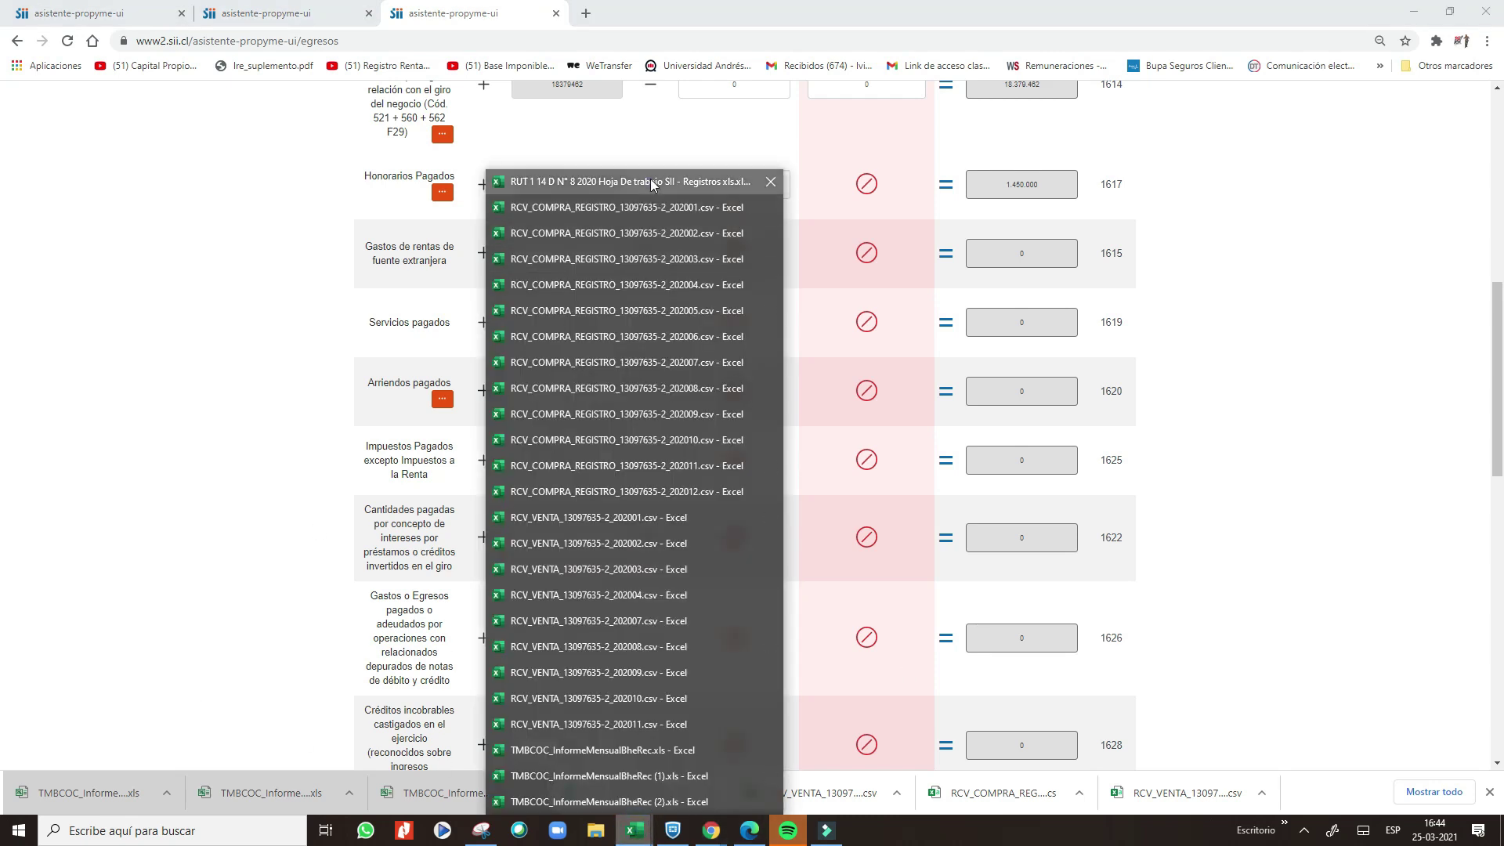
left_click(650, 181)
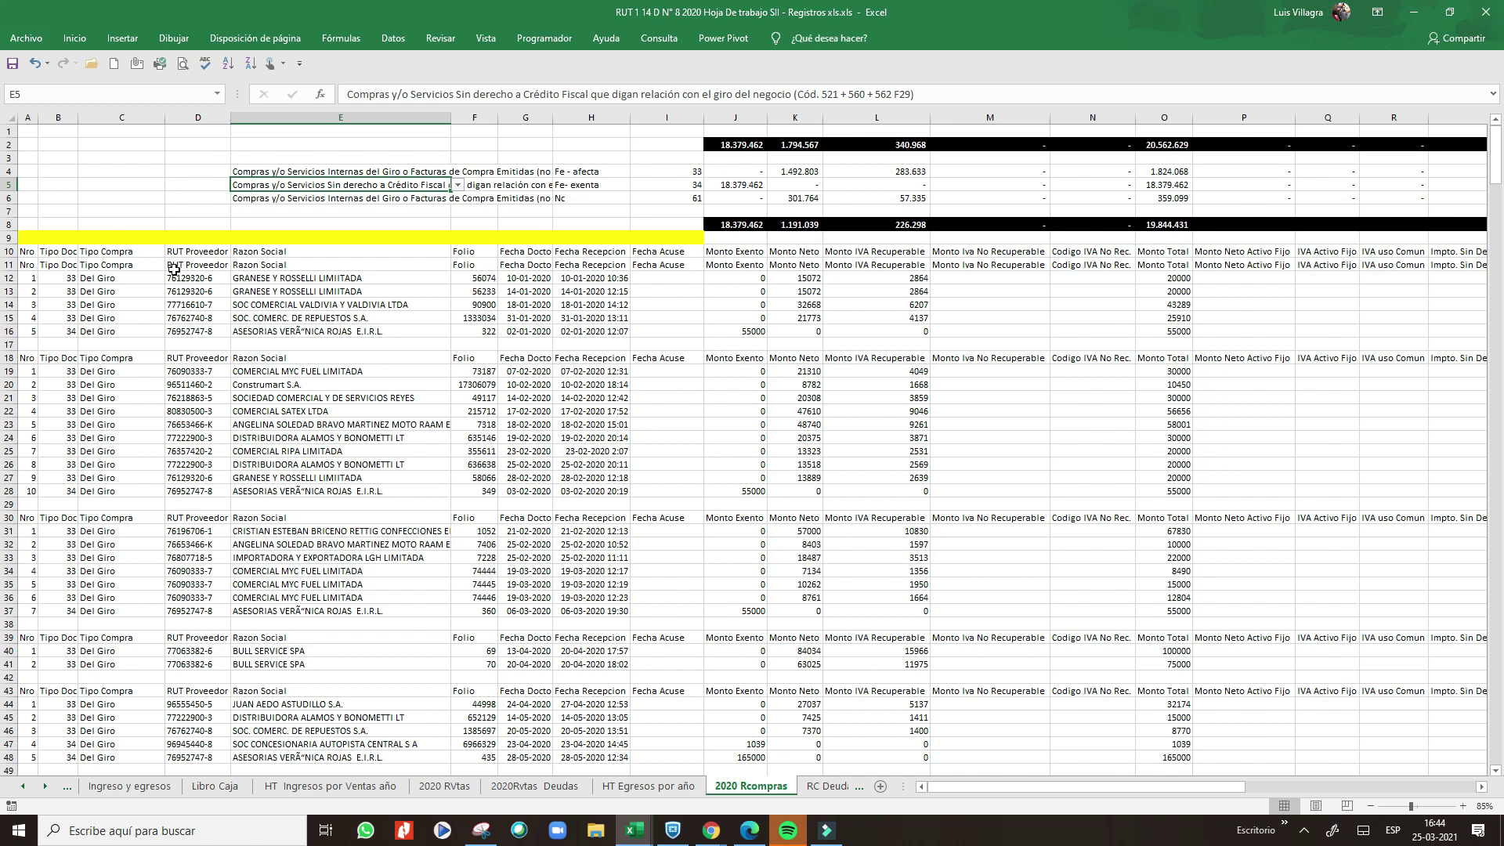
left_click(8, 251)
right_click(7, 251)
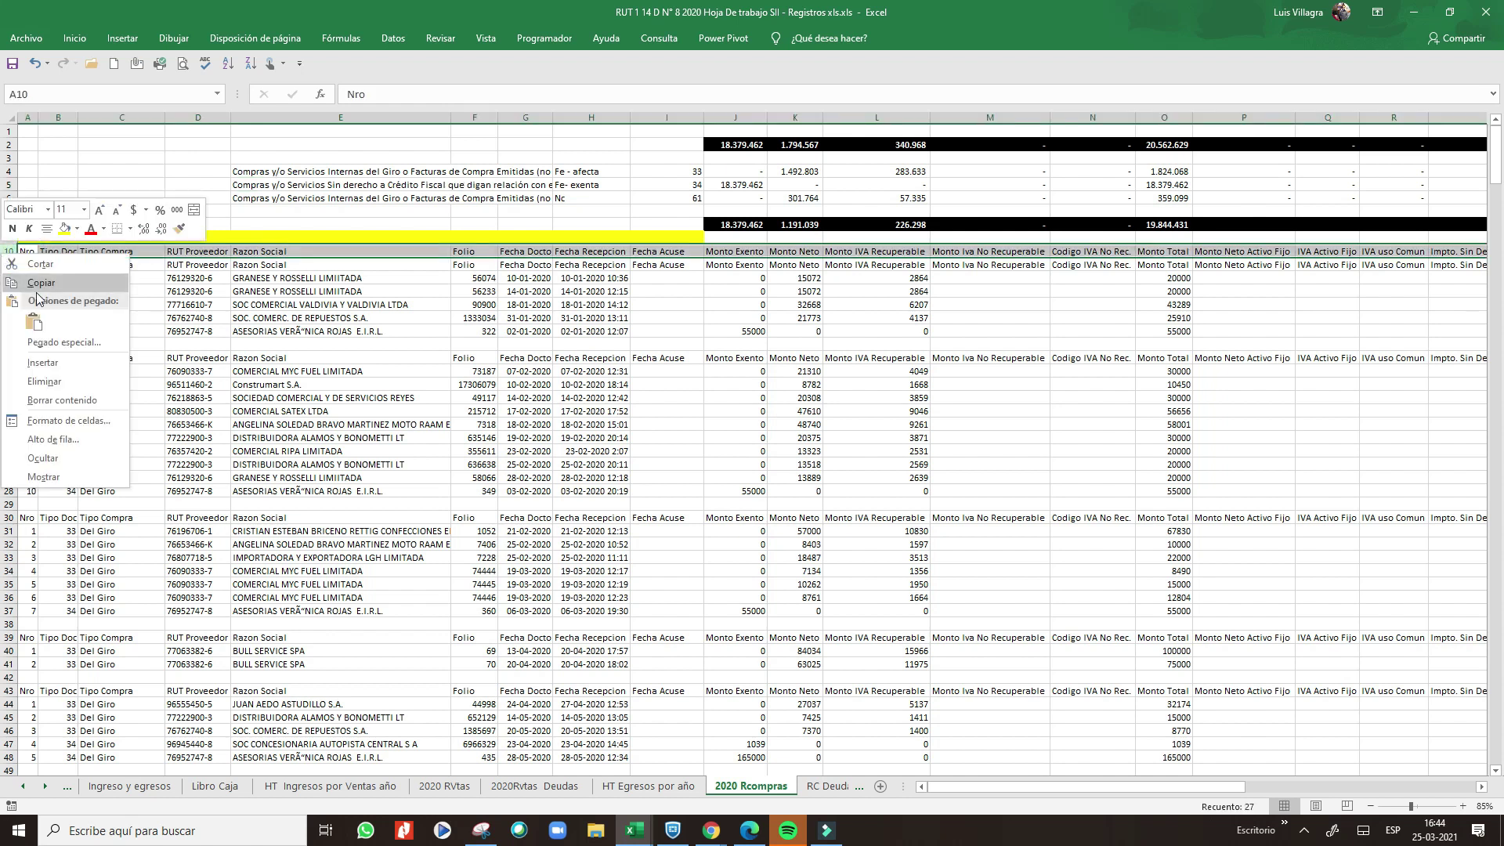
left_click(56, 382)
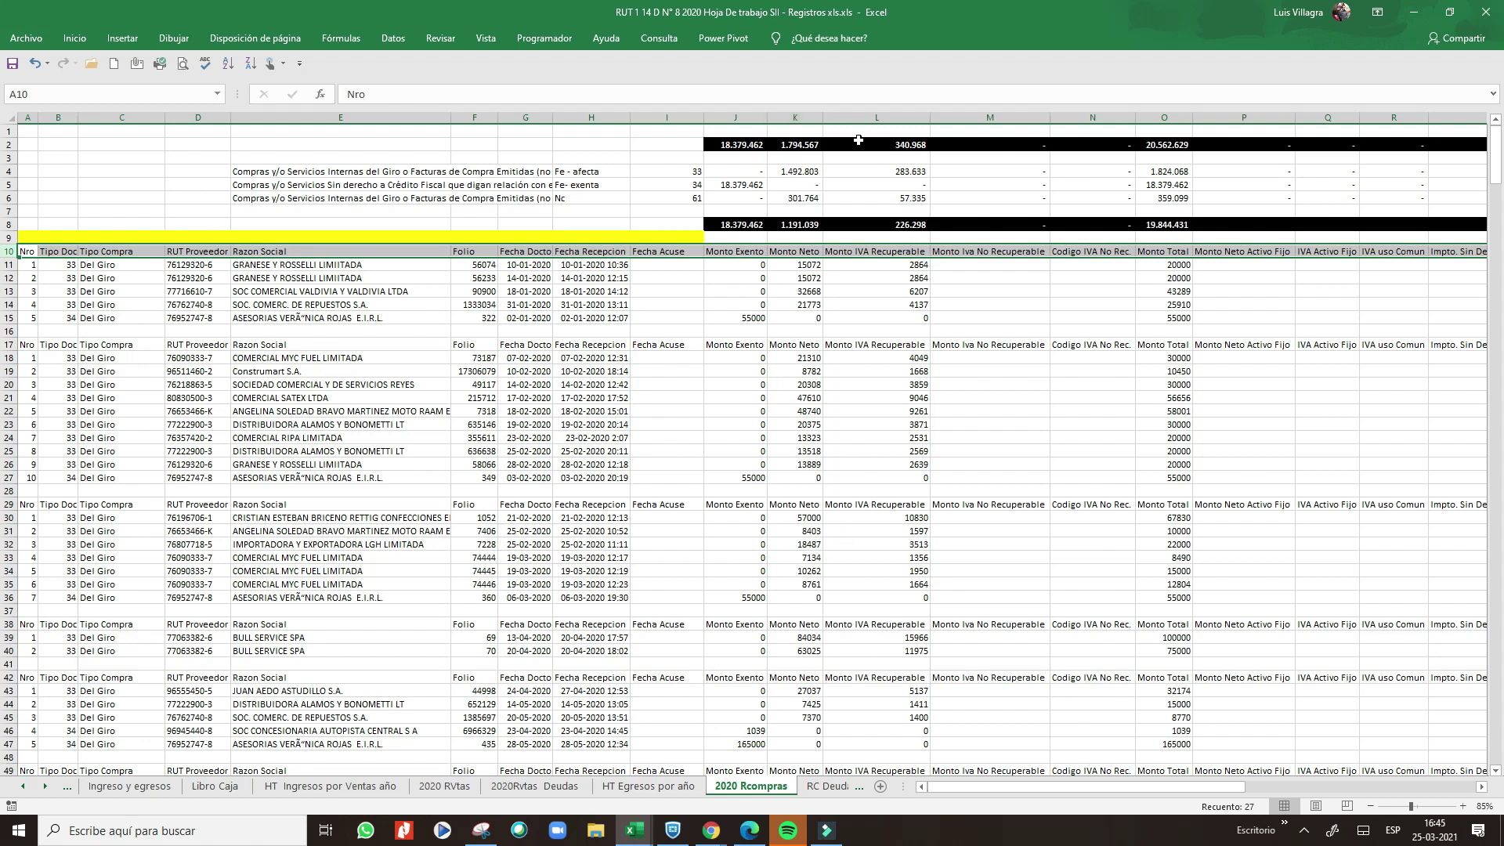
left_click(814, 174)
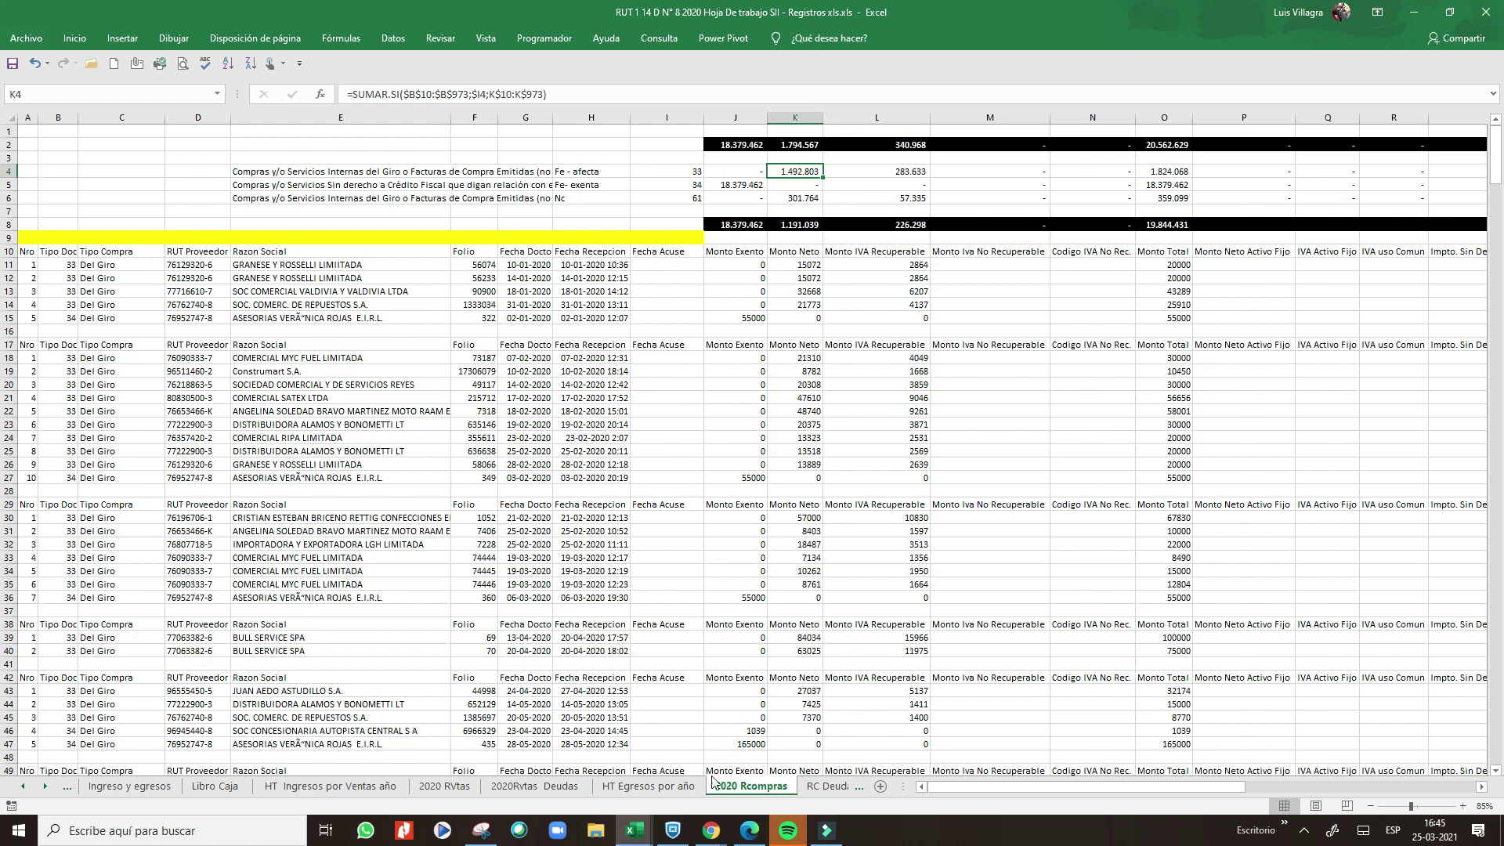
left_click(670, 786)
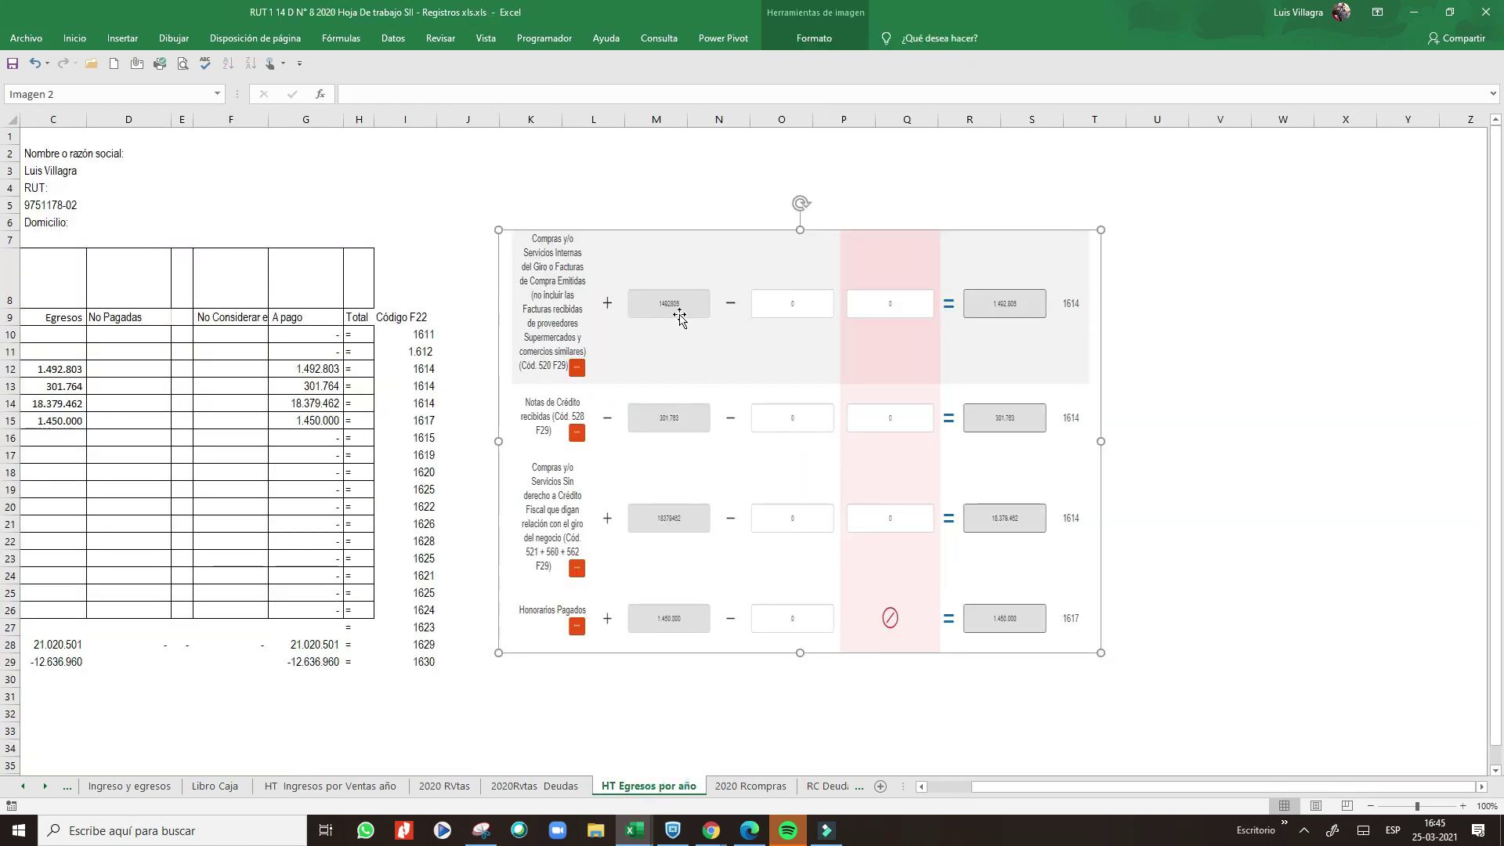
left_click(726, 786)
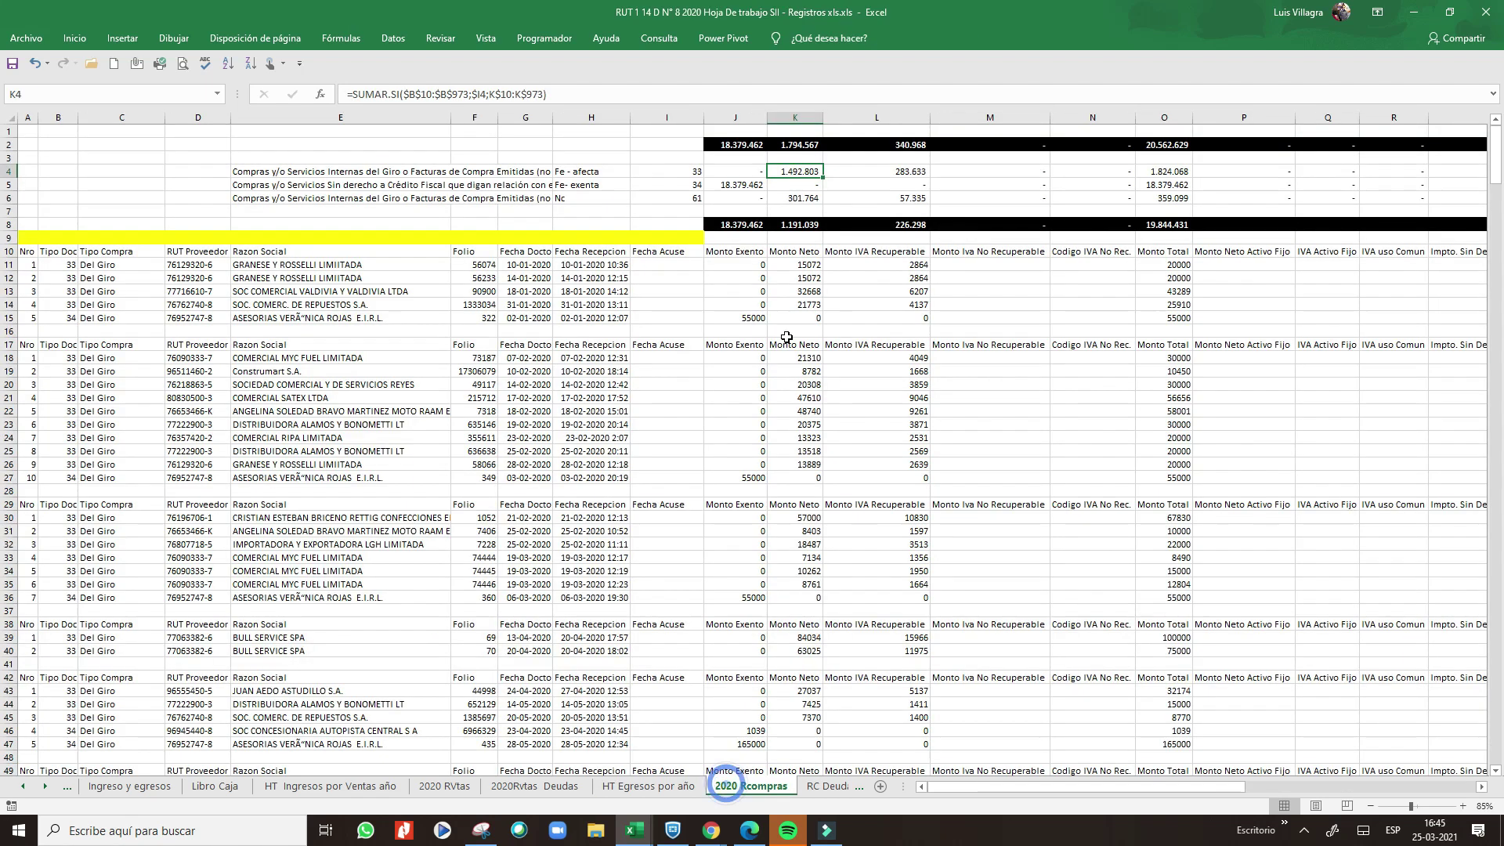
left_click(728, 176)
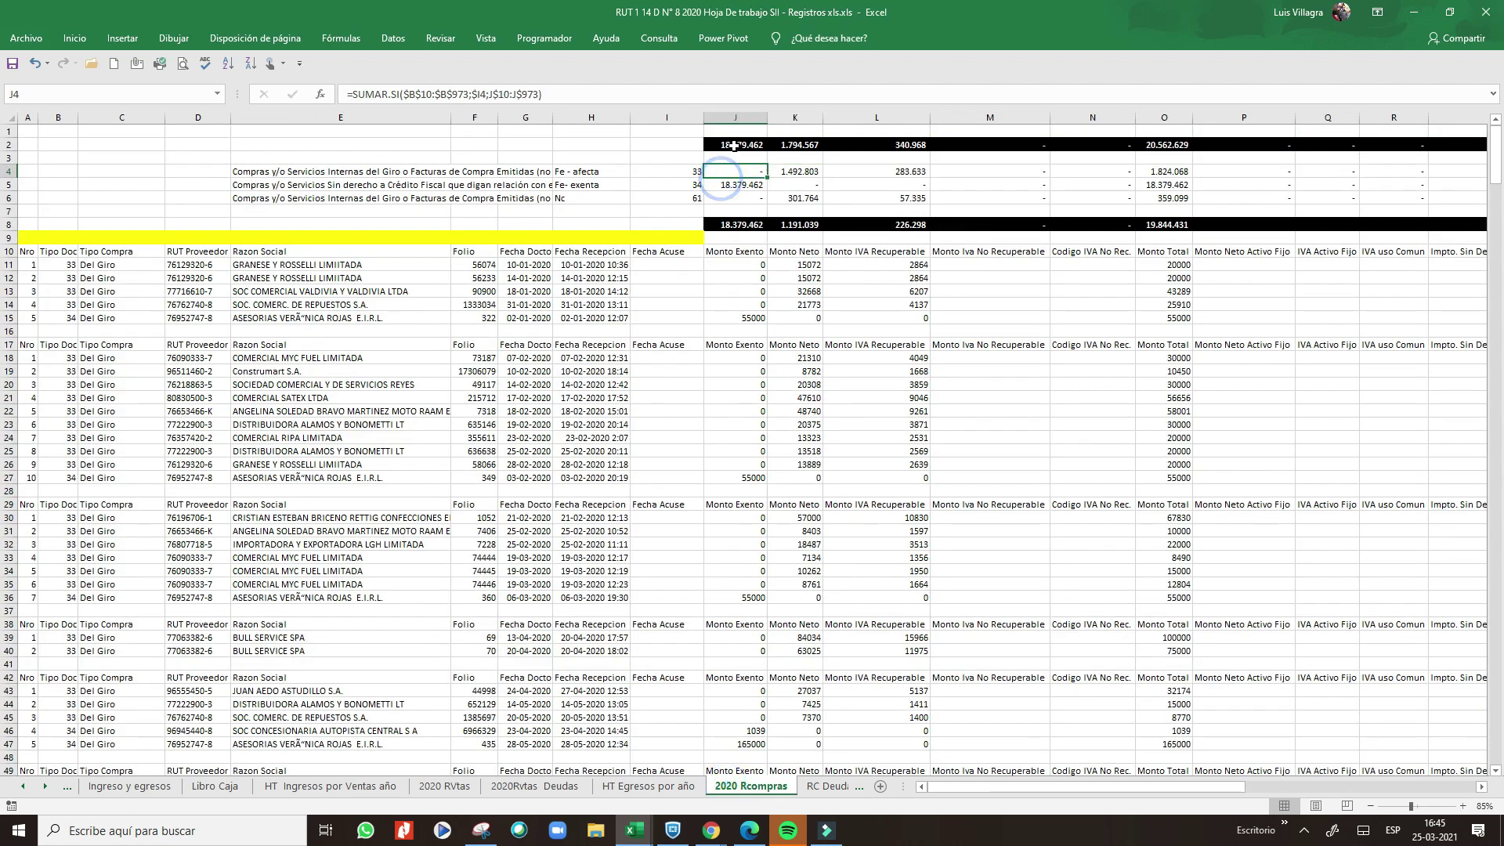
left_click(728, 184)
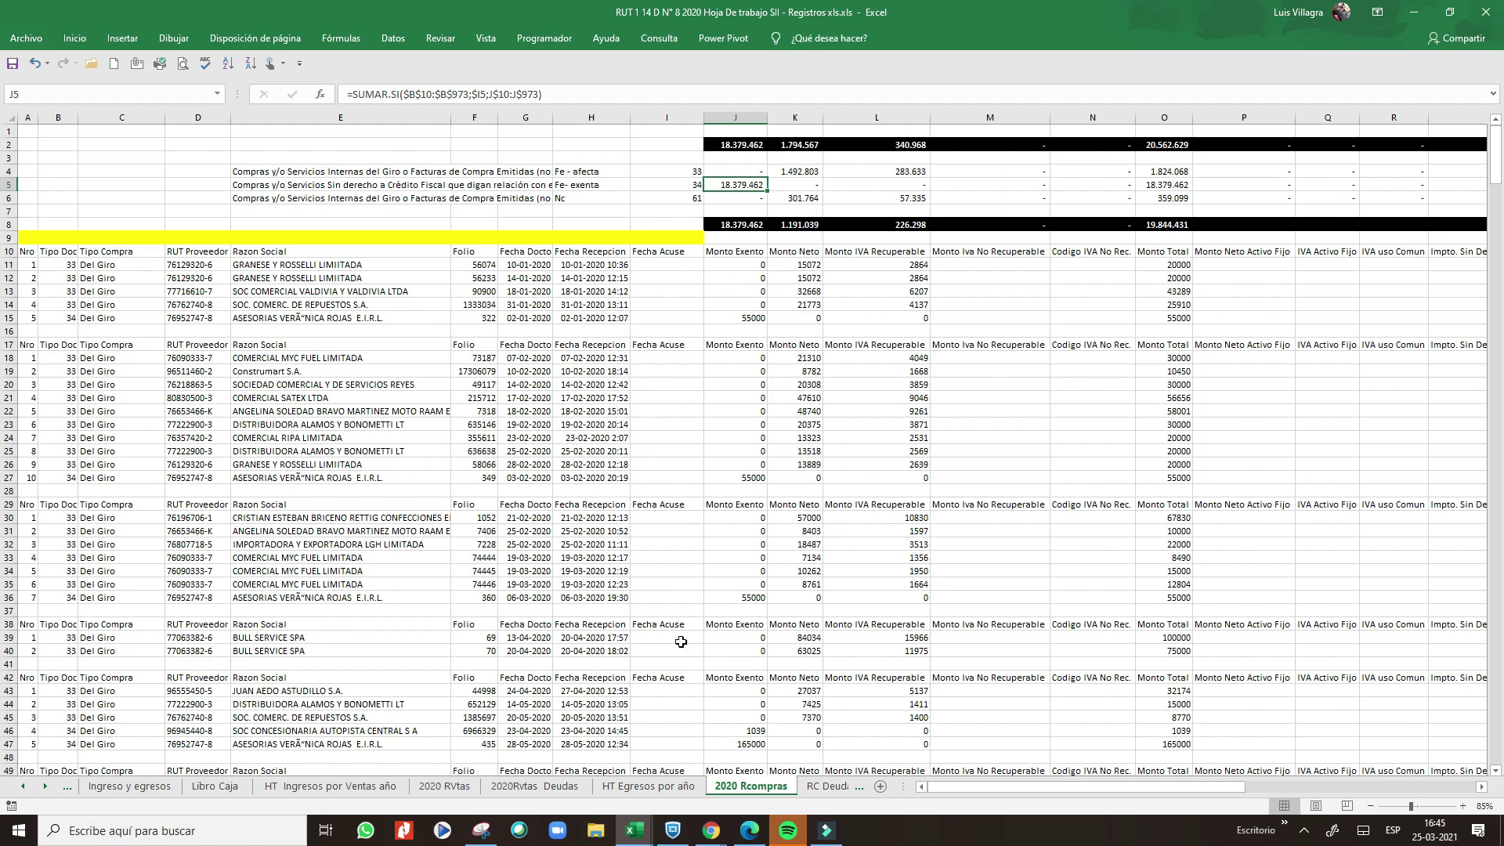
left_click(650, 786)
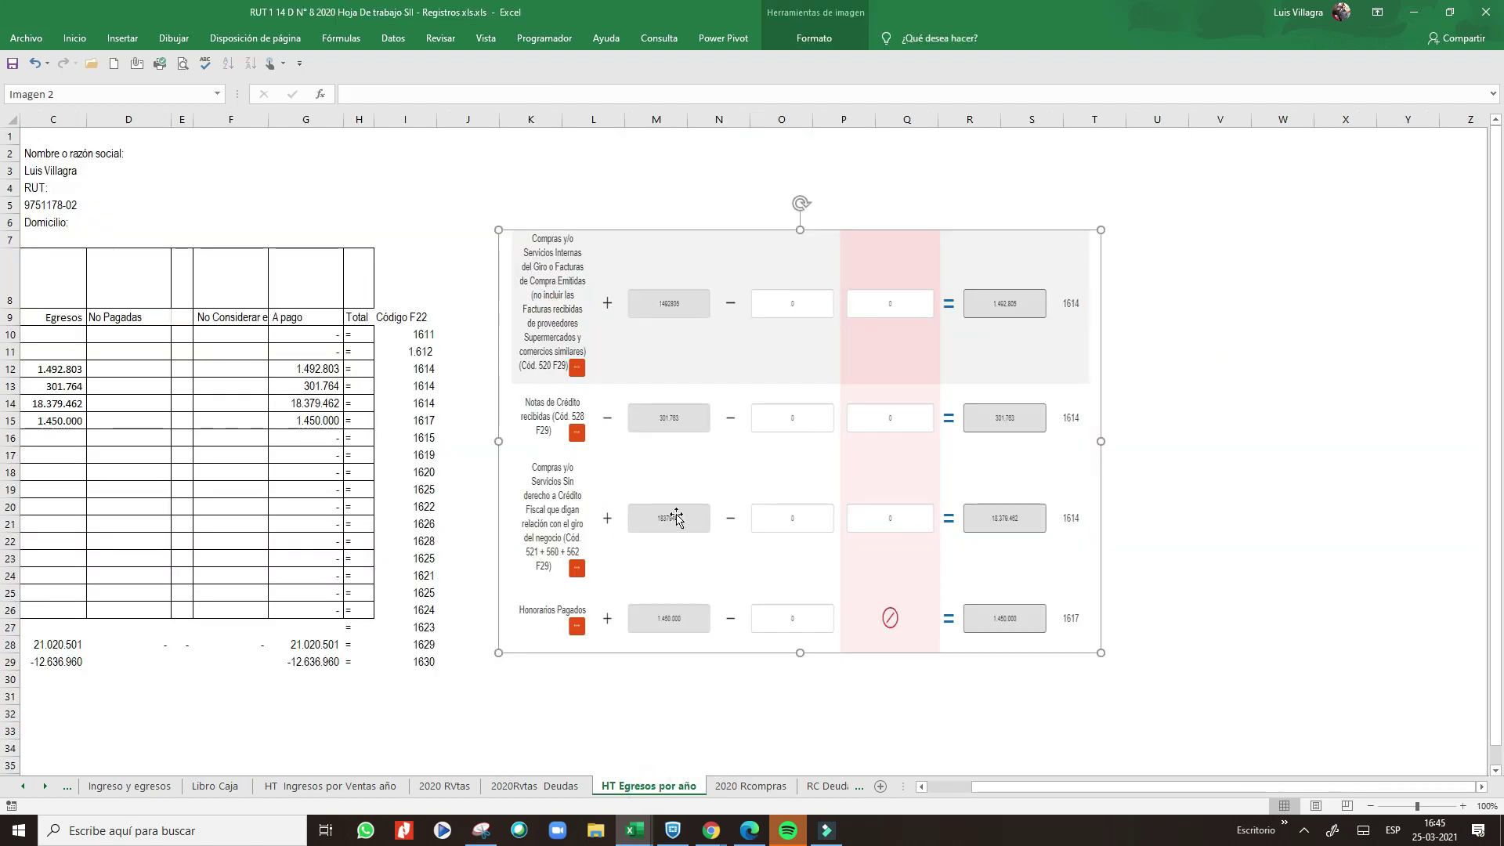
left_click(751, 785)
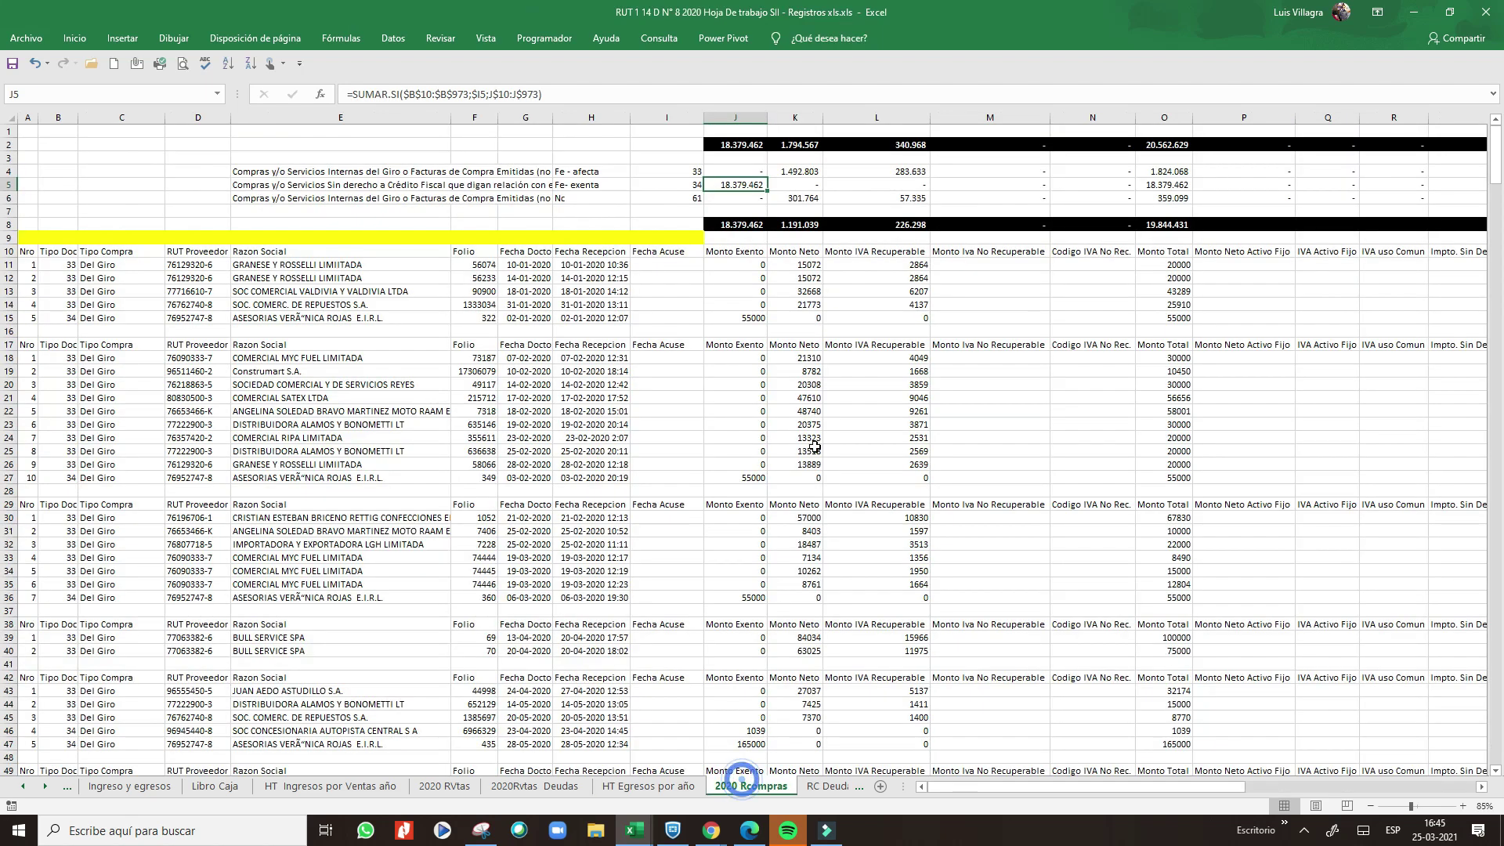
left_click(681, 199)
left_click(806, 198)
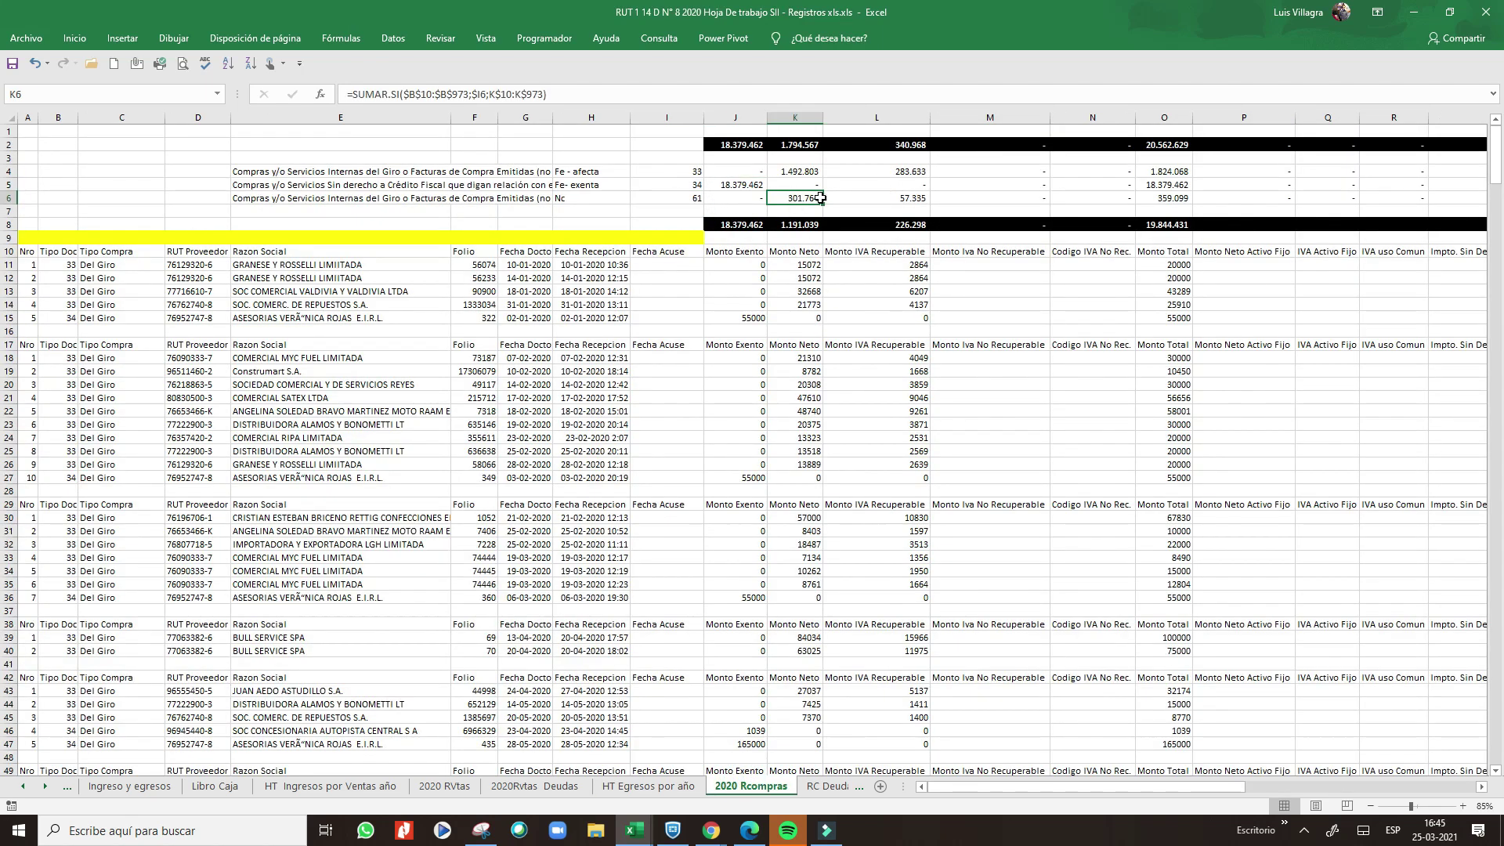
scroll(93, 642, "down", 10)
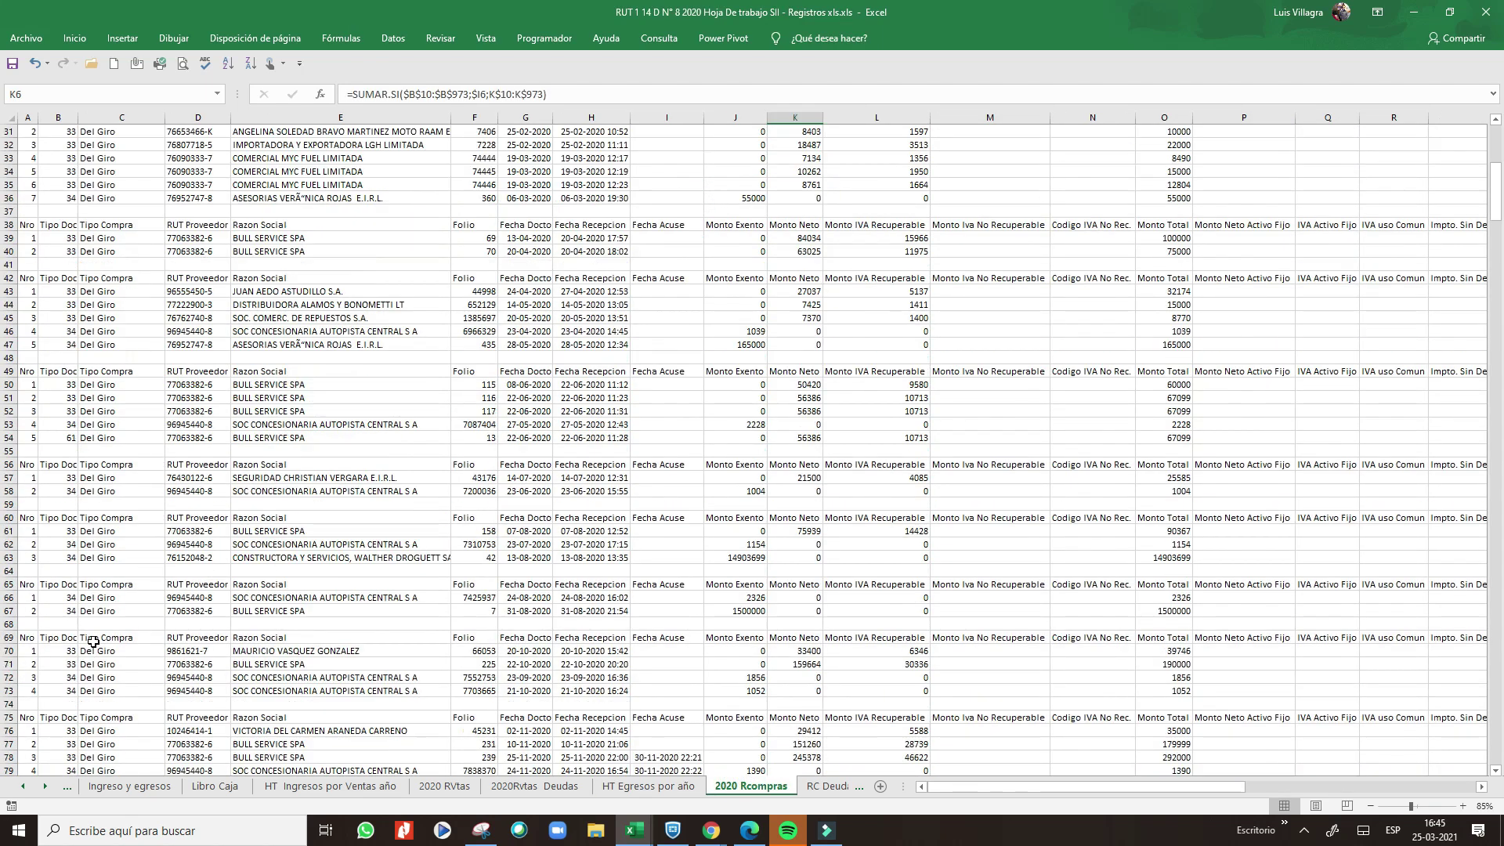
left_click(126, 419)
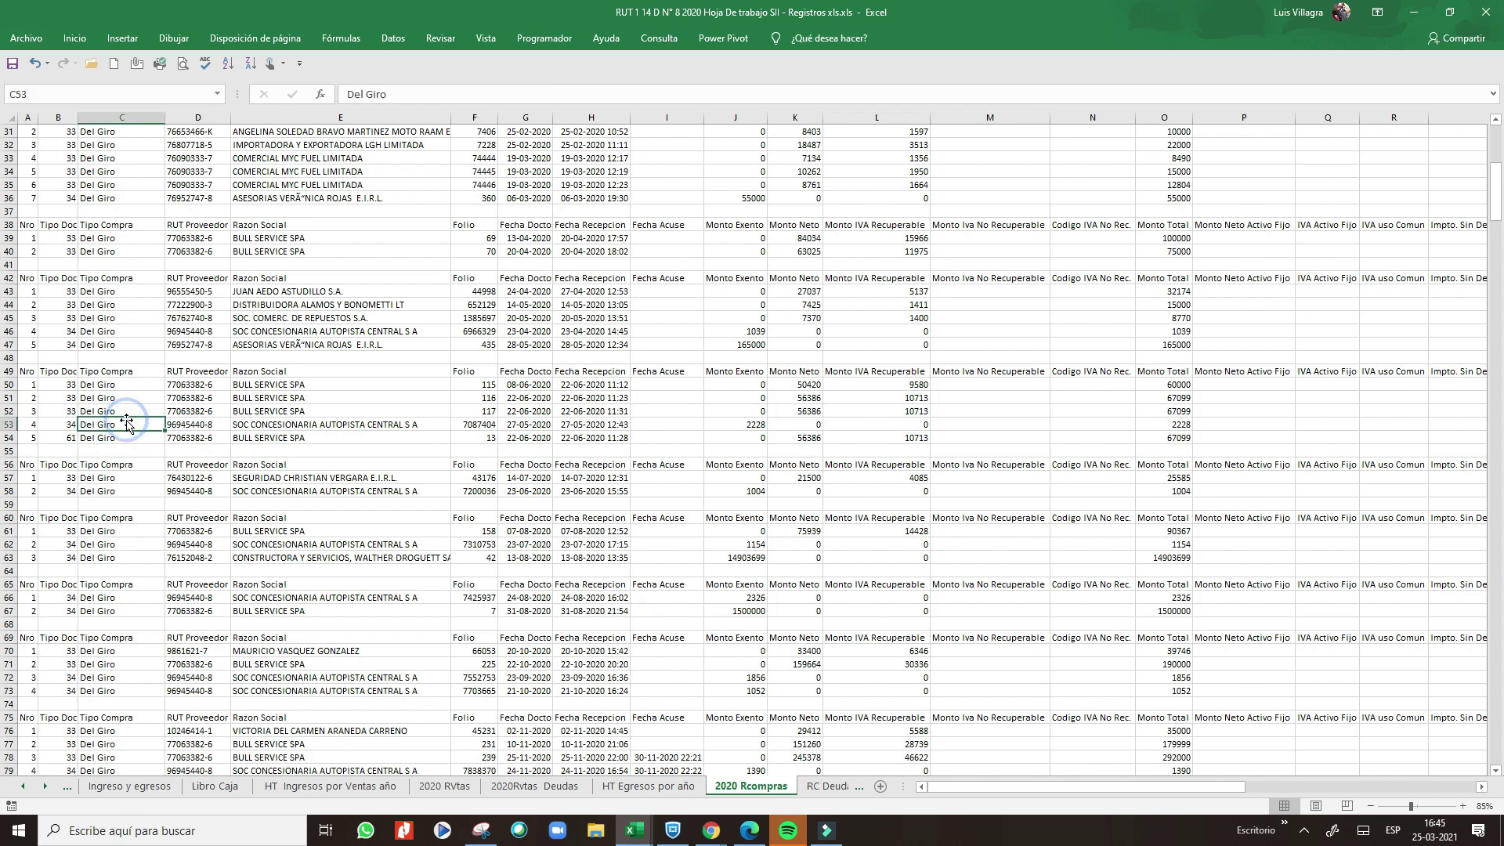
key("Down")
key("Down")
key("Down")
key("Down")
key("Down")
key("Down")
key("Down")
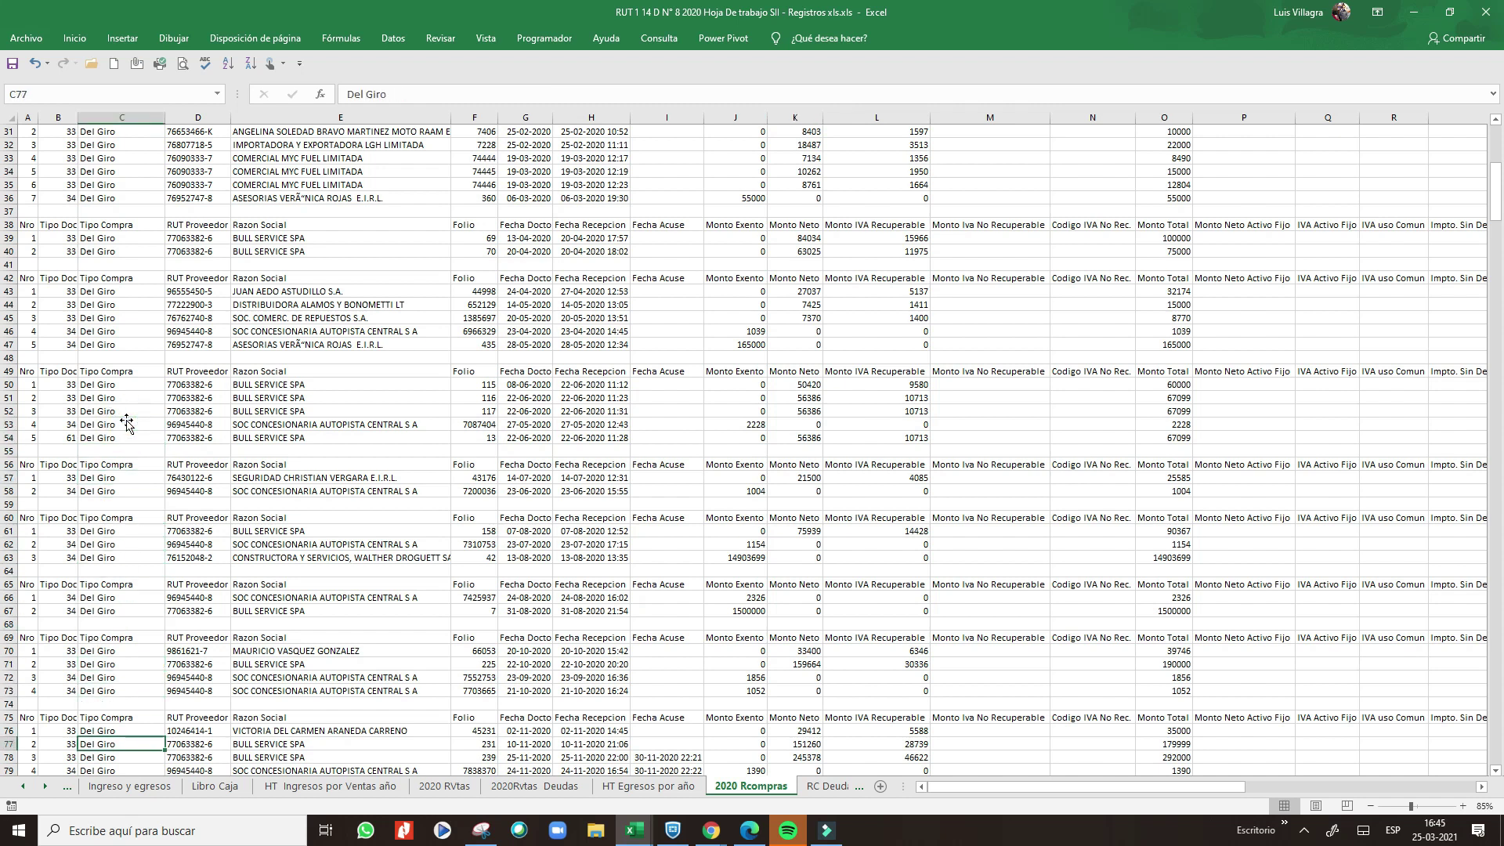
key("Down")
key("Down")
key("Down")
key("Down")
key("Down")
key("Down")
key("Down")
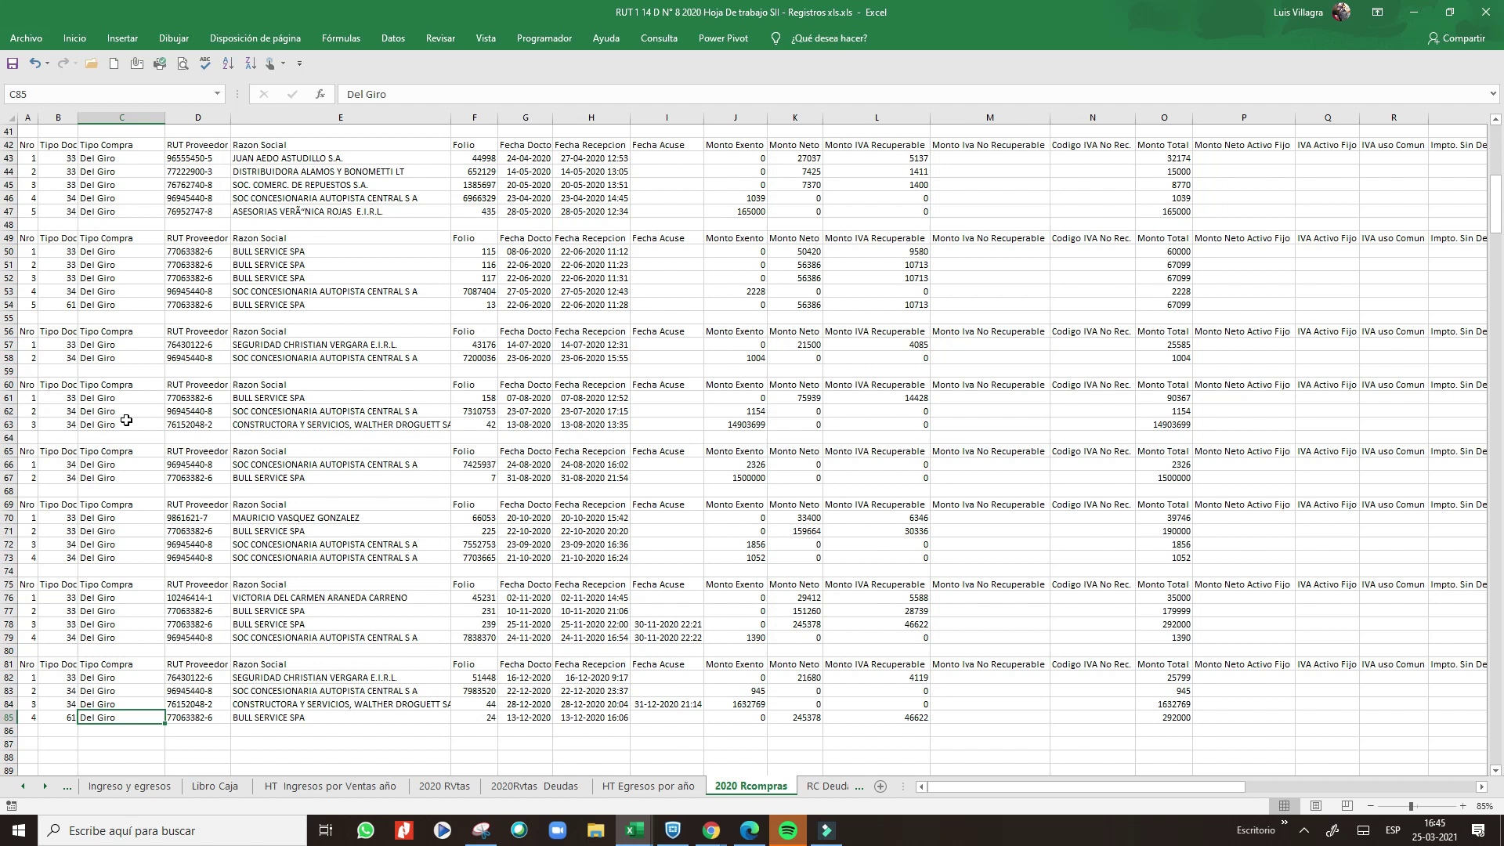
scroll(126, 420, "up", 13)
scroll(127, 420, "down", 3)
scroll(127, 420, "up", 3)
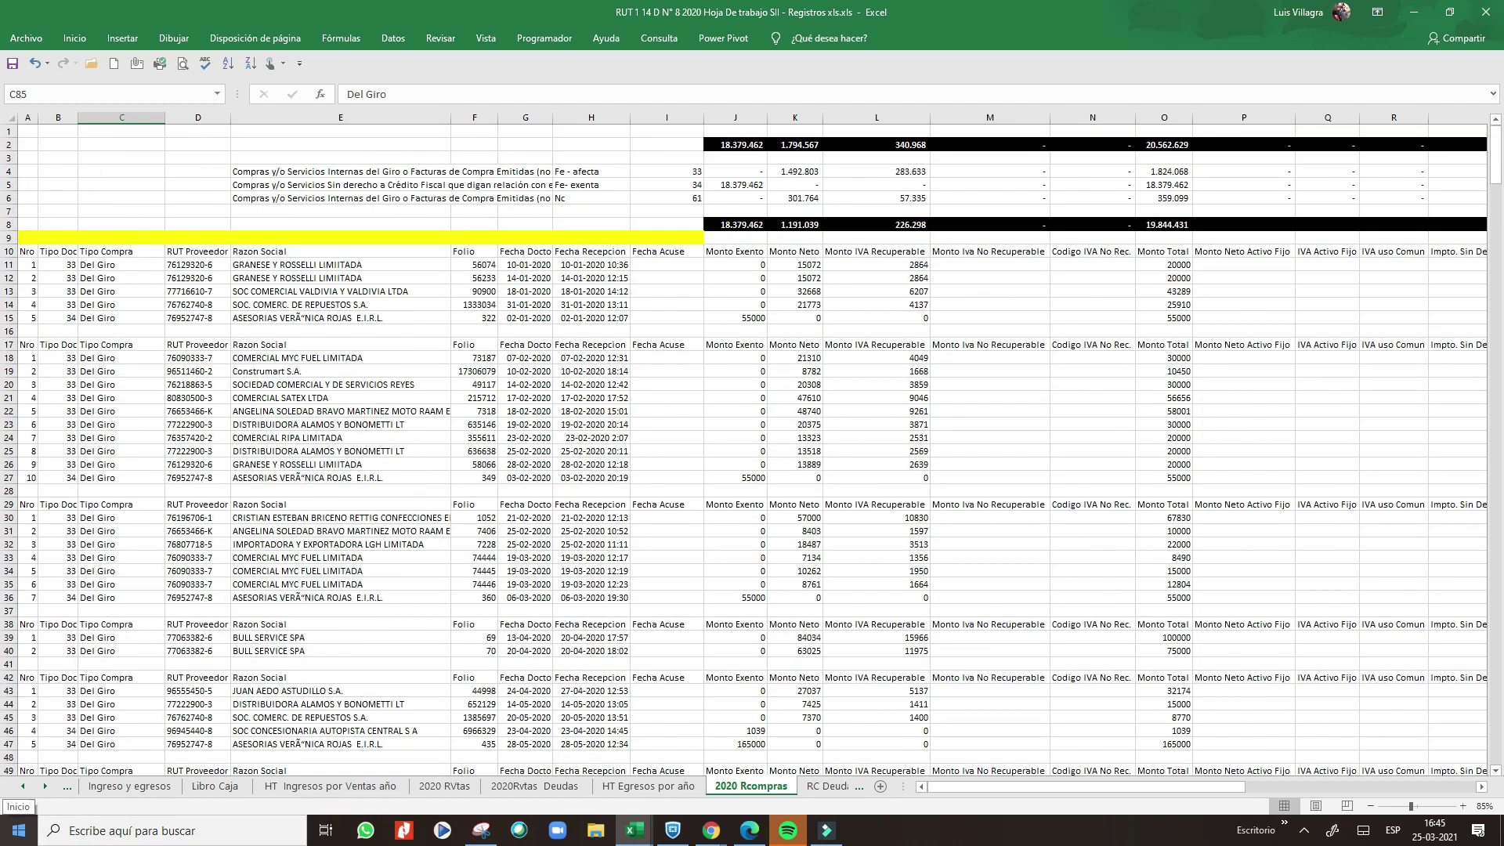
- Move the reference image lower-left on the HT Egresos por año sheet
left_click(626, 786)
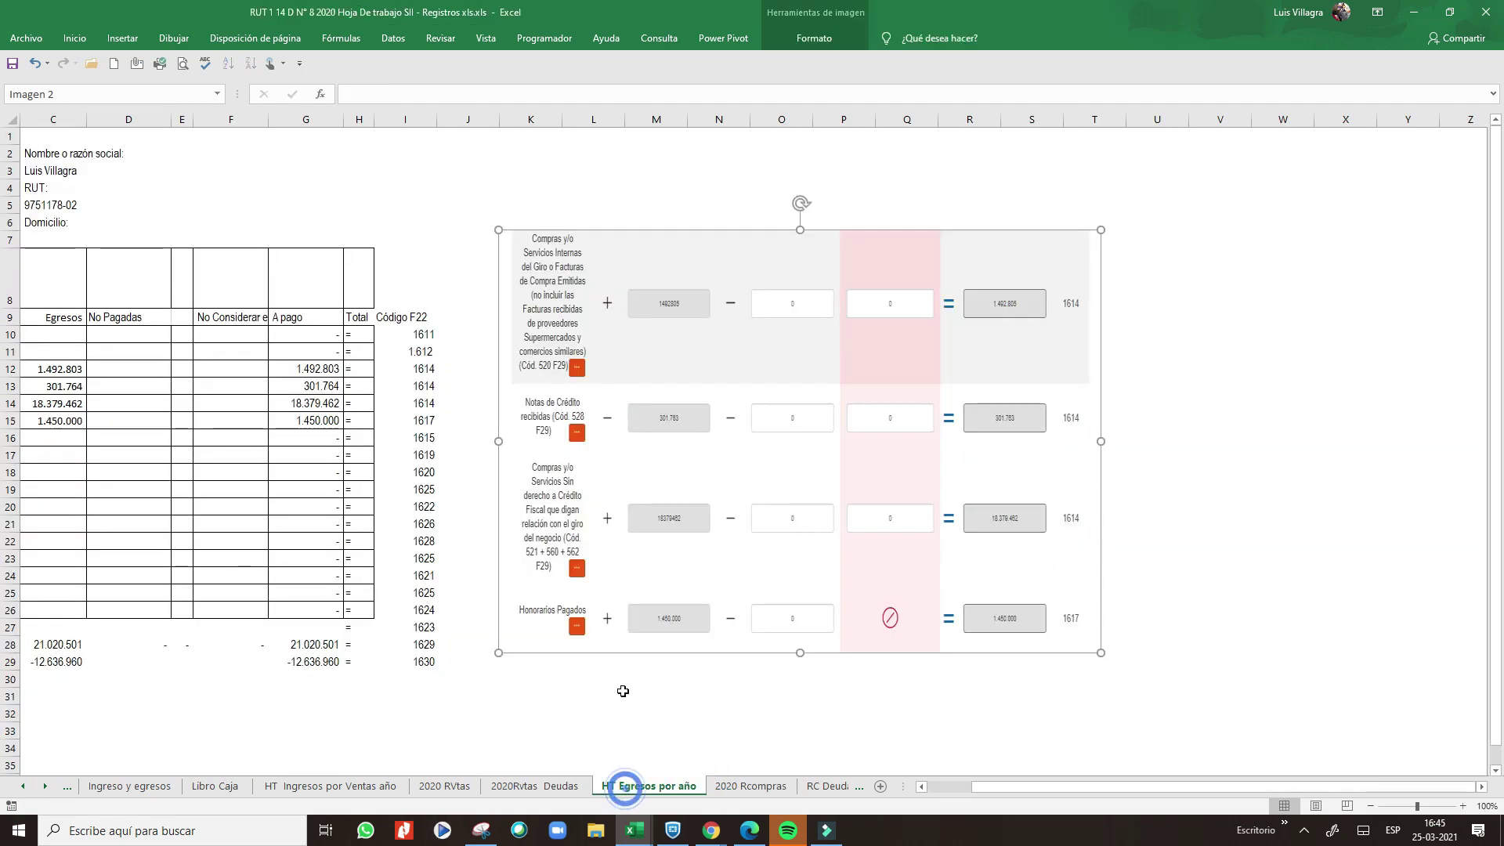
left_click_drag(1011, 787, 910, 784)
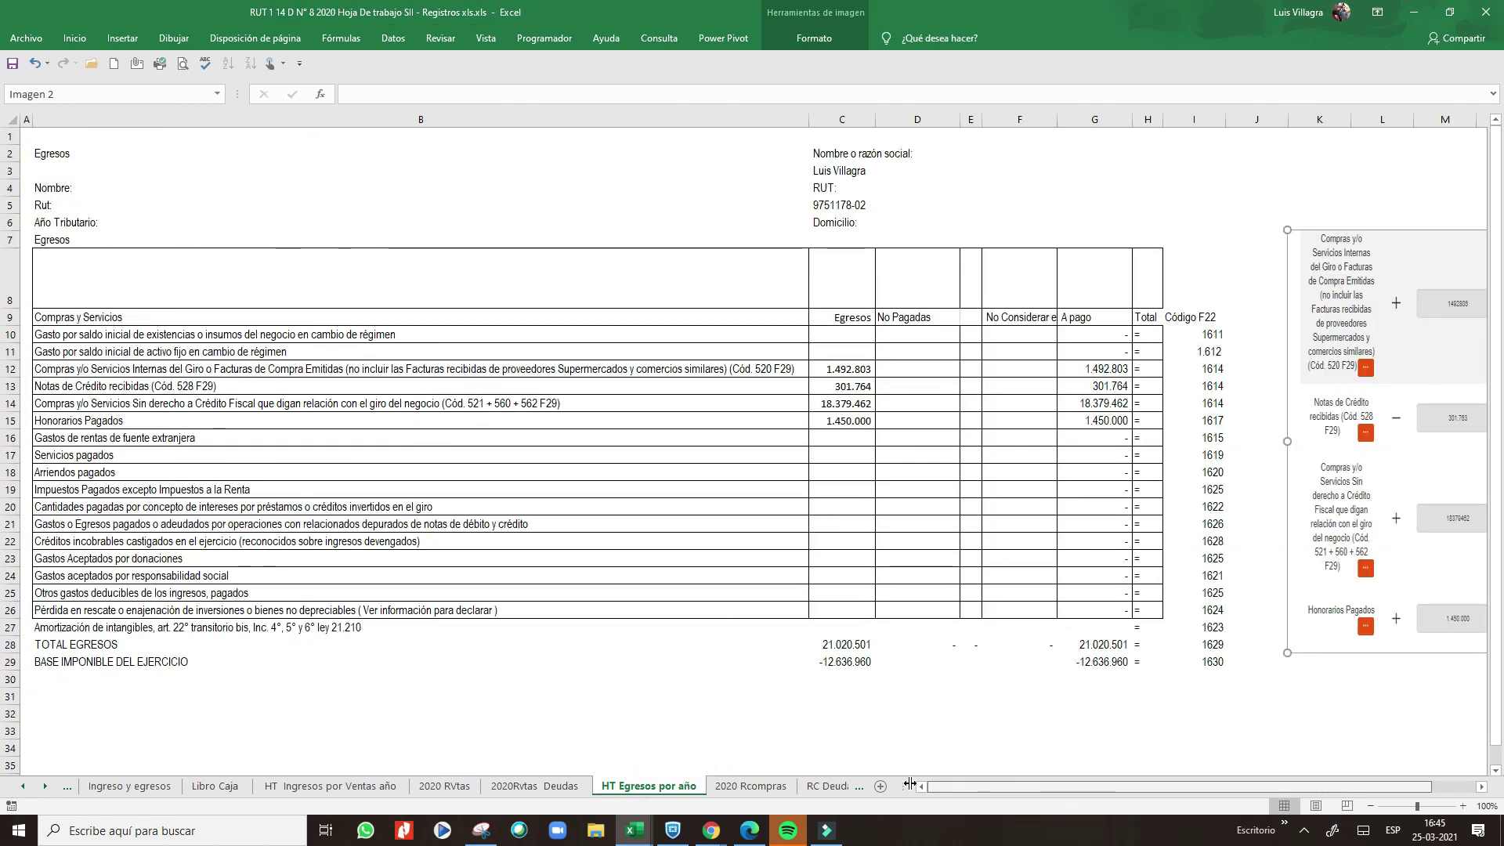
mouse_move(1448, 244)
left_mouse_down()
mouse_move(1328, 409)
mouse_move(227, 474)
left_mouse_up()
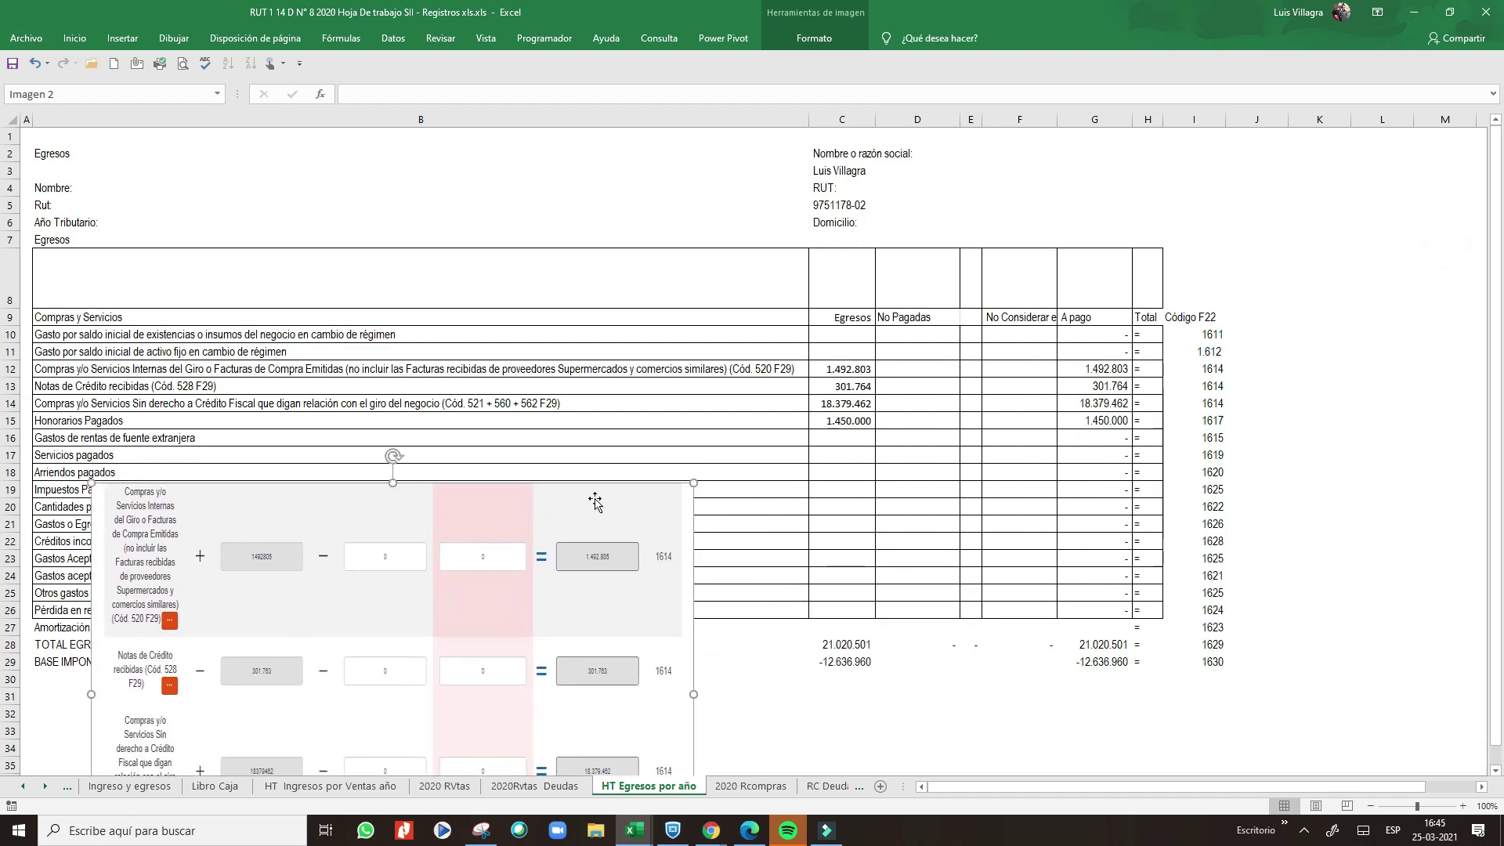
- Check the C12–C15 links, including the 1.450.000 Honorarios Pagados amount, against the Honorarios pagados sheet
left_click(840, 369)
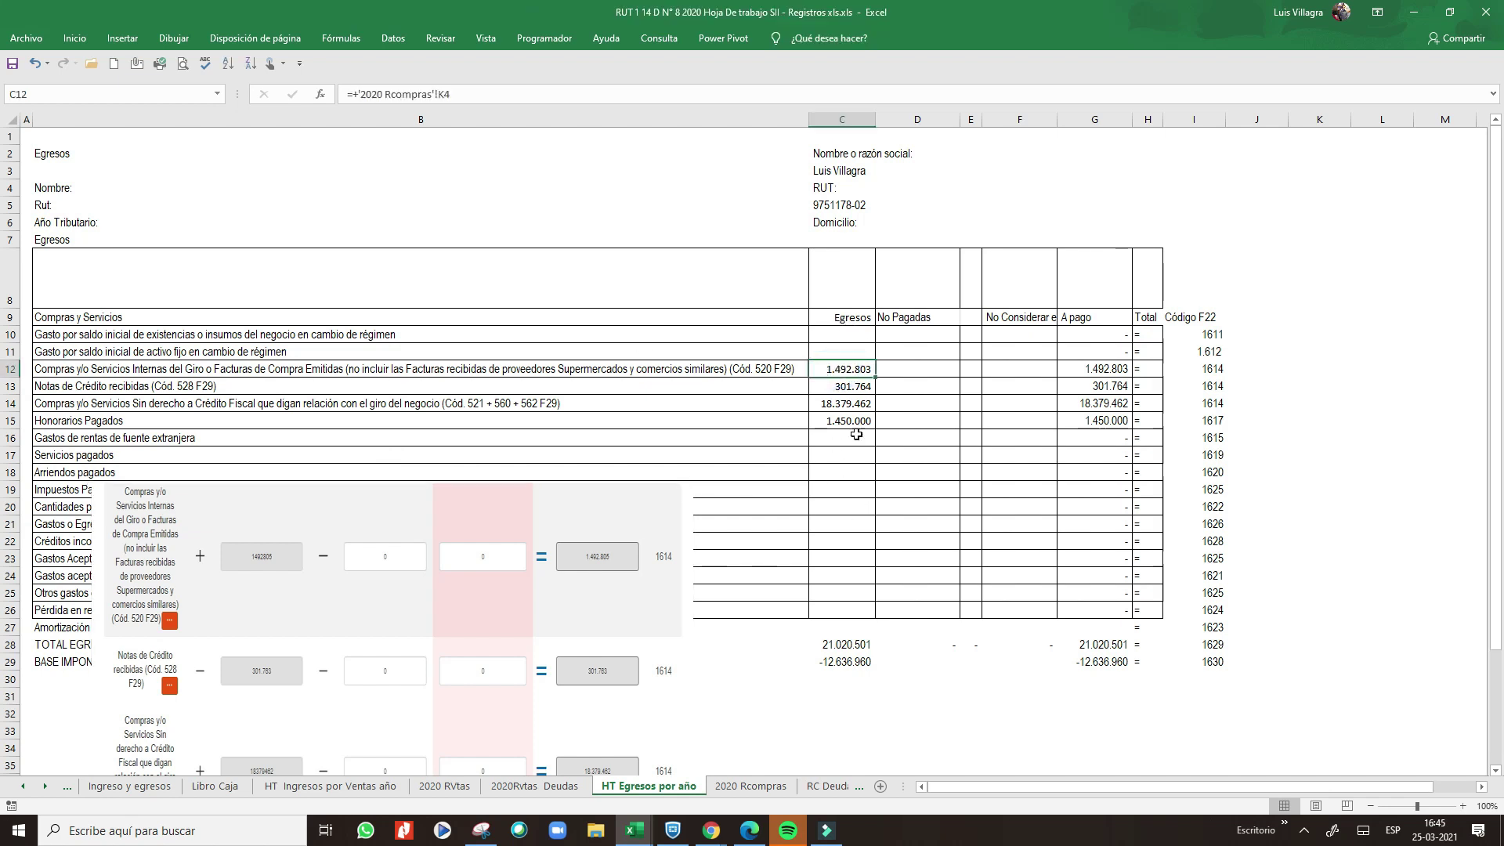
left_click(861, 389)
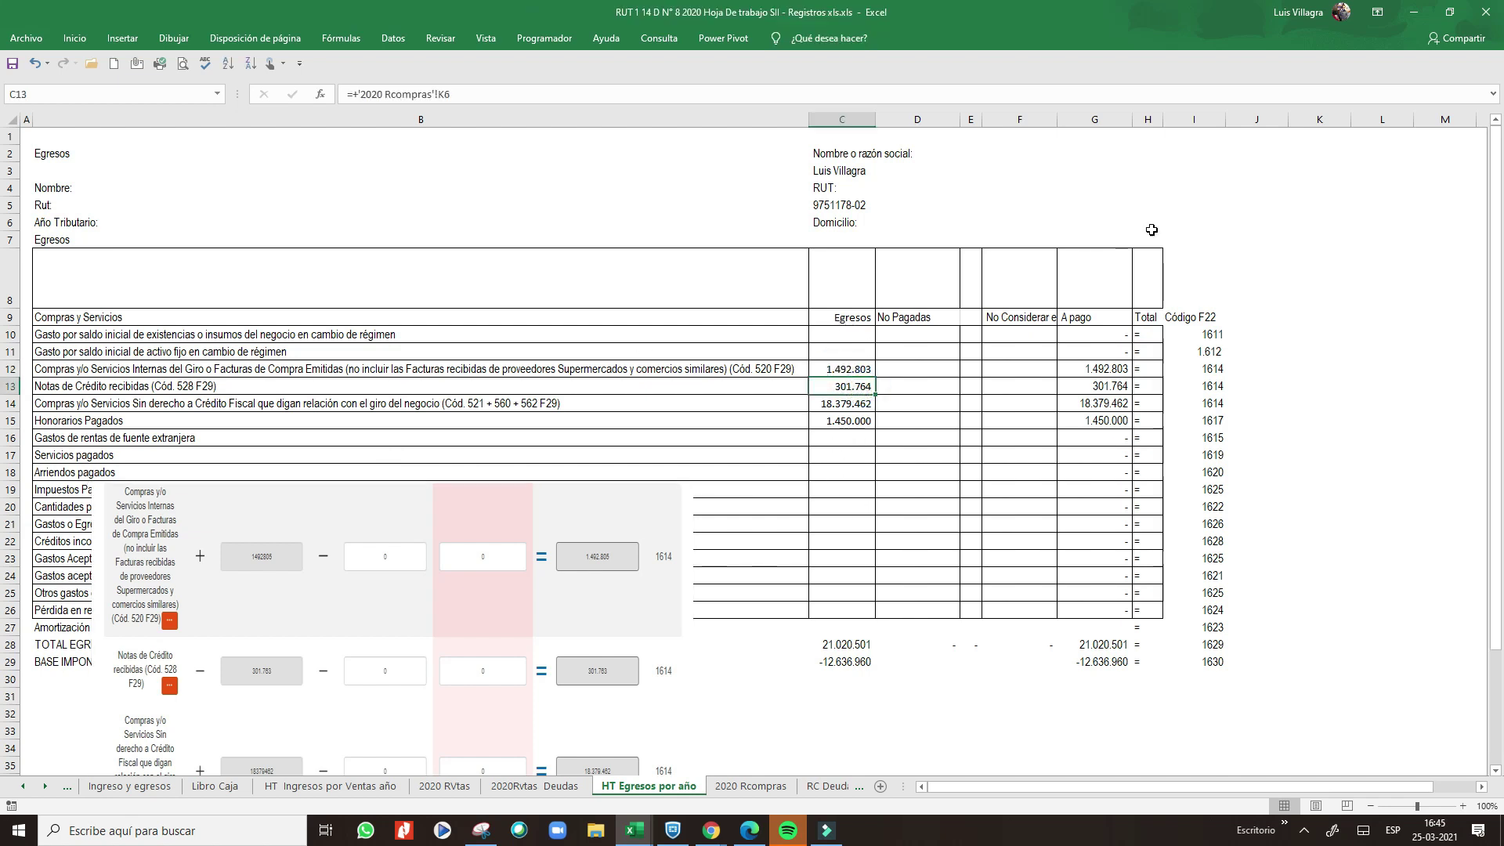
left_click(858, 404)
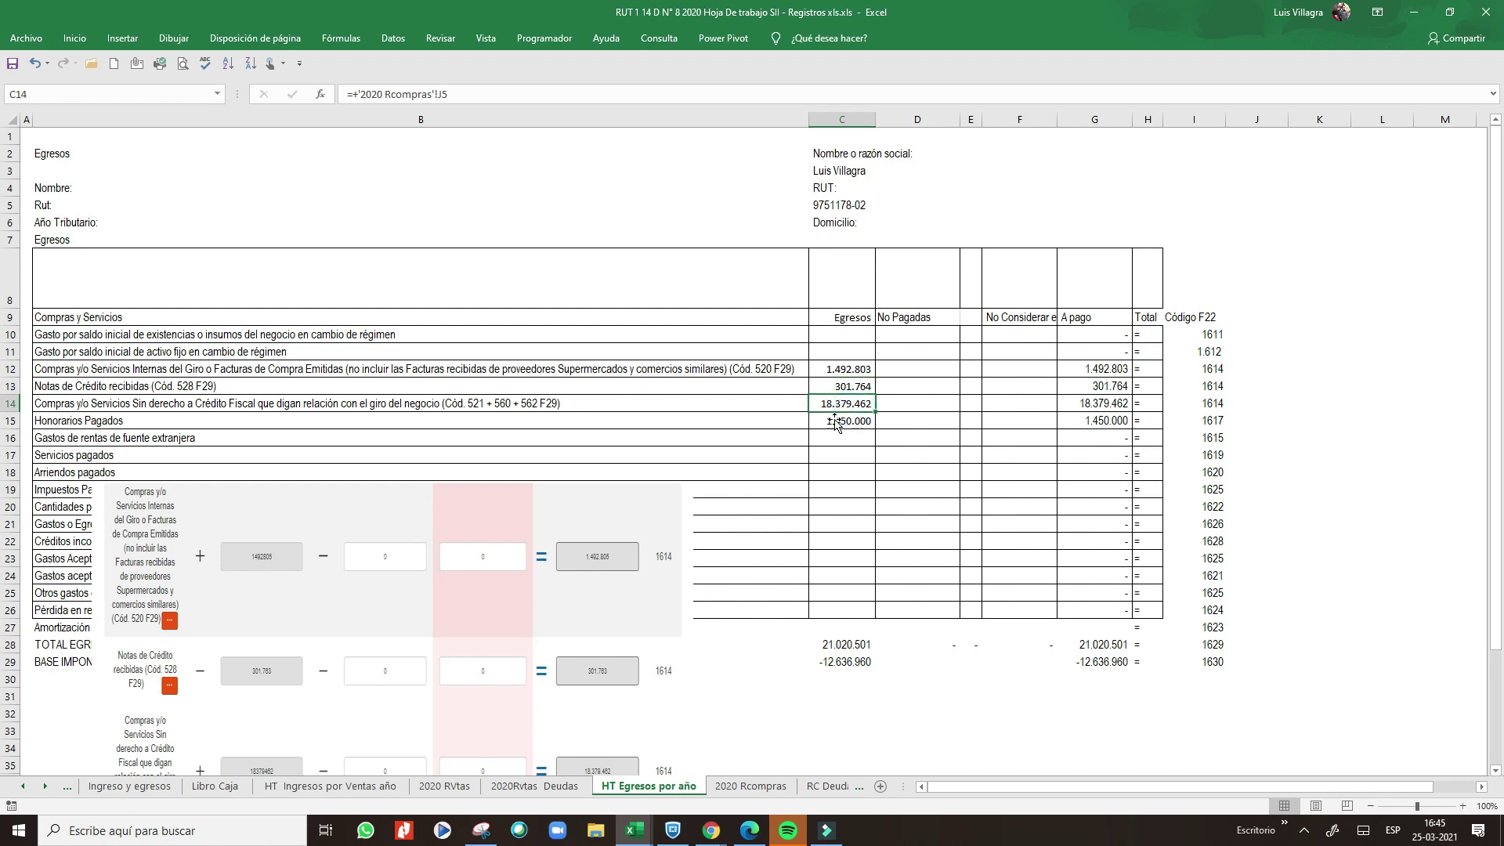
left_click(845, 420)
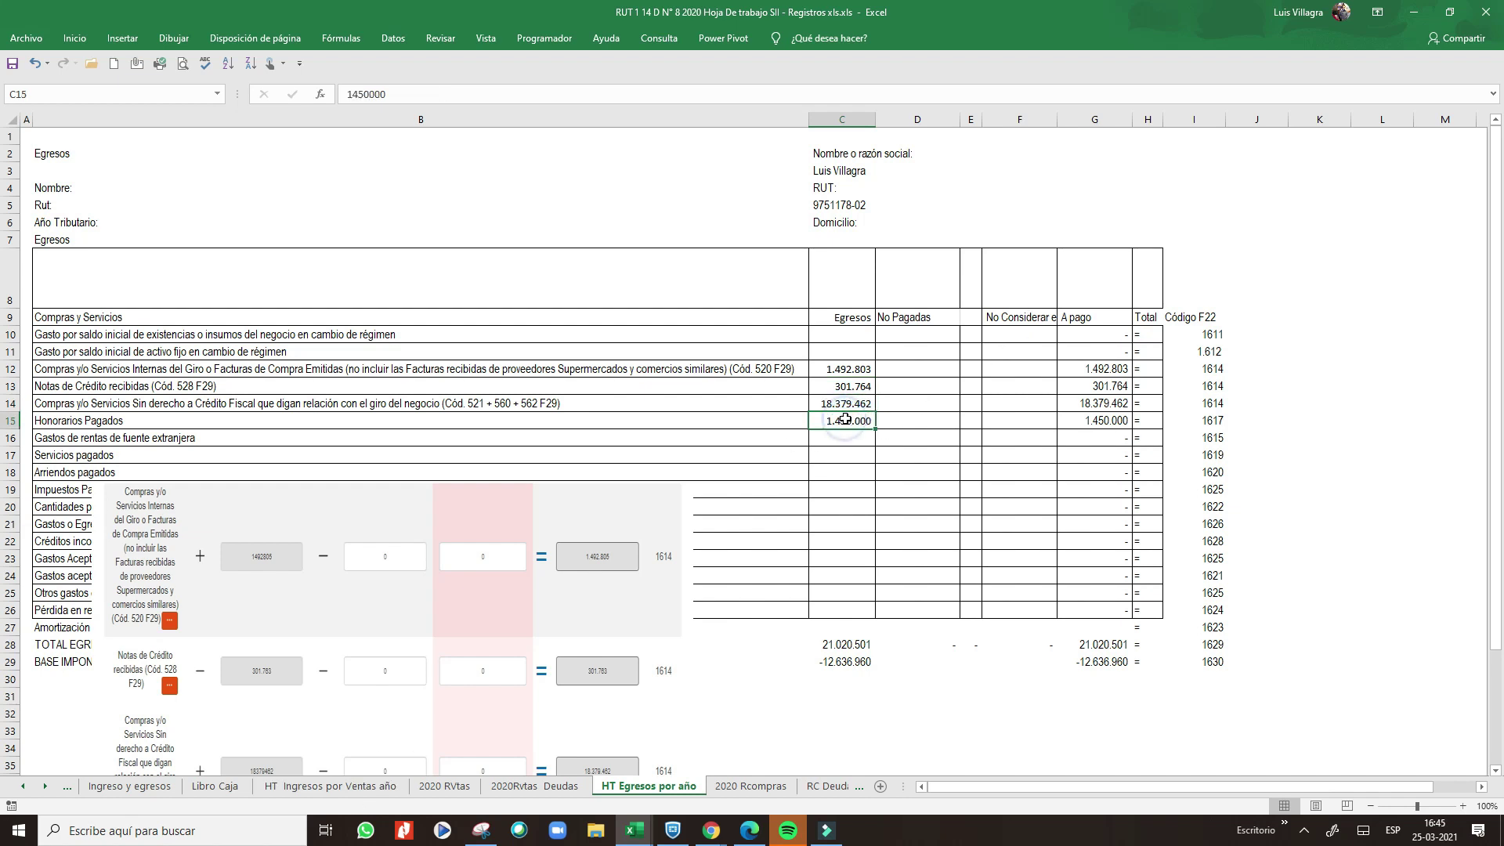
left_click(751, 786)
left_click(828, 787)
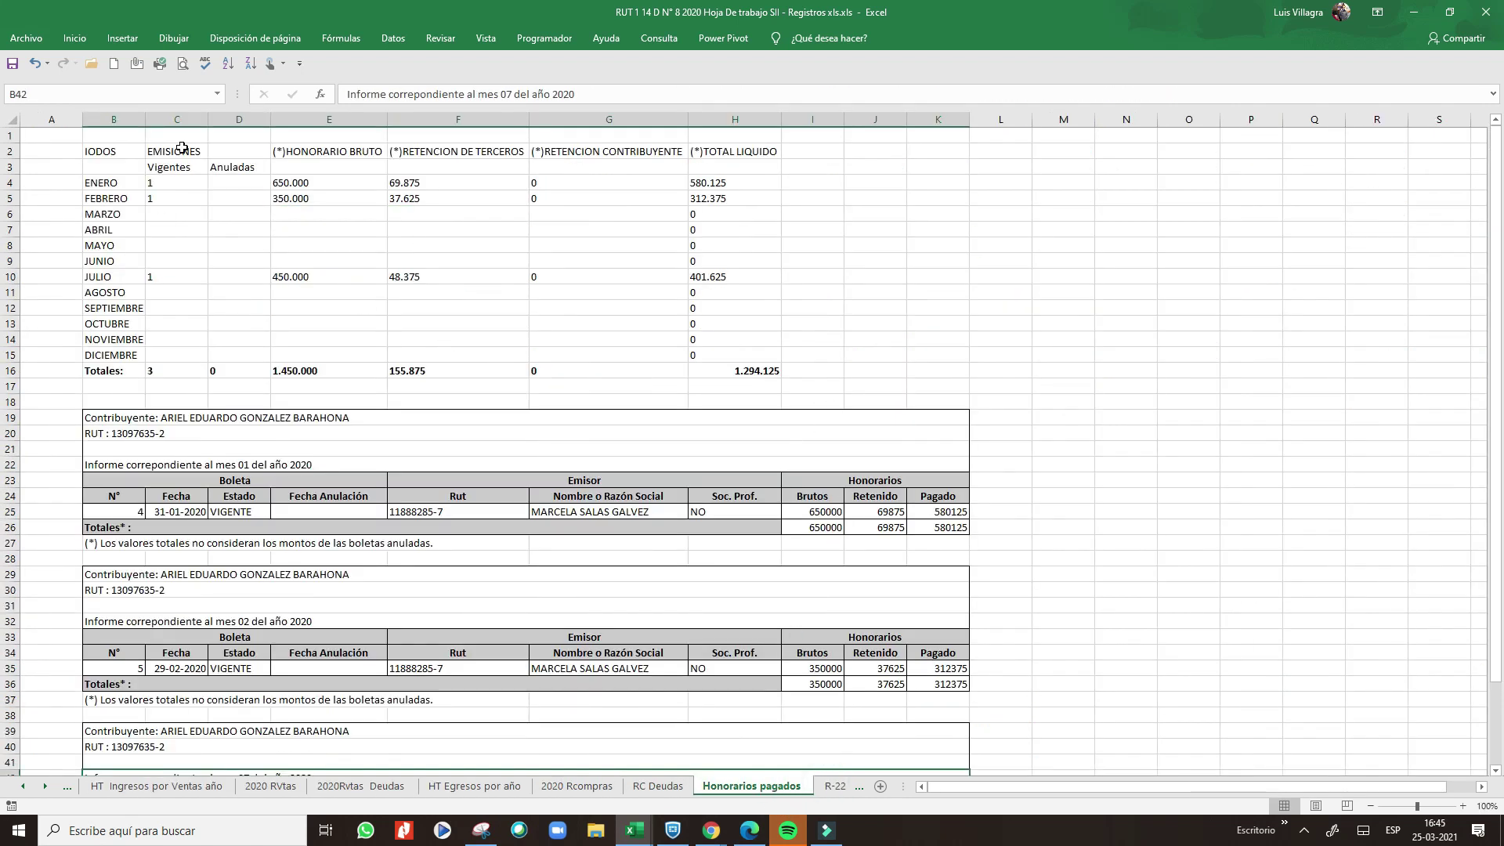
- Apply Todos los bordes to B2:H16 and verify the 1.450.000 gross total and July 450.000
left_click_drag(122, 144, 736, 372)
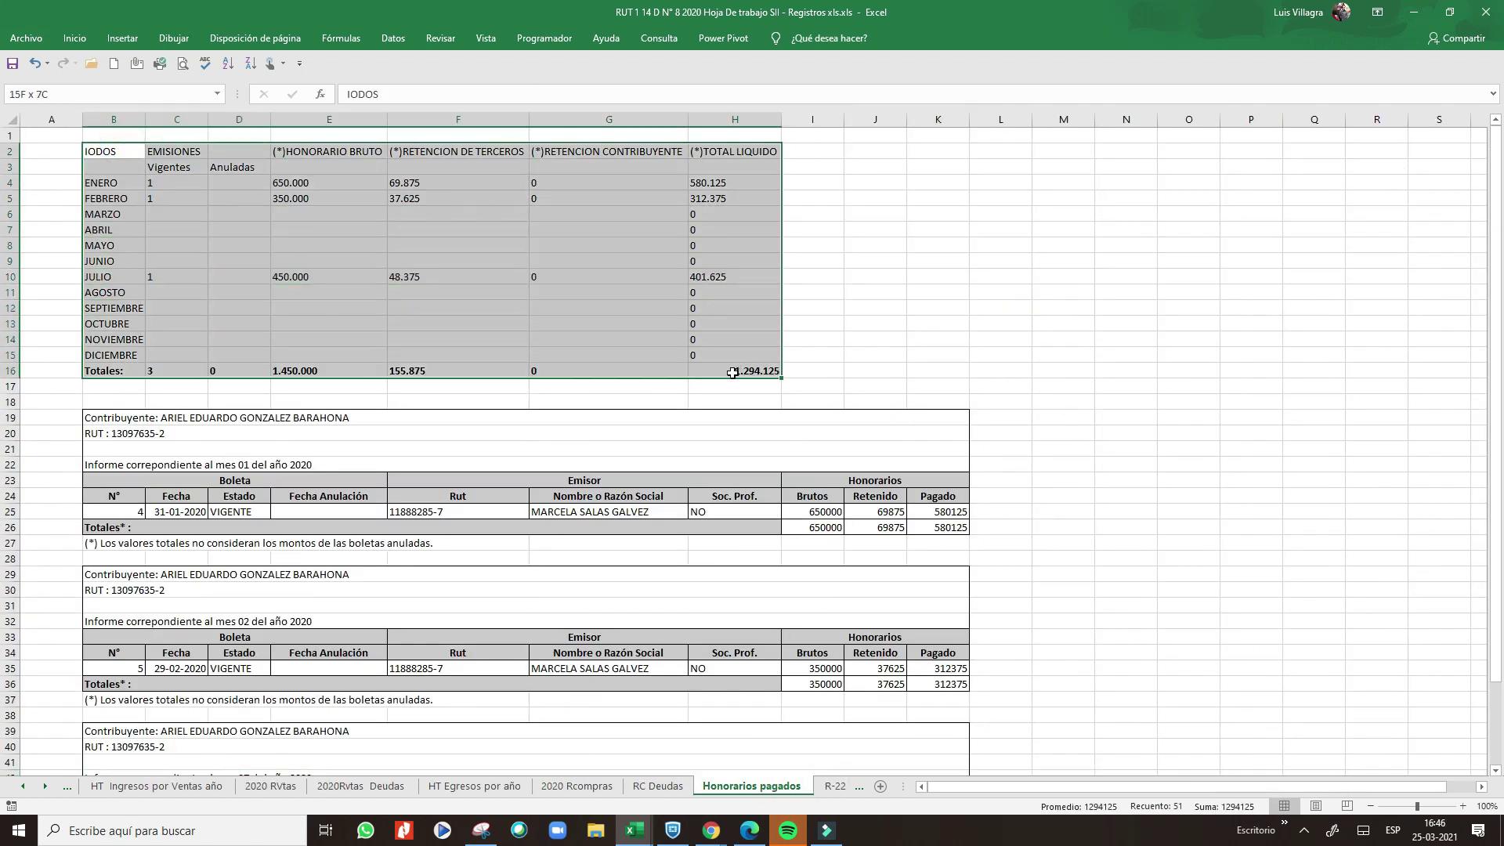
left_click(75, 38)
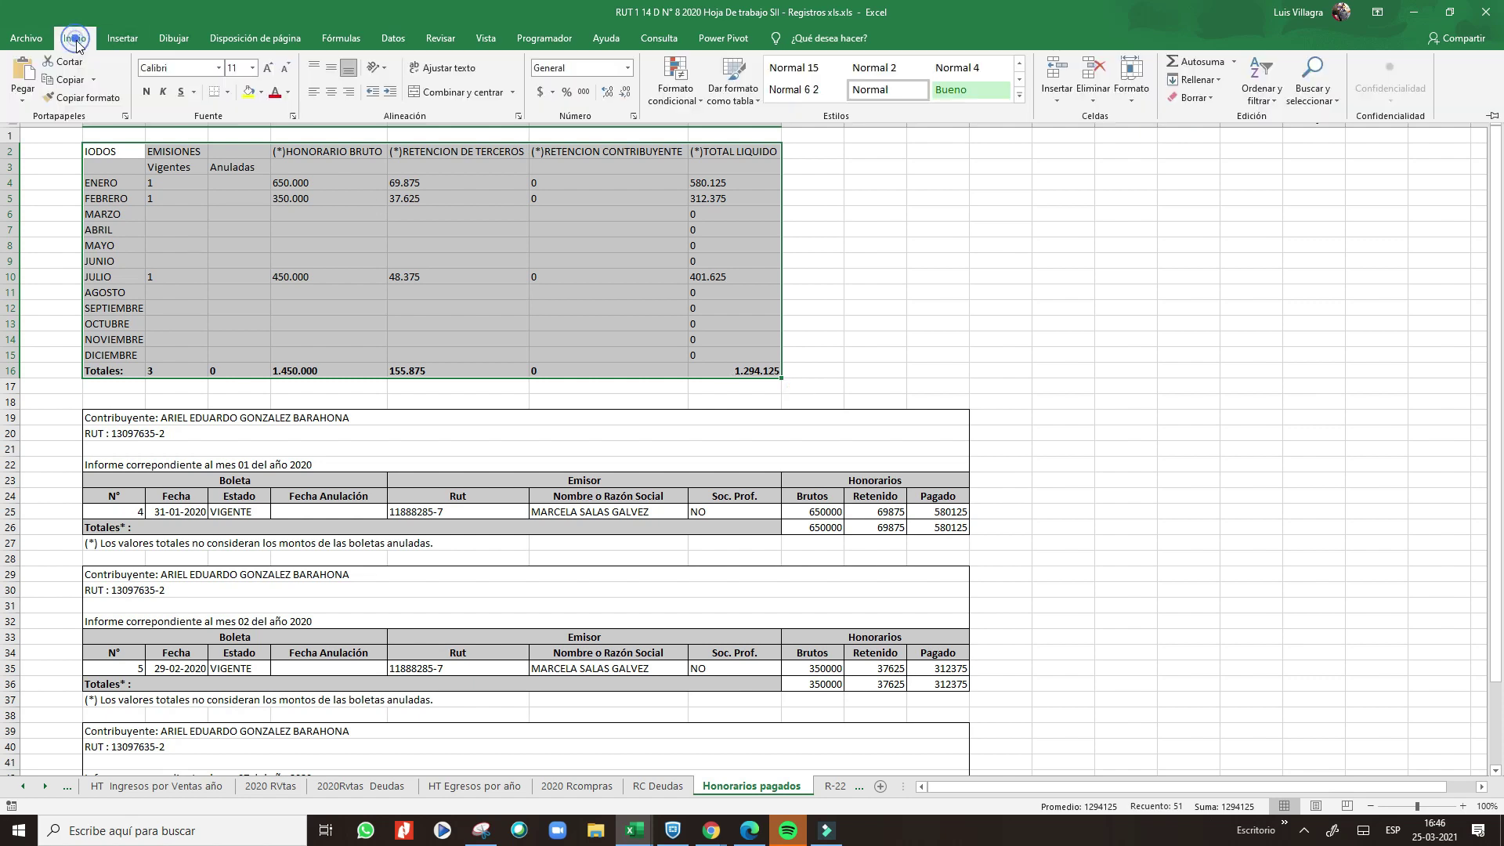
left_click(229, 96)
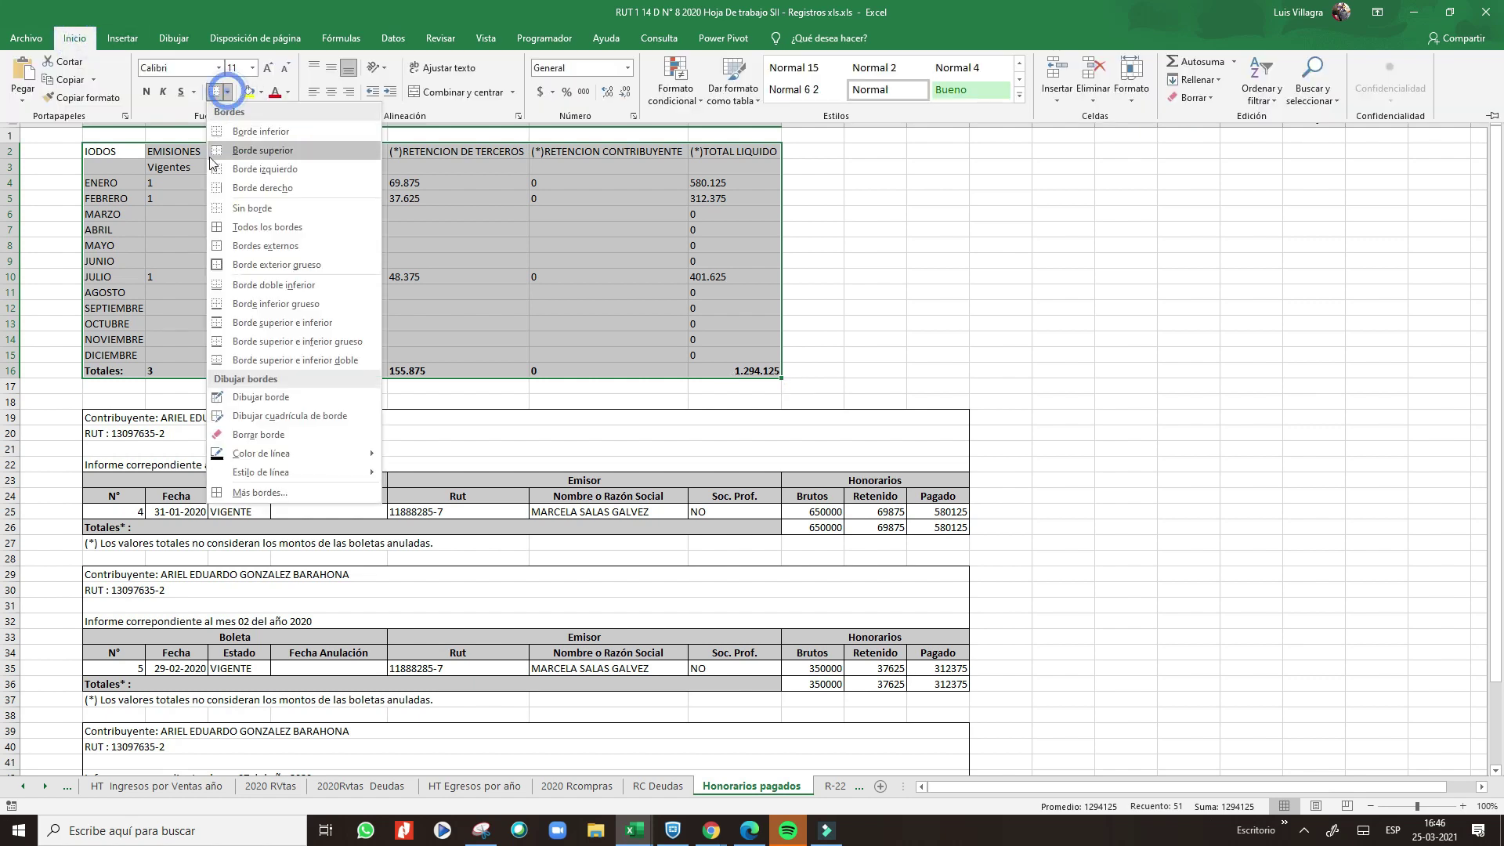
left_click(221, 224)
left_click(321, 371)
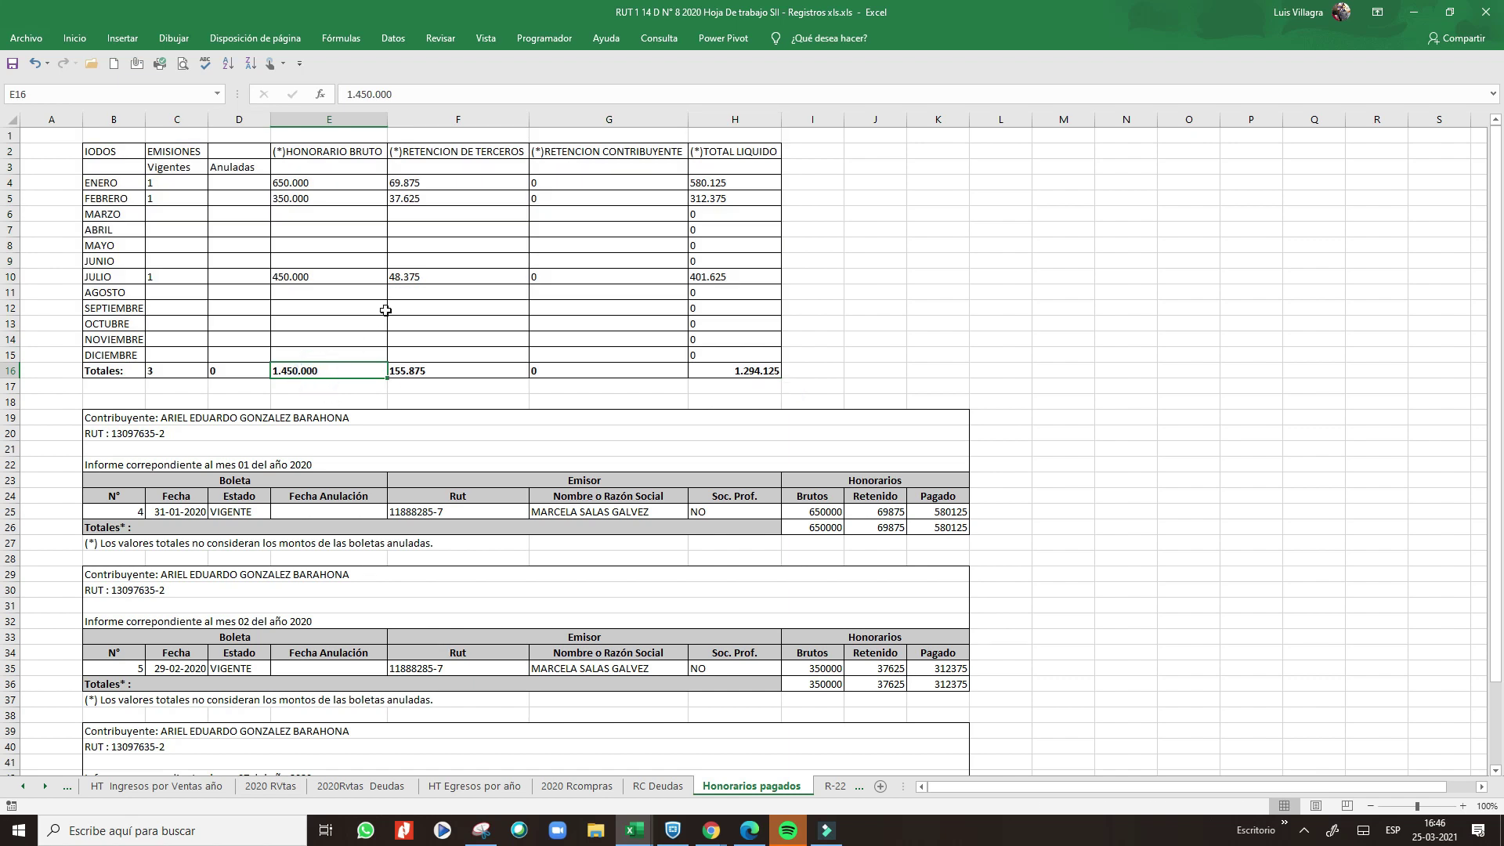
left_click(313, 183)
left_click(303, 274)
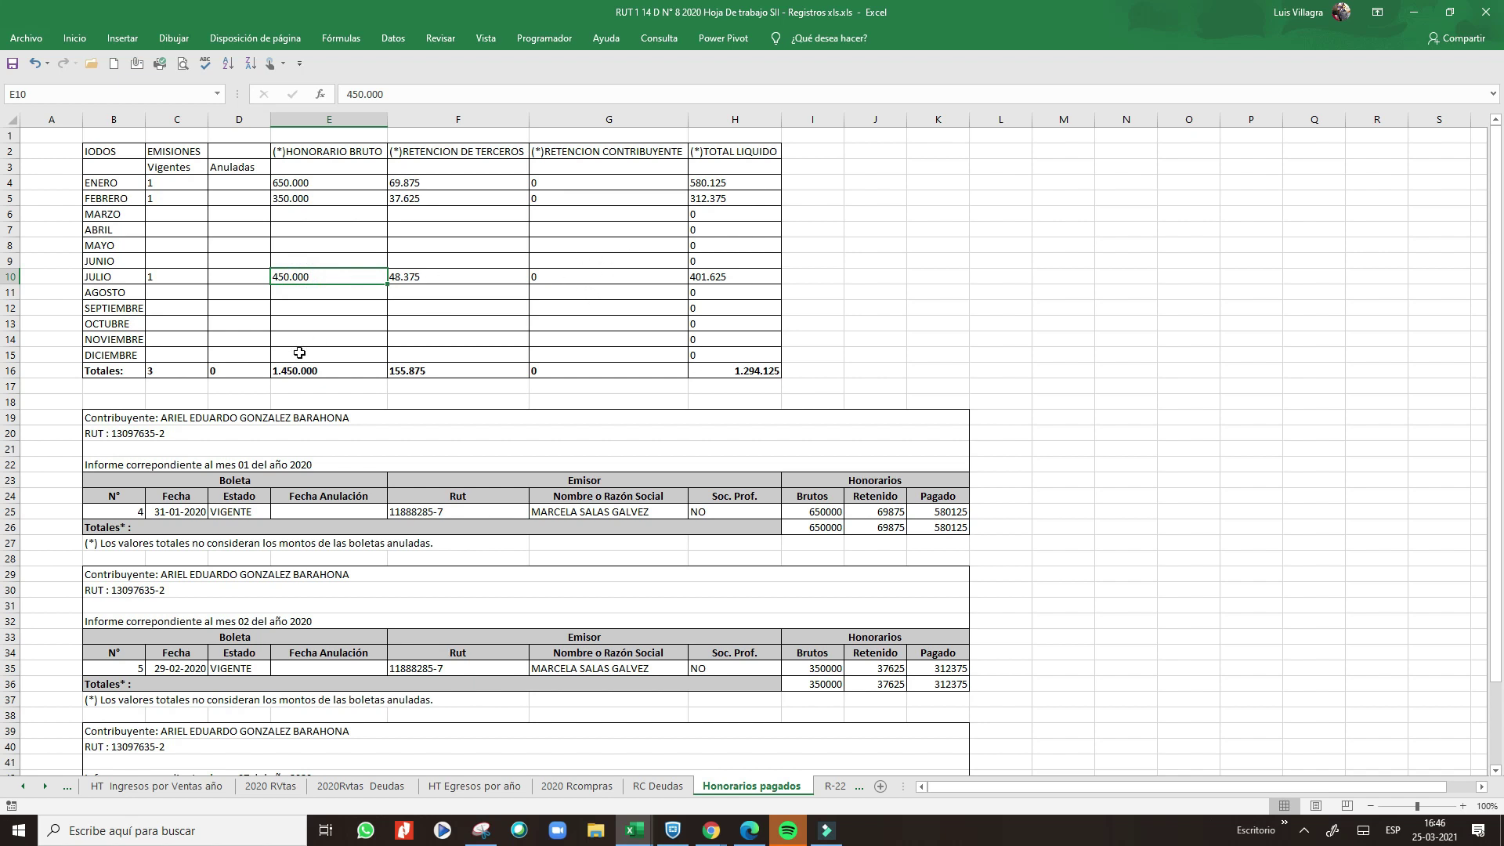
left_click(296, 275)
left_click(294, 182)
left_click(294, 199)
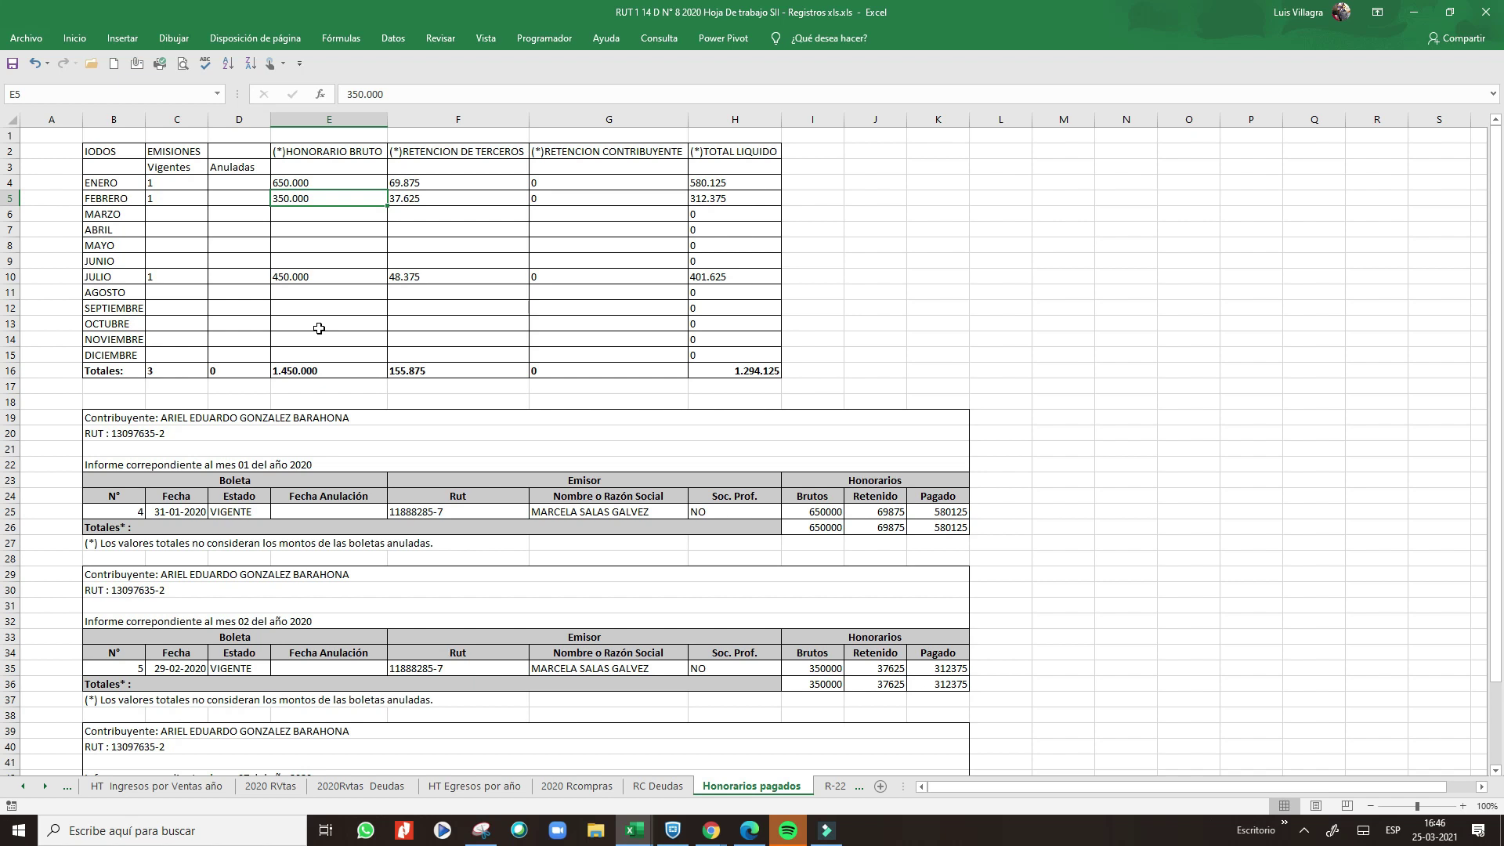
left_click(314, 279)
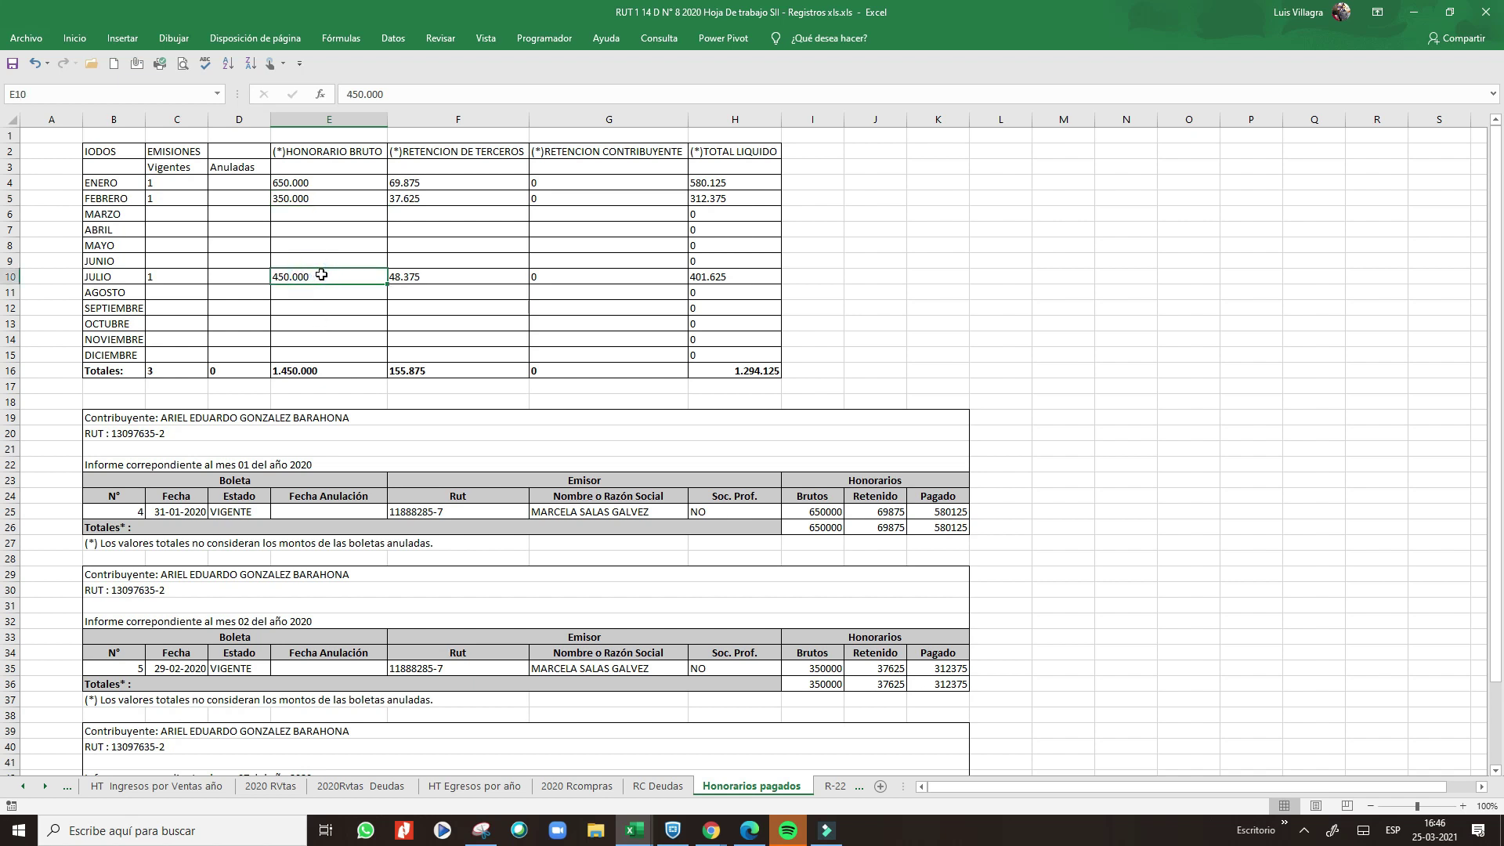
left_click(734, 368)
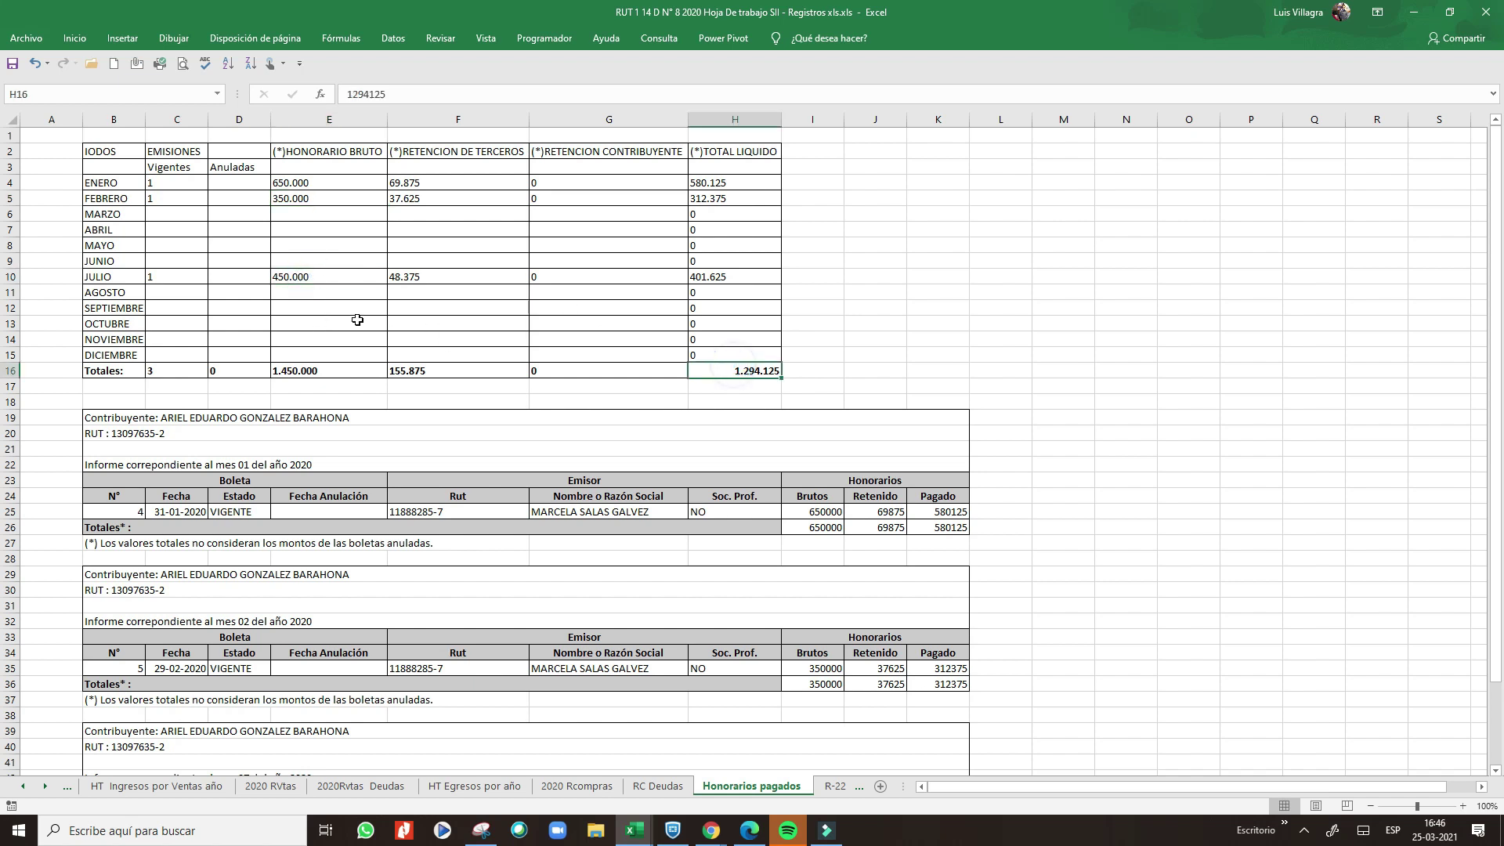
left_click(302, 282)
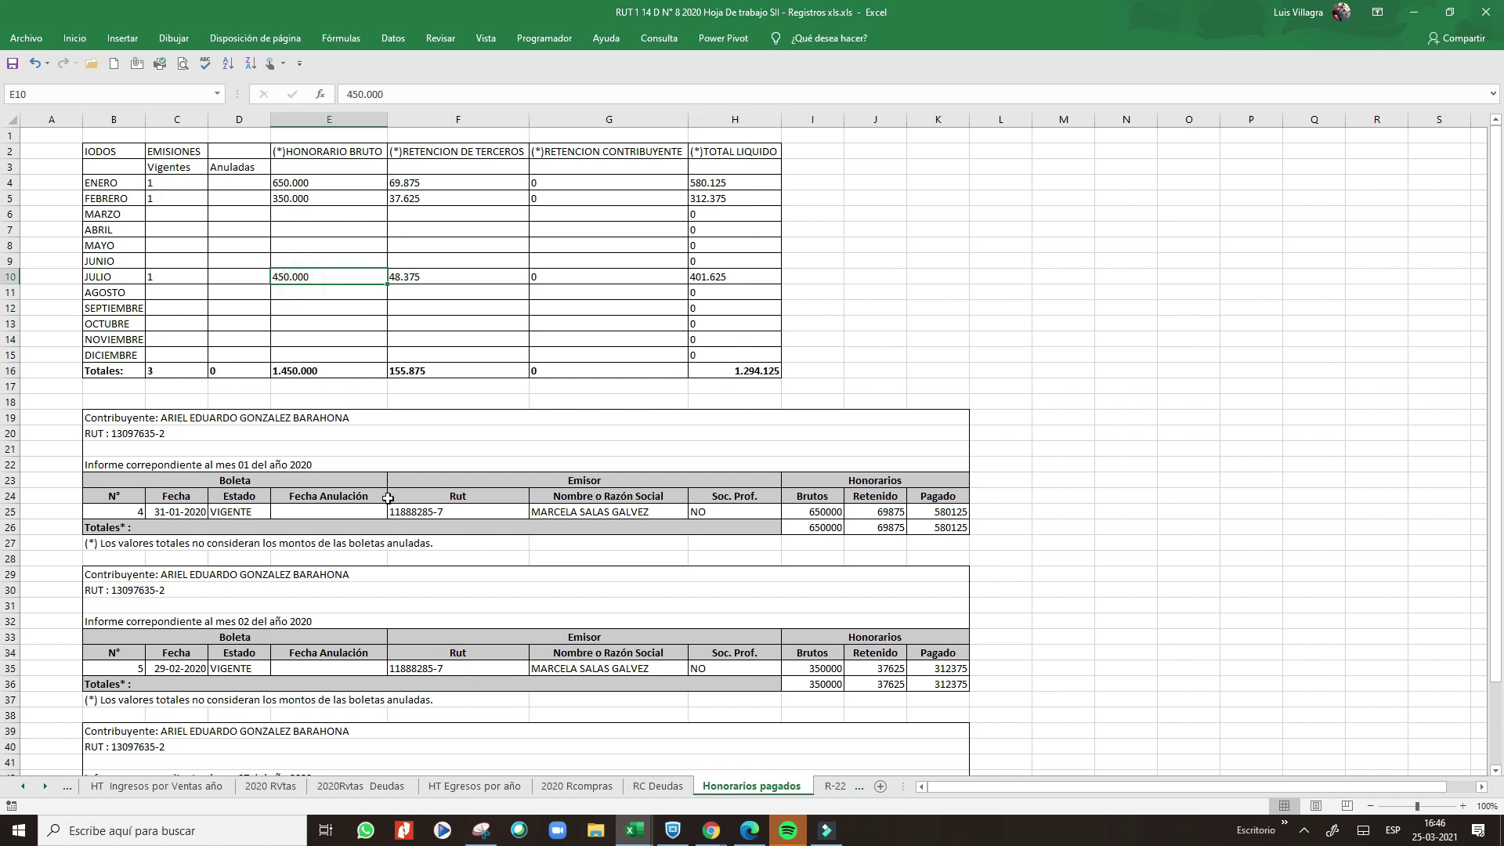
left_click(303, 372)
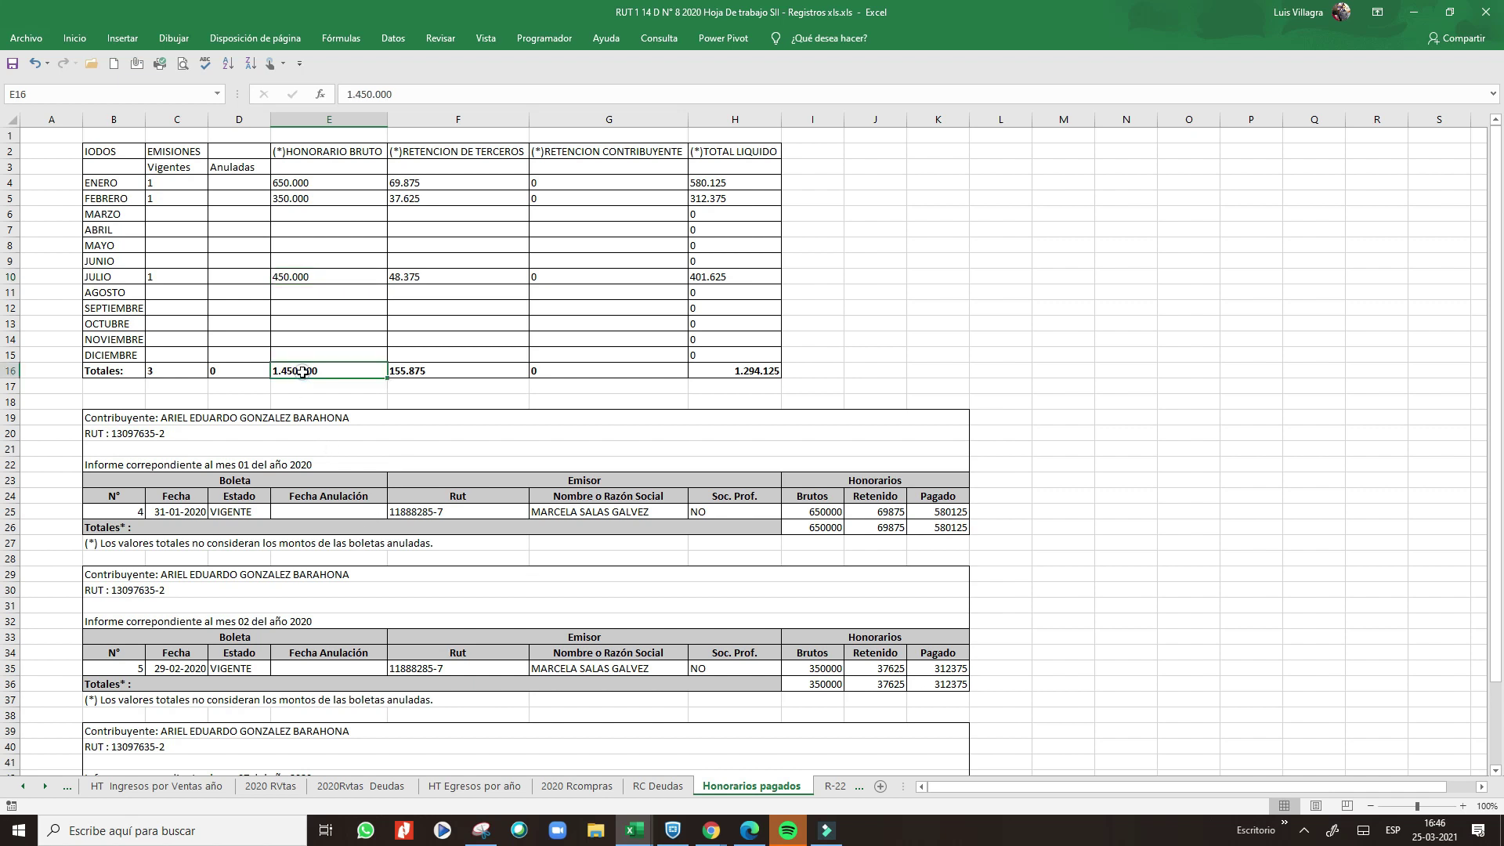
left_click(467, 787)
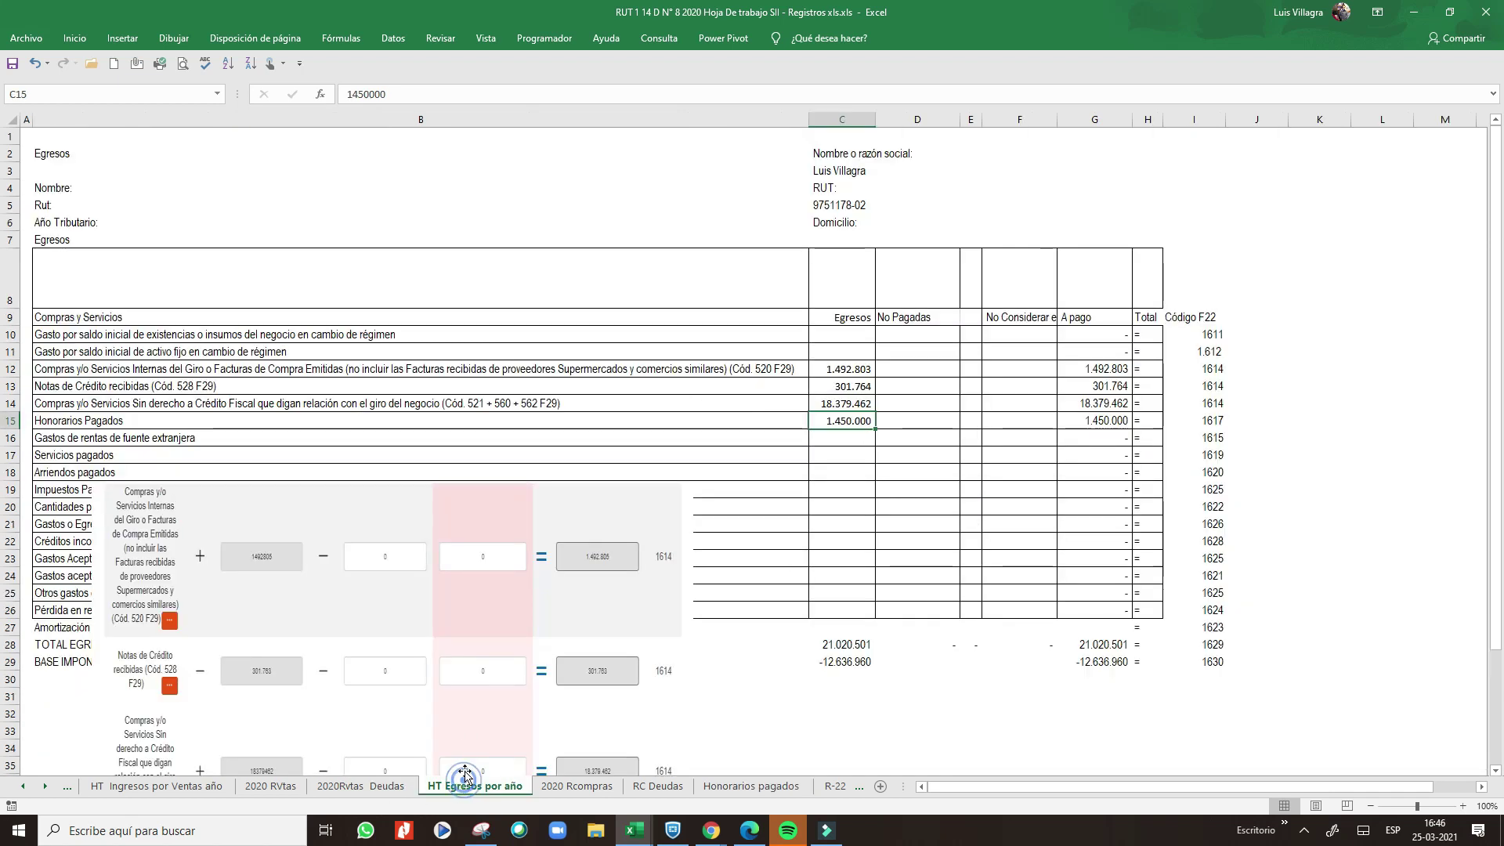
left_click(913, 423)
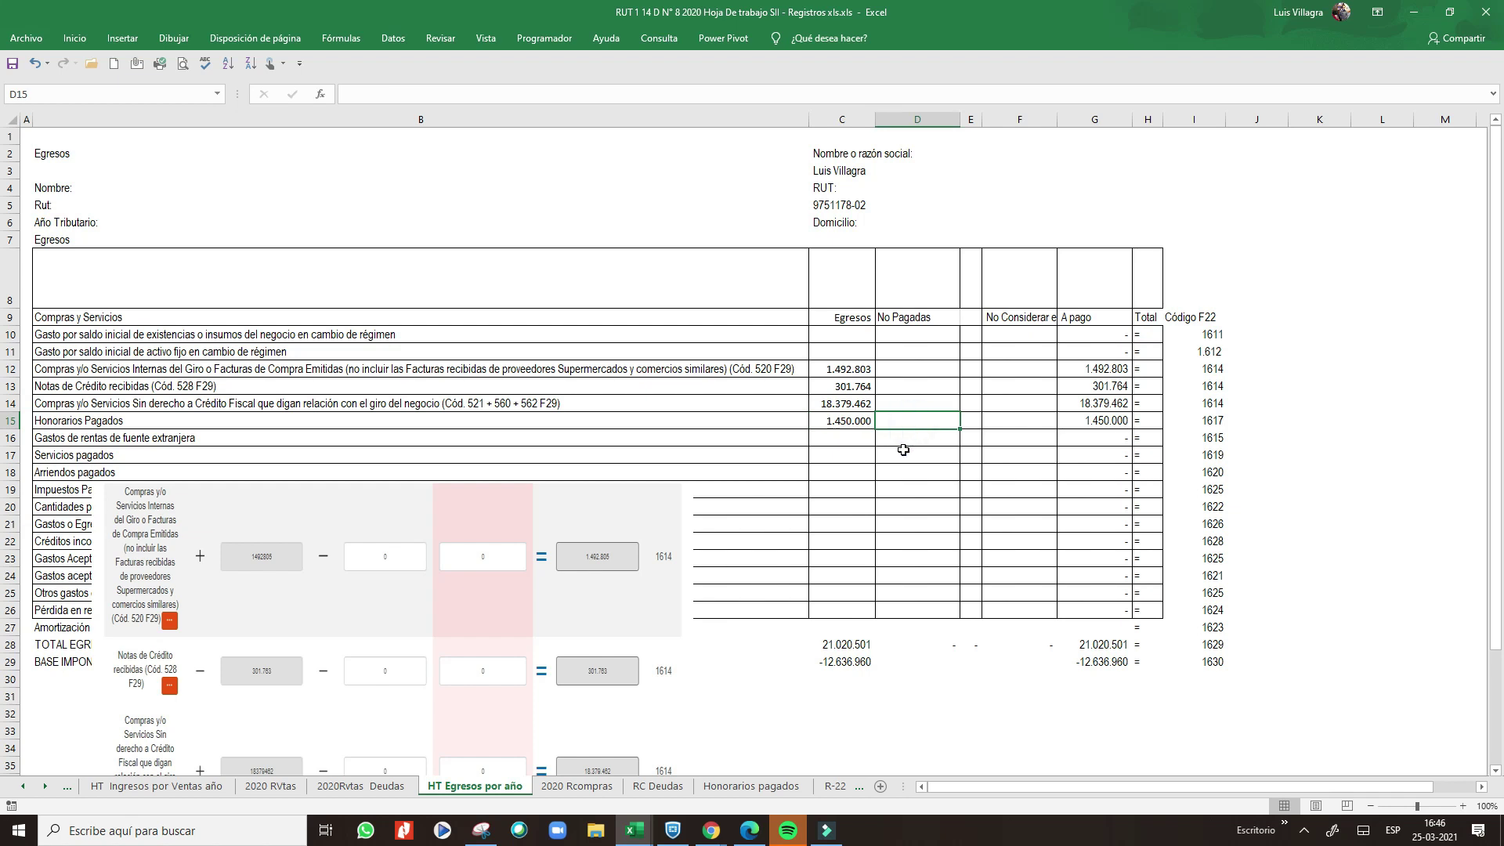
left_click(750, 786)
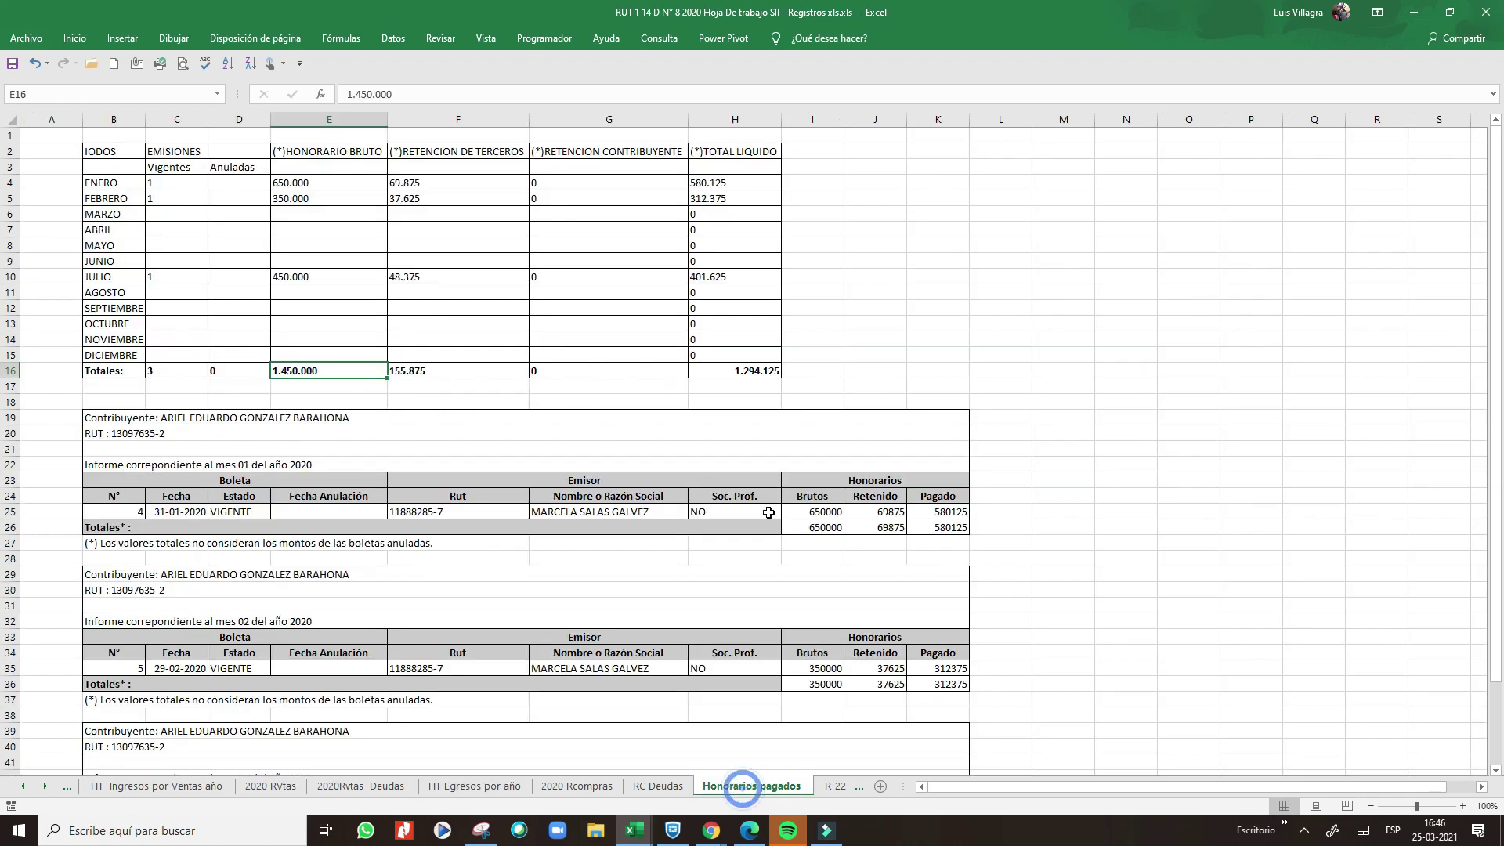
left_click(102, 514)
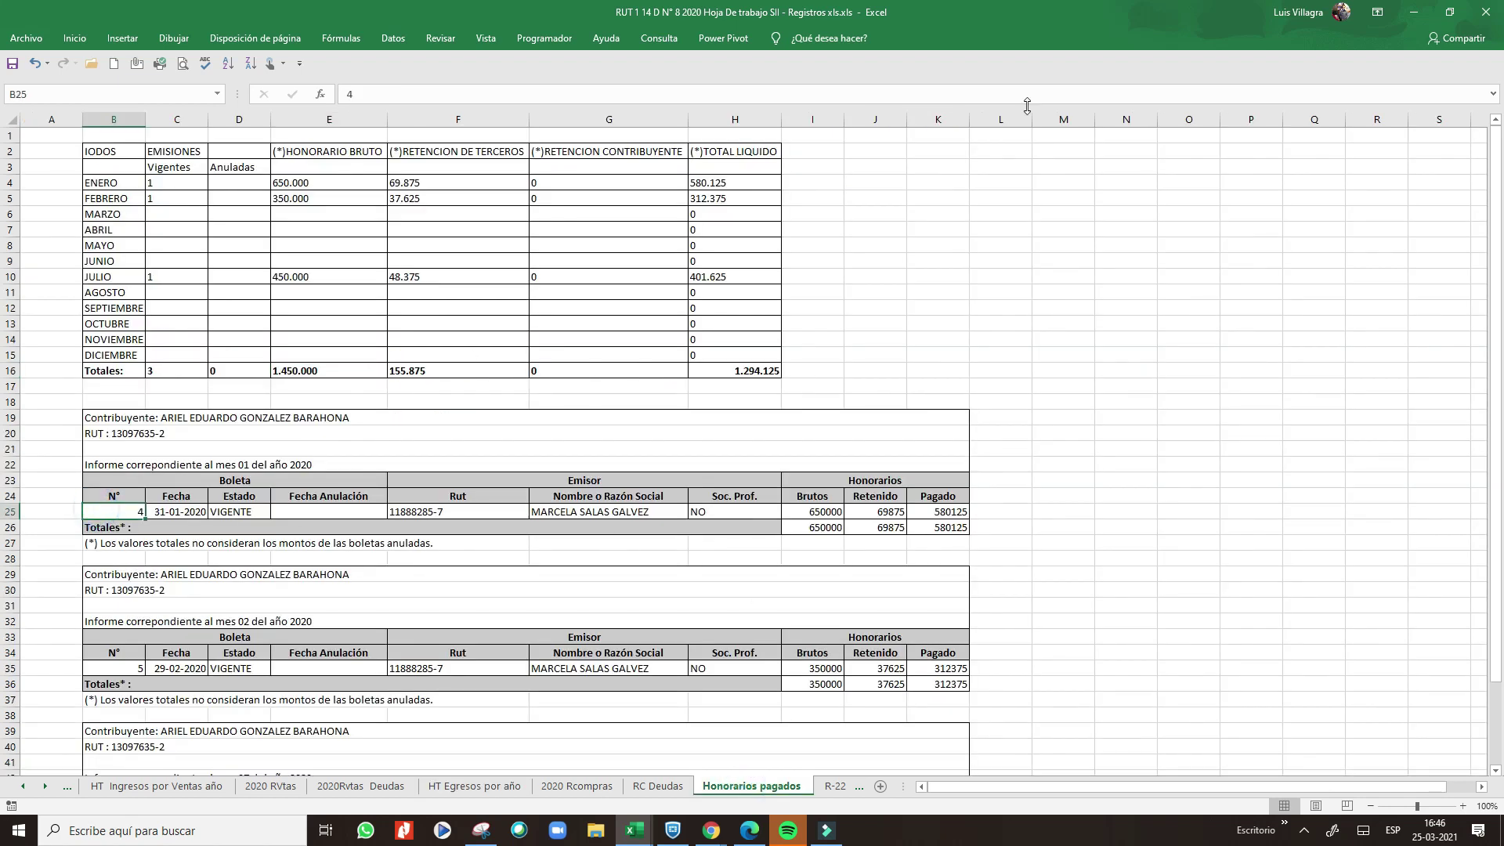
left_click(1092, 154)
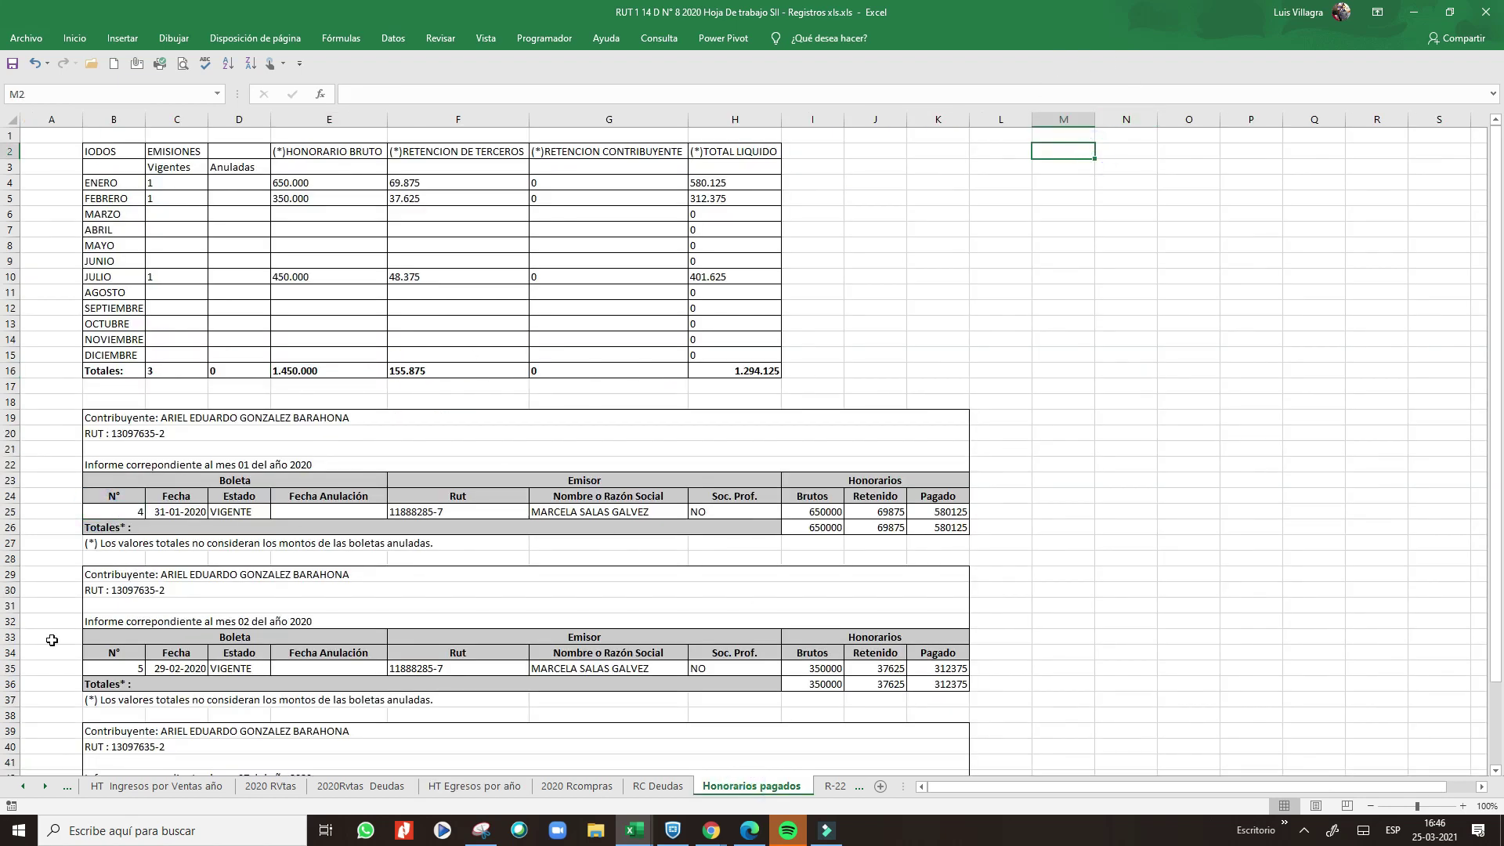
left_click(7, 516)
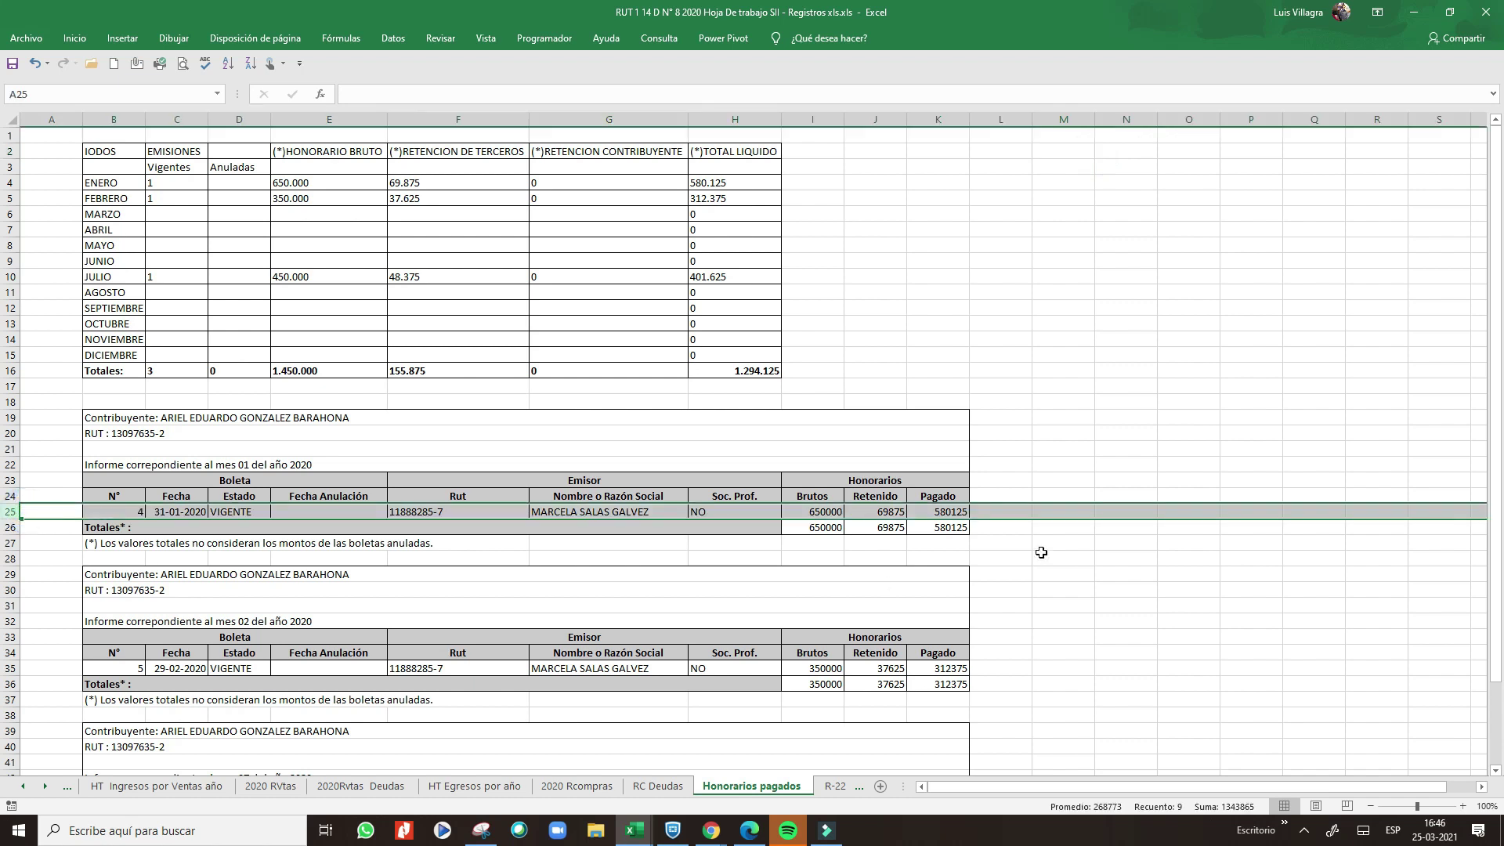
left_click(1003, 514)
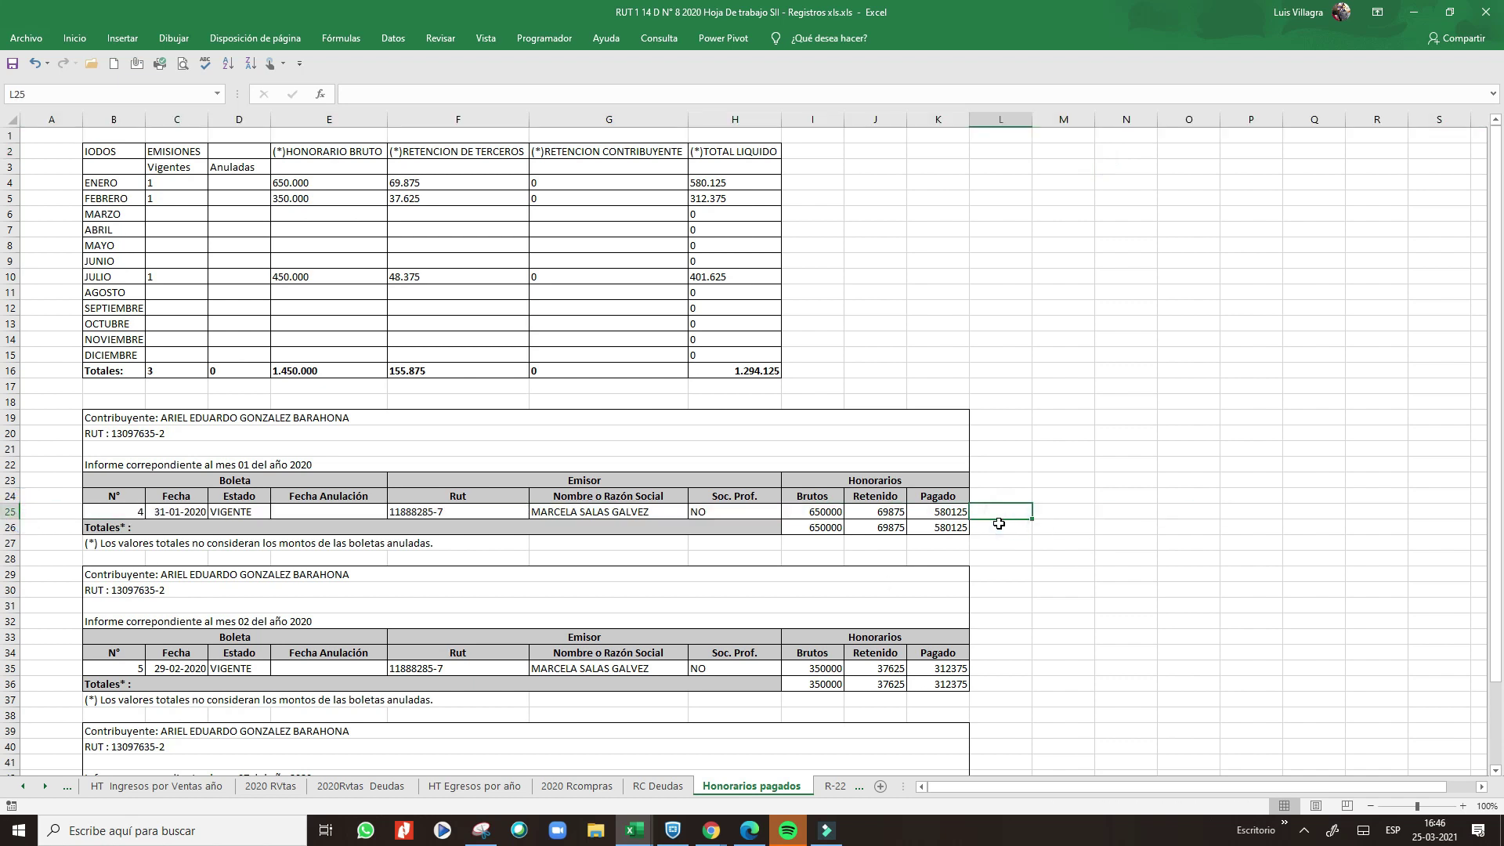
left_click(824, 517)
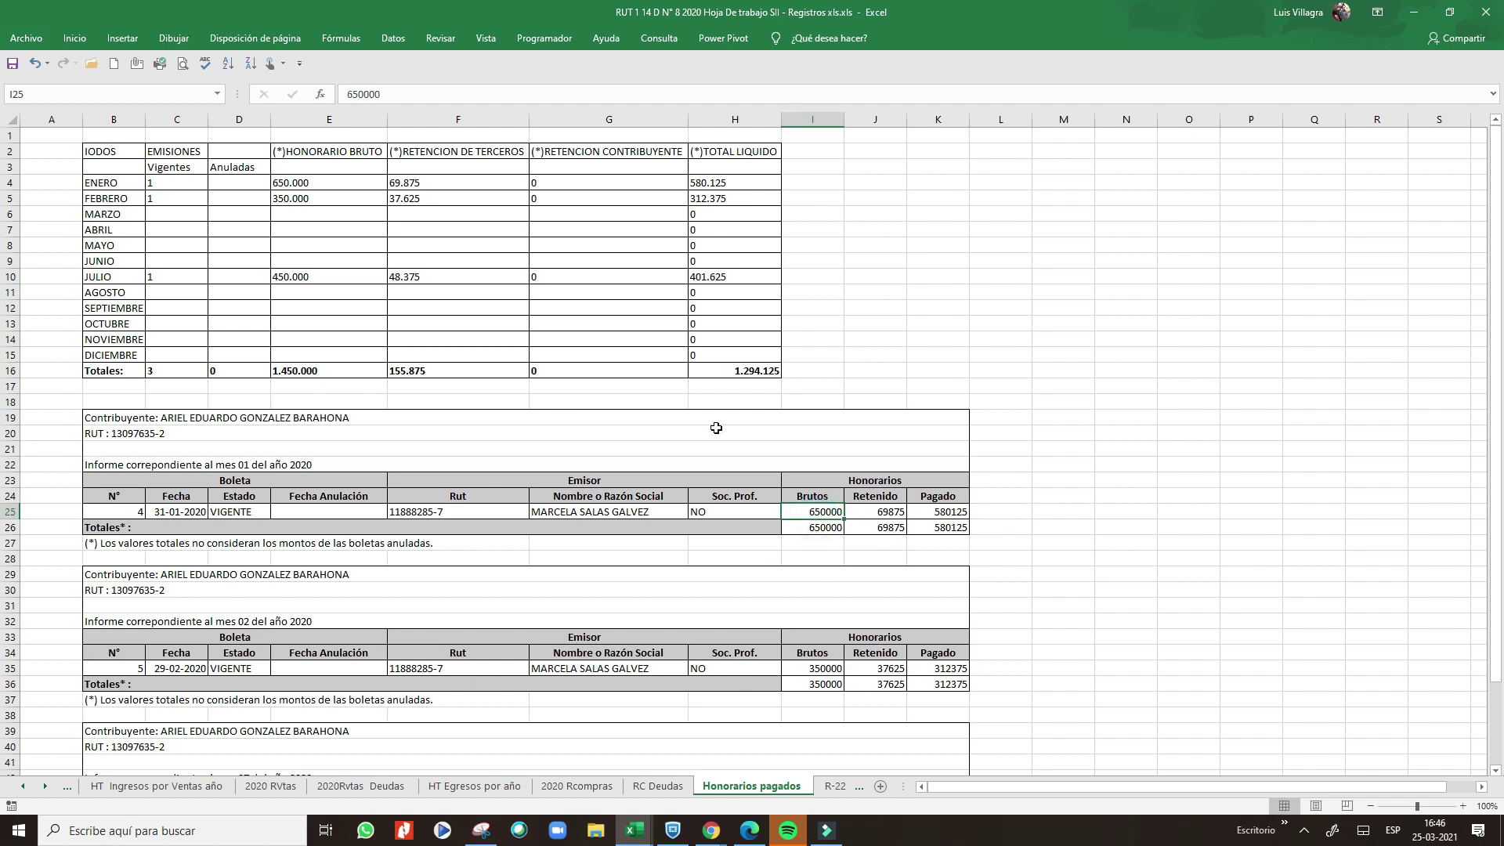
left_click(140, 371)
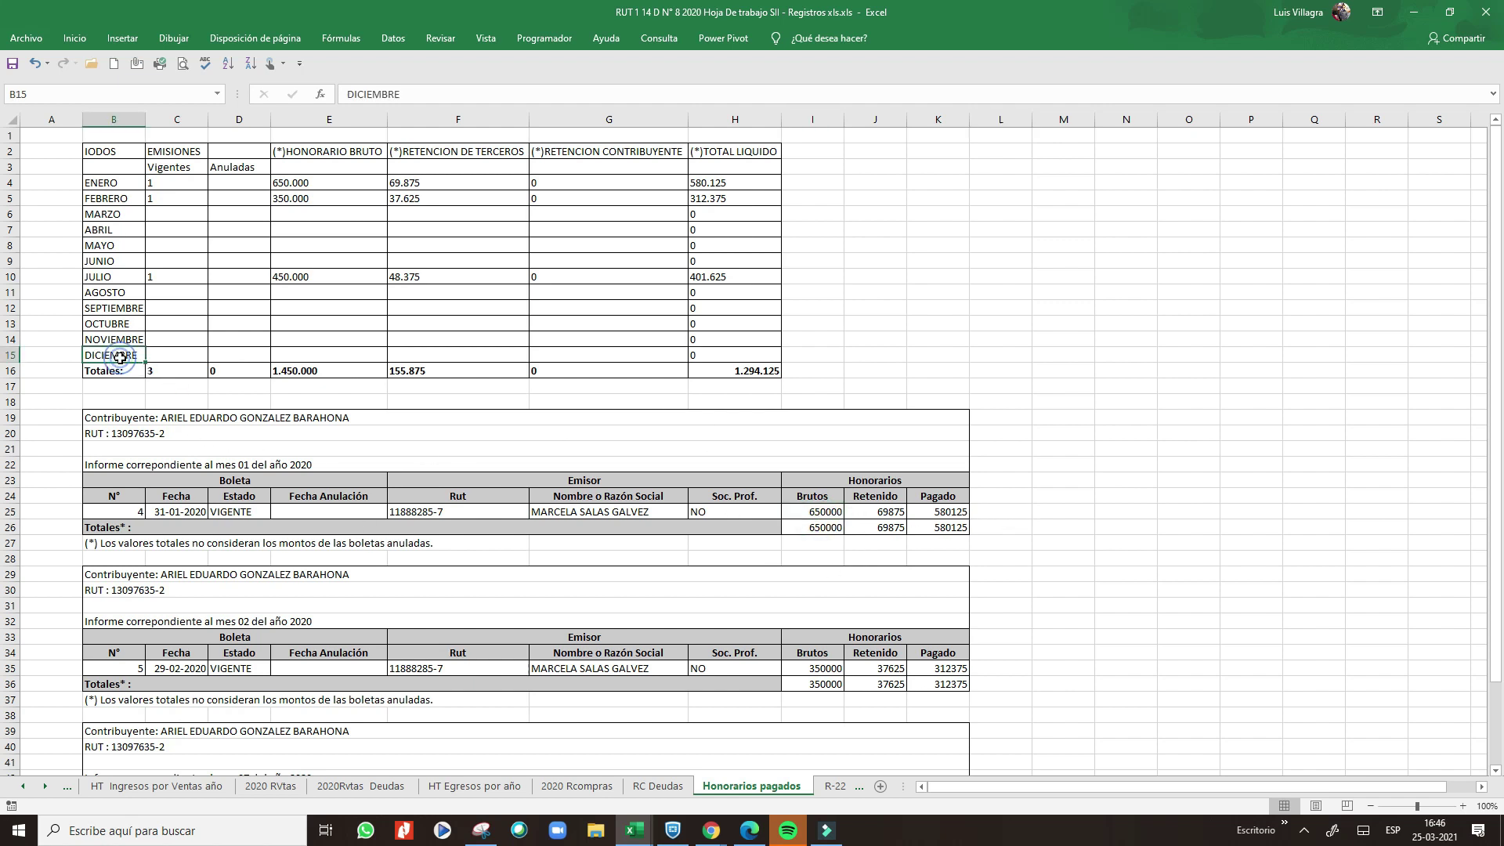
left_click(399, 351)
left_click(315, 353)
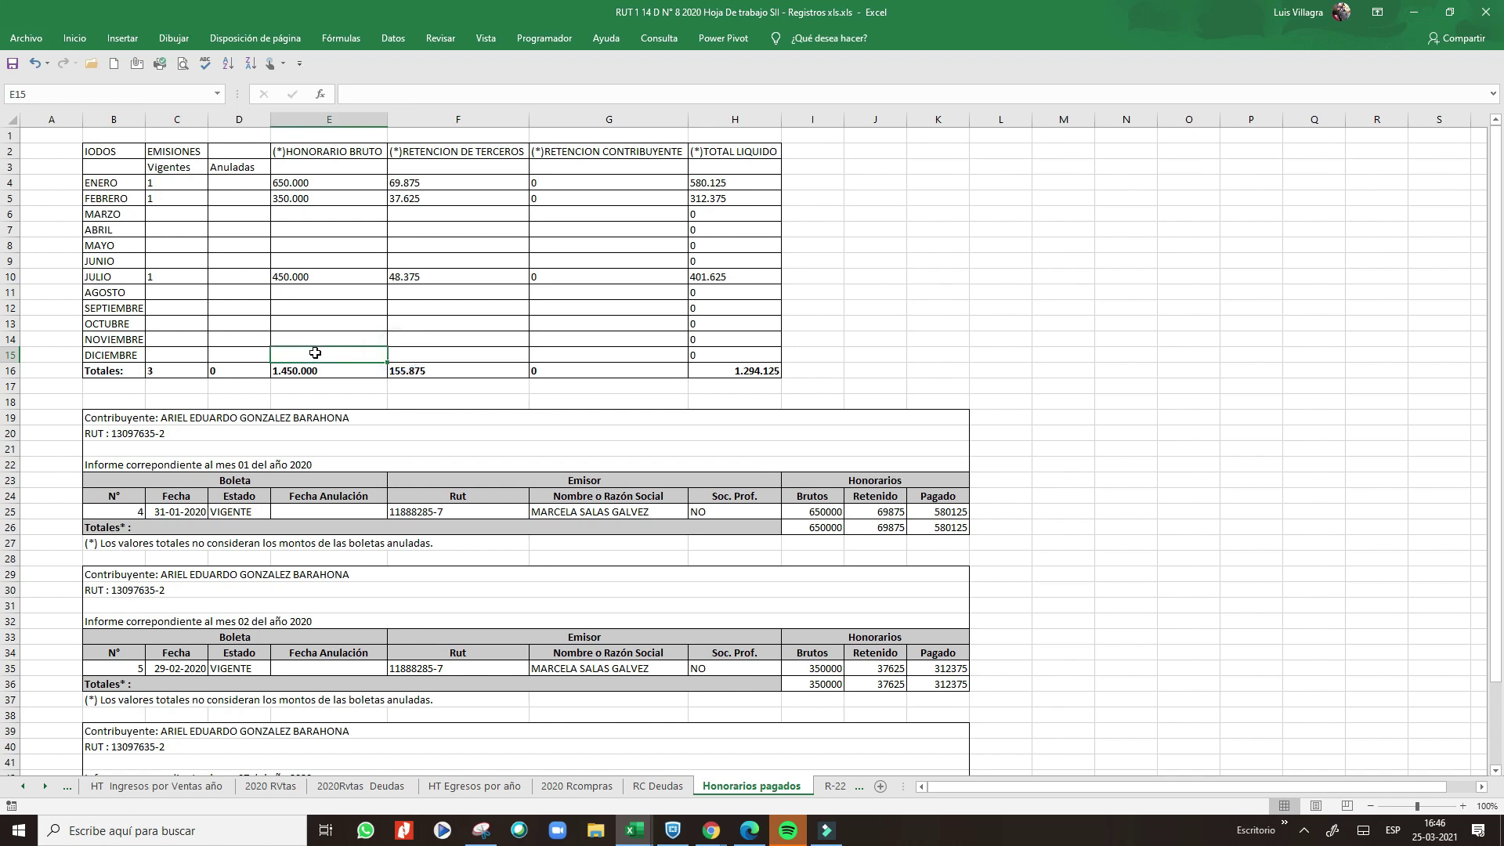
left_click(414, 351)
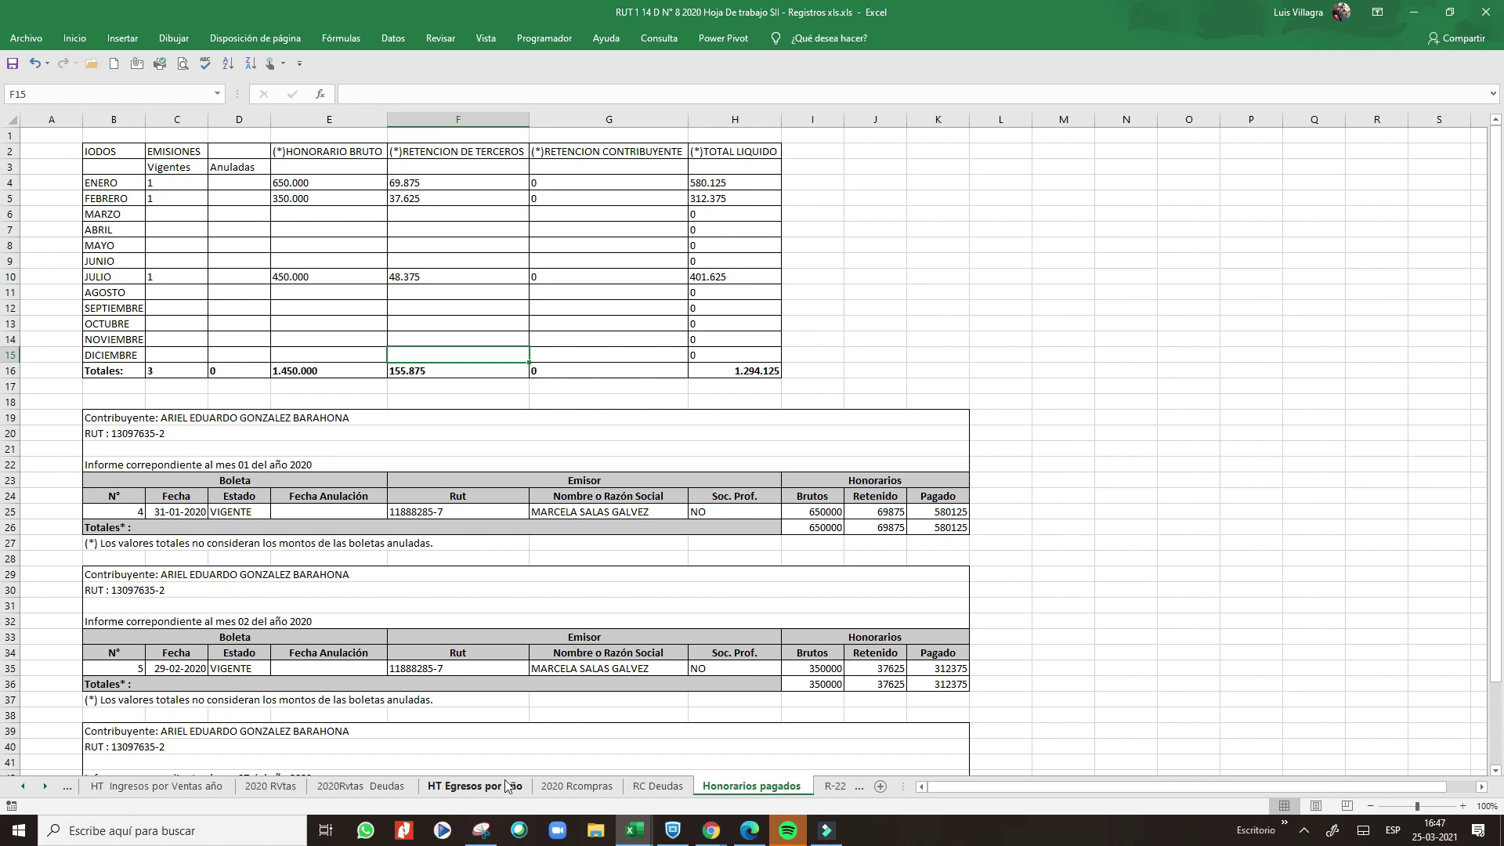
left_click(460, 786)
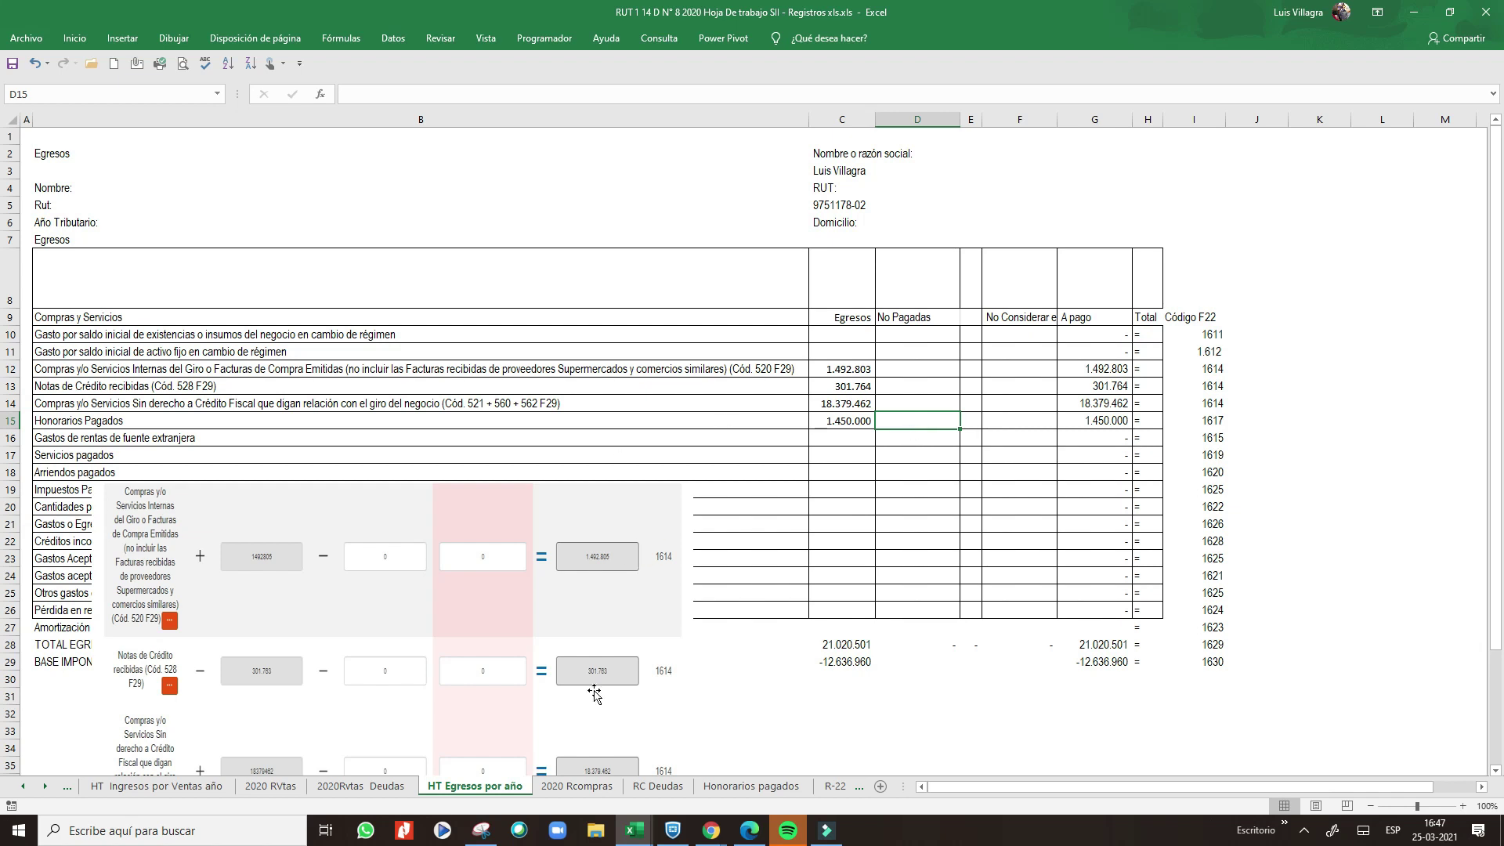
left_click(772, 786)
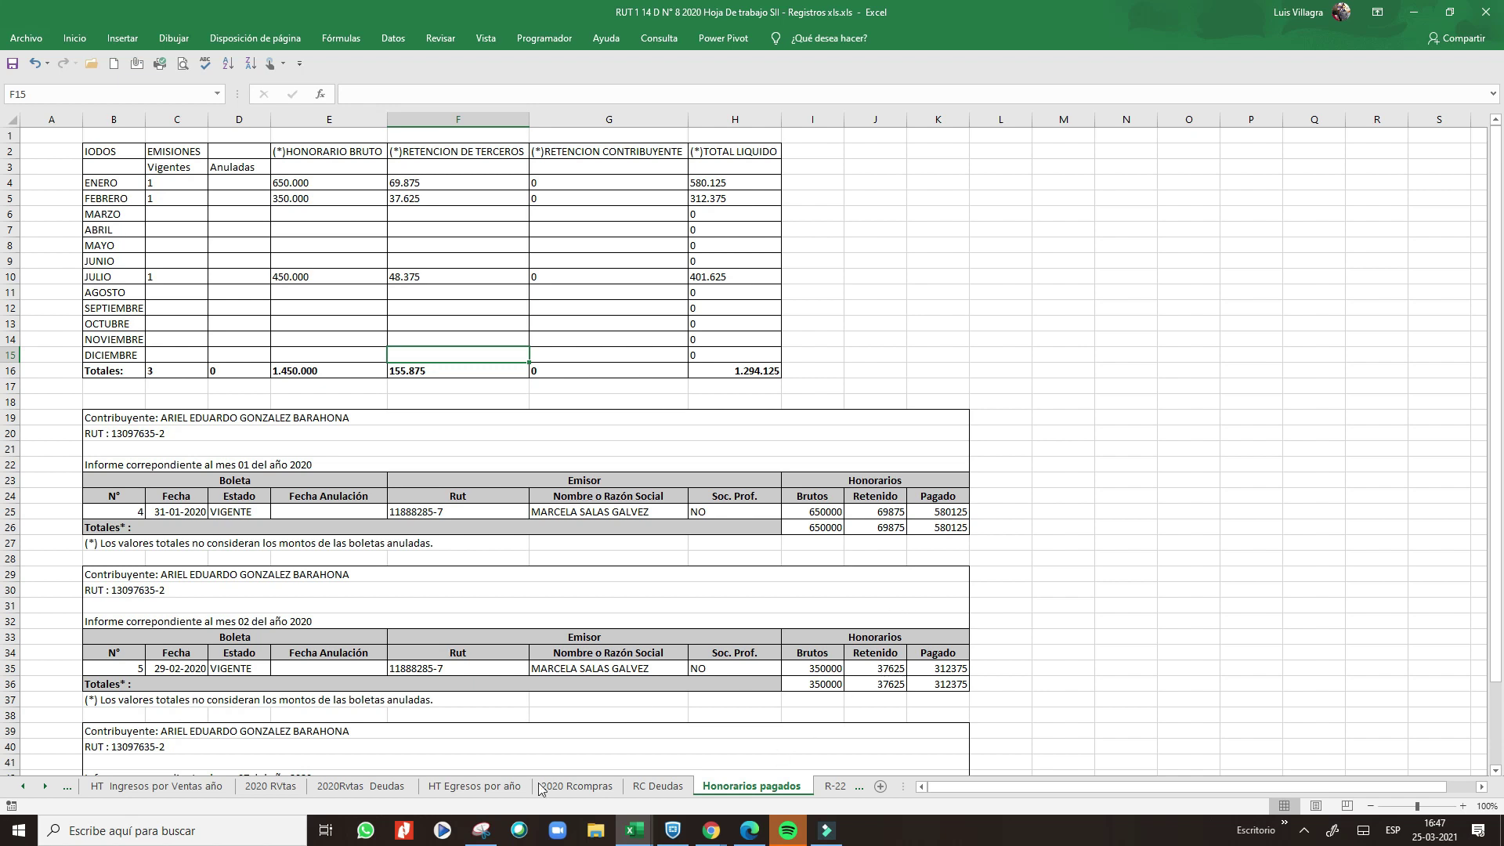
left_click(470, 786)
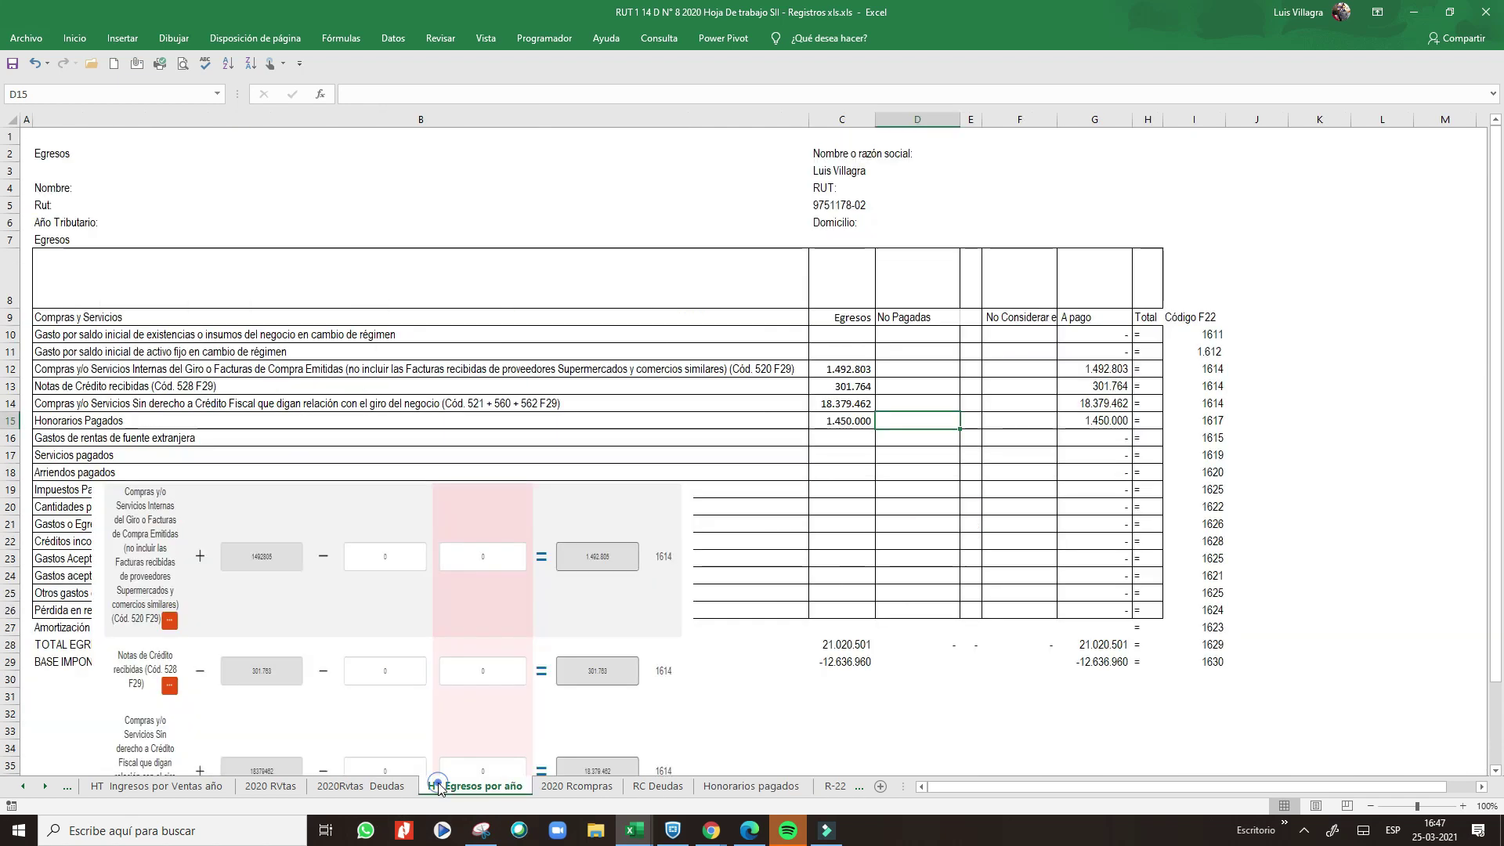
left_click(835, 368)
left_click(845, 388)
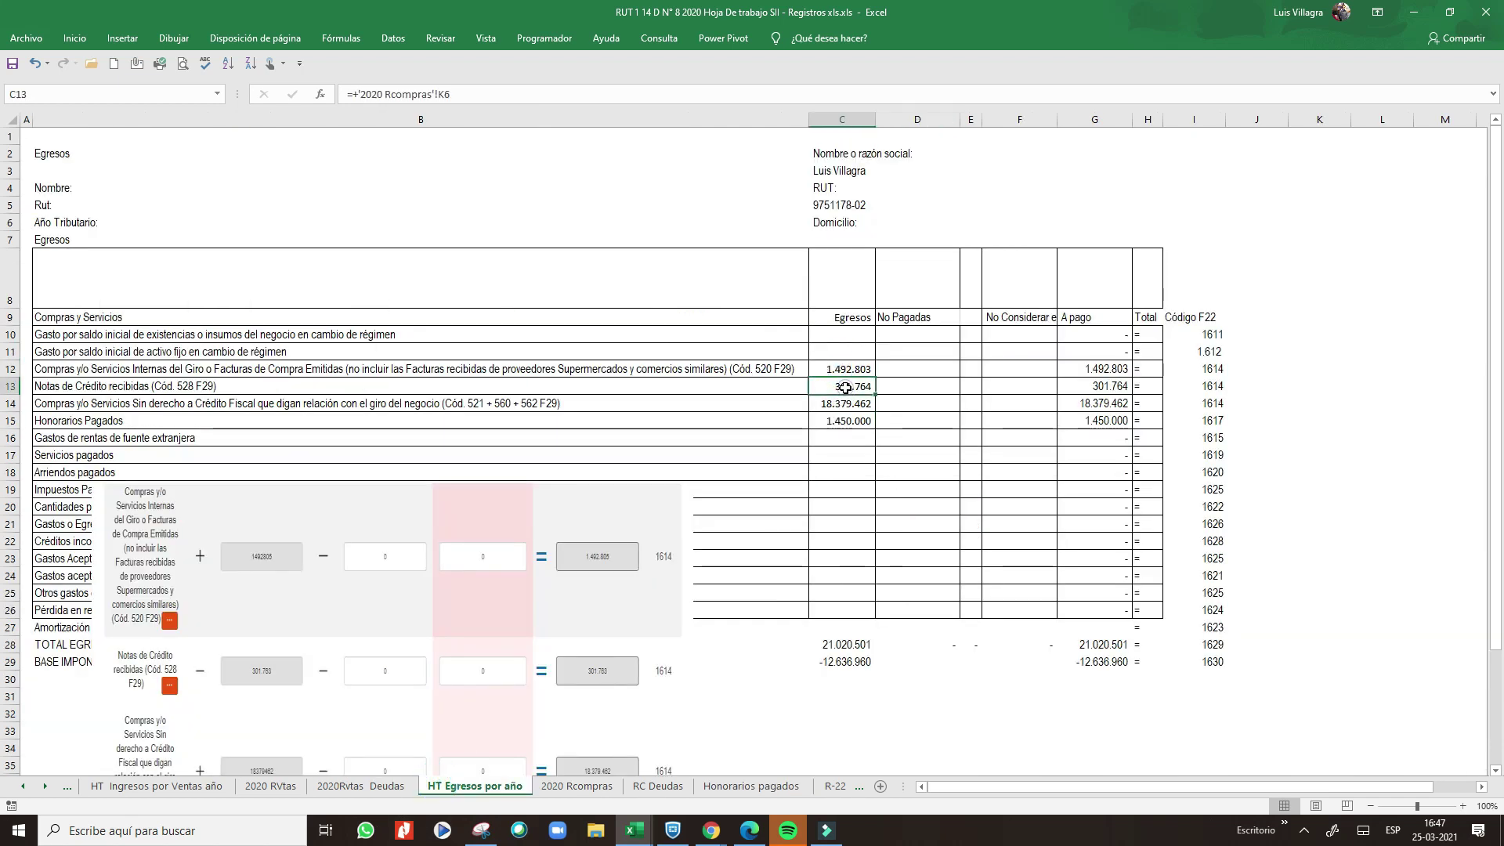
left_click(839, 406)
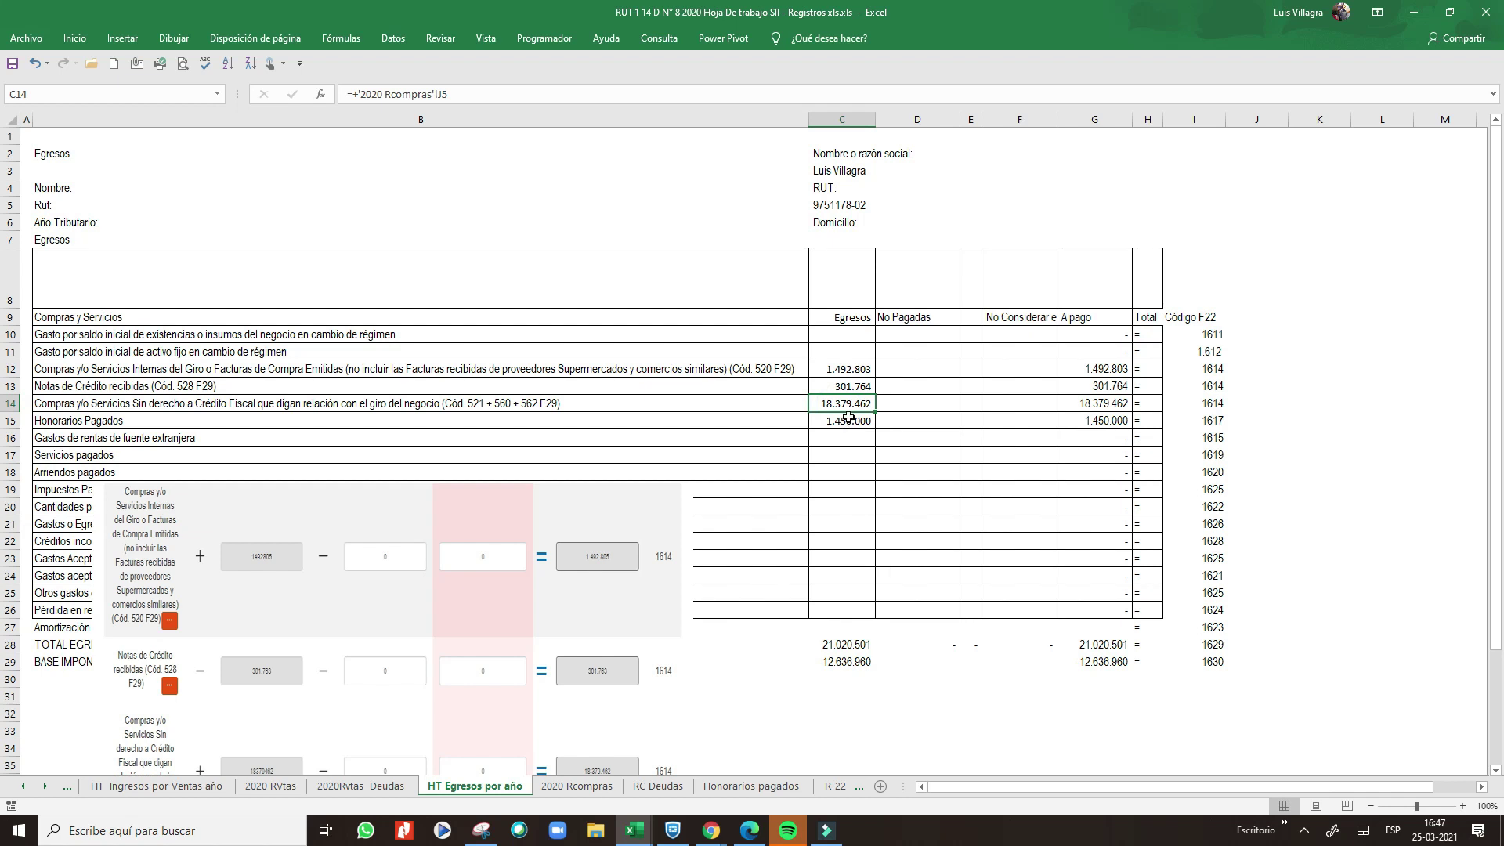
left_click(848, 423)
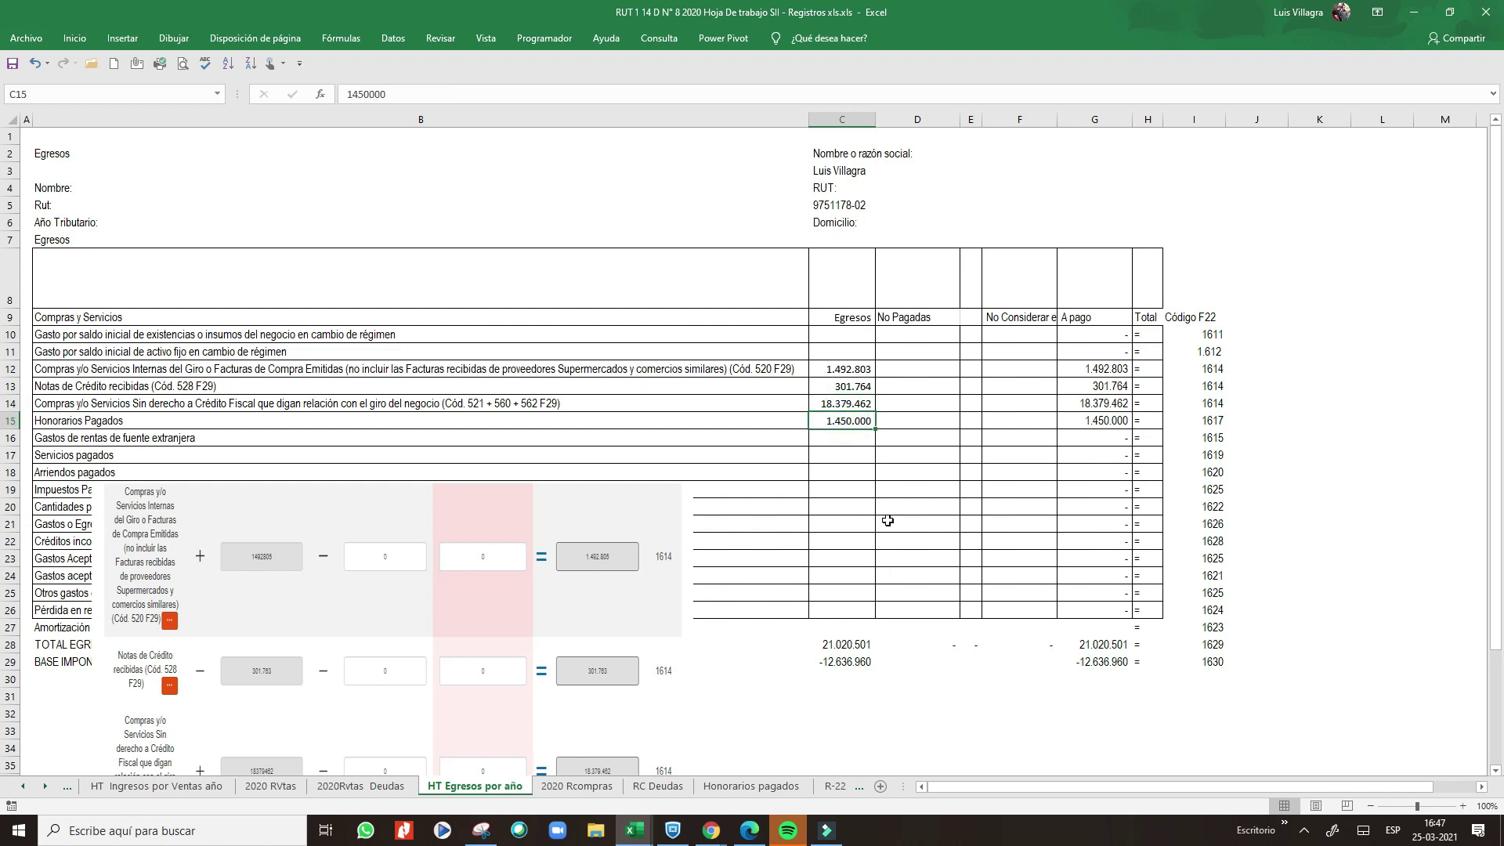
left_click(845, 642)
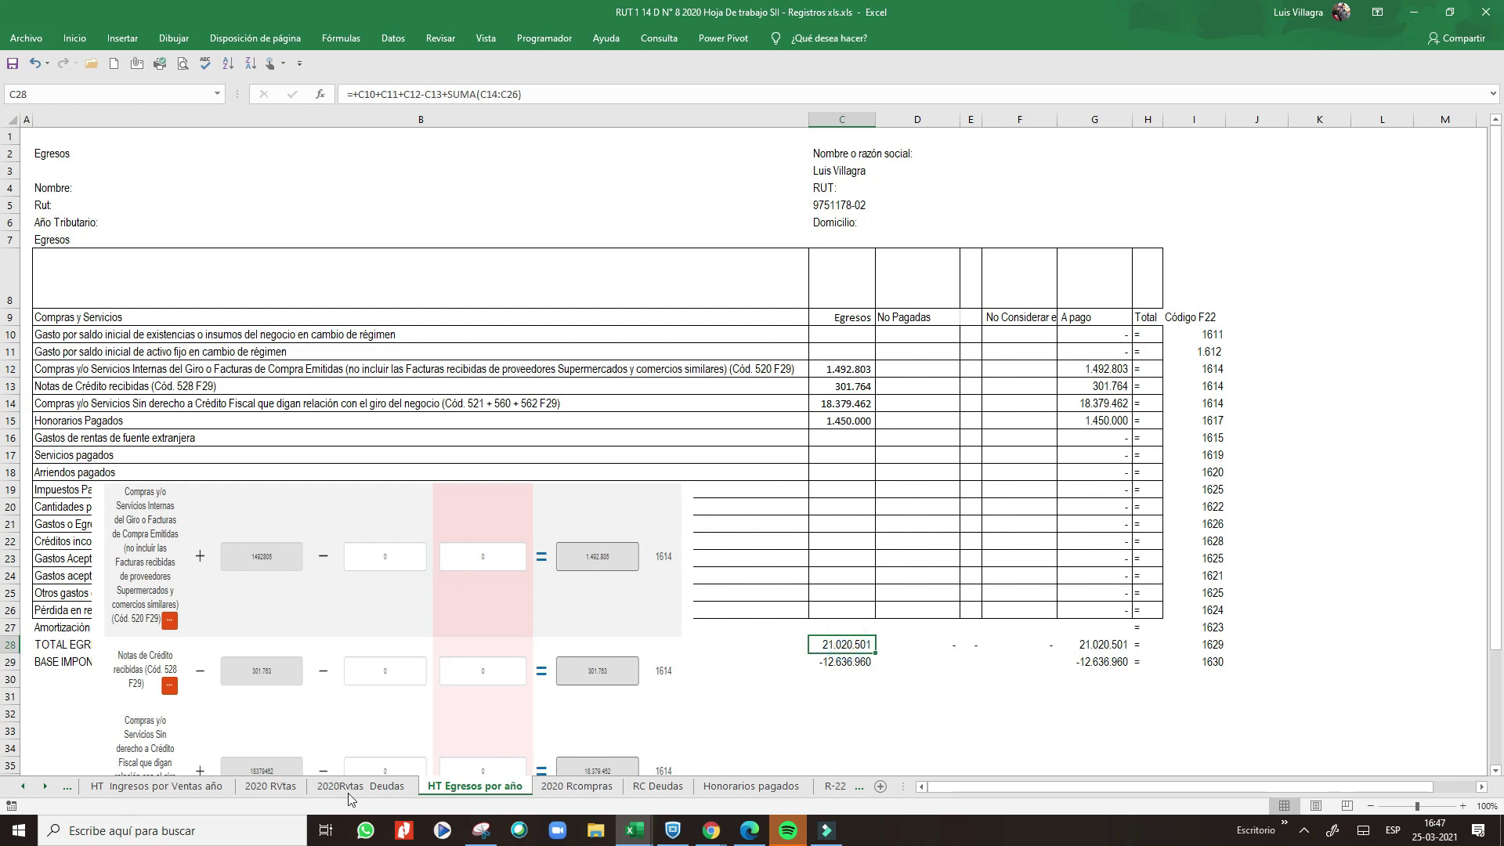
left_click(902, 375)
left_click(891, 402)
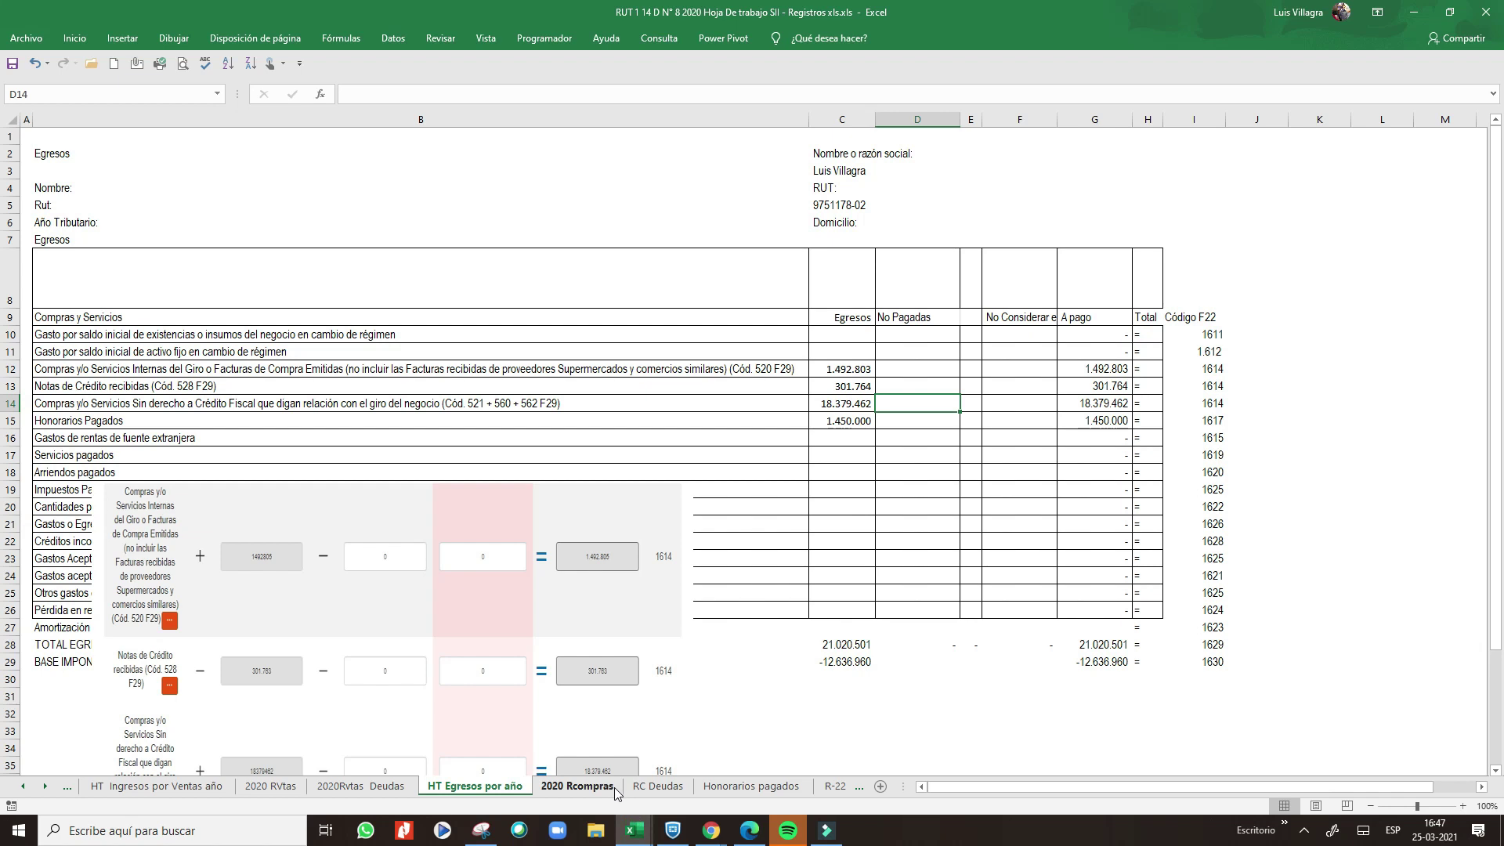
- Clear the four old debt rows 11–14 on the RC Deudas sheet
left_click(614, 787)
left_click(673, 793)
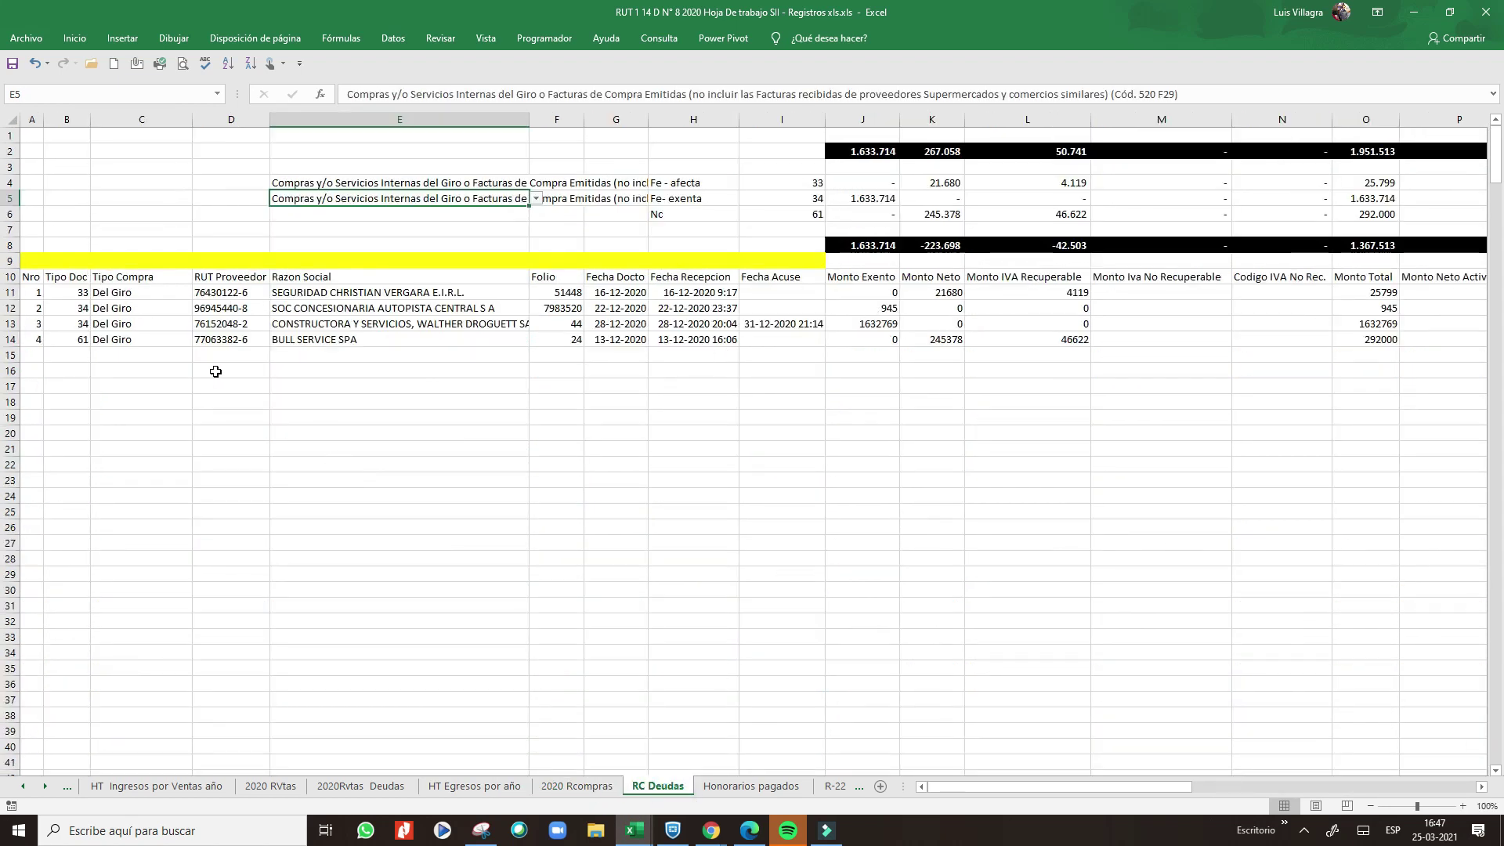
left_click_drag(9, 292, 7, 345)
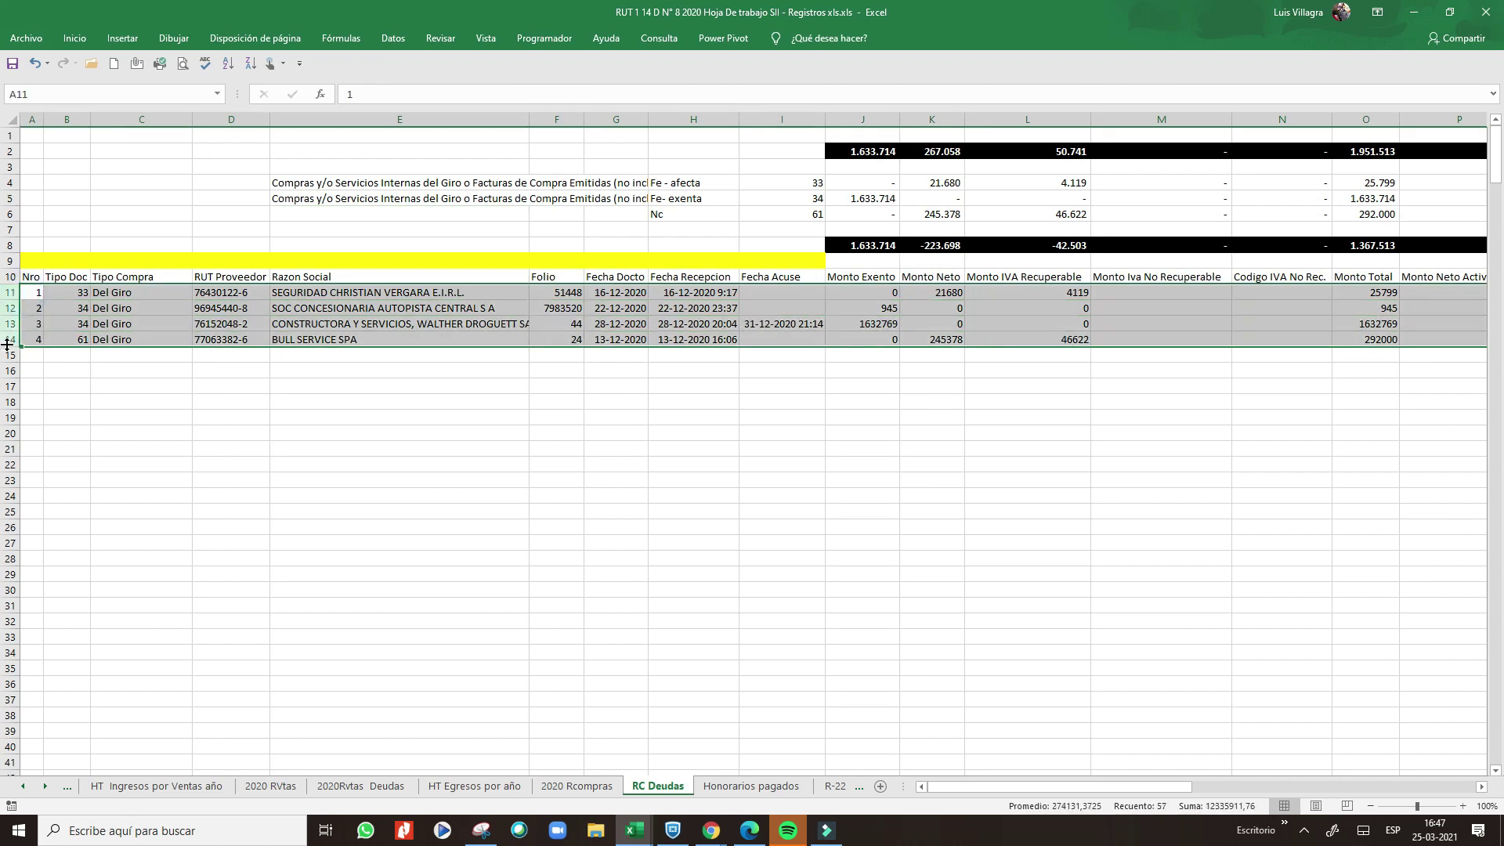
key("Delete")
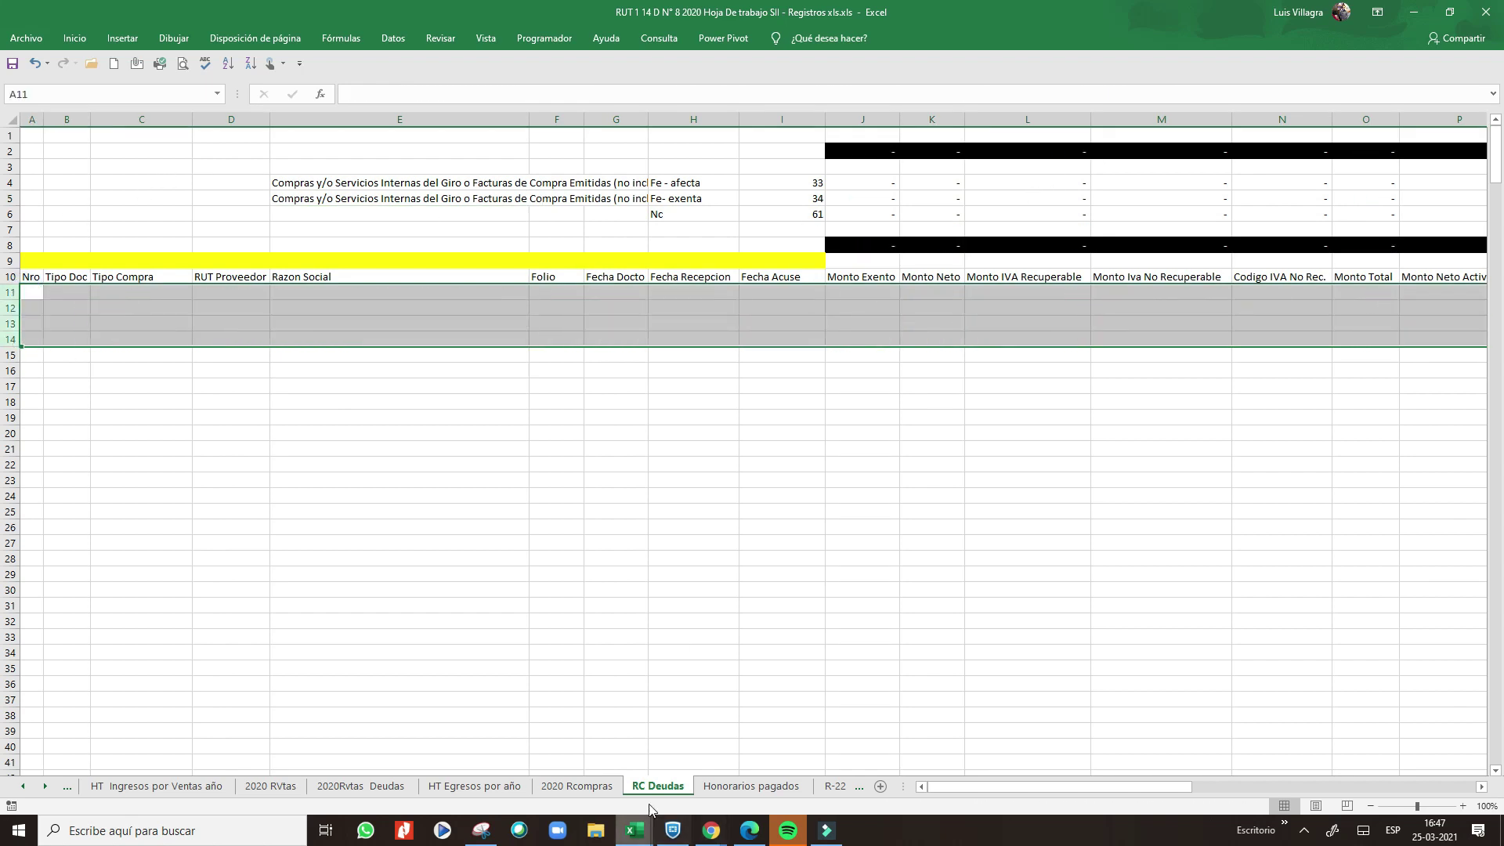
- Copy the COMERCIAL MYC FUEL LIMITADA purchase from 2020 Rcompras row 33 into RC Deudas row 11
left_click(577, 786)
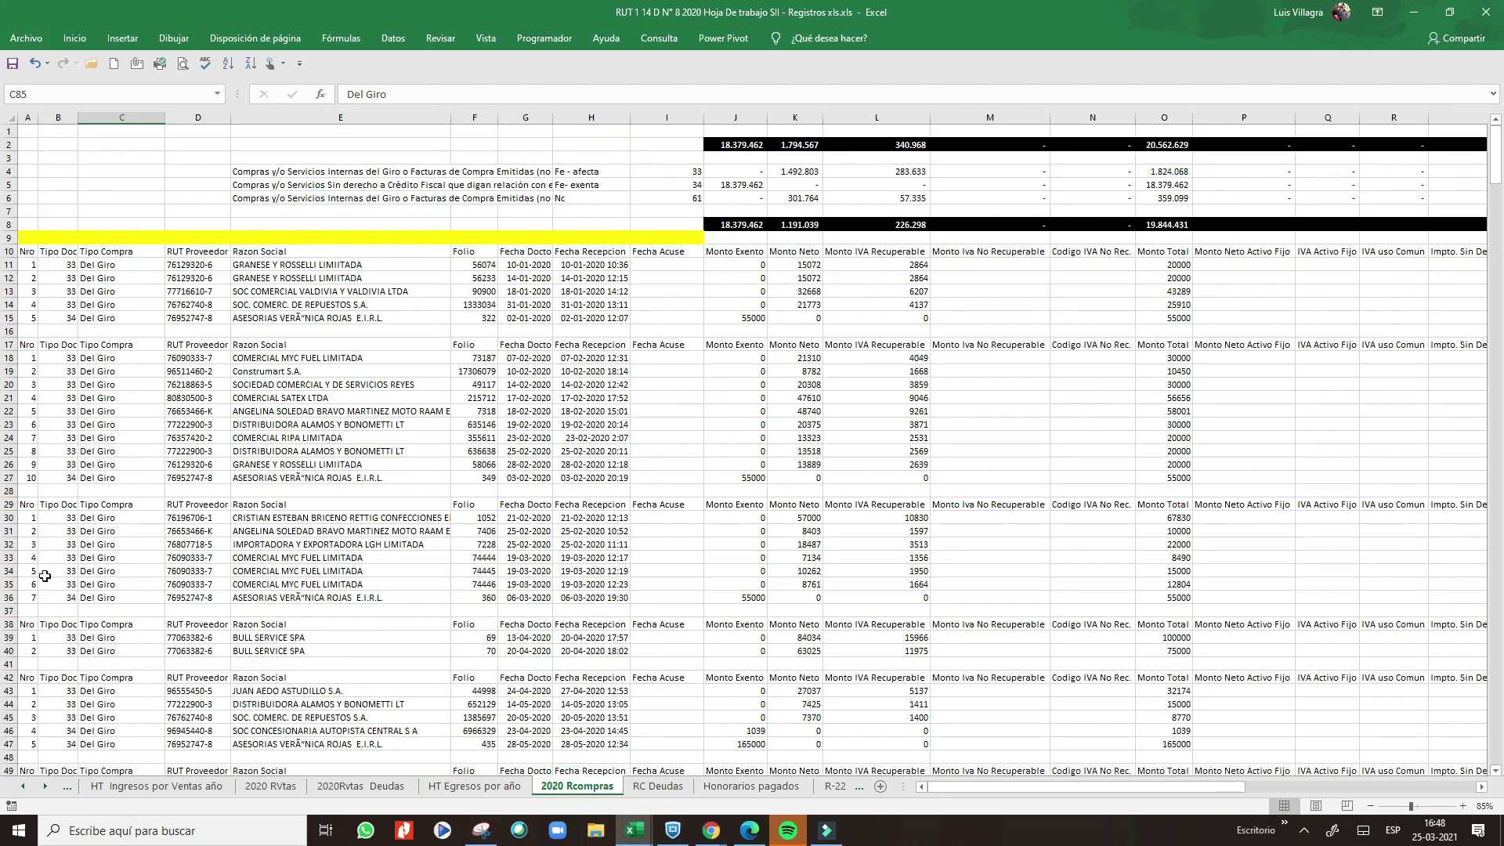
left_click(11, 559)
right_click(11, 559)
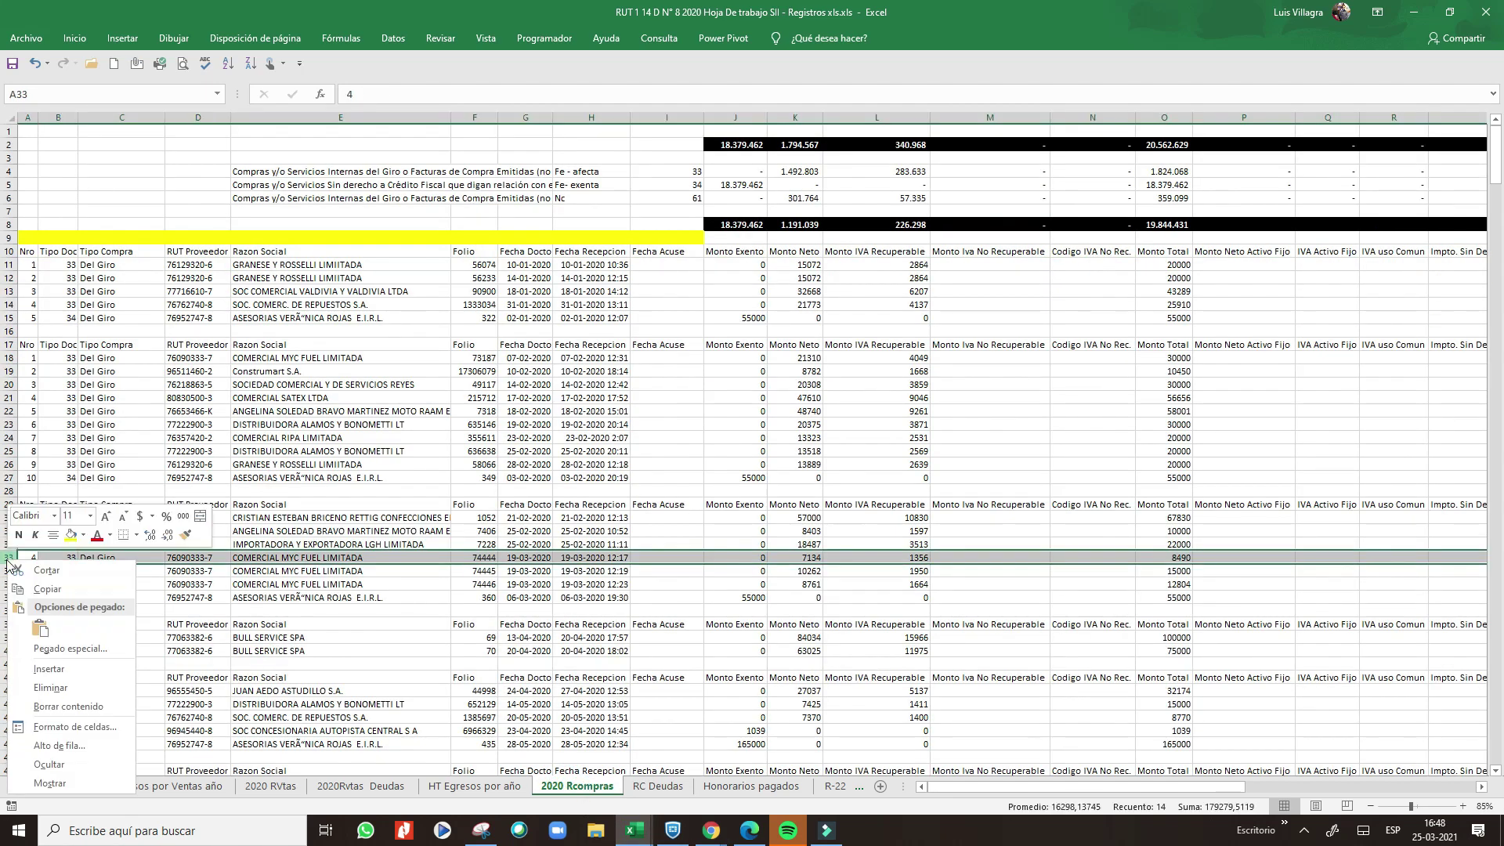
left_click(37, 590)
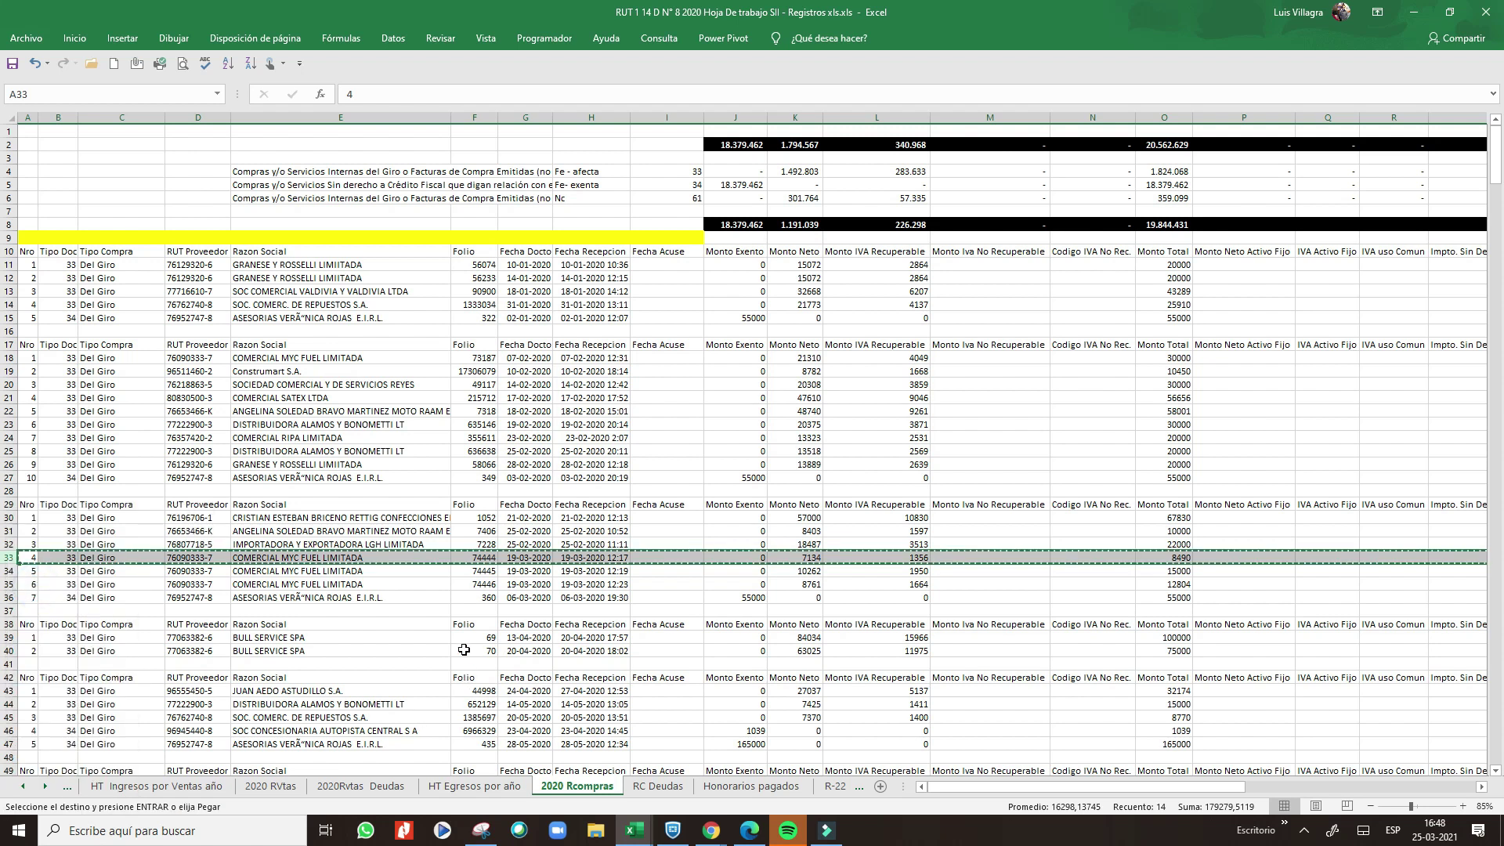
left_click(657, 786)
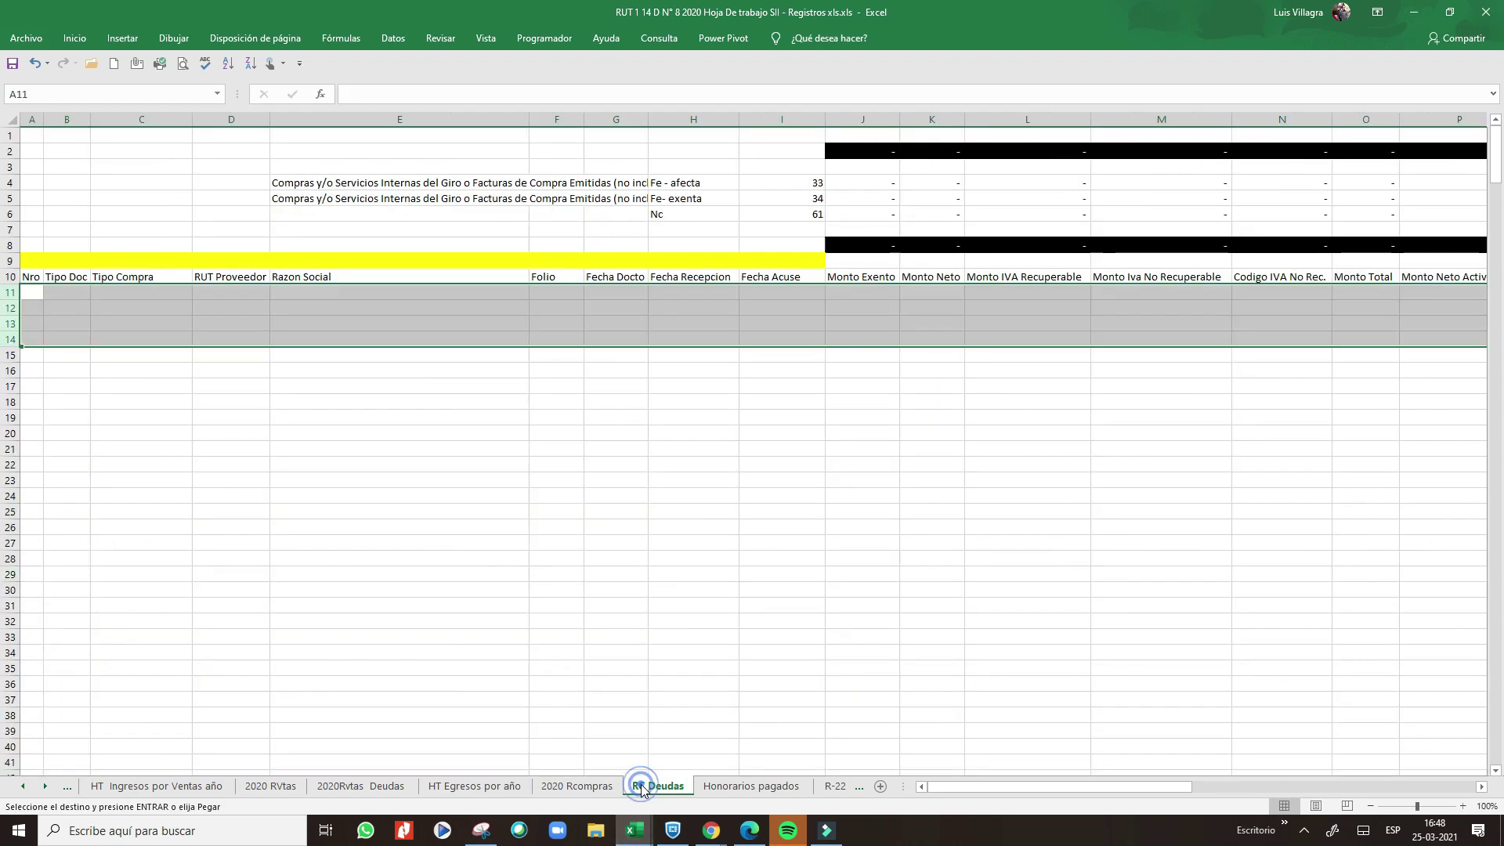
left_click(66, 319)
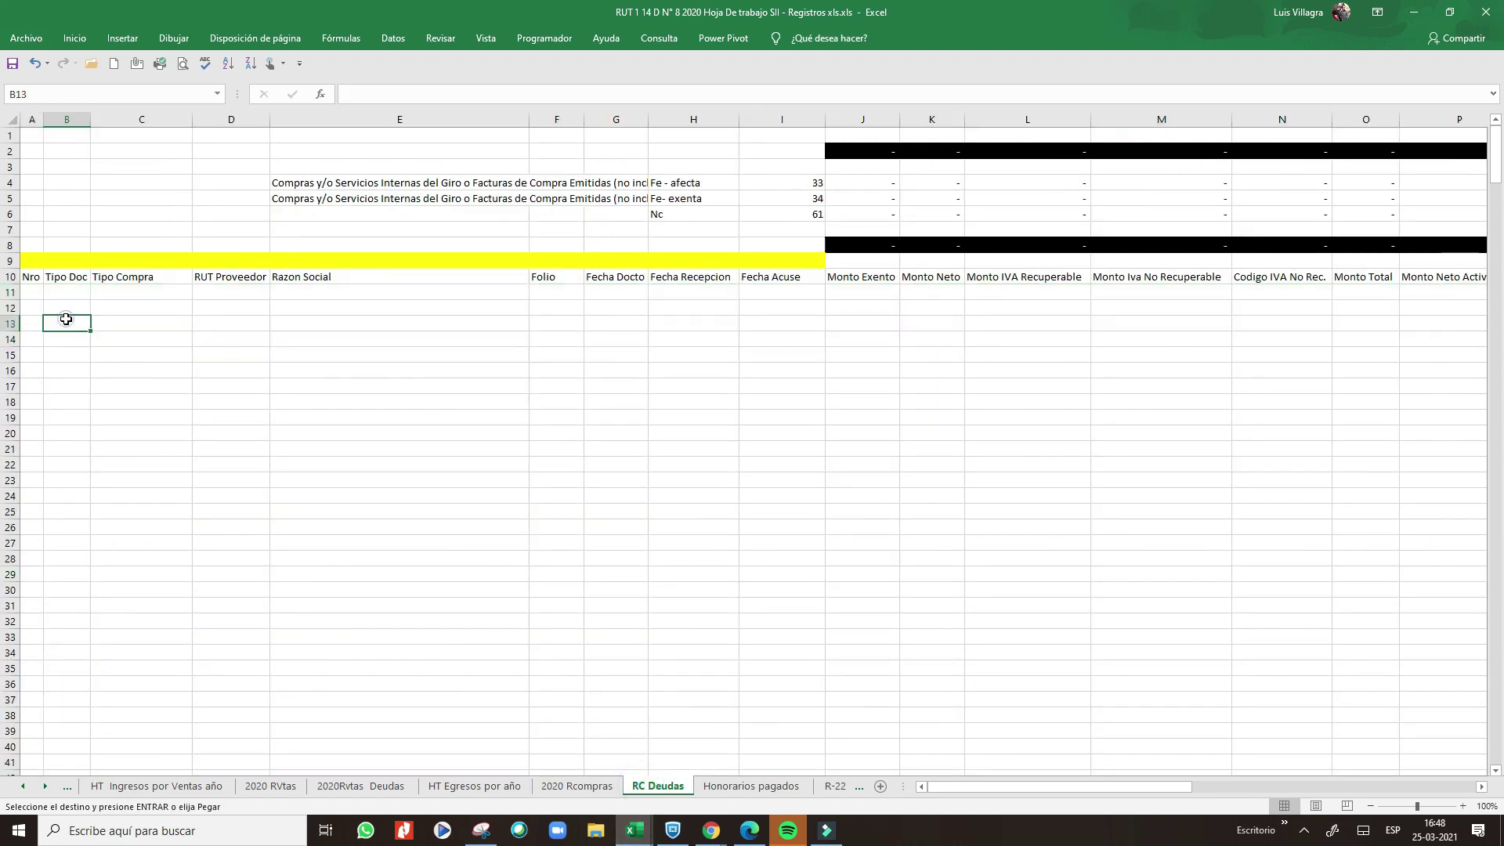
right_click(15, 295)
left_click(51, 360)
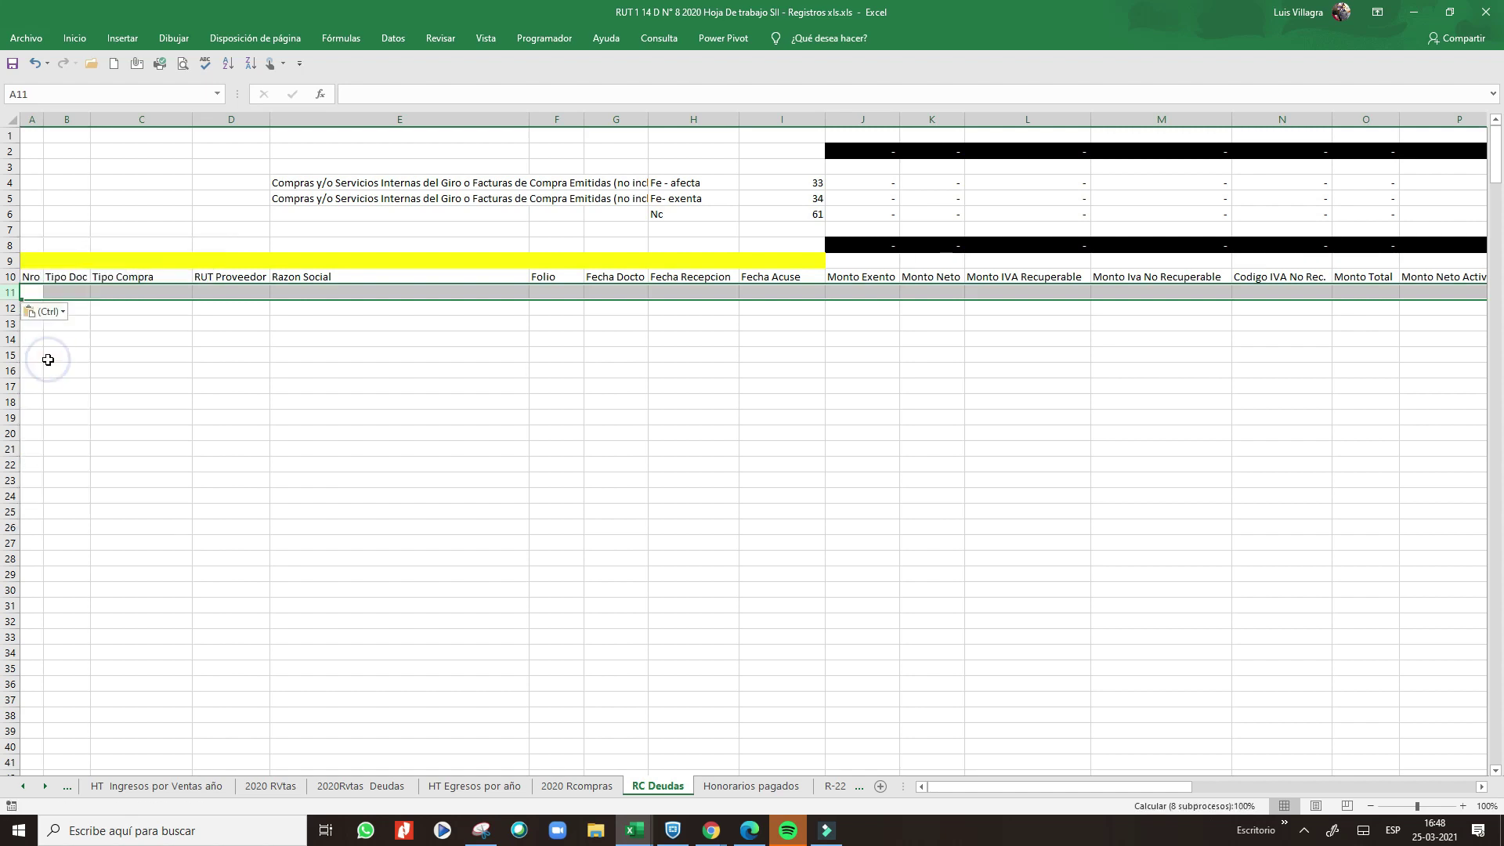
left_click(619, 270)
- Compare the pasted RC Deudas row with 2020 Rcompras row 33
left_click(564, 786)
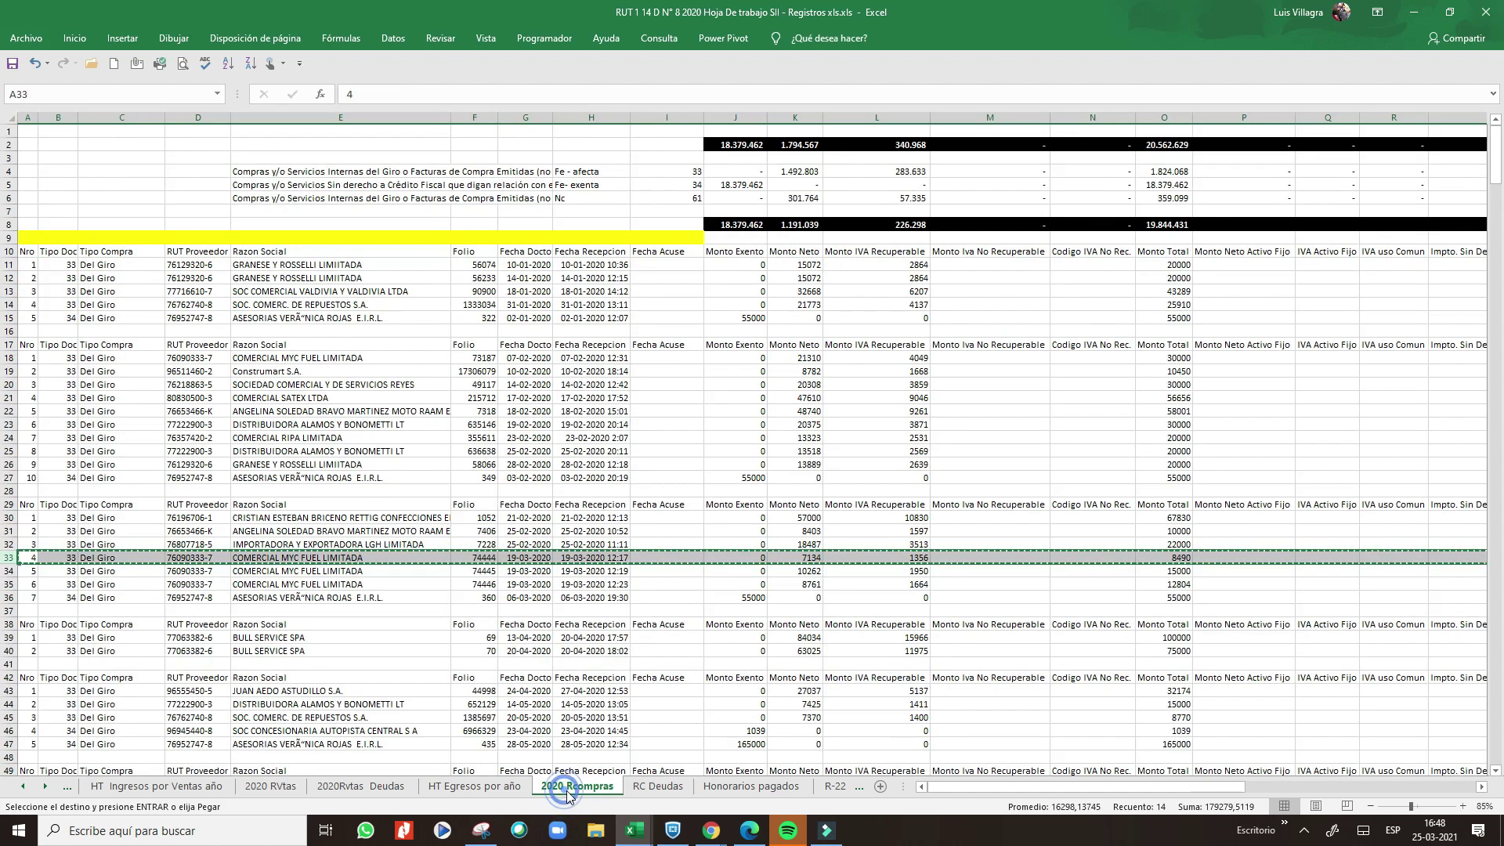
left_click(674, 786)
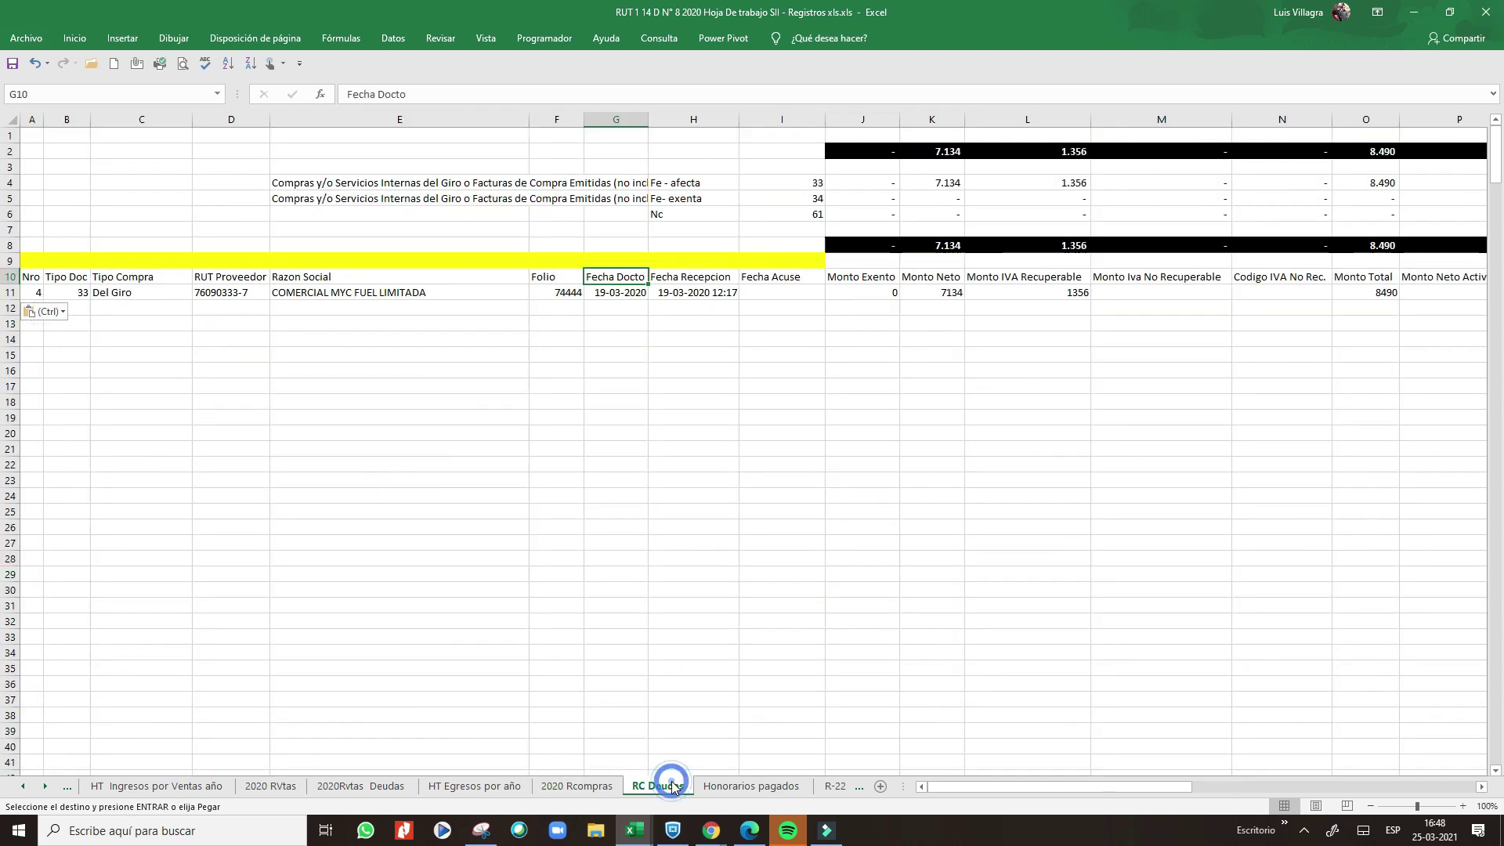
left_click(597, 787)
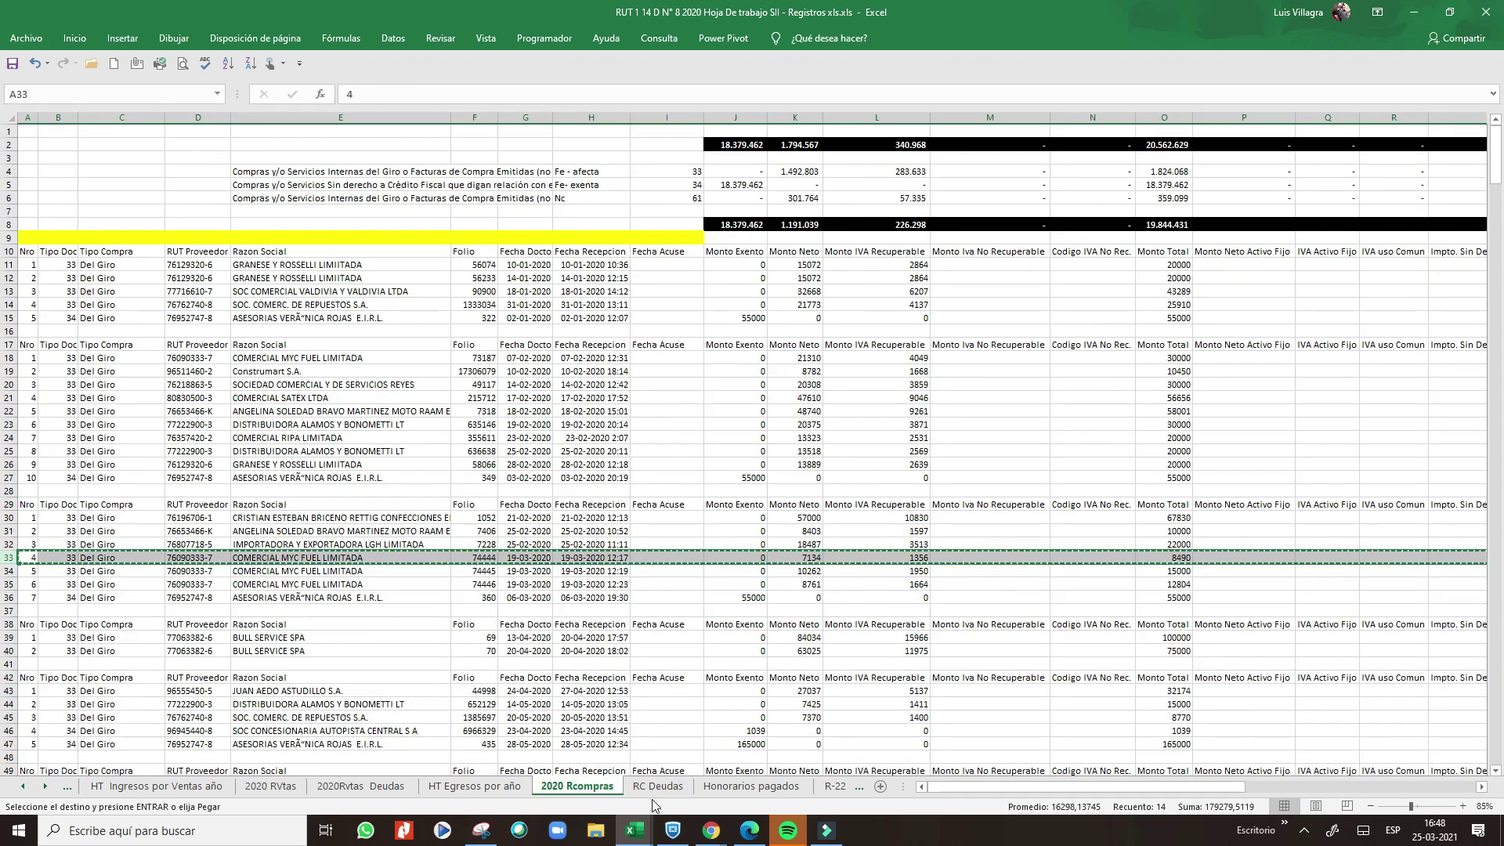
left_click(658, 785)
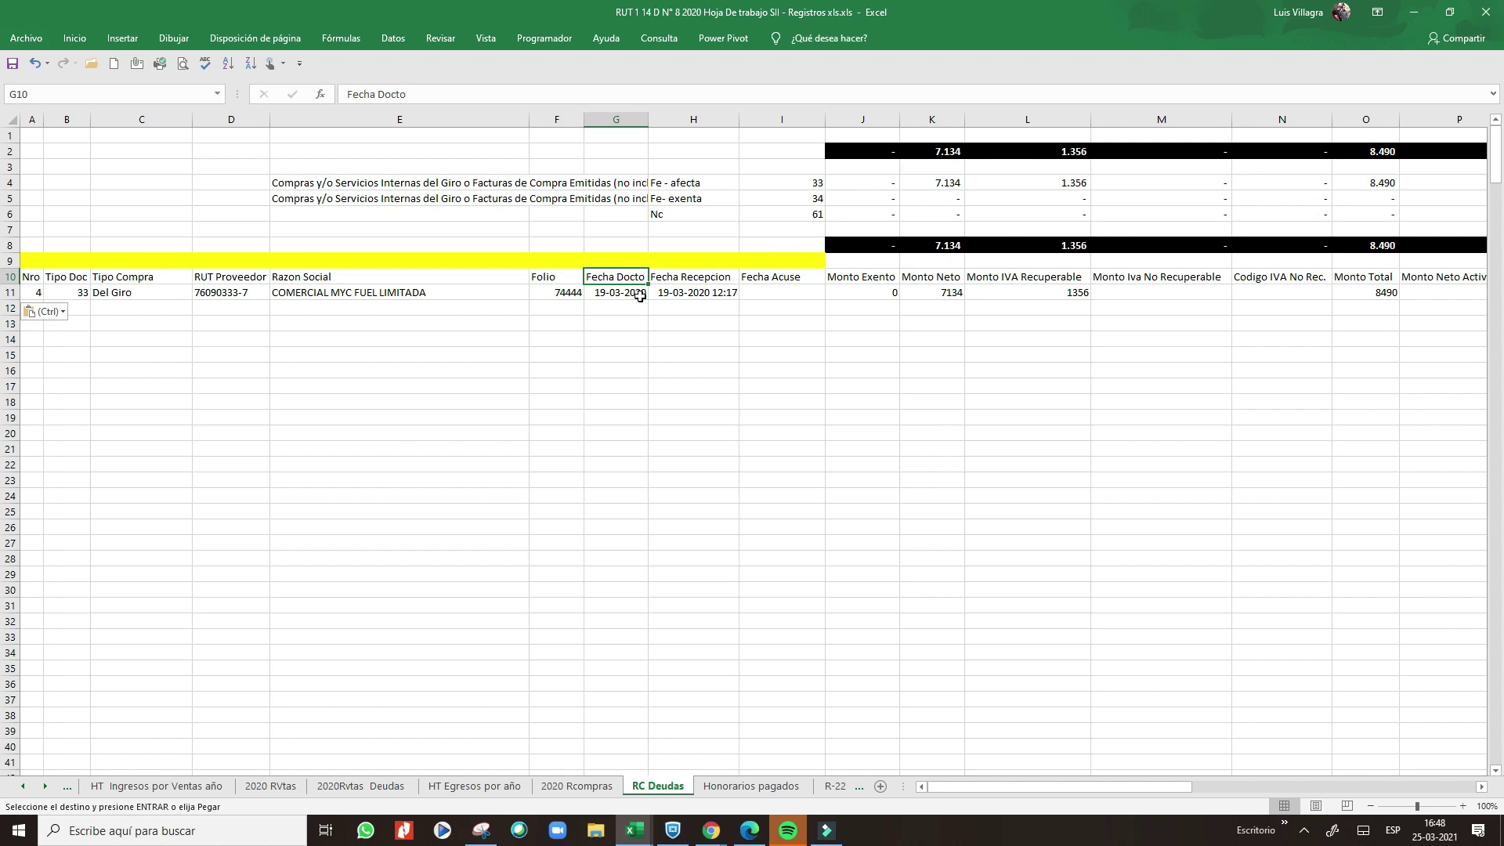
left_click(470, 787)
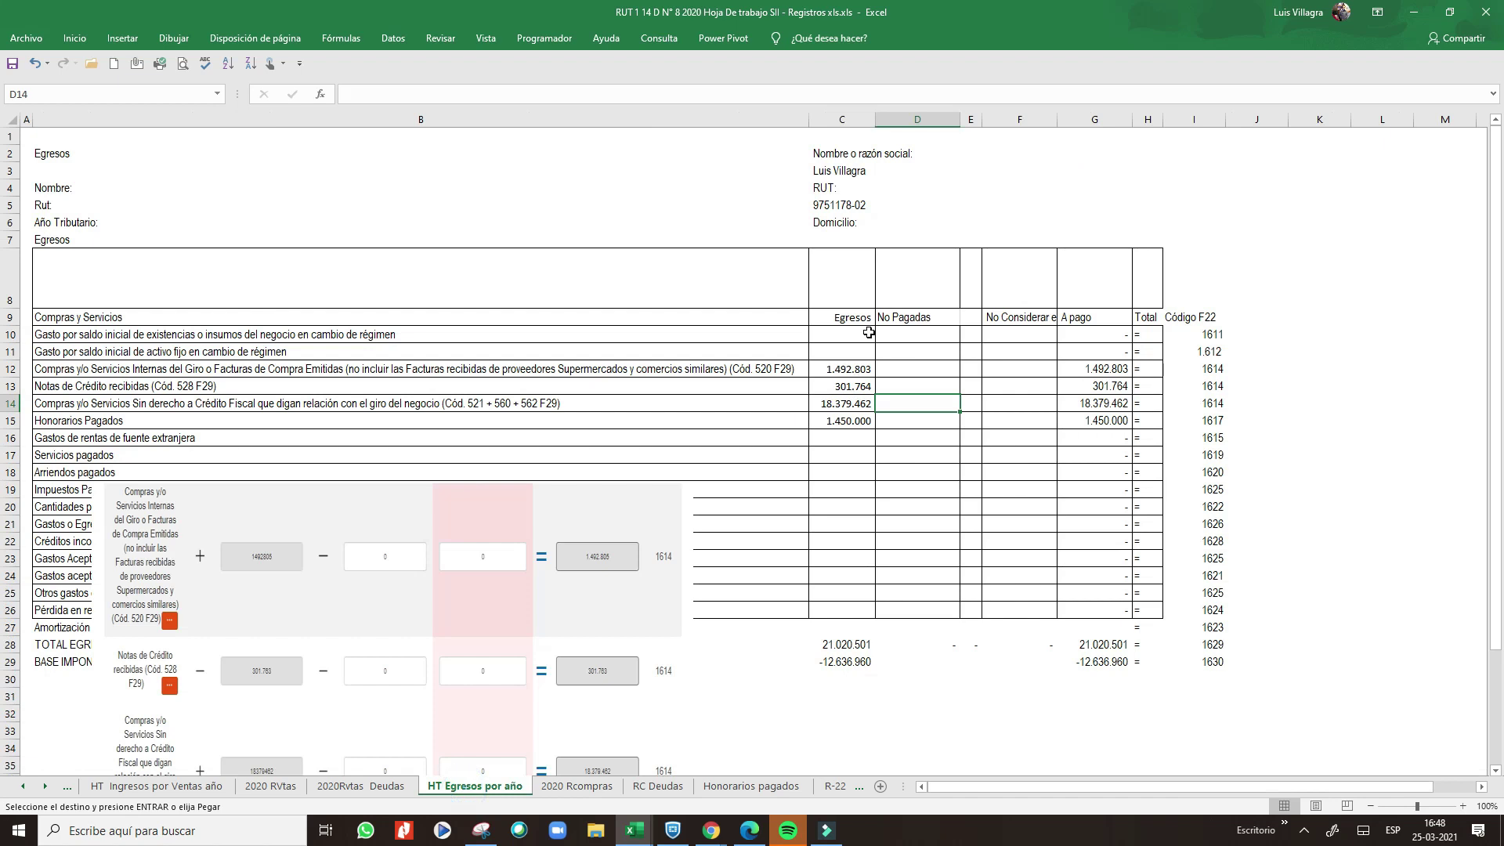
- Link D12 No Pagadas to the unpaid net amount with =+'RC Deudas'!K4
key("Up")
key("Up")
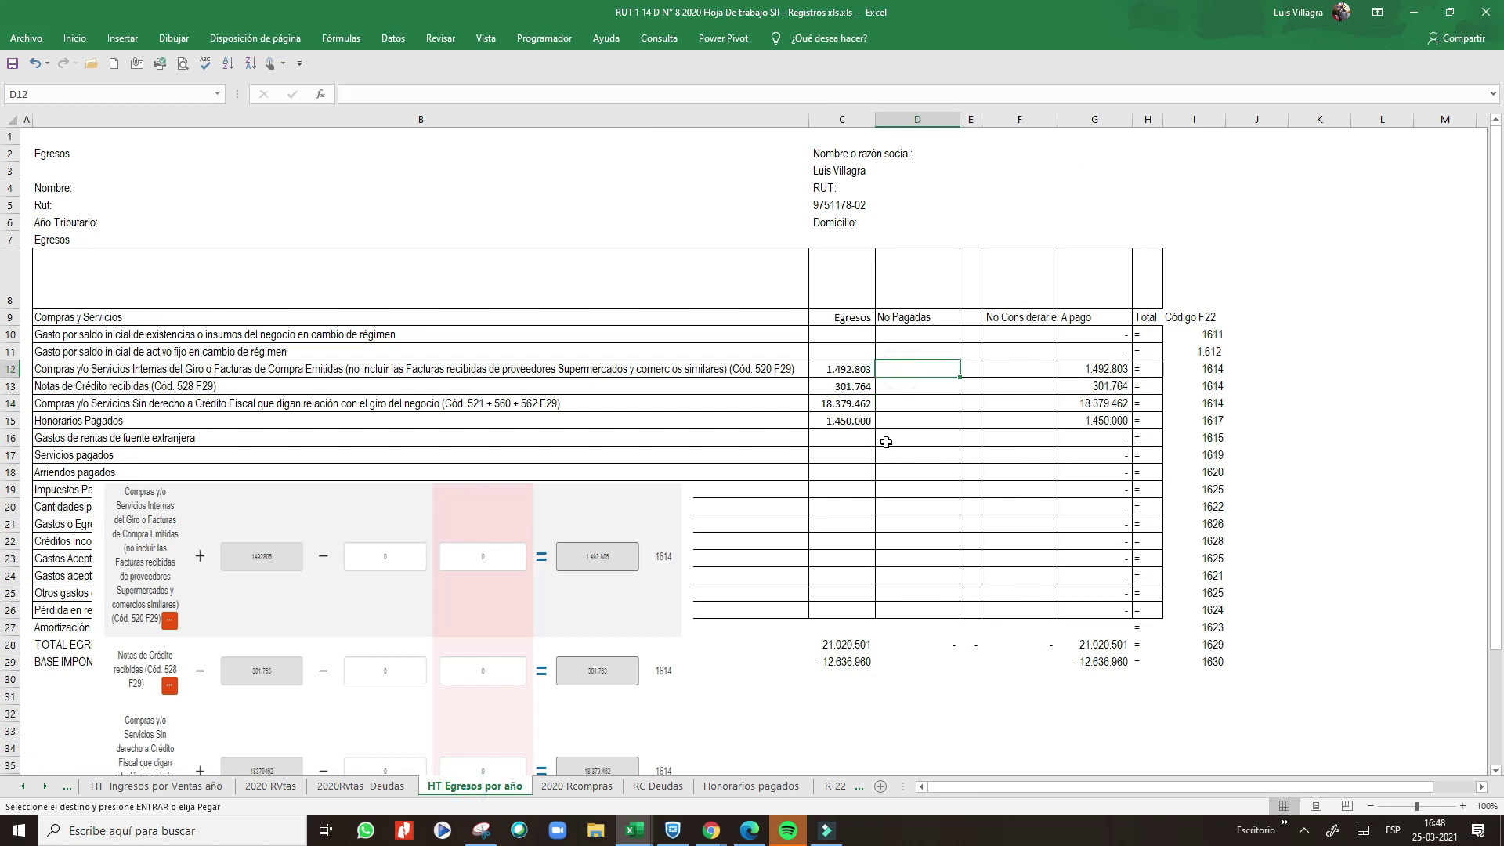
type("+")
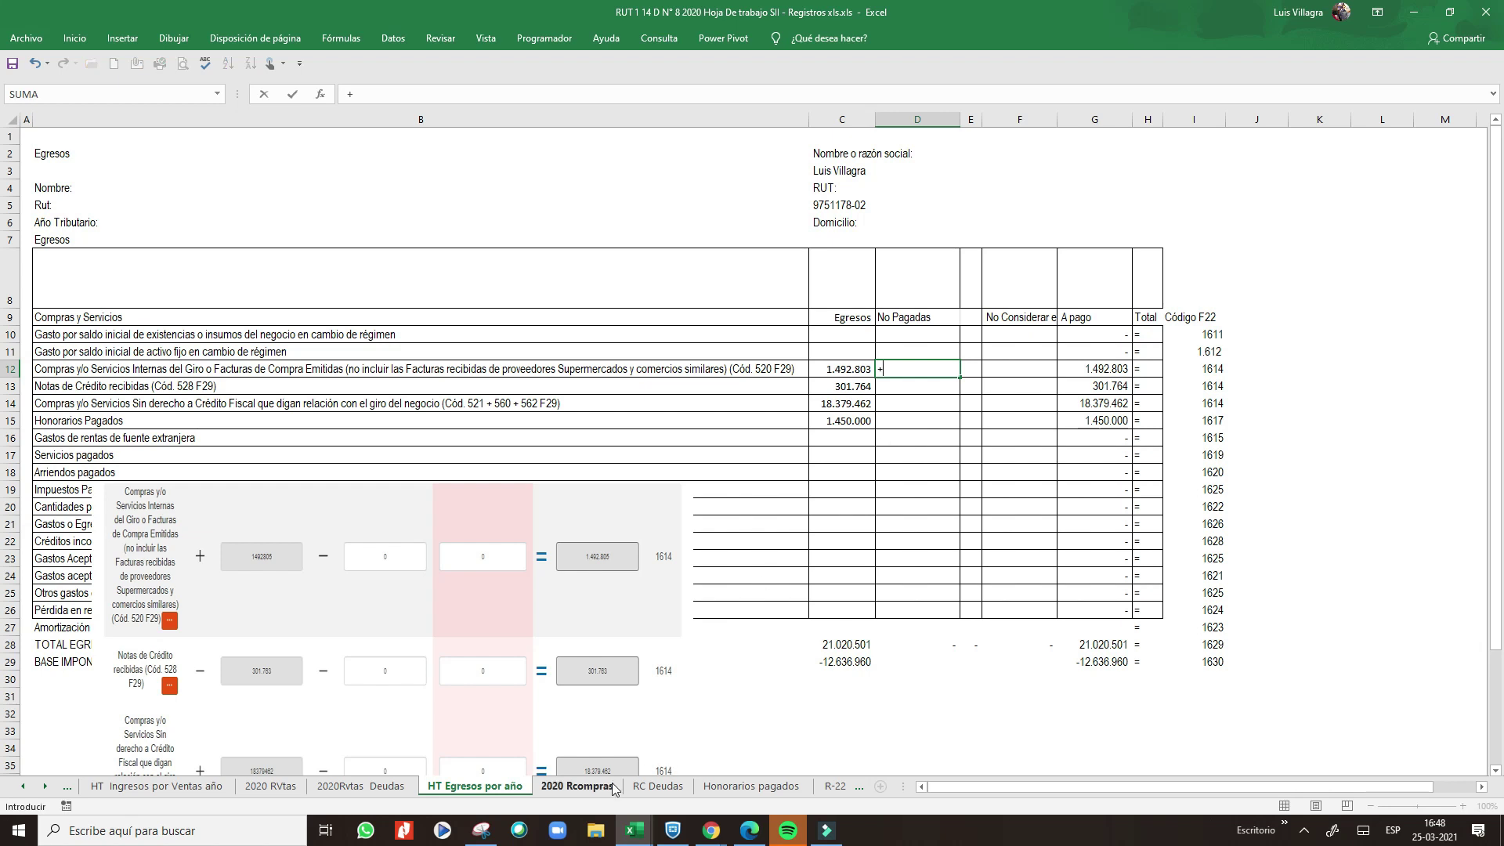
left_click(619, 786)
left_click(664, 784)
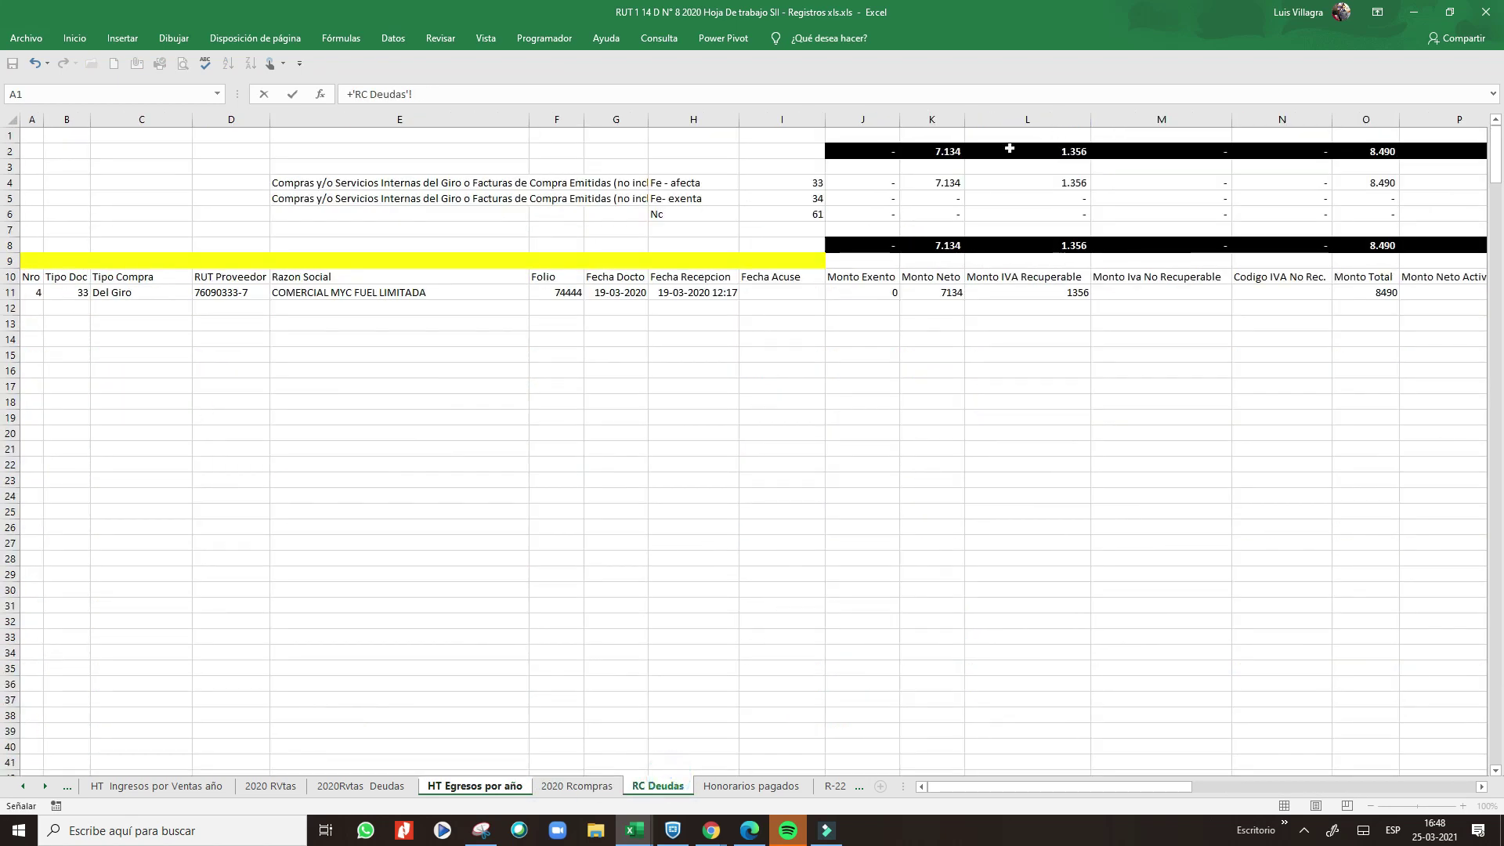
left_click(921, 183)
key("Return")
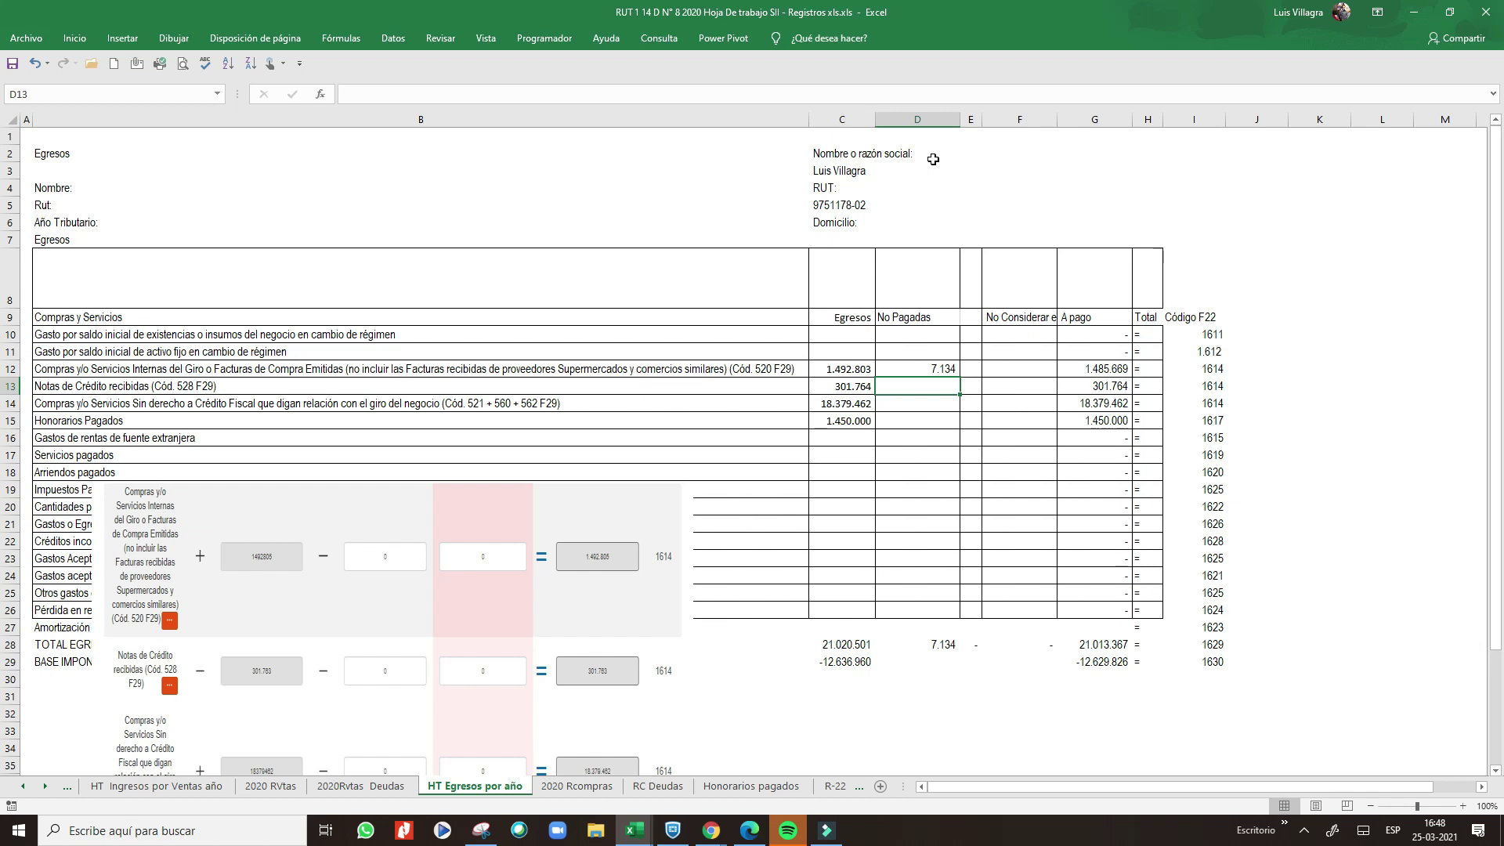
- Leave D13 unchanged and link D14 to =+'RC Deudas'!K6
type("+")
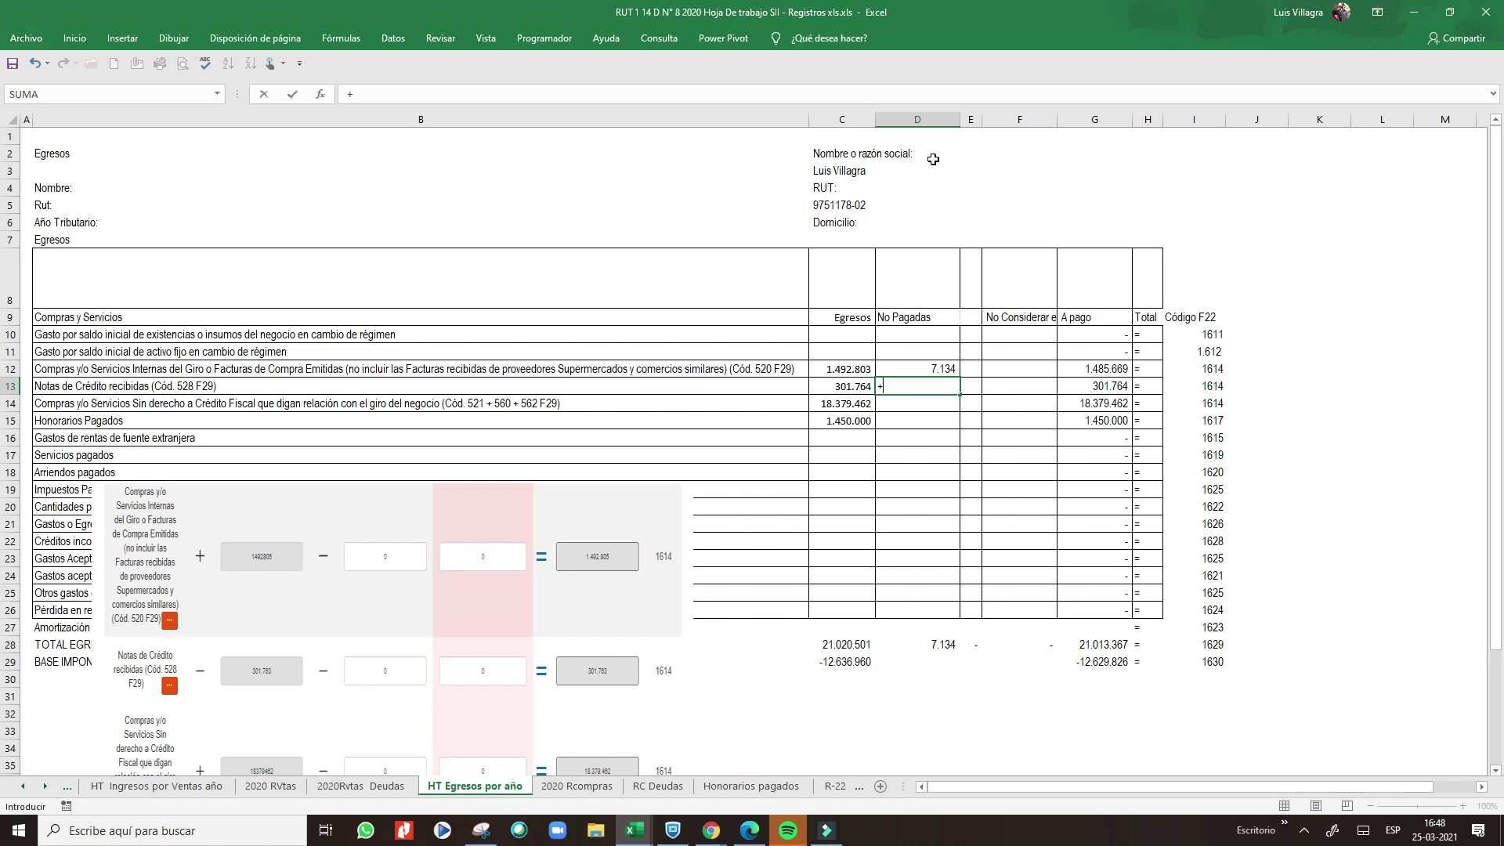
key("Escape")
key("Down")
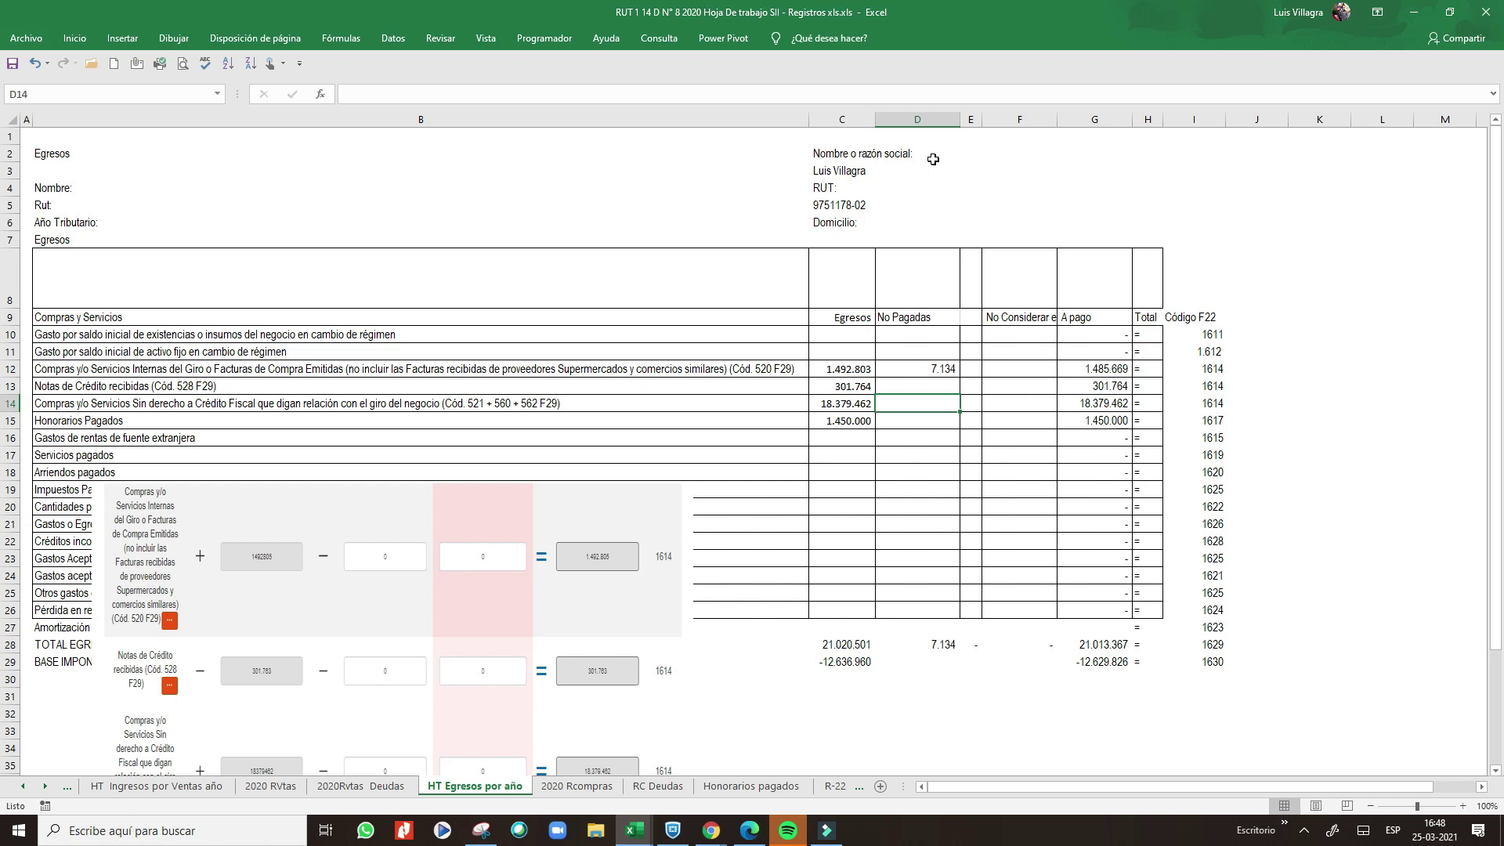
type("+")
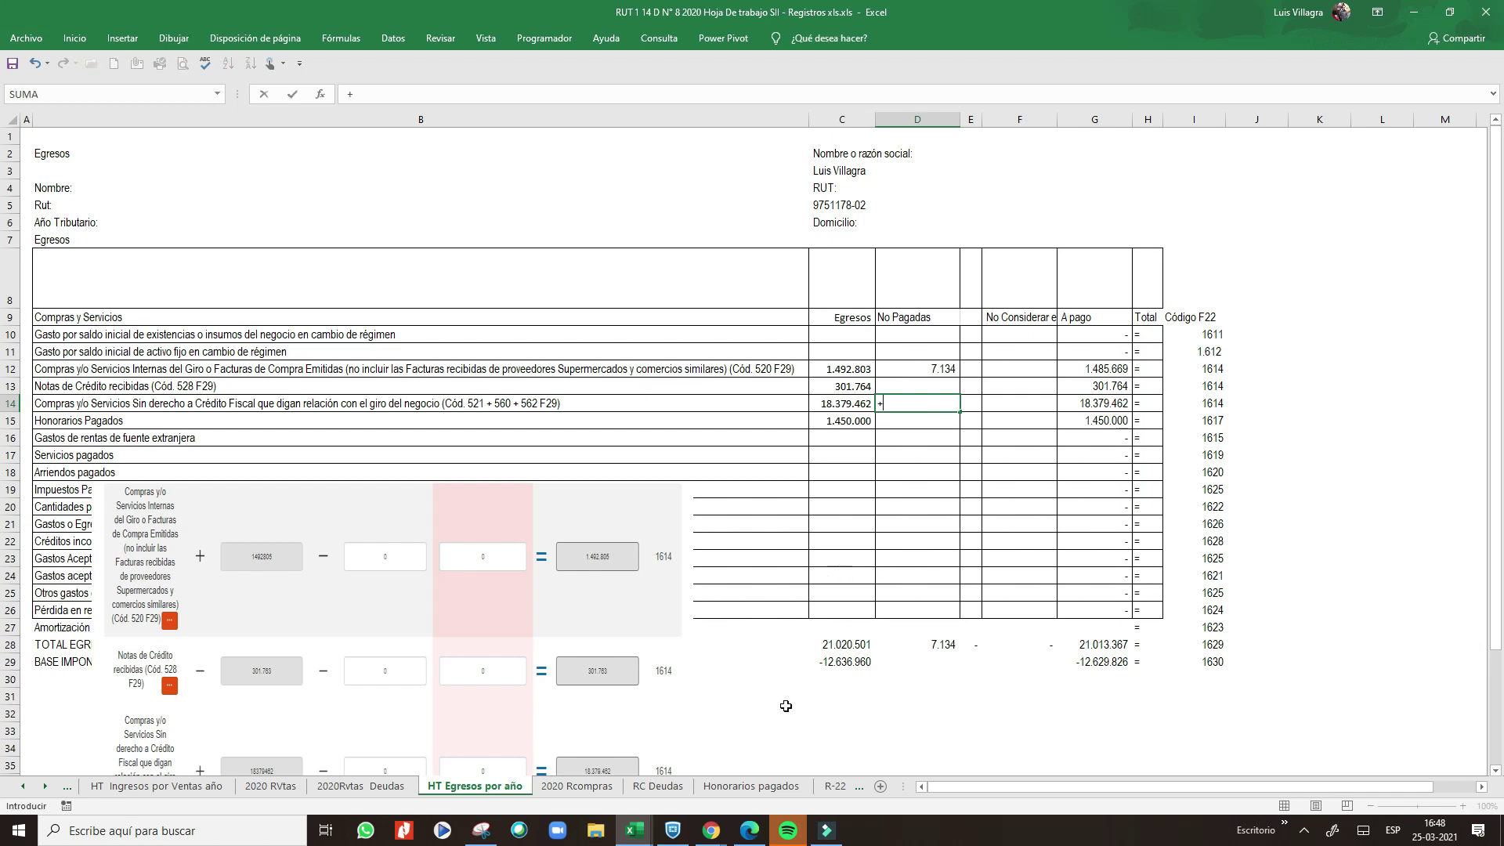
left_click(656, 785)
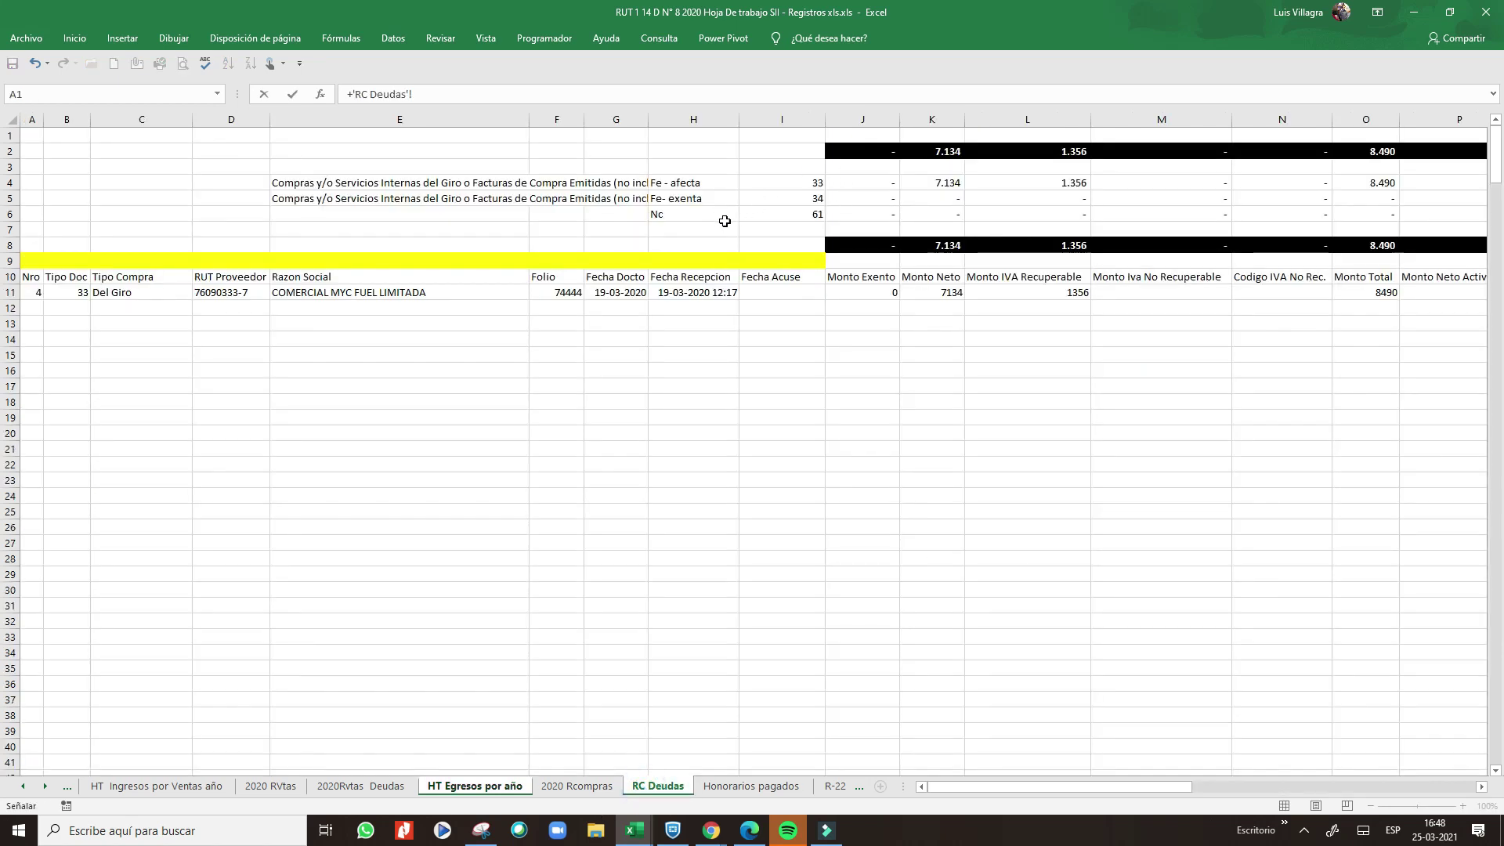
left_click(939, 198)
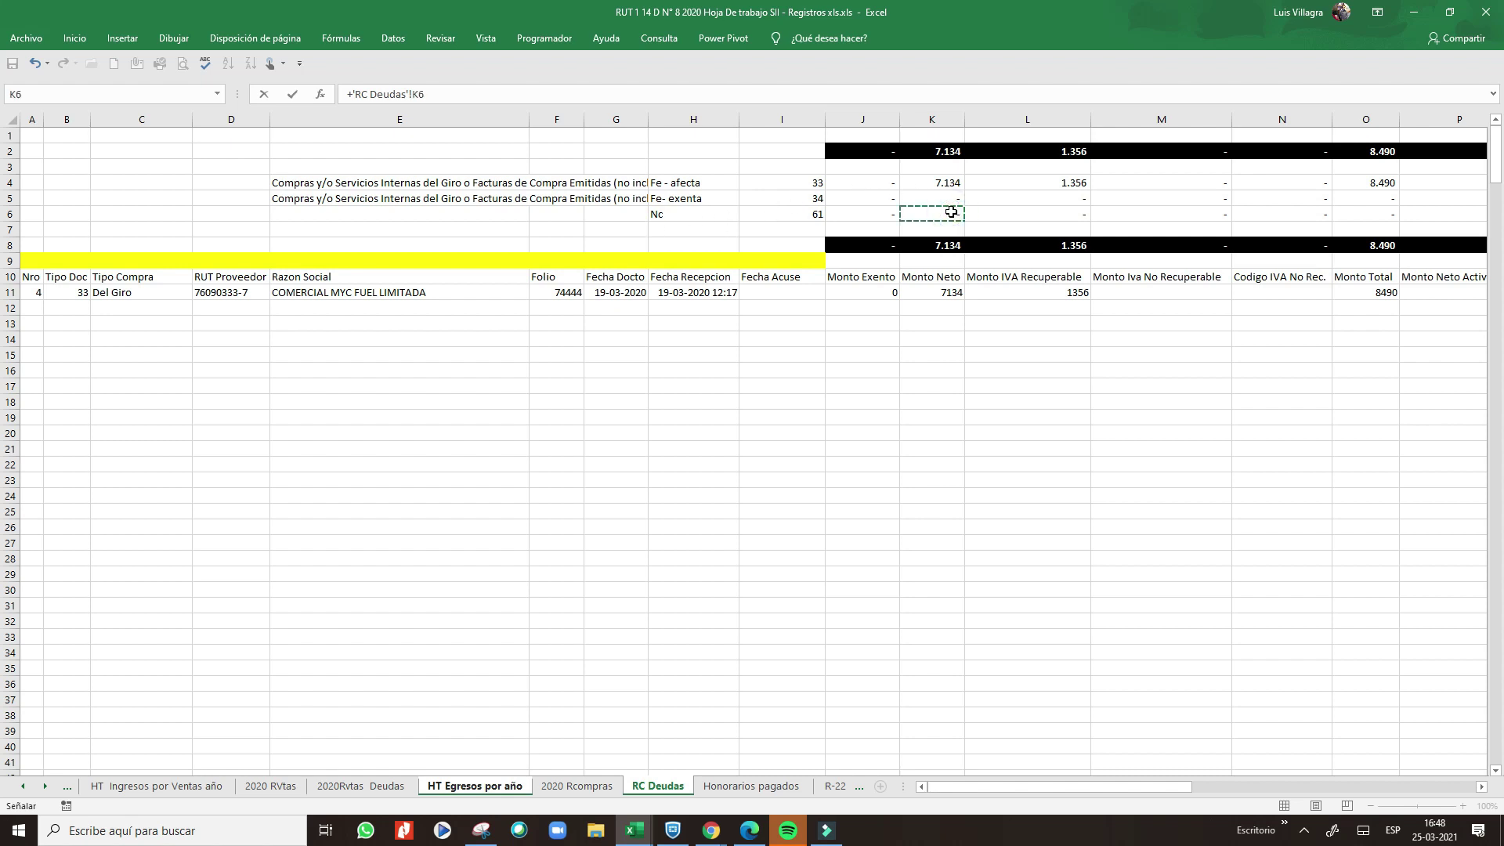
key("Return")
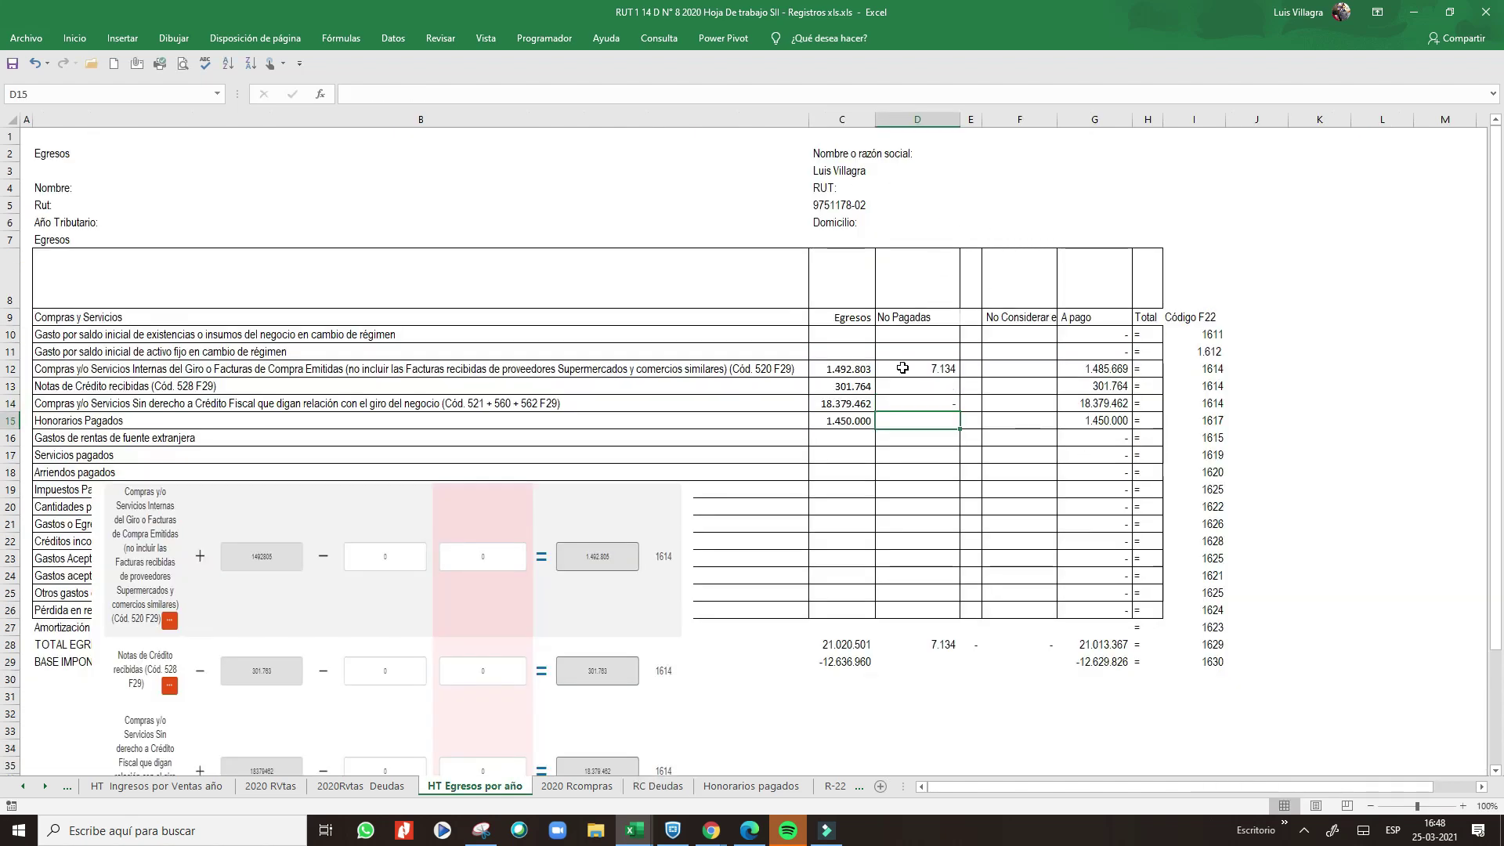
left_click(658, 786)
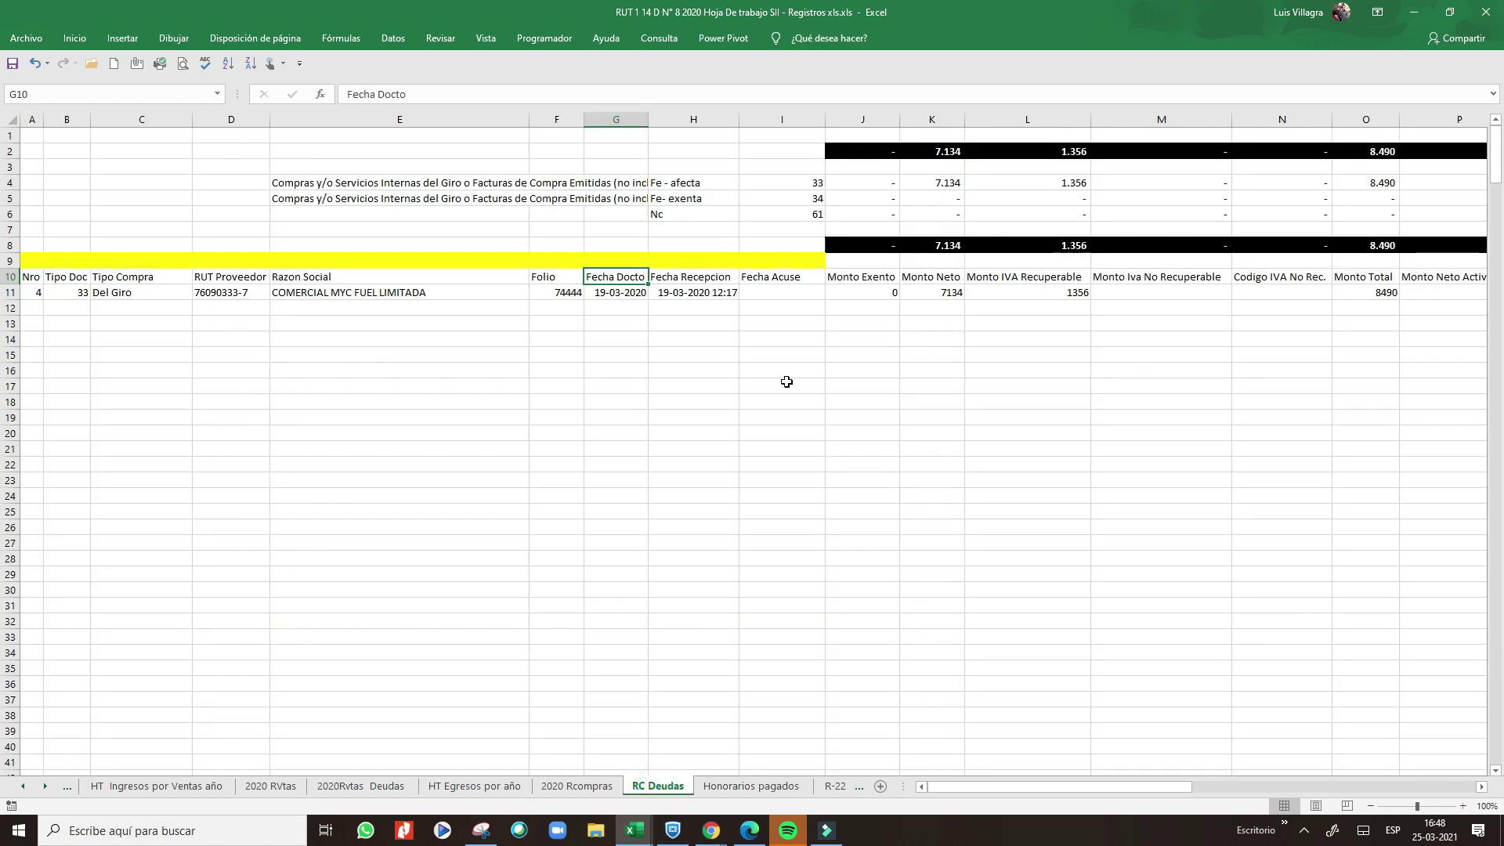
- Fix the RC Deudas category labels, setting E6 to Notas de Crédito recibidas (Cód. 528 F29)
left_click(397, 212)
left_click_drag(441, 207, 442, 204)
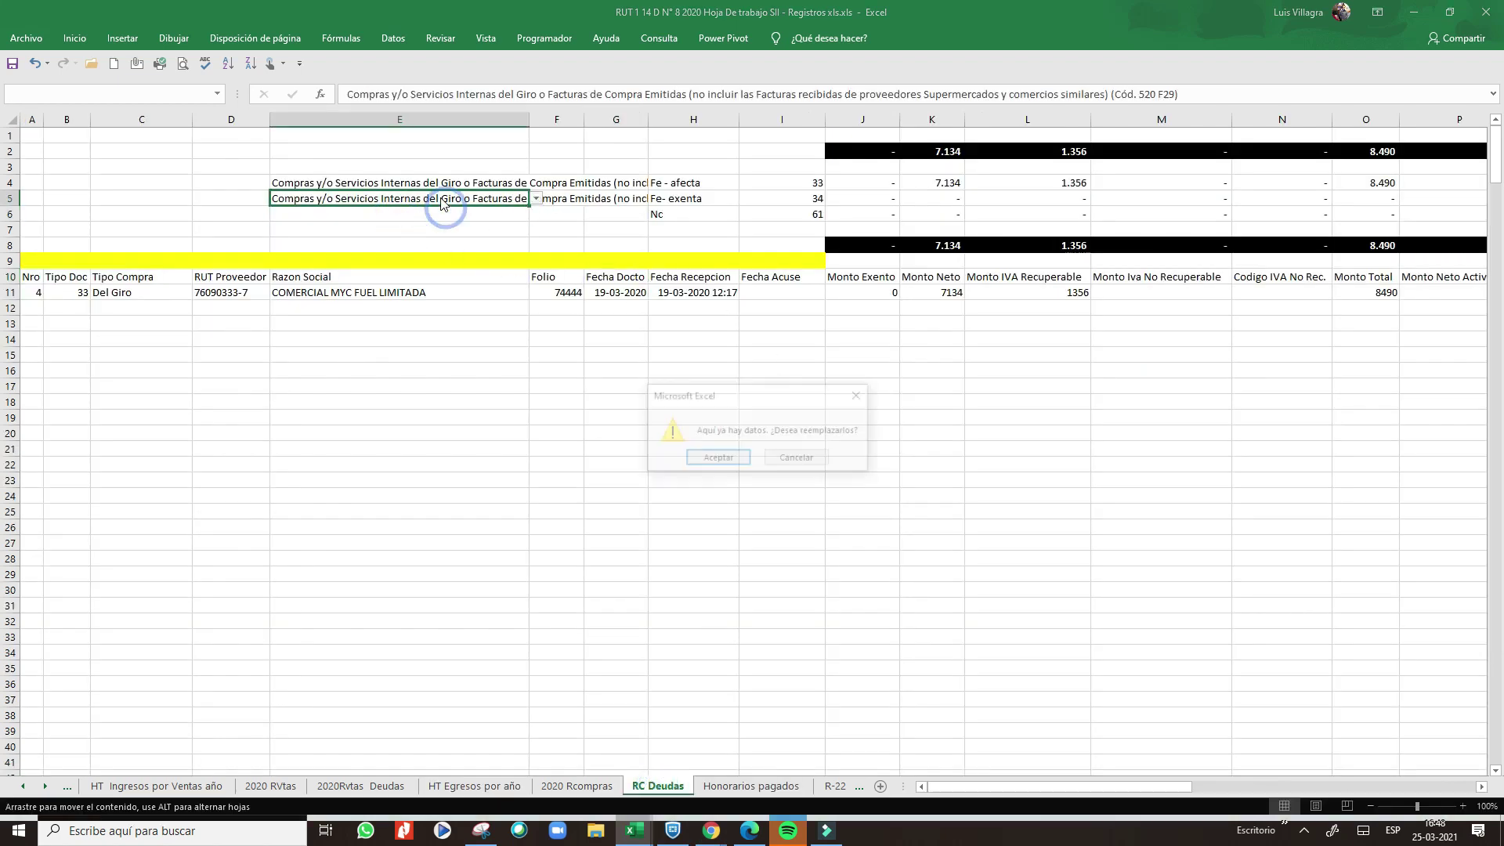
key("Return")
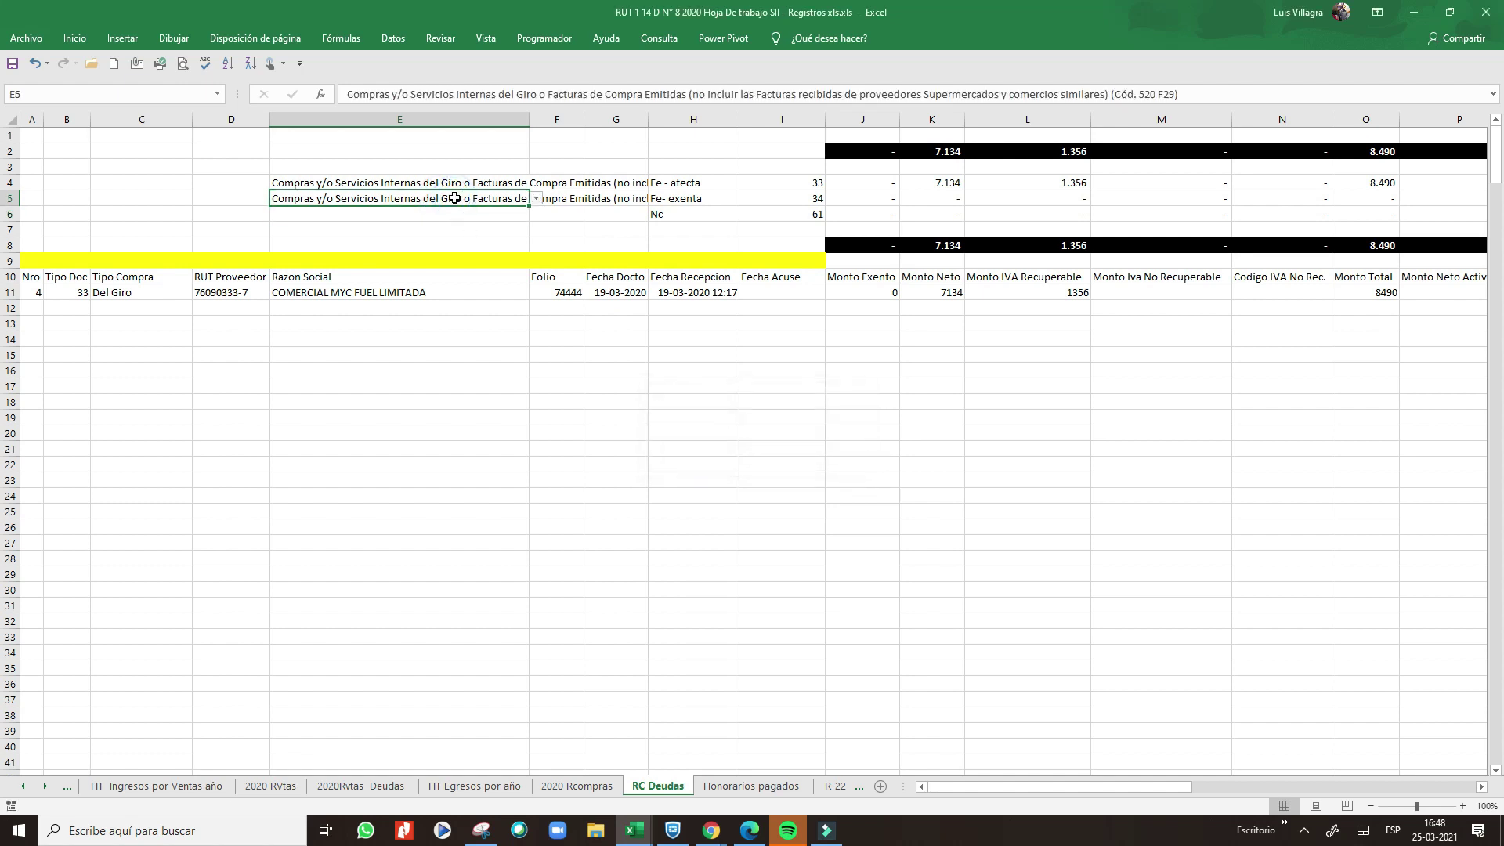
left_click(412, 223)
left_click(409, 202)
key("ctrl+c")
key("Down")
key("Return")
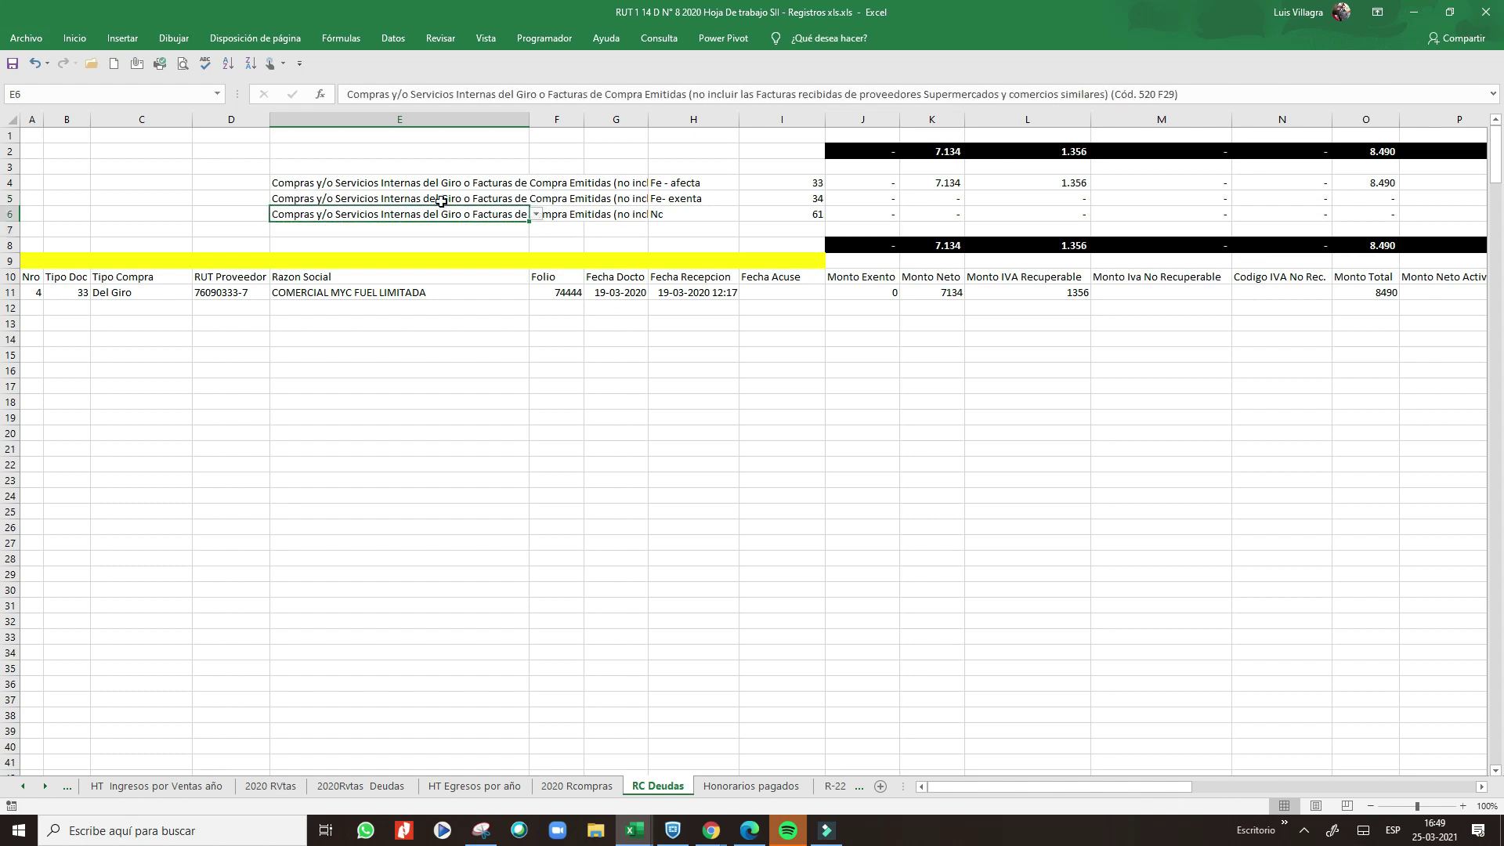
left_click(536, 214)
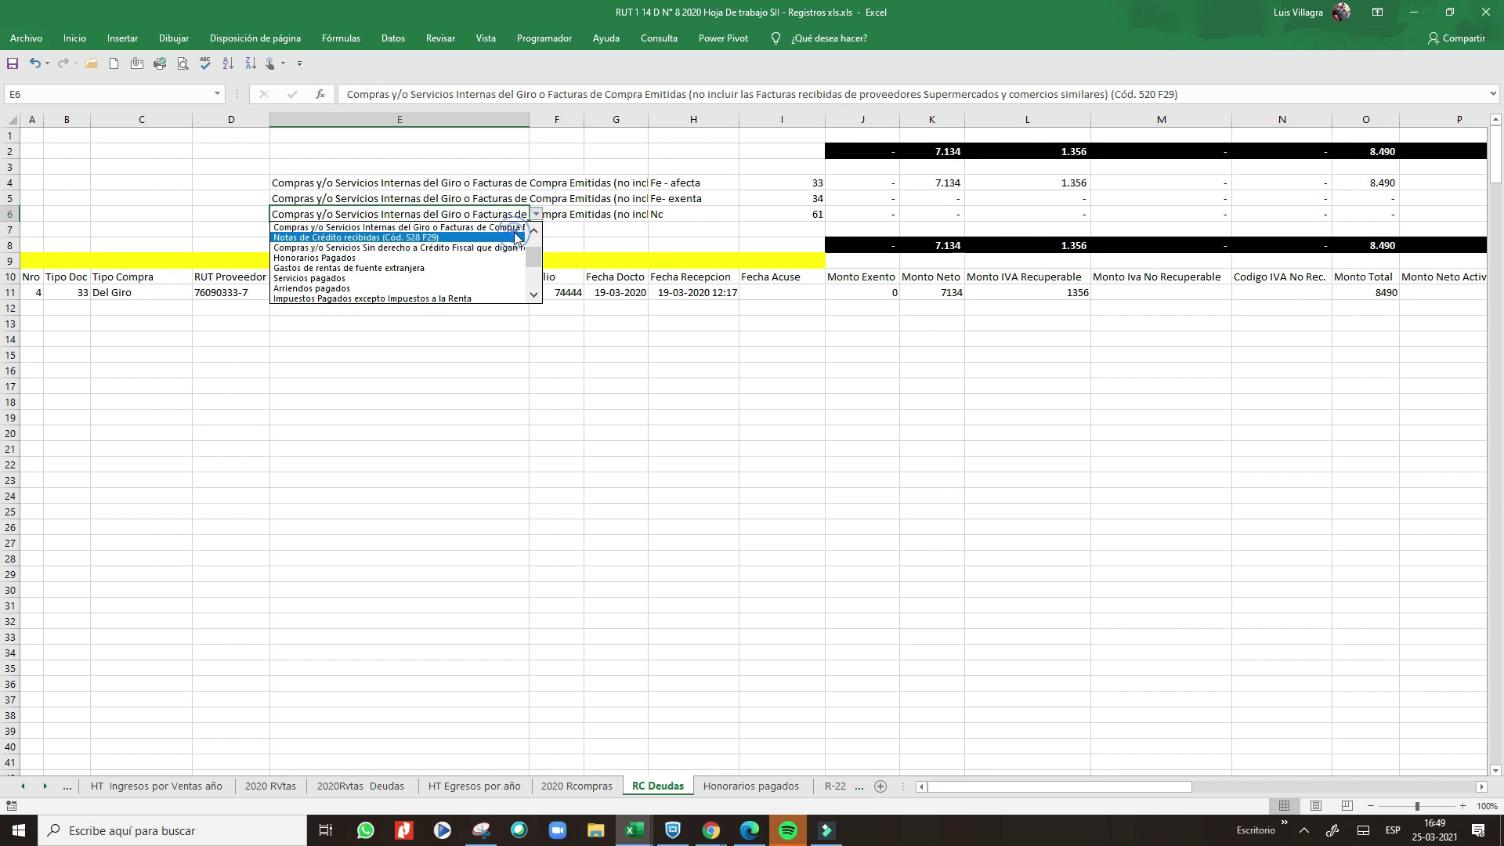
left_click(516, 238)
- Inspect the SUMAR.SI formula in K4 and the D12 and G12 links on HT Egresos por año
left_click(616, 182)
left_click(782, 182)
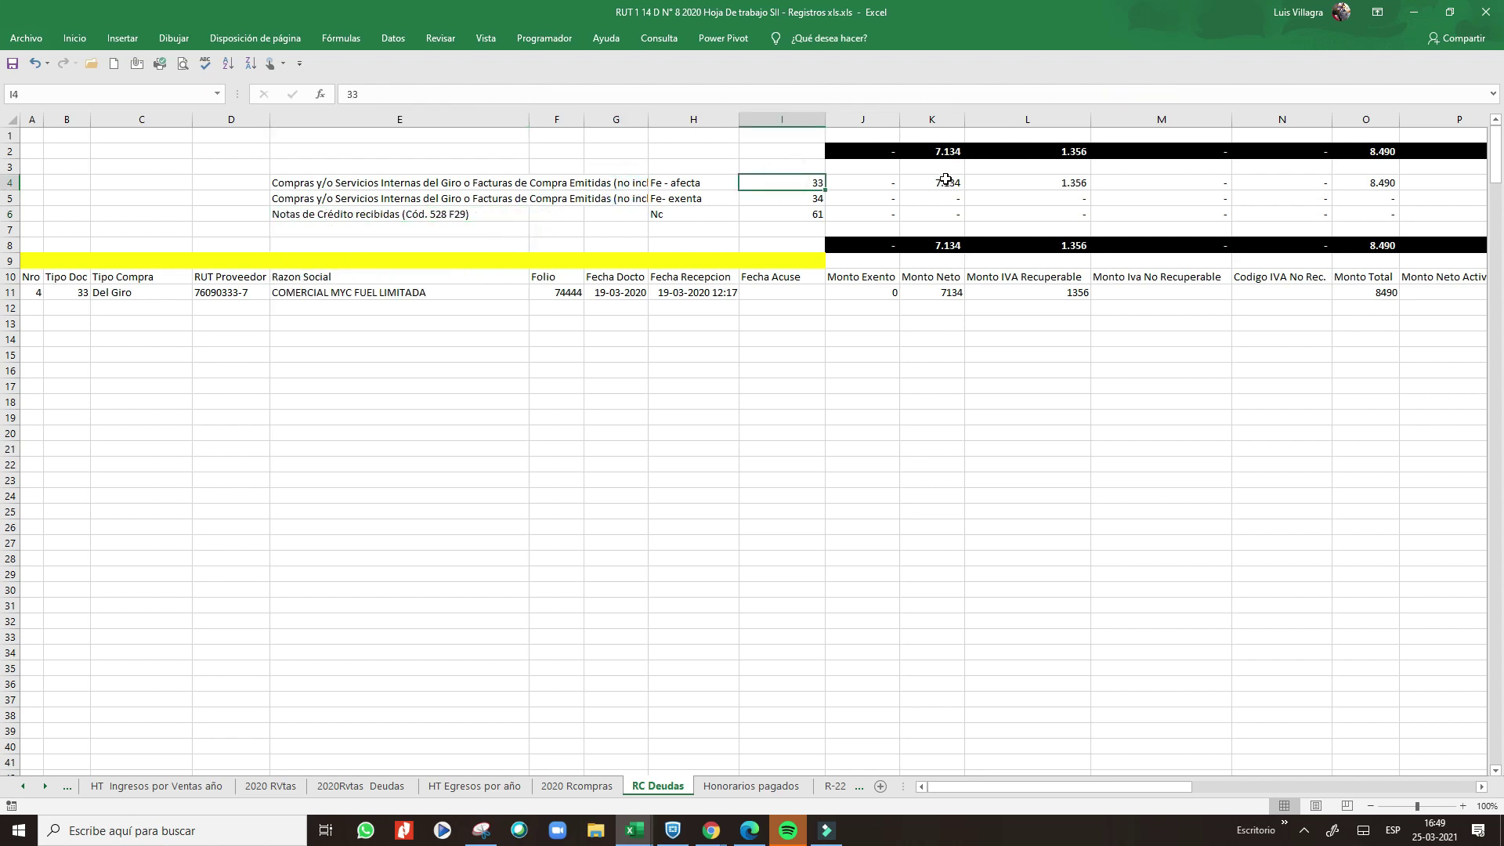
left_click(947, 182)
left_click(474, 785)
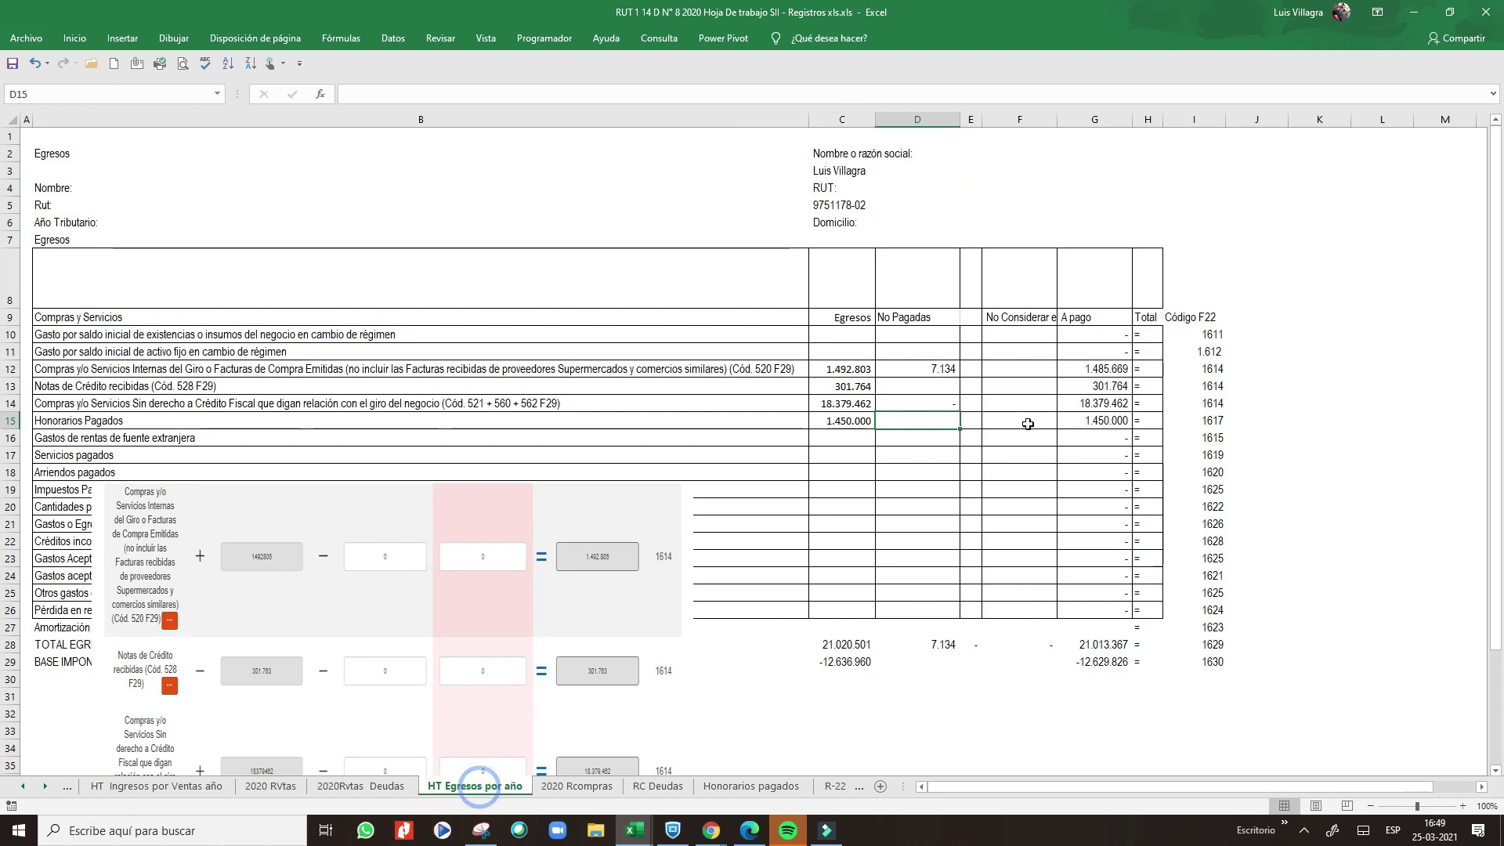
left_click(940, 372)
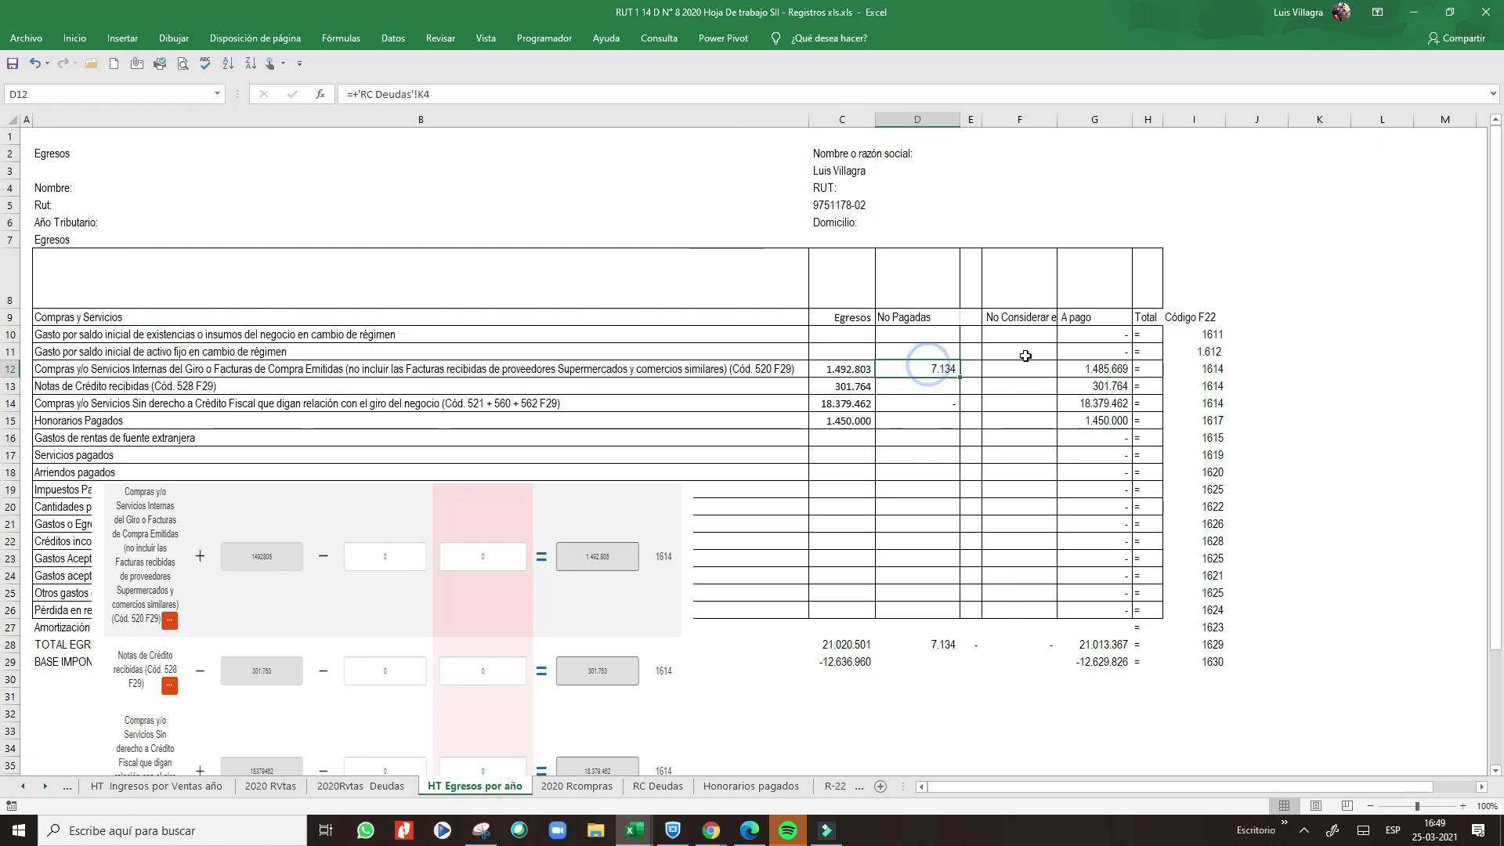
left_click(1095, 368)
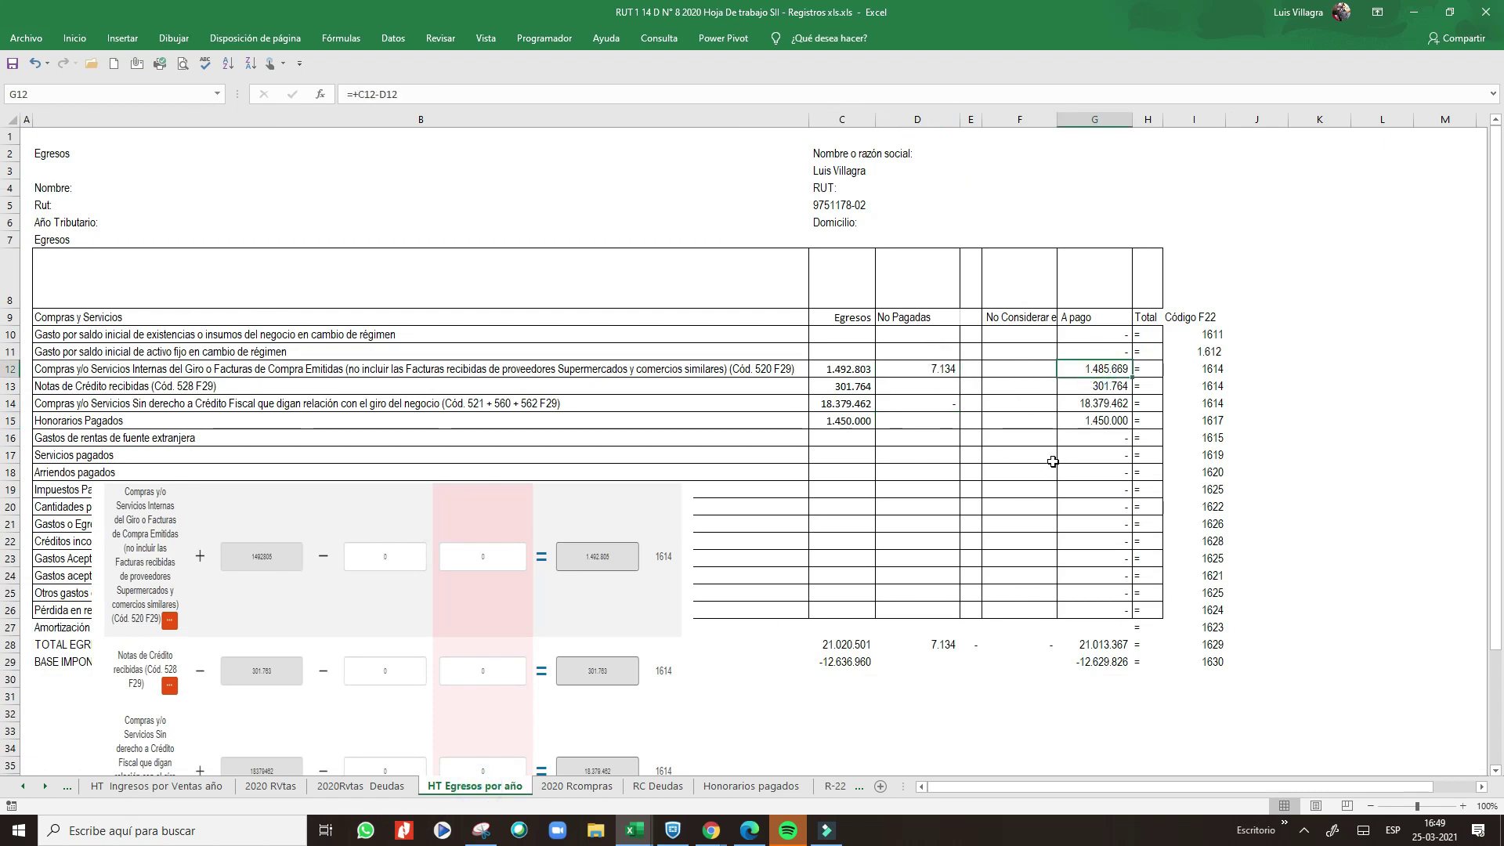
left_click(930, 374)
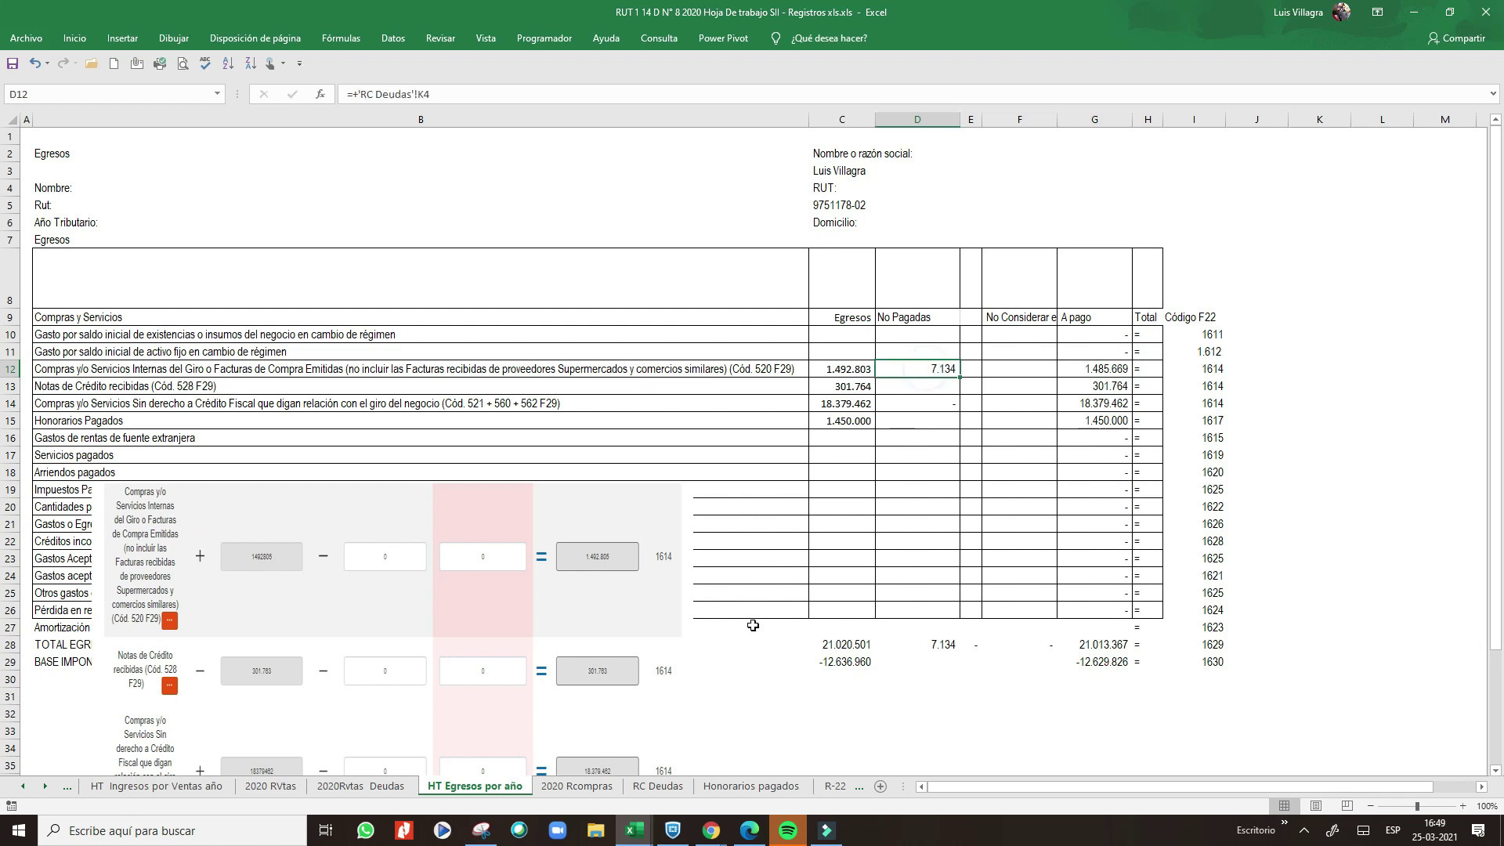
- Review the RC Deudas purchase row 11, starting from its 7134 net amount
left_click(654, 785)
left_click(952, 293)
key("Right")
key("Right")
key("Right")
key("Right")
key("Right")
key("Right")
key("Right")
key("Right")
key("Right")
key("Right")
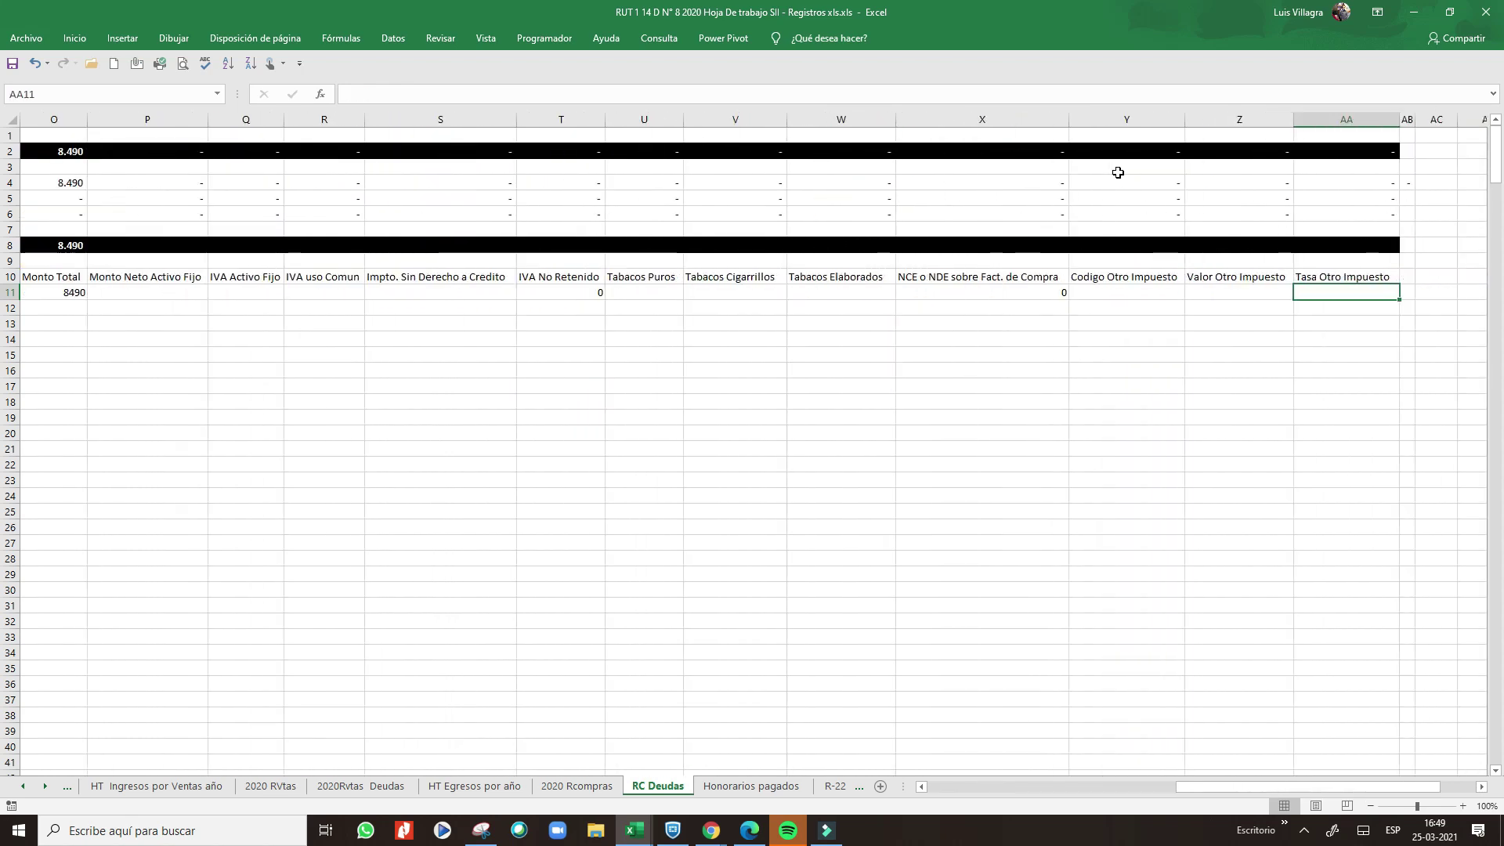
key("Right")
key("Right")
key("Left")
key("Right")
key("Left")
key("Left")
key("Left")
key("Left")
key("Left")
key("Left")
key("Left")
key("Left")
key("Left")
key("Left")
key("Left")
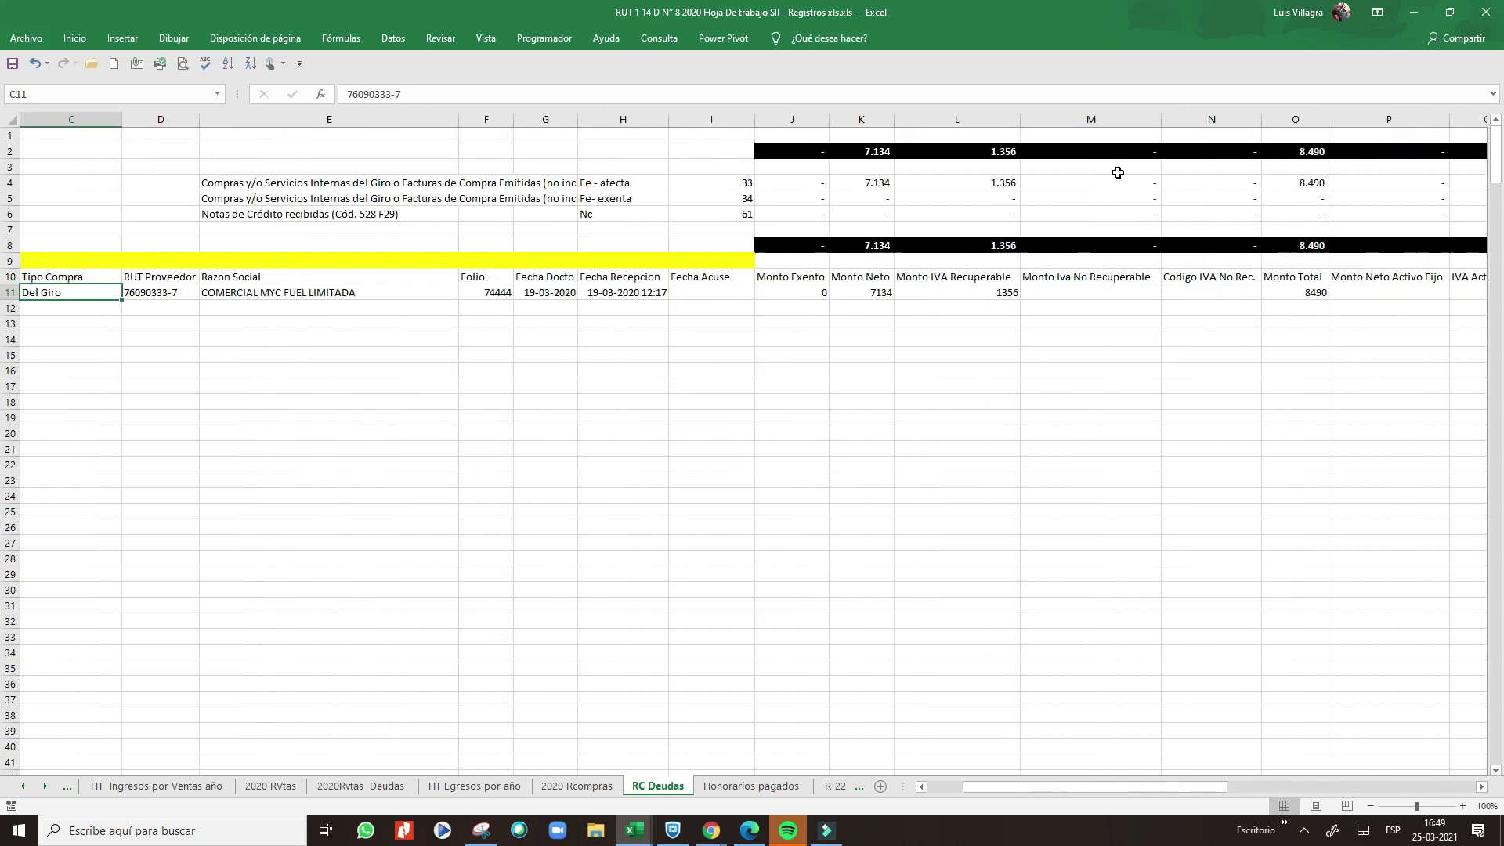
key("Left")
key("Left")
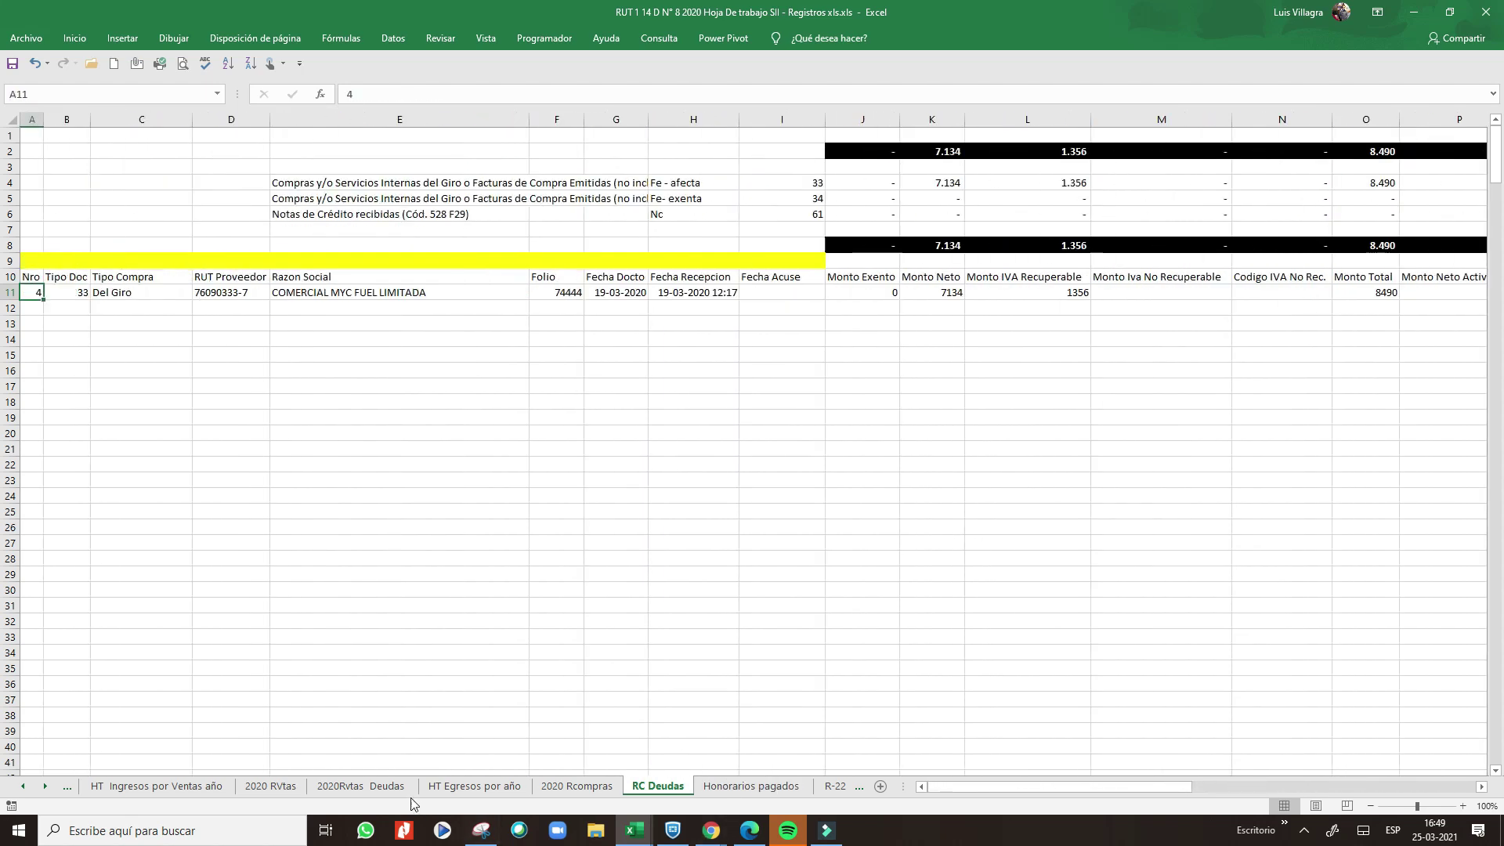
- Delete the pasted Egresos screenshot and review the D28, G28 and G29 base imponible totals
left_click(474, 785)
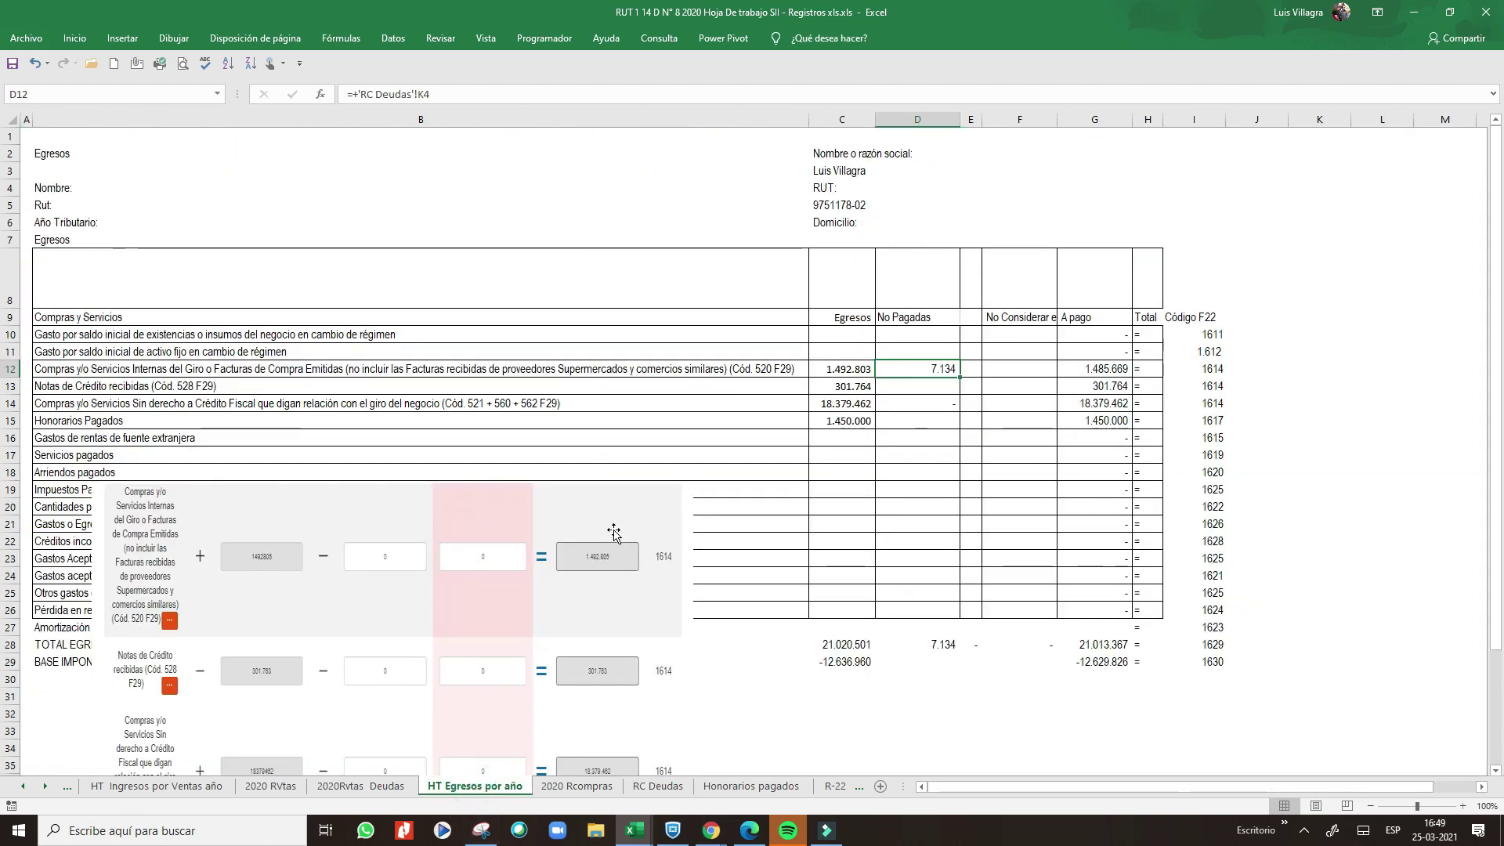
left_click(566, 523)
key("Delete")
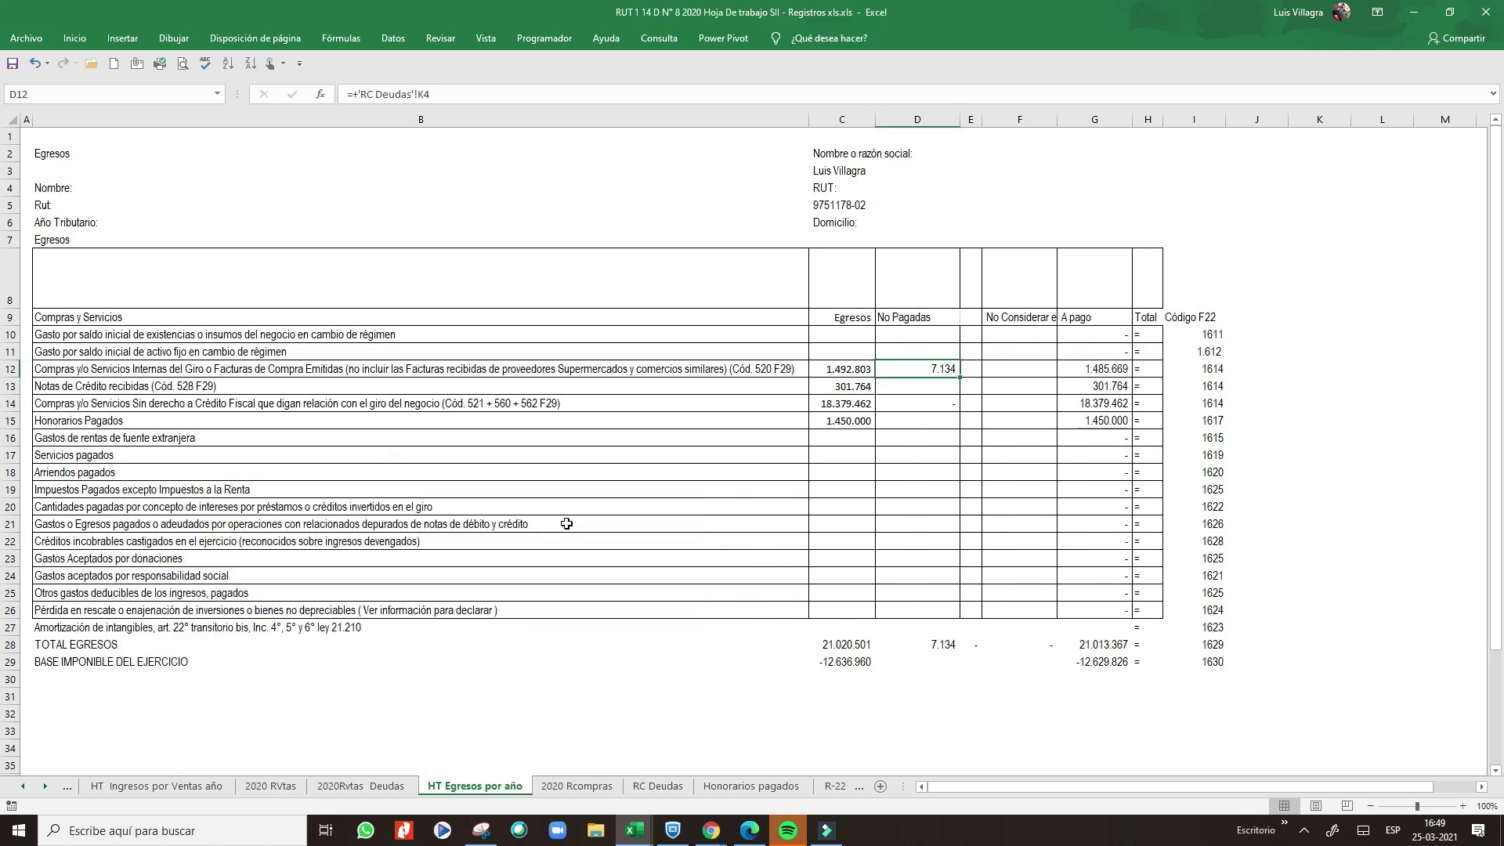
left_click(838, 515)
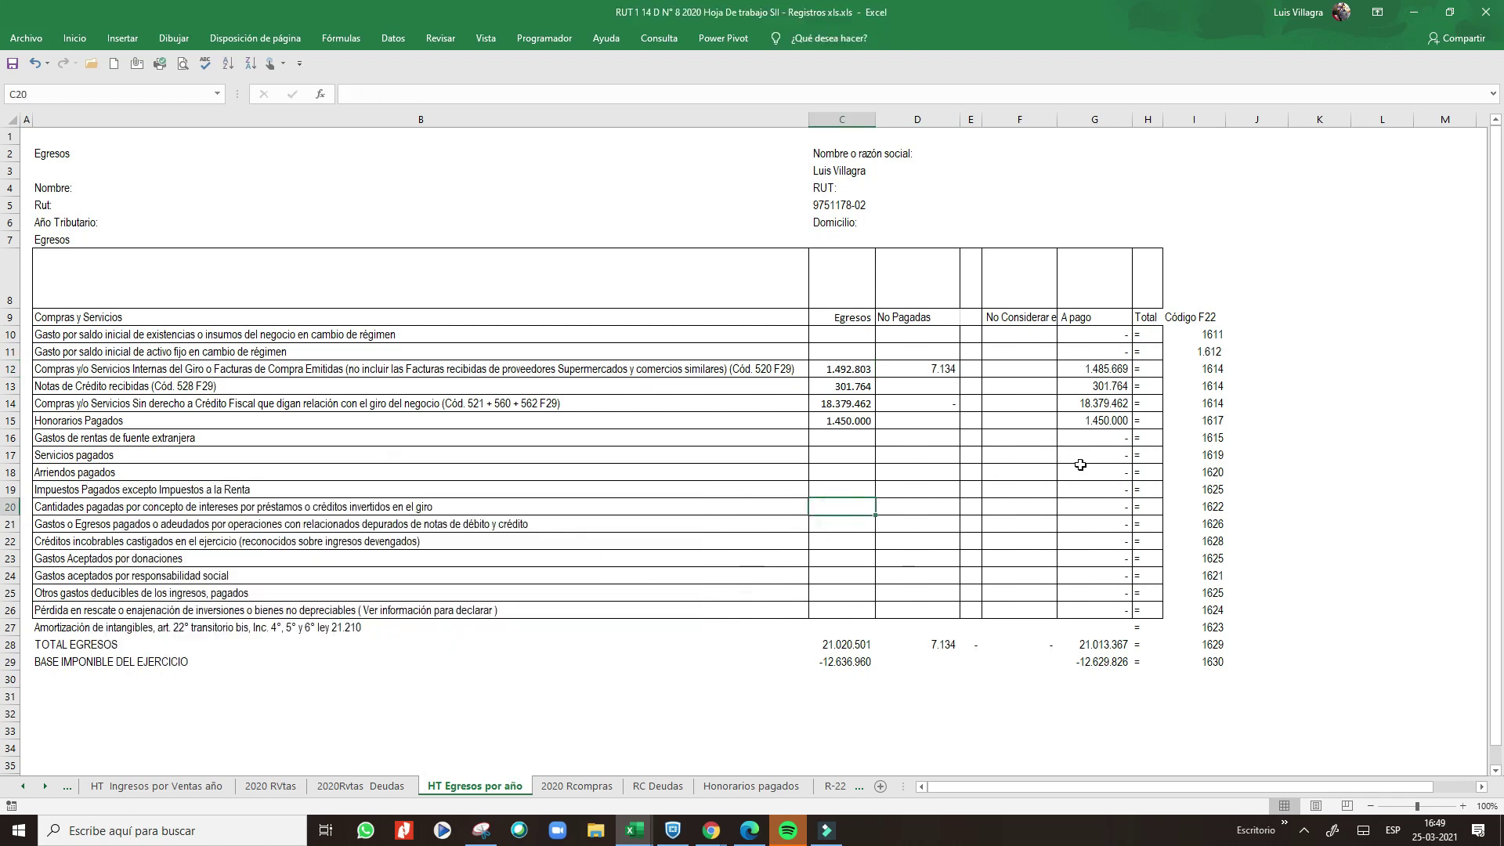
left_click(846, 437)
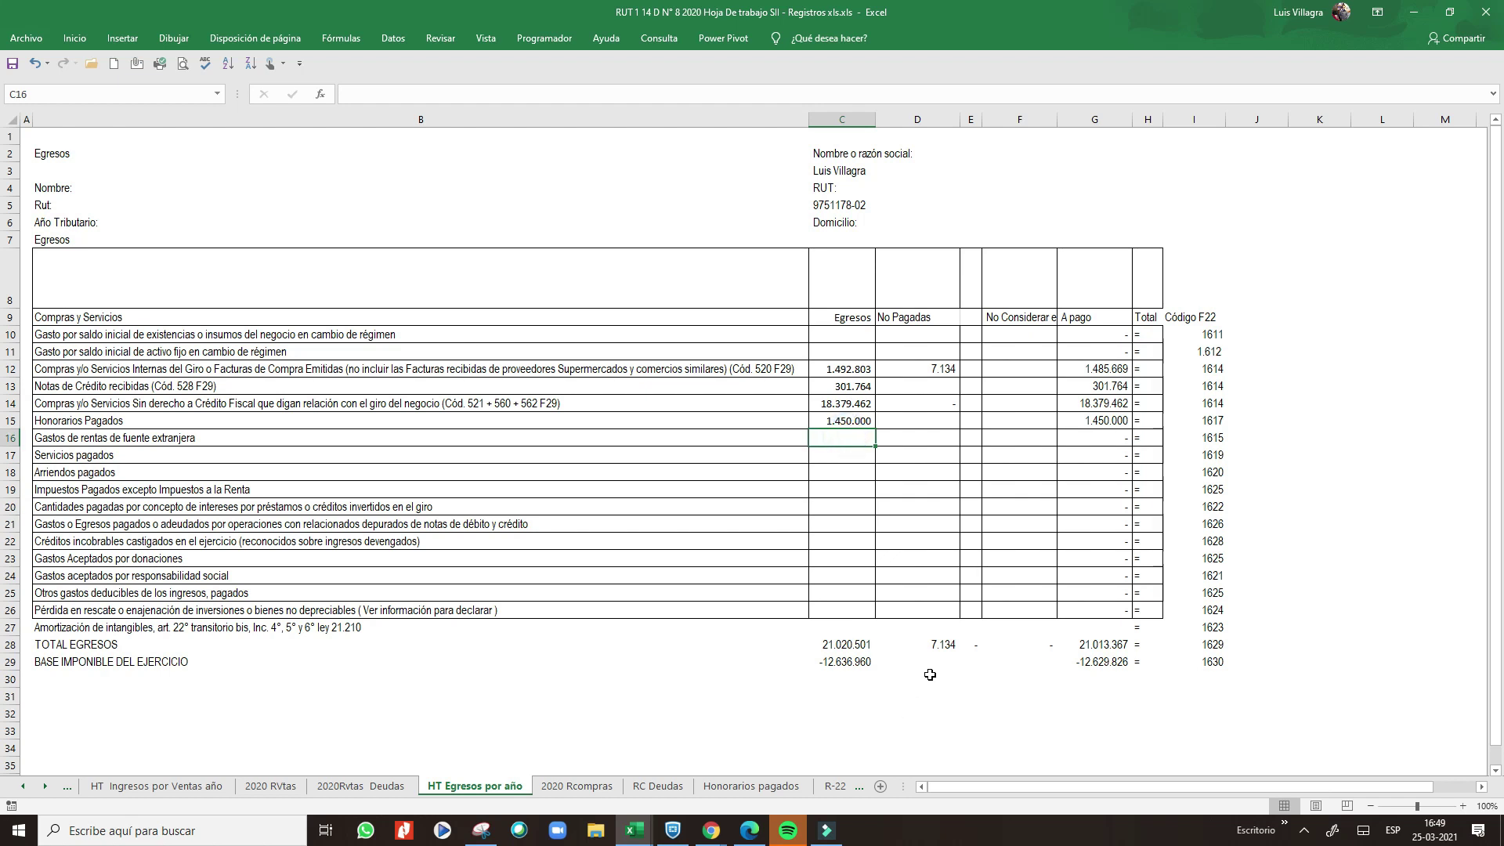
left_click(939, 643)
left_click(1105, 641)
left_click(1101, 662)
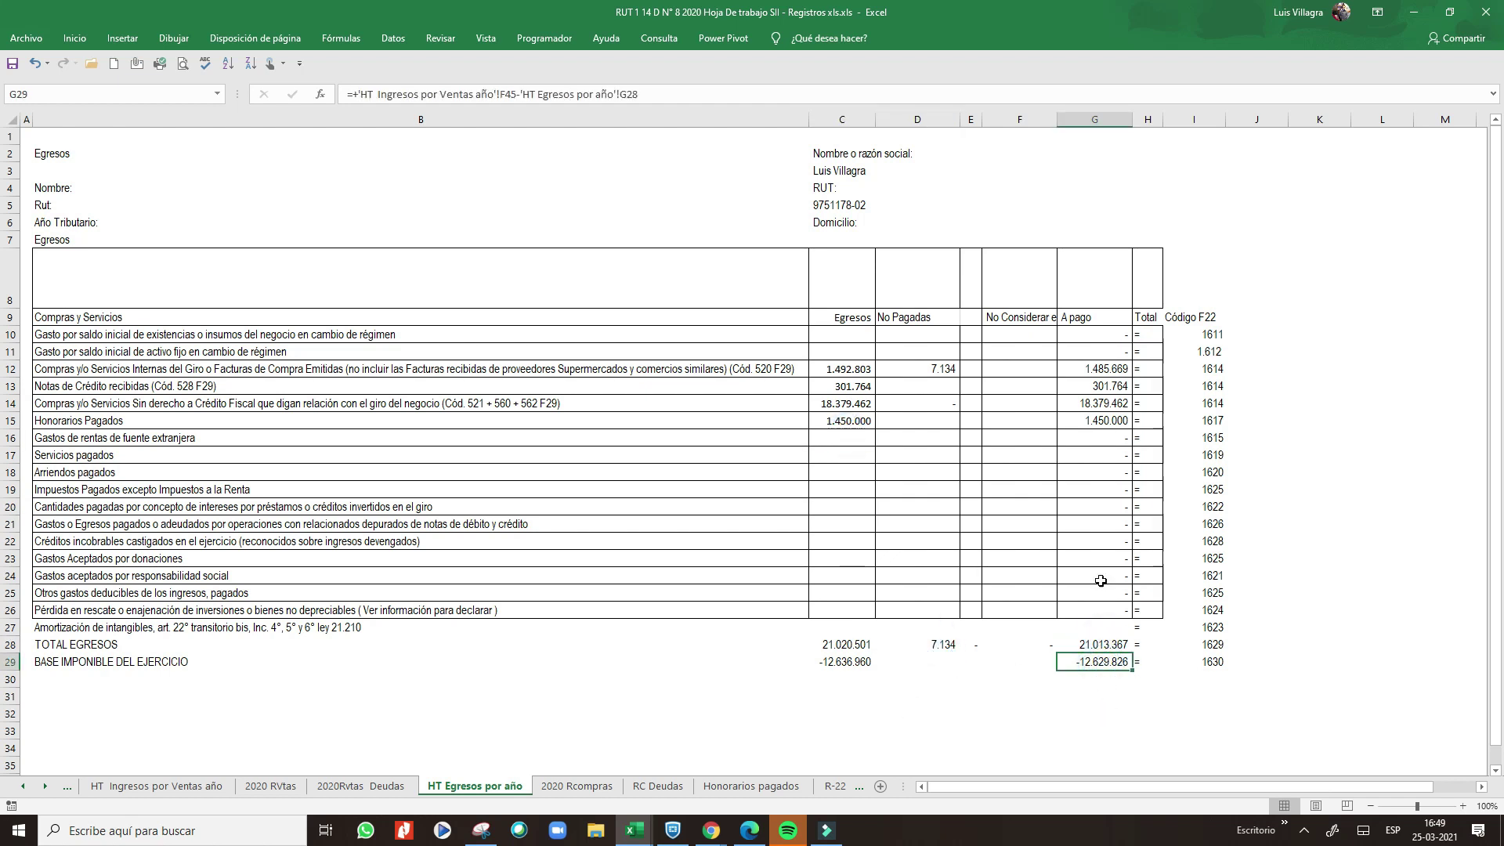
- Clear the unpaid purchase row 11 on RC Deudas, leaving 21.013.367 paid
left_click(580, 787)
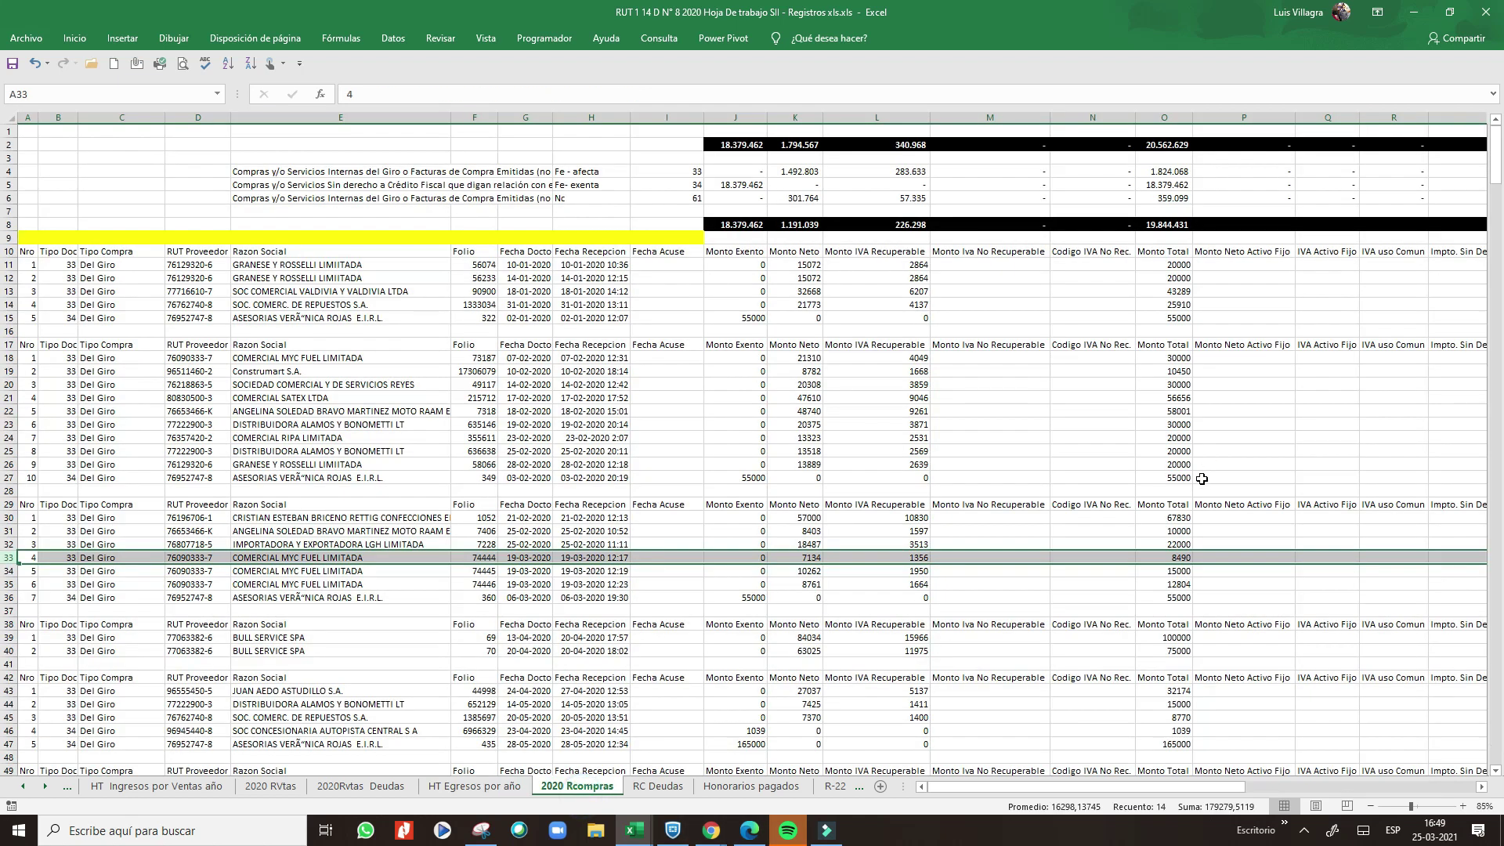
left_click(660, 786)
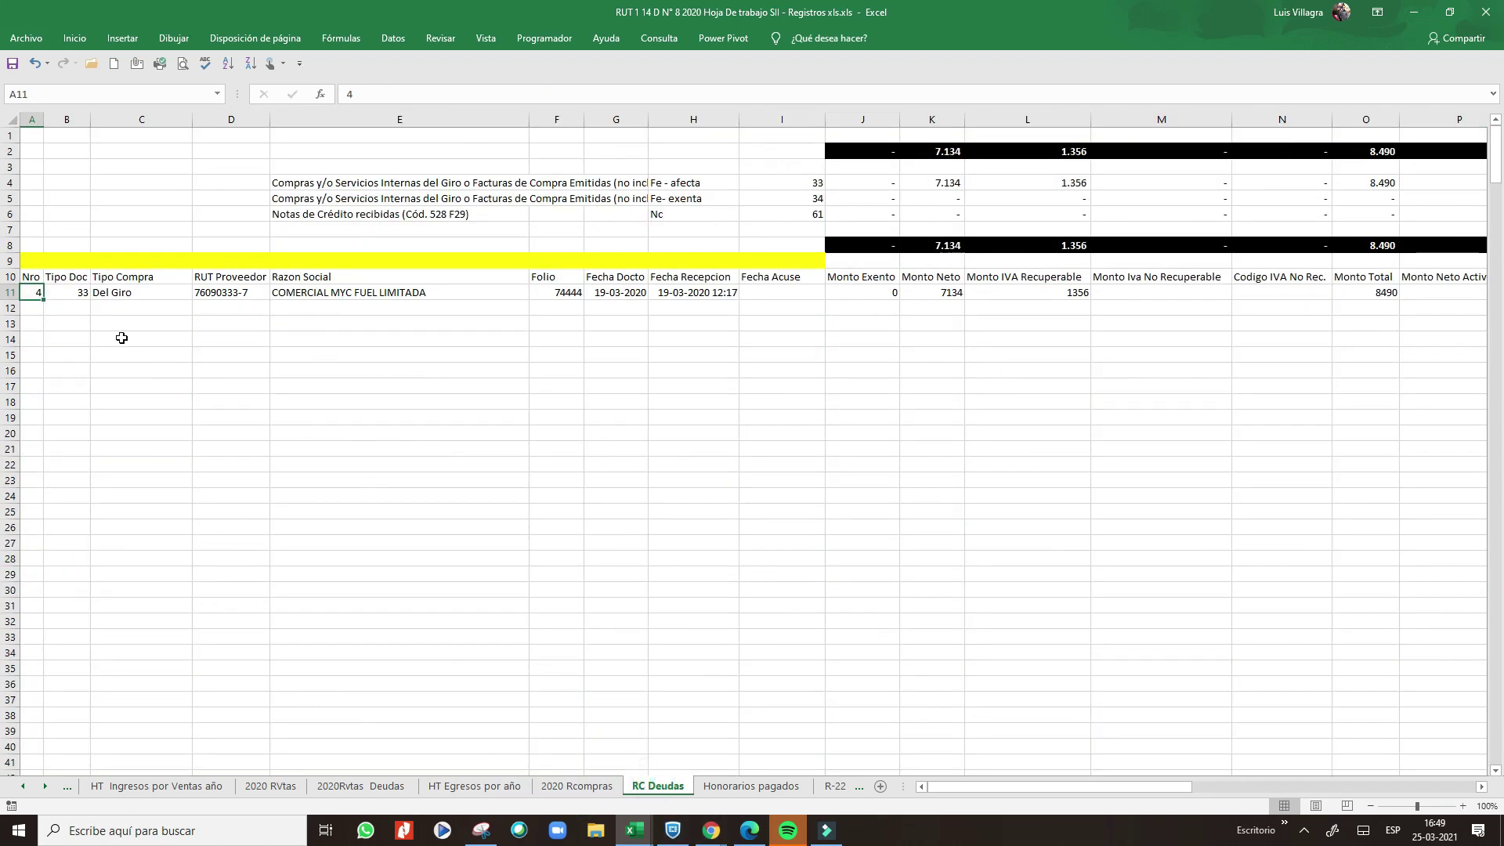
left_click(11, 292)
key("Delete")
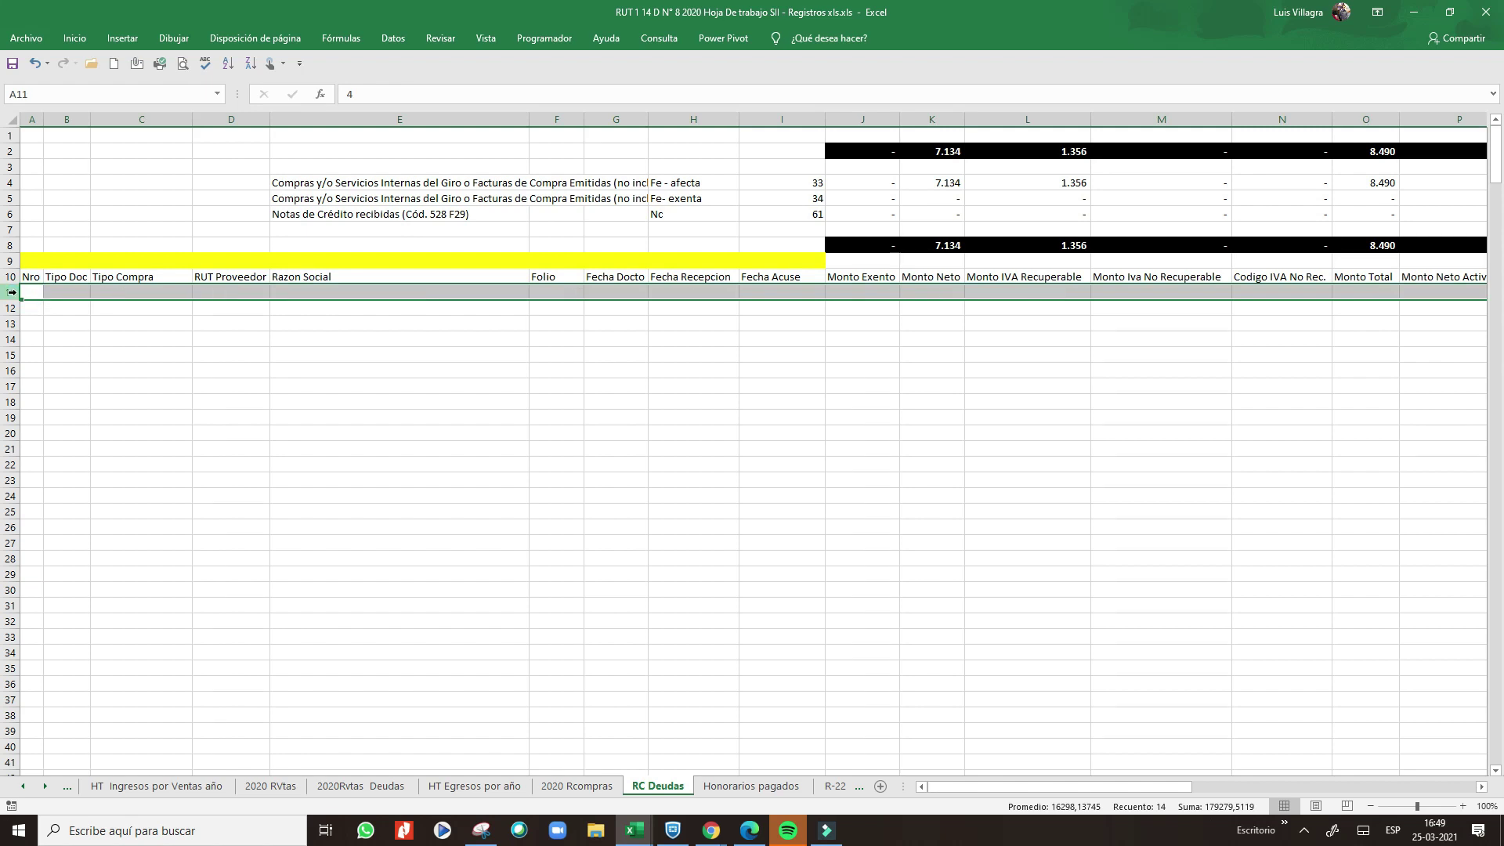
left_click(766, 788)
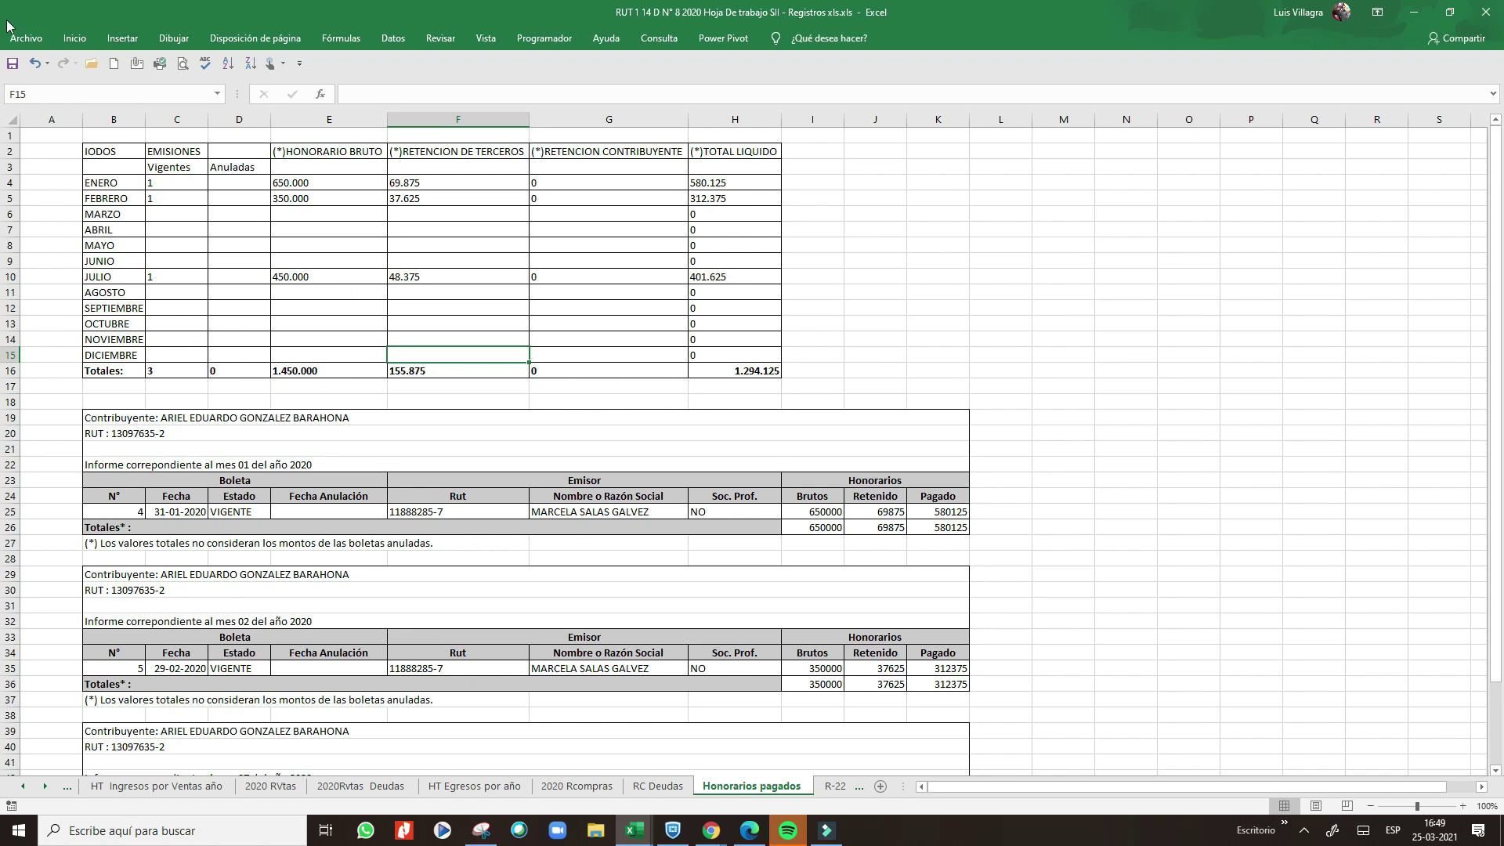
- Save the workbook as an .xls file in 2020 2021 Rentas, replacing the existing copy
left_click(26, 38)
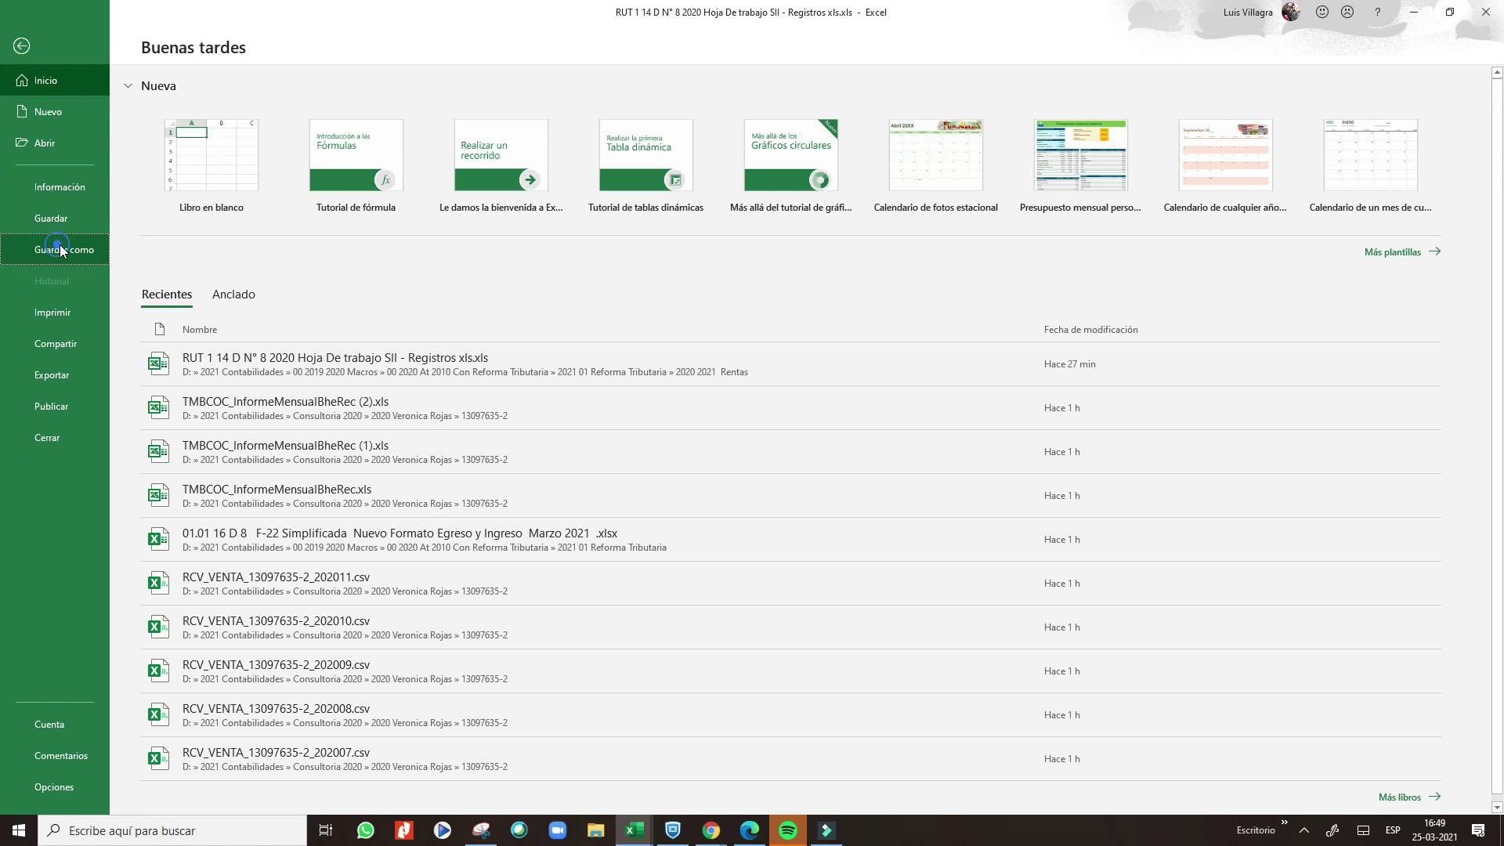
left_click(60, 246)
left_click(558, 276)
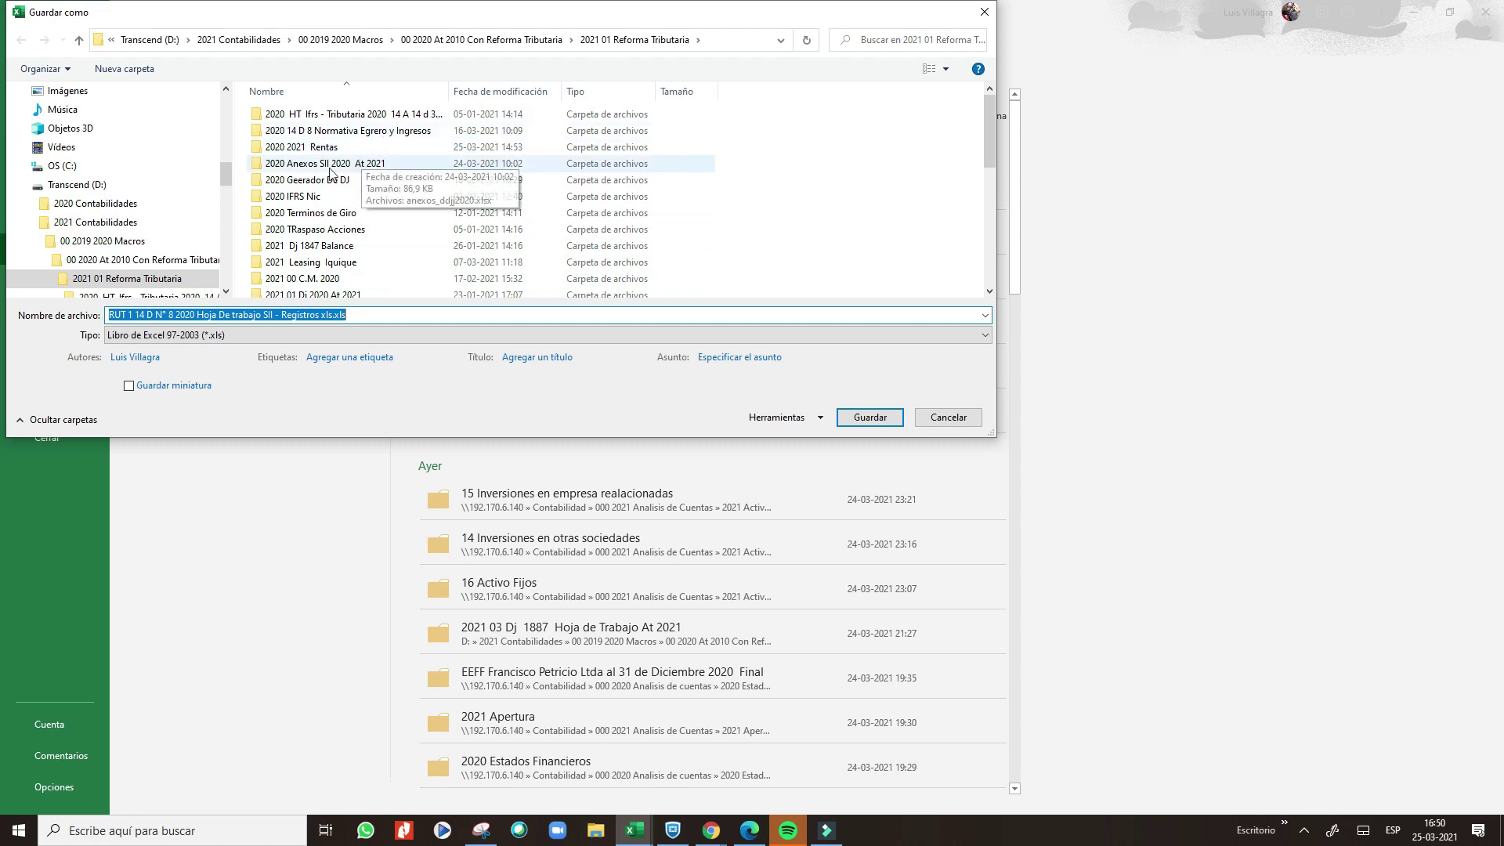
double_click(313, 148)
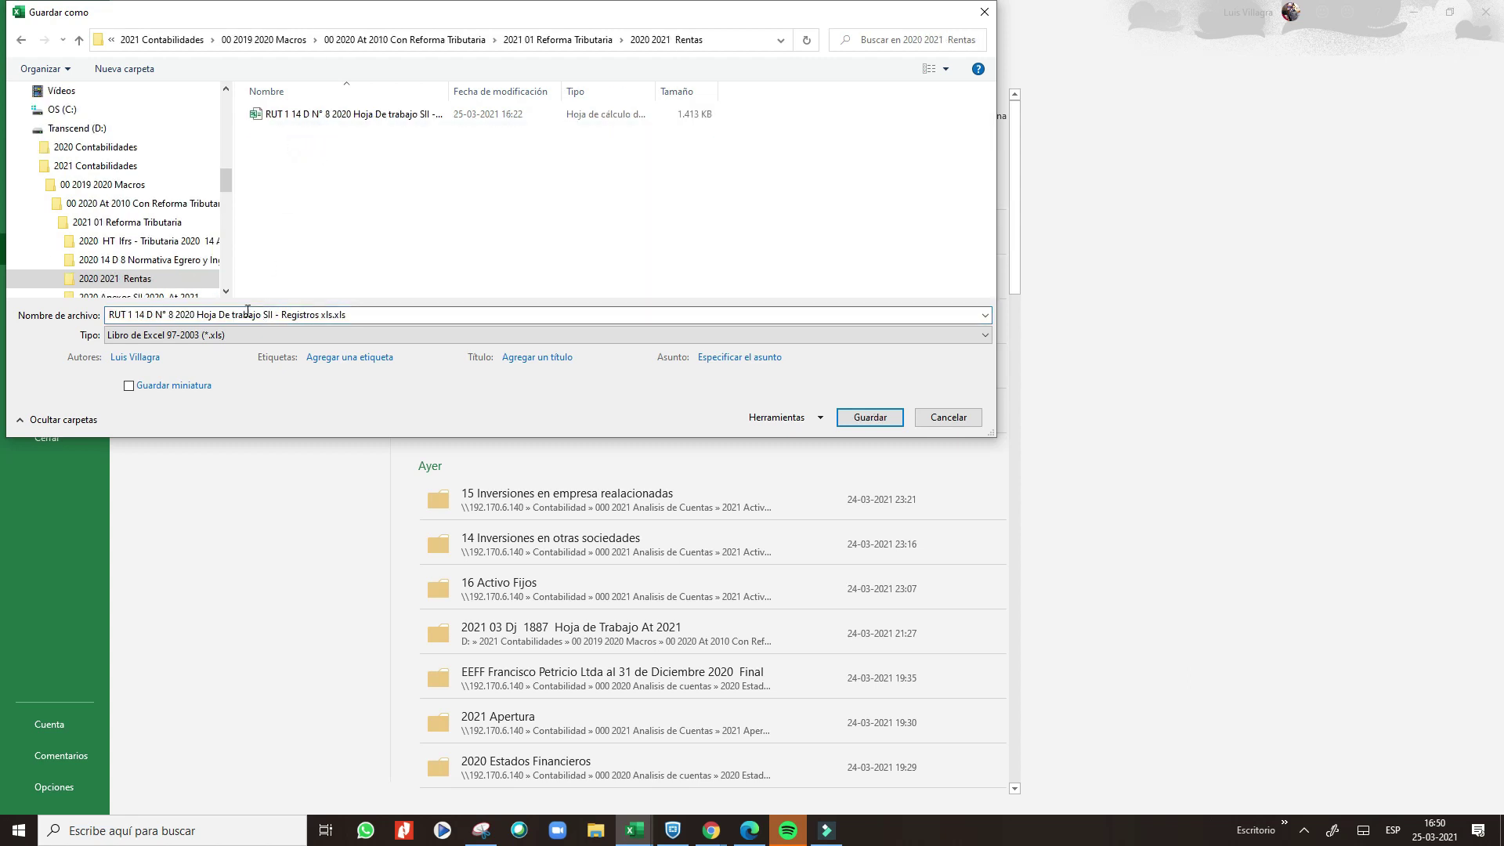
left_click(869, 418)
left_click(813, 416)
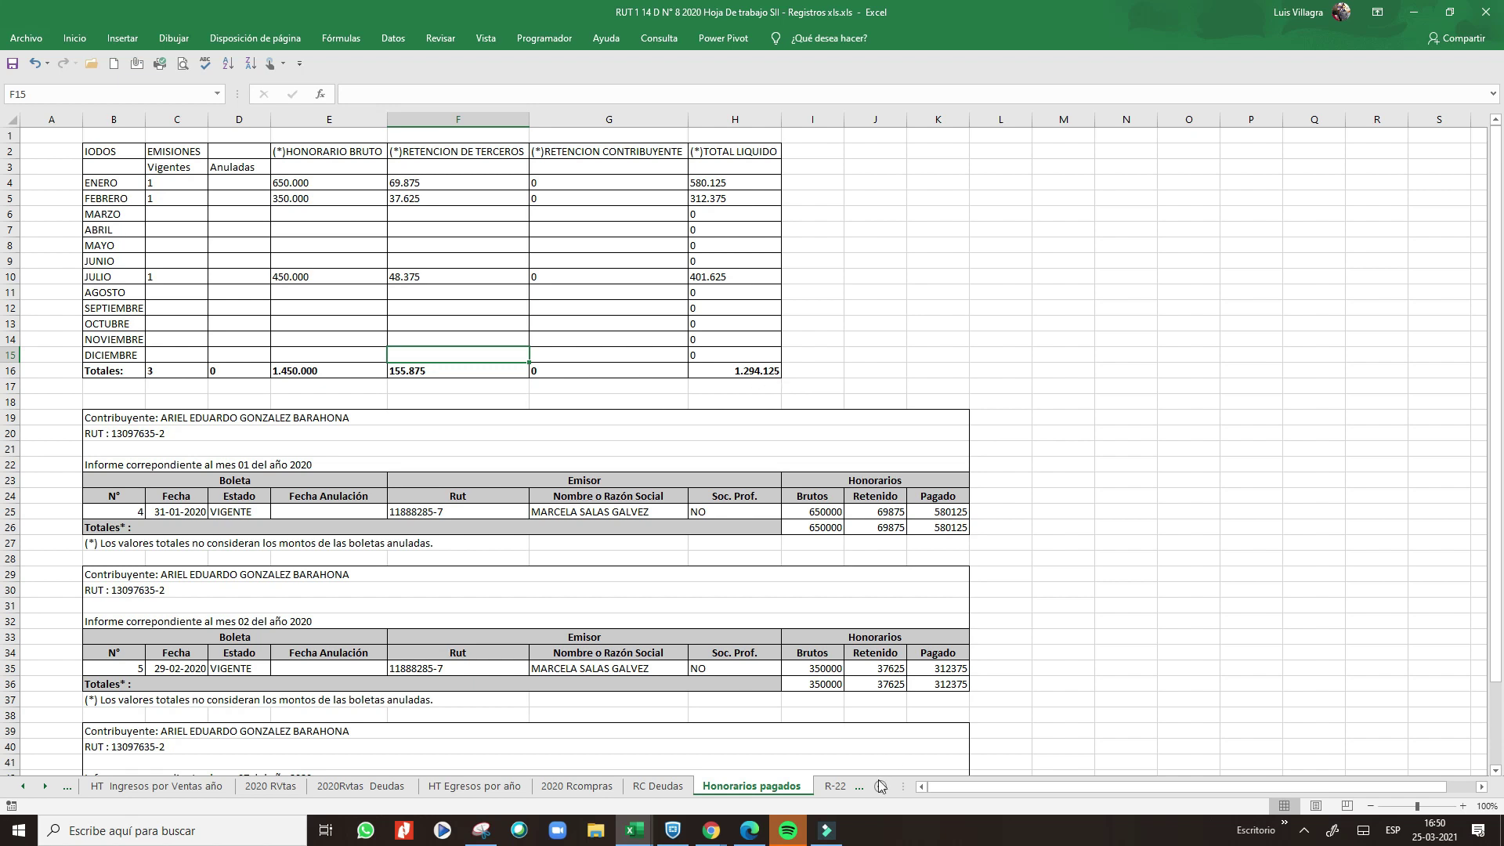
- On R-22 F-22 BIRPRpyme, check the ingresos formulas in E17, E19 and the E27 total
left_click(832, 787)
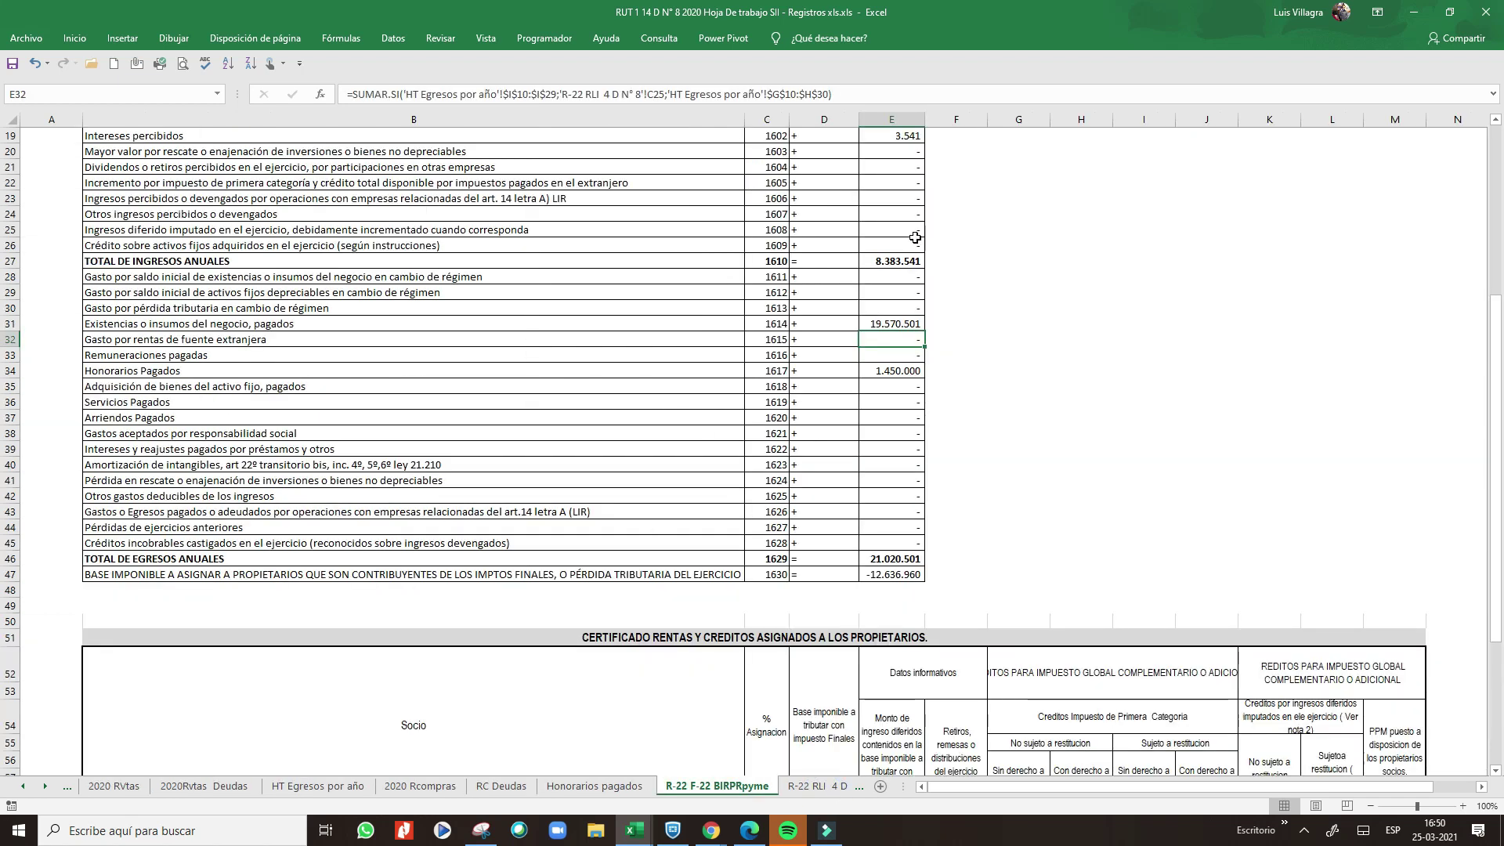
scroll(902, 279, "up", 5)
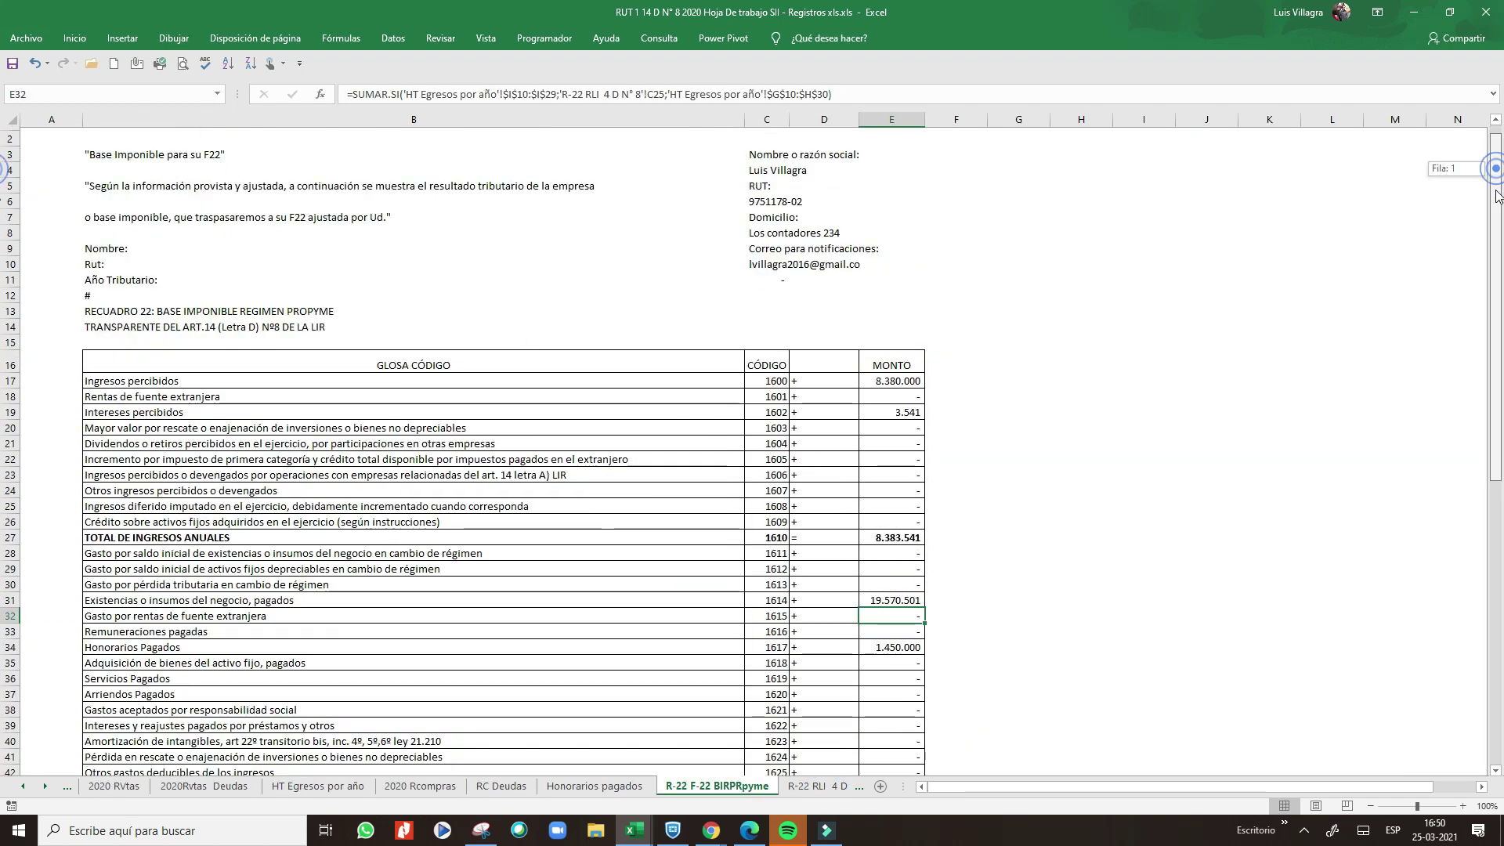
left_click_drag(1494, 173, 1493, 260)
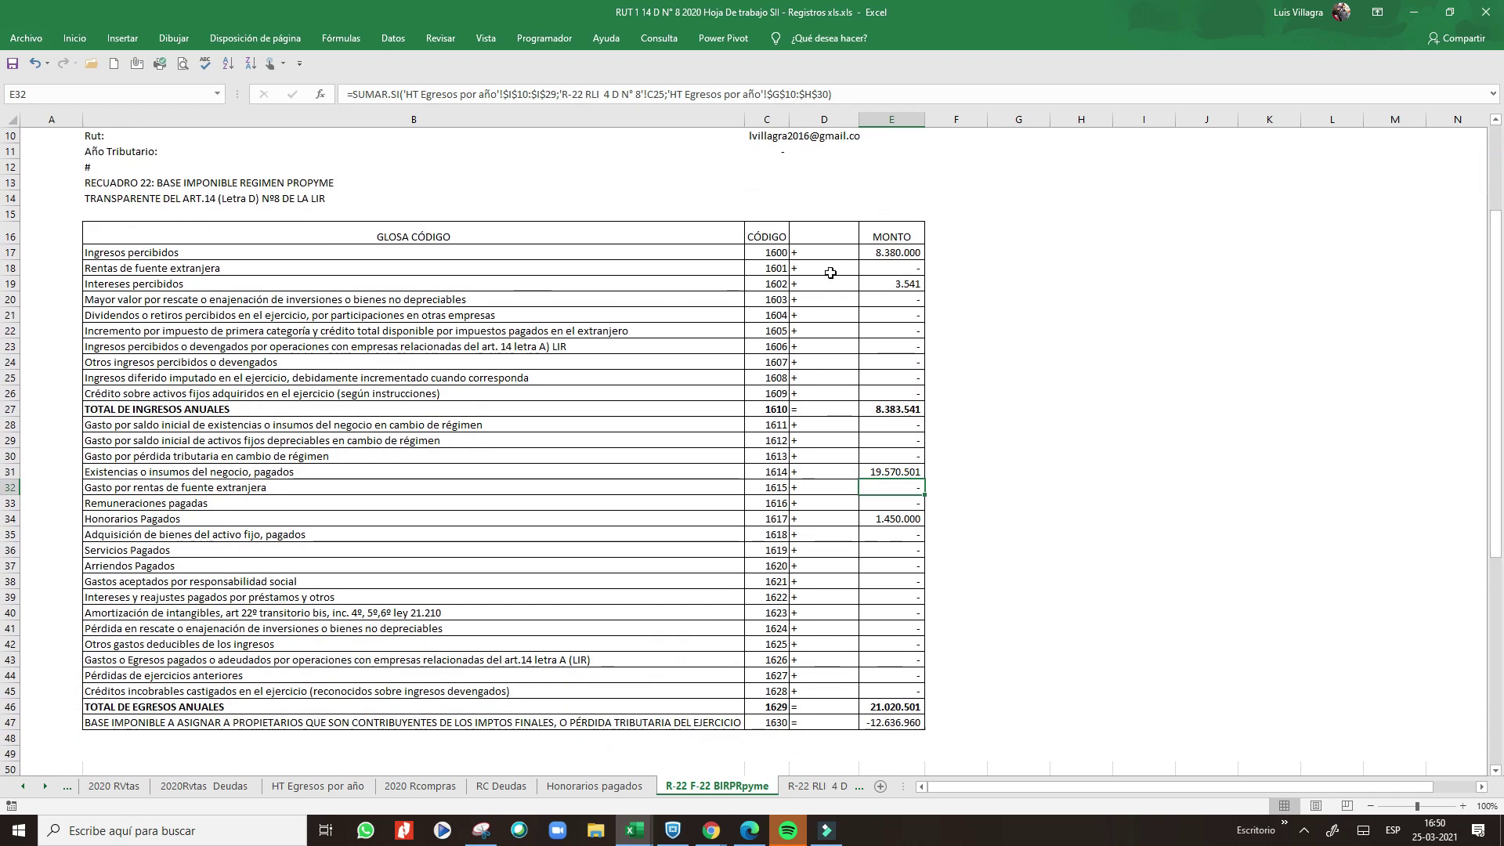
left_click(913, 252)
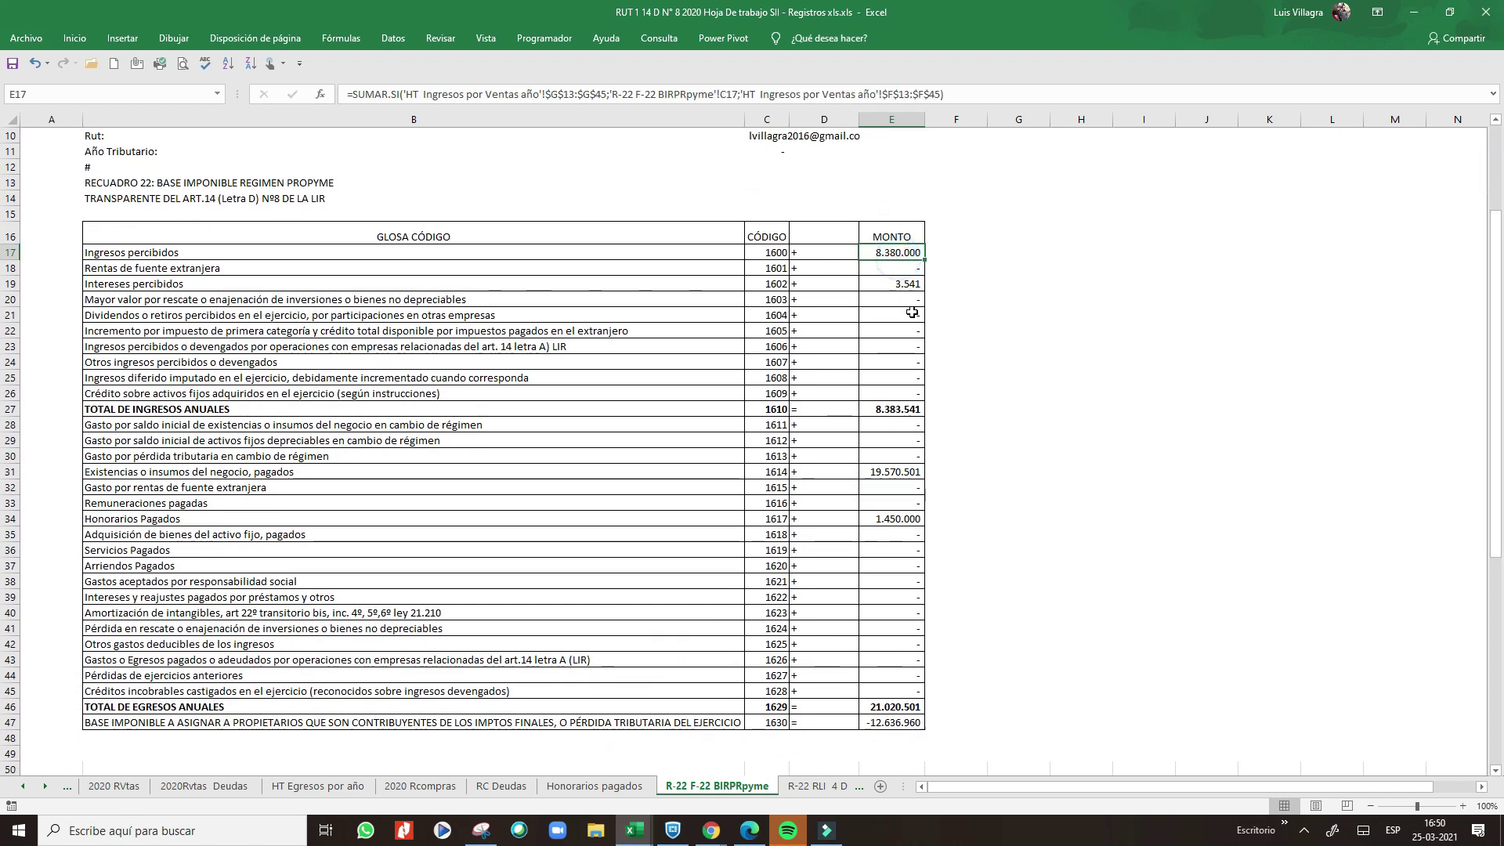
left_click(897, 288)
left_click(910, 409)
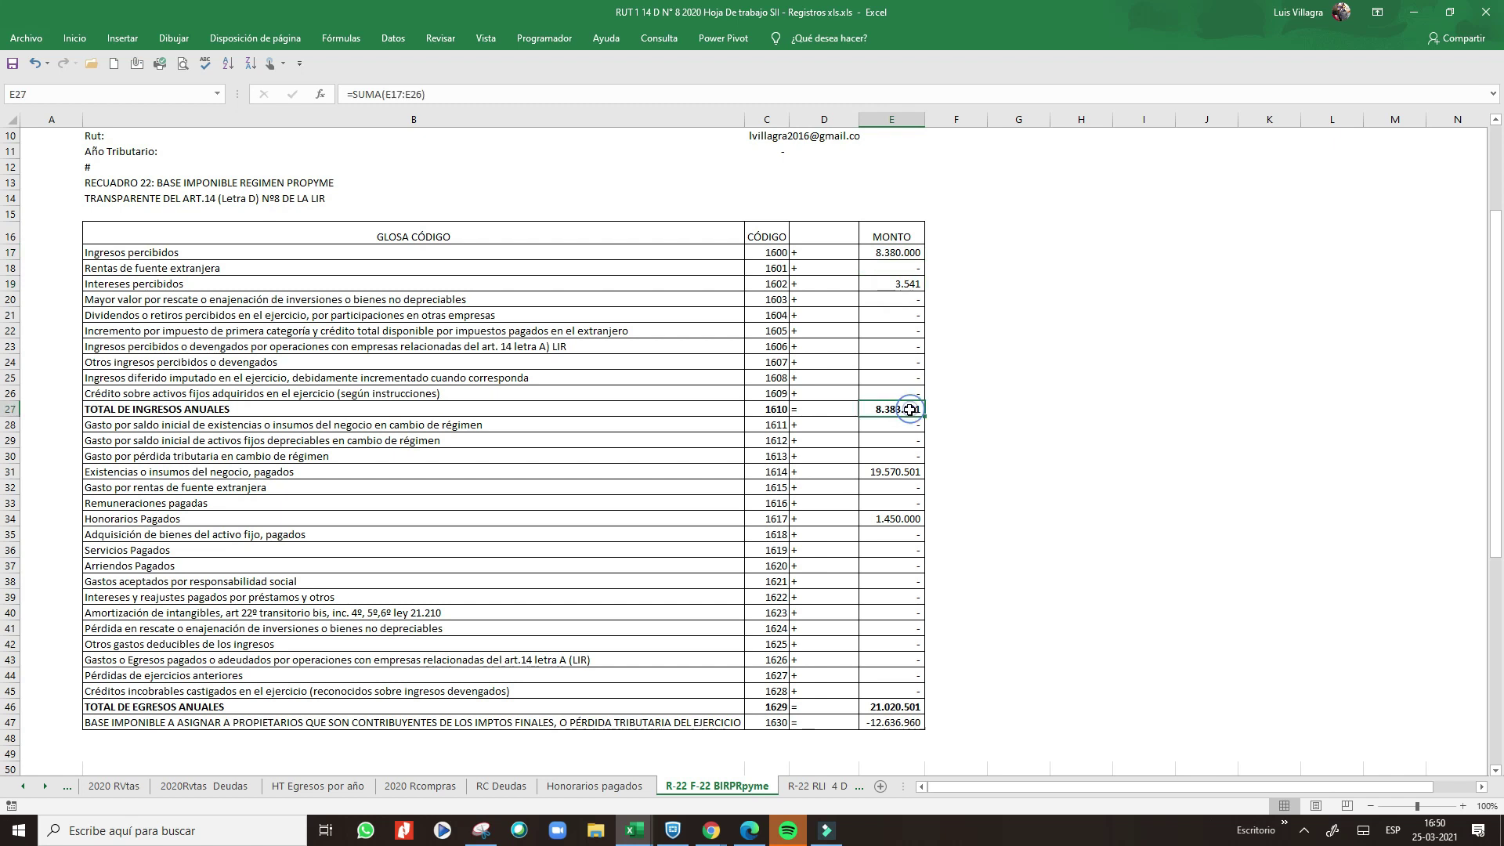
- Verify existencias, Honorarios Pagados, total egresos 21.020.501 and base imponible -12.636.960 formulas
left_click(883, 470)
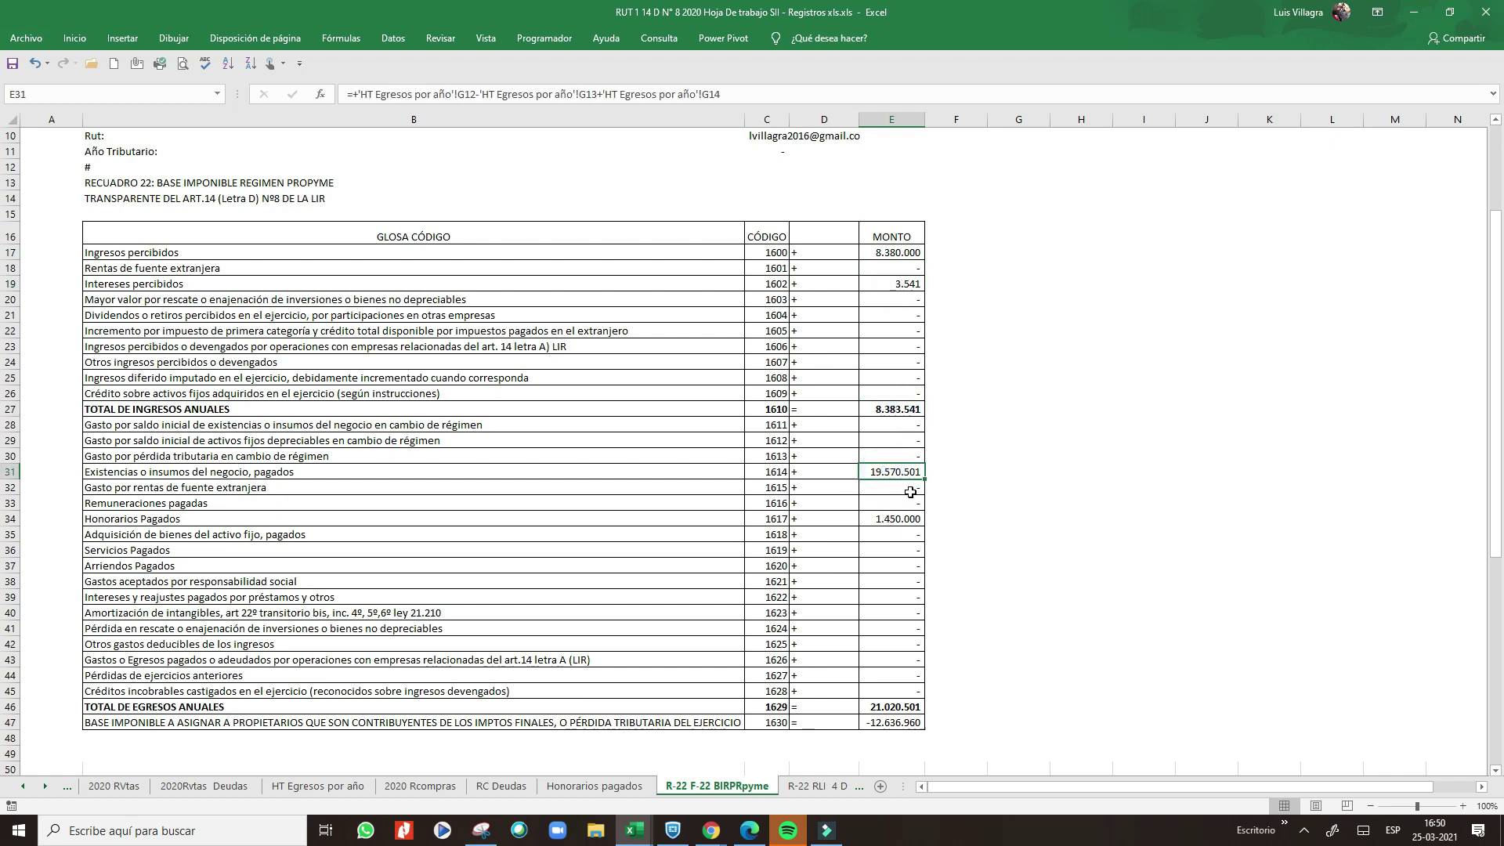
left_click(295, 473)
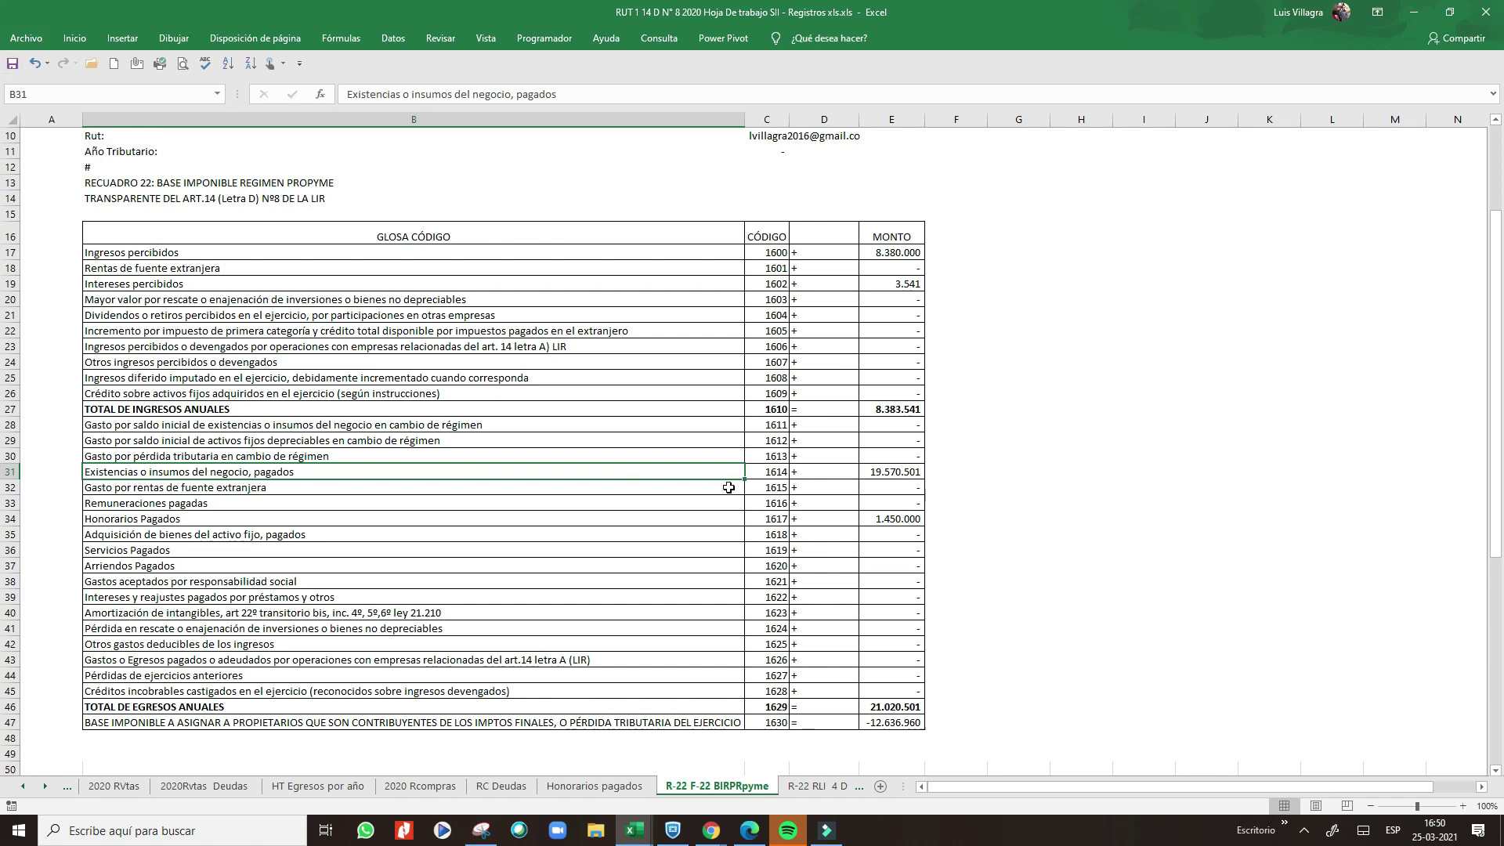
left_click(909, 519)
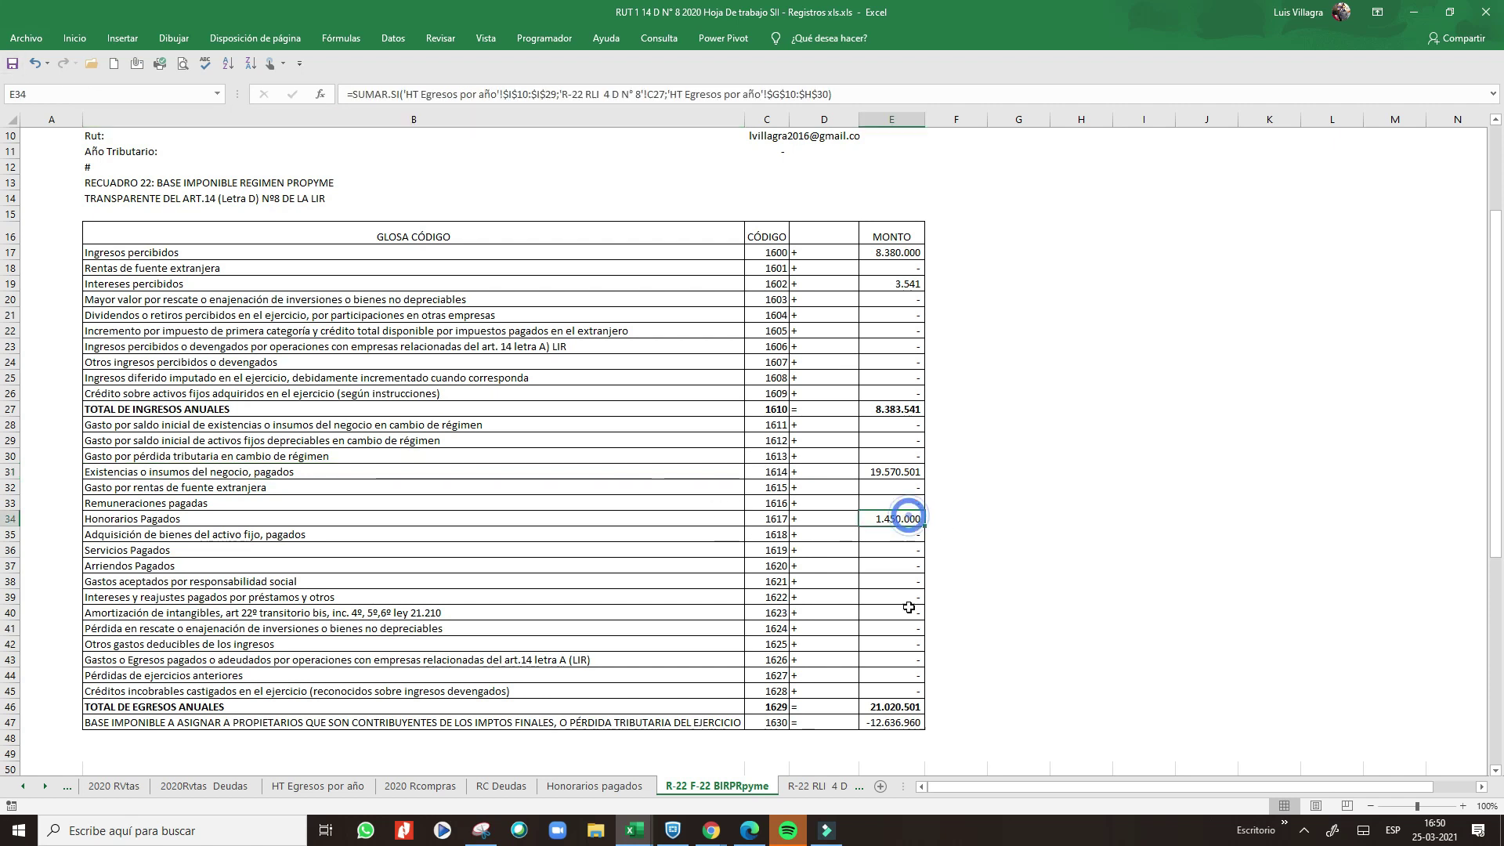
left_click(901, 706)
left_click(901, 722)
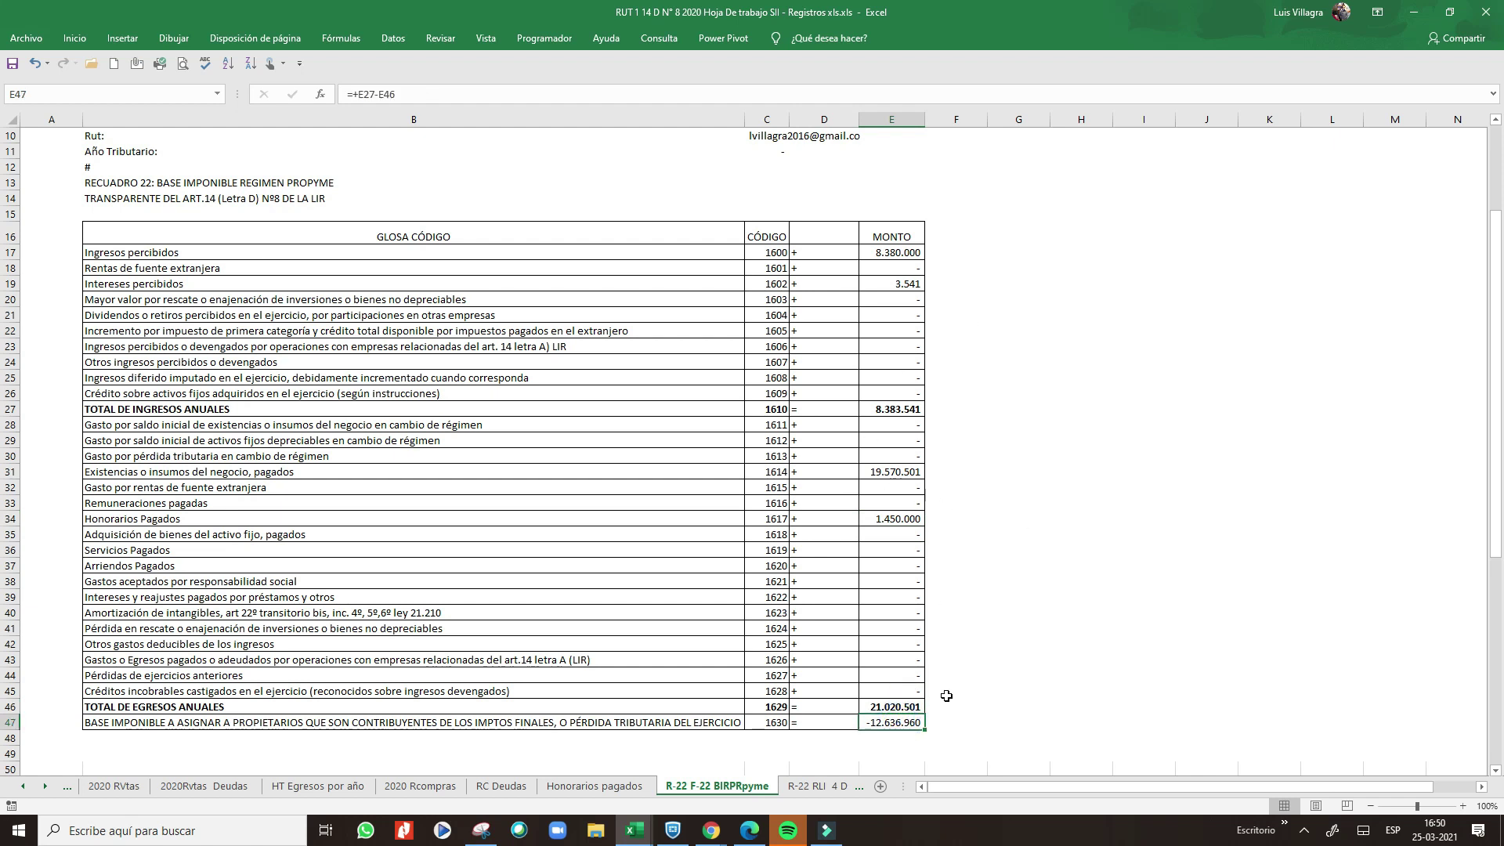
left_click(817, 785)
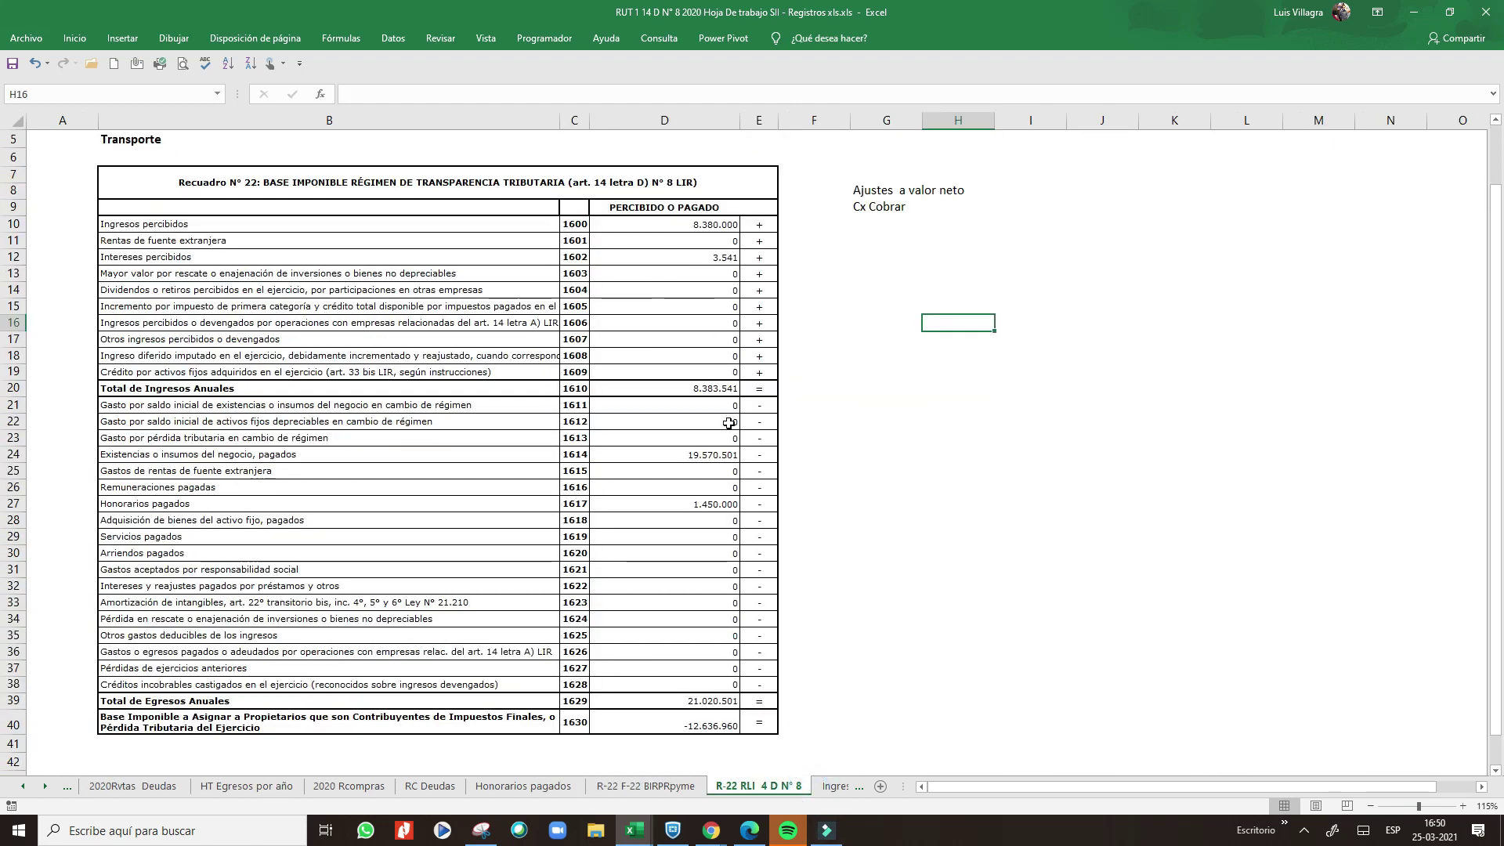
- Check capital propio tributario in Ingreso Diferido C9 and CPT positivo inicial in R-23 D11
left_click(835, 786)
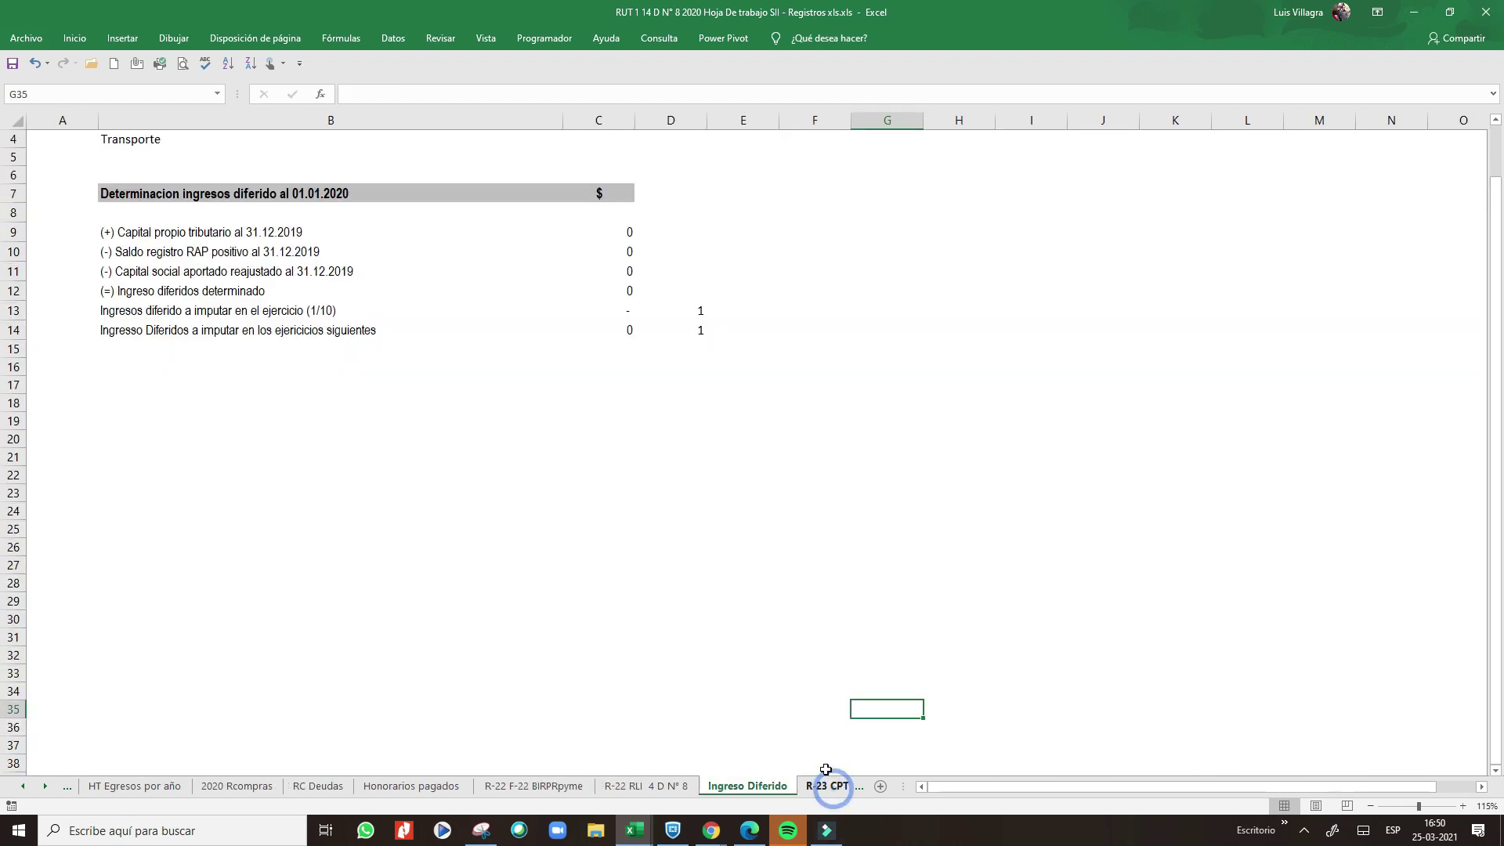
left_click(633, 225)
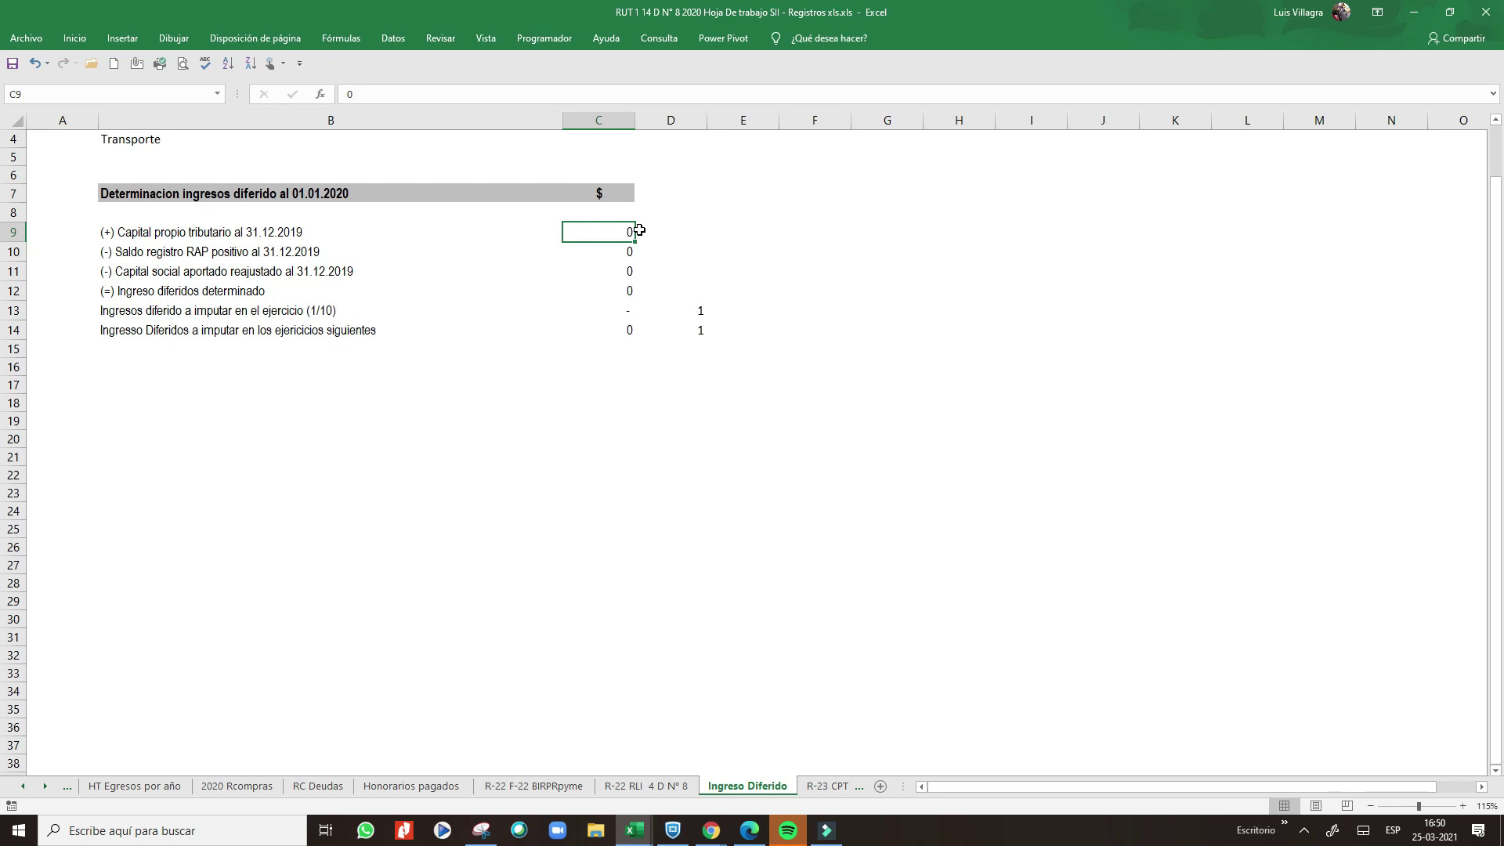
left_click(828, 786)
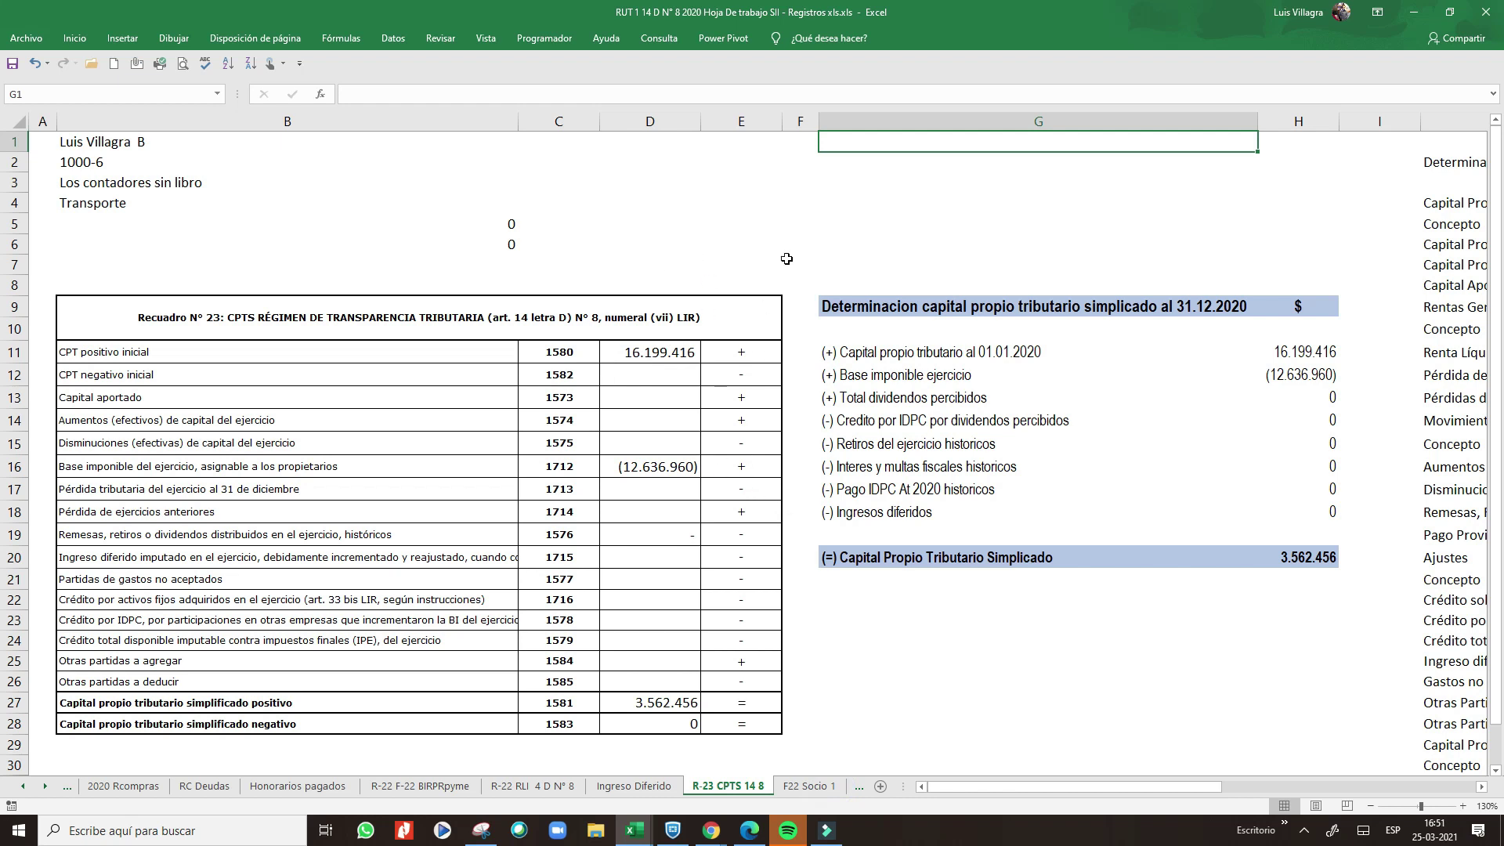
left_click(687, 361)
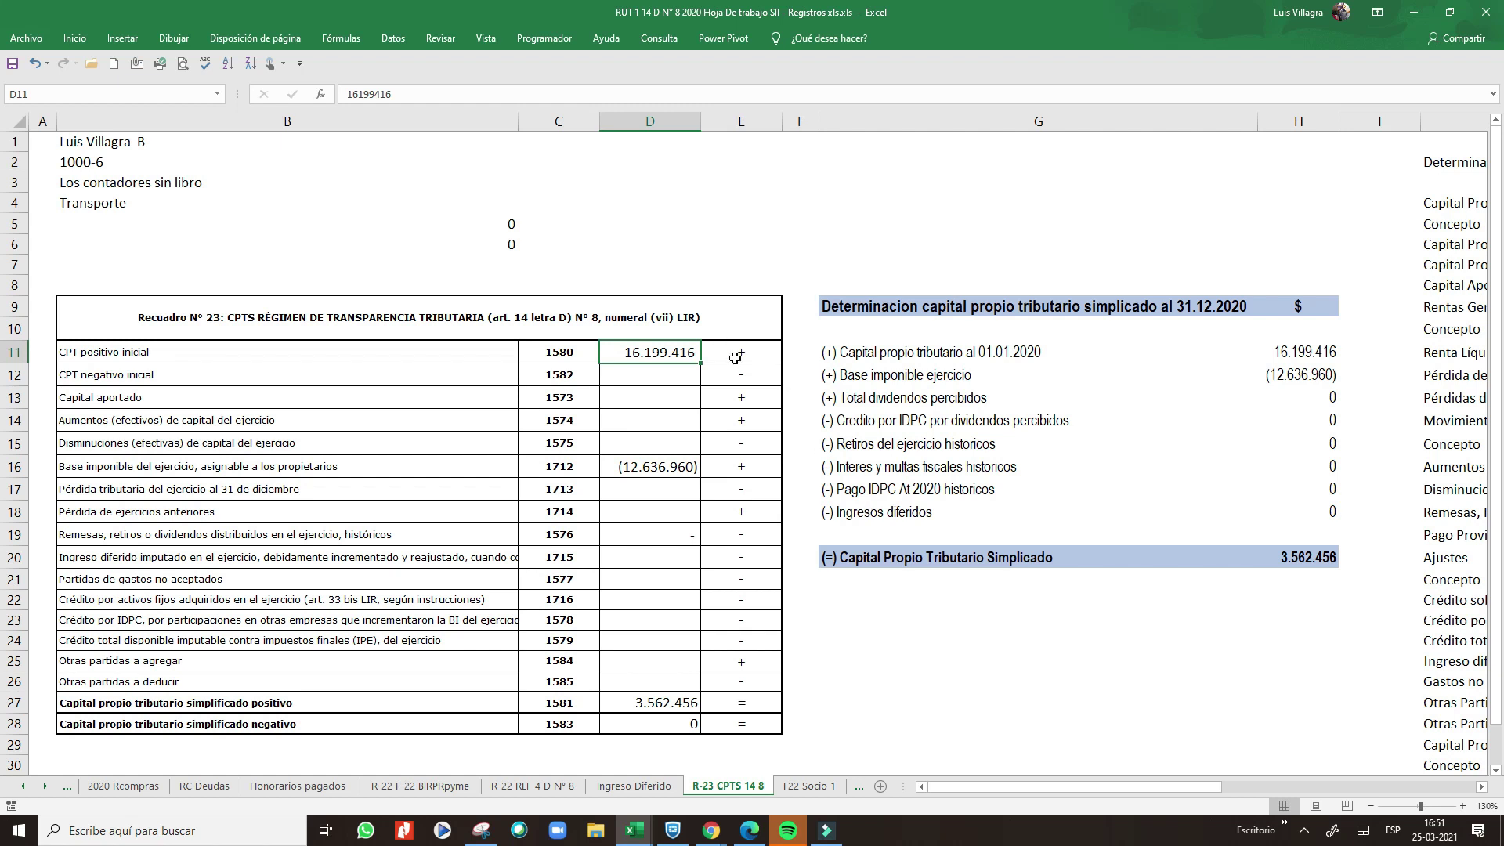
left_click(809, 786)
left_click(791, 786)
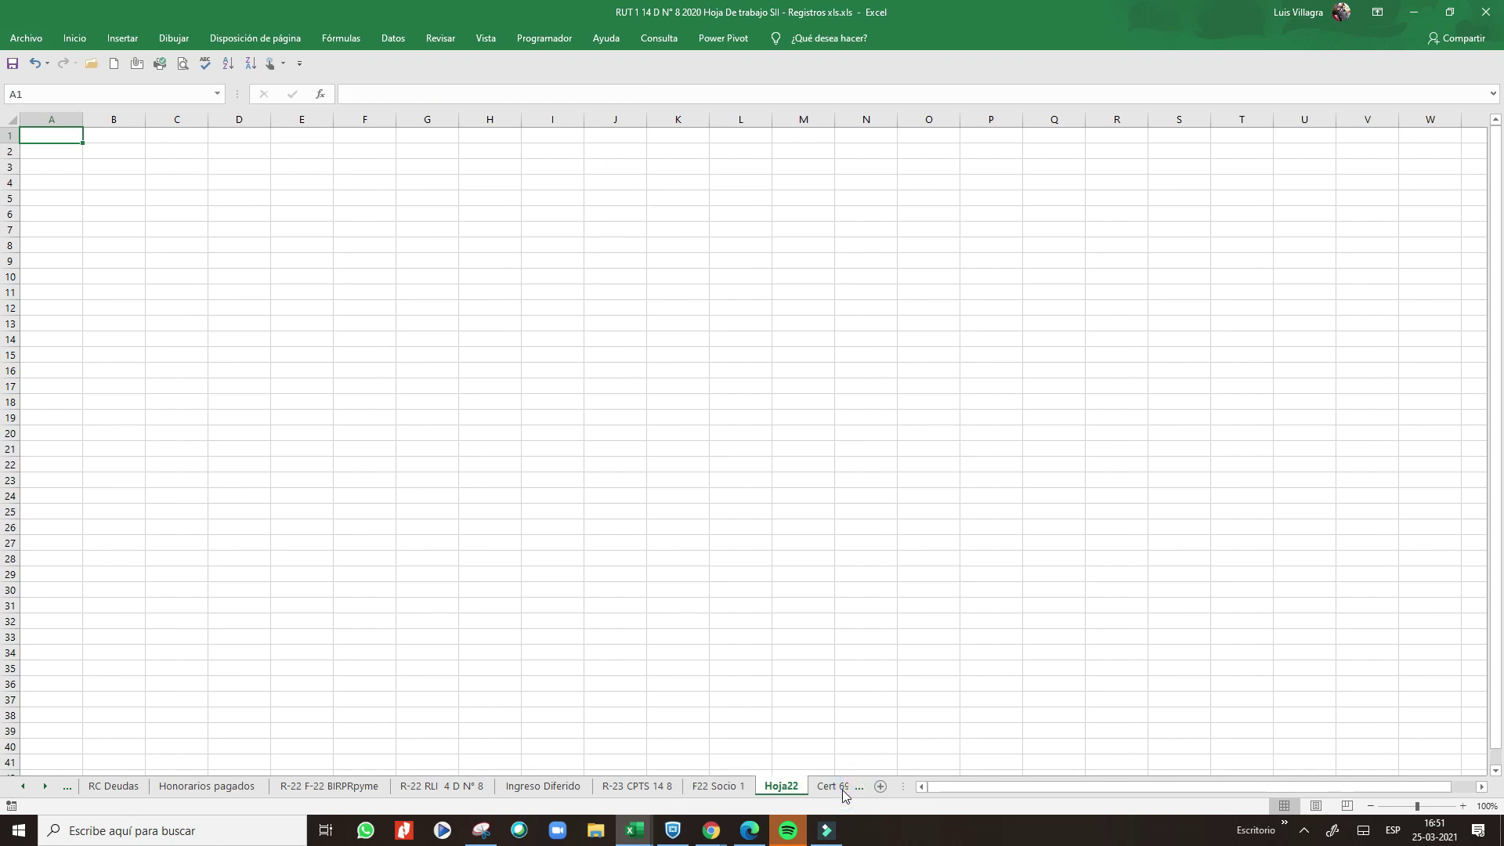
- Format J17 on the 2019 14 Ter sheet with Millares thousands separators (16.199.416)
key("ctrl+Page_Down")
left_click(824, 787)
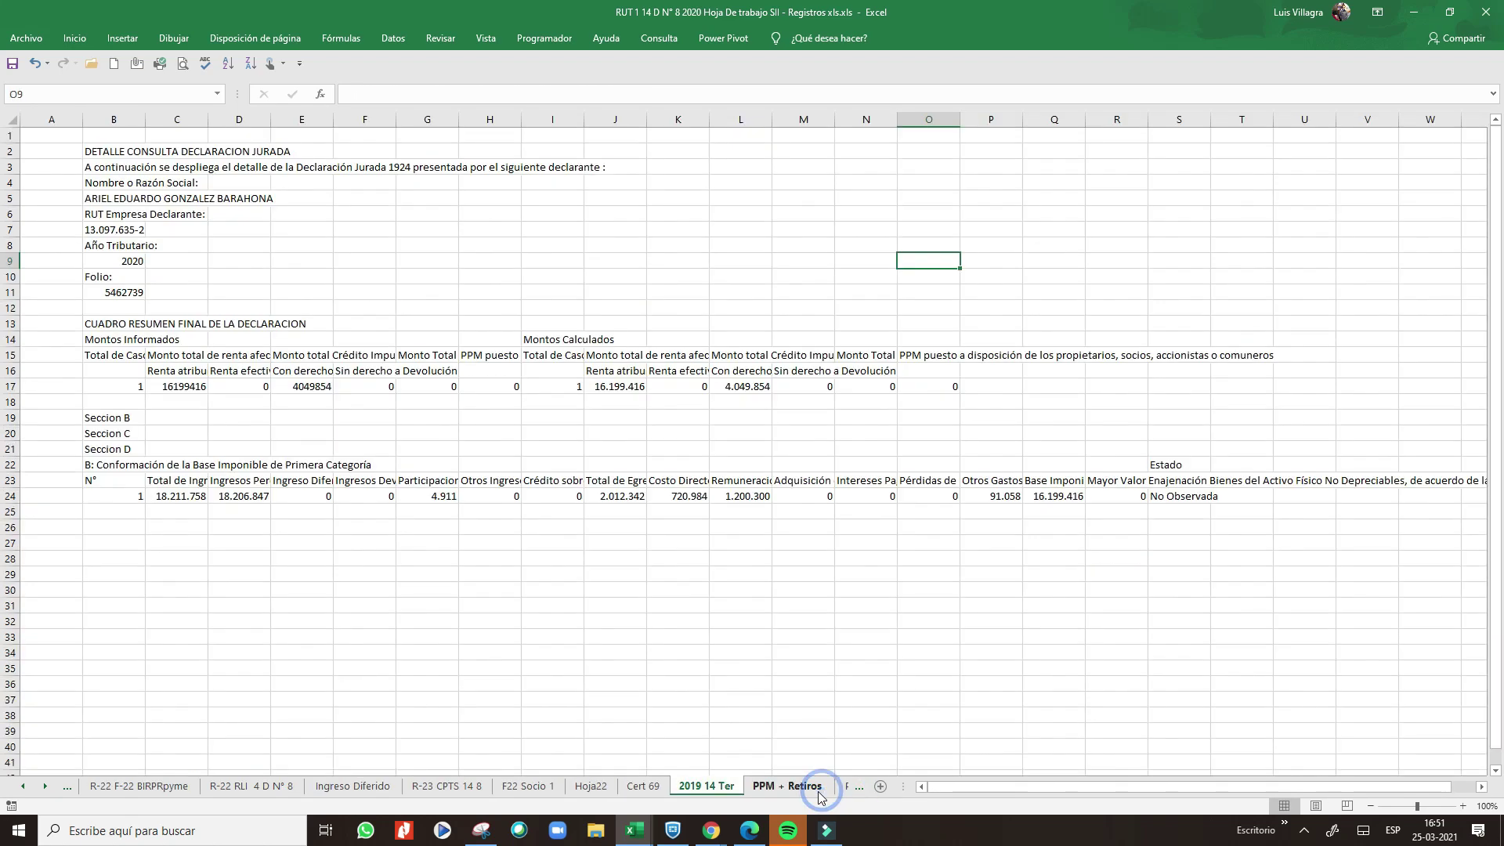
left_click(435, 182)
left_click(301, 423)
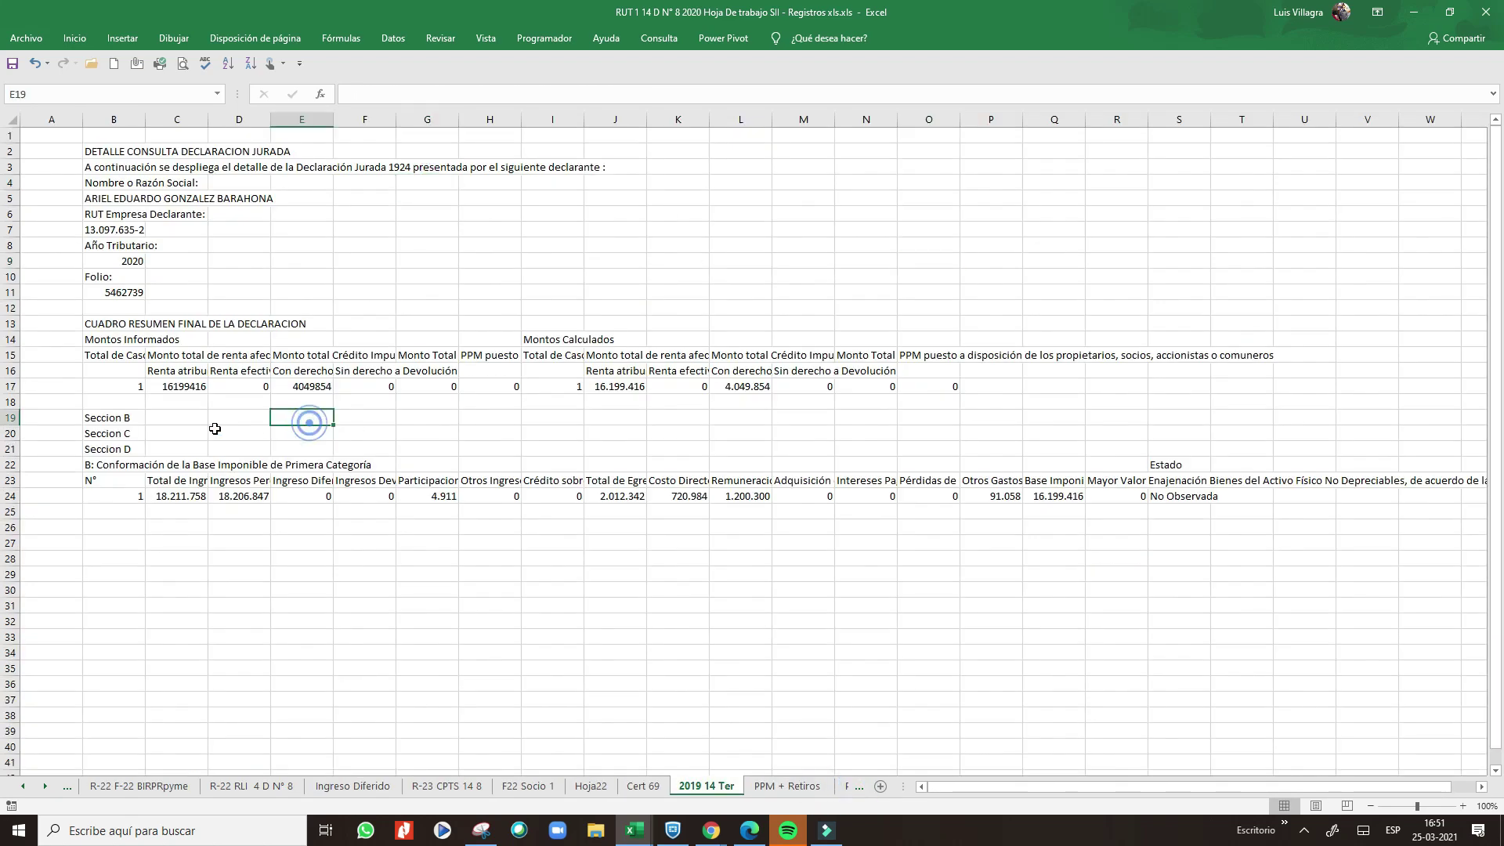
left_click(176, 401)
left_click(622, 384)
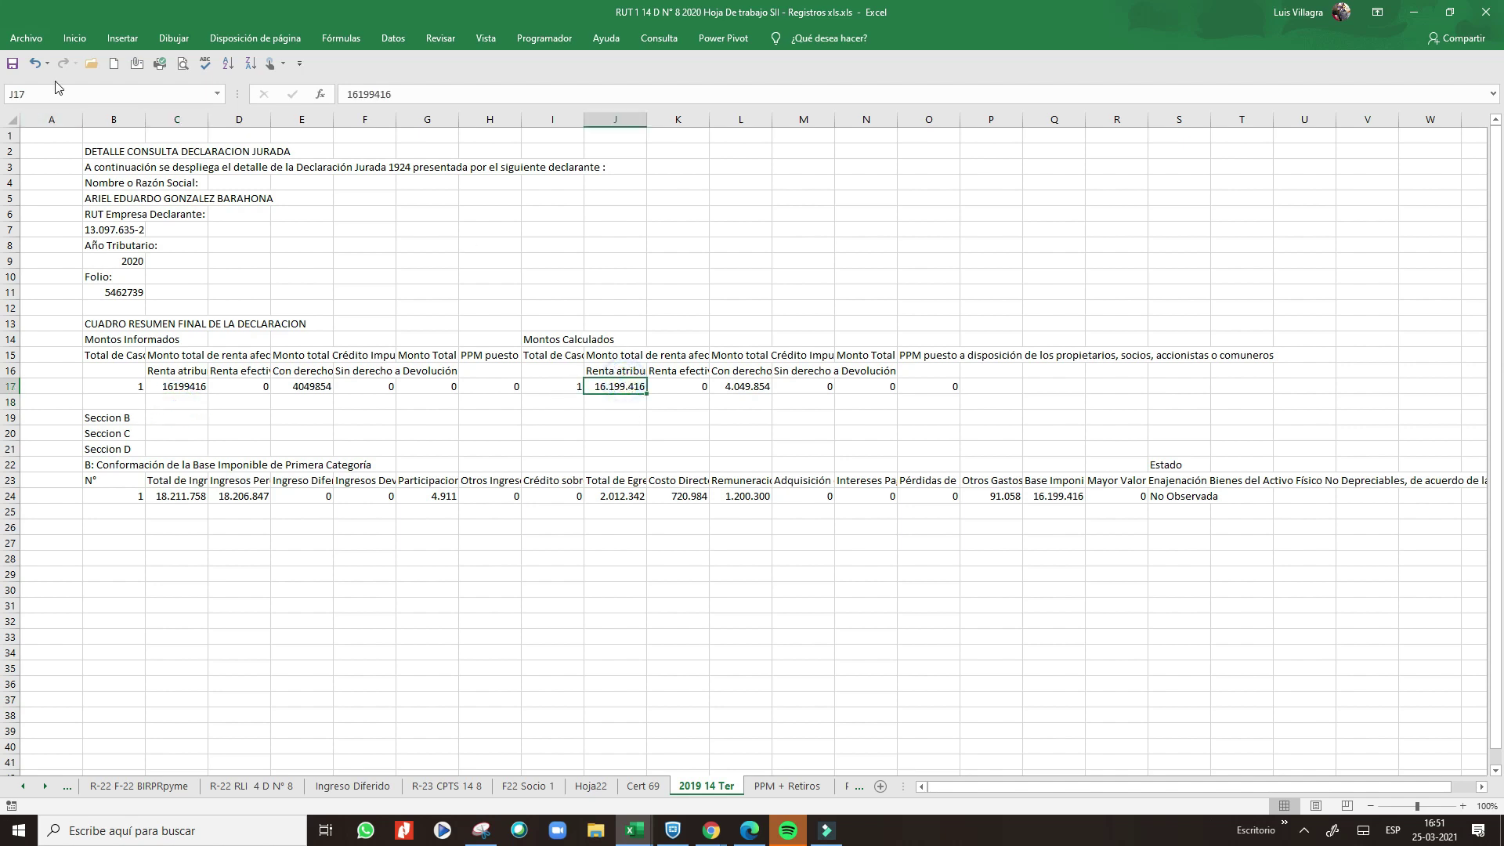
left_click(74, 38)
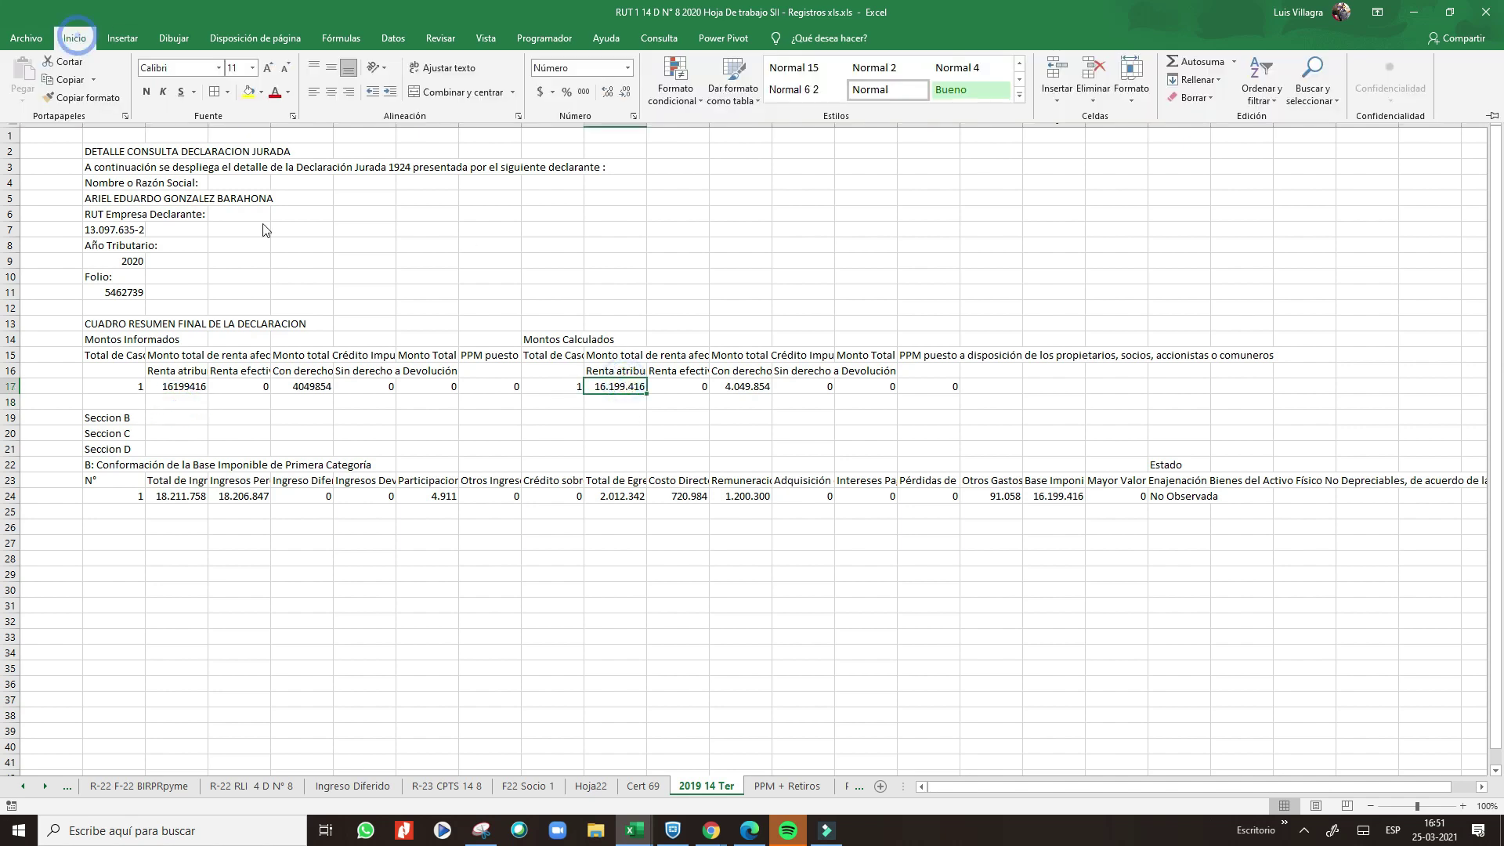
left_click(583, 91)
left_click(610, 380)
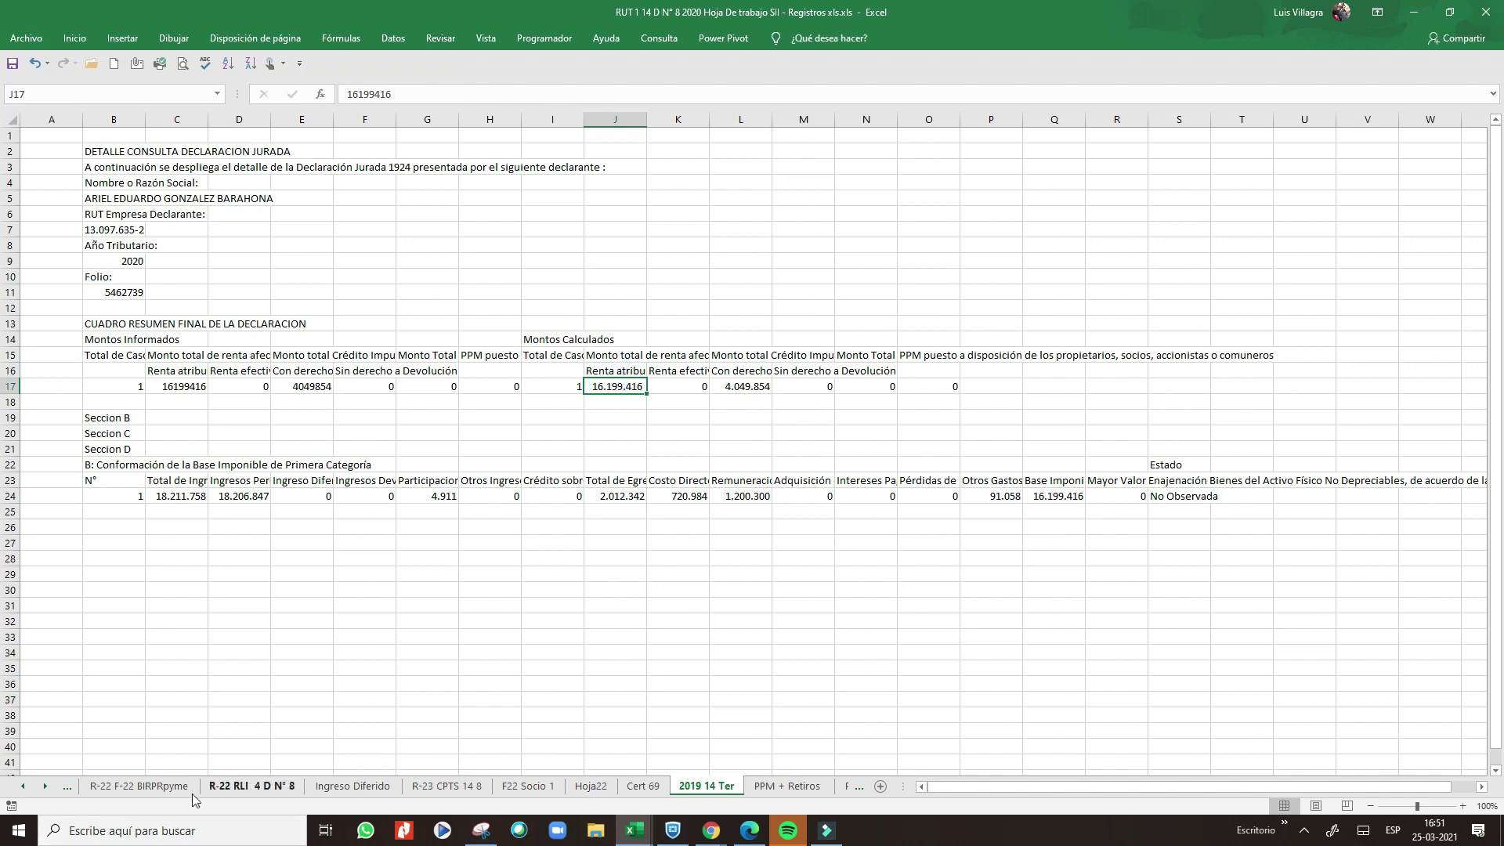
- On R-23 CPTS 14 8, check the base imponible link in D16 and capital propio formula in D27
left_click(224, 790)
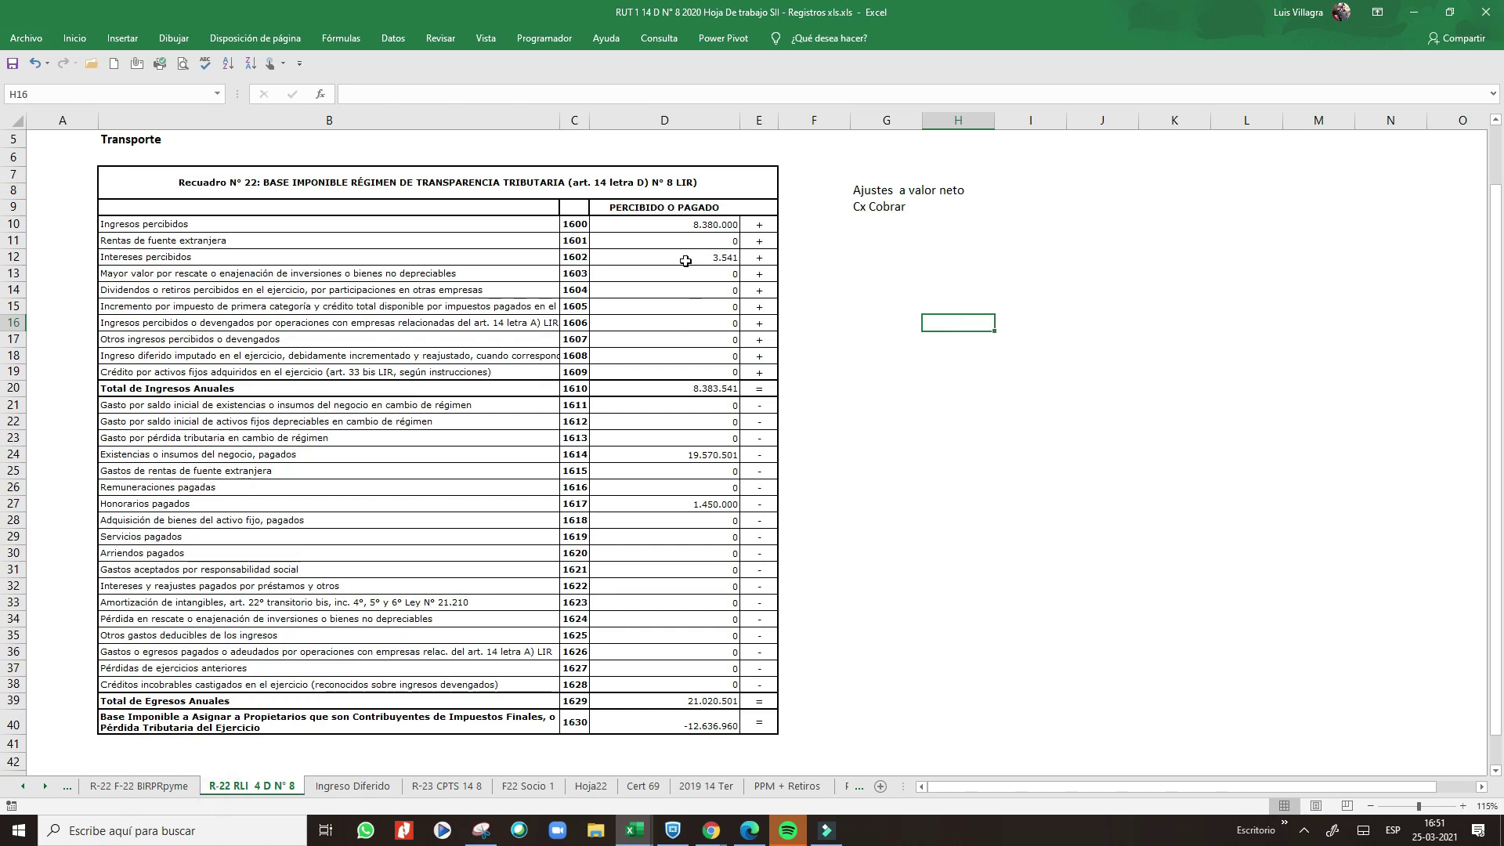
left_click(421, 789)
left_click(666, 467)
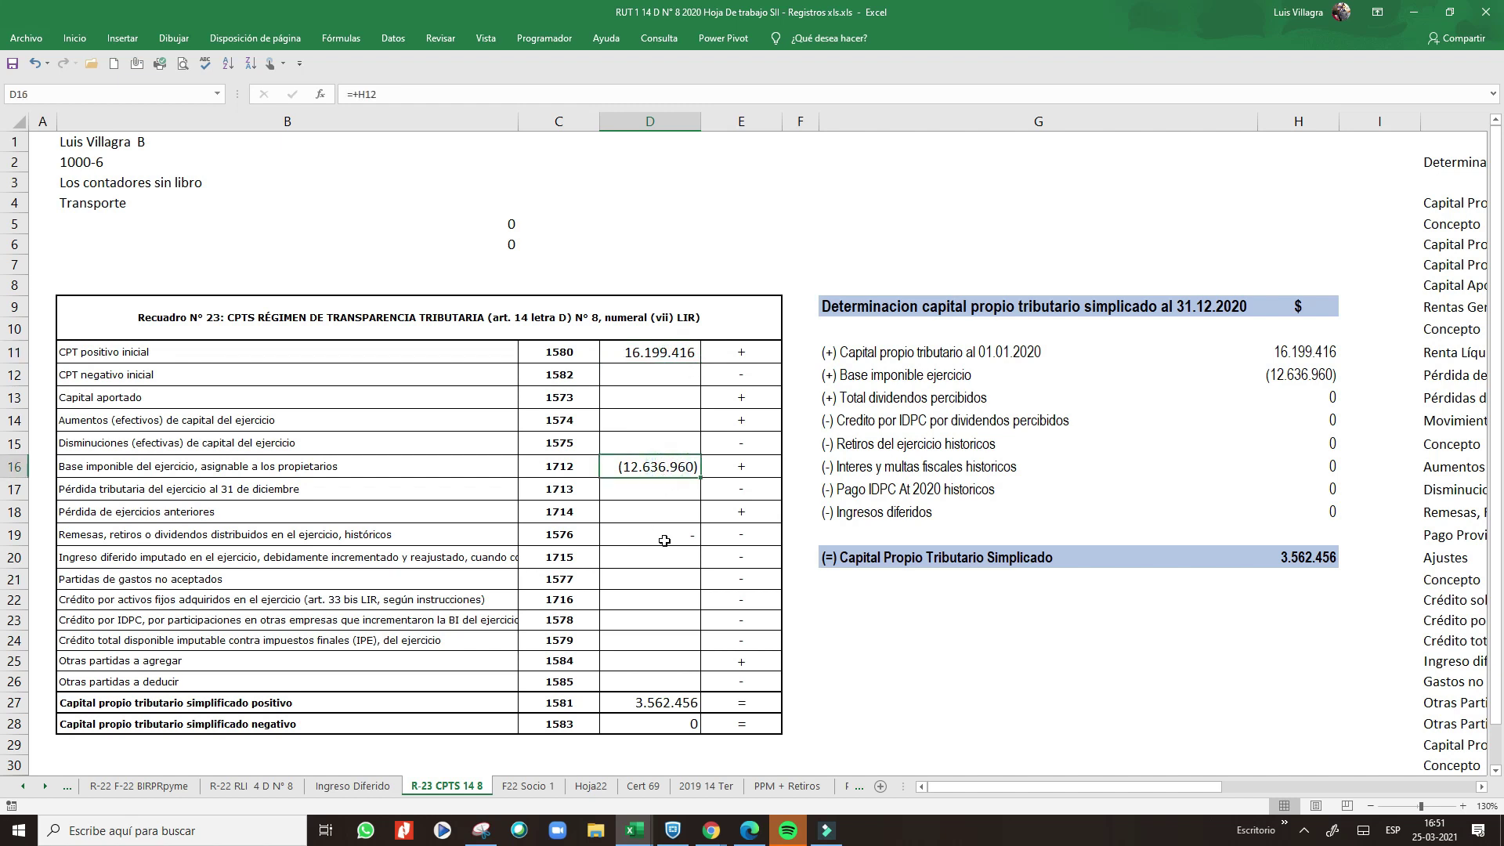
left_click(644, 698)
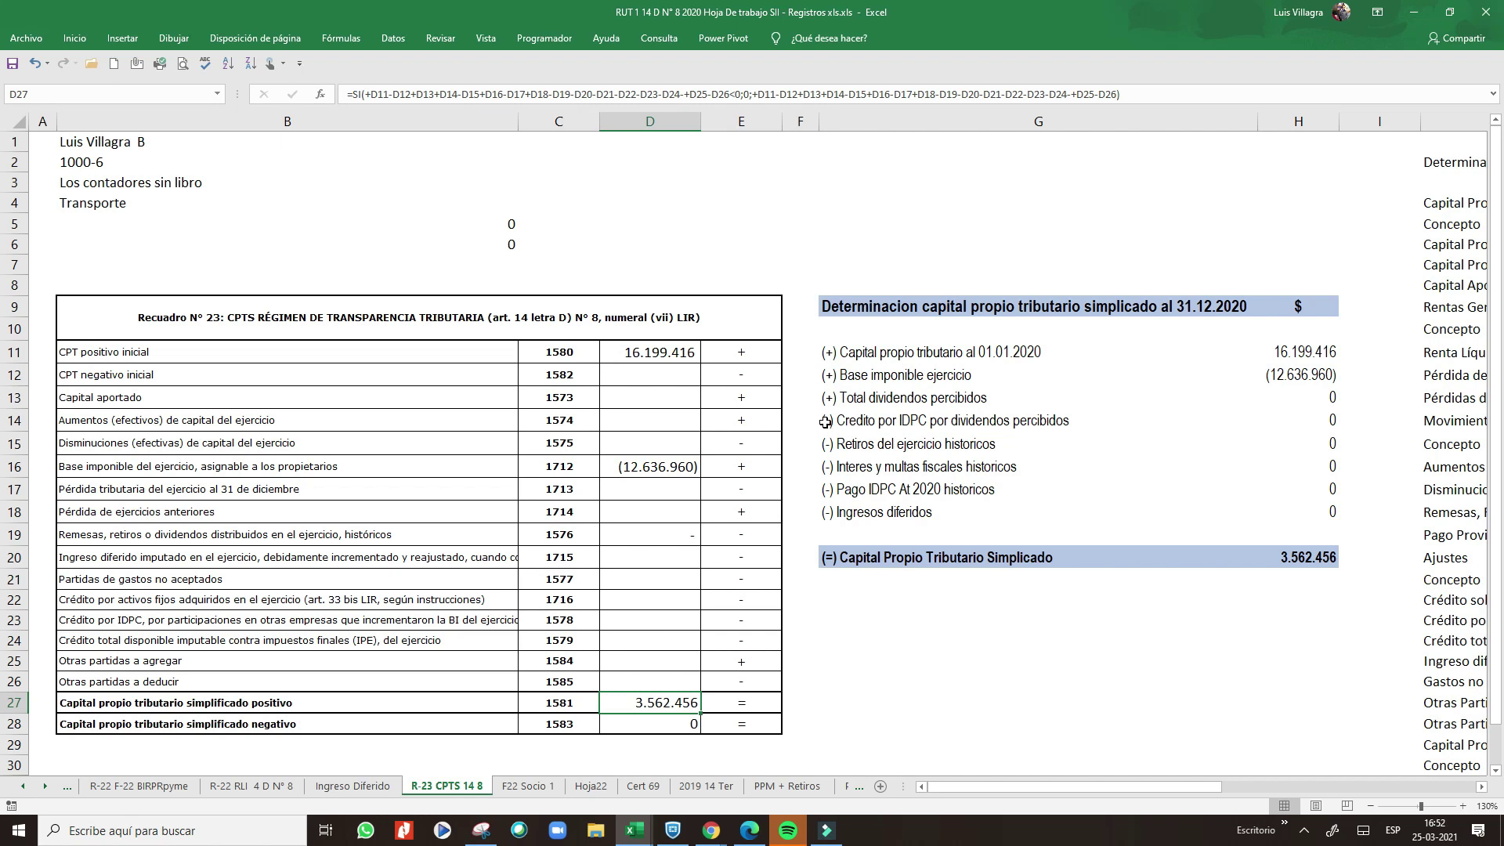
- Delete the empty Hoja22 sheet
left_click(591, 787)
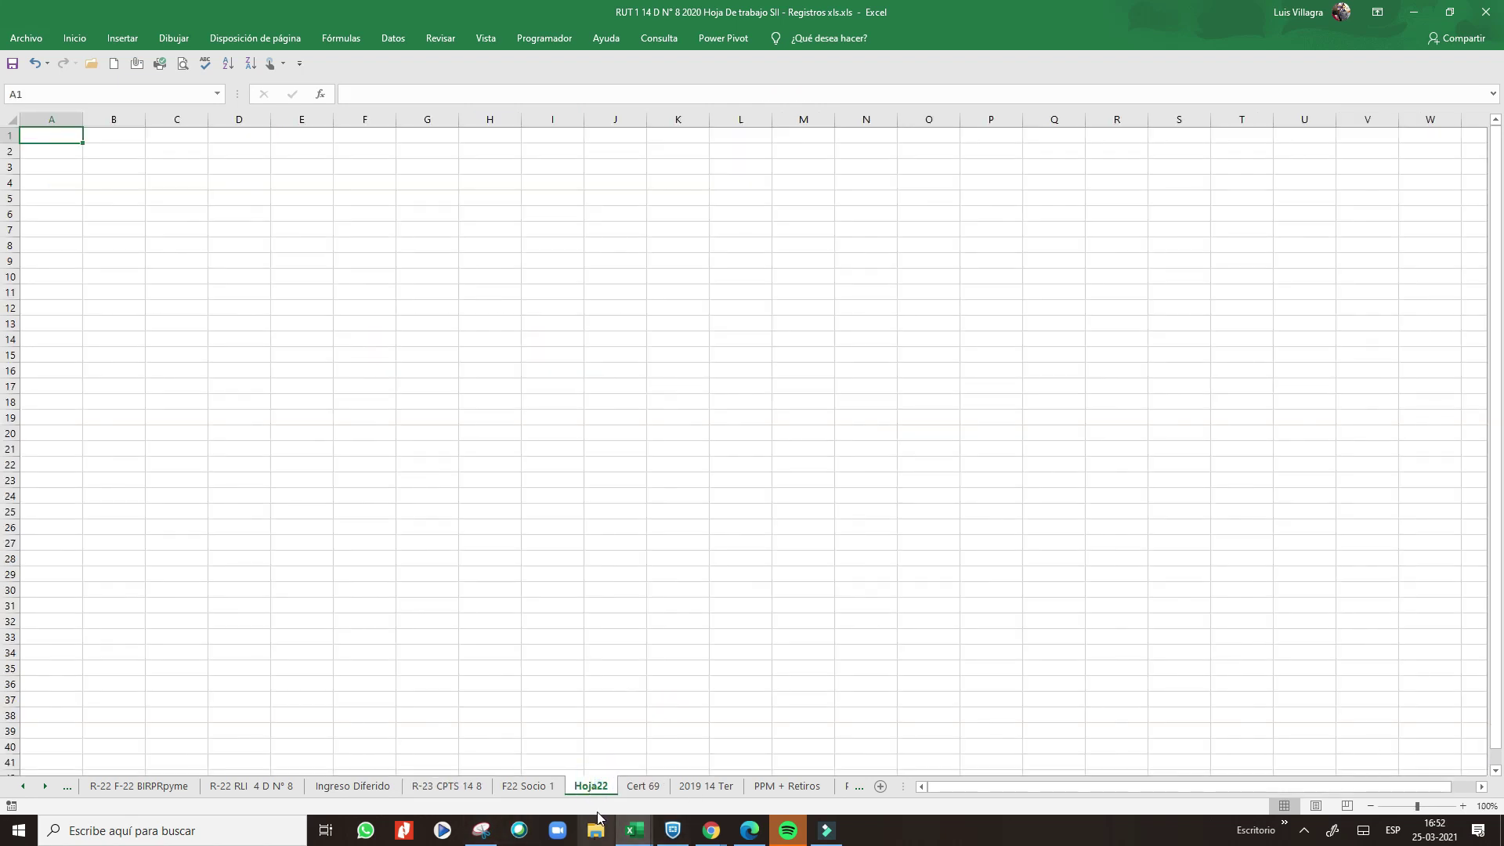
right_click(608, 789)
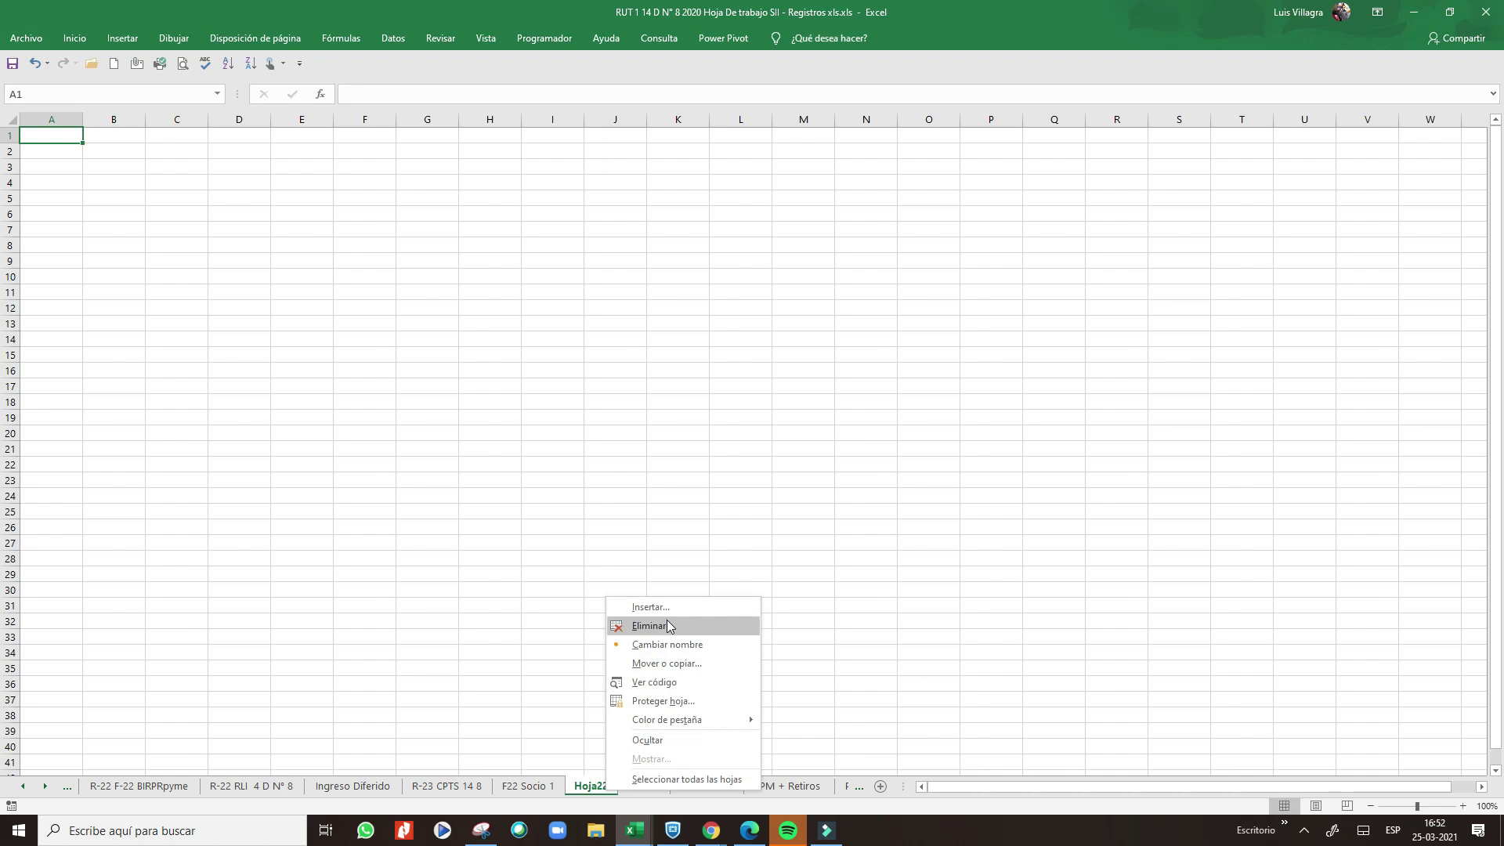
left_click(666, 625)
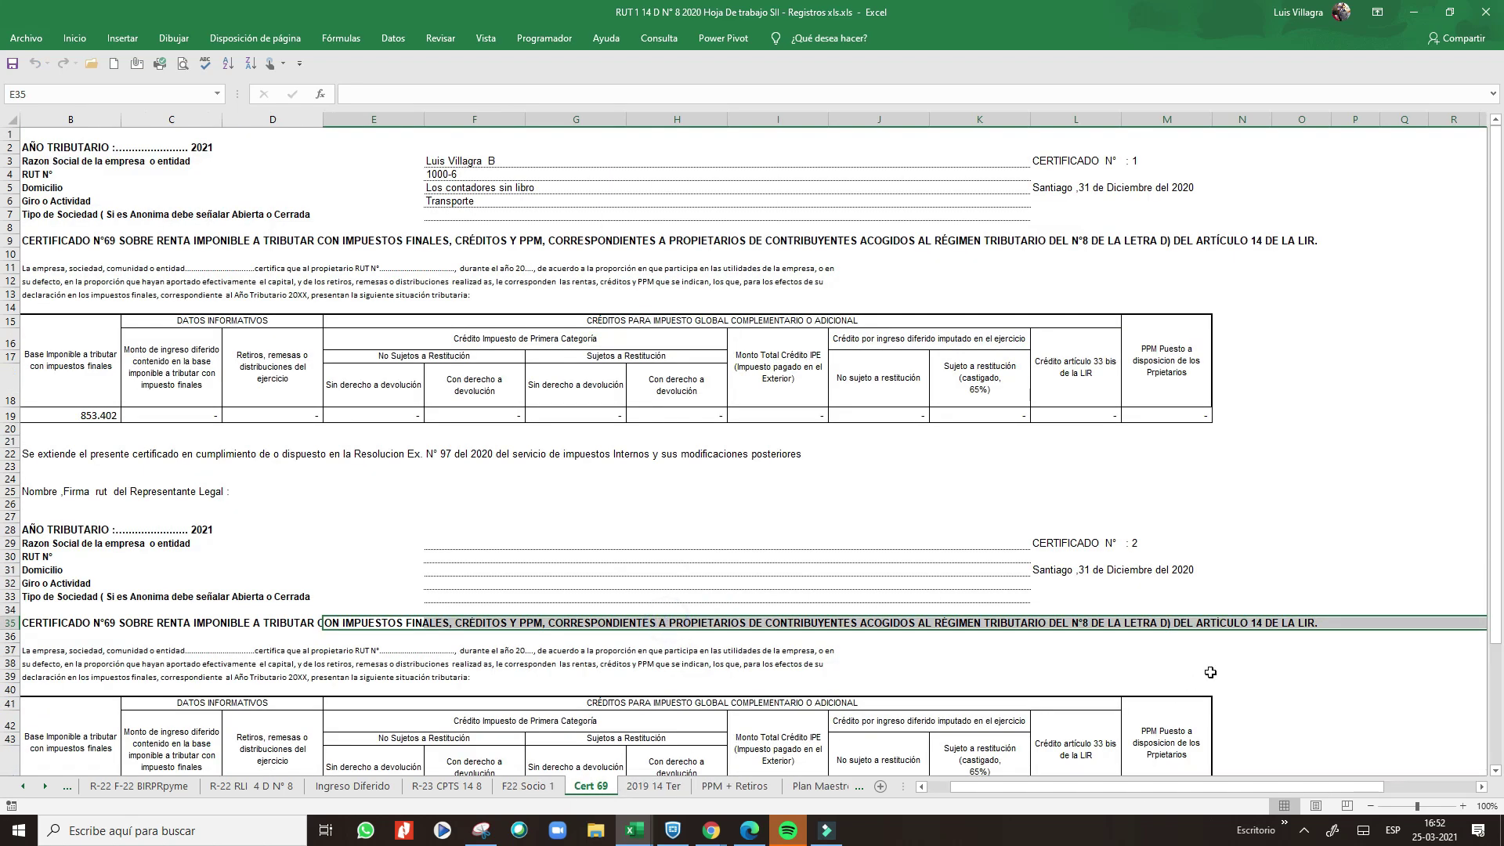
- On Cert 69, replace the 853.402 in B19 with 0 and move to linked cell E19
left_click_drag(1113, 787, 1091, 788)
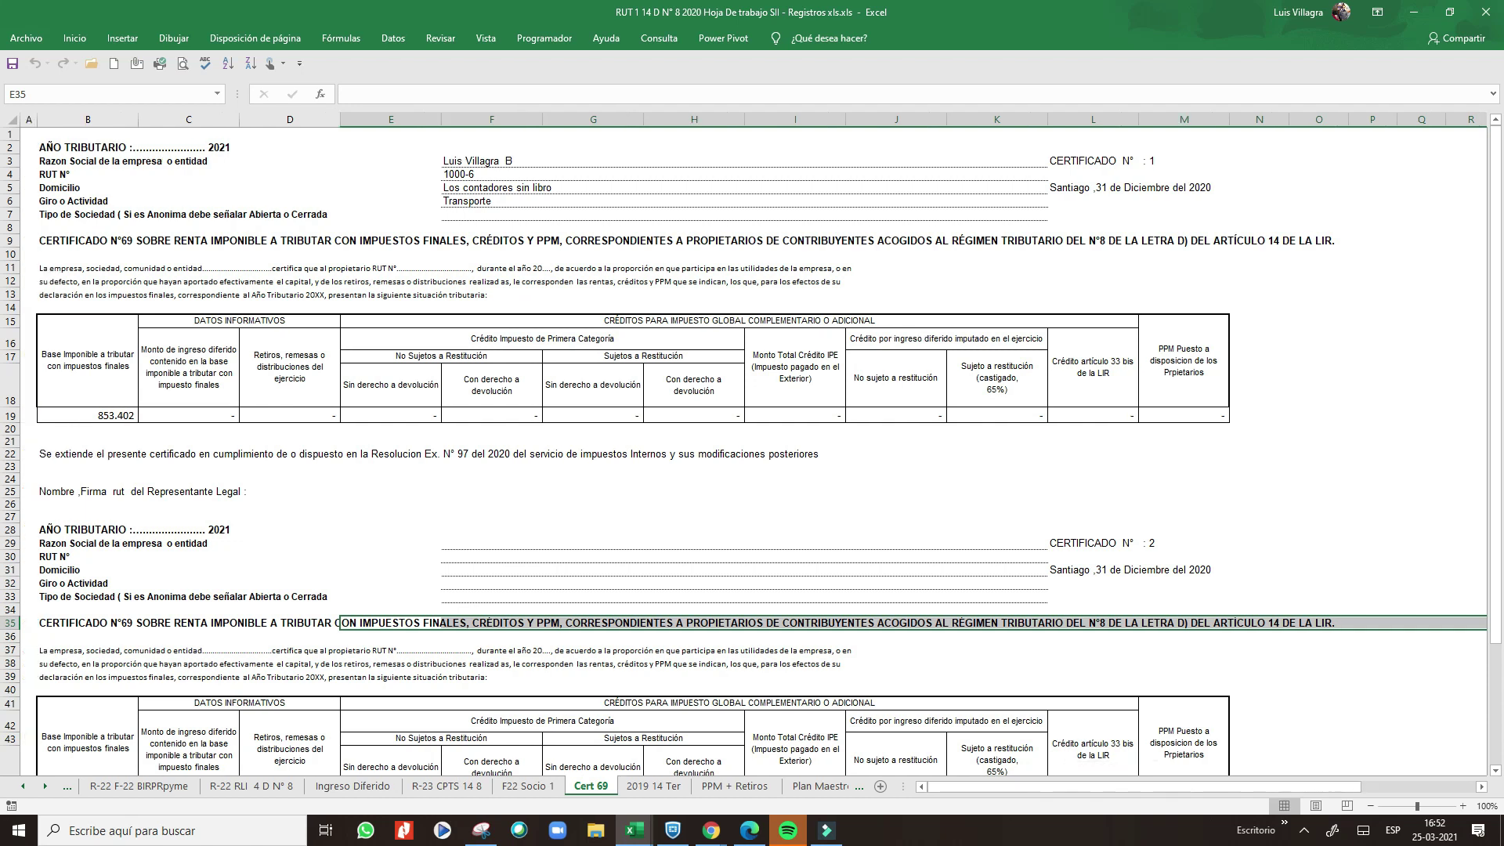
left_click(92, 415)
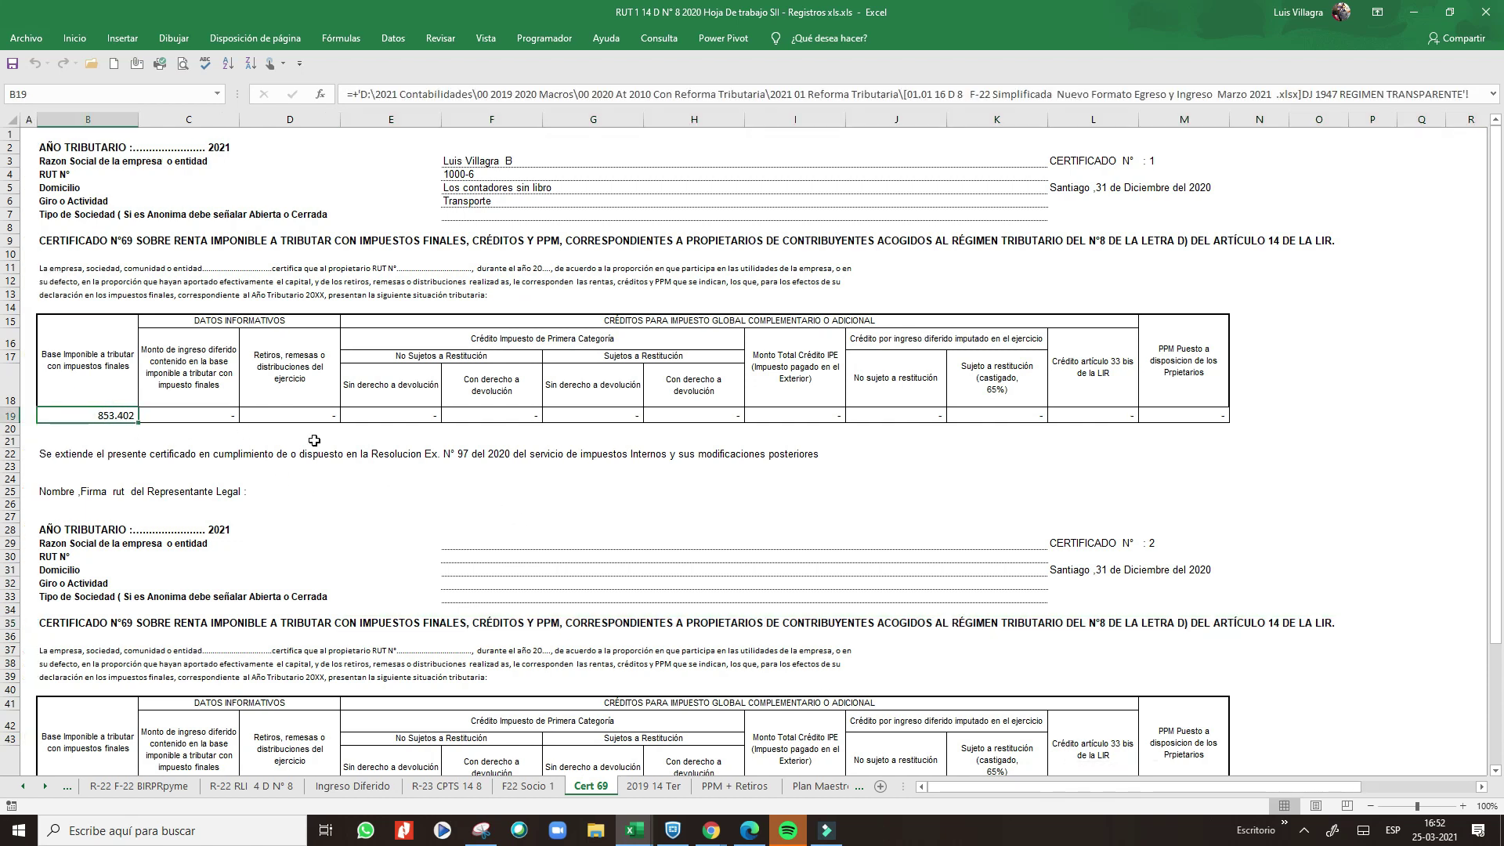
type("0")
key("Return")
key("Up")
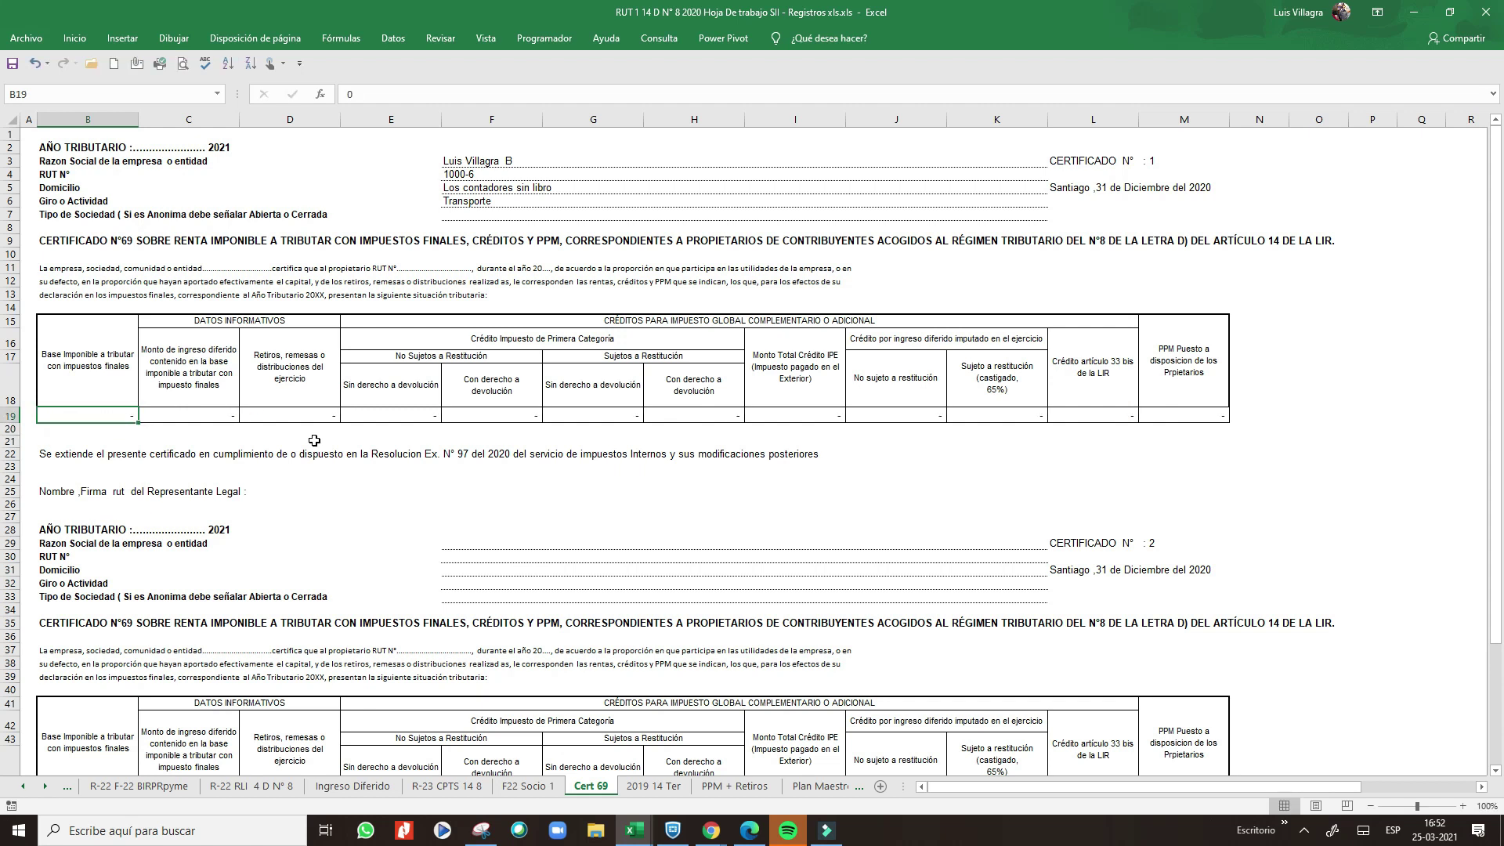
key("Up")
key("Right")
key("Down")
key("Right")
key("Right")
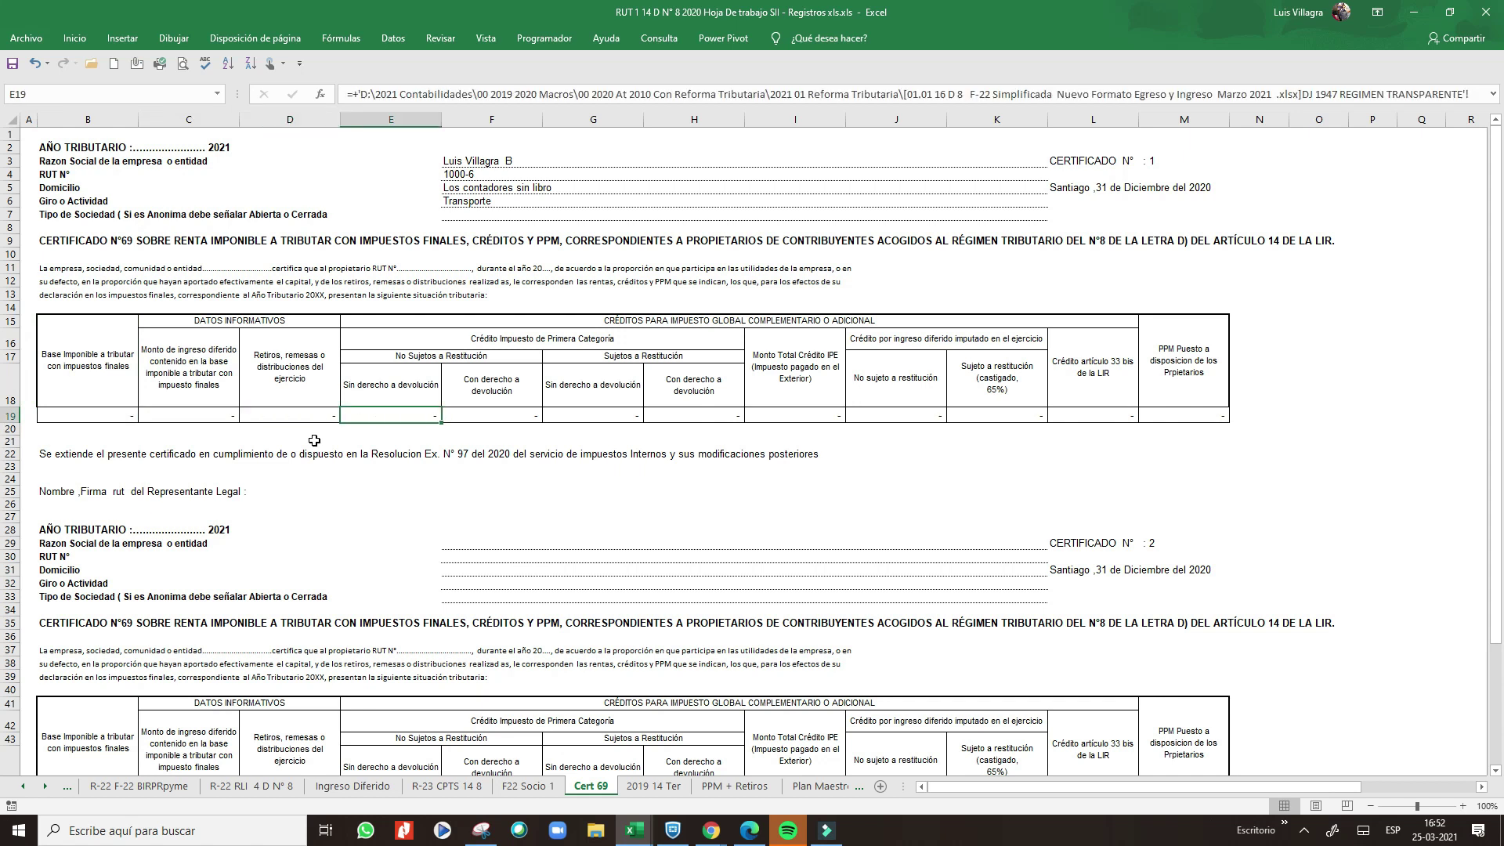
- Pass through the 2019 14 Ter and R-23 CPTS 14 8 sheets to F22 Socio 1's RECUADRO N° 0
left_click(660, 786)
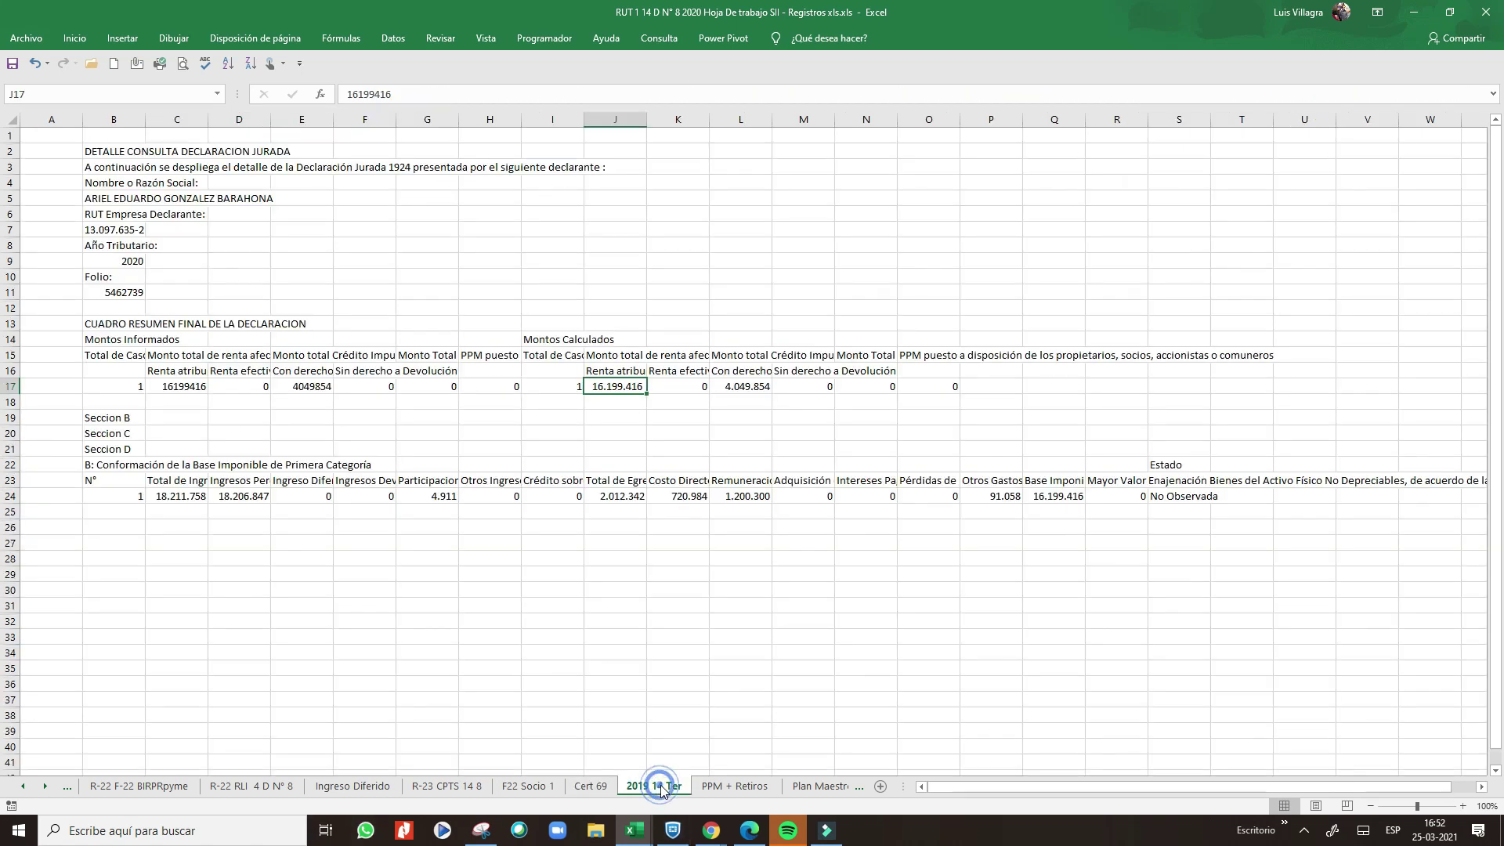
left_click(443, 788)
left_click(525, 788)
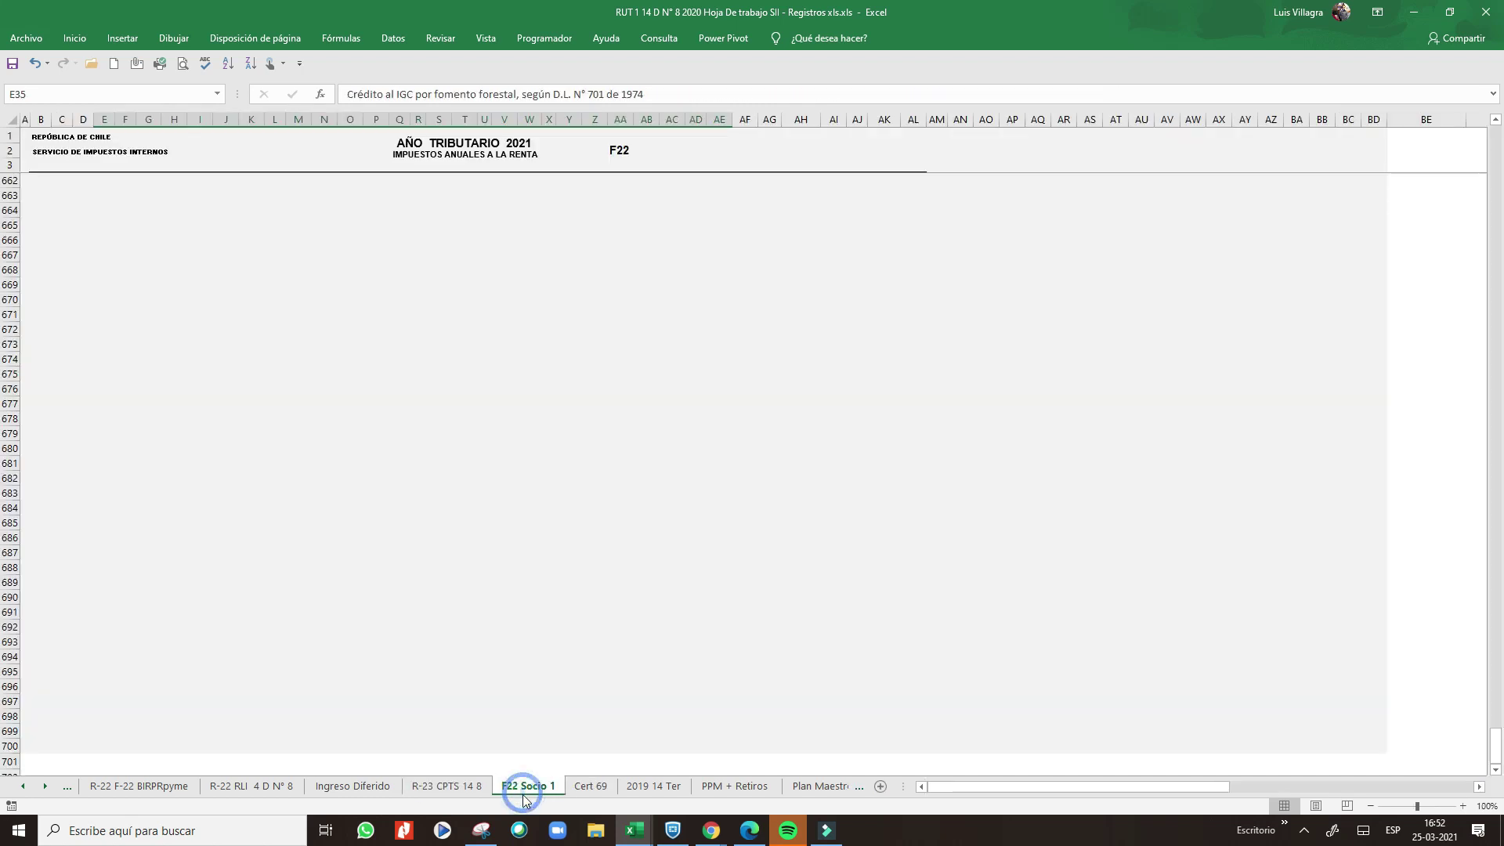
scroll(705, 499, "up", 20)
scroll(710, 500, "down", 8)
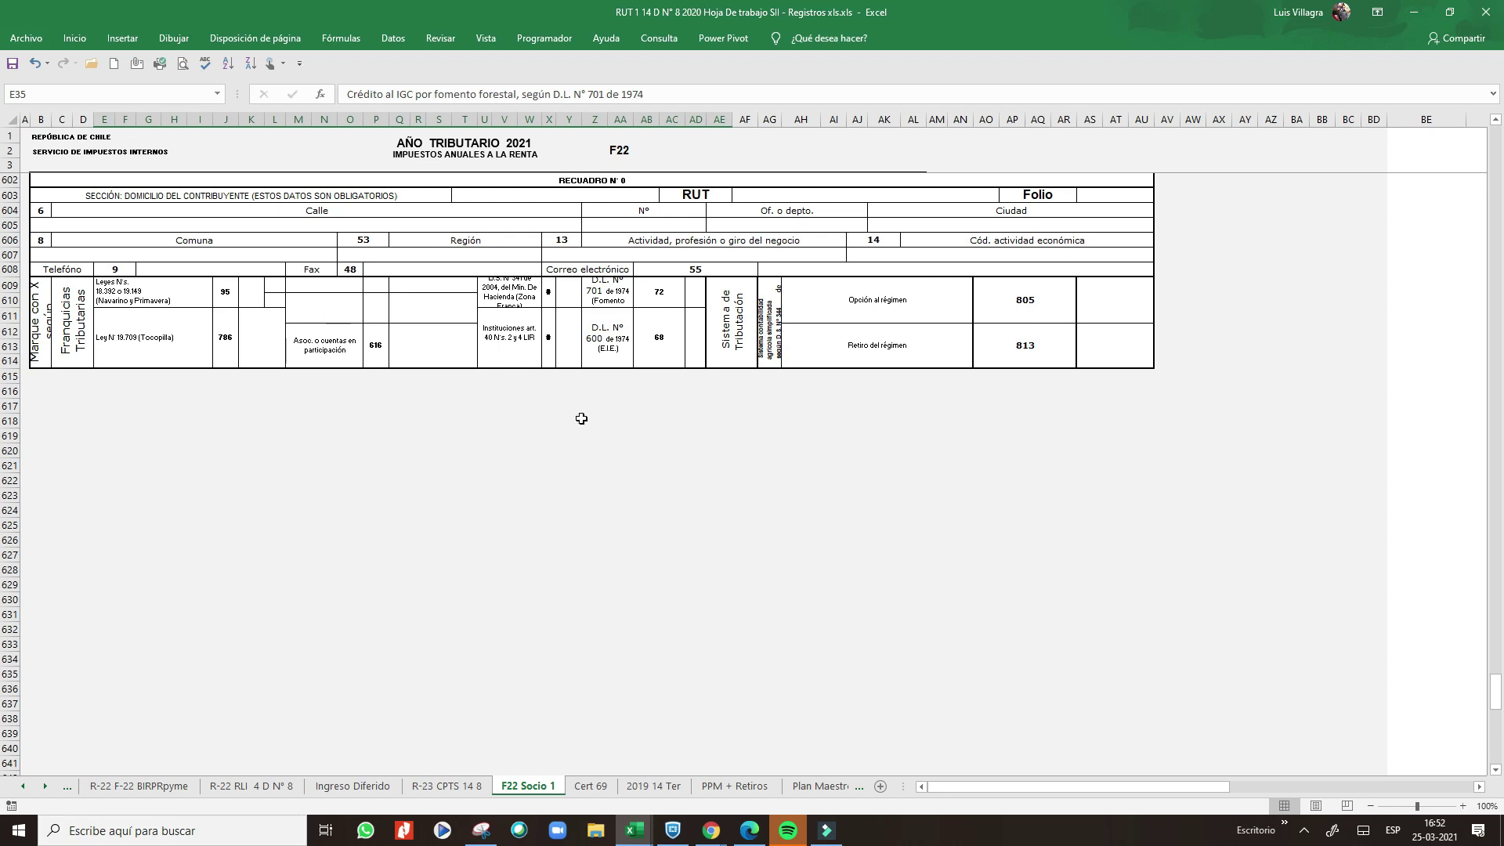
scroll(676, 444, "up", 10)
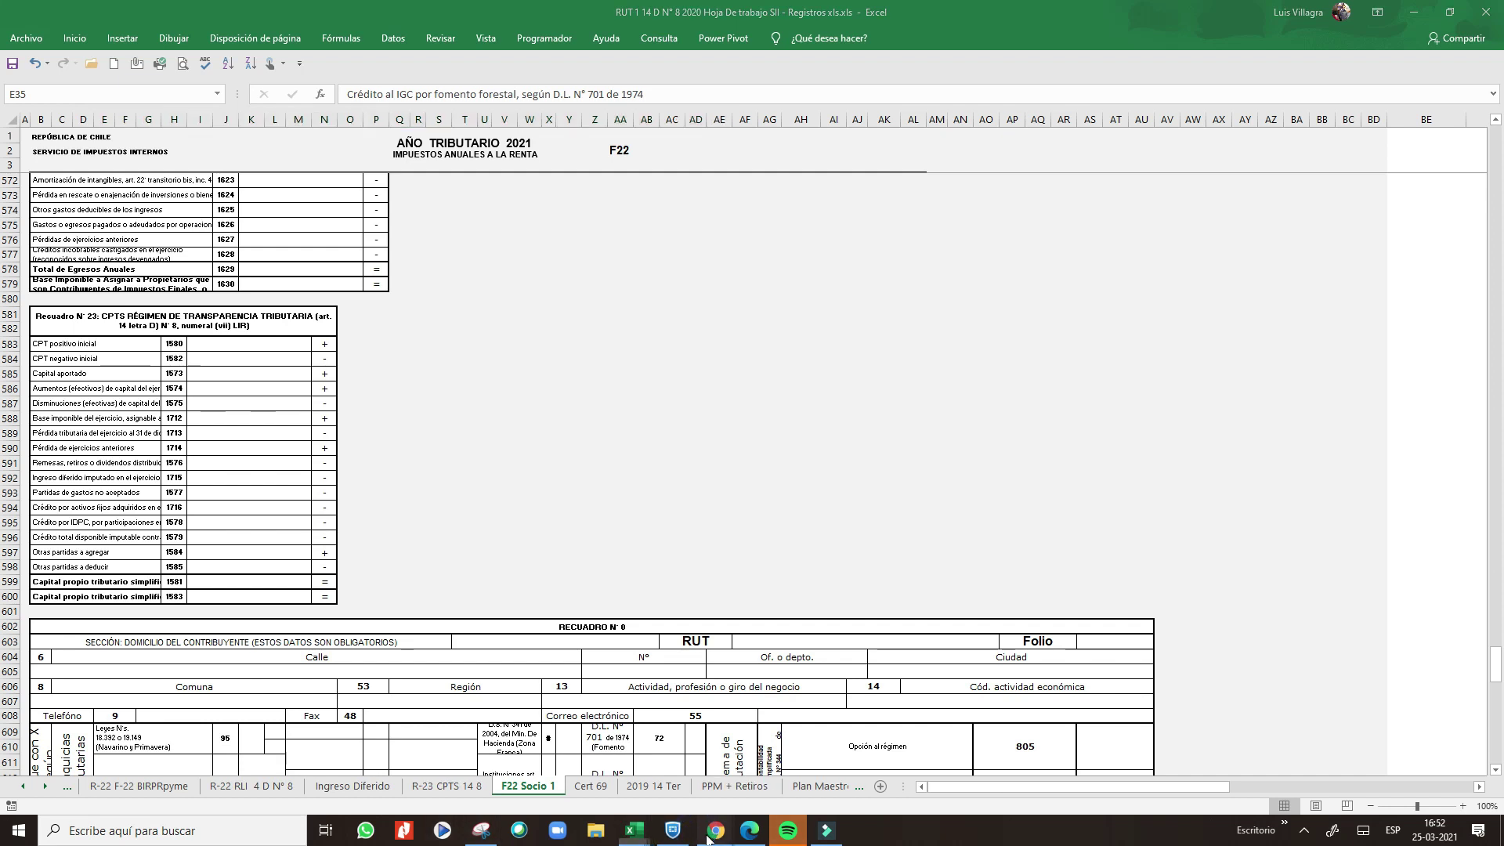
mouse_move(709, 830)
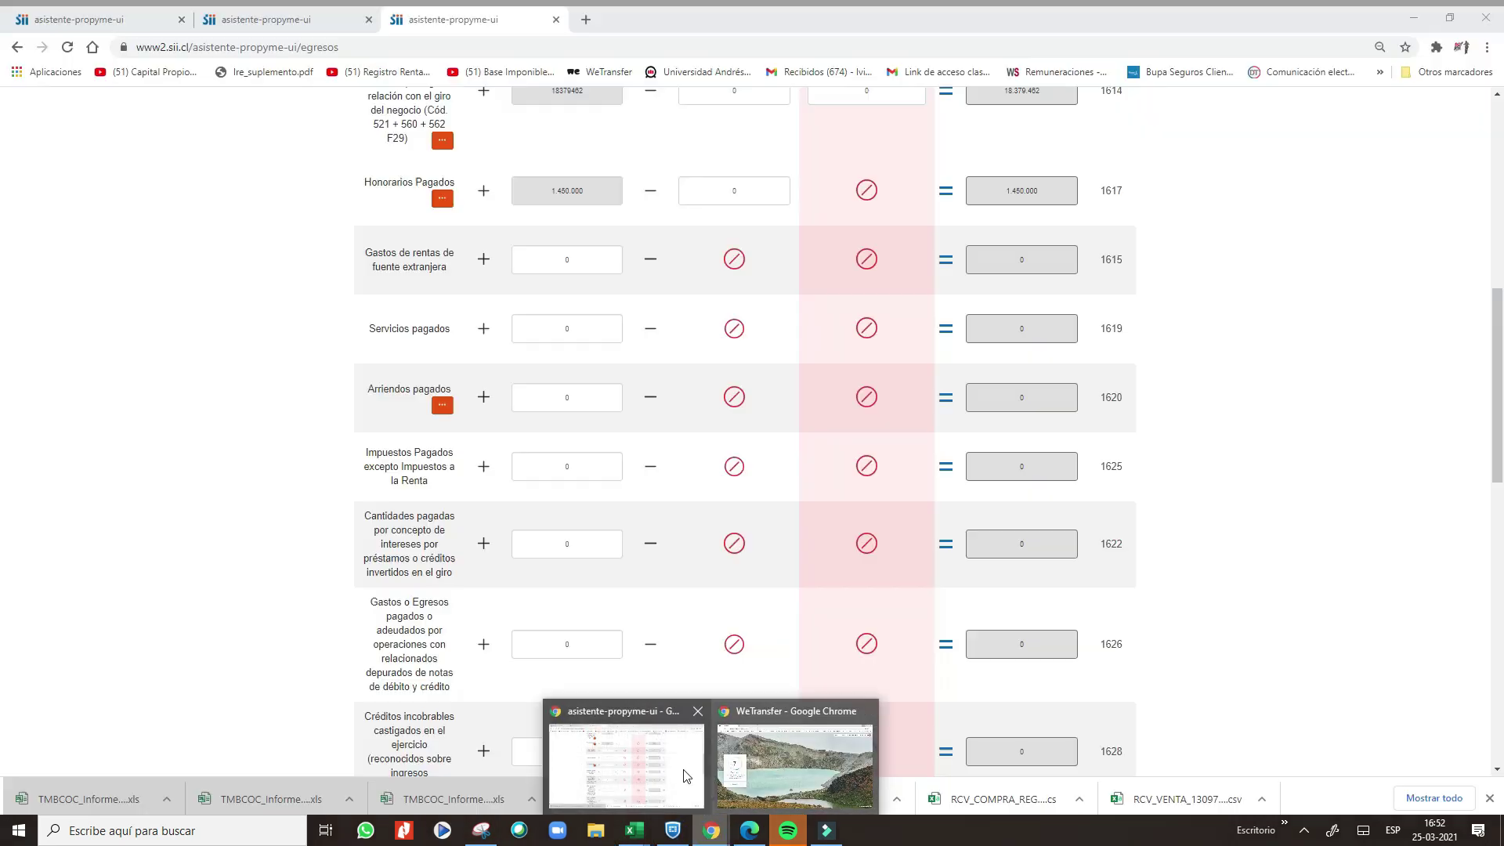
- In the SII assistant, move past TOTAL EGRESOS to the 2020 Retiros (DDJJ 1947) page
left_click(662, 768)
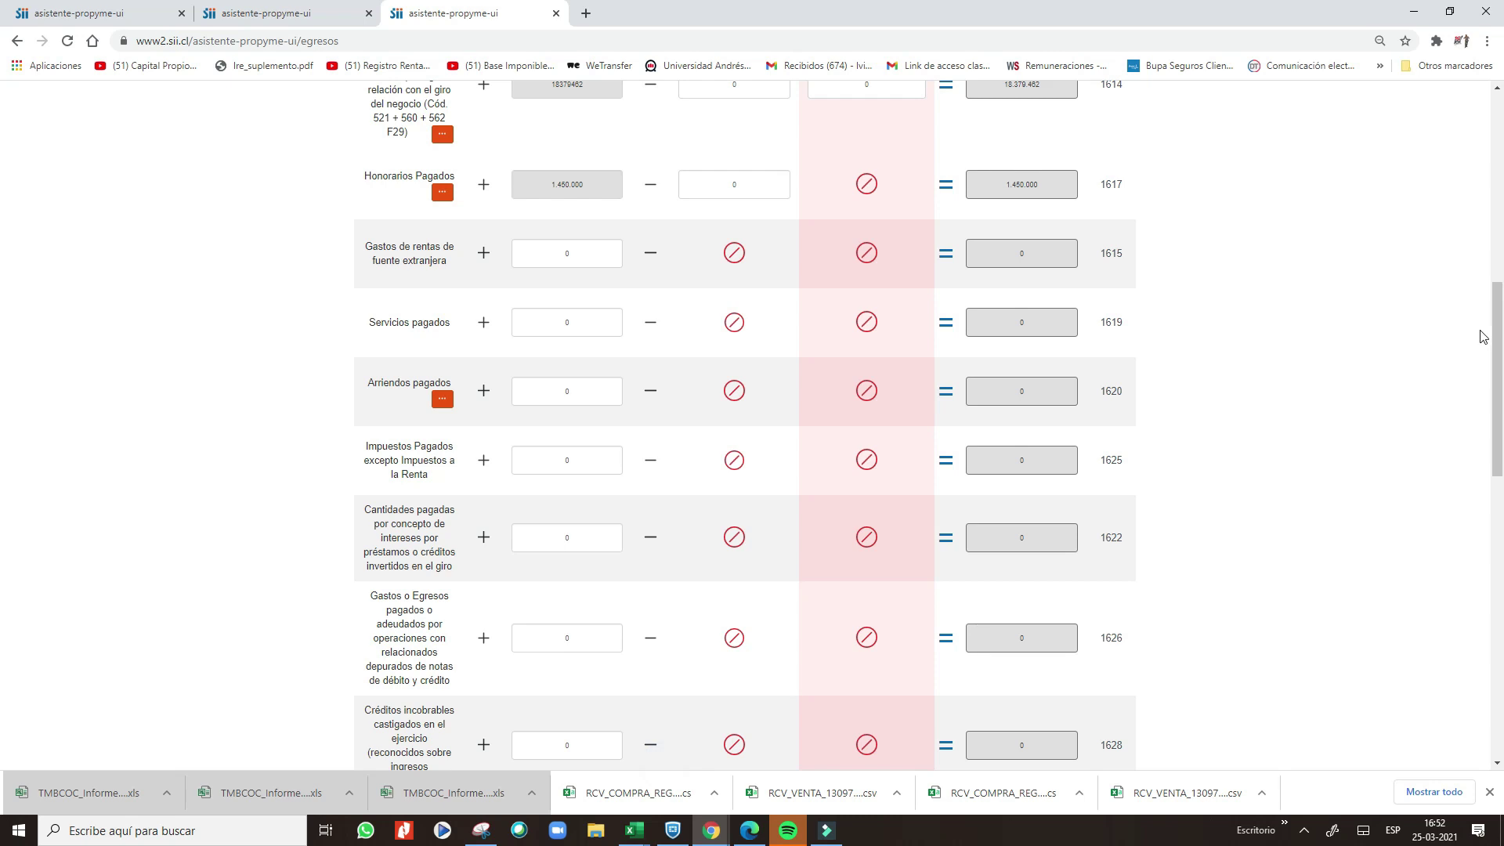
left_click_drag(1499, 364, 1498, 589)
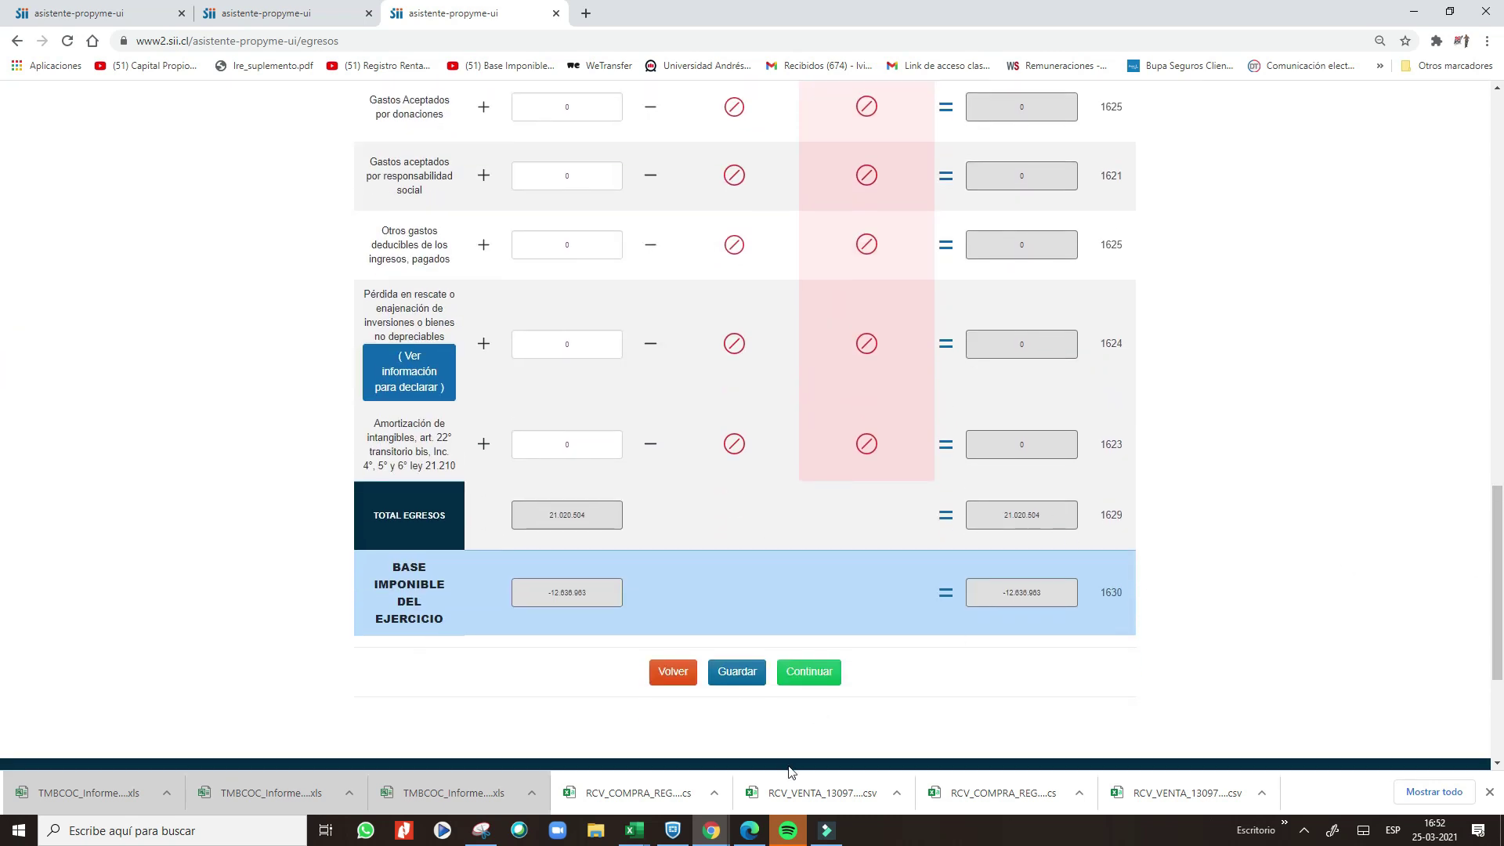
left_click(807, 673)
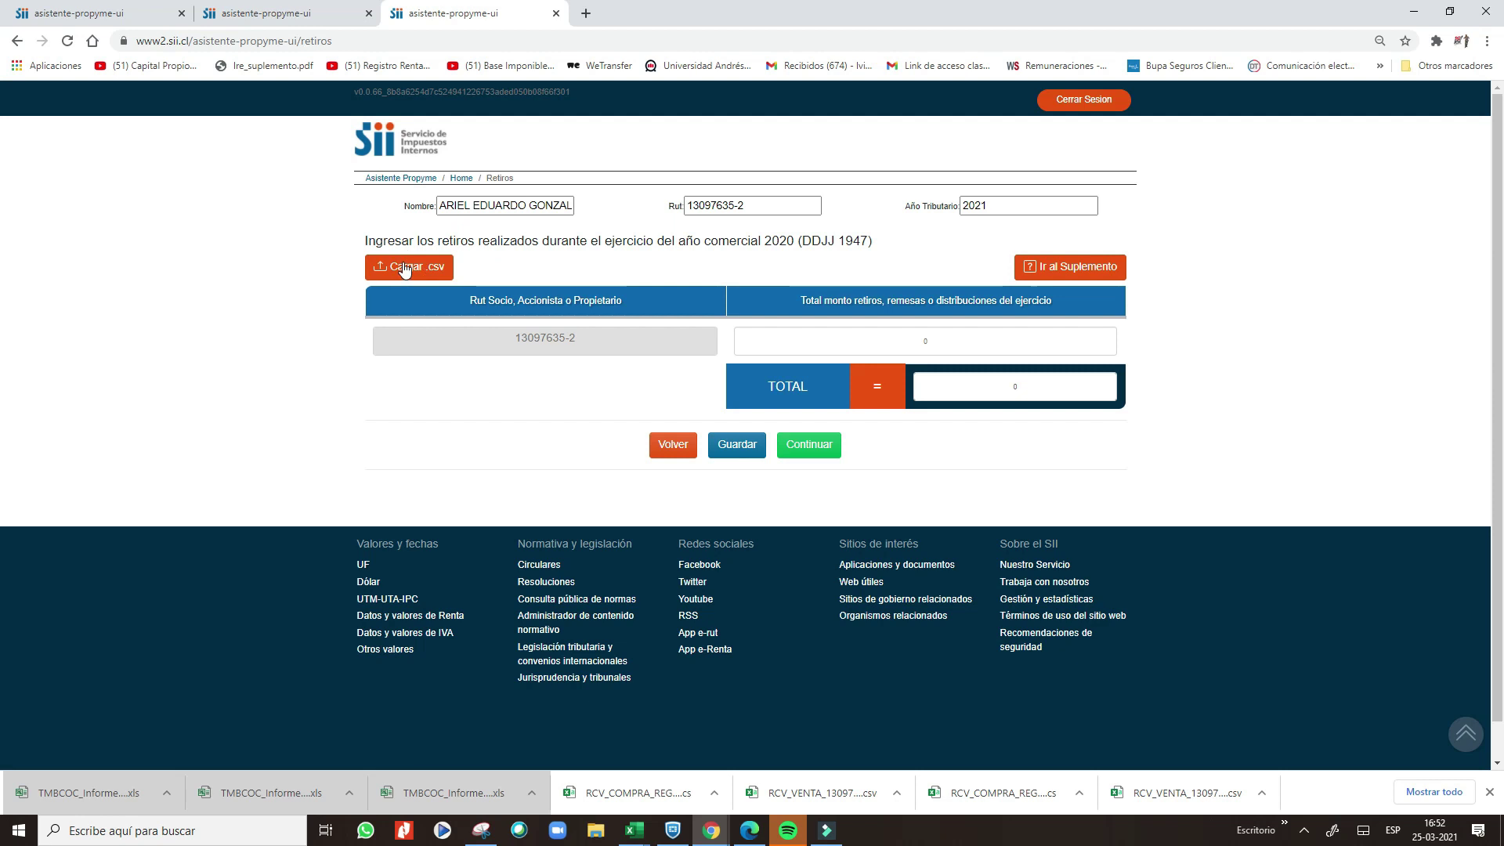
scroll(1471, 133, "down", 1)
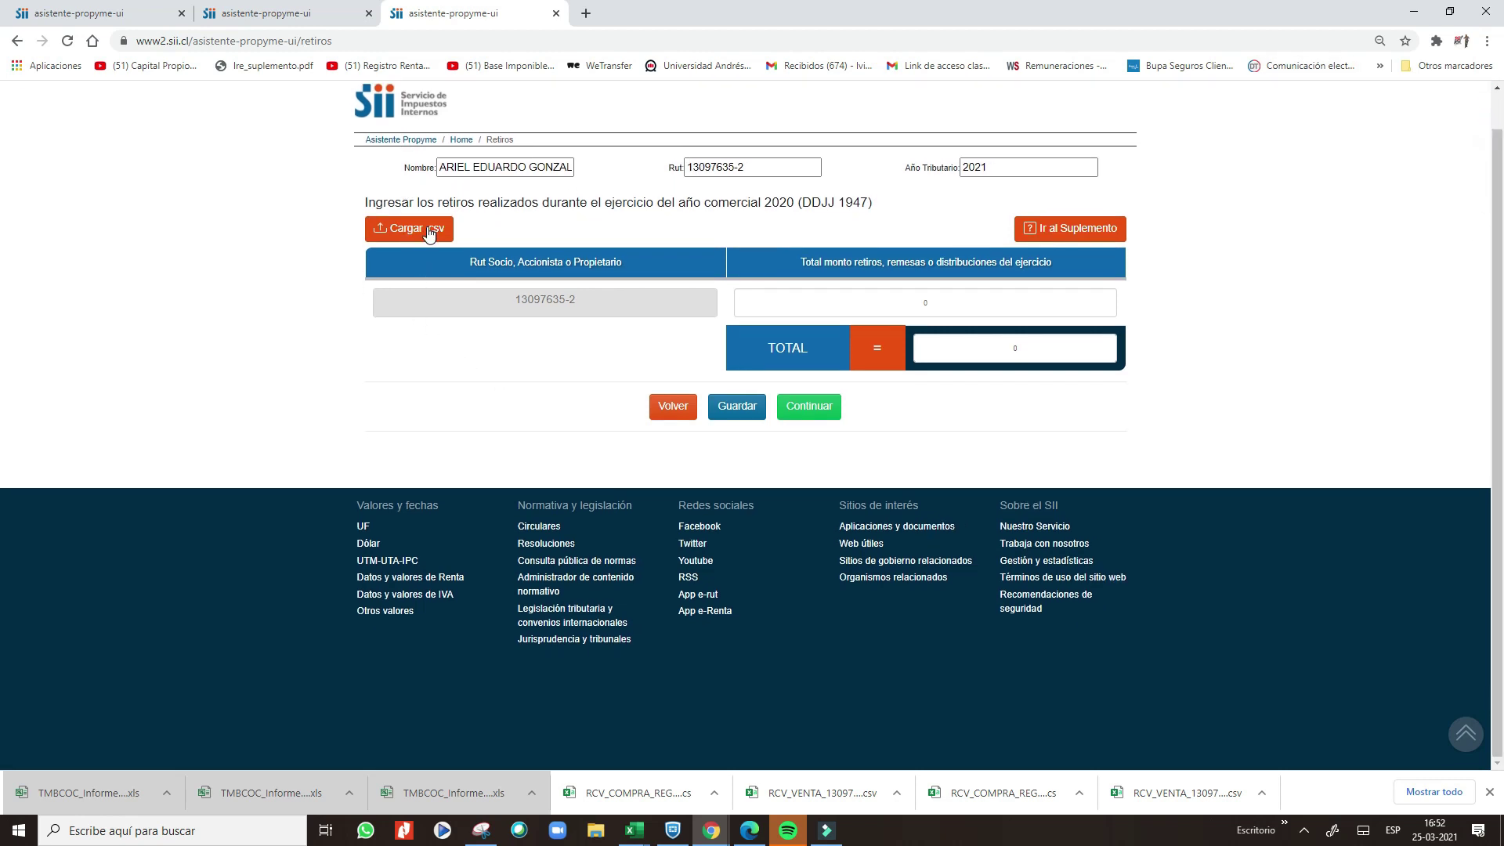
- Pass Retiros, review the -12636963 Base Imponible table, and proceed to the Declaración Jurada
left_click(805, 419)
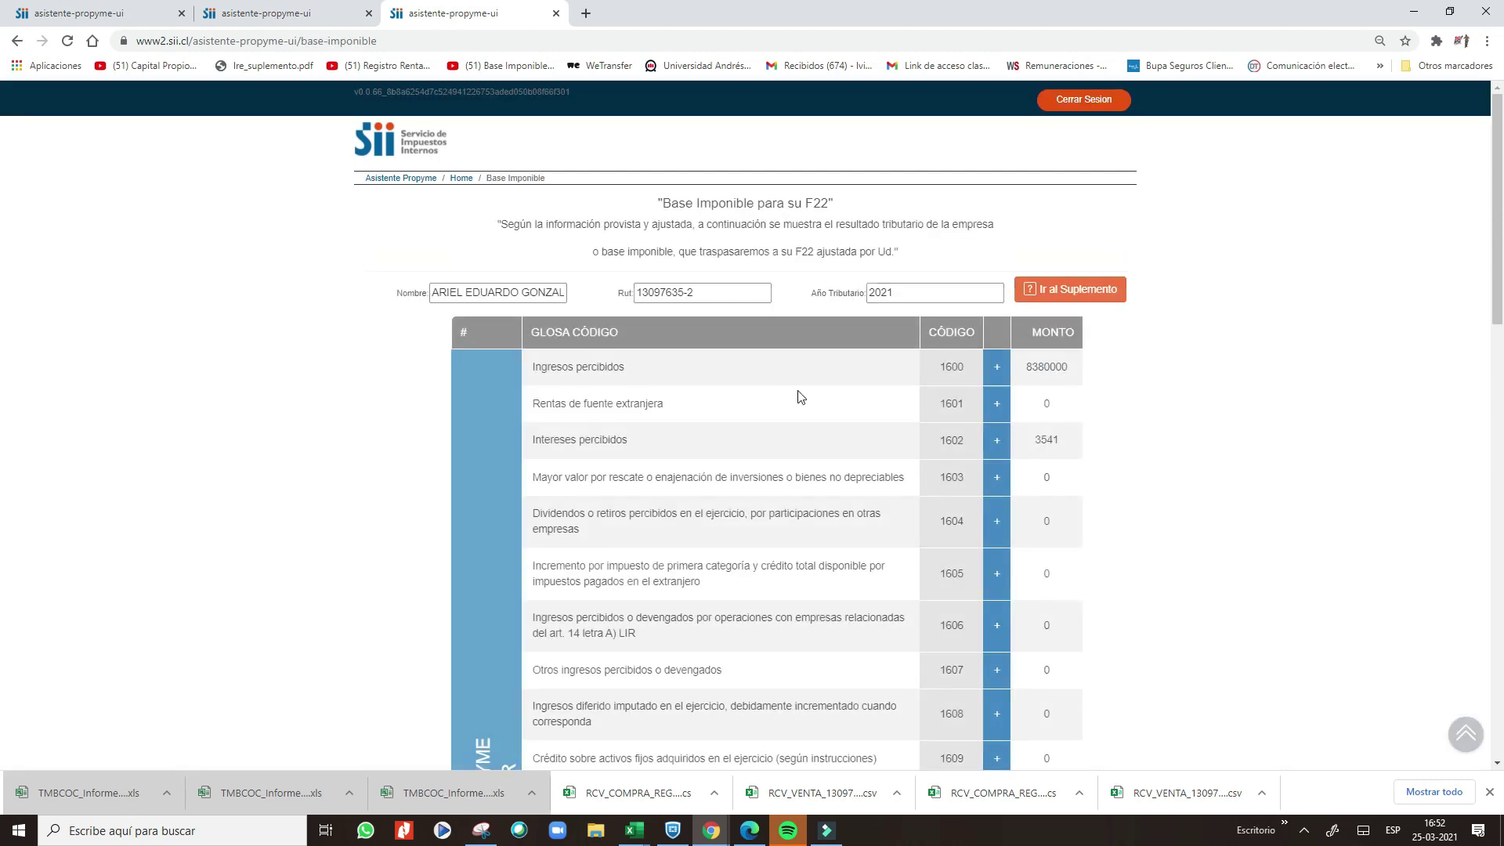
scroll(2, 172, "down", 3)
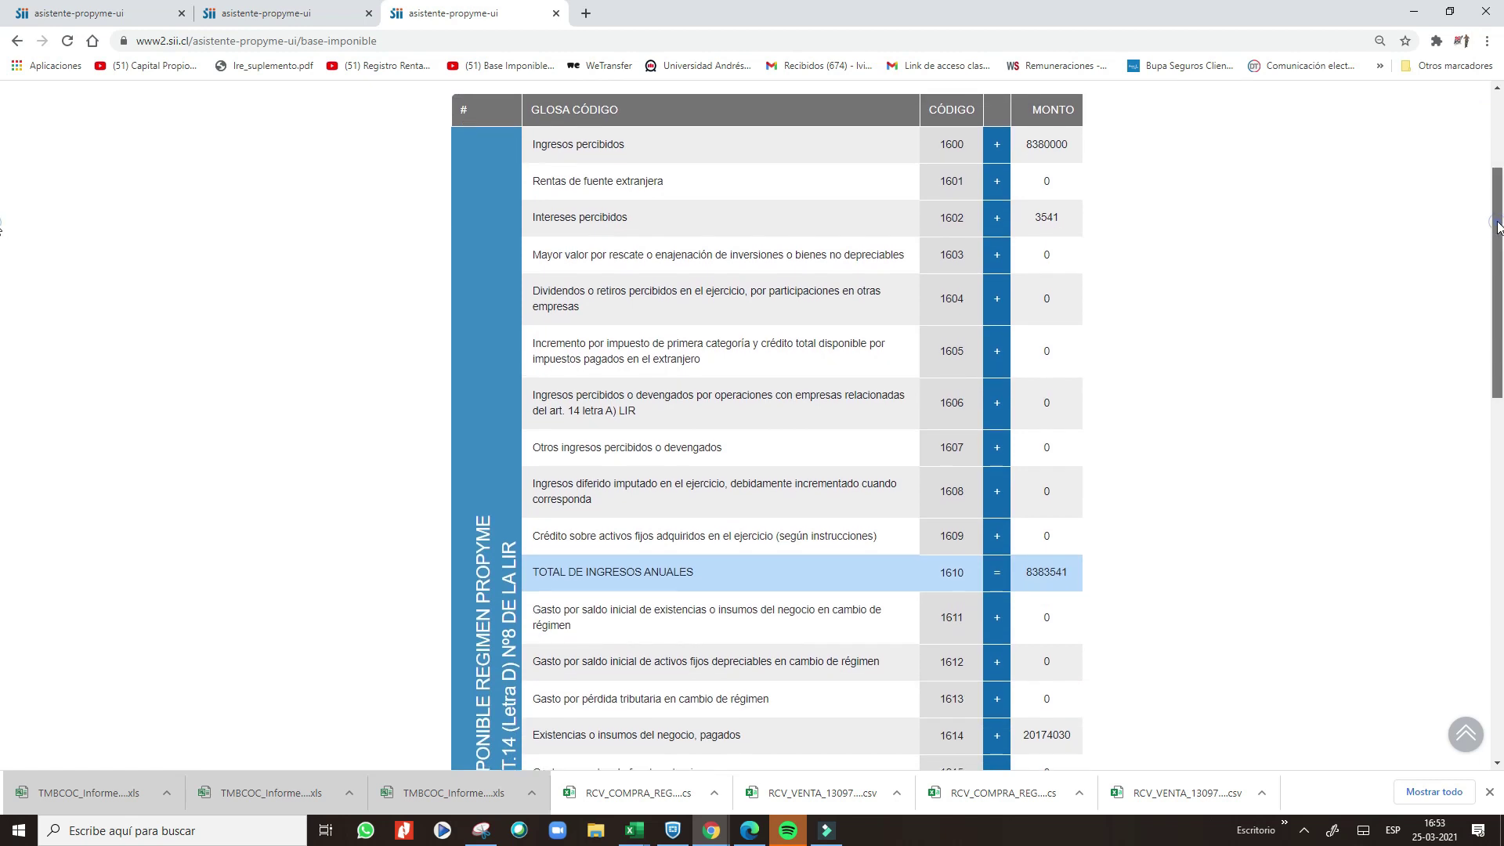
left_click_drag(1498, 229, 1493, 315)
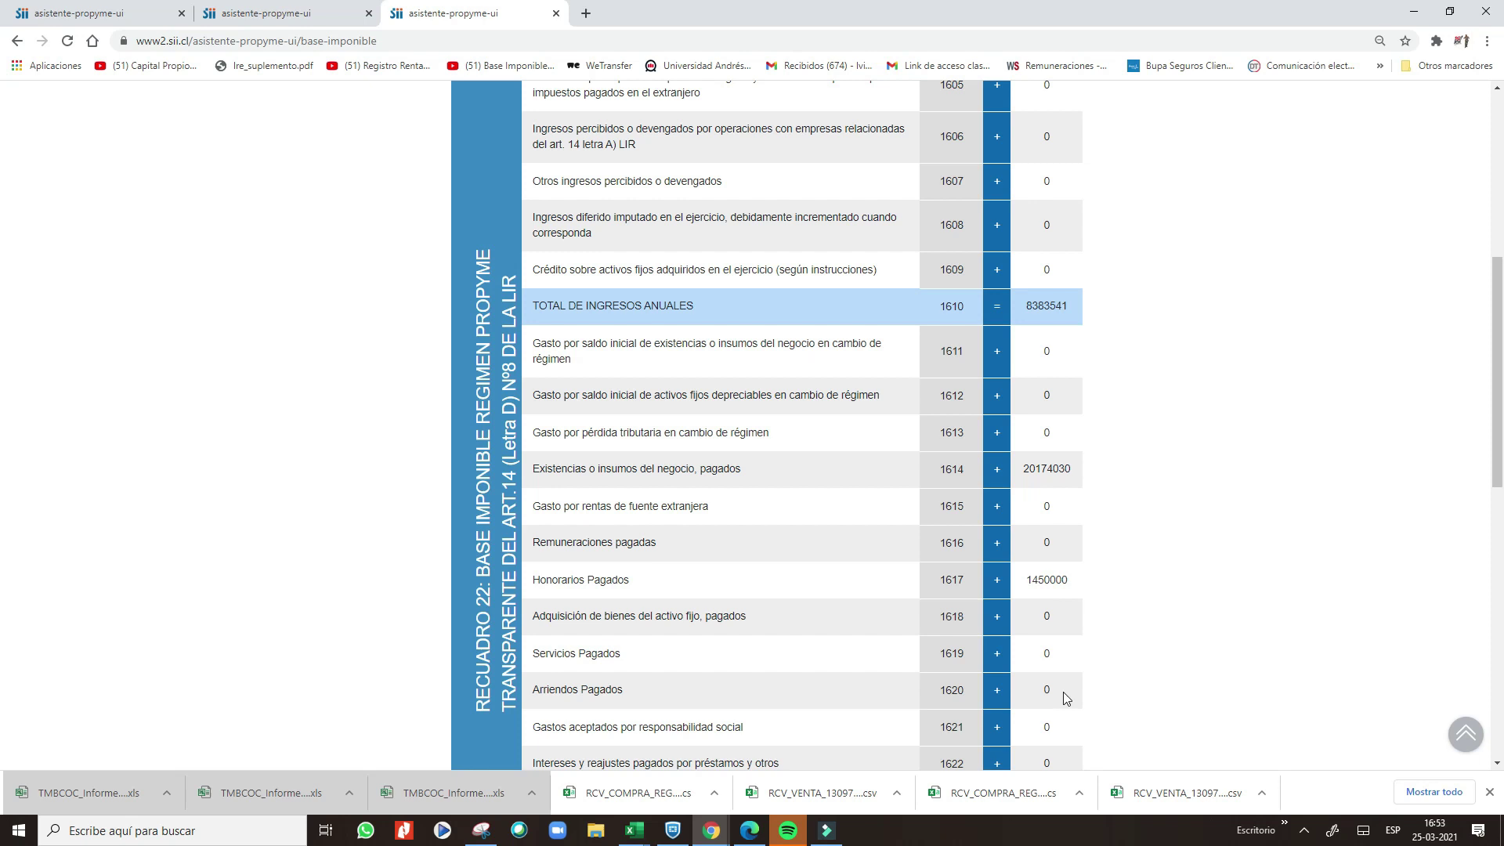
left_click_drag(1495, 423, 1496, 611)
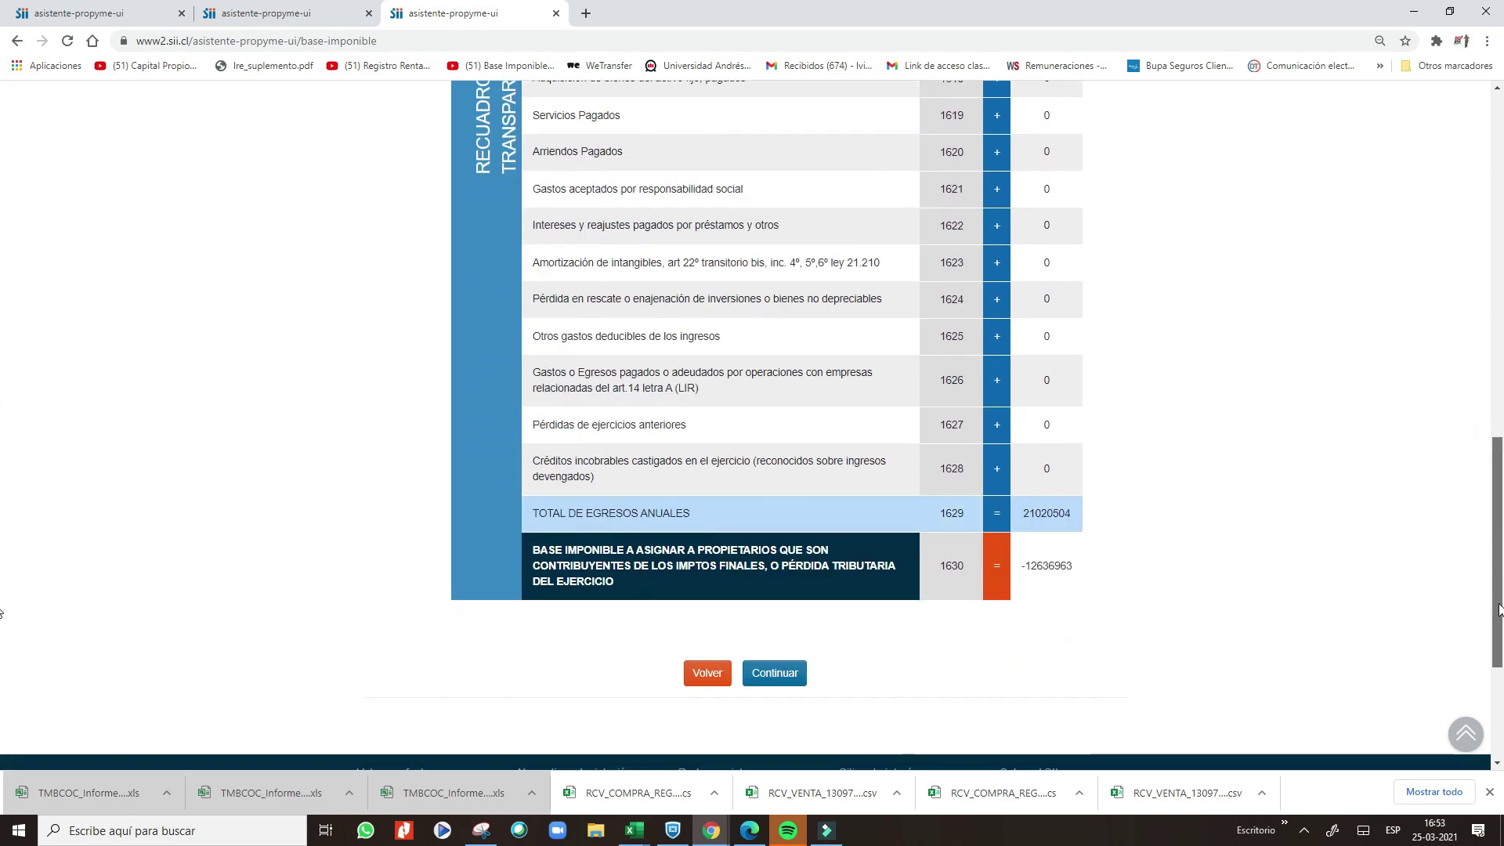
left_click(787, 676)
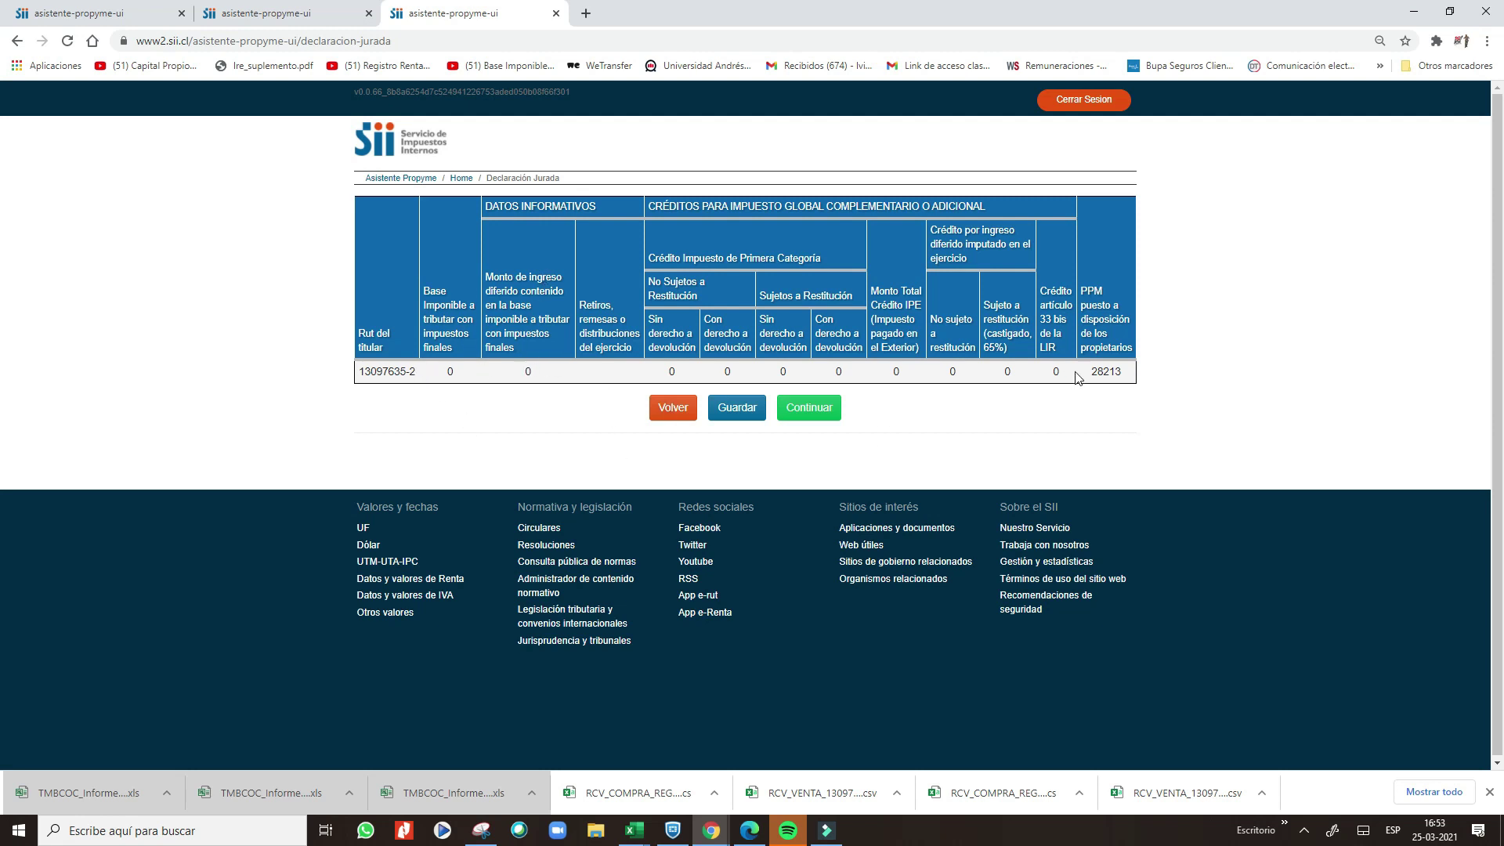
- Select the 28213 PPM amount and continue to the Capital Propio Tributario page
left_click_drag(1128, 372, 1094, 374)
left_click(795, 419)
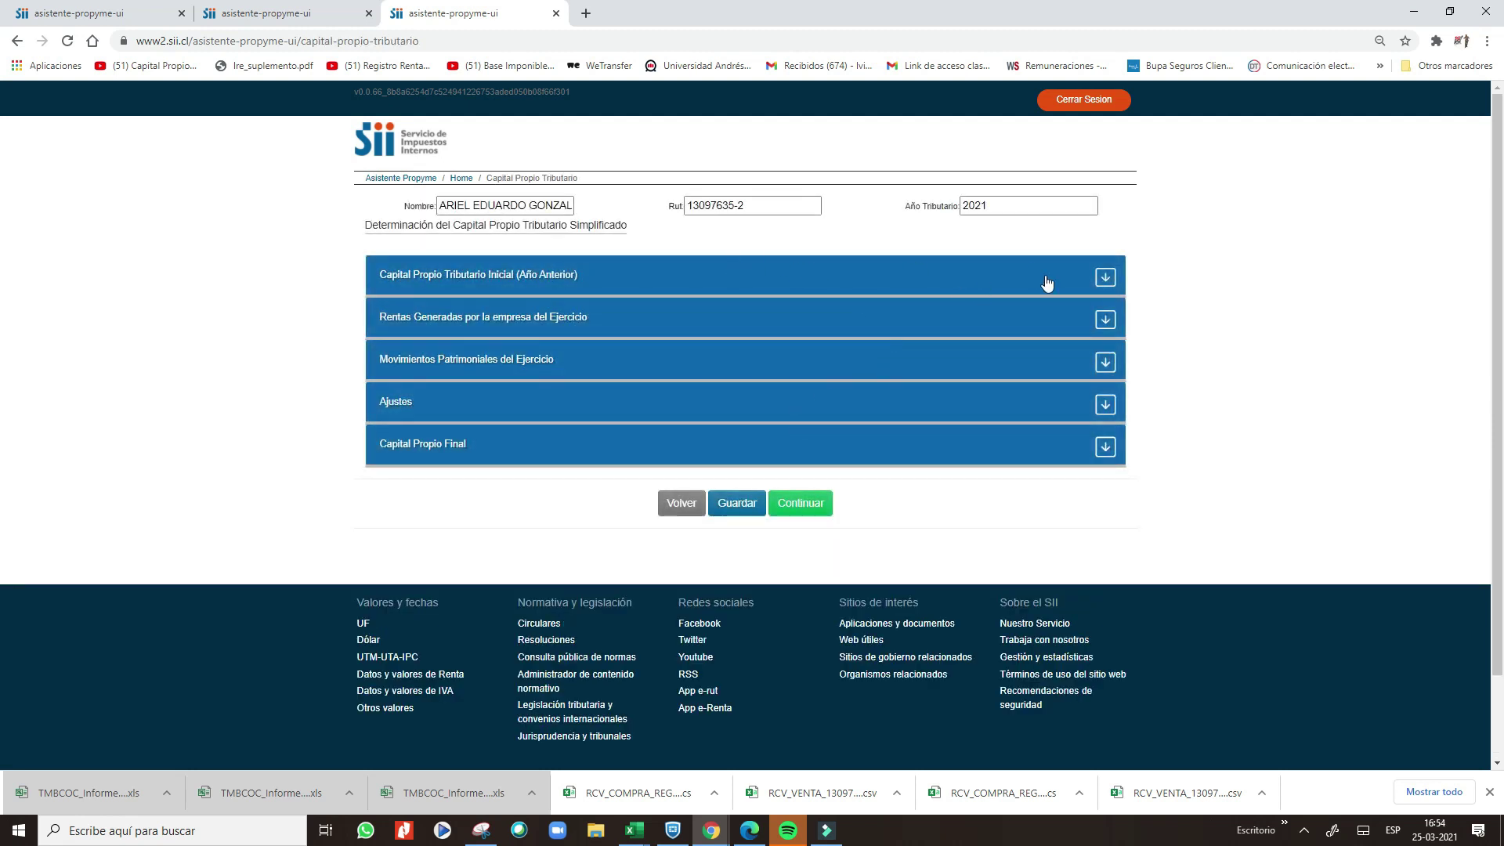
- Expand the initial capital section, checking the 16199416 positive, negative and Capital Aportado amounts
left_click(803, 284)
left_click(791, 377)
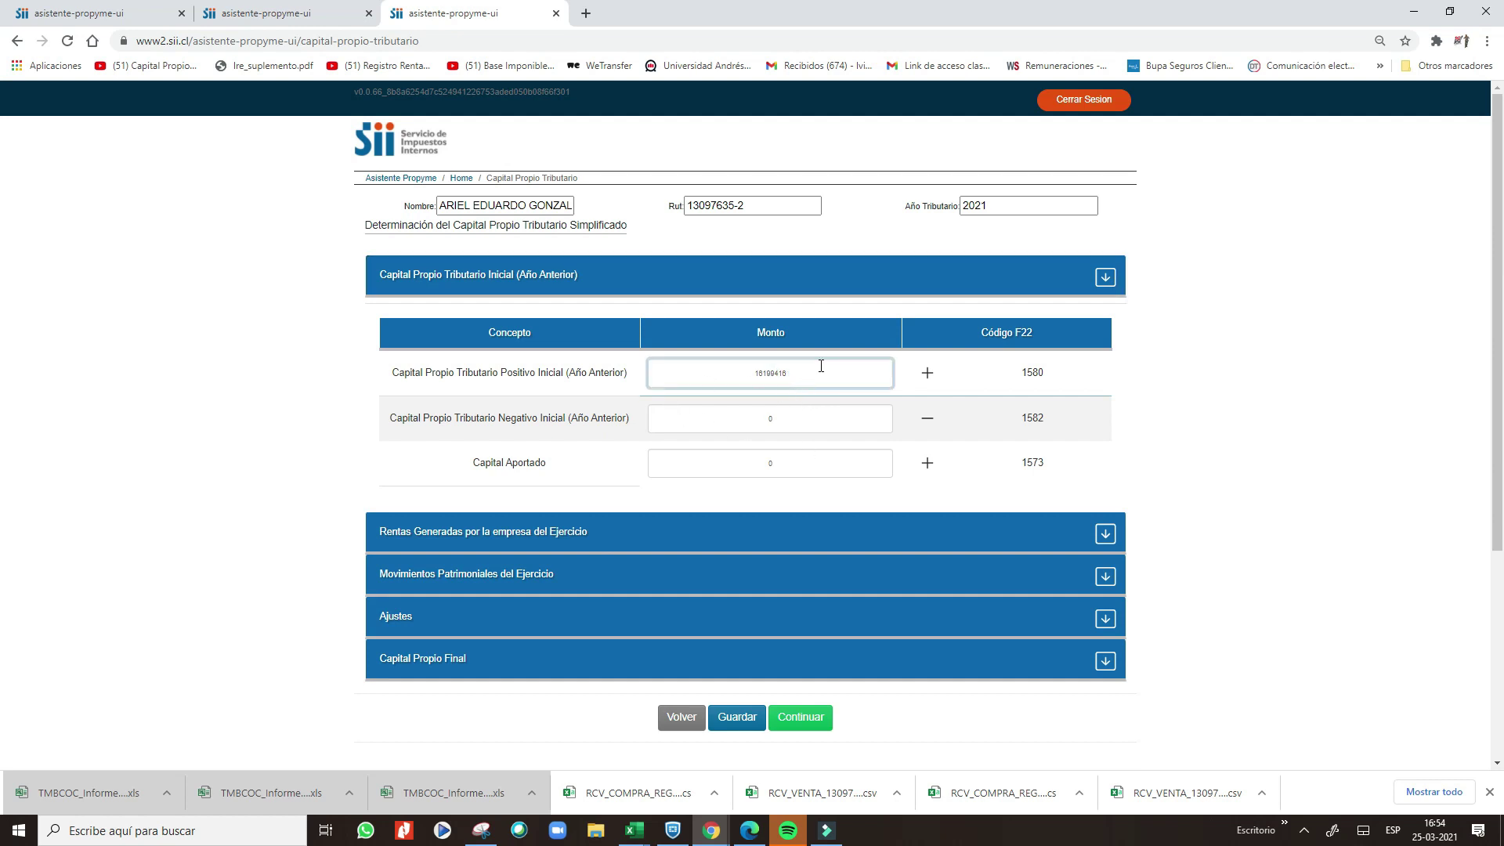
left_click(781, 425)
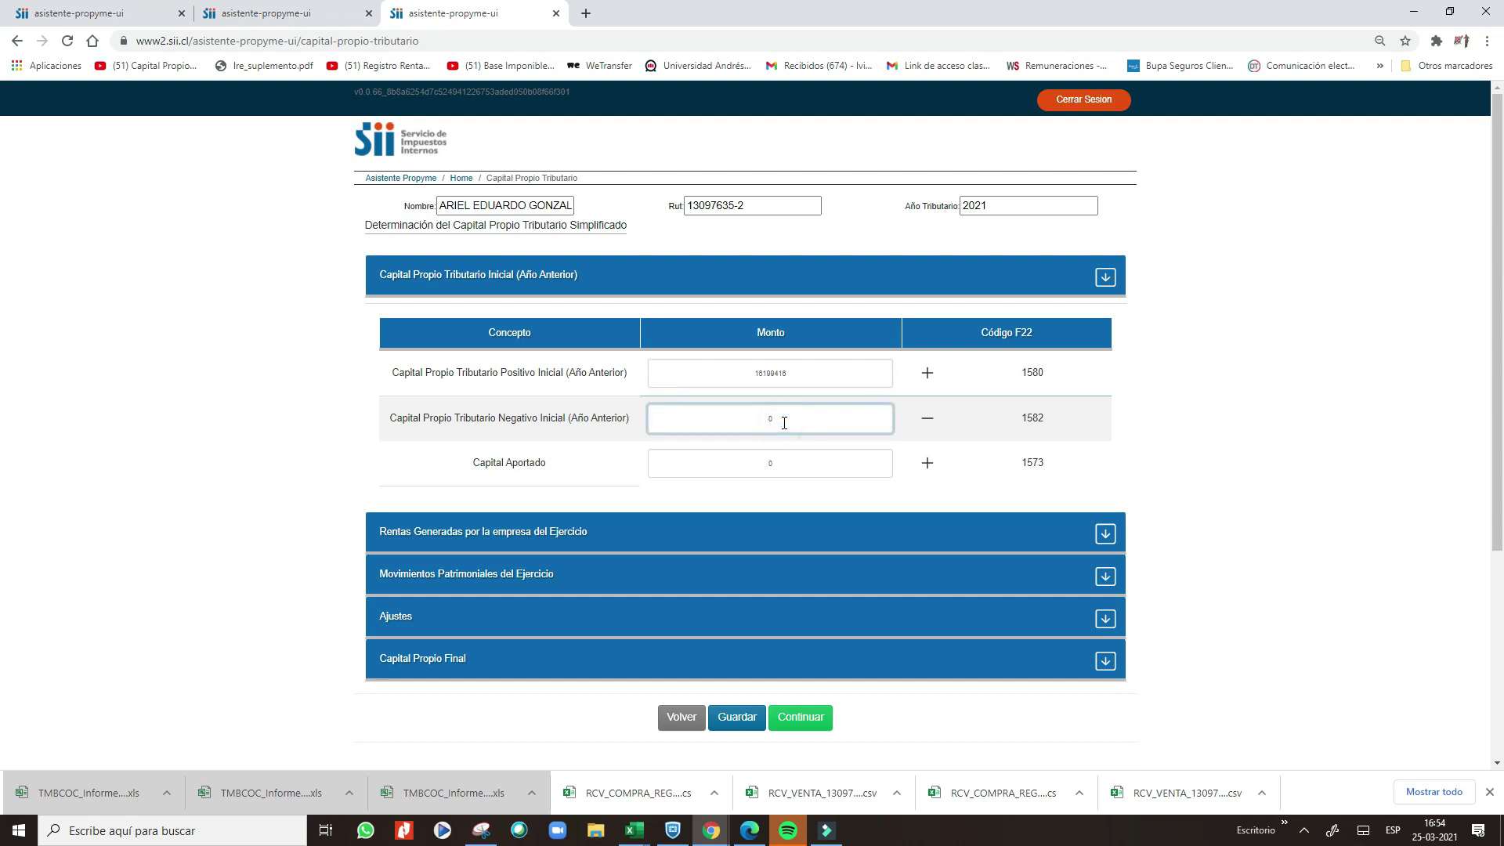
left_click(781, 468)
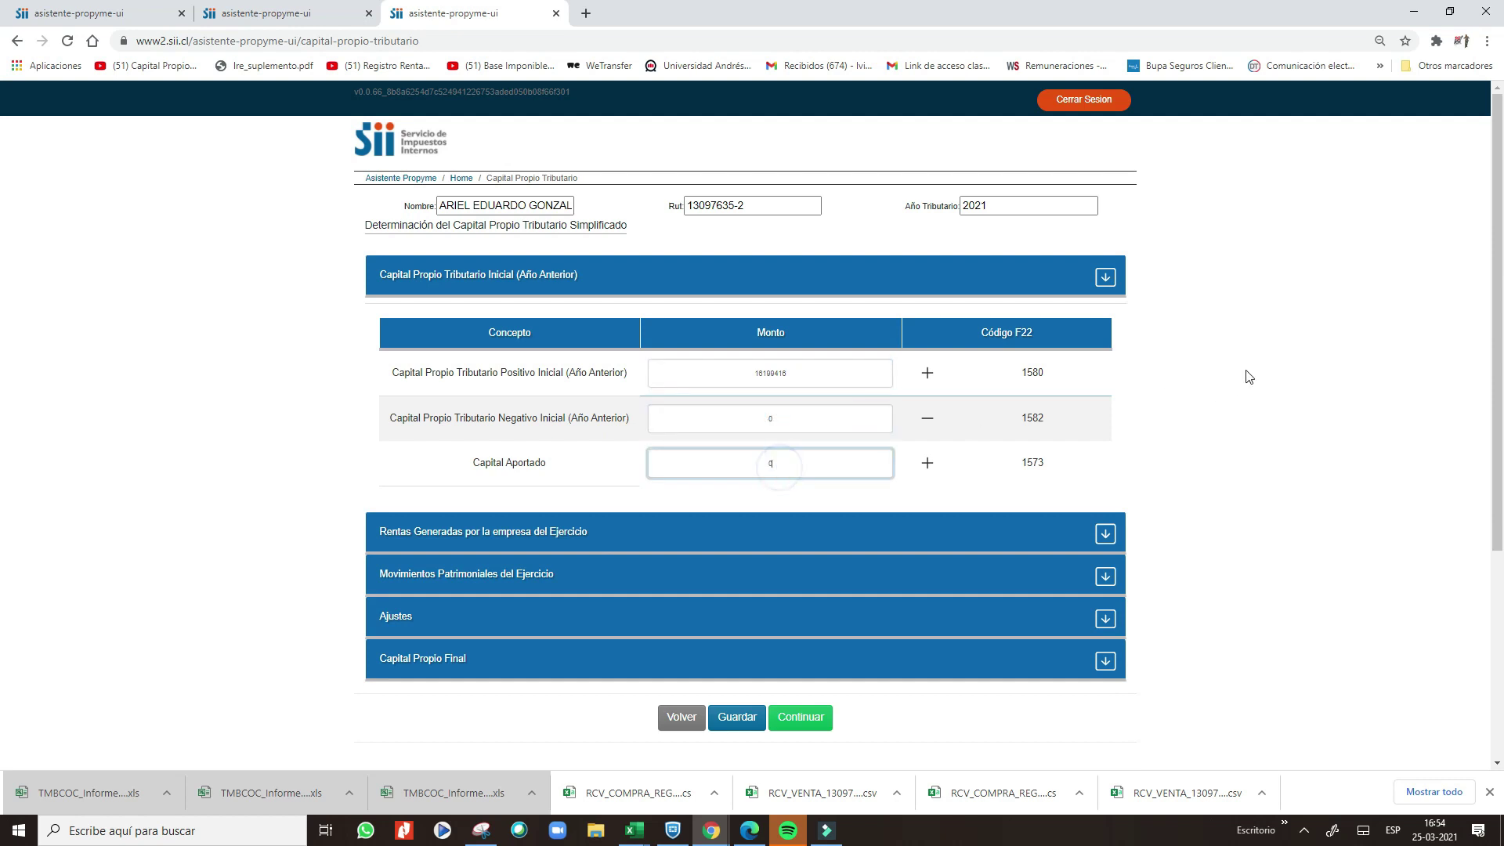
left_click(881, 532)
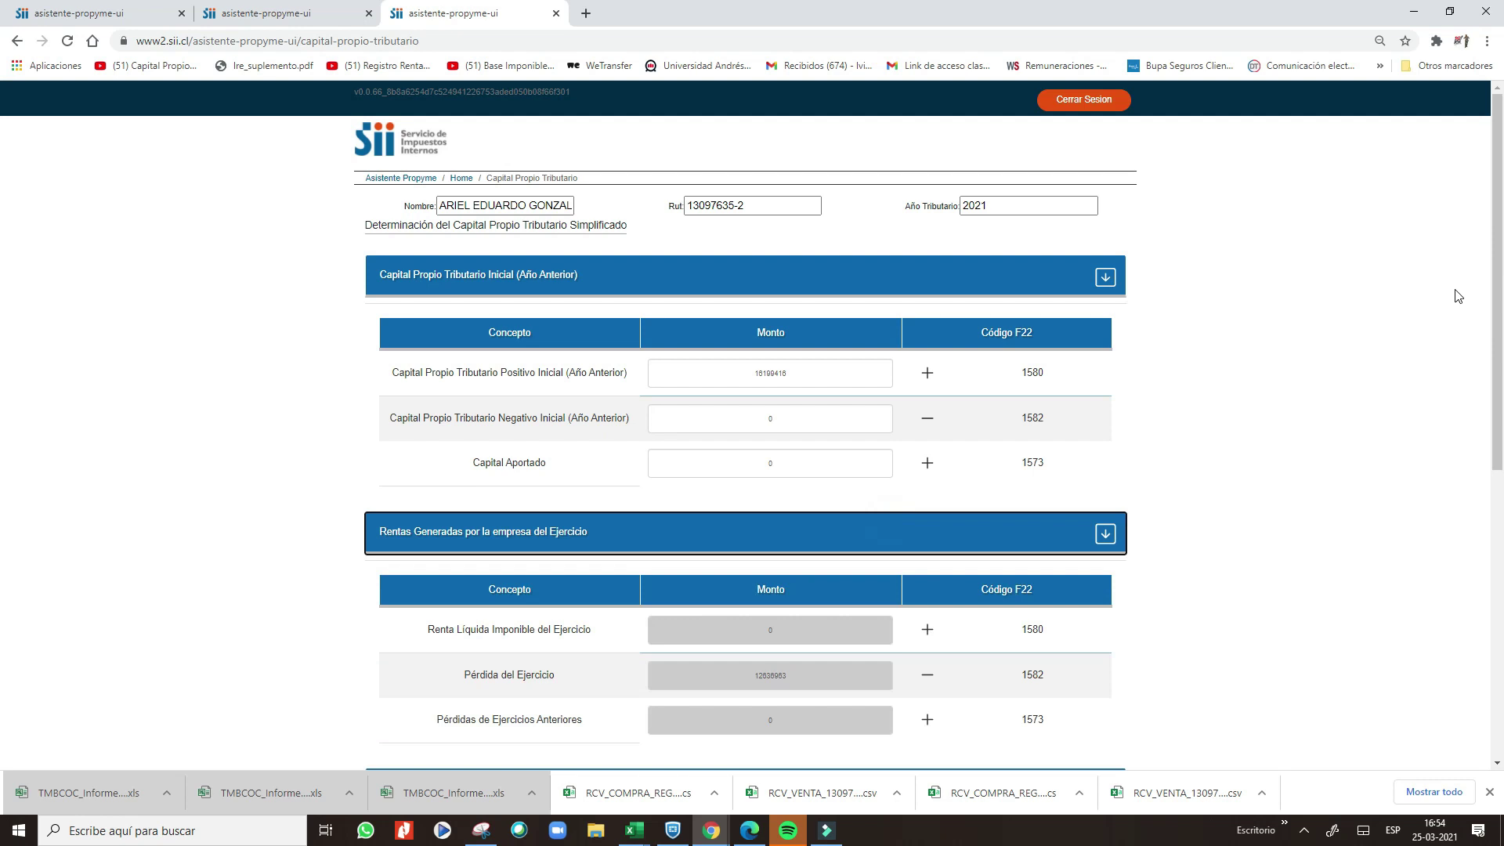
- Expand Rentas Generadas and Movimientos Patrimoniales, checking the 28213 PPM amount
left_click_drag(1496, 293, 1496, 389)
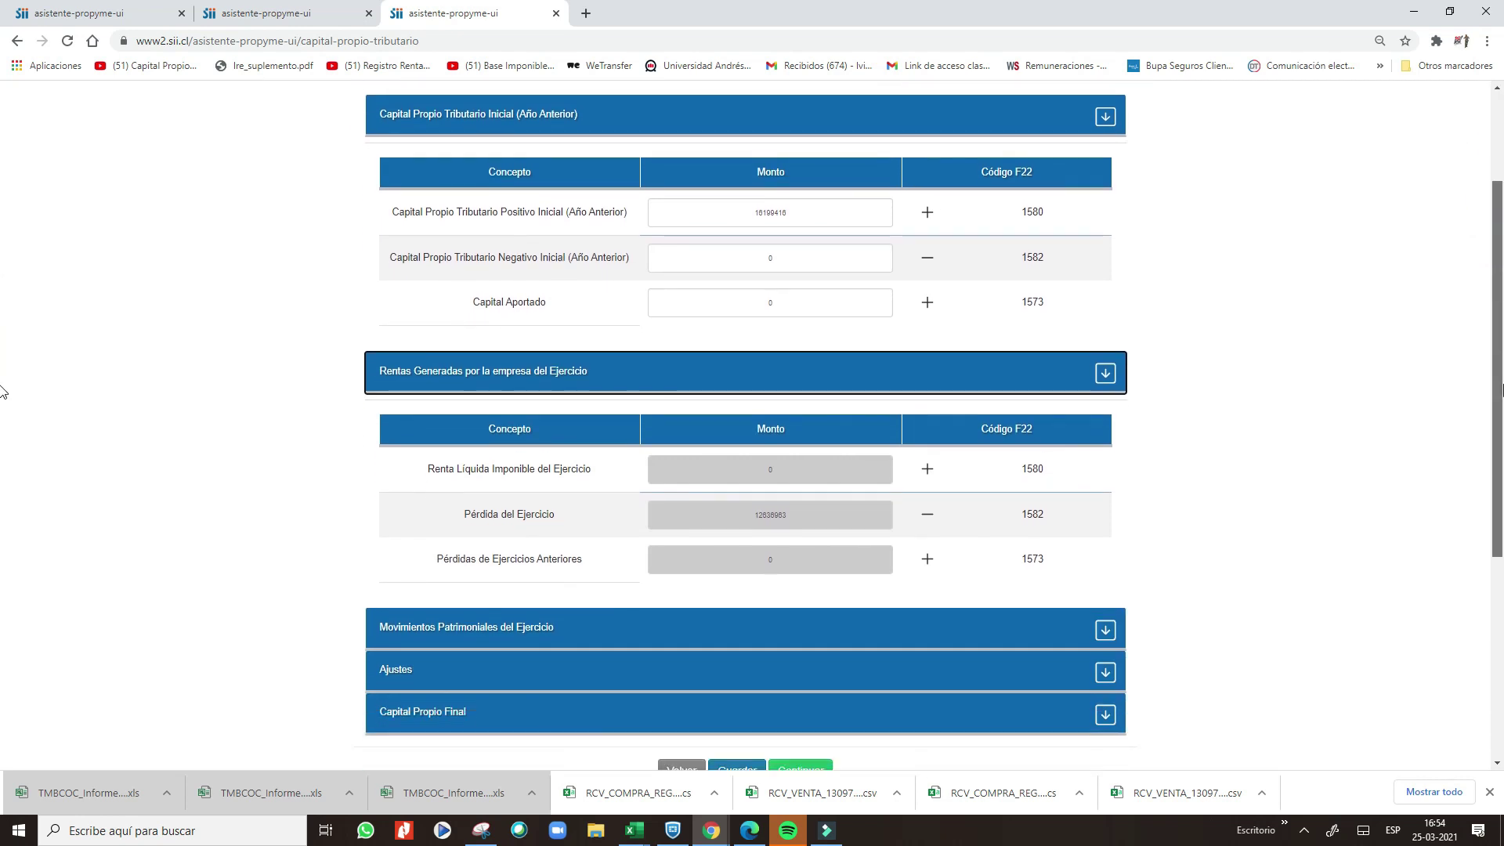
scroll(754, 515, "down", 1)
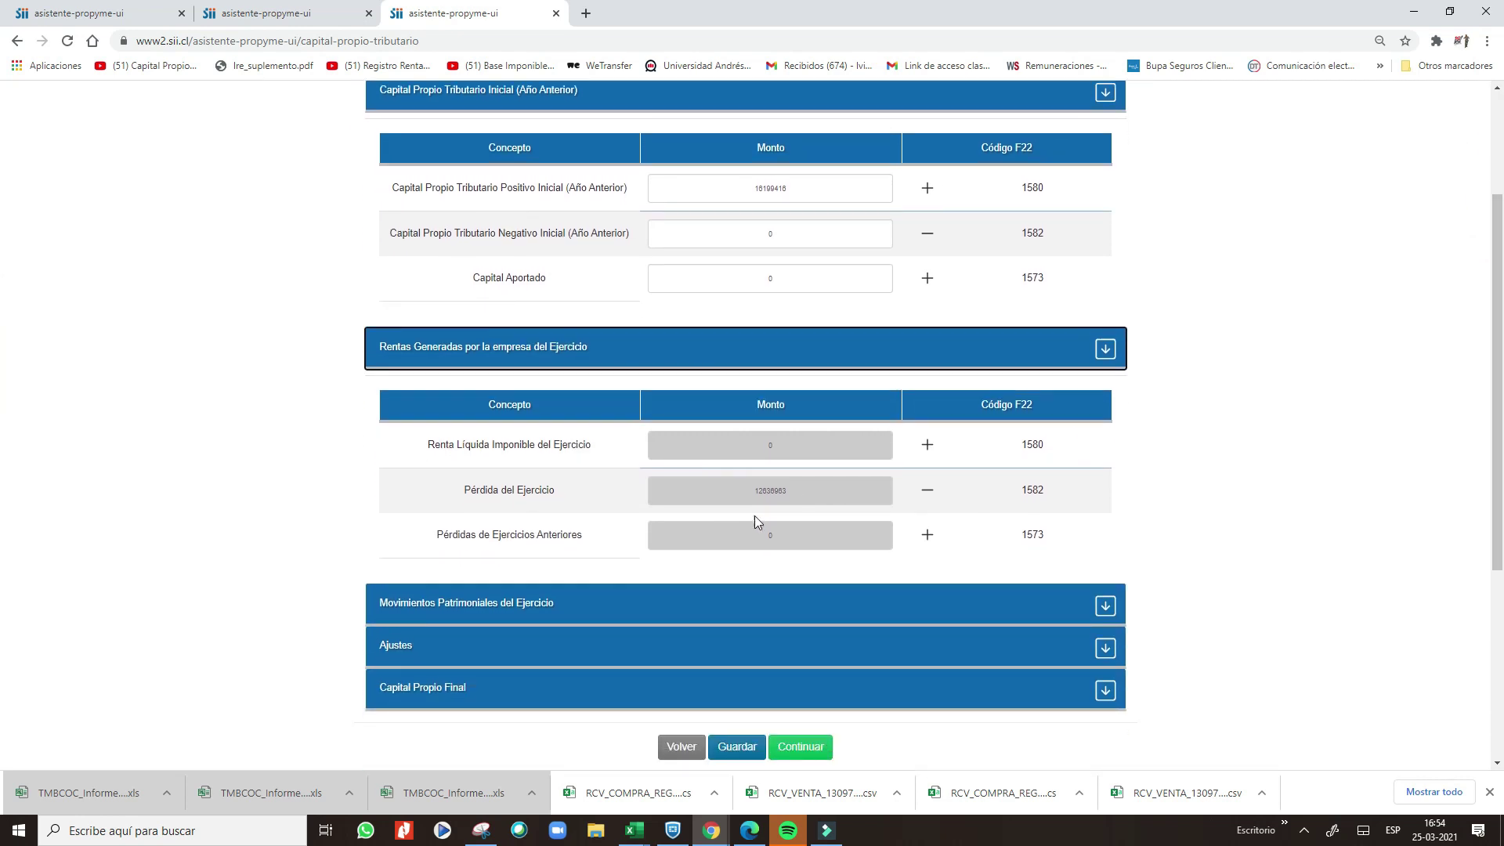
scroll(1403, 292, "down", 3)
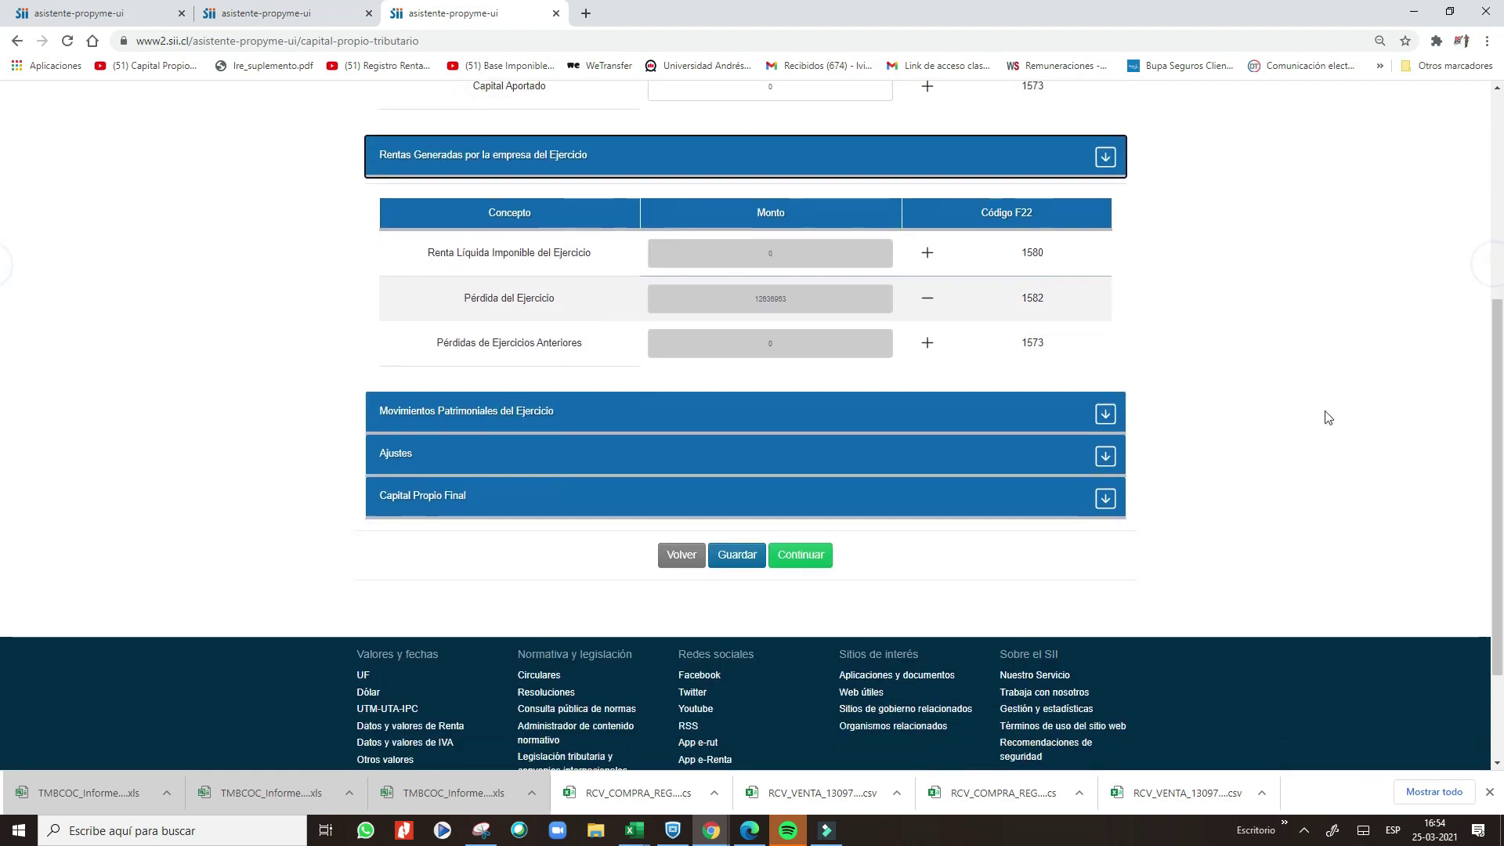
left_click(1015, 416)
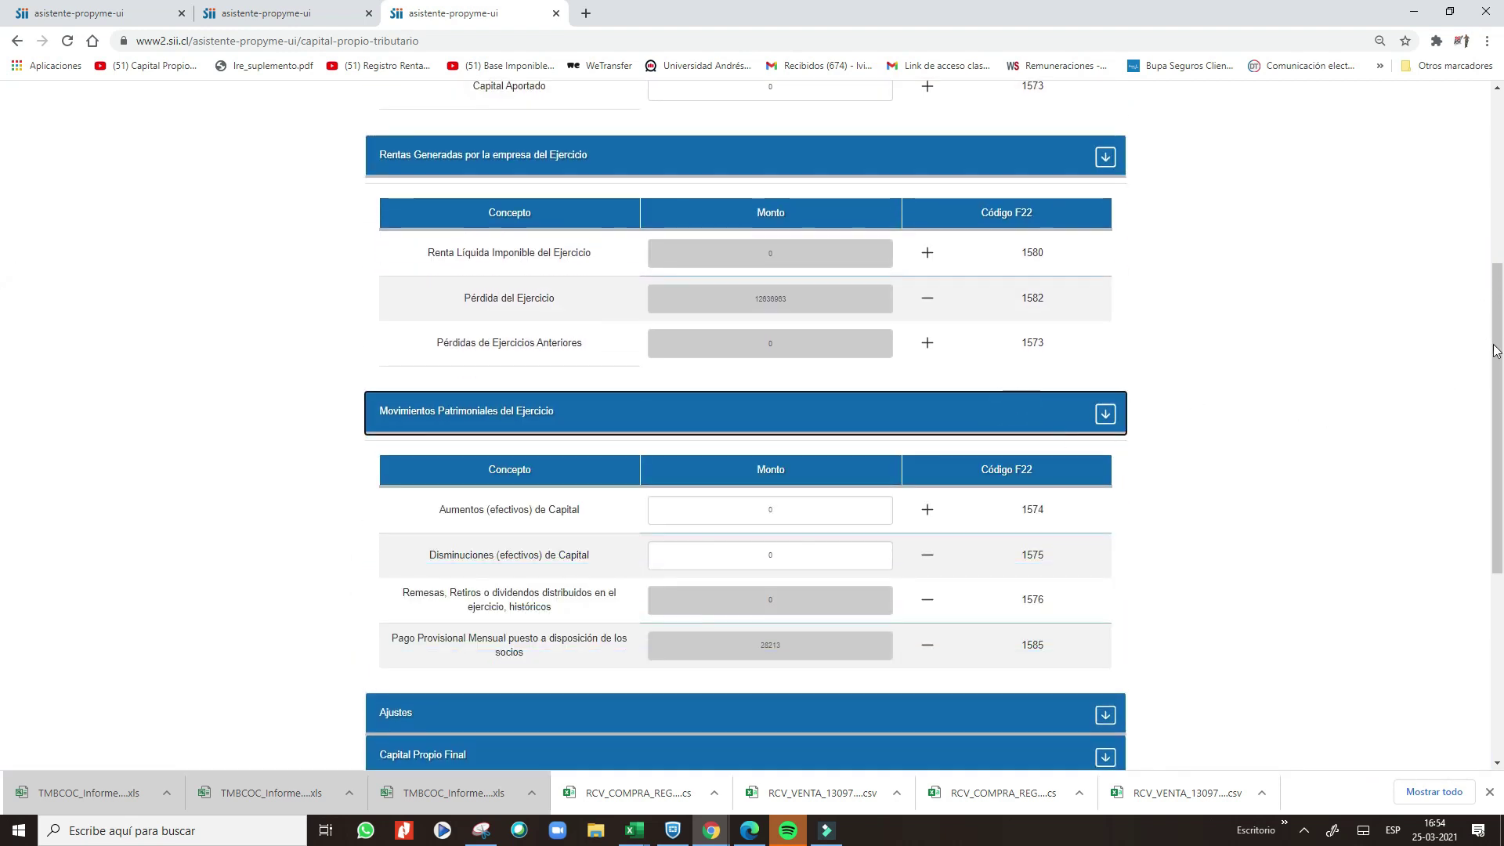
left_click(785, 642)
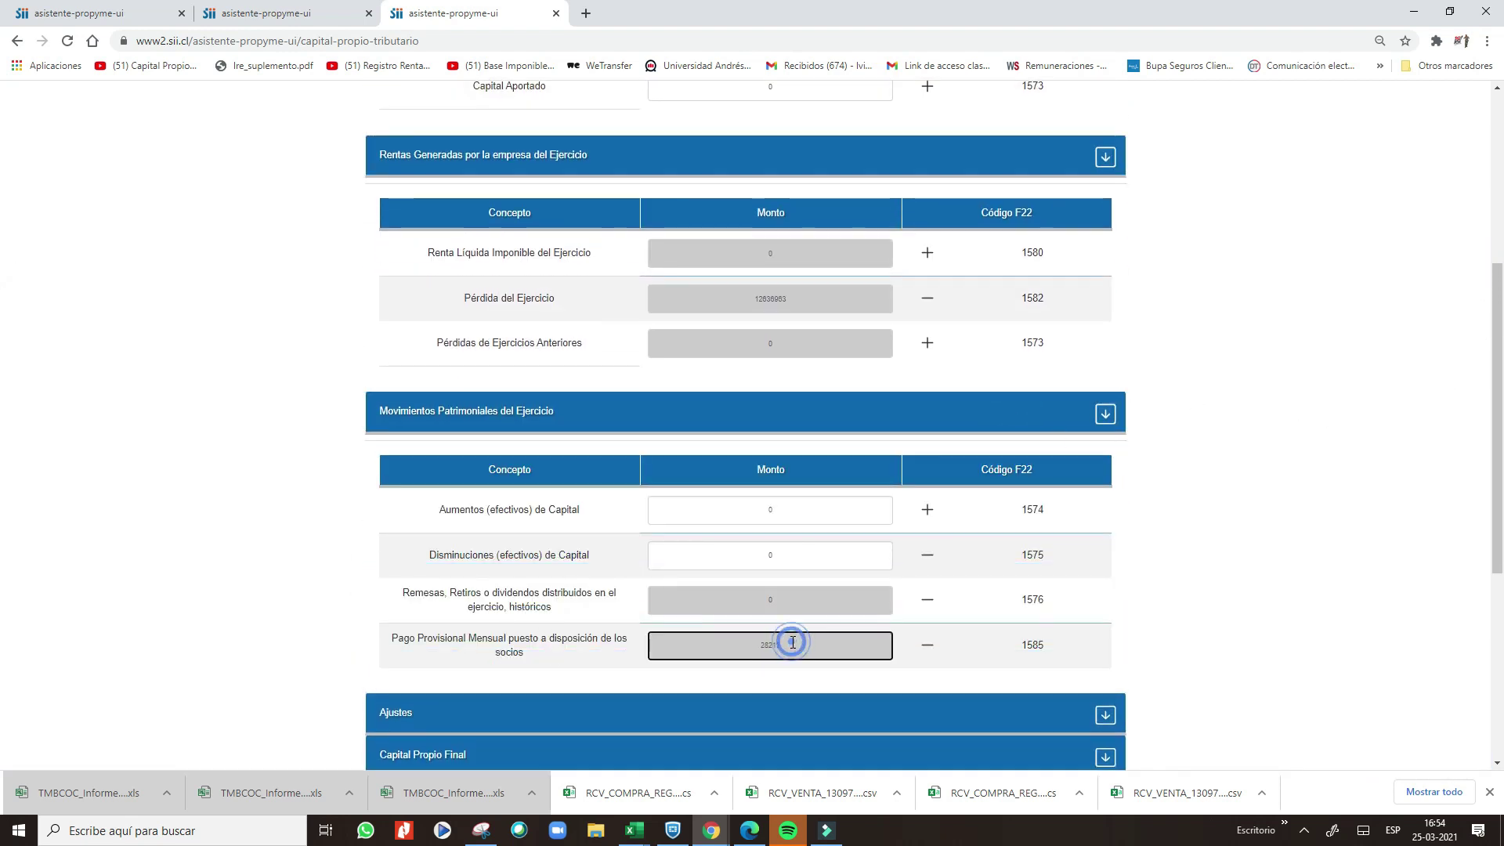
- Expand Ajustes and Capital Propio Final to reveal the 3534240 final capital under code 1581
left_click_drag(1498, 388, 1501, 465)
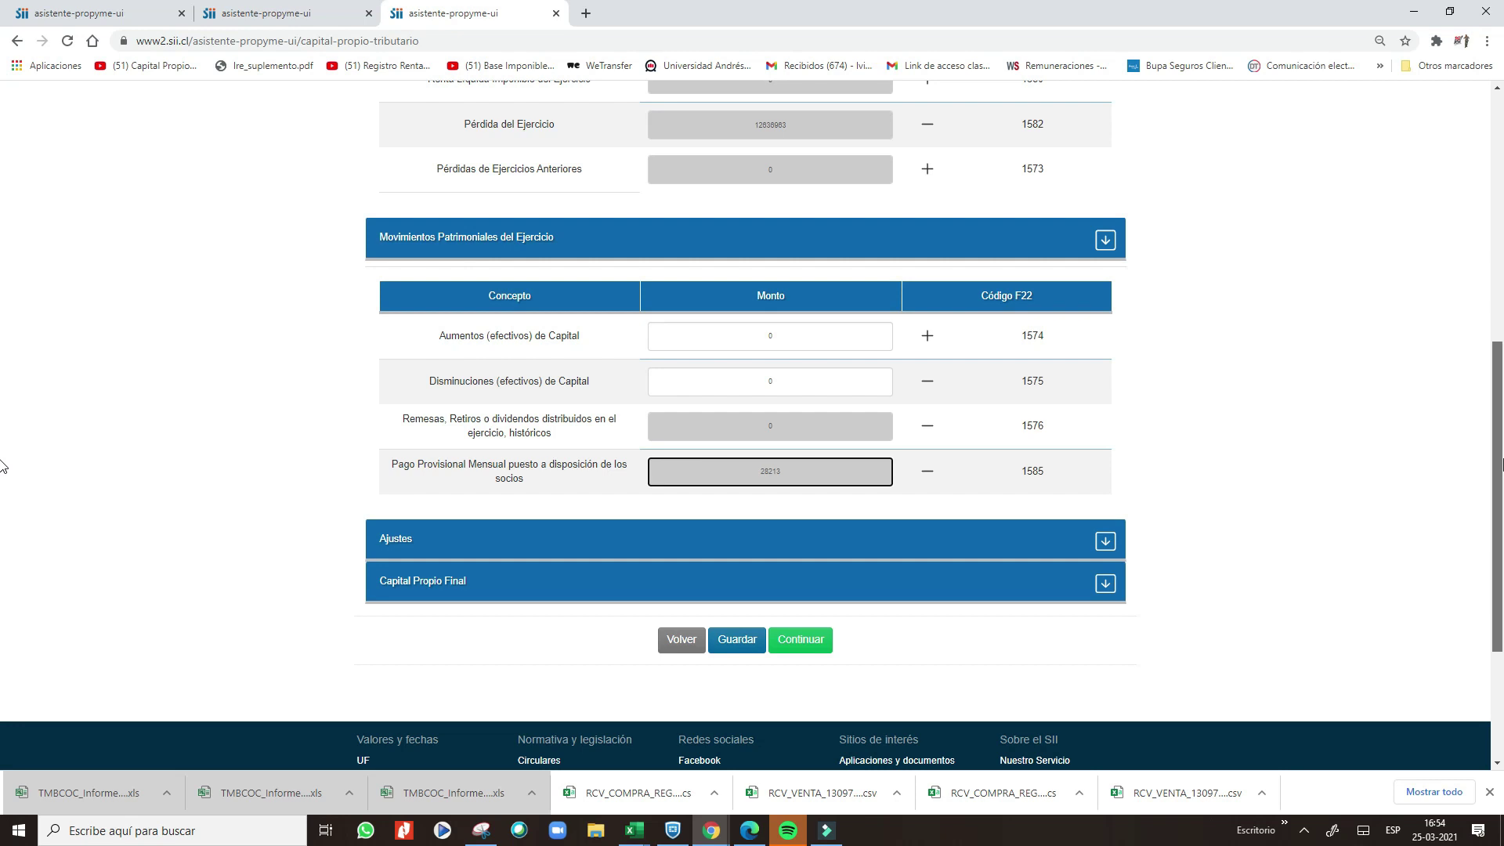
left_click(792, 543)
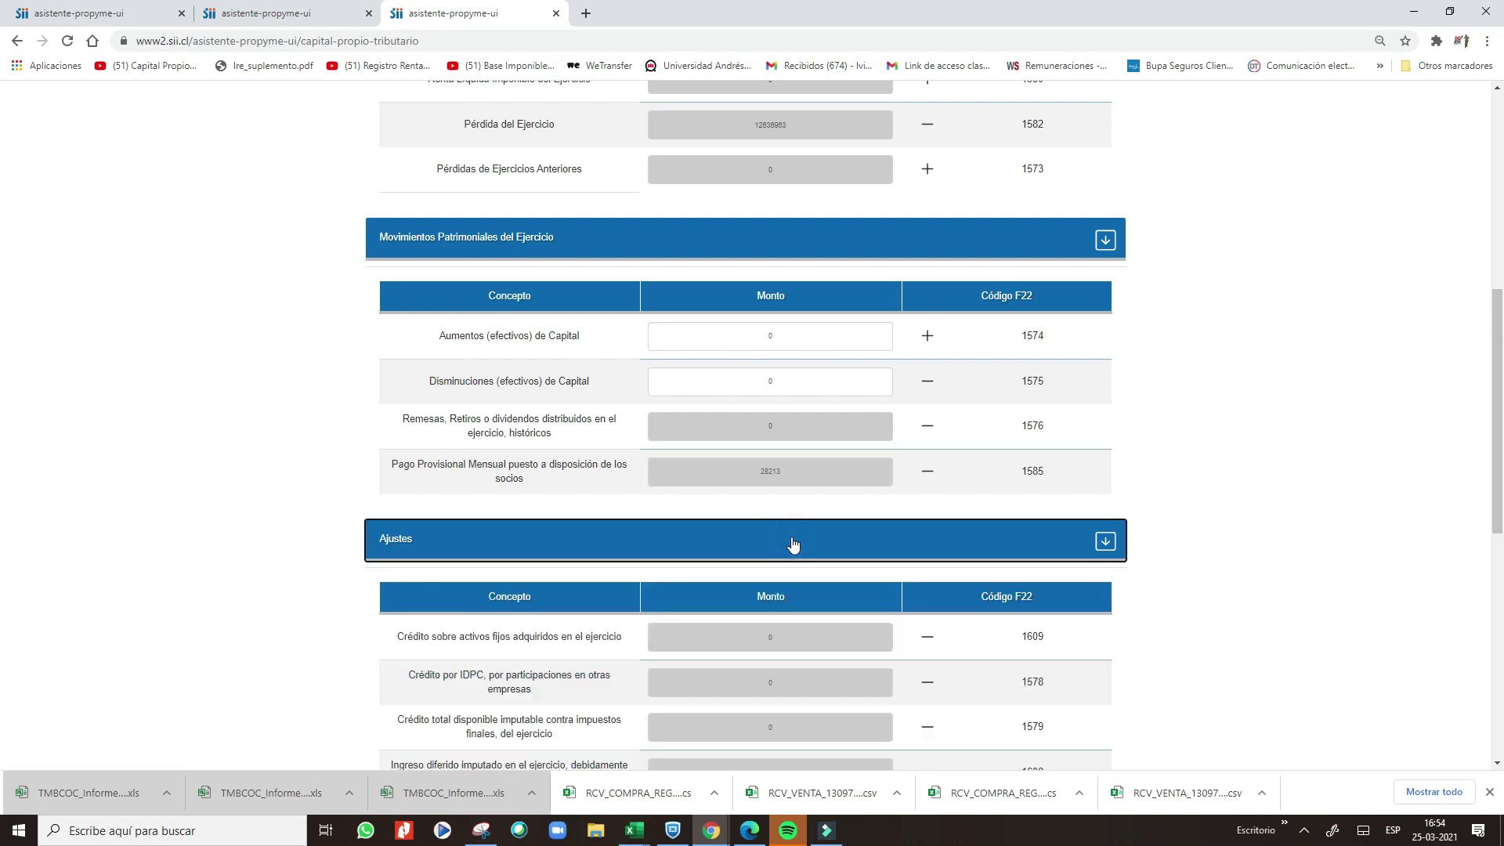
left_click_drag(1494, 495, 1501, 546)
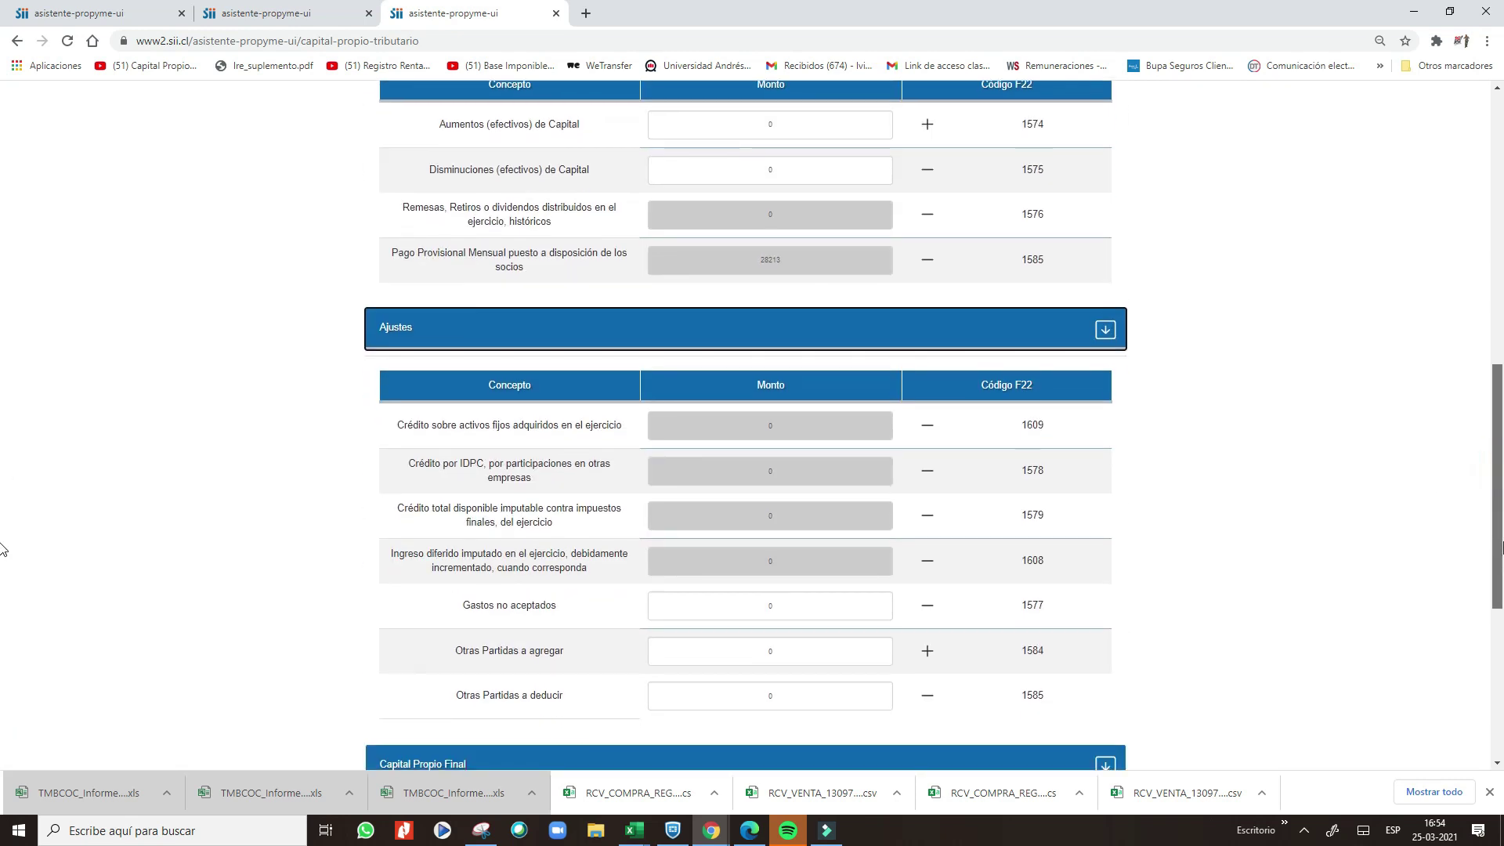
scroll(927, 627, "down", 2)
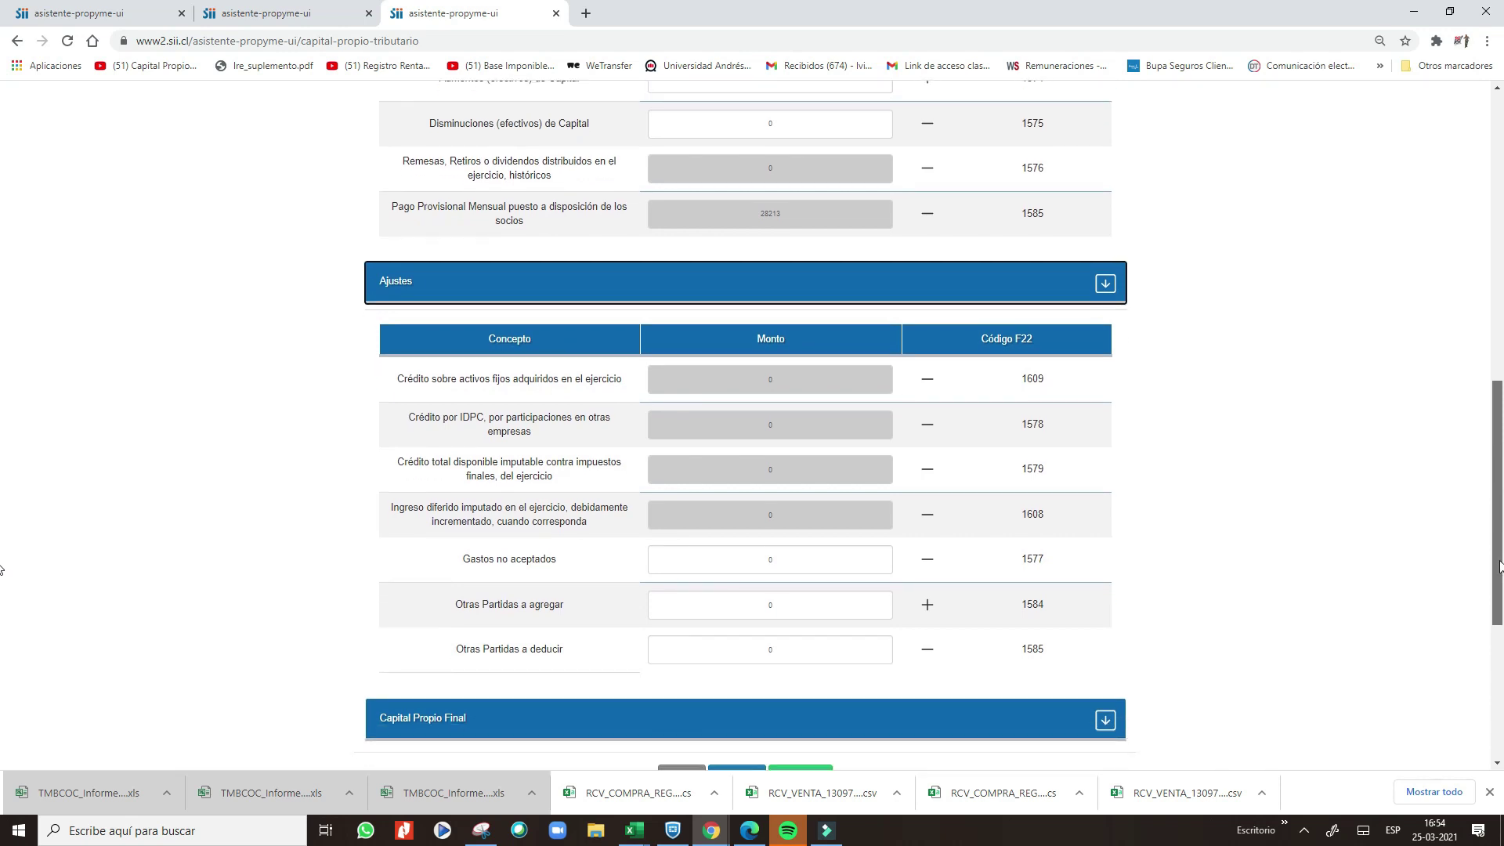
left_click(705, 608)
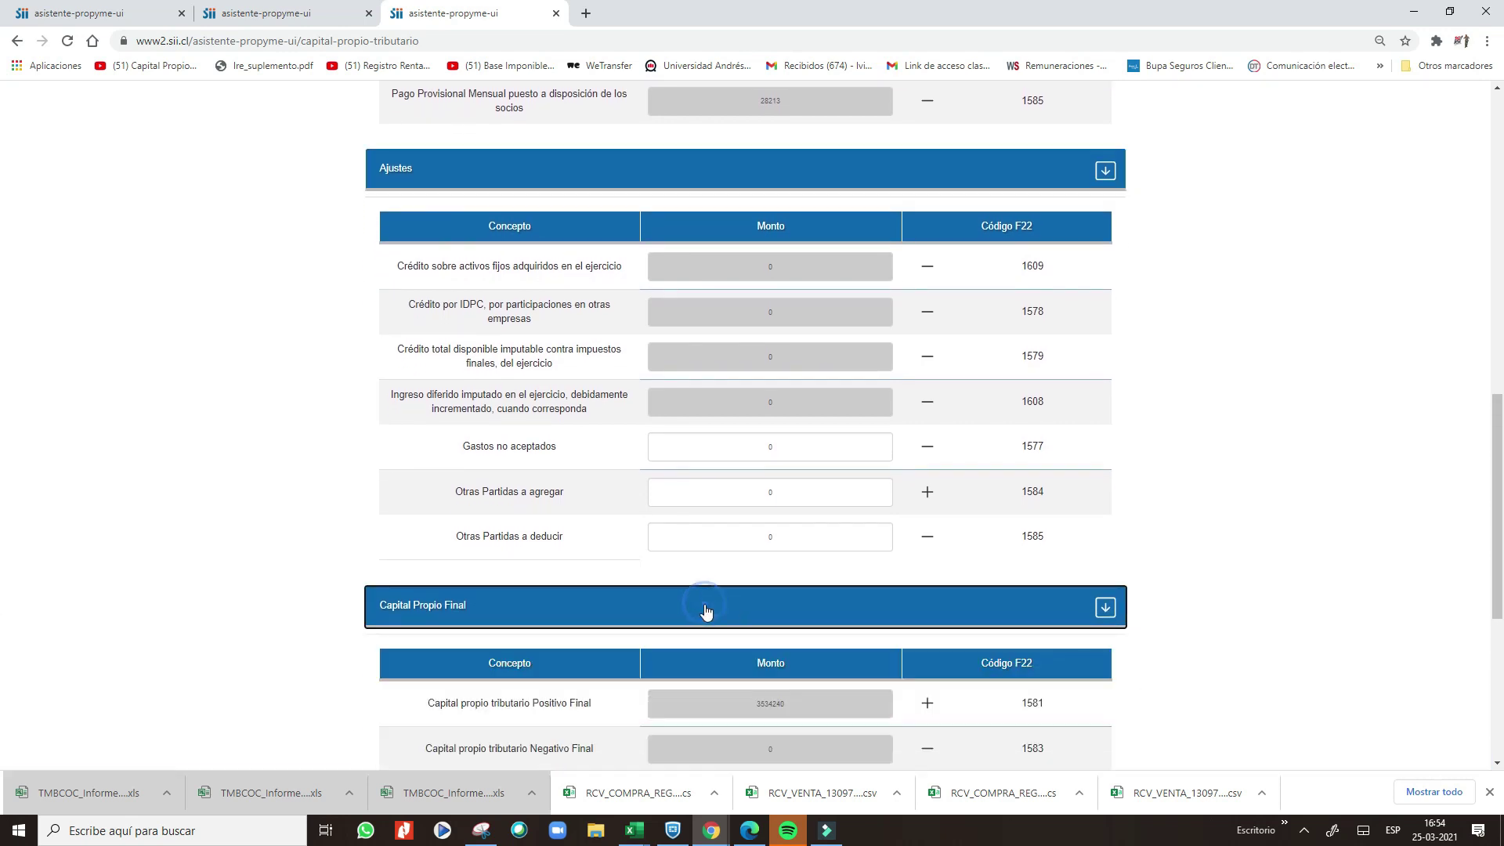
scroll(1484, 514, "down", 2)
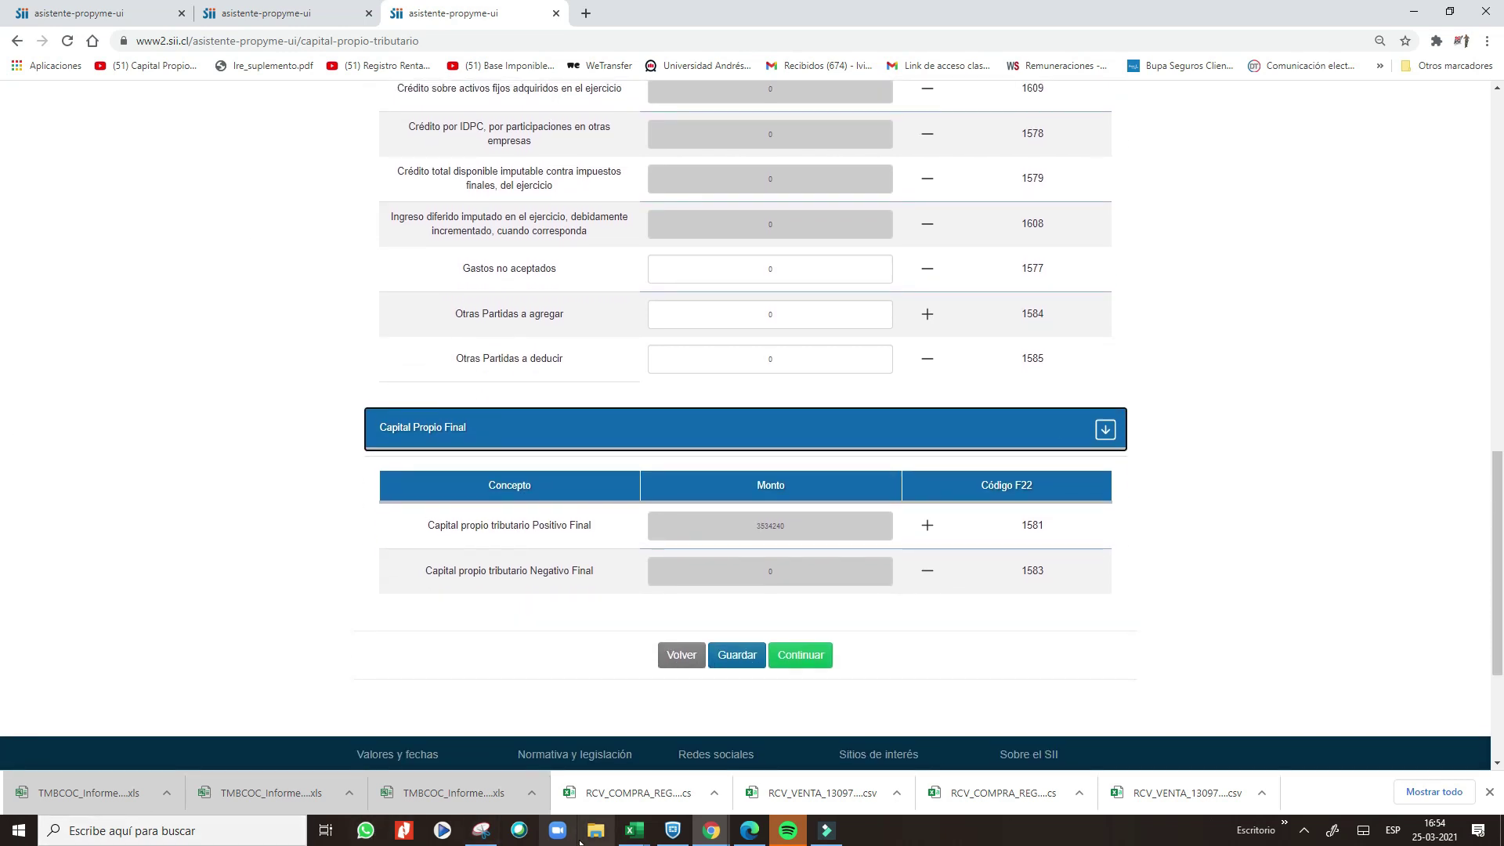
left_click(634, 830)
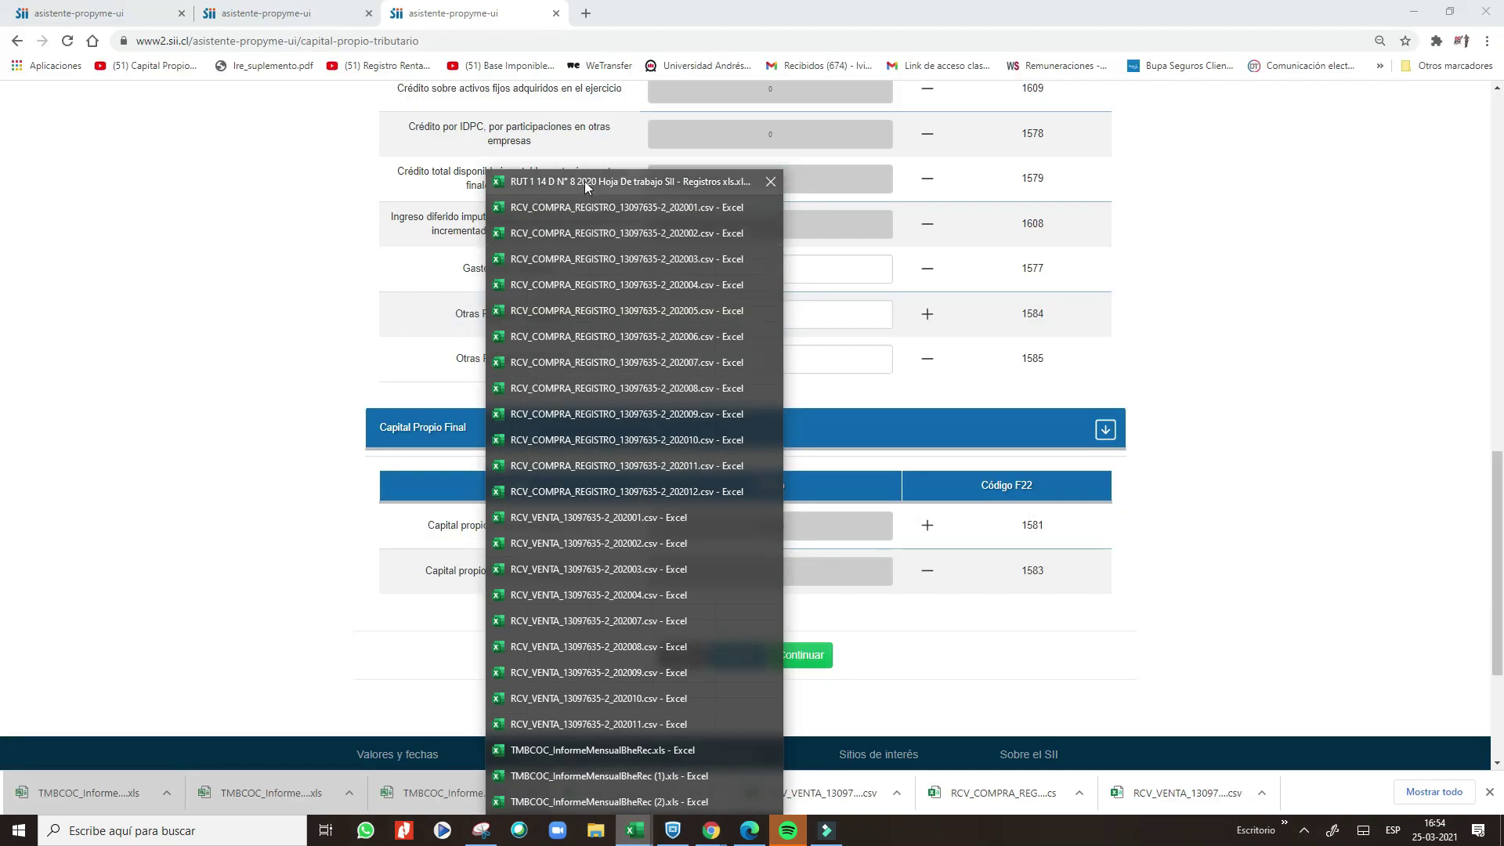
- Compare with the 3.562.456 total on the workbook's R-23 CPTS 14 8 sheet, then return to SII
left_click(584, 181)
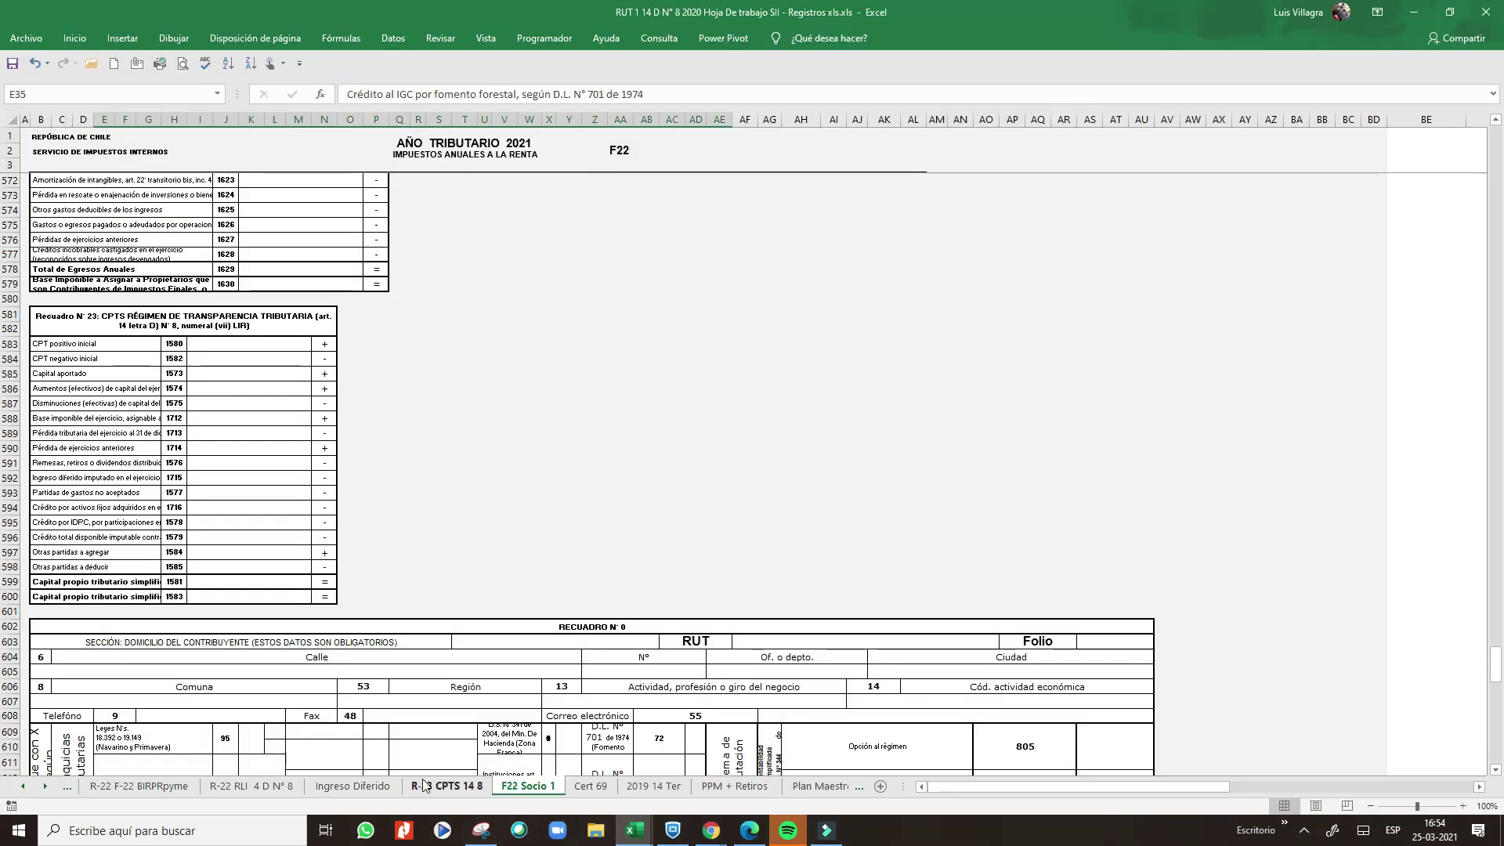
left_click(447, 786)
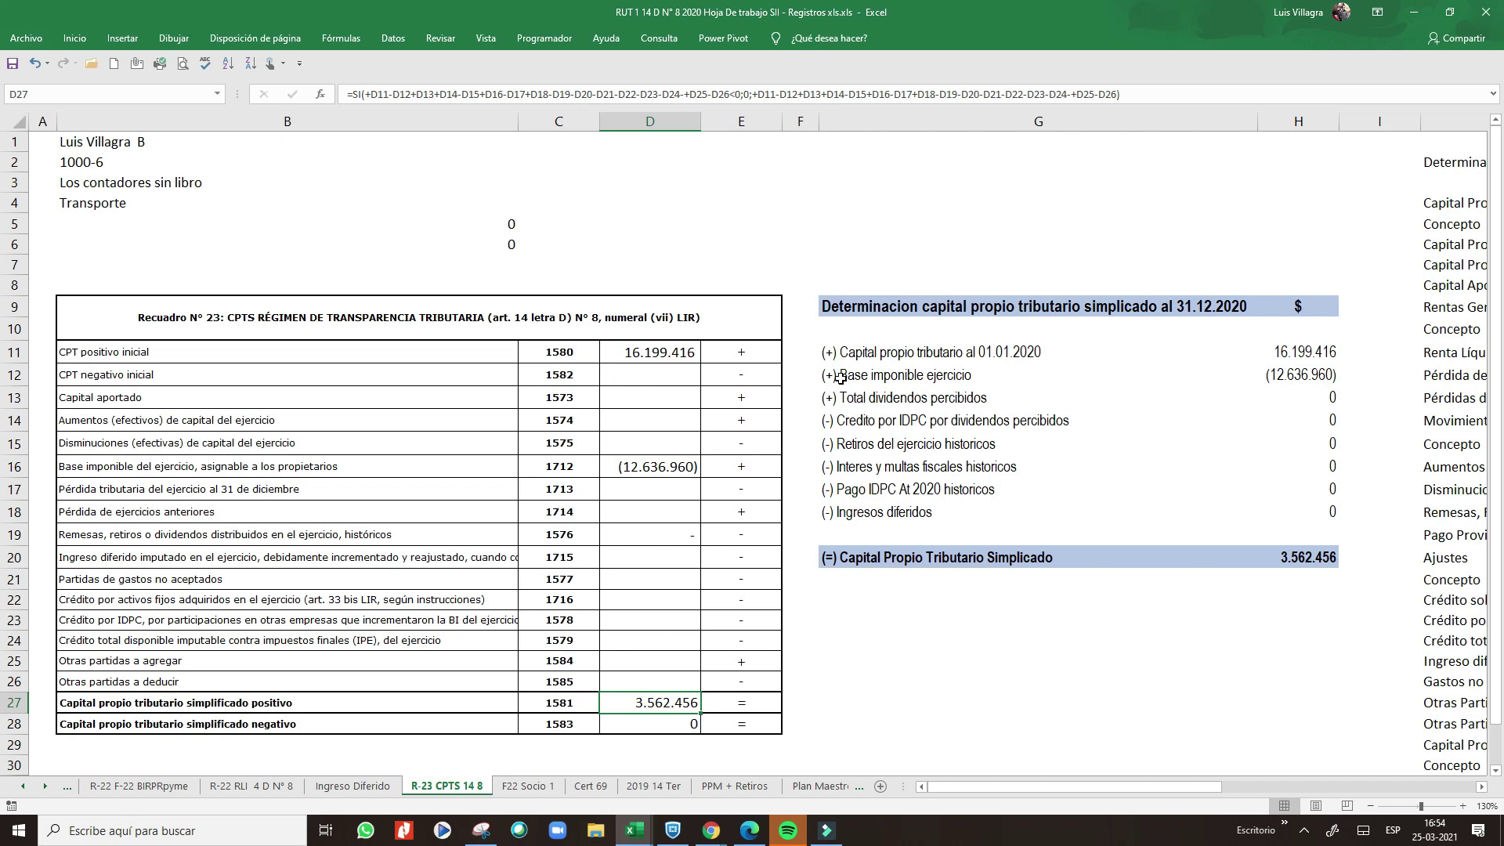
left_click(711, 832)
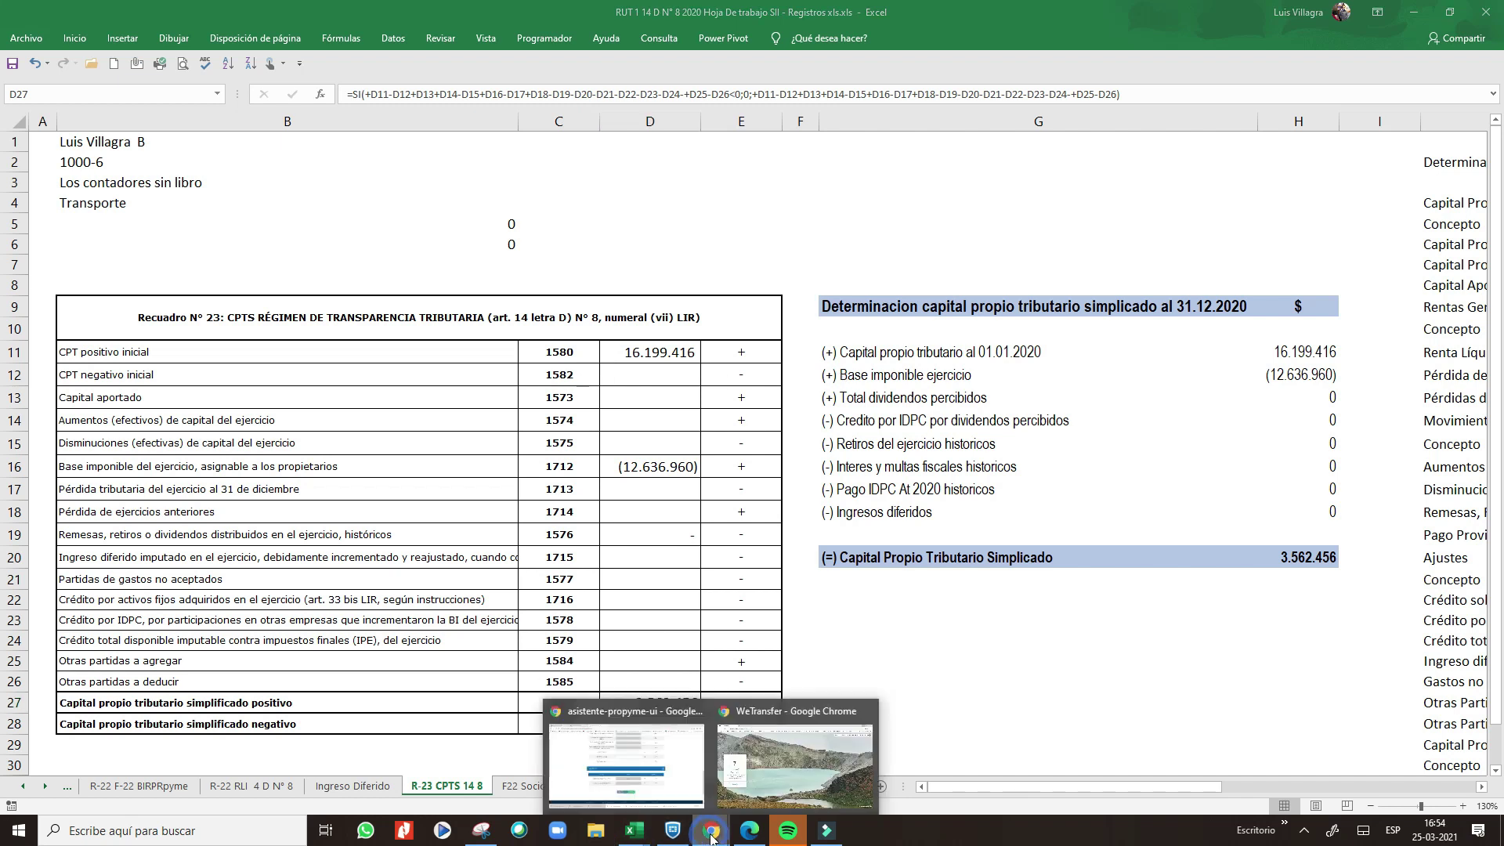
left_click(652, 774)
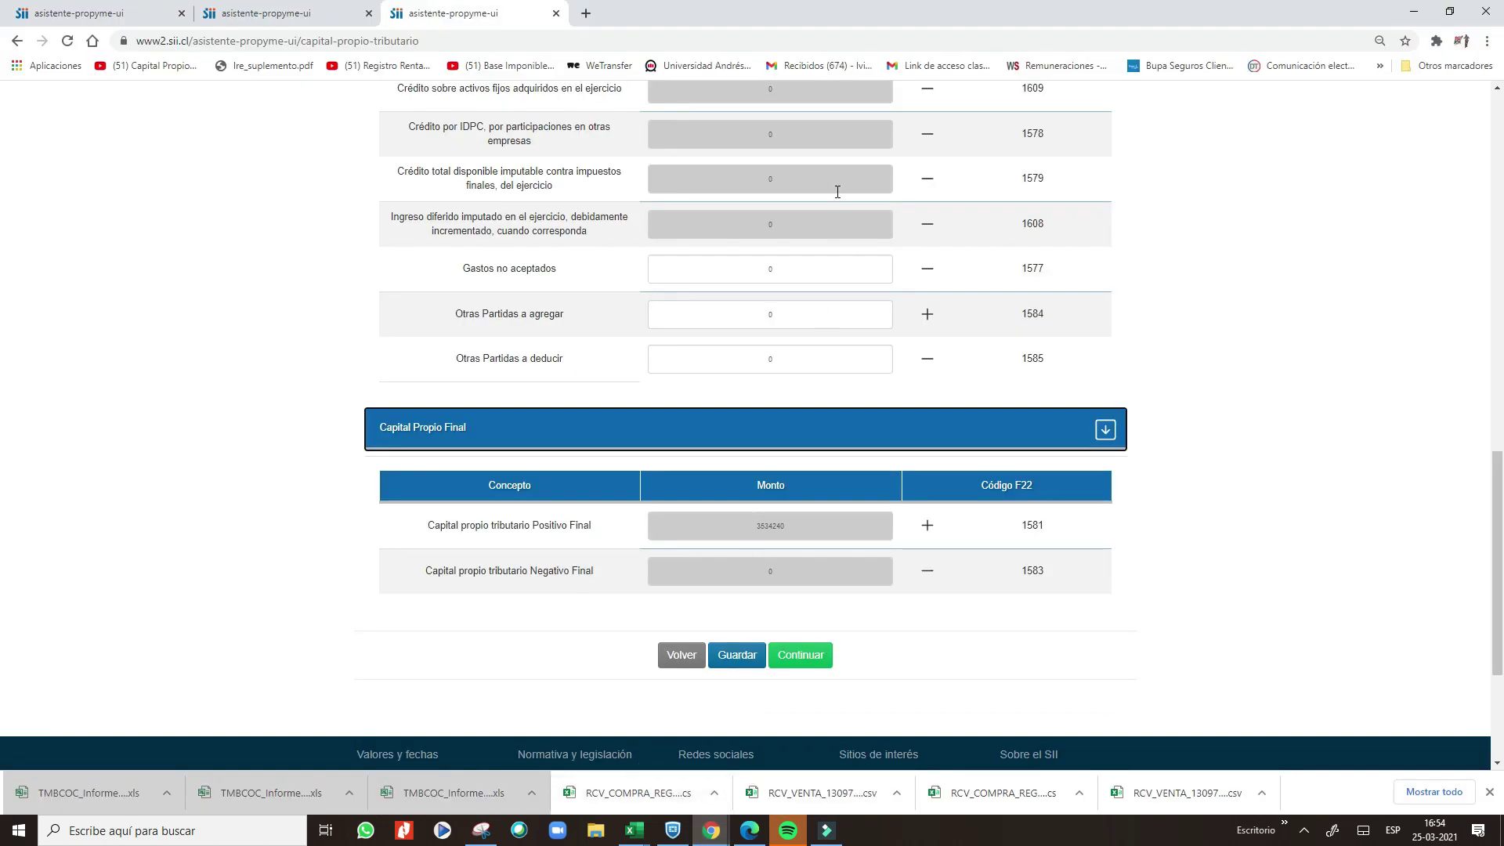
- Select the Capital Propio Tributario page text from the top toward the end
scroll(837, 192, "down", 3)
scroll(822, 197, "up", 10)
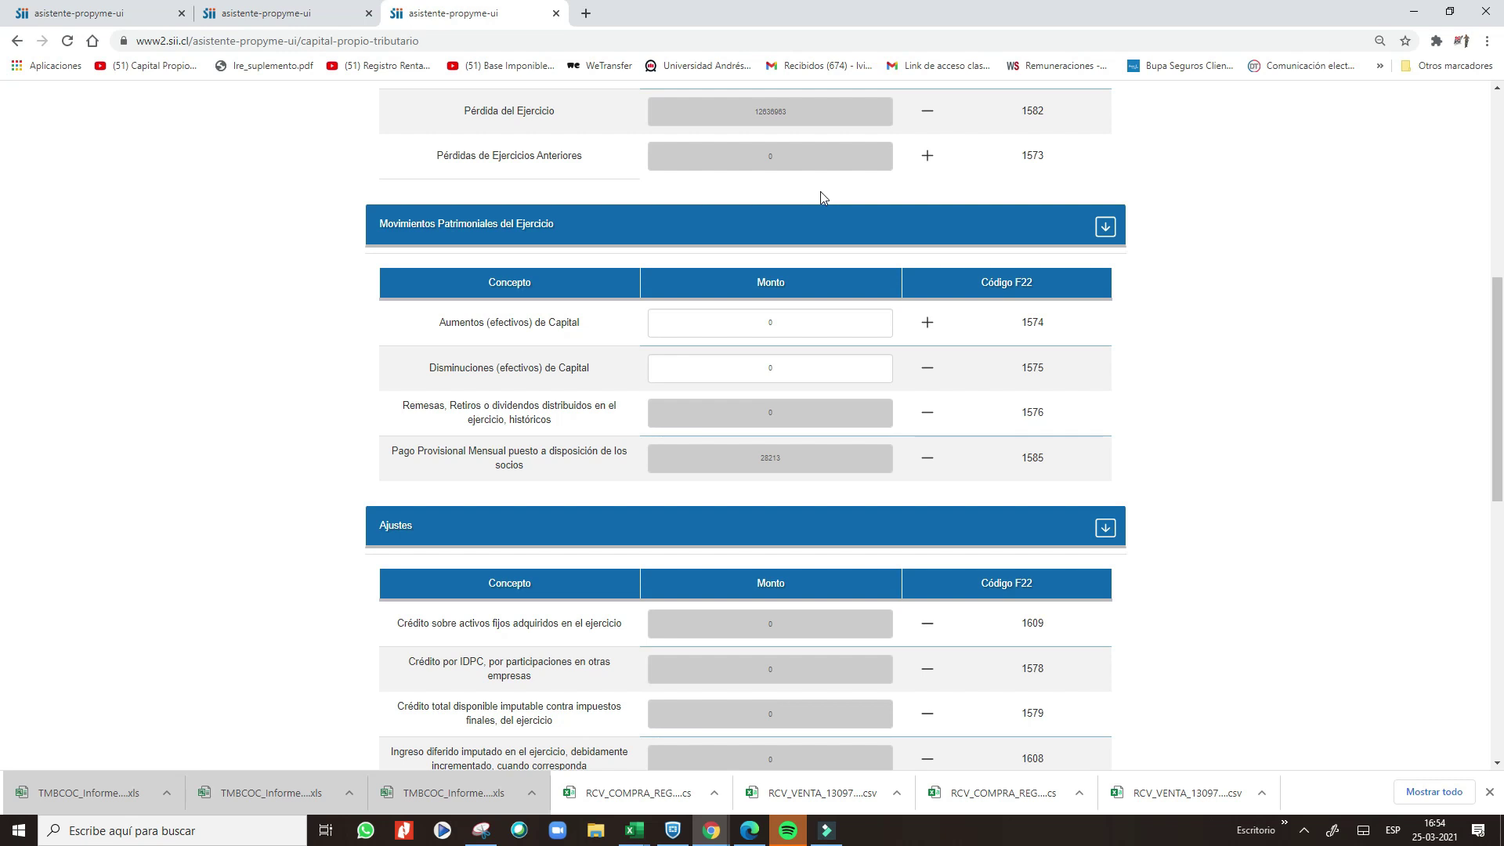
scroll(1498, 366, "up", 7)
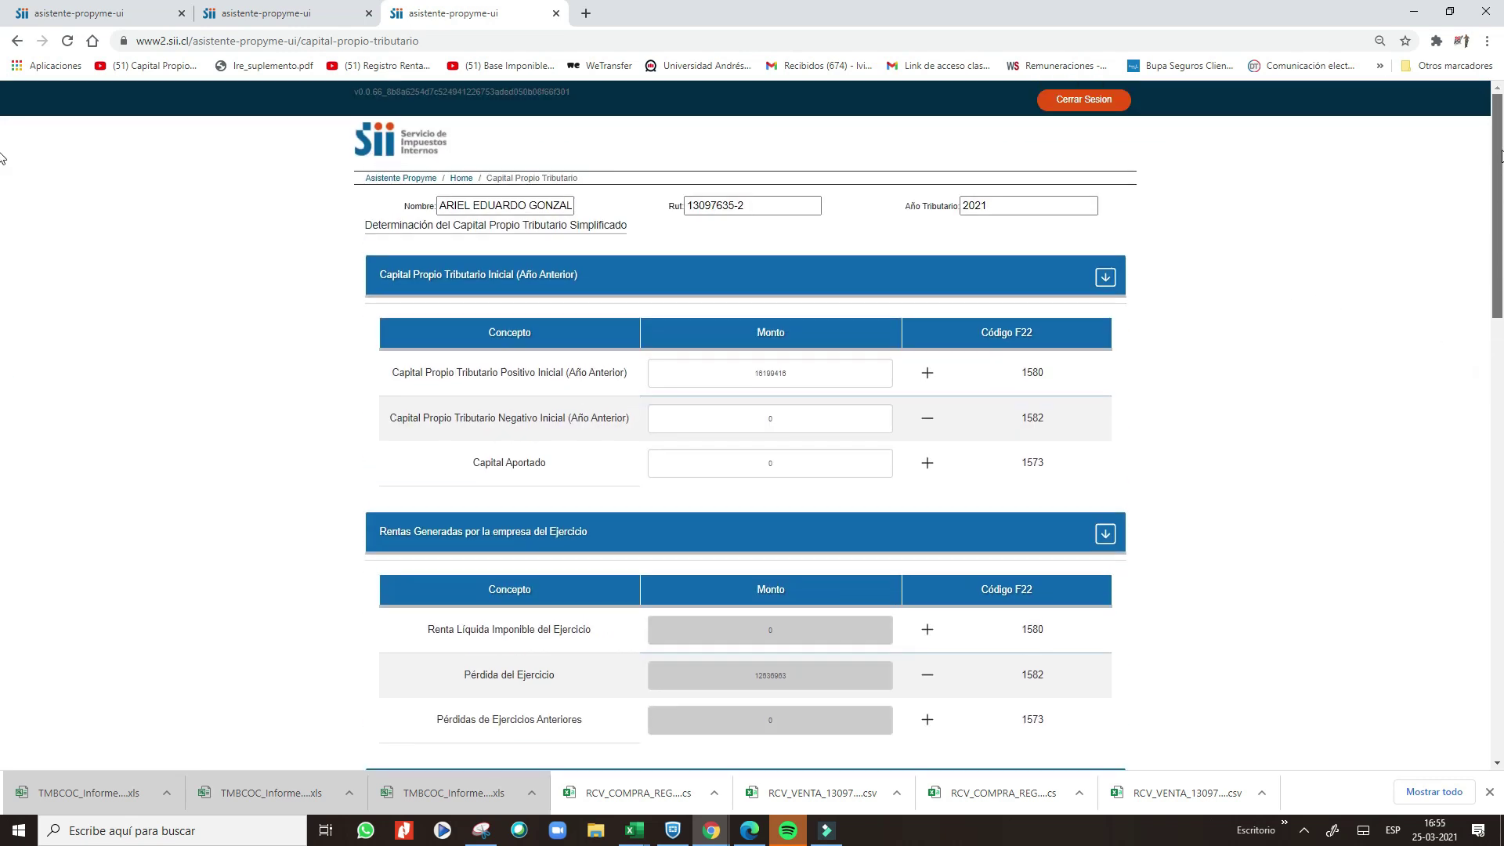
left_click_drag(368, 248, 579, 275)
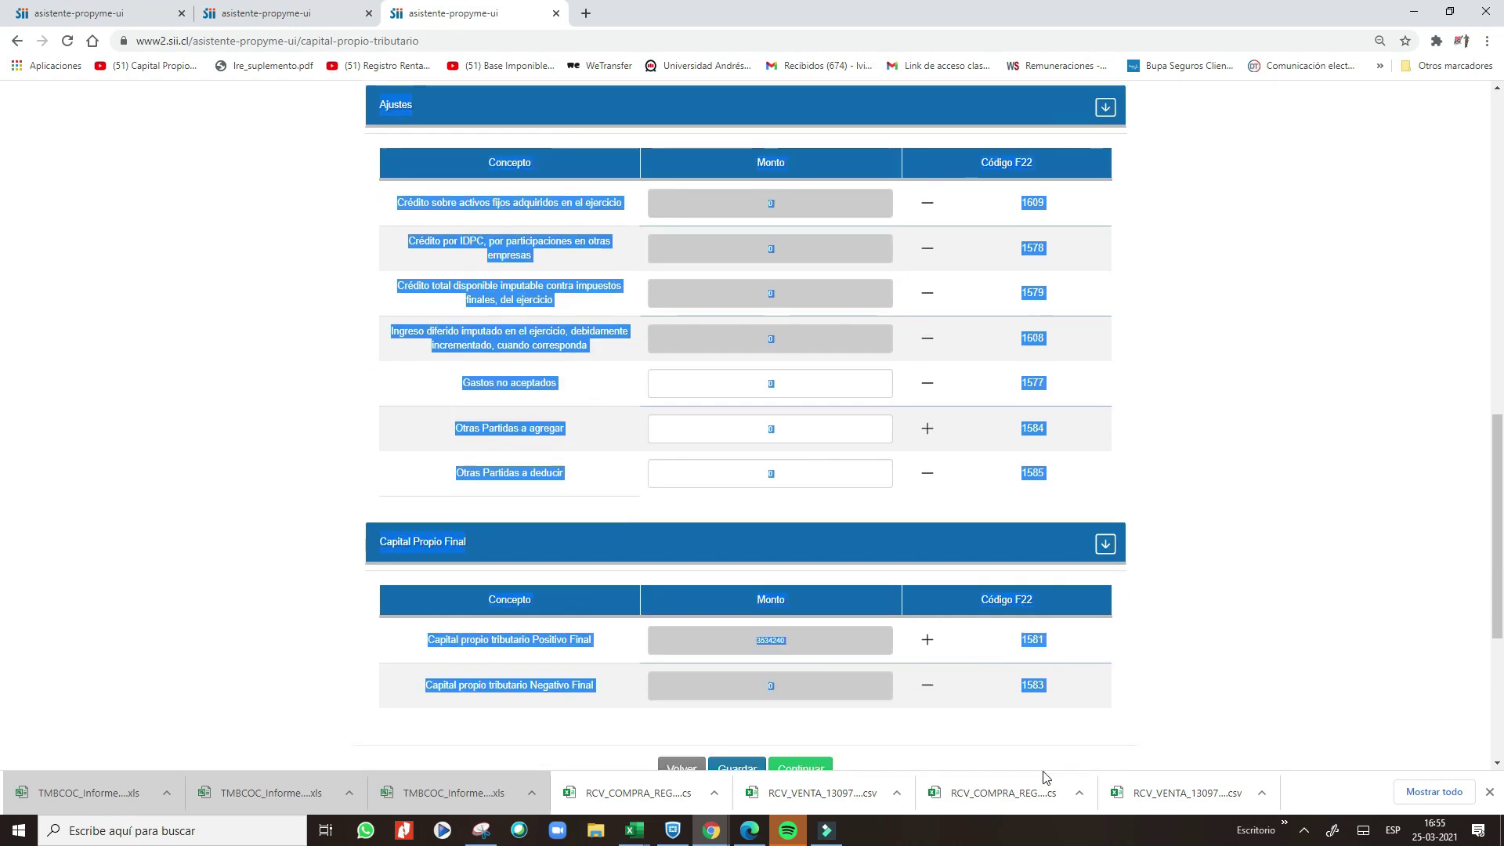
mouse_move(813, 349)
left_mouse_down()
mouse_move(1028, 580)
mouse_move(1044, 358)
left_mouse_up()
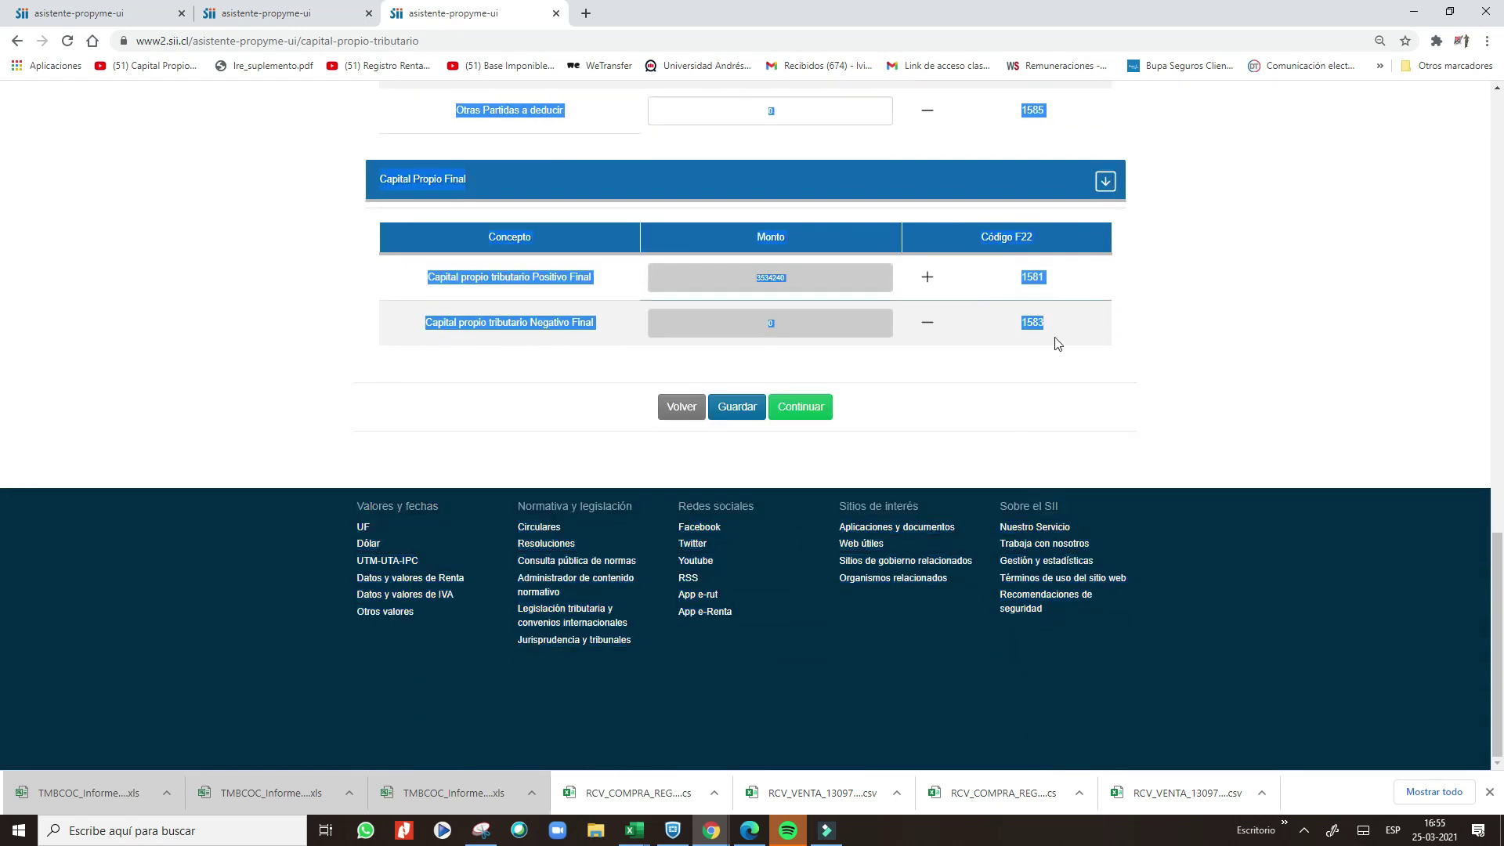
right_click(833, 220)
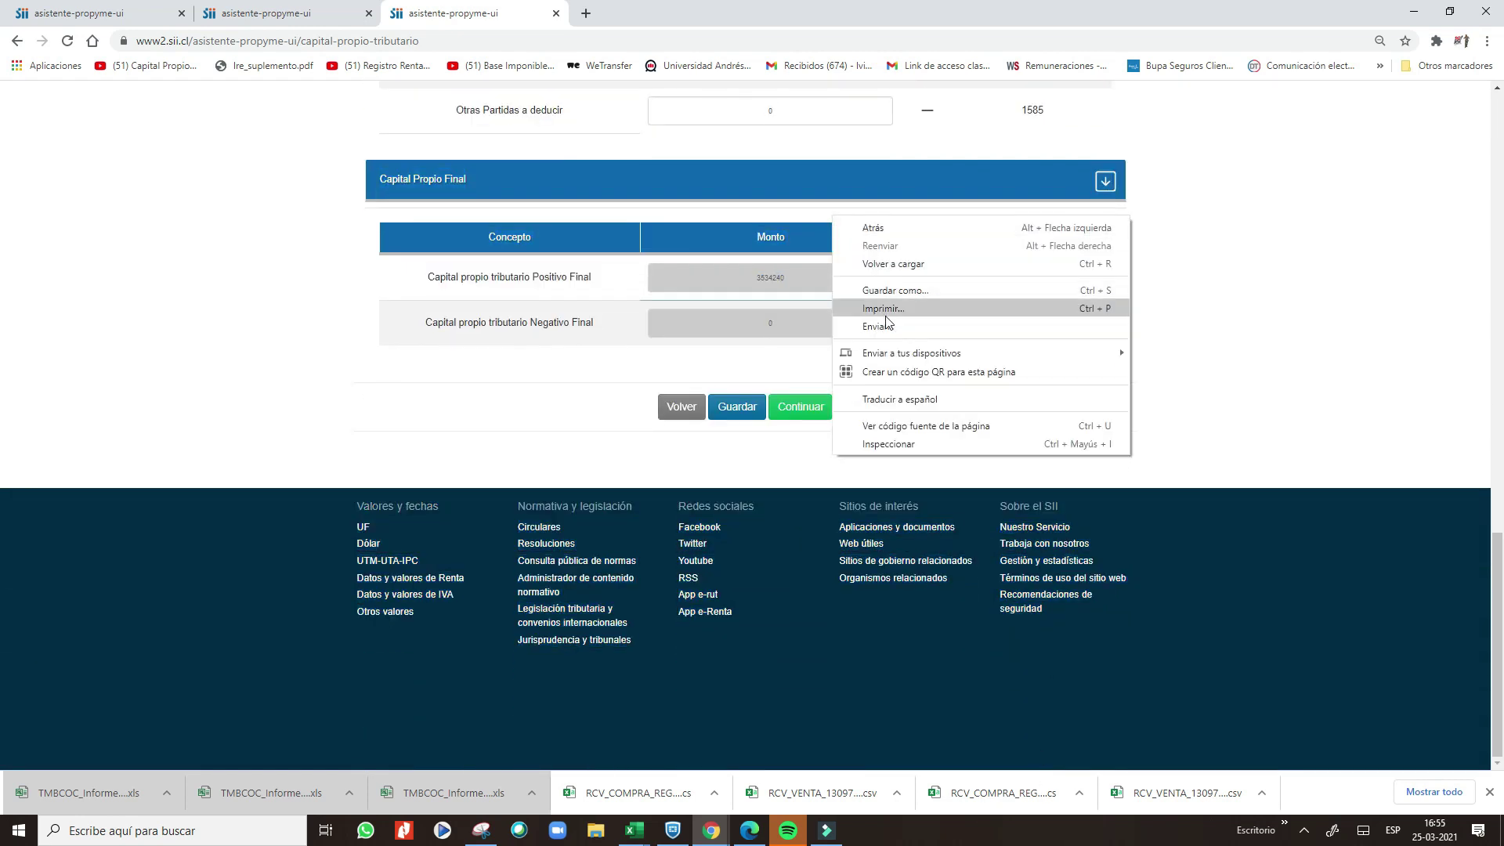
left_click(783, 269)
- Reselect the page text up to the very top of the page and copy it
mouse_move(1074, 325)
left_mouse_down()
mouse_move(469, 347)
mouse_move(384, 98)
left_mouse_up()
scroll(383, 99, "up", 1)
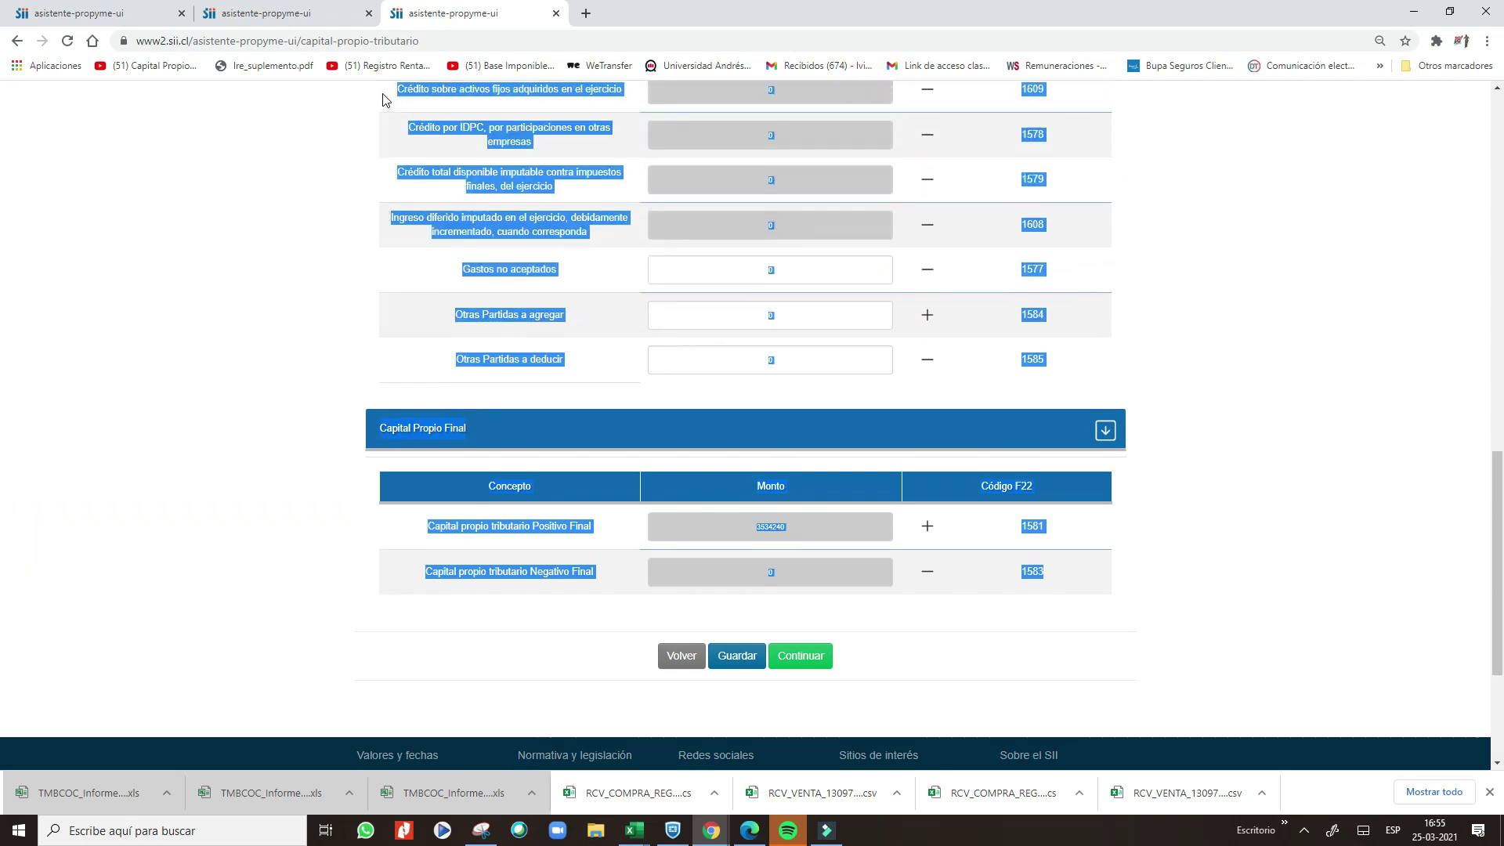
scroll(383, 99, "up", 1)
scroll(383, 100, "up", 1)
scroll(383, 100, "up", 1)
scroll(384, 99, "up", 1)
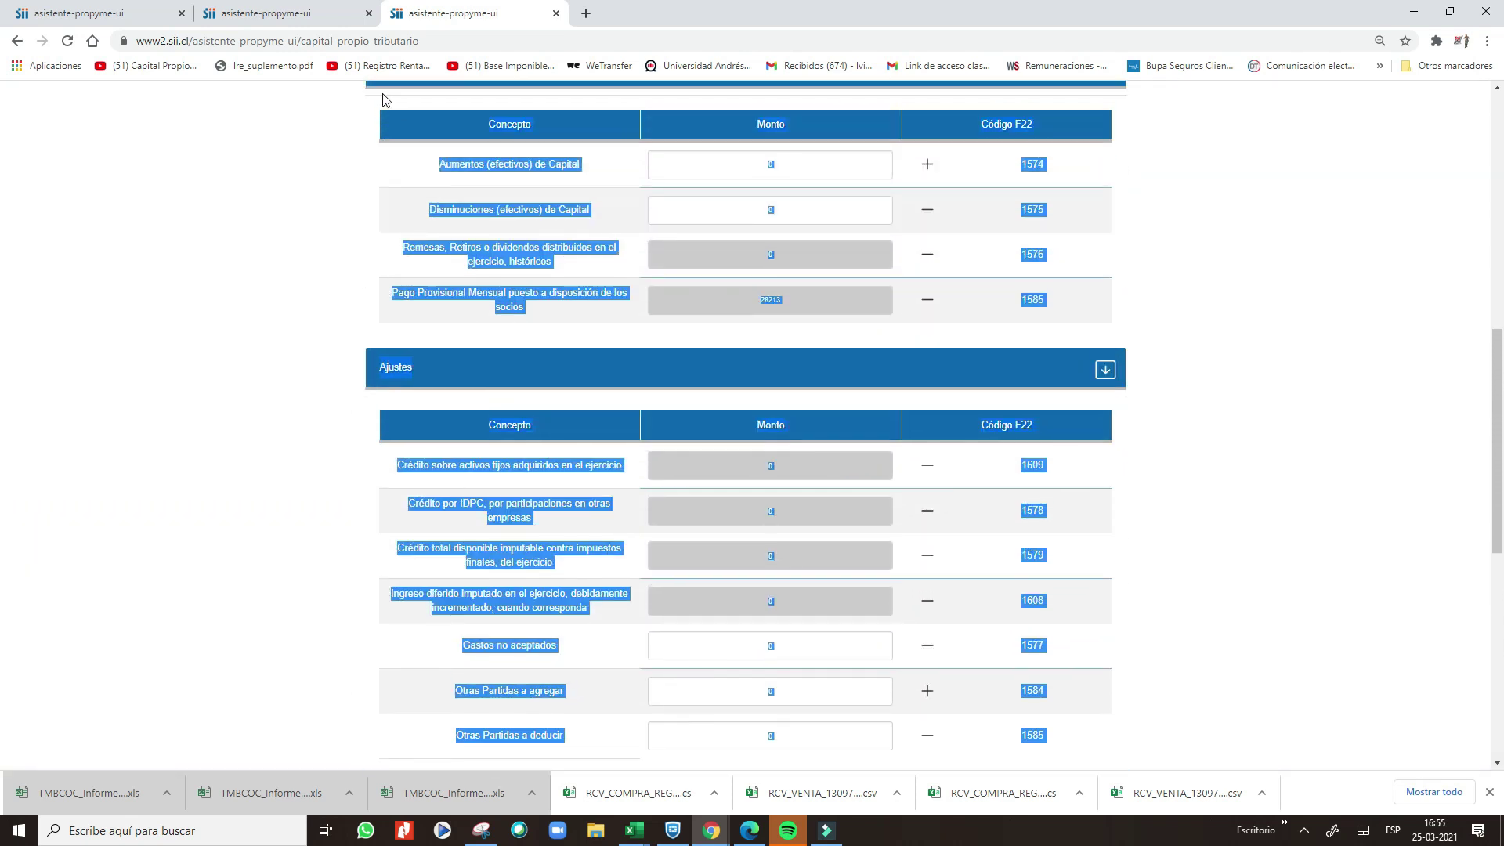
scroll(383, 99, "up", 1)
scroll(383, 99, "up", 1)
scroll(383, 99, "up", 1)
scroll(383, 99, "up", 1)
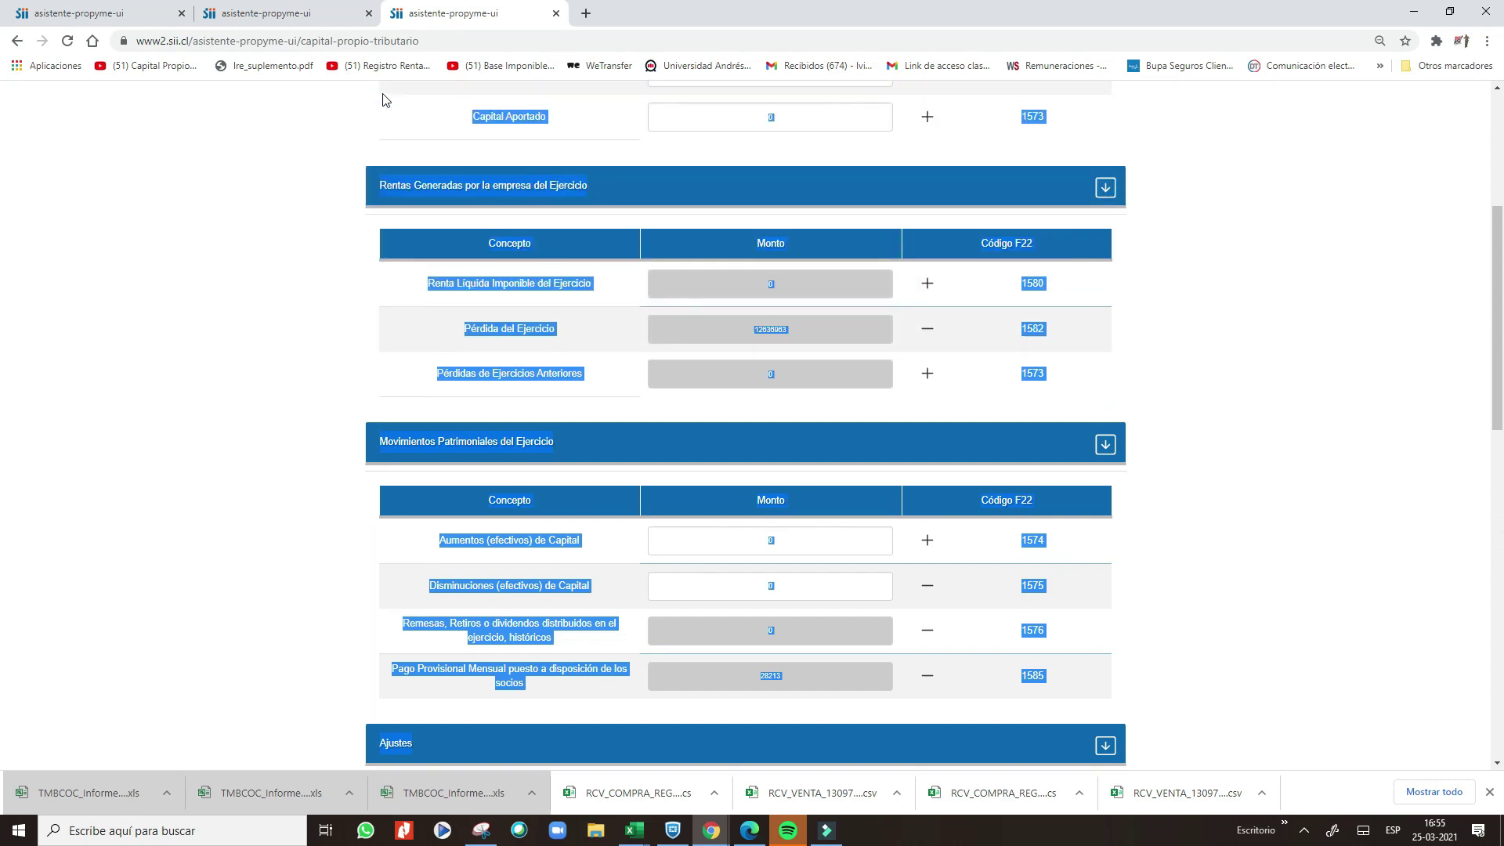
scroll(383, 99, "up", 1)
scroll(383, 99, "up", 1)
scroll(383, 100, "up", 1)
scroll(383, 100, "up", 1)
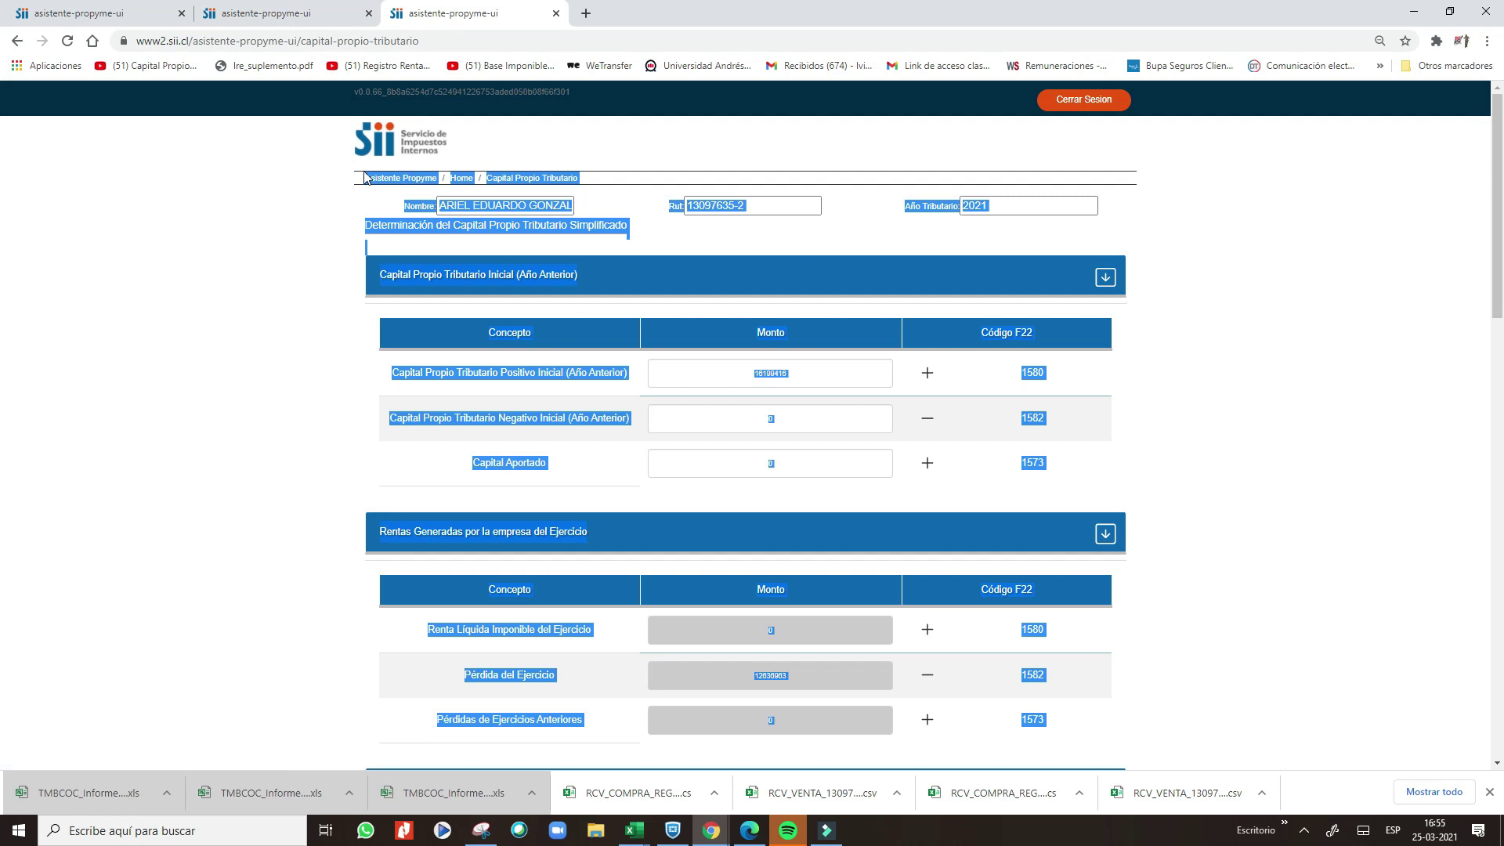
right_click(399, 179)
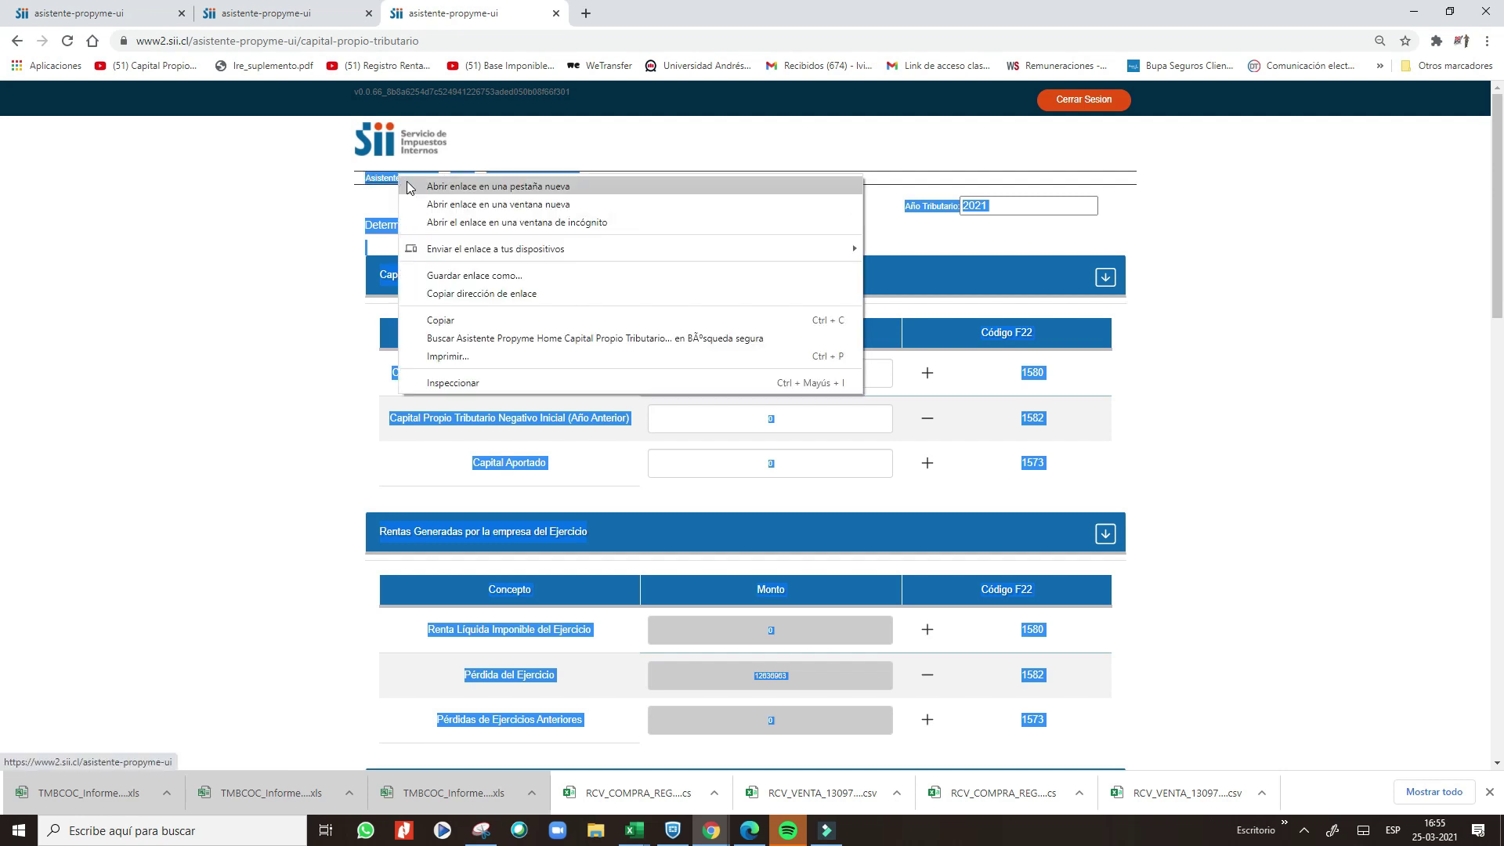
left_click(445, 317)
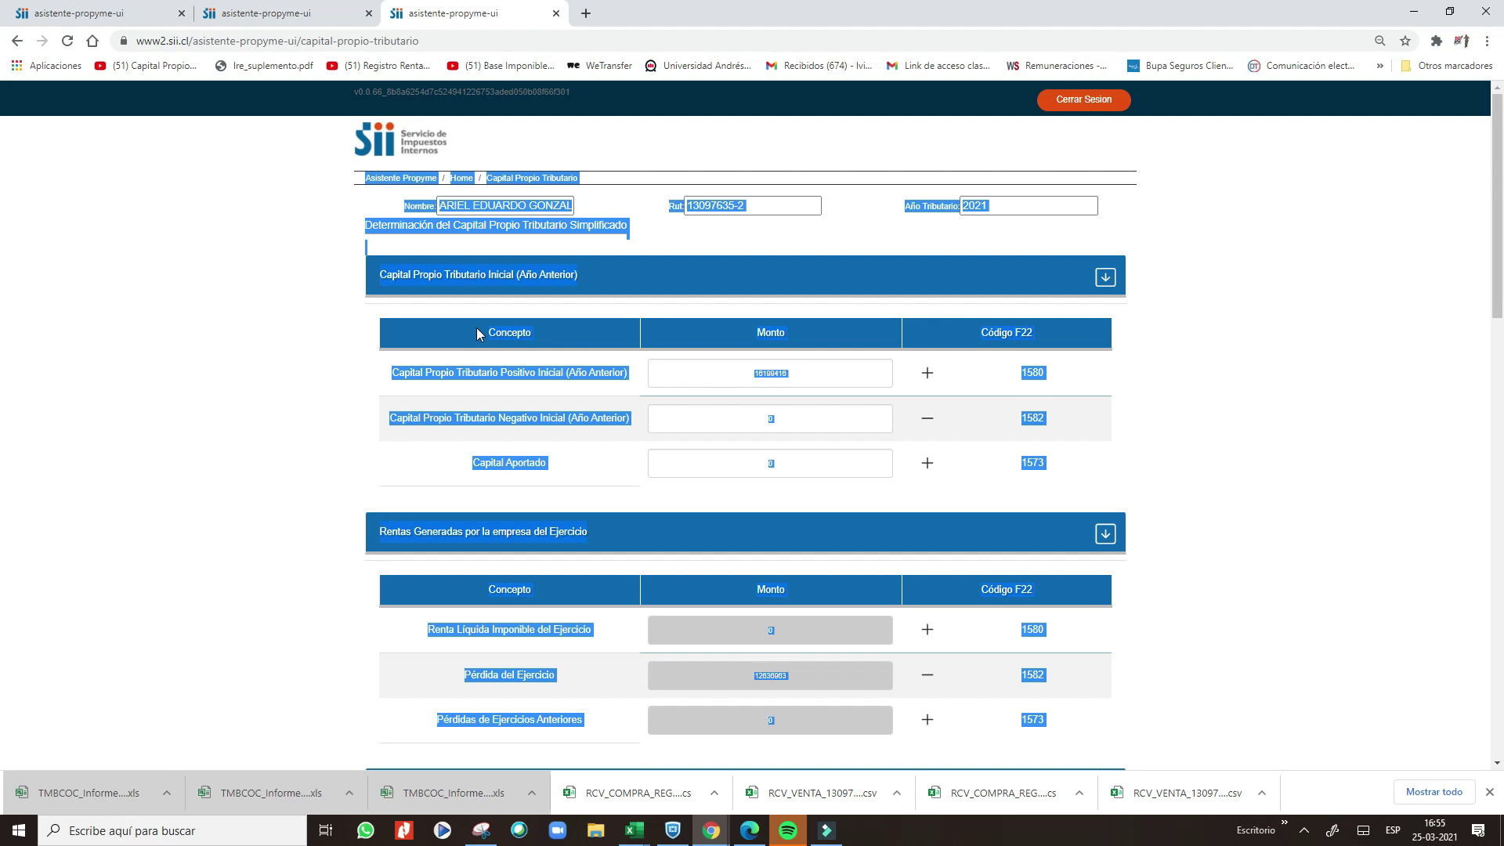
right_click(477, 328)
left_click(515, 342)
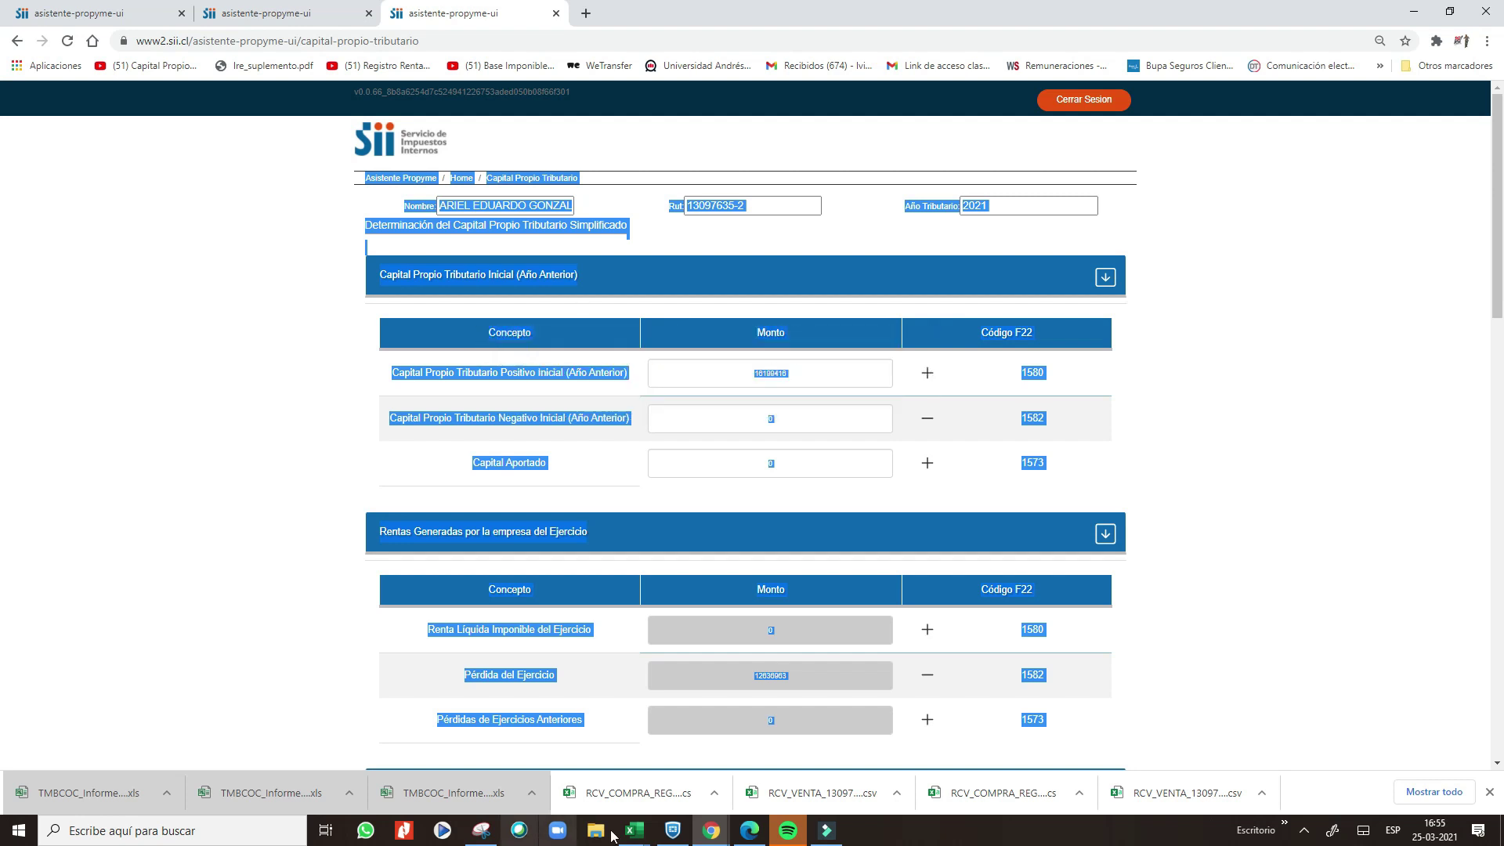
left_click(635, 838)
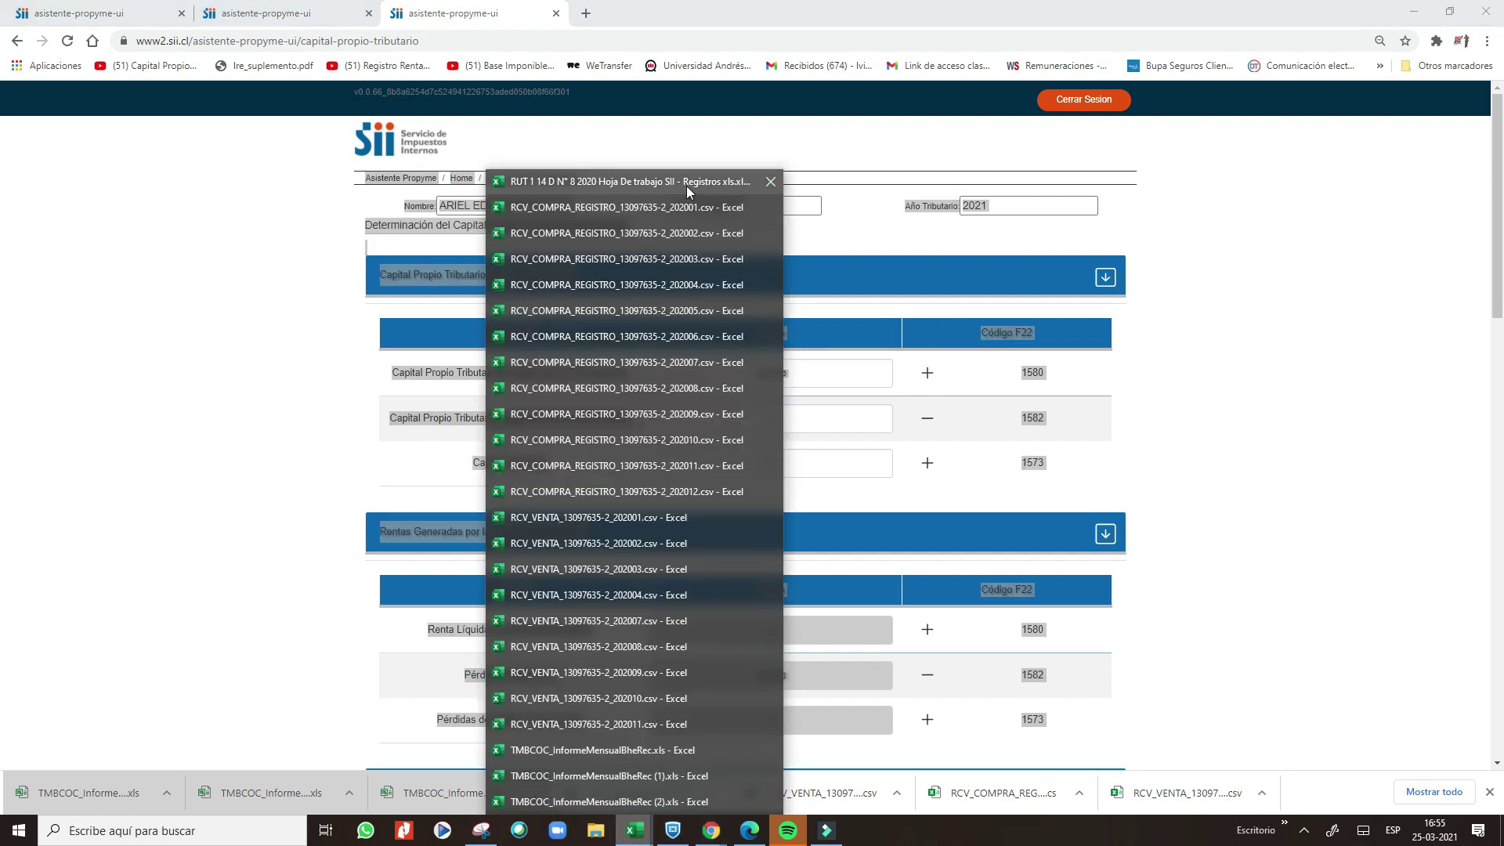
- Paste the copied SII capital propio text at J2 of R-23 CPTS 14 8, checking it ends at code 1583
left_click(686, 182)
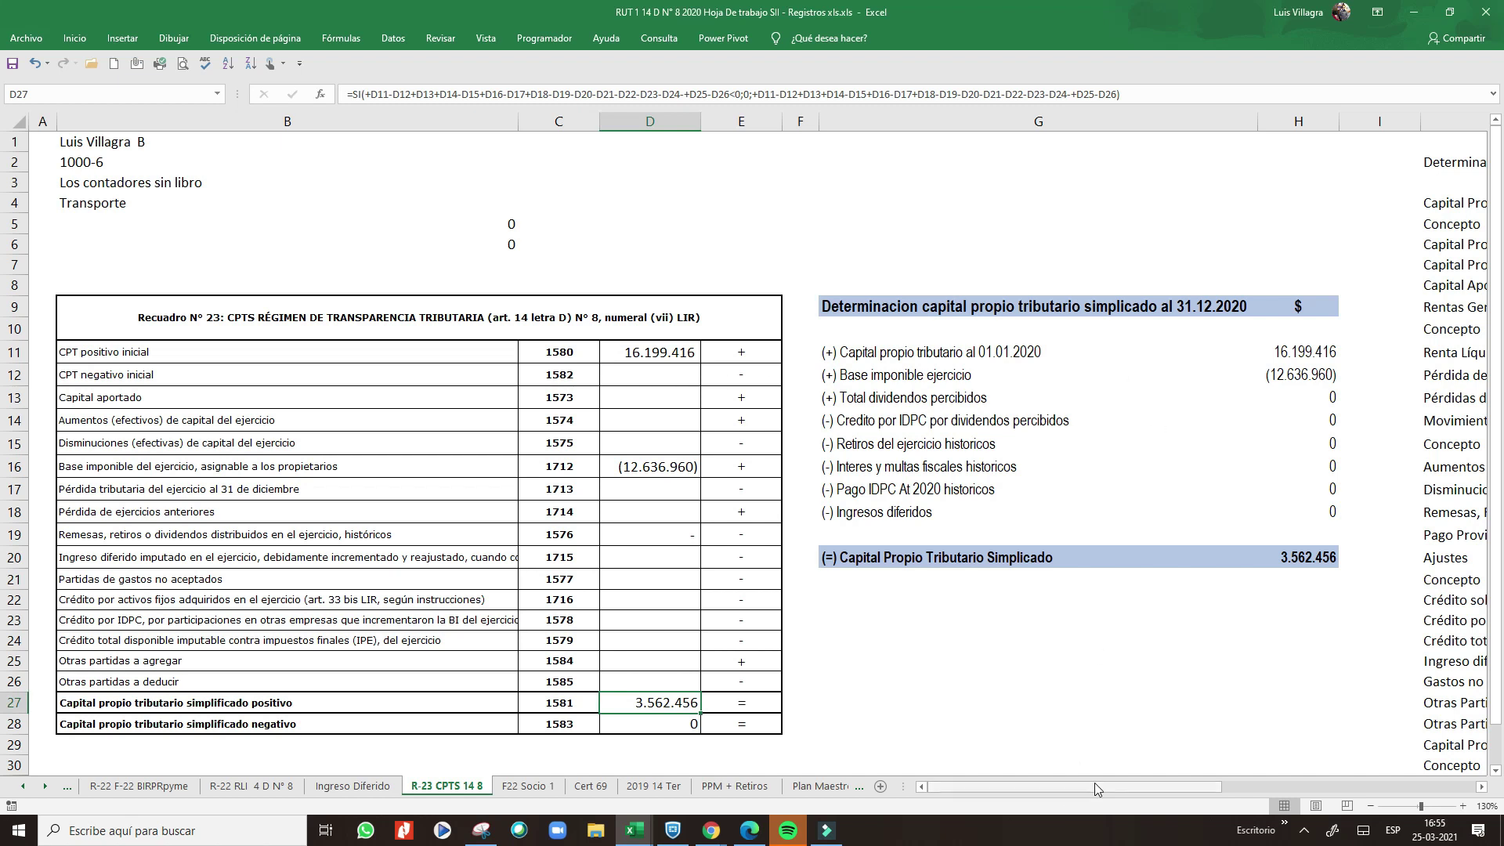
left_click_drag(1093, 782, 1341, 607)
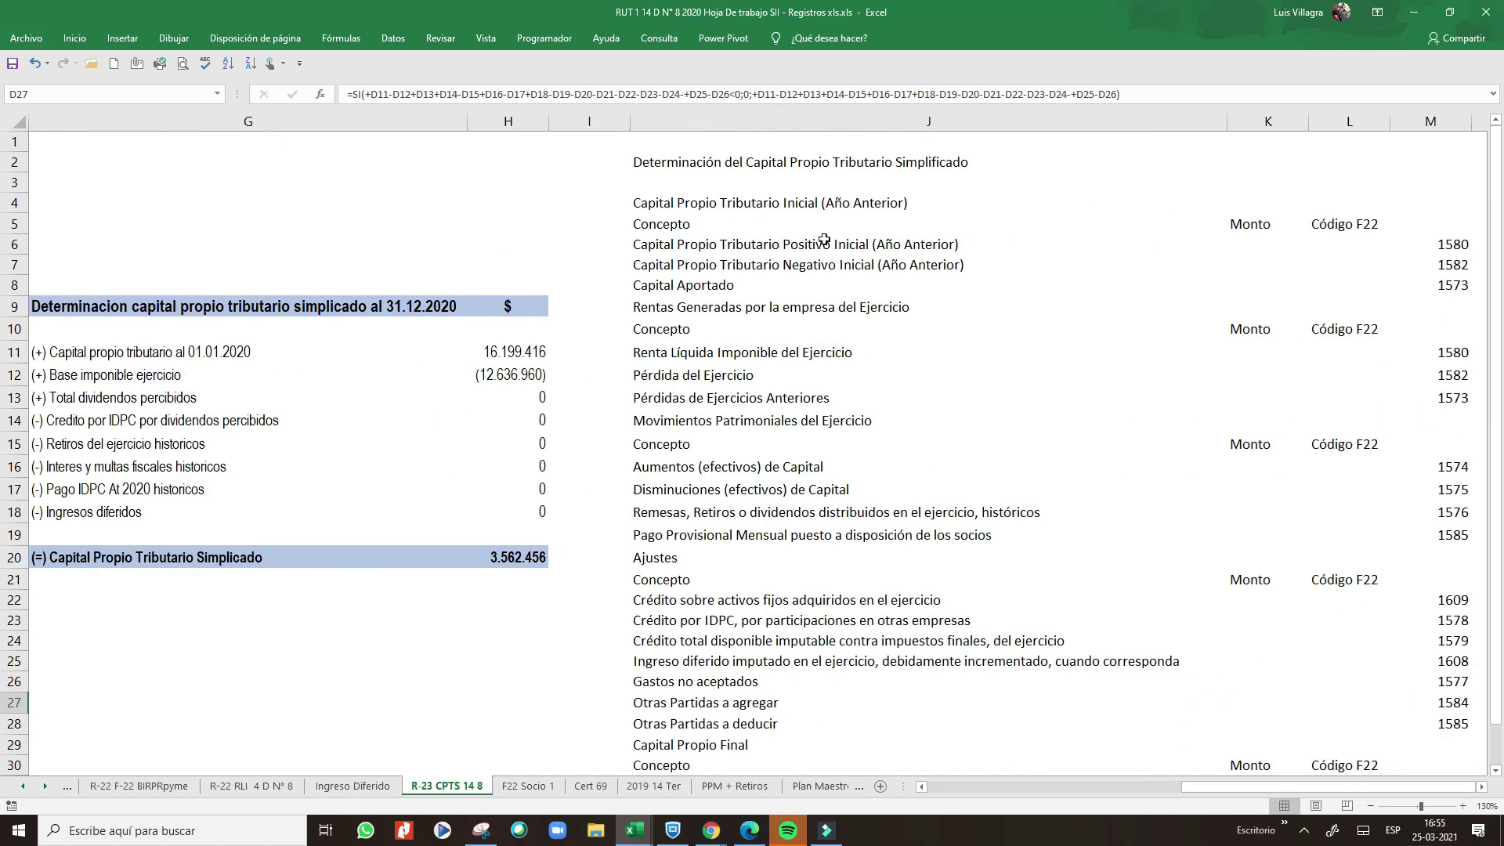
left_click(689, 171)
right_click(689, 171)
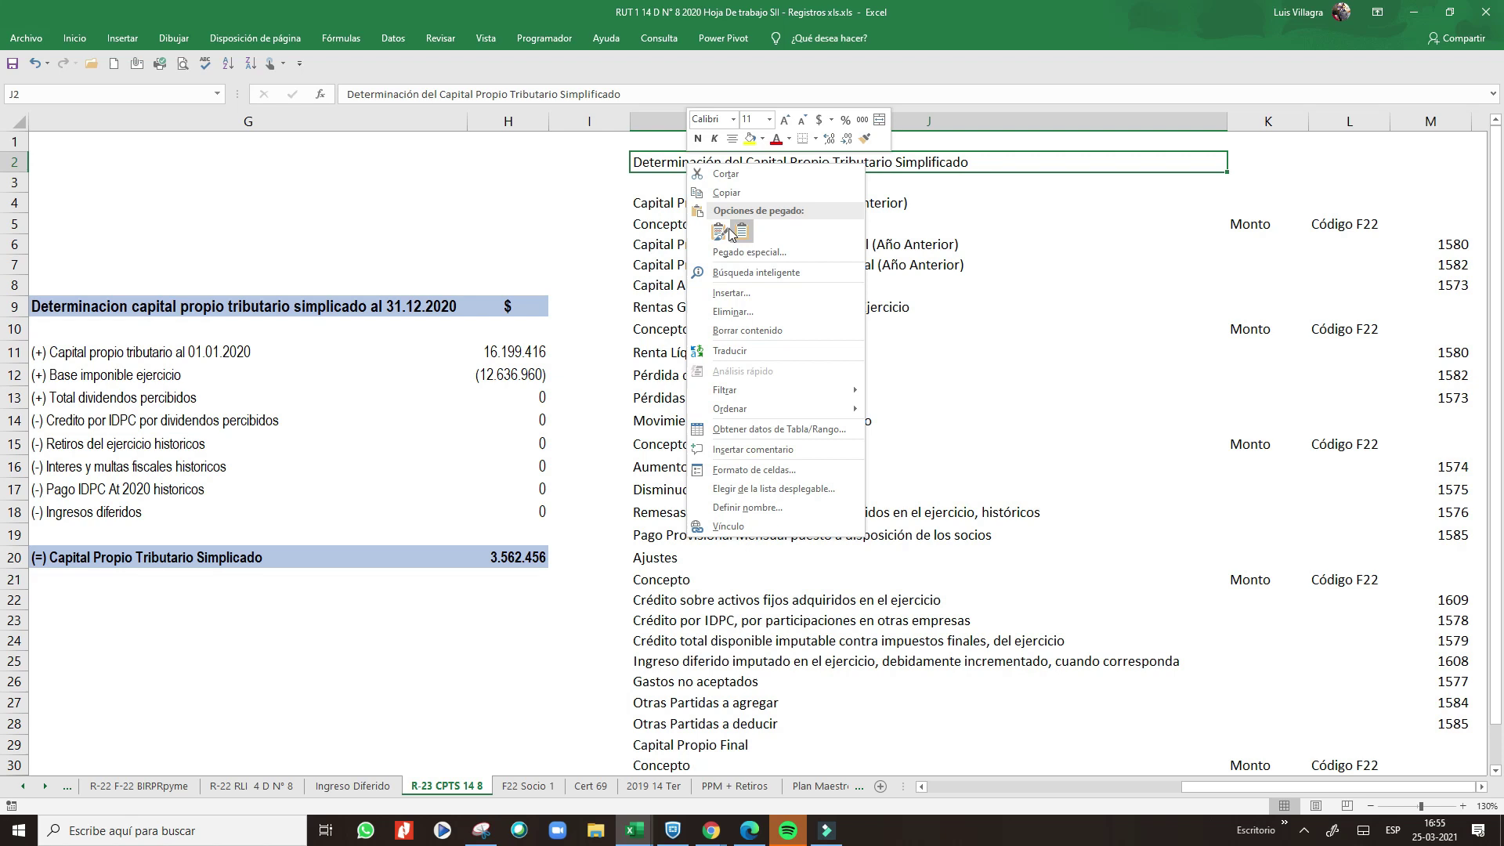
left_click(741, 230)
left_click(964, 317)
scroll(963, 317, "down", 10)
scroll(963, 316, "up", 10)
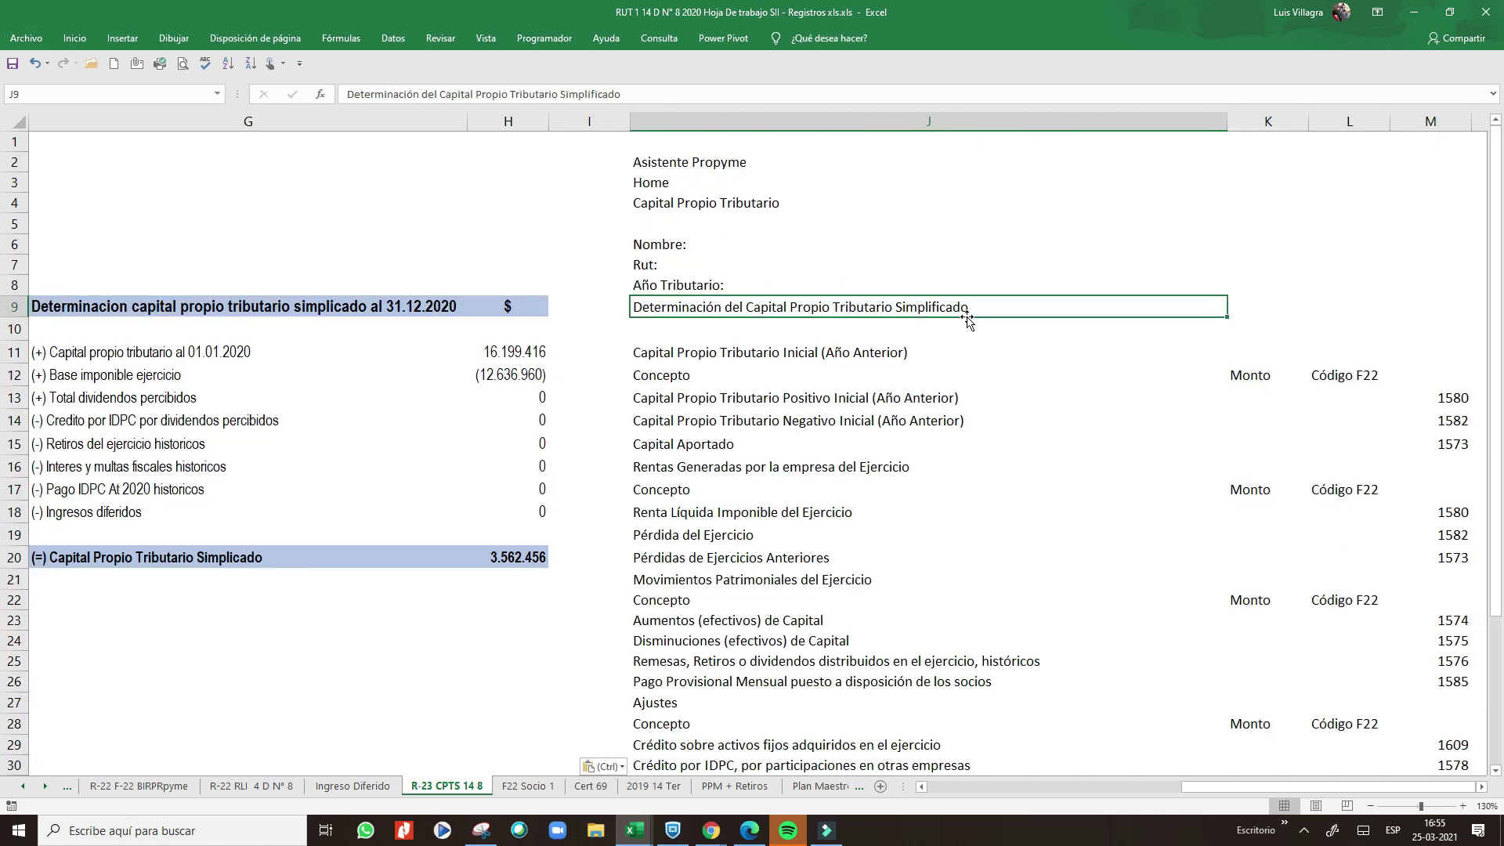
left_click(1496, 773)
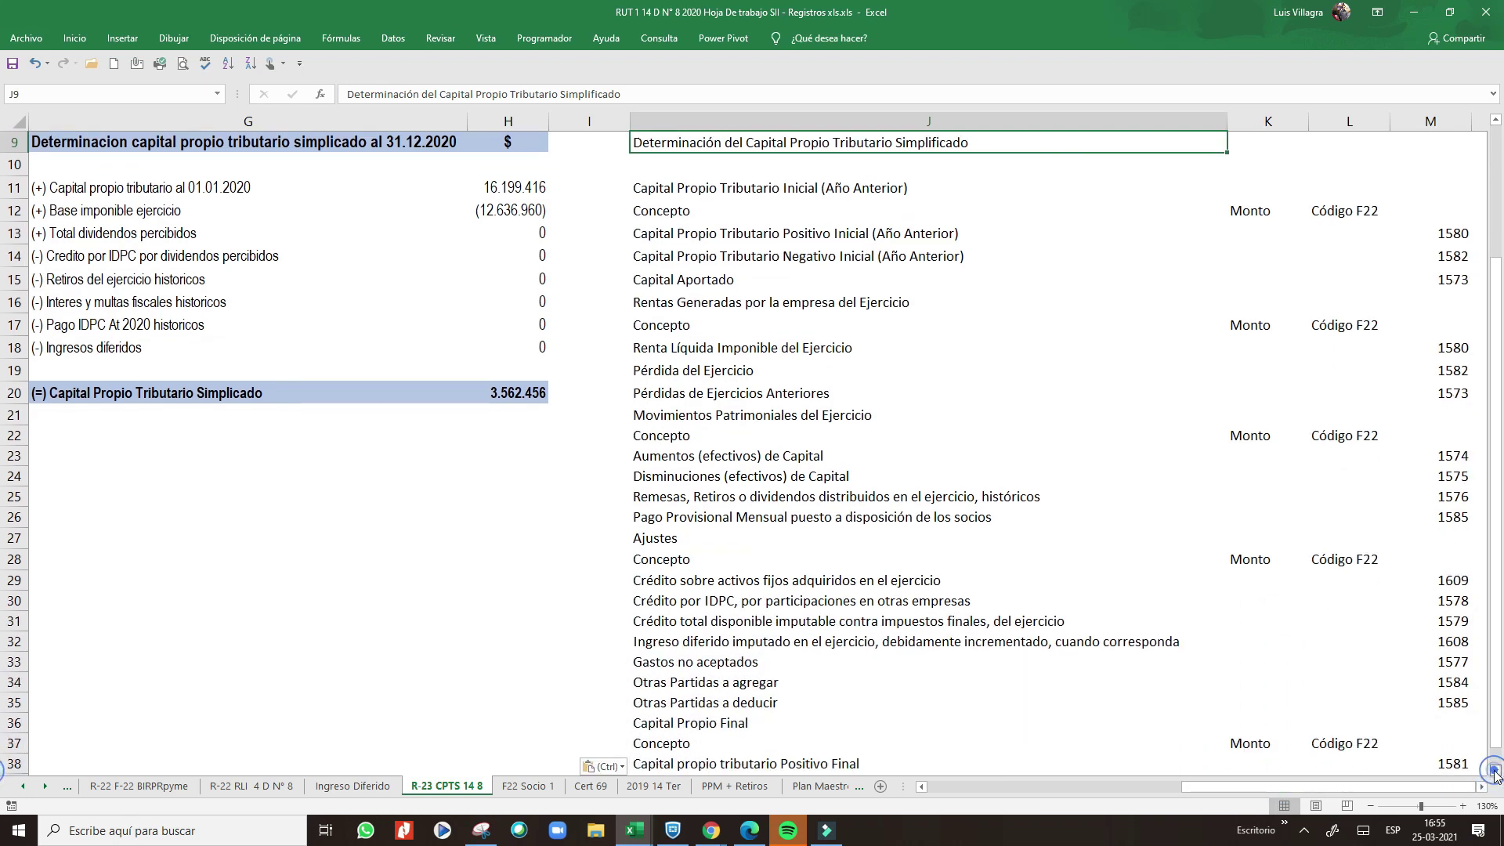
left_click(458, 333)
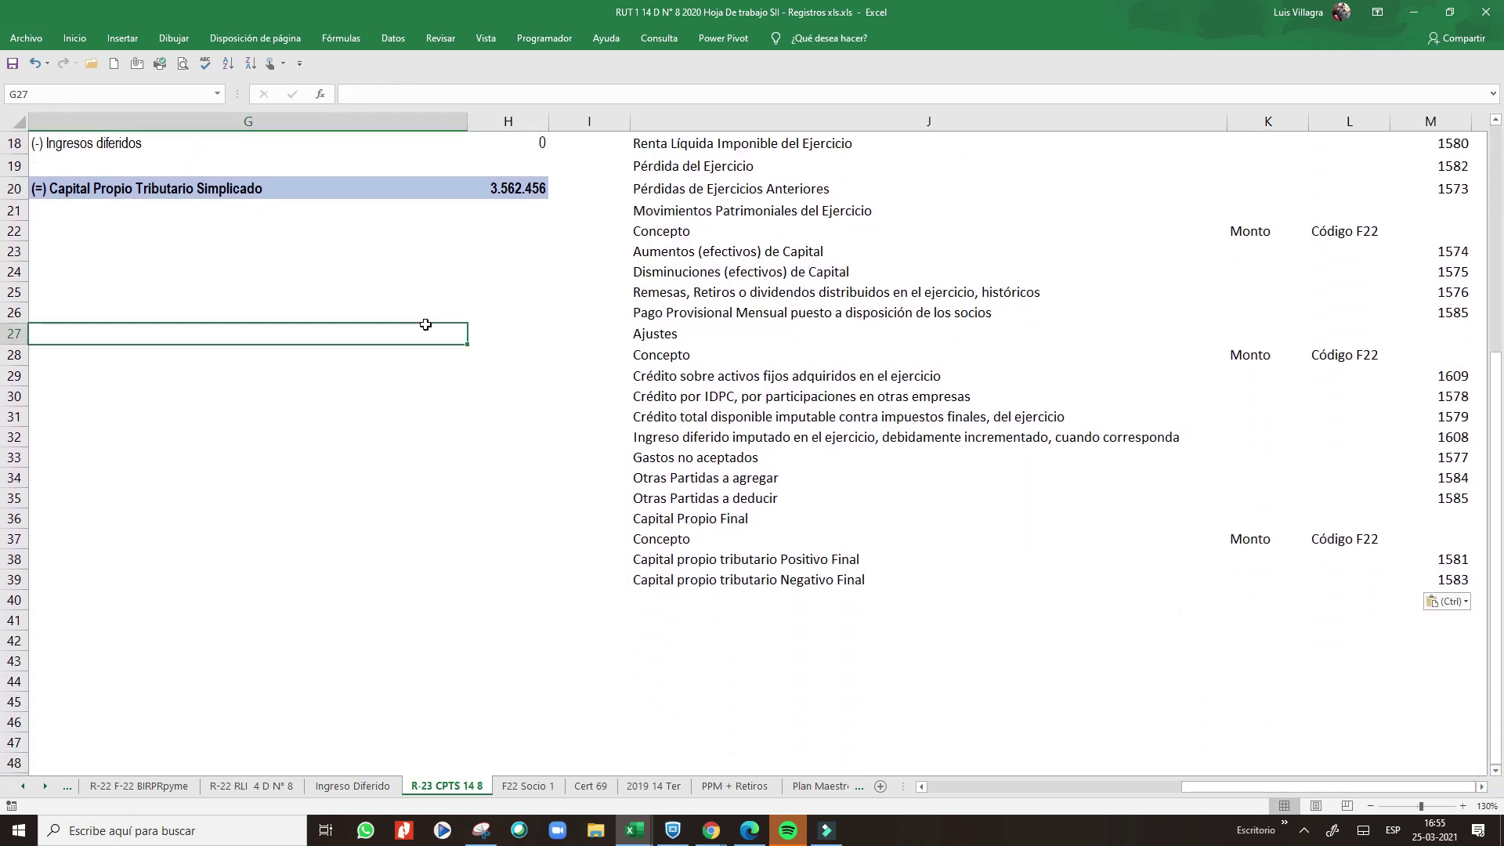
left_click(711, 837)
- Review the SII capital propio figures, then bring back the RUT 1 14 D N° 8 2020 Hoja De trabajo SII workbook
mouse_move(712, 830)
left_click(624, 752)
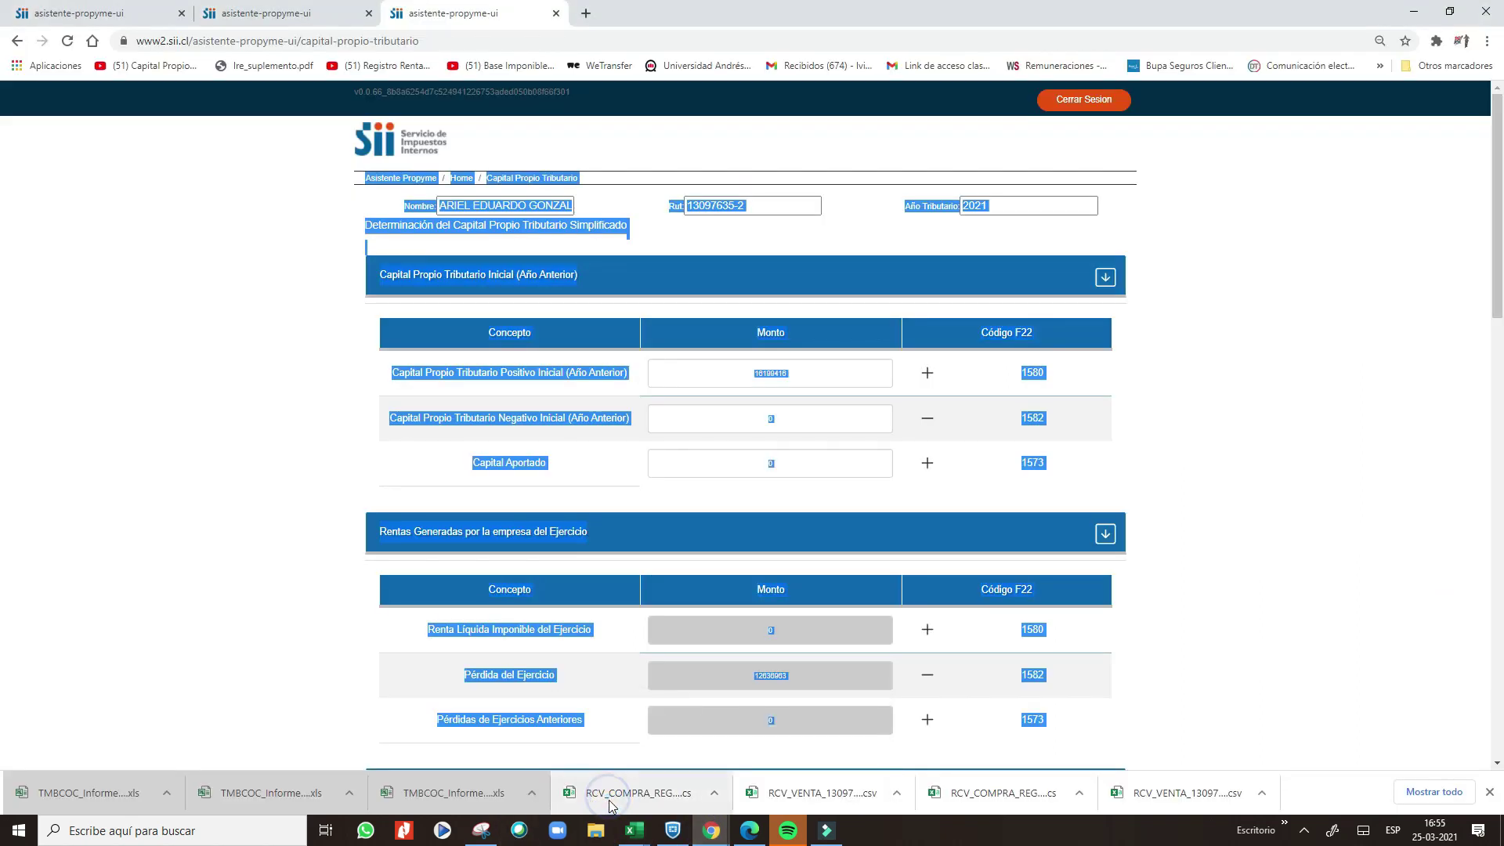
scroll(797, 568, "down", 9)
scroll(794, 462, "down", 10)
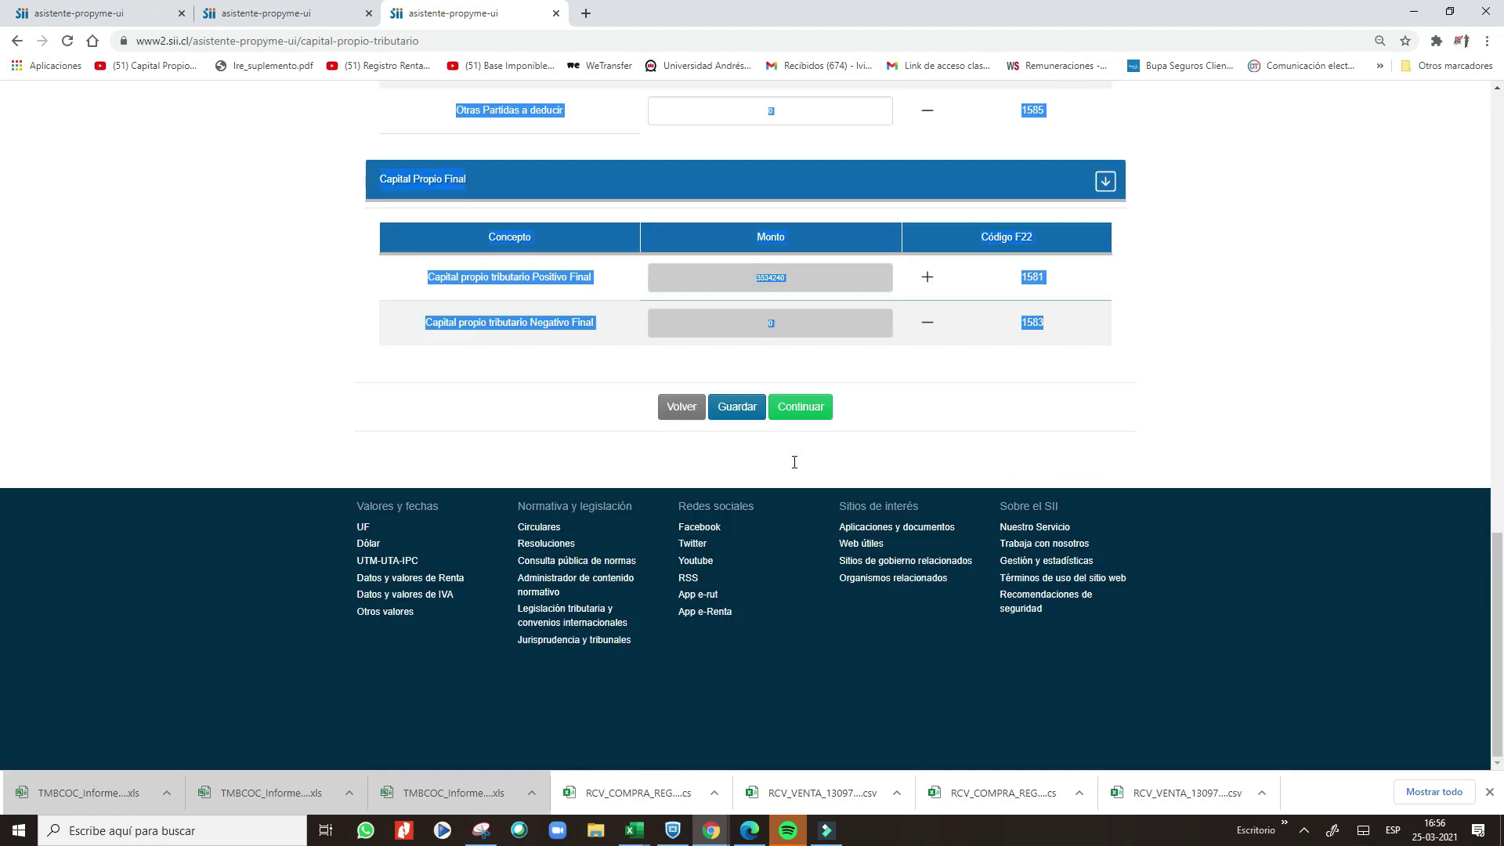
scroll(794, 462, "up", 12)
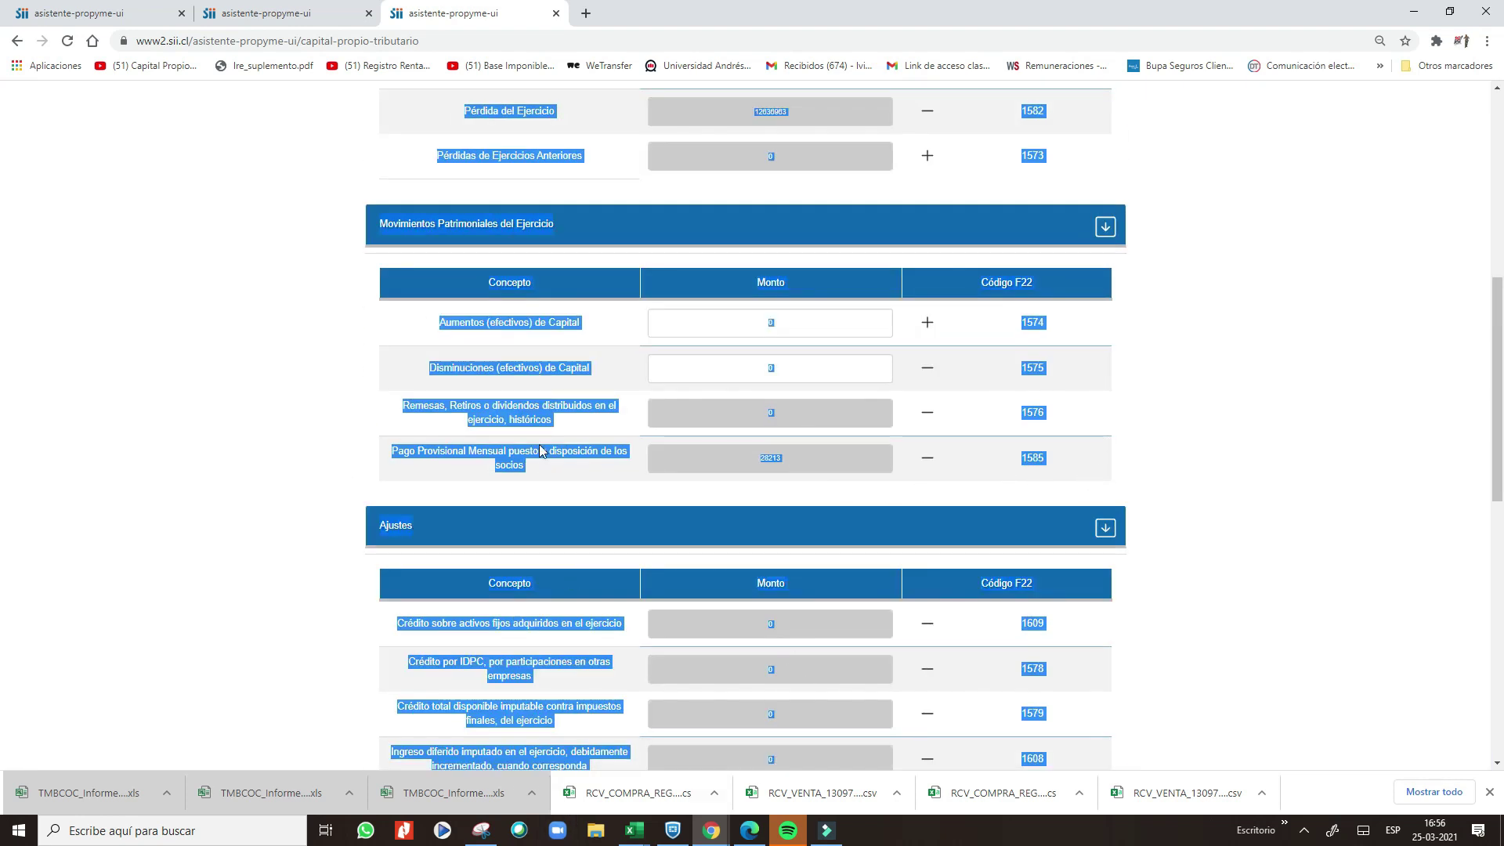
left_click(635, 830)
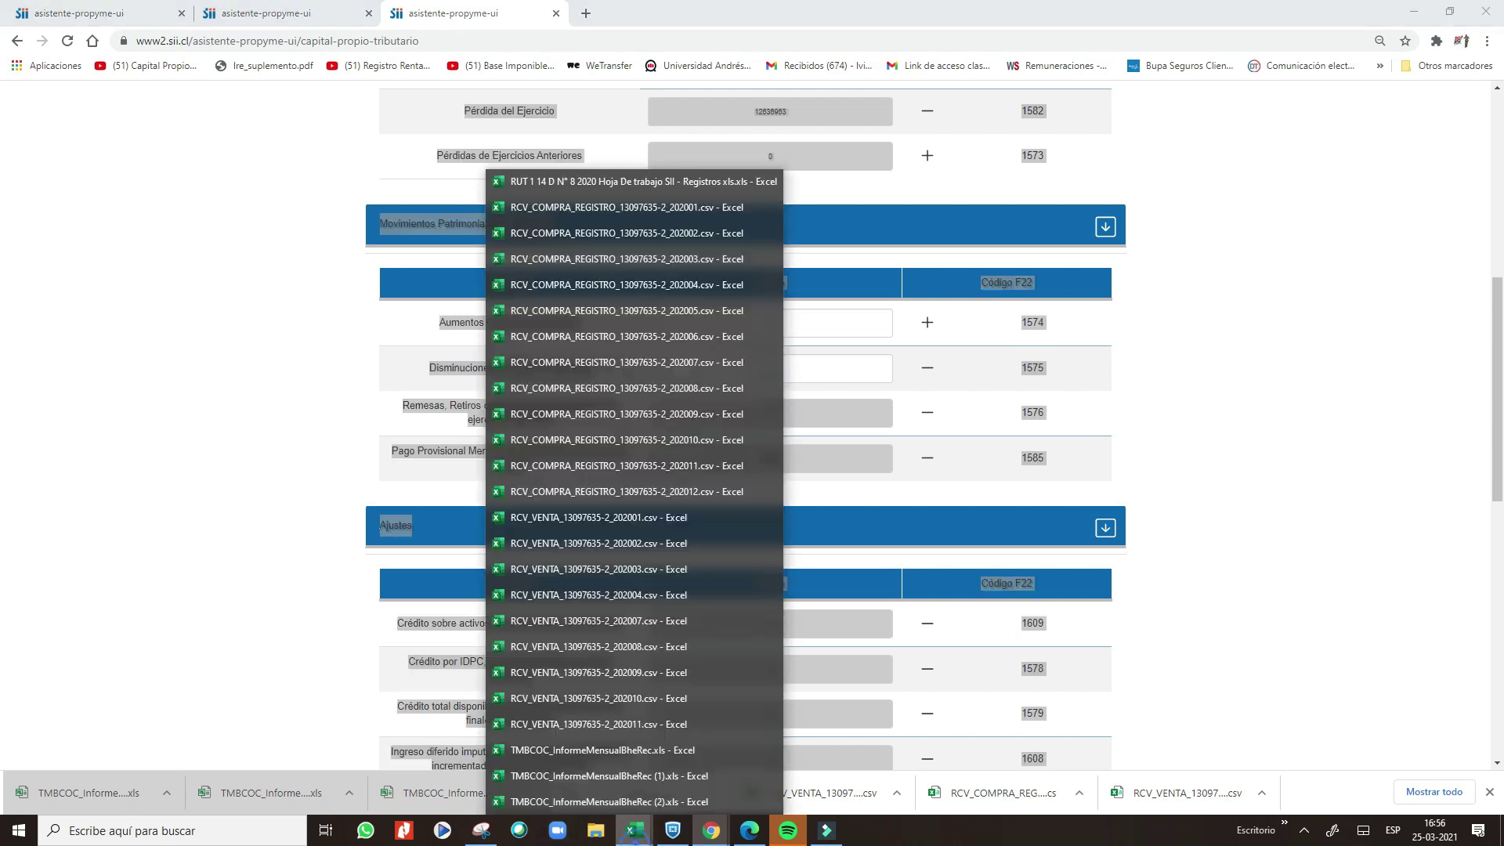
left_click(946, 472)
left_click(634, 830)
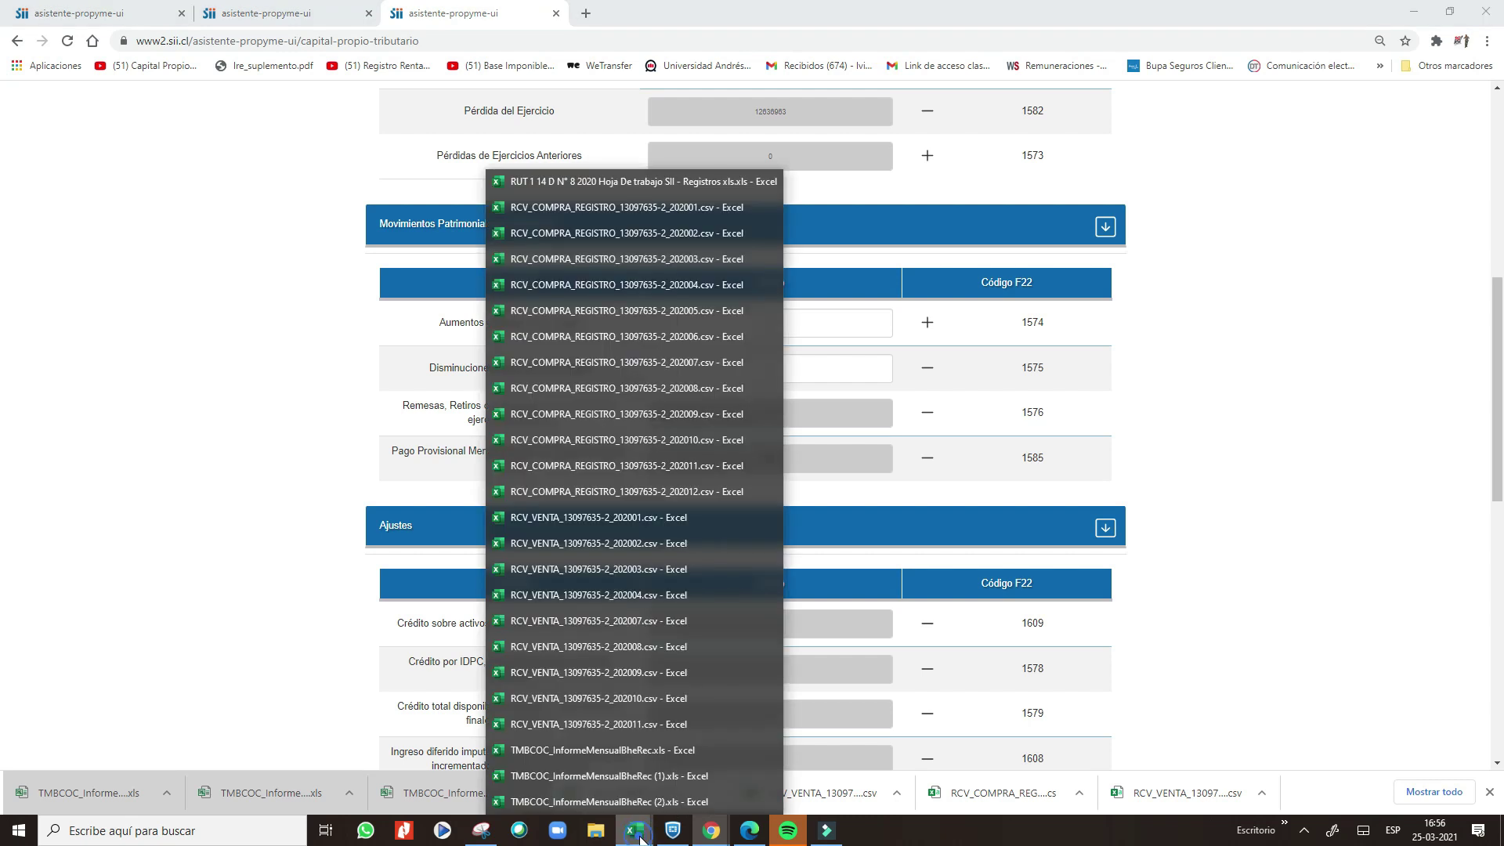
left_click(664, 187)
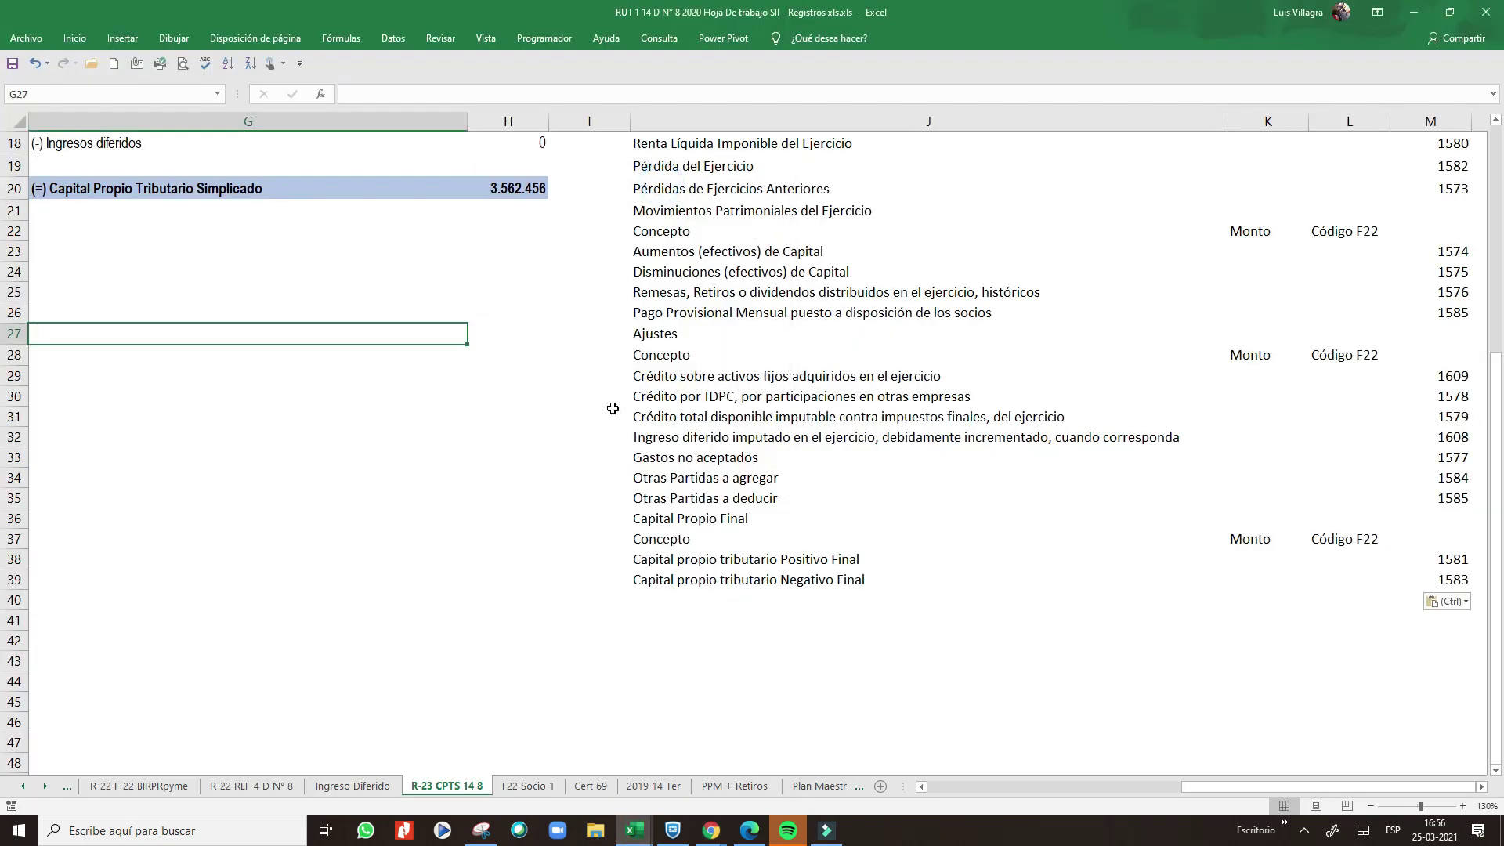
- Enter 28213 in D26 for Otras partidas a deducir (1585), lowering capital propio to 3.534.243
left_click_drag(1207, 788, 953, 787)
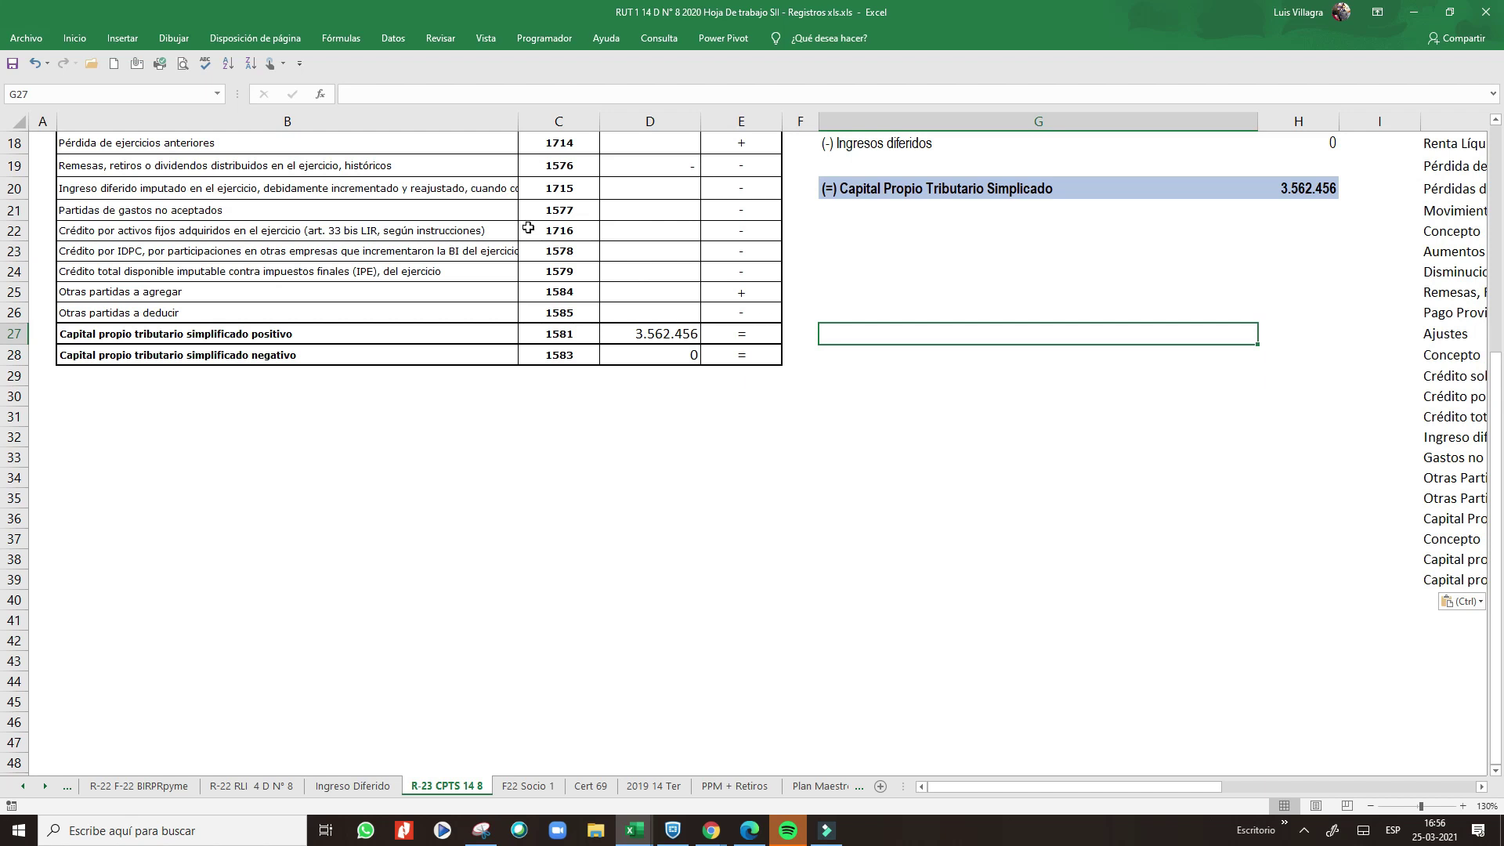
left_click(646, 320)
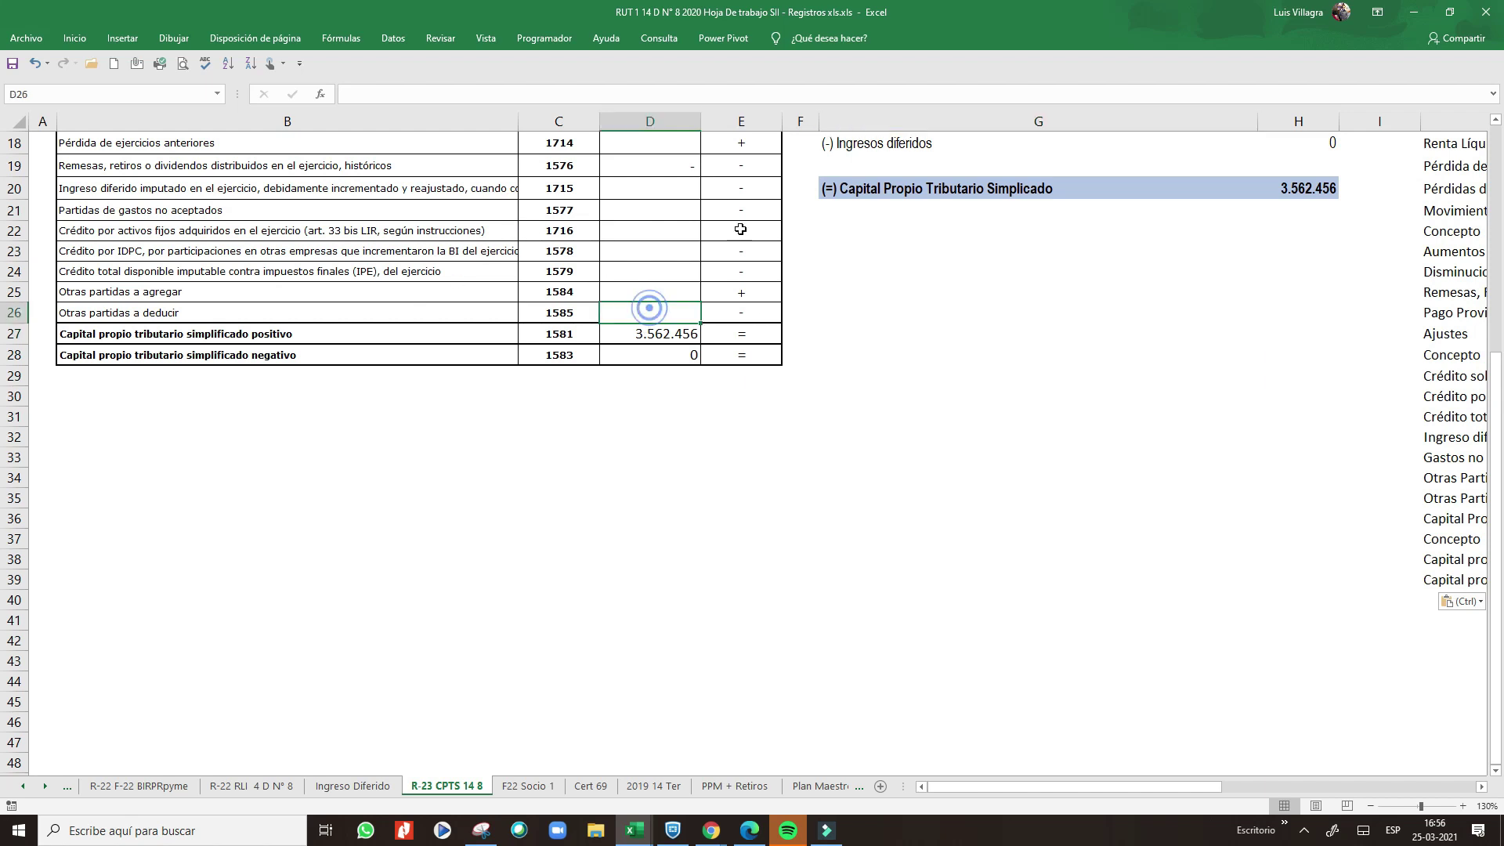
type("28213")
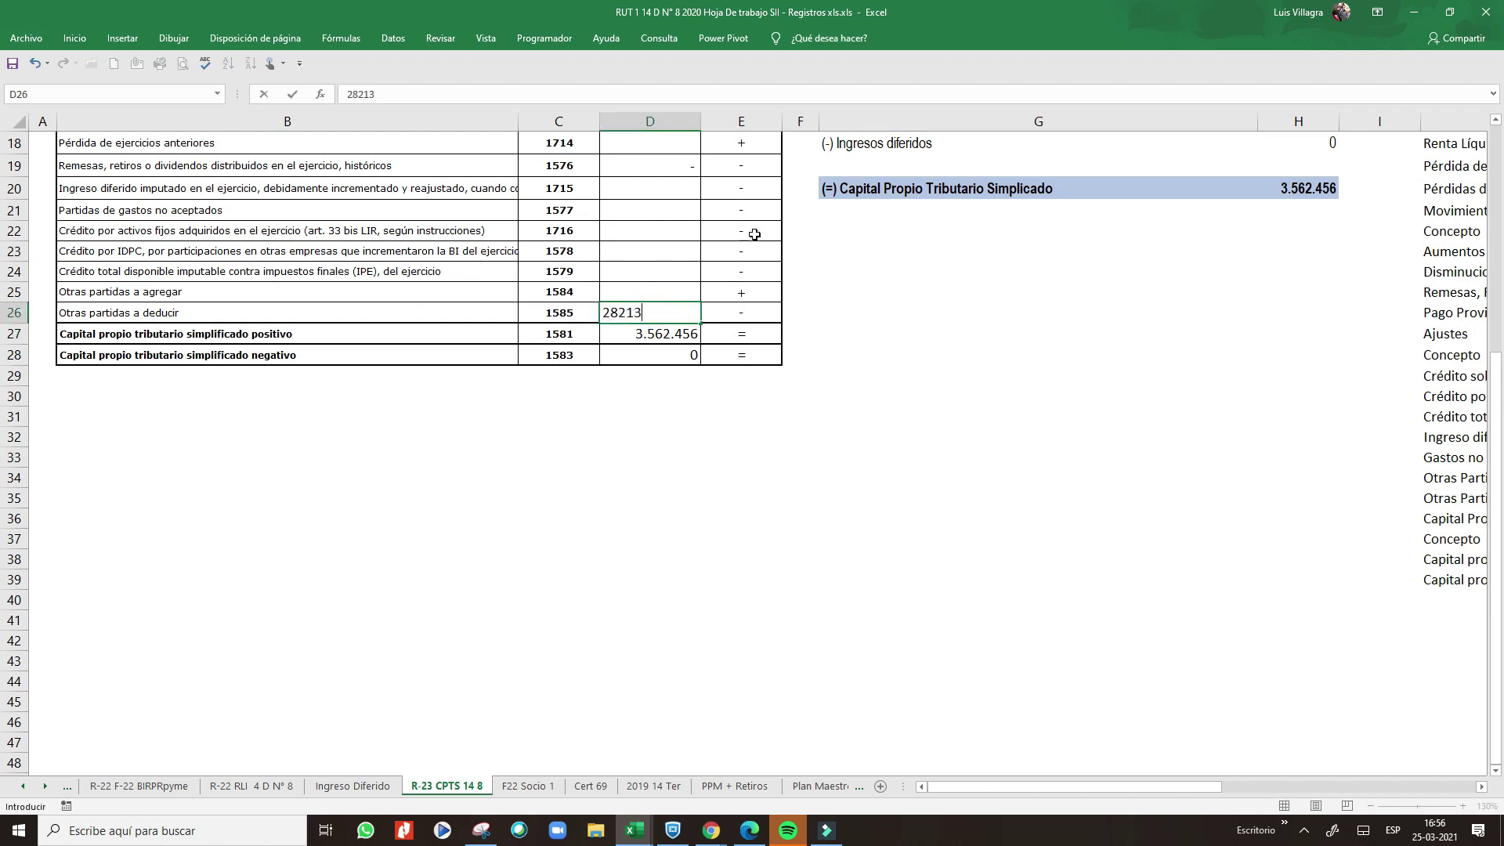
key("Return")
key("Up")
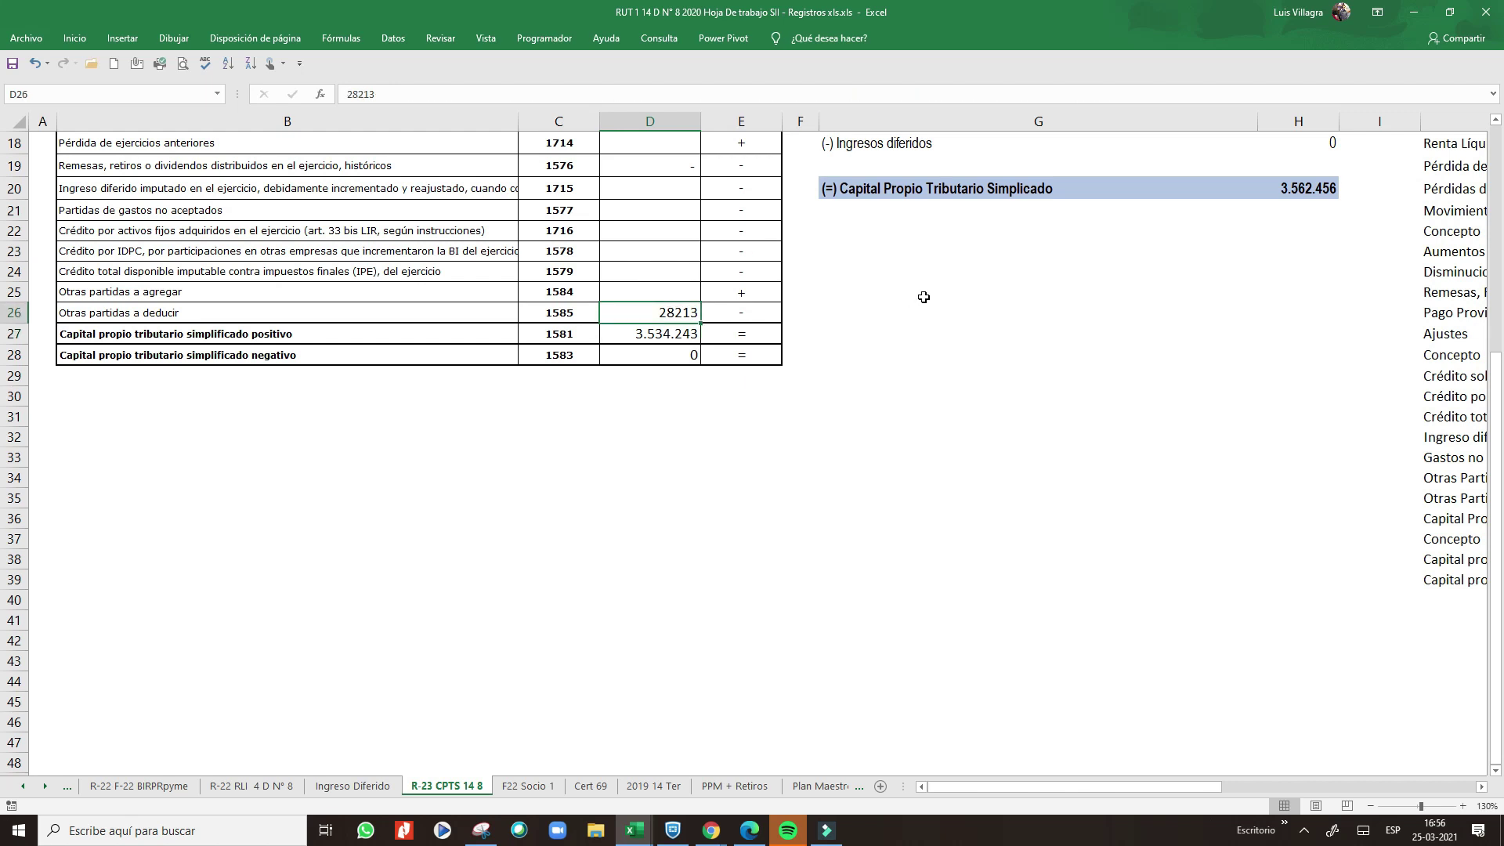
scroll(924, 297, "up", 6)
left_click(1296, 511)
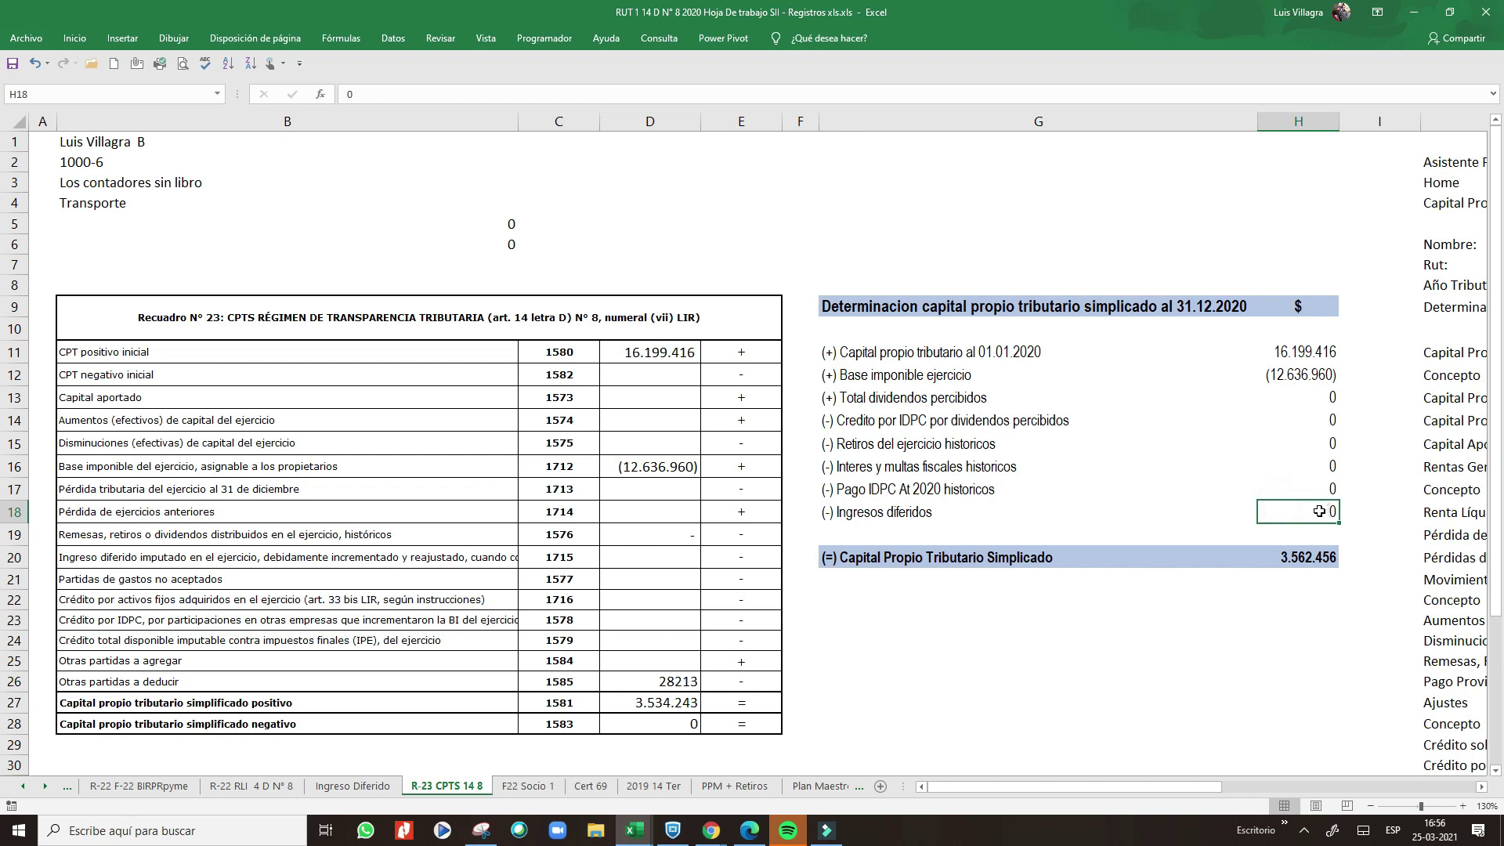
- Copy the Ingresos diferidos label into G19 and rename it (-) PPM 2020
left_click(863, 511)
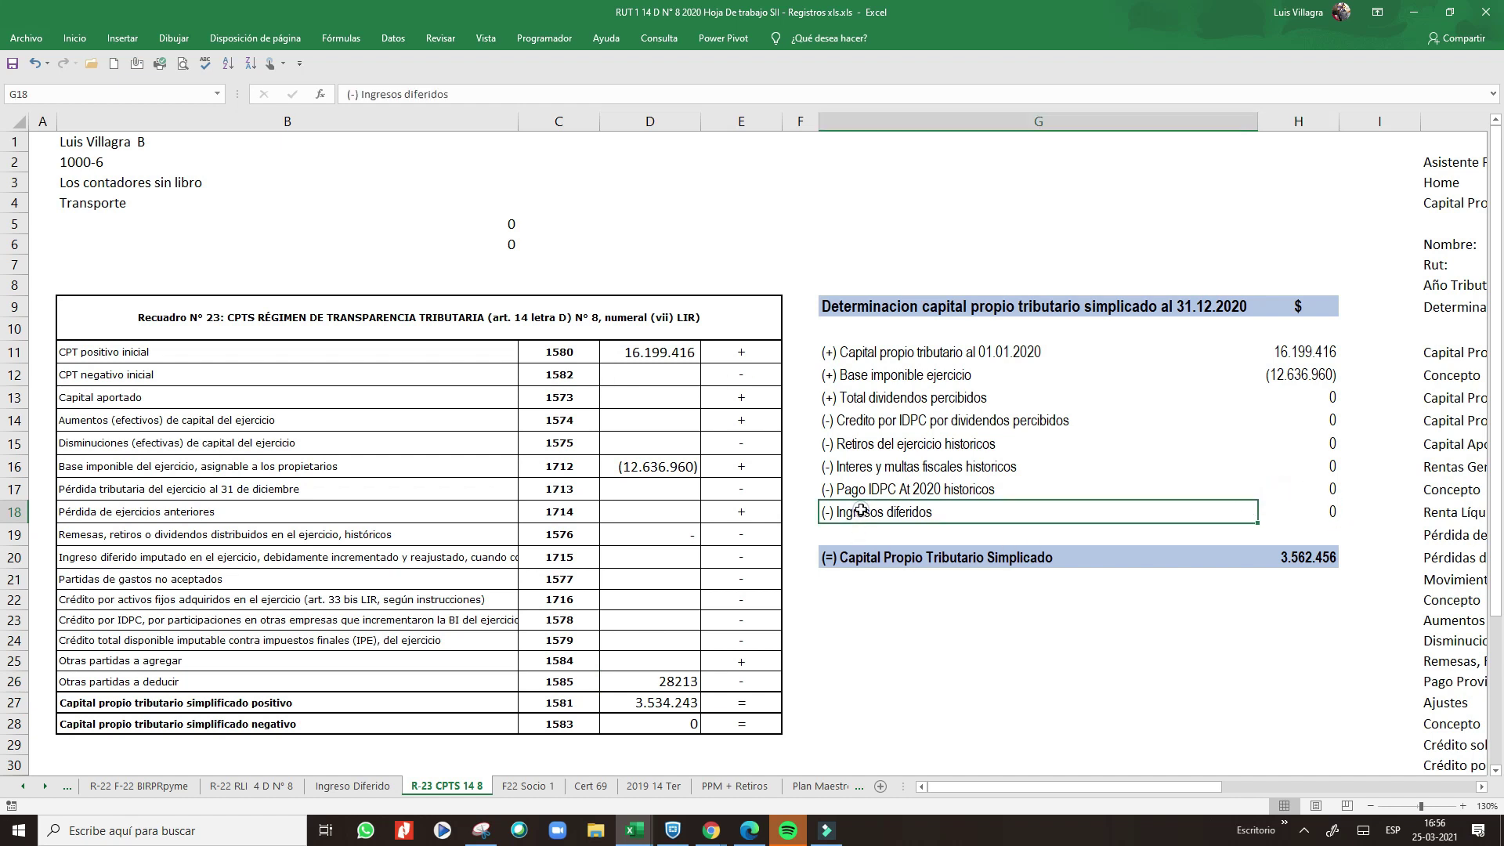
key("ctrl+c")
left_click(1070, 536)
key("Return")
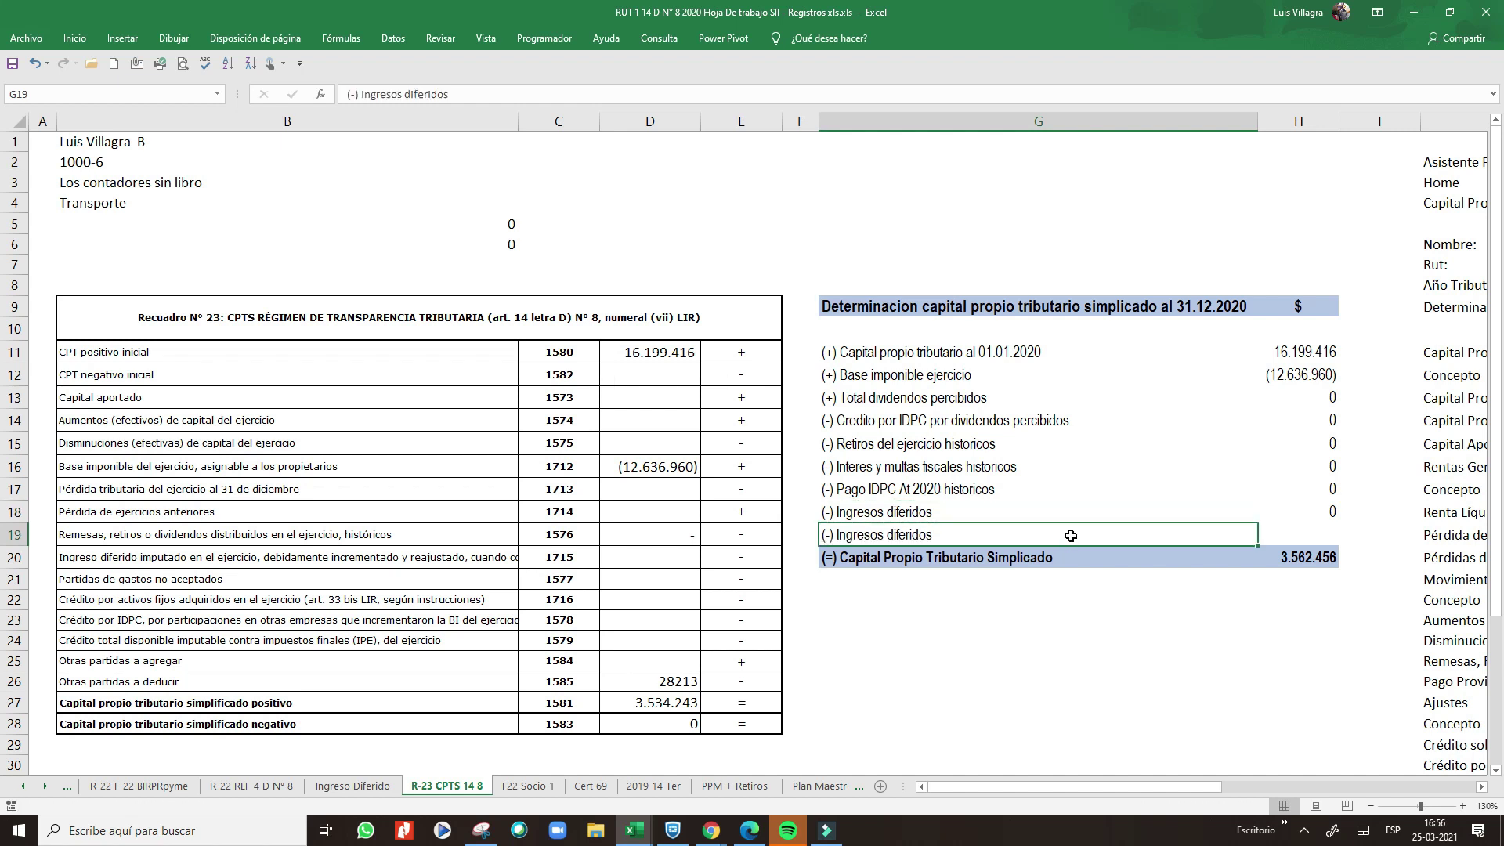
double_click(1071, 535)
key("BackSpace")
key("BackSpace")
key("BackSpace")
key("BackSpace")
key("BackSpace")
key("BackSpace")
key("BackSpace")
type("PPM ")
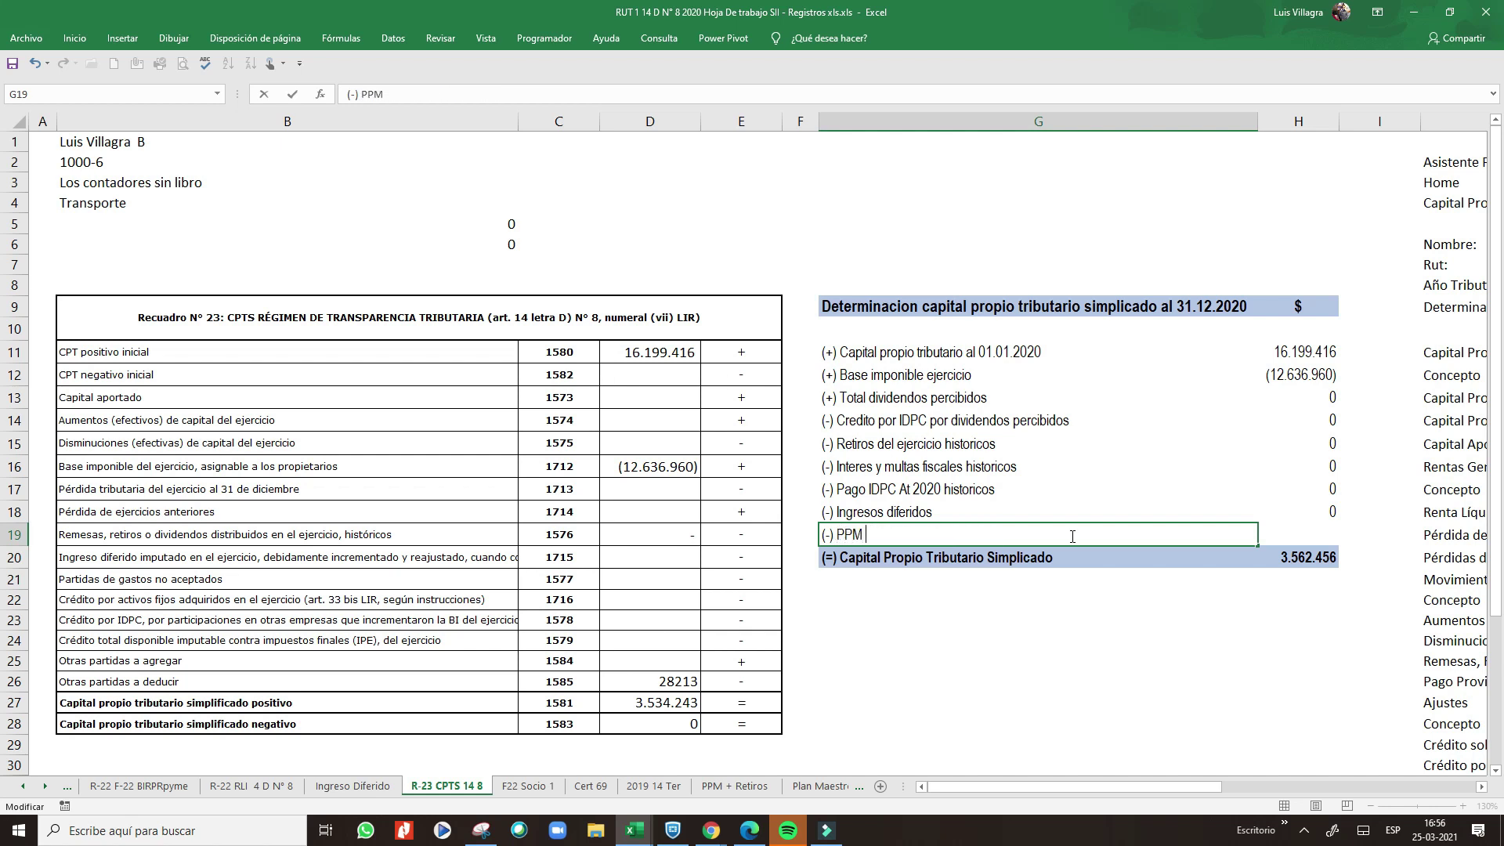
type(" 202")
key("BackSpace")
key("Tab")
key("Tab")
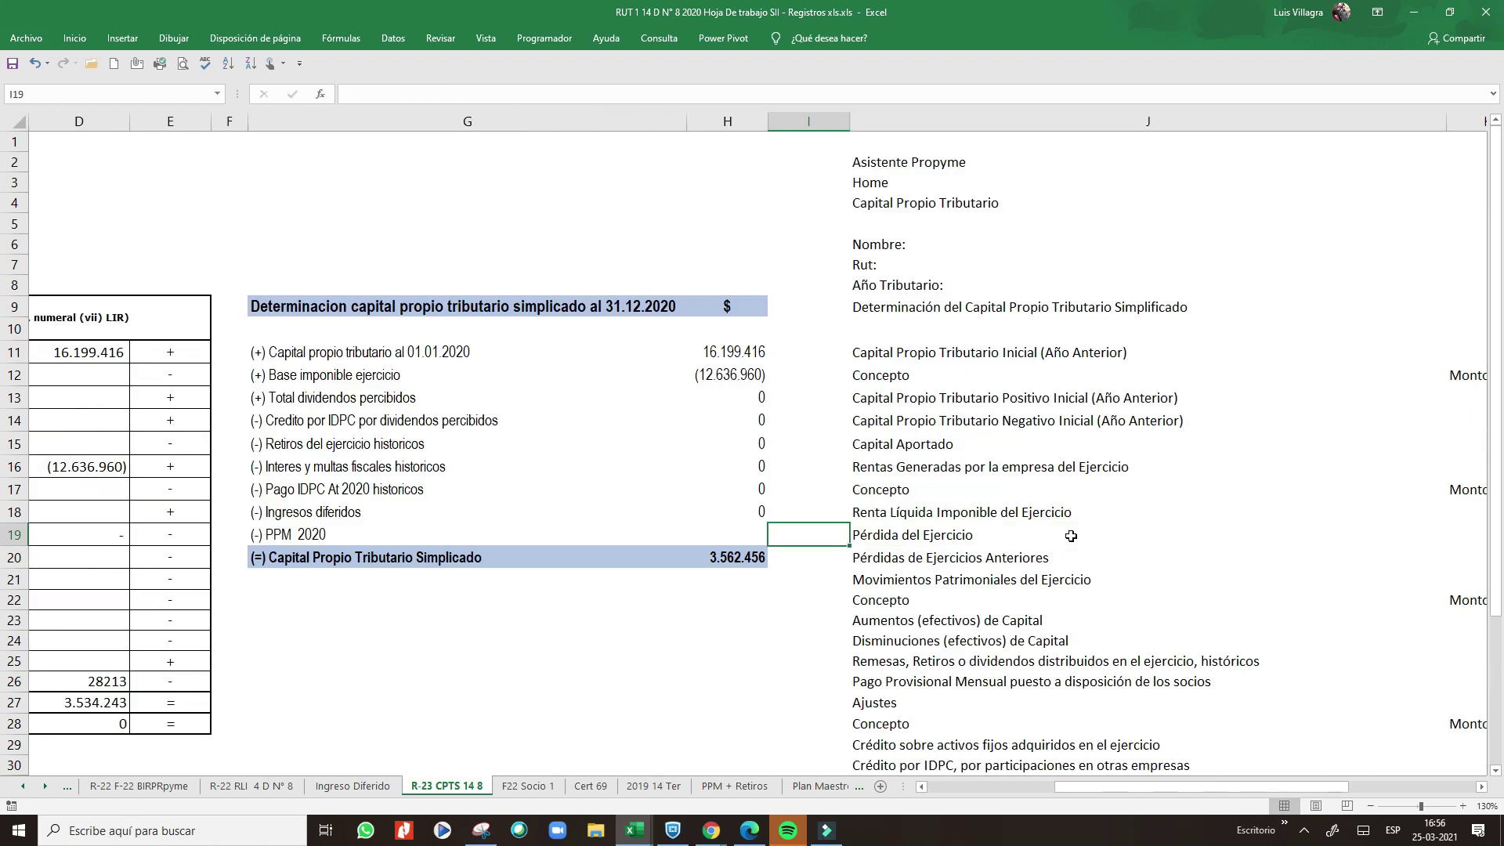
- Enter -28213 as the PPM 2020 amount in H19, bringing the total to 3.534.243
key("Left")
type("2")
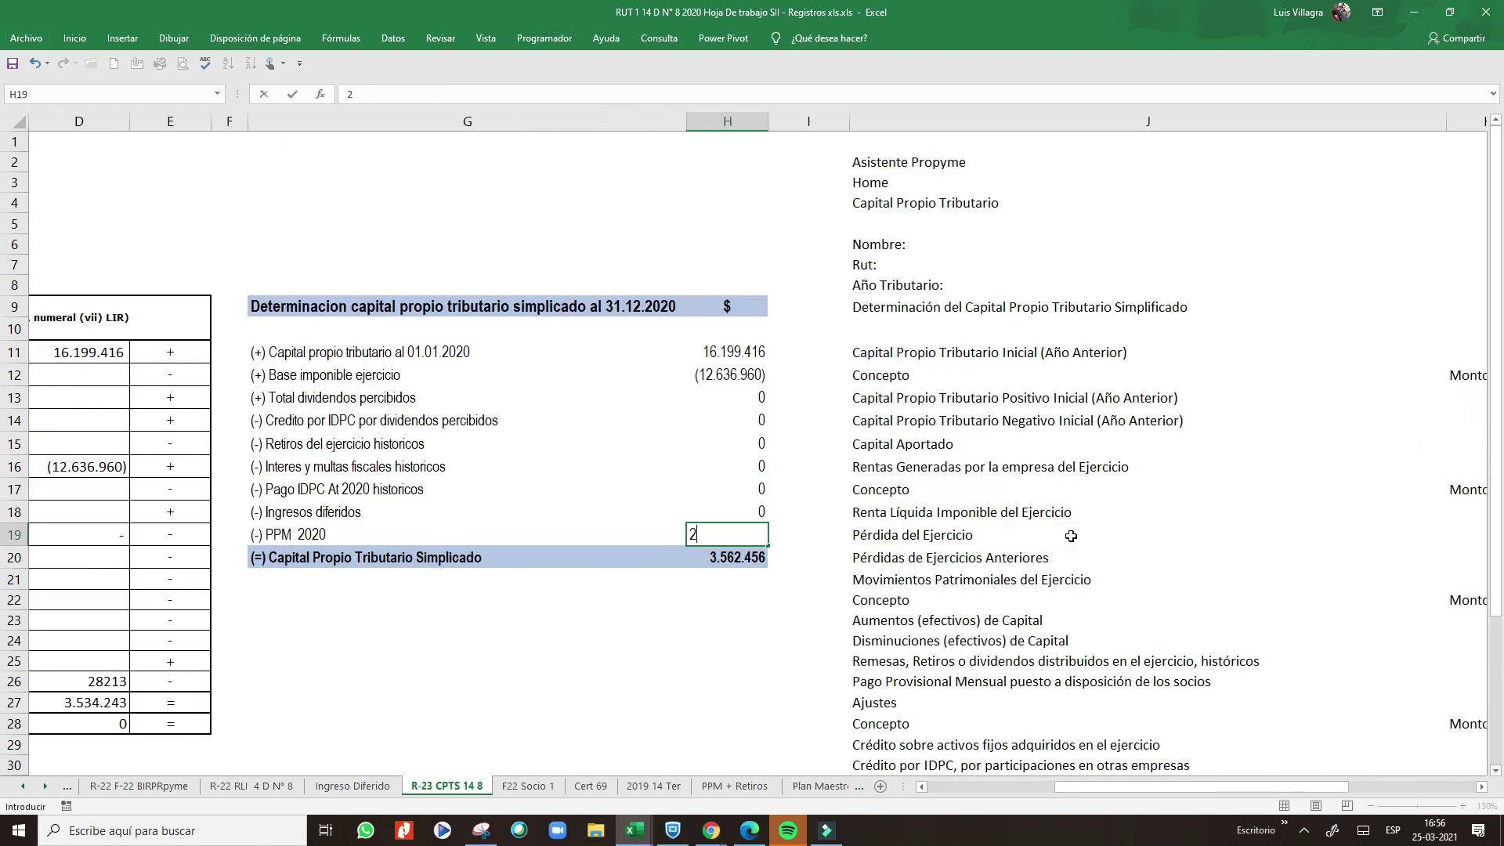
key("Return")
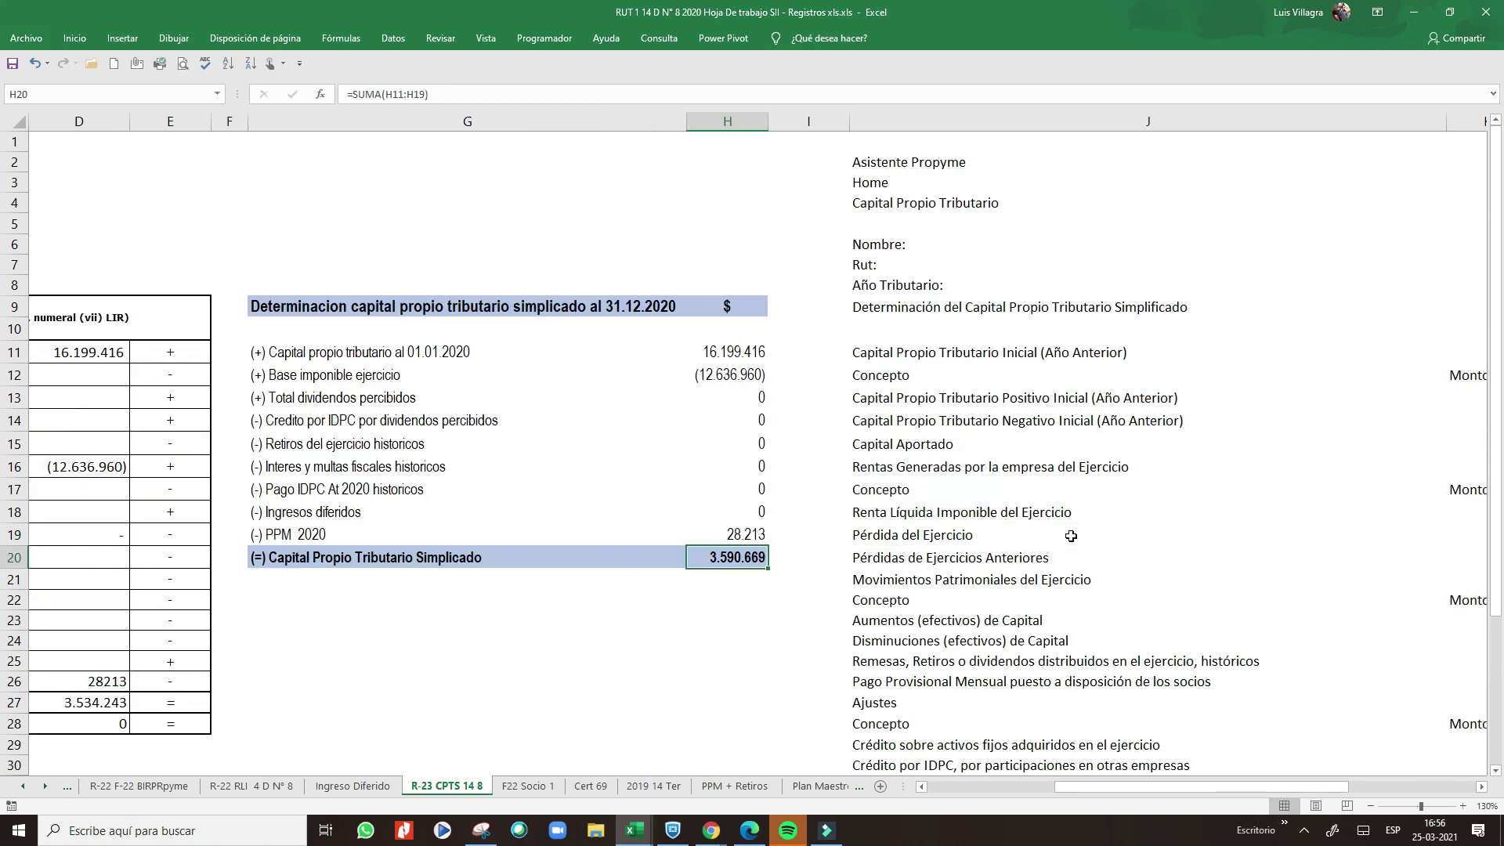
key("F2")
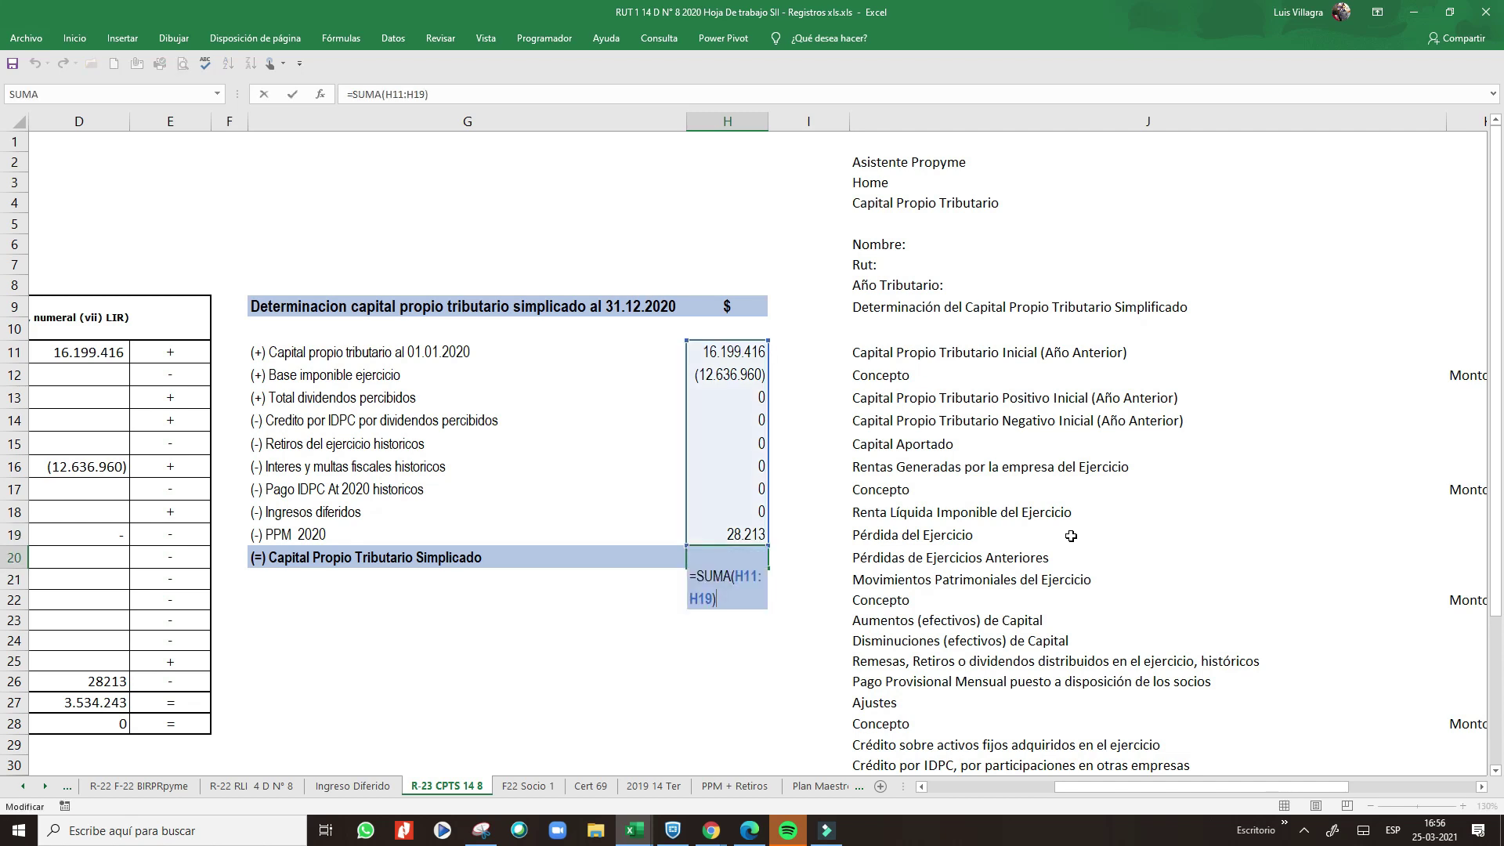
key("Escape")
key("Up")
type("-28213")
key("Return")
key("Left")
key("Left")
key("Left")
- Replace D26's code 1585 value with a formula linked to the PPM amount in H19
key("Down")
key("Down")
key("Down")
key("Down")
key("Down")
key("Down")
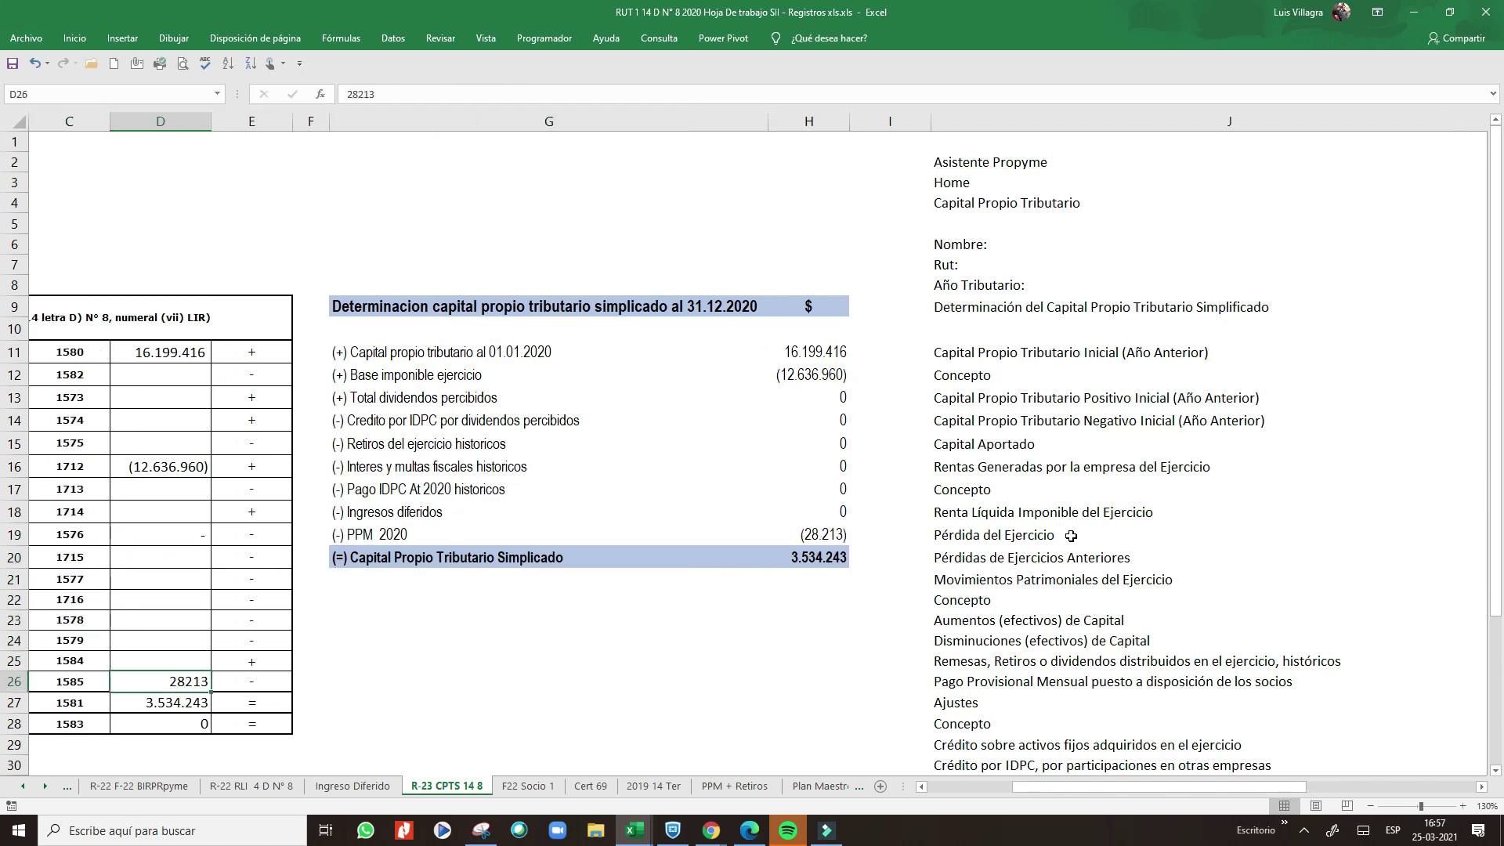
type("-")
key("Up")
key("Up")
key("Up")
key("Up")
key("Up")
key("Up")
key("Right")
key("Right")
key("Right")
key("Right")
key("Up")
key("Return")
key("Left")
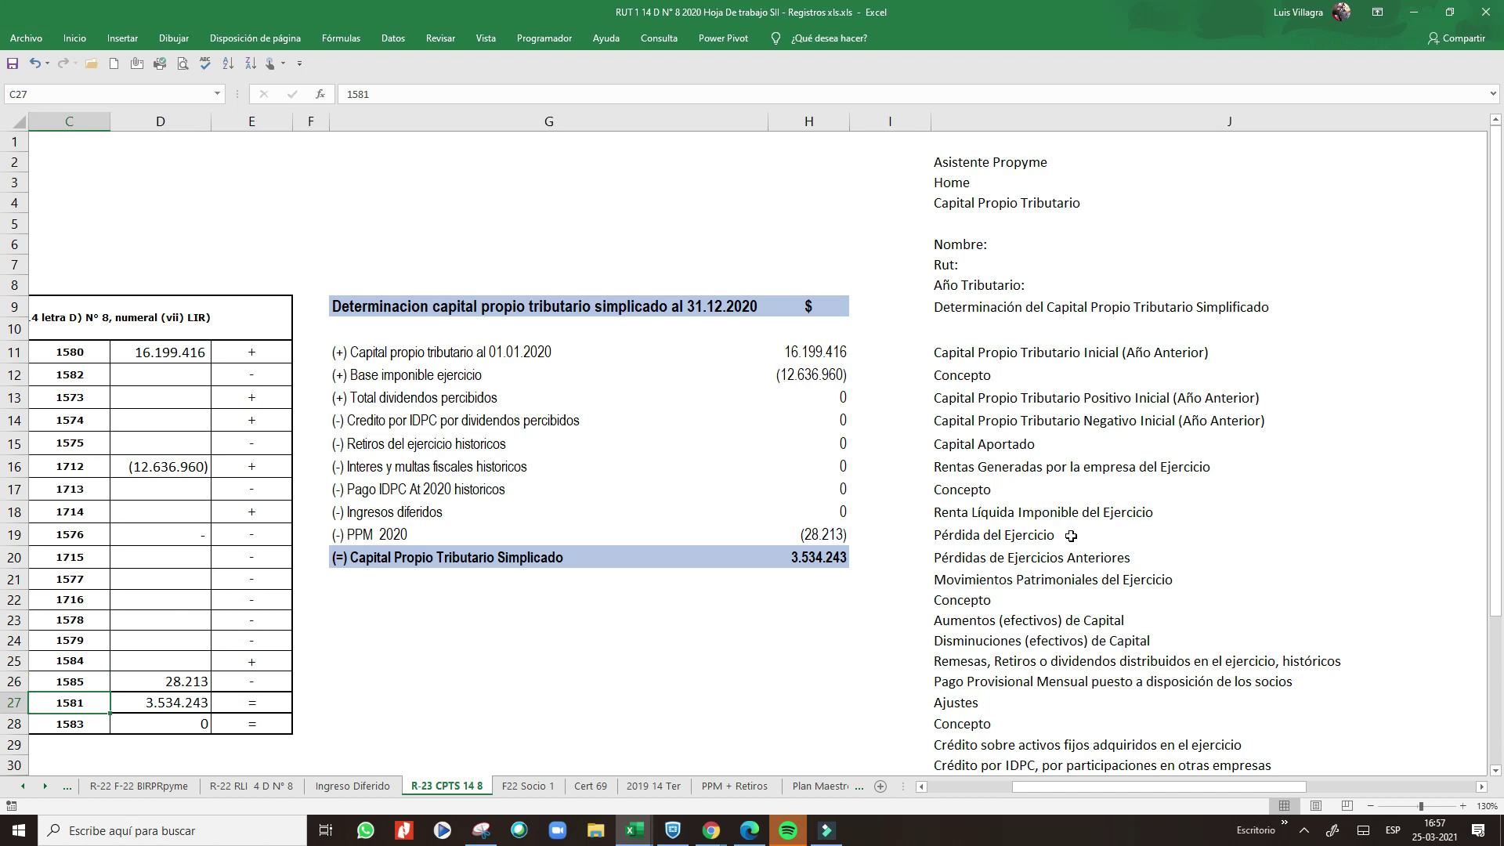
key("Left")
key("Right")
key("Right")
key("Right")
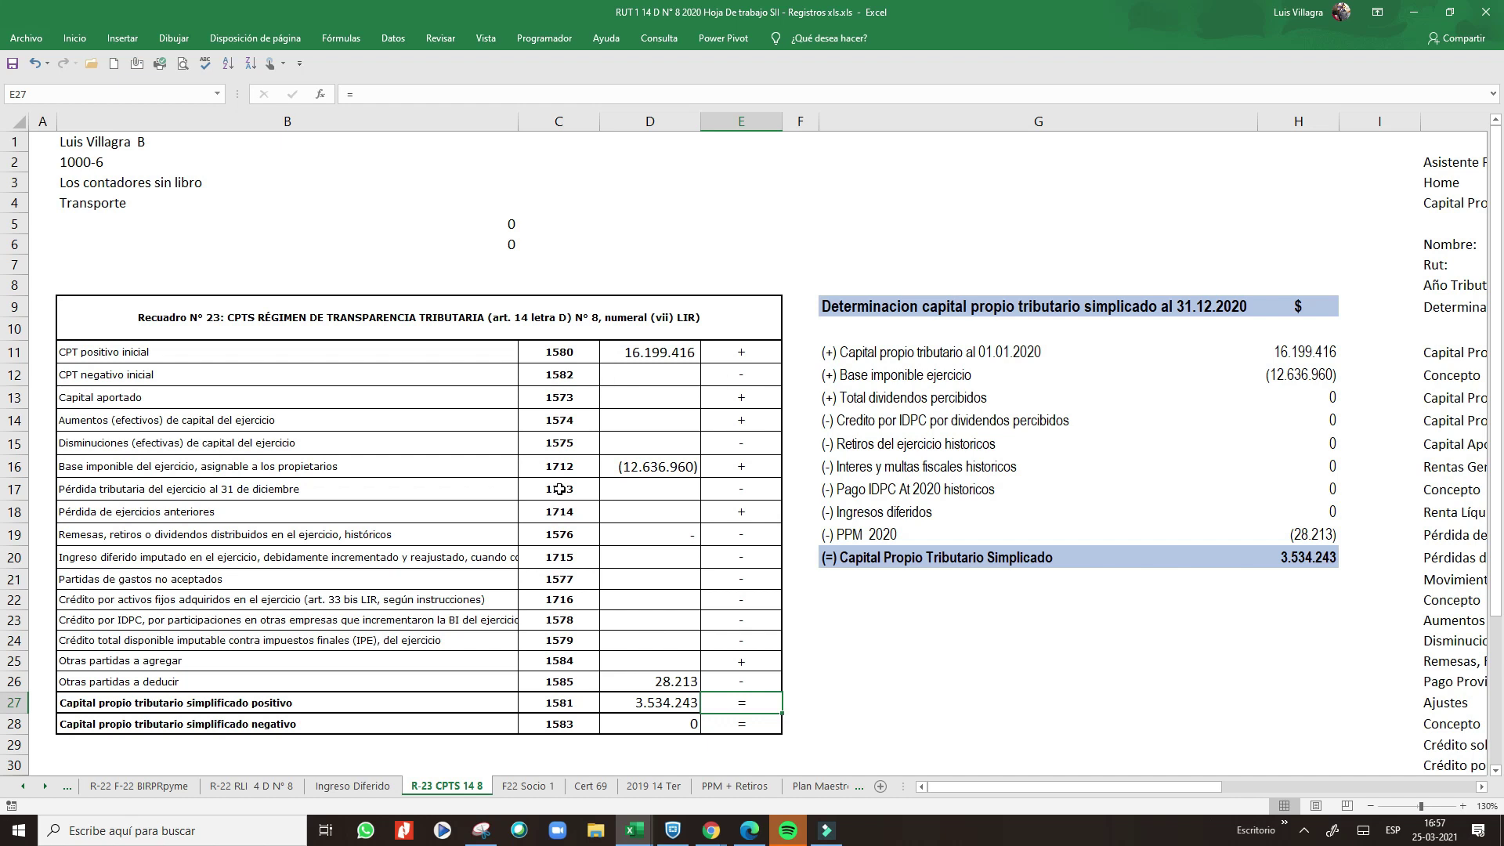
- Compare the Ingreso y egresos and Libro Caja sheets, leaving Libro Caja shown, and save the workbook
left_click(23, 786)
left_click(23, 786)
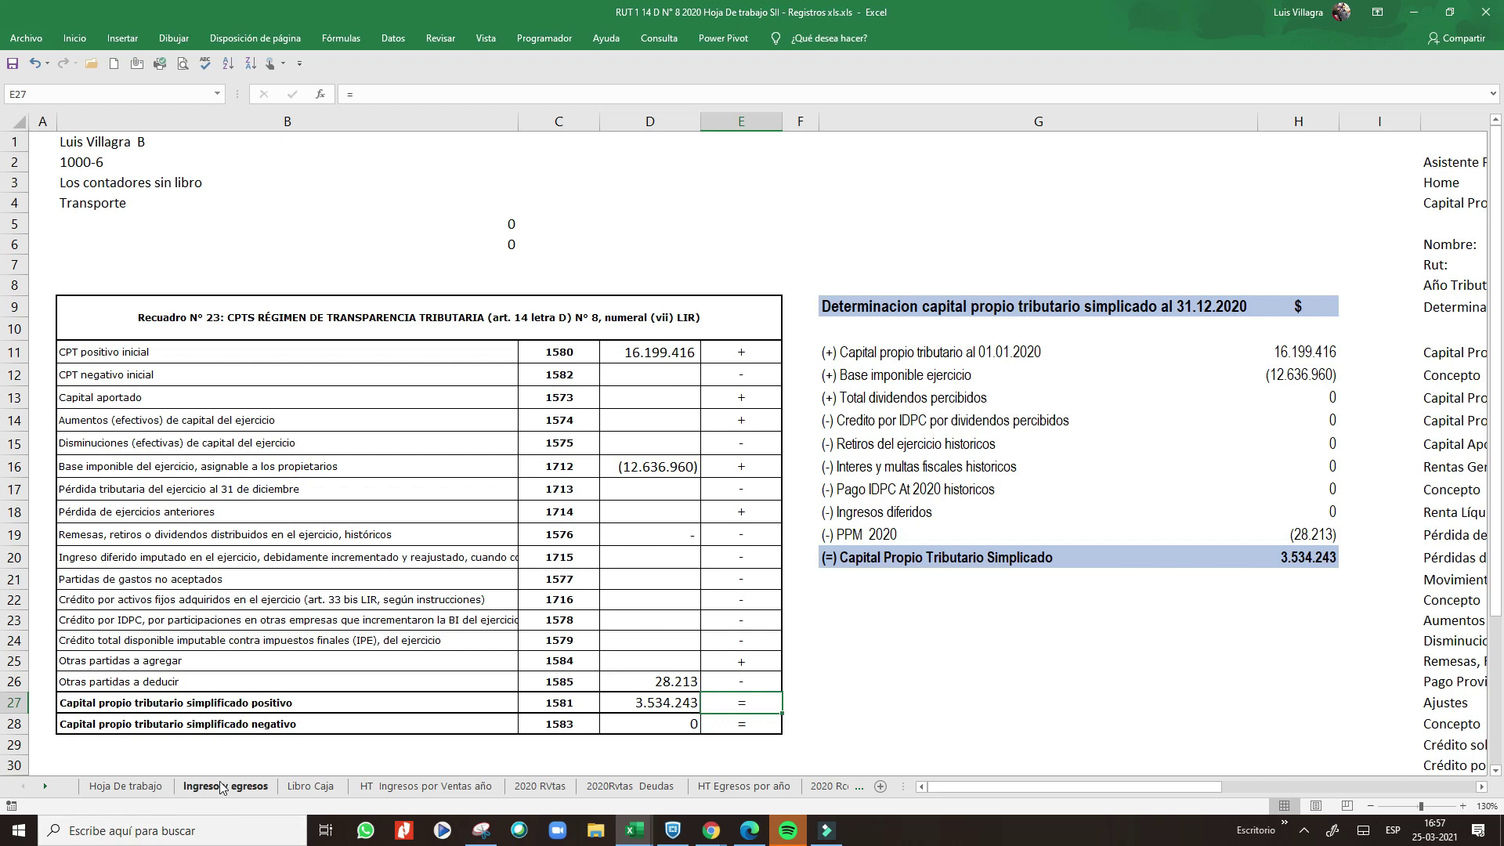
left_click(221, 787)
left_click(301, 786)
left_click(244, 786)
left_click(301, 786)
left_click(235, 787)
left_click(306, 788)
left_click(250, 787)
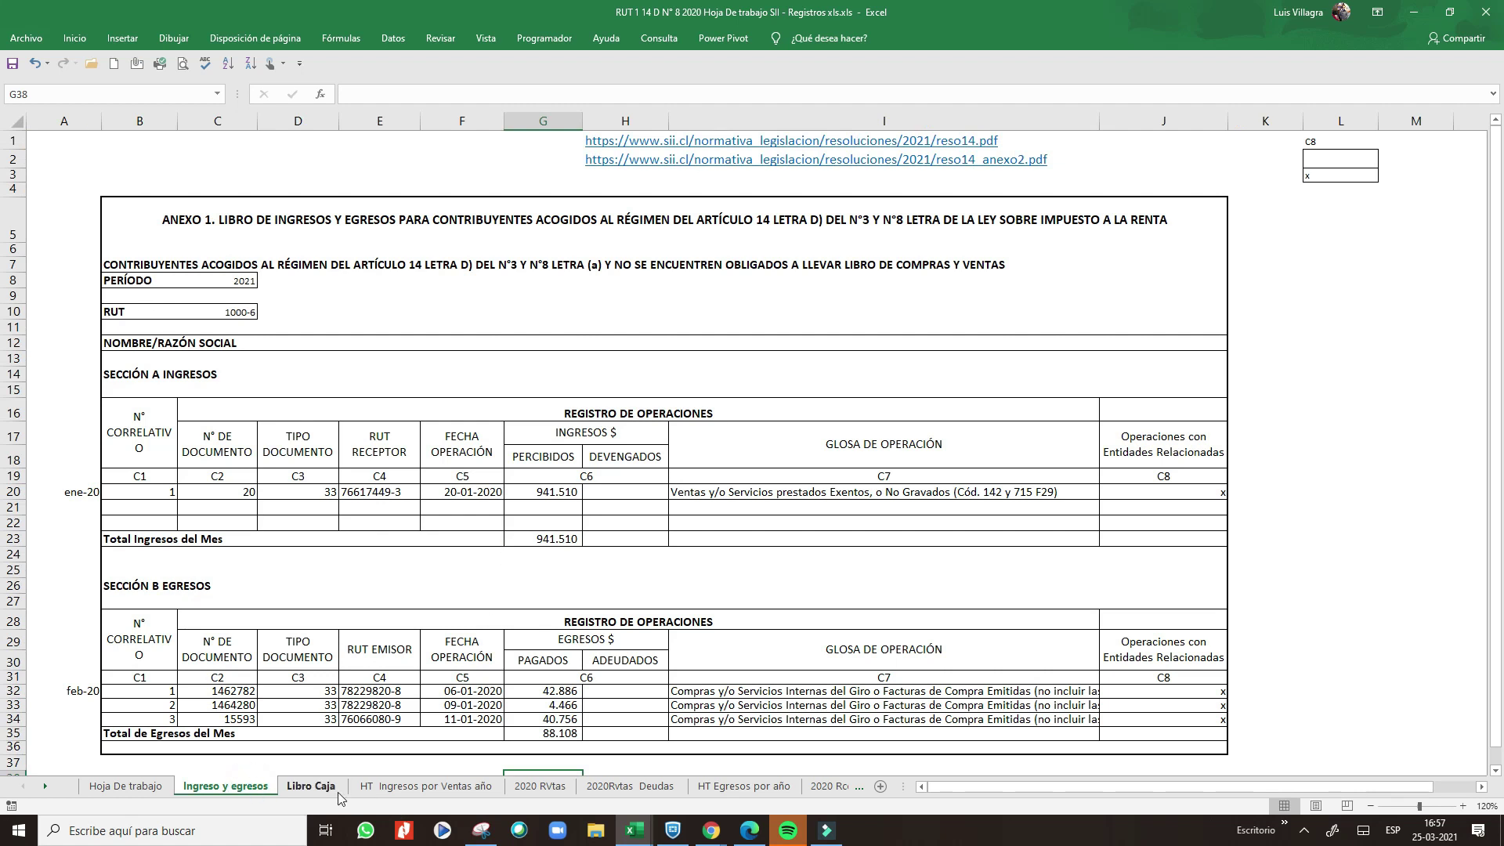
left_click(340, 792)
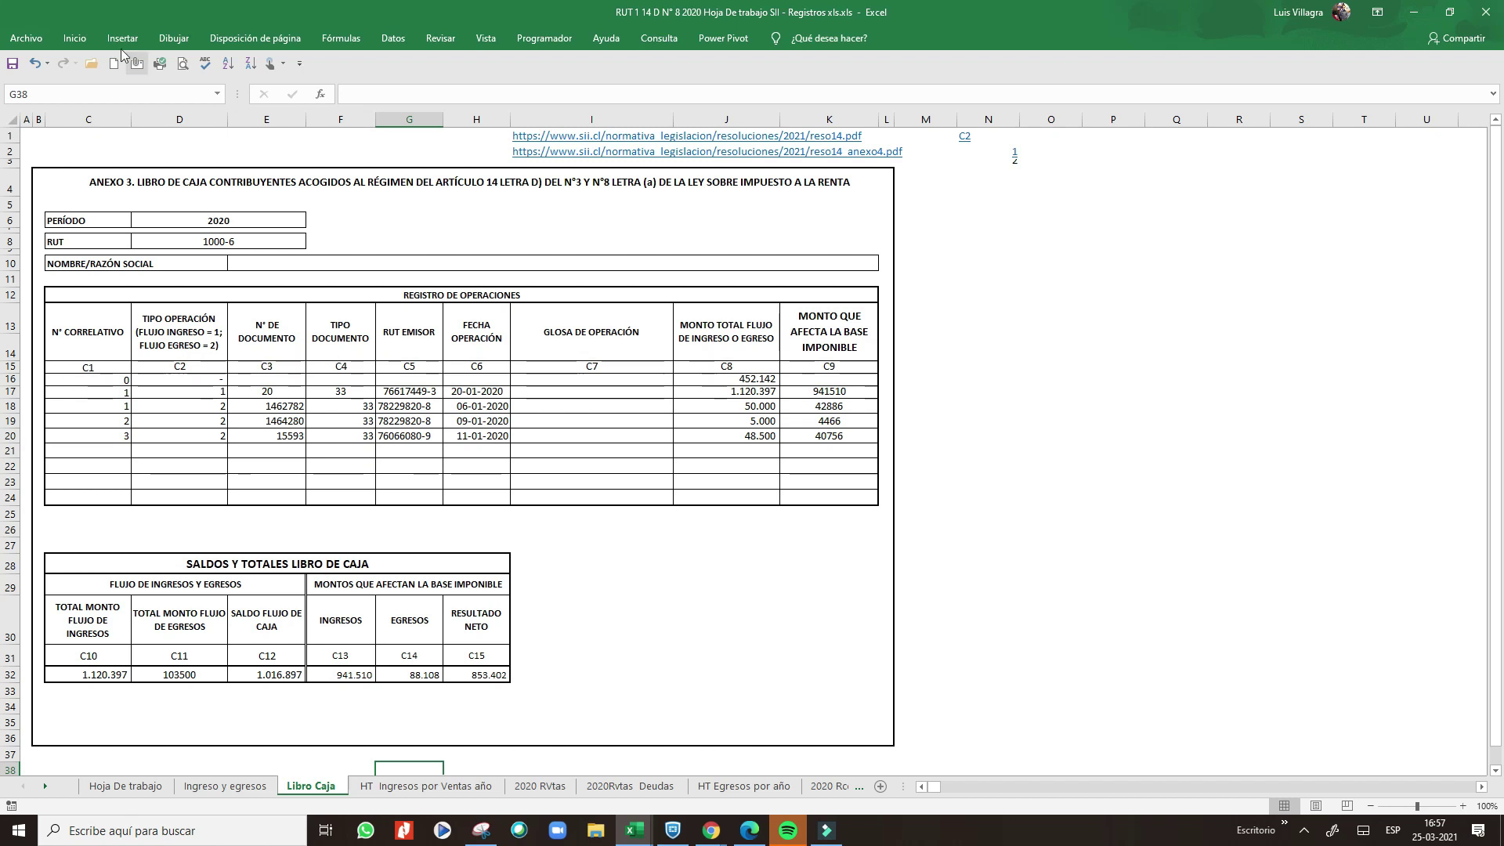
left_click(13, 66)
left_click(709, 832)
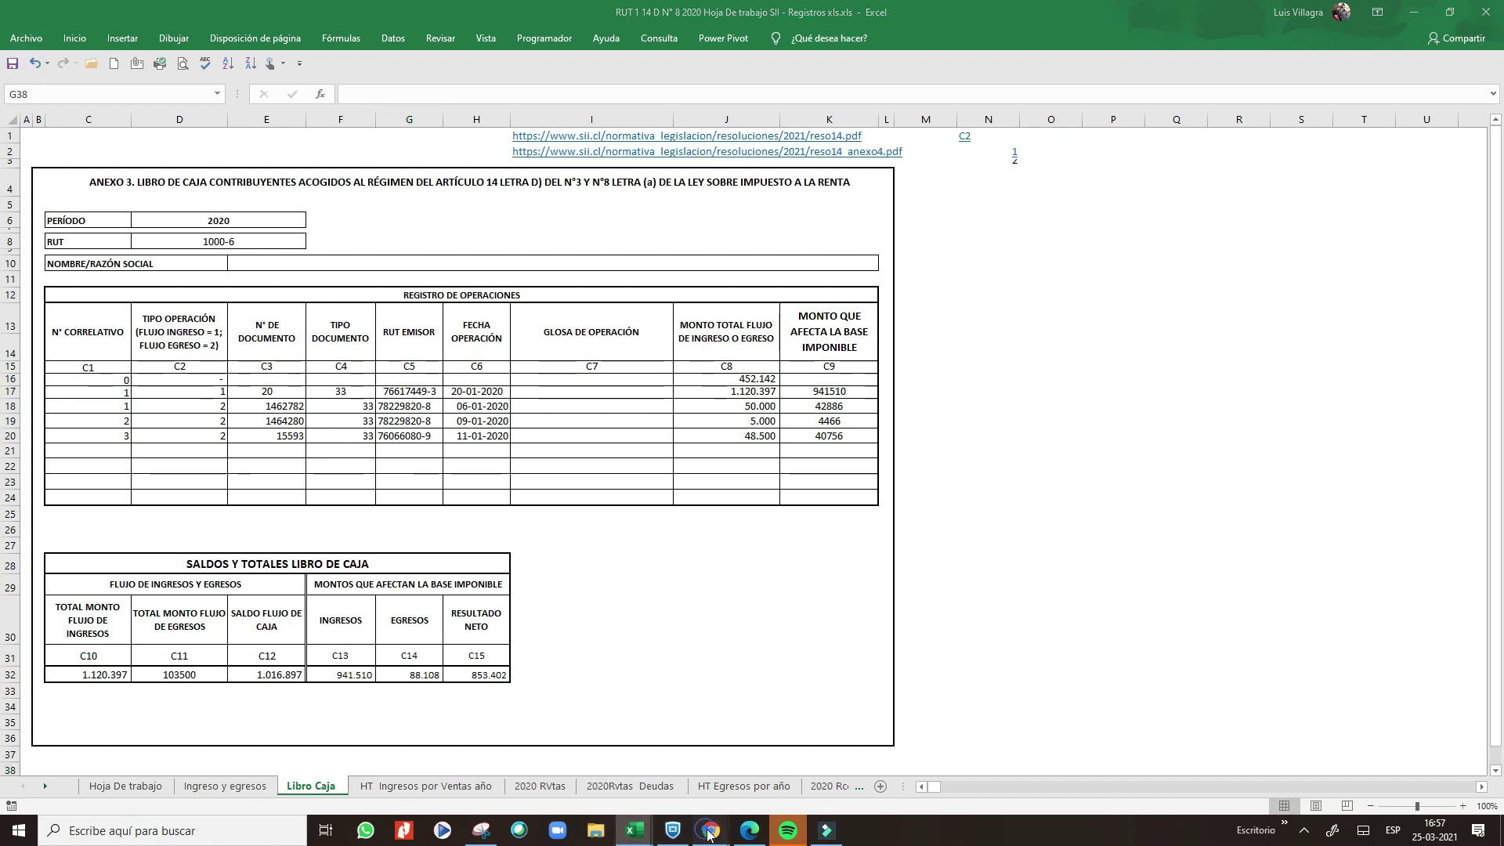
- Continue and confirm-and-send the Propyme declaration in SII, then bring the Excel workbook back
left_click(627, 752)
scroll(963, 422, "down", 10)
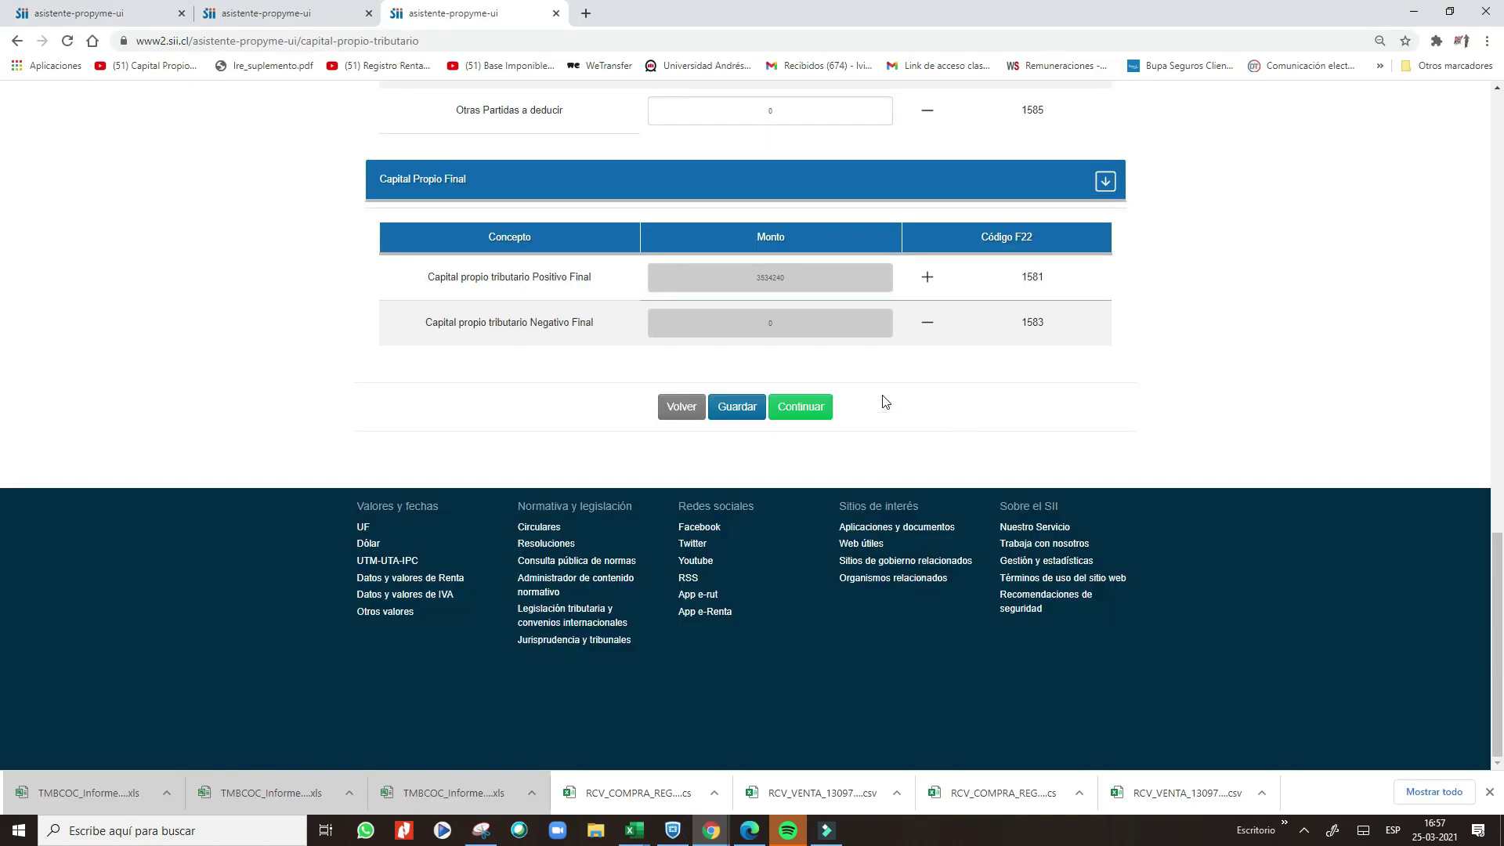
left_click(798, 405)
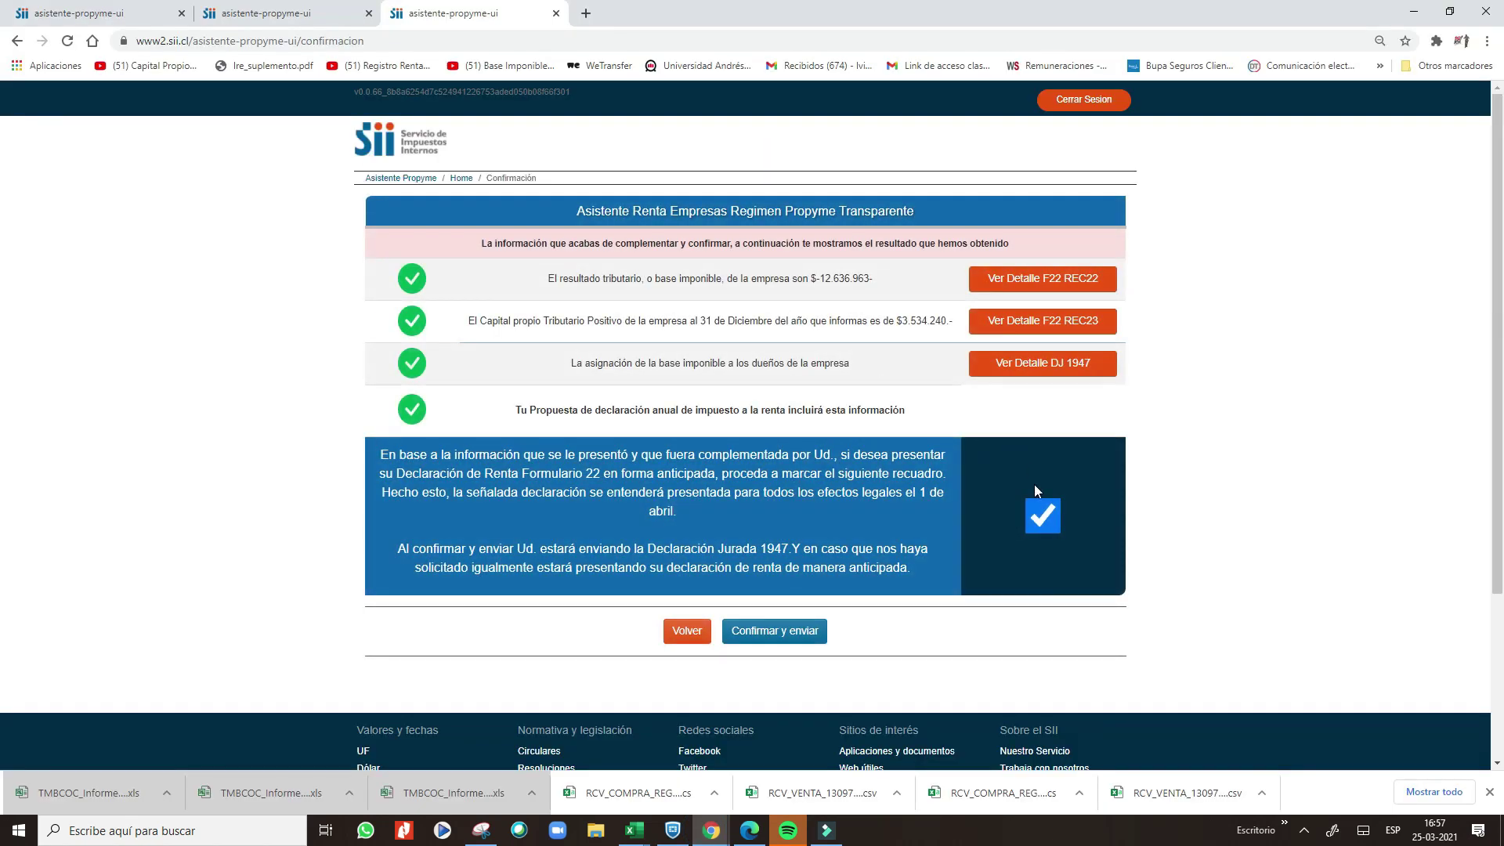
left_click(769, 635)
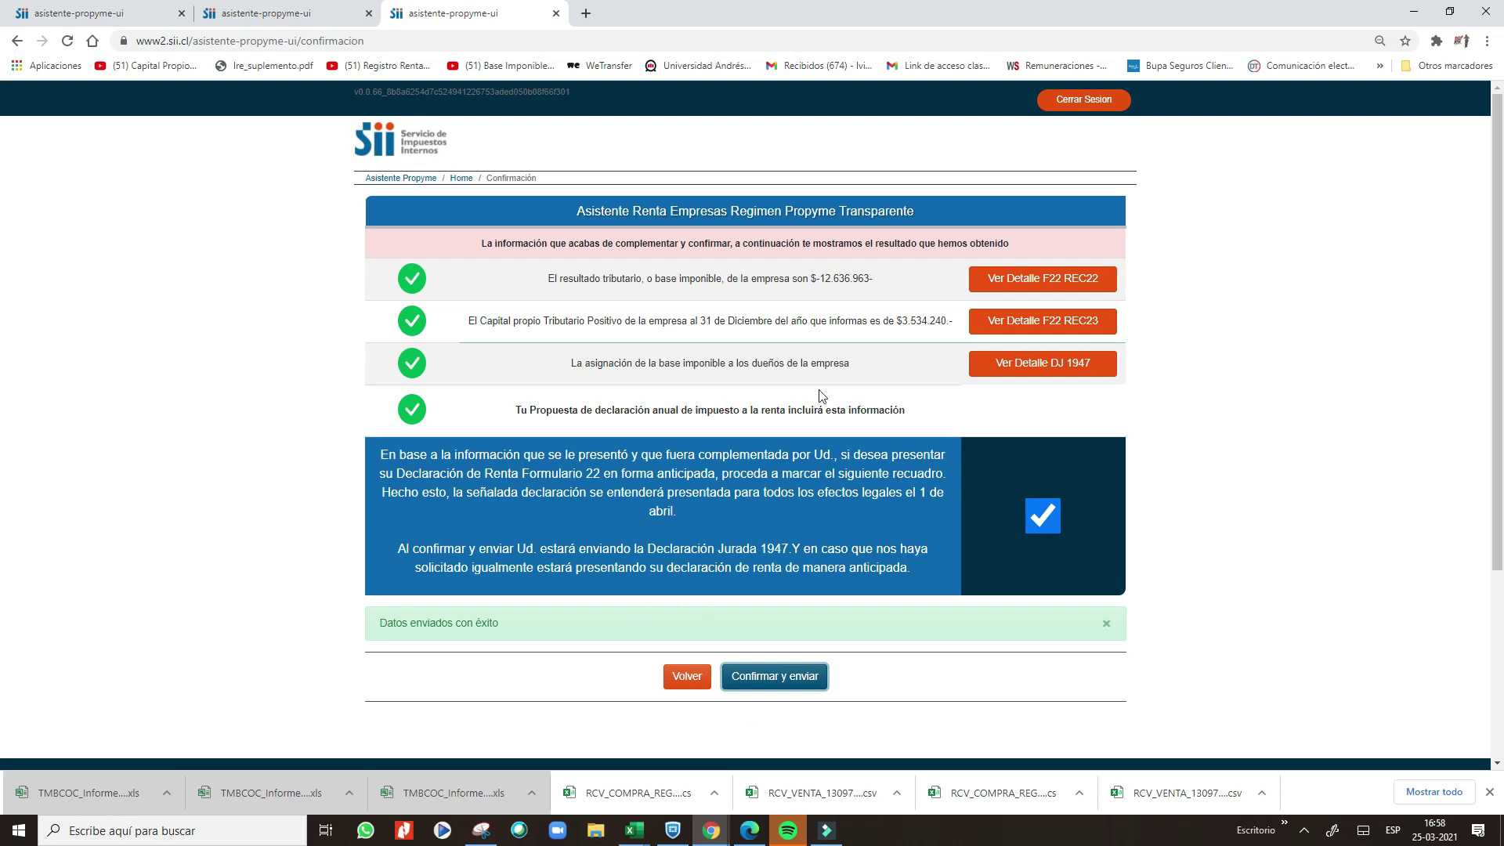
left_click(635, 831)
left_click(696, 187)
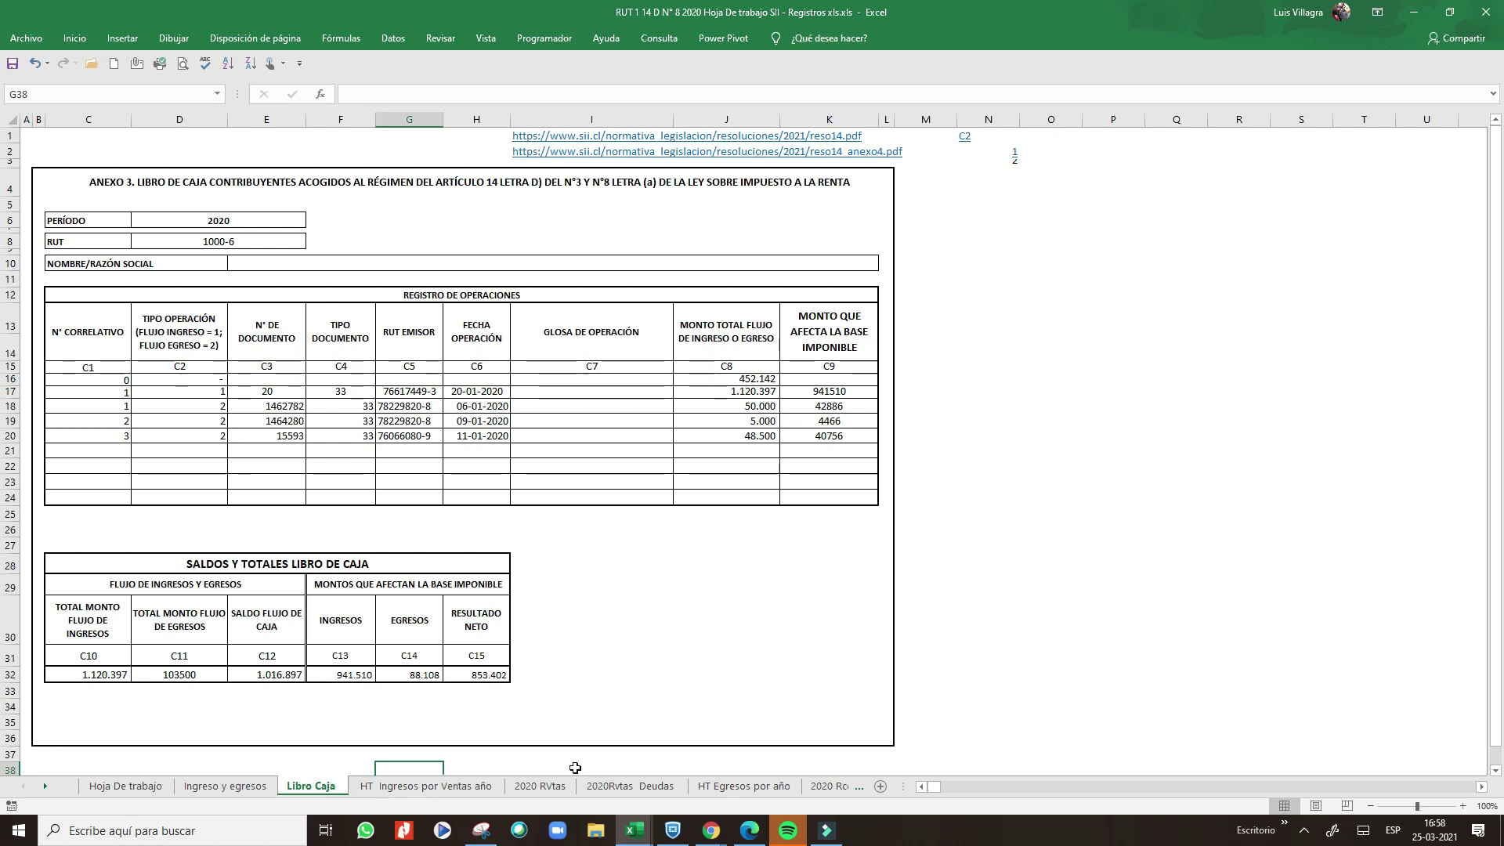
- Open the 2020 Rcompras sheet, then return to the Propyme confirmation window in Chrome
left_click(540, 787)
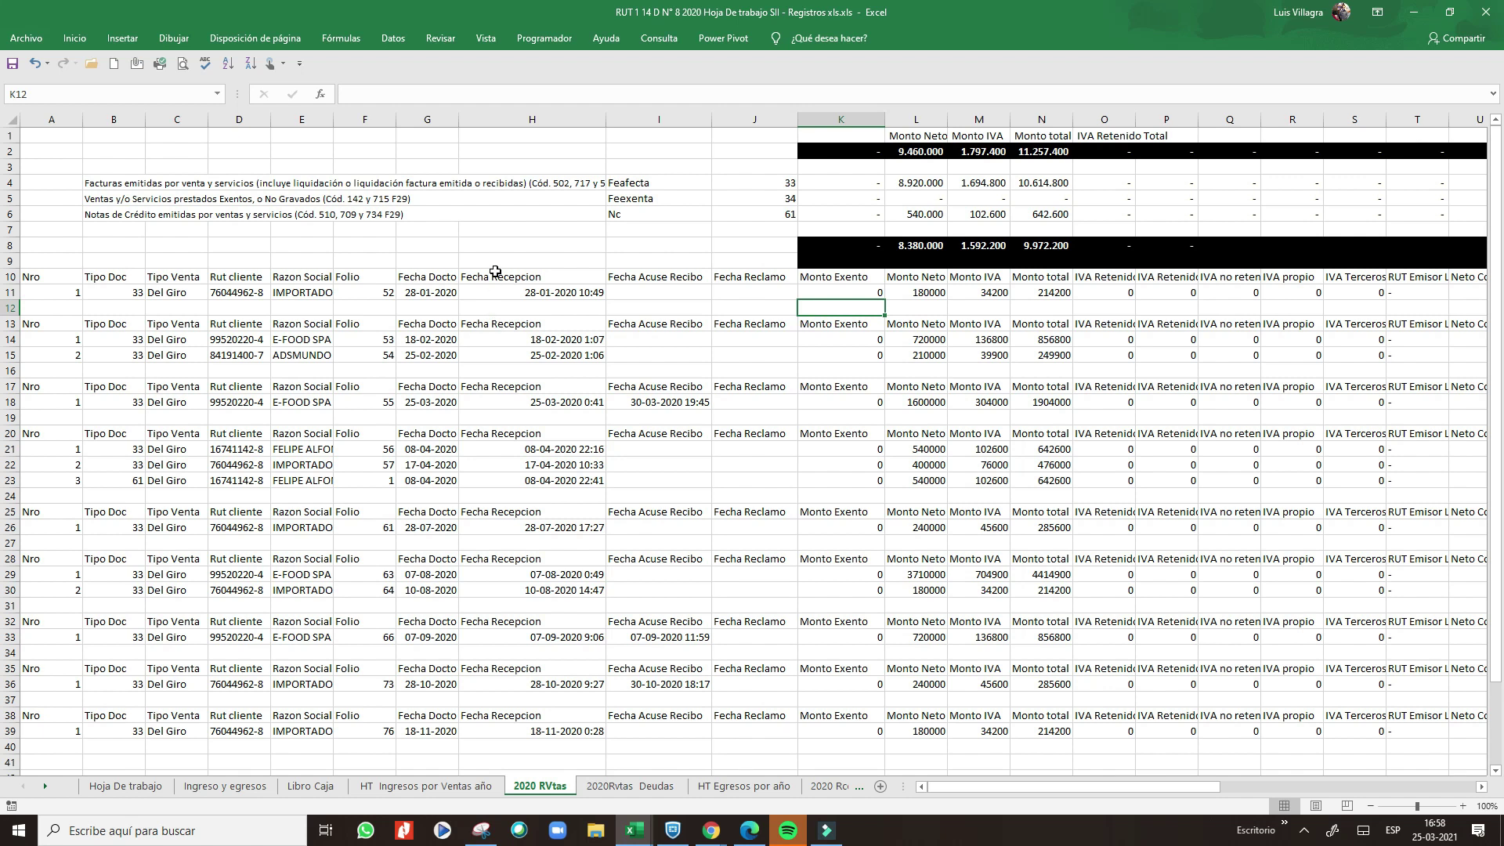
left_click(631, 786)
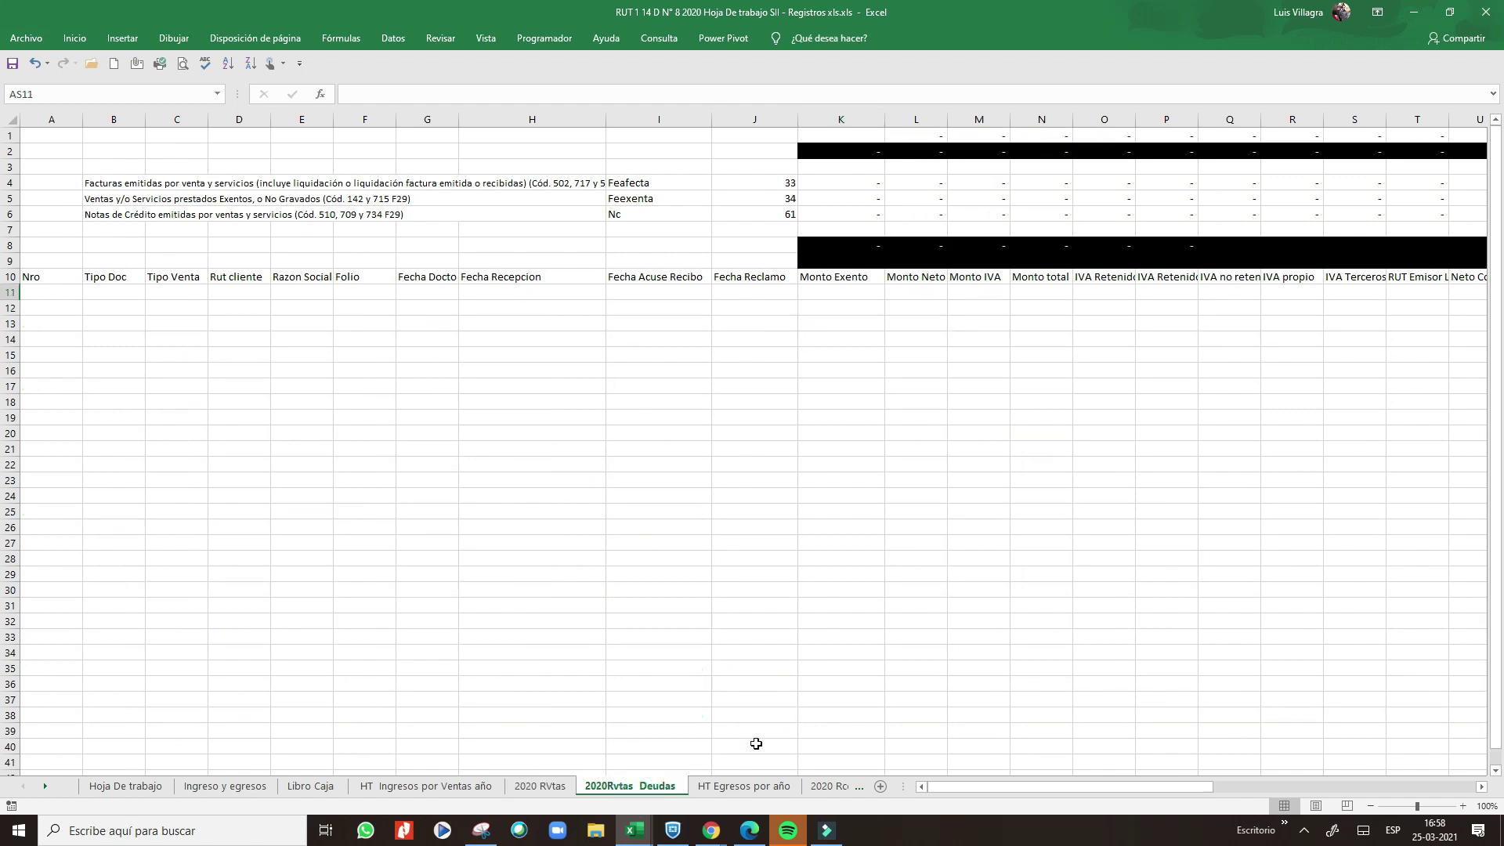
left_click(744, 786)
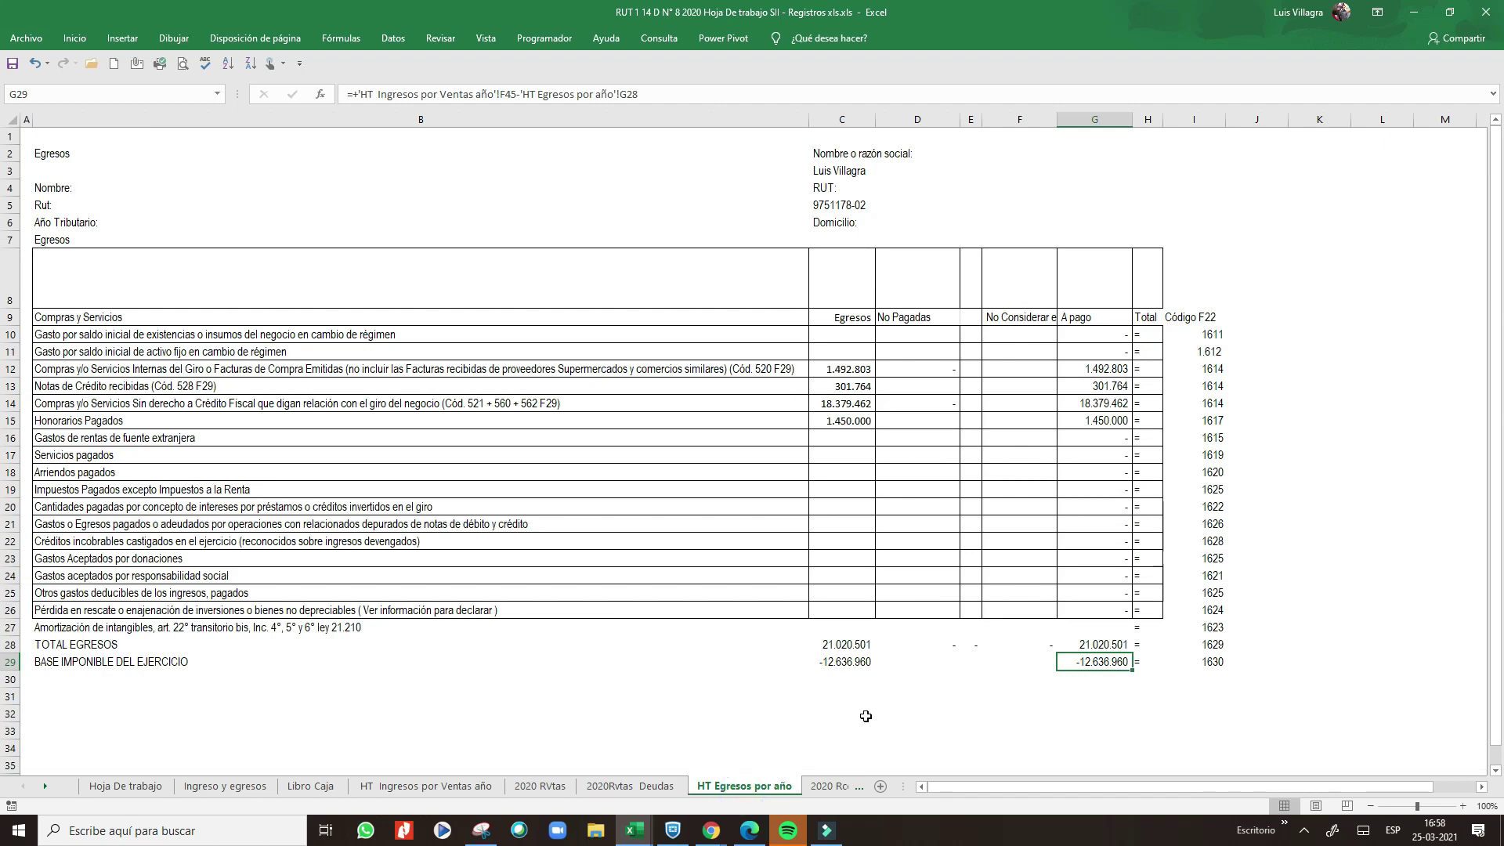
left_click(815, 787)
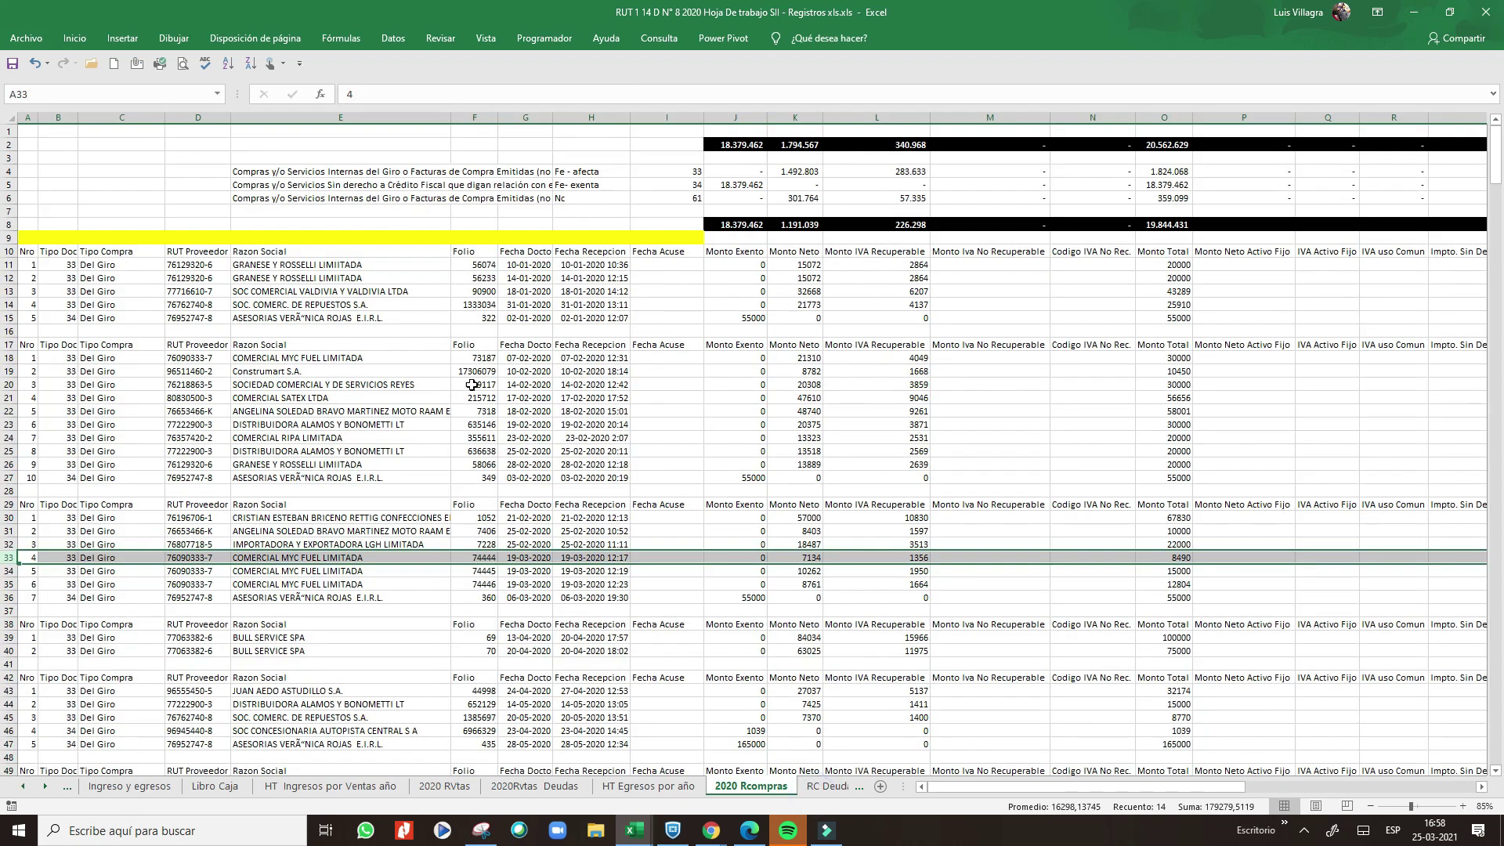
left_click(710, 831)
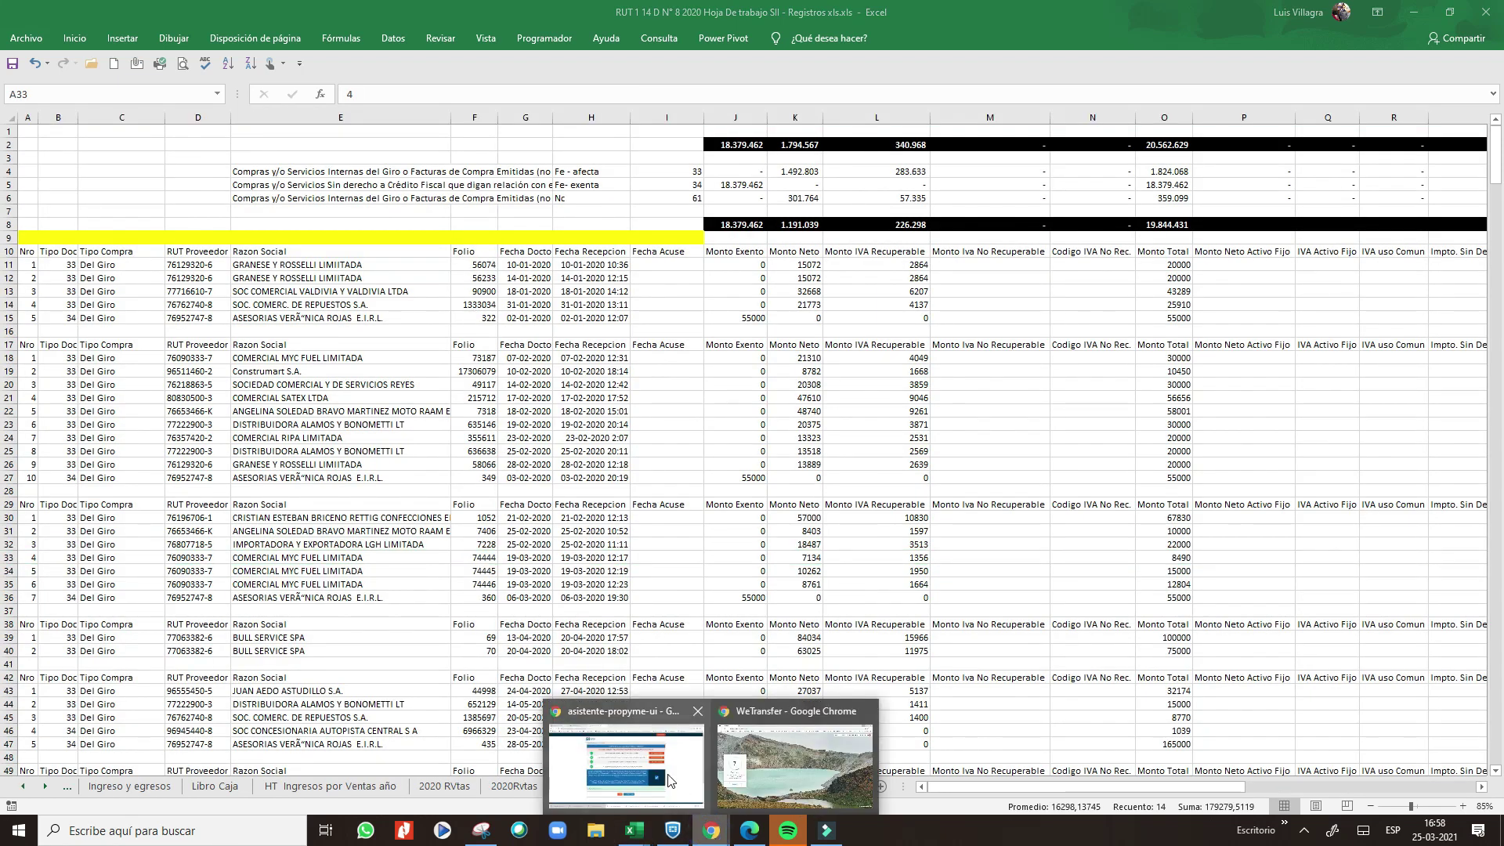
left_click(670, 781)
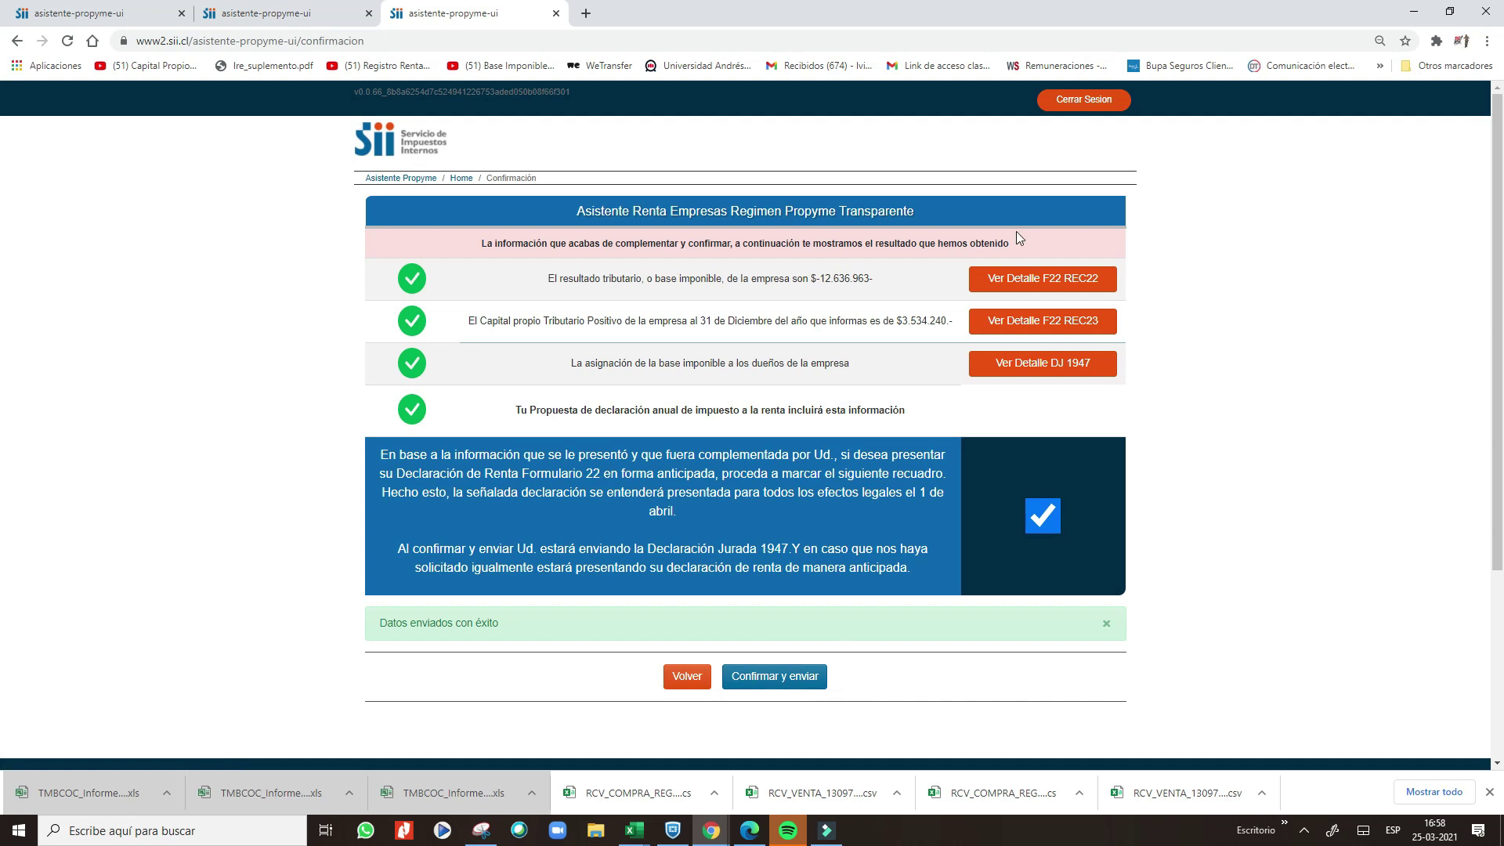
- Log out of SII and sign back into Mi SII with the taxpayer's RUT and Clave Tributaria
left_click(1096, 104)
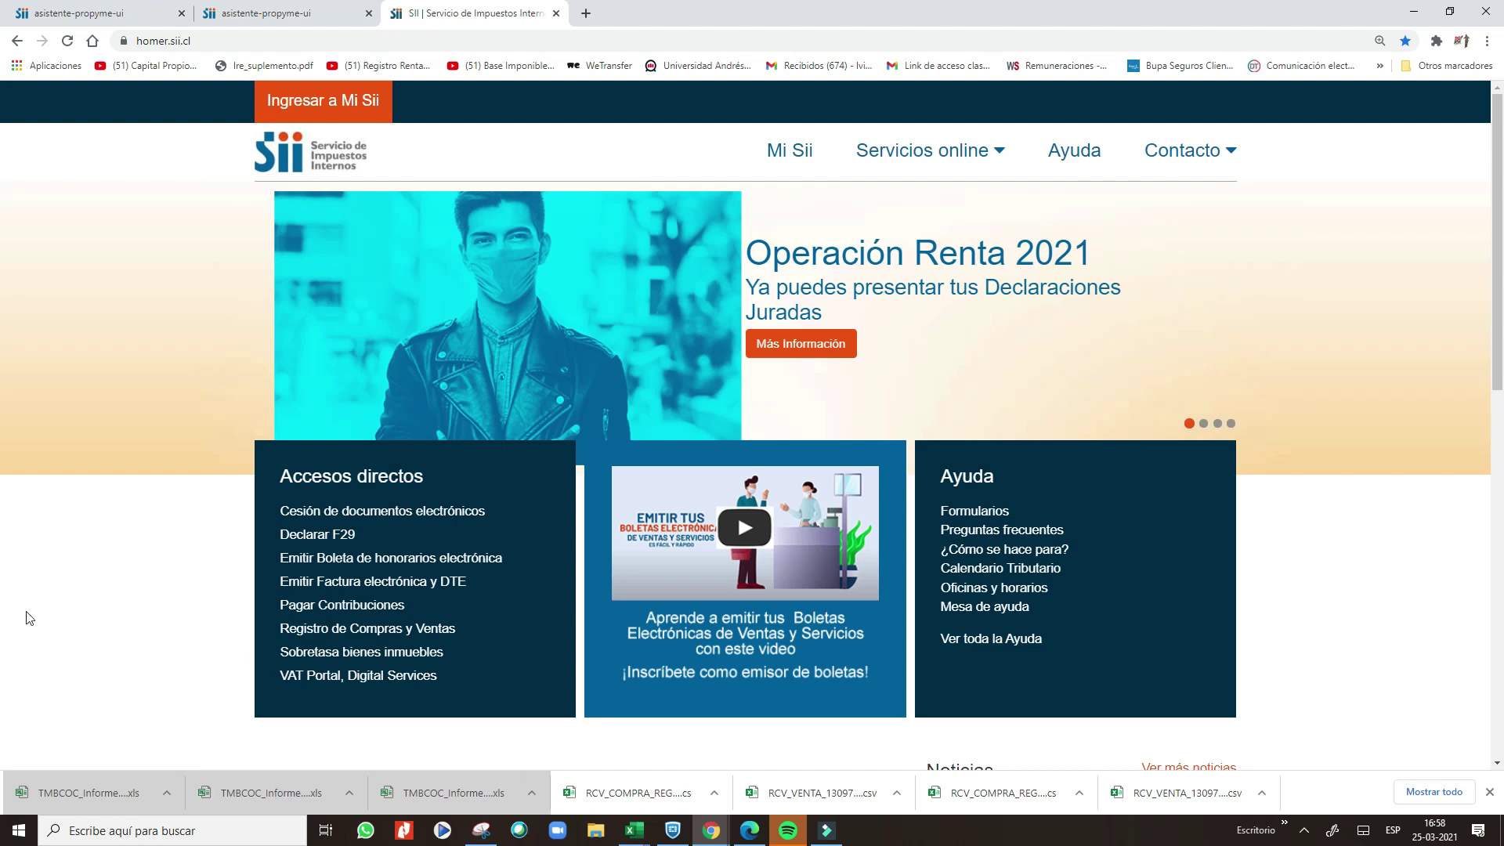
right_click(201, 224)
left_click(336, 94)
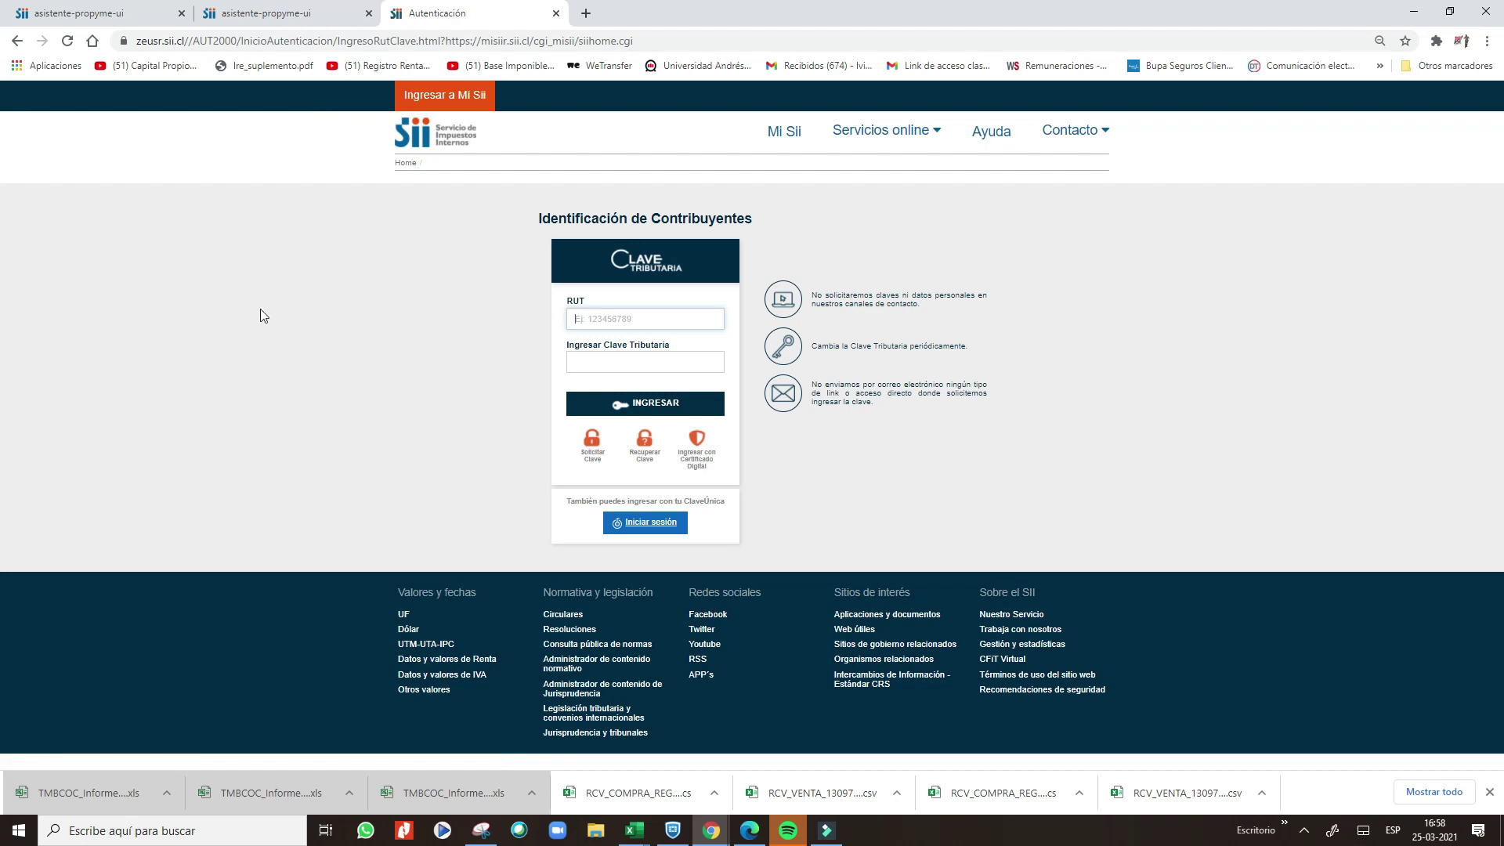
left_click(591, 325)
type("1")
type("2")
key("Tab")
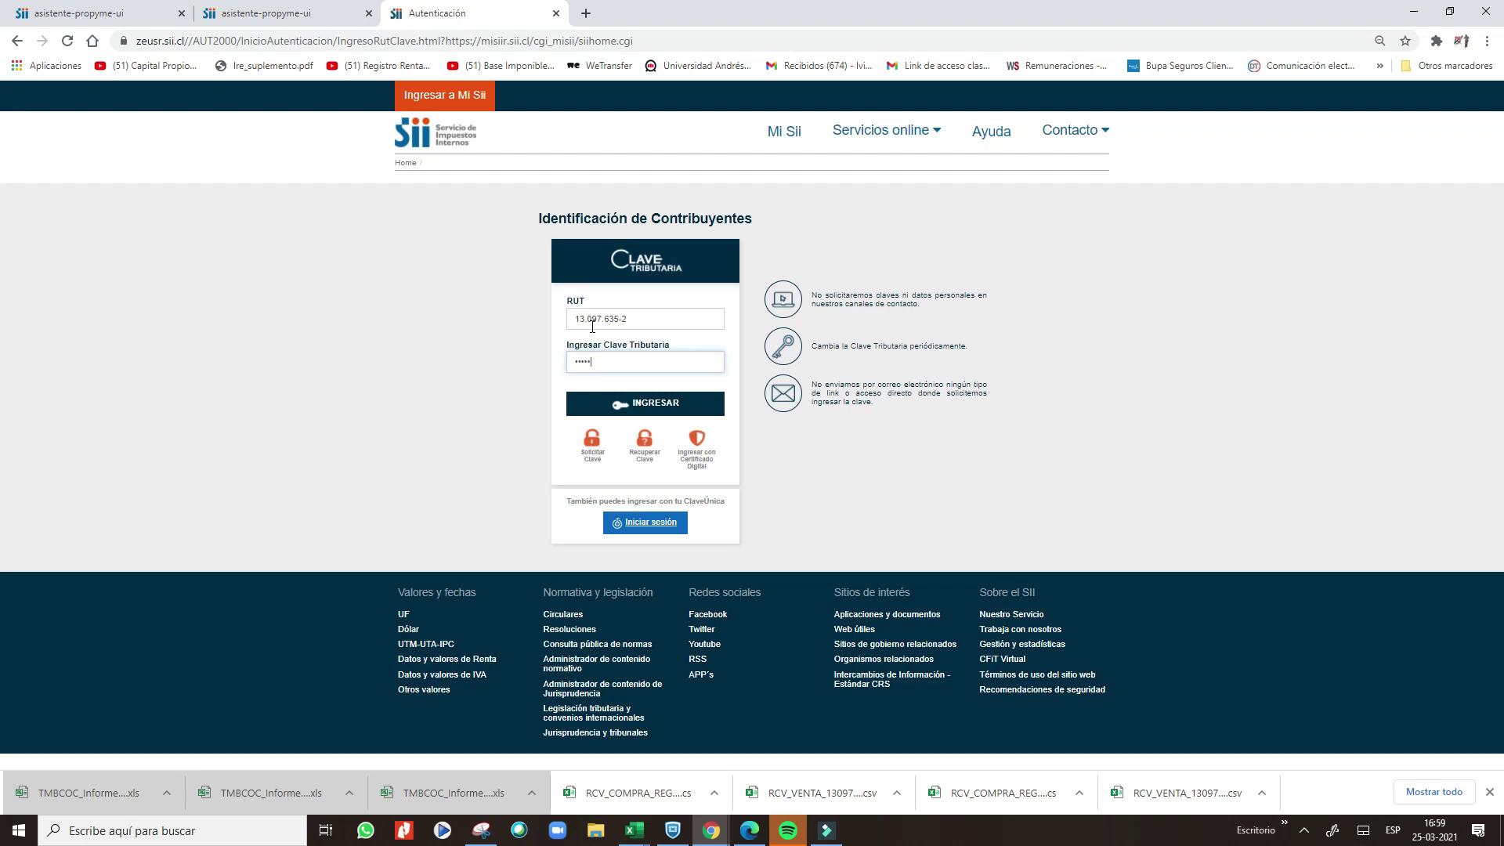
left_click(641, 398)
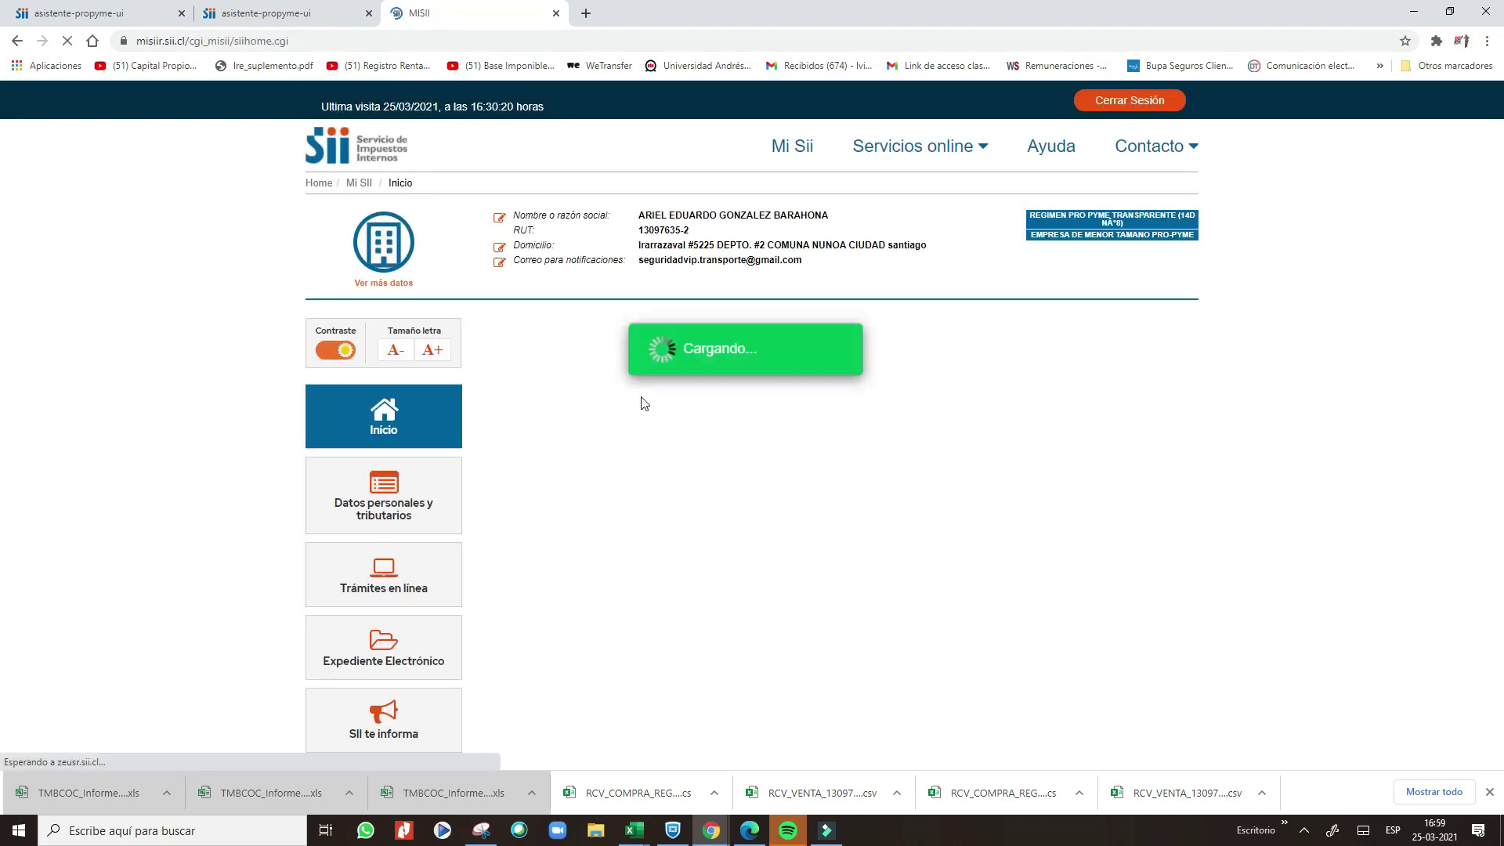
- Go to the Registro de compras y ventas service from Servicios online
left_click(943, 312)
left_click(913, 147)
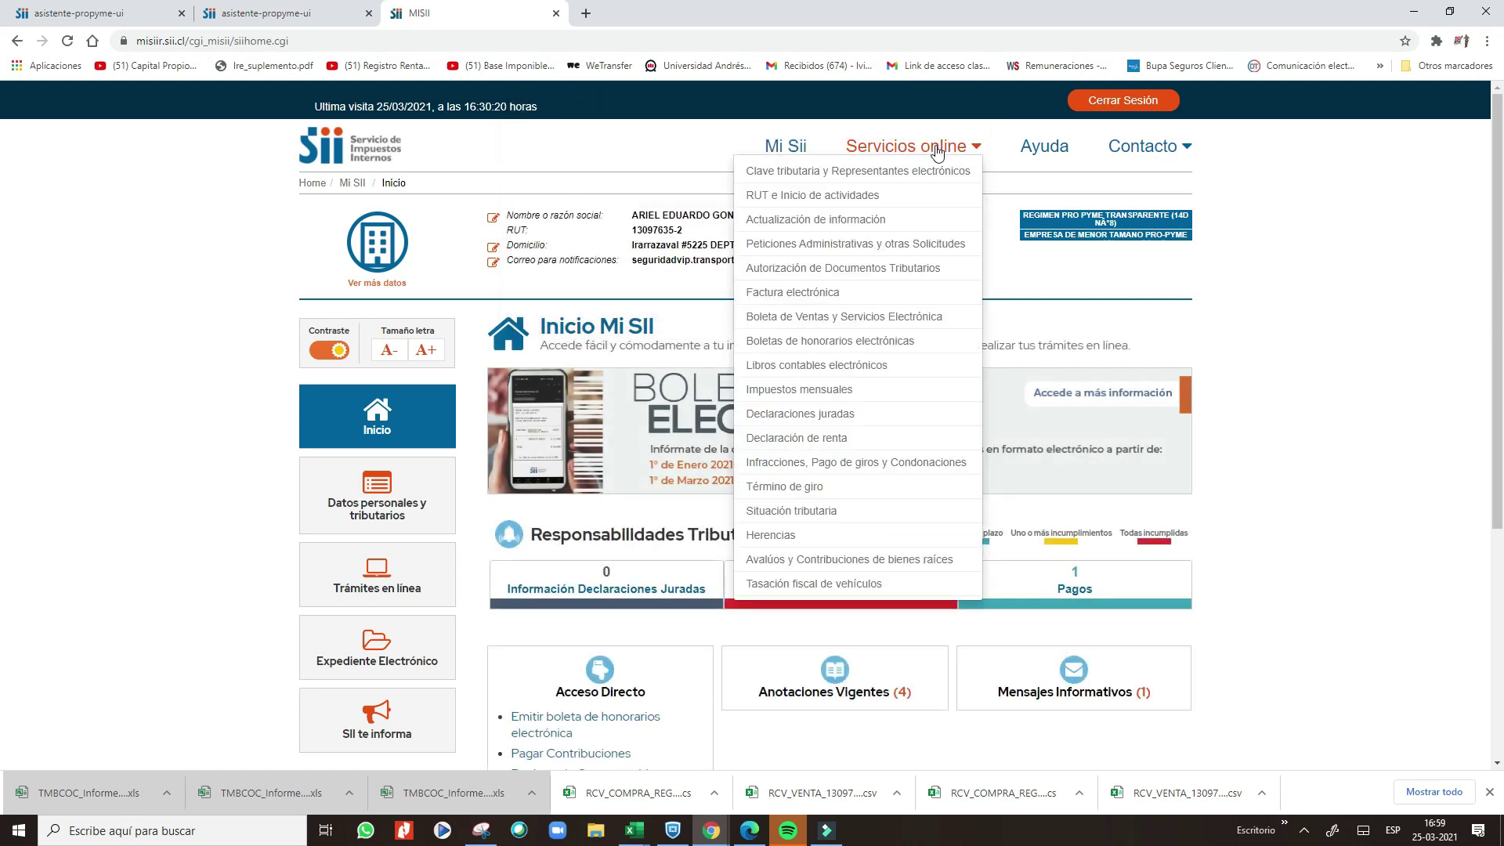
left_click(837, 391)
left_click(660, 430)
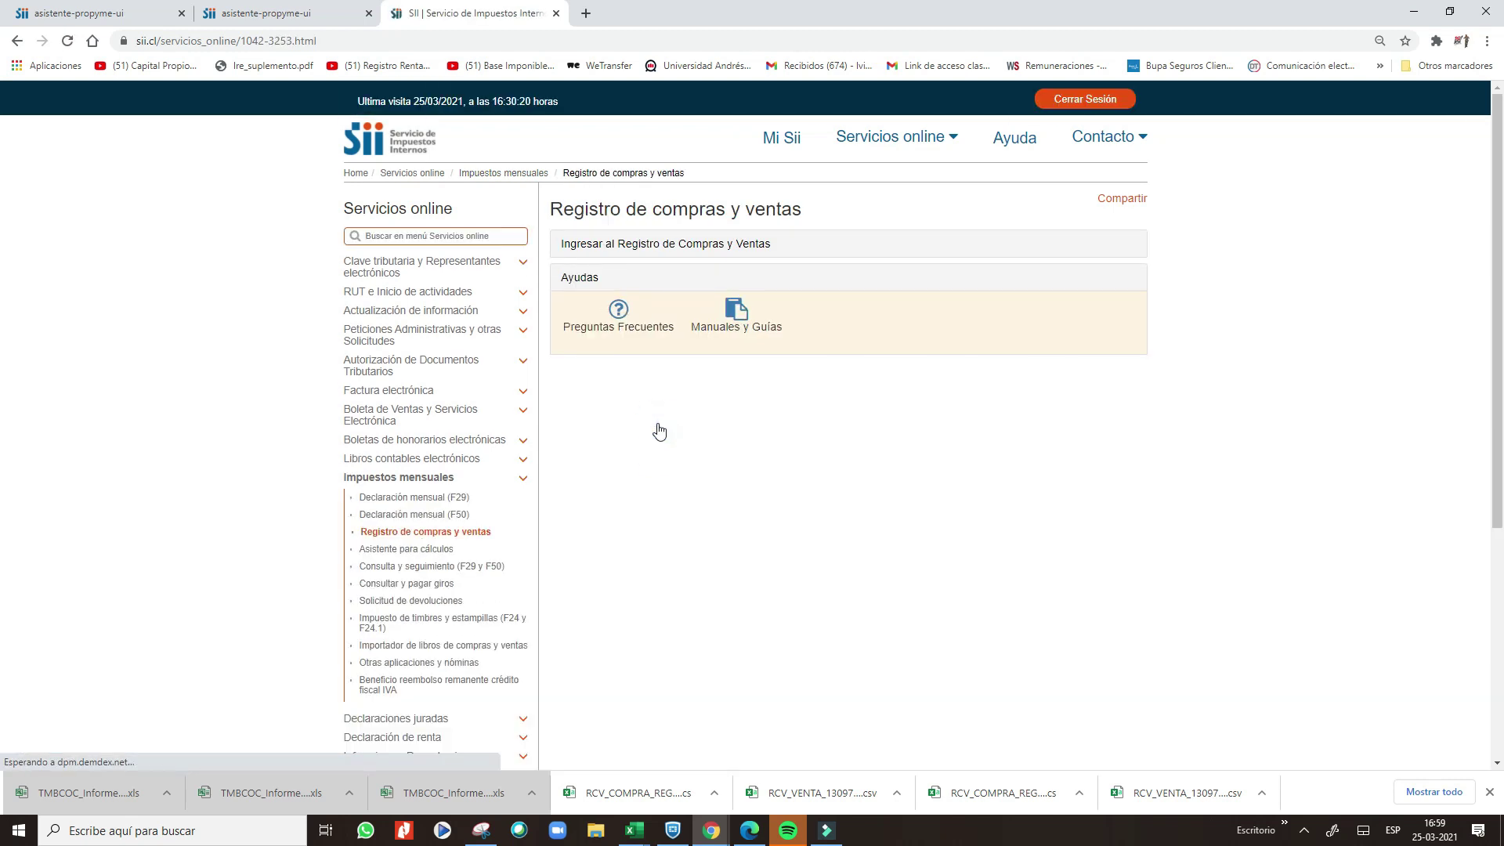
left_click(664, 250)
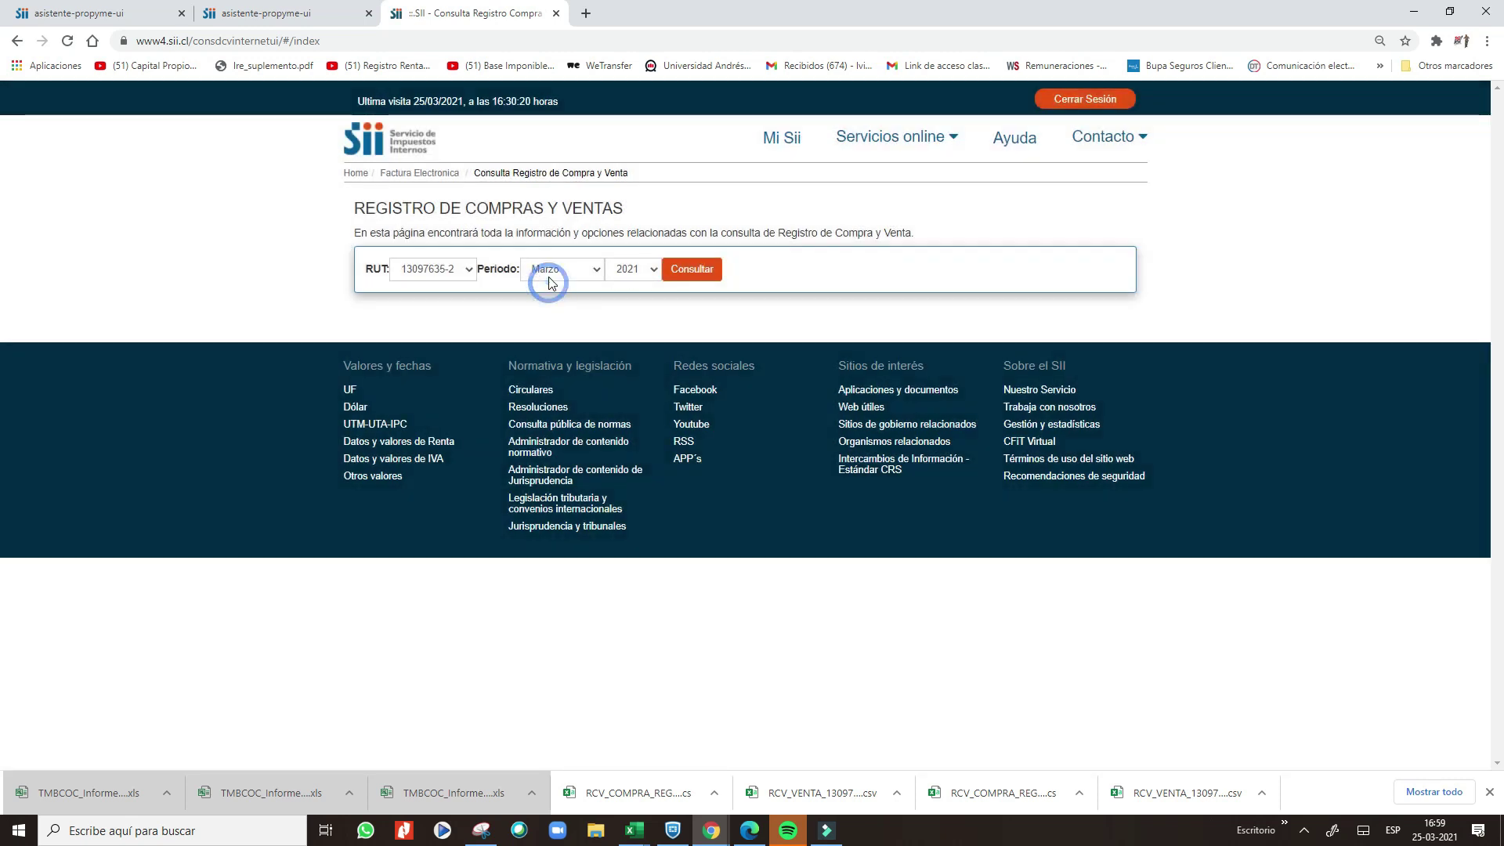
- Consult the Noviembre 2020 register and show the purchase (COMPRA) summary
left_click(541, 275)
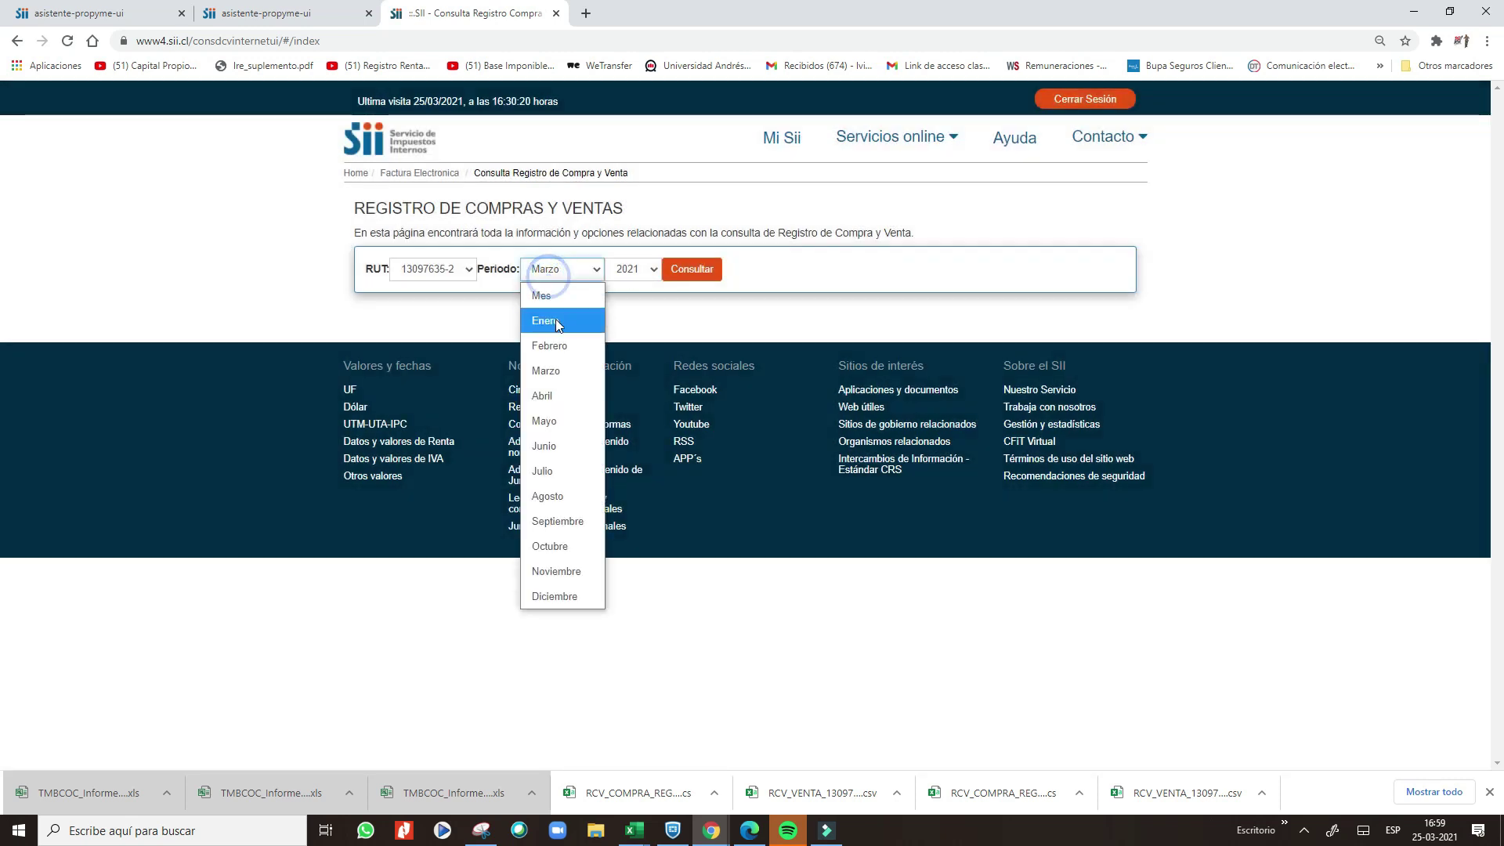
left_click(561, 572)
left_click(633, 268)
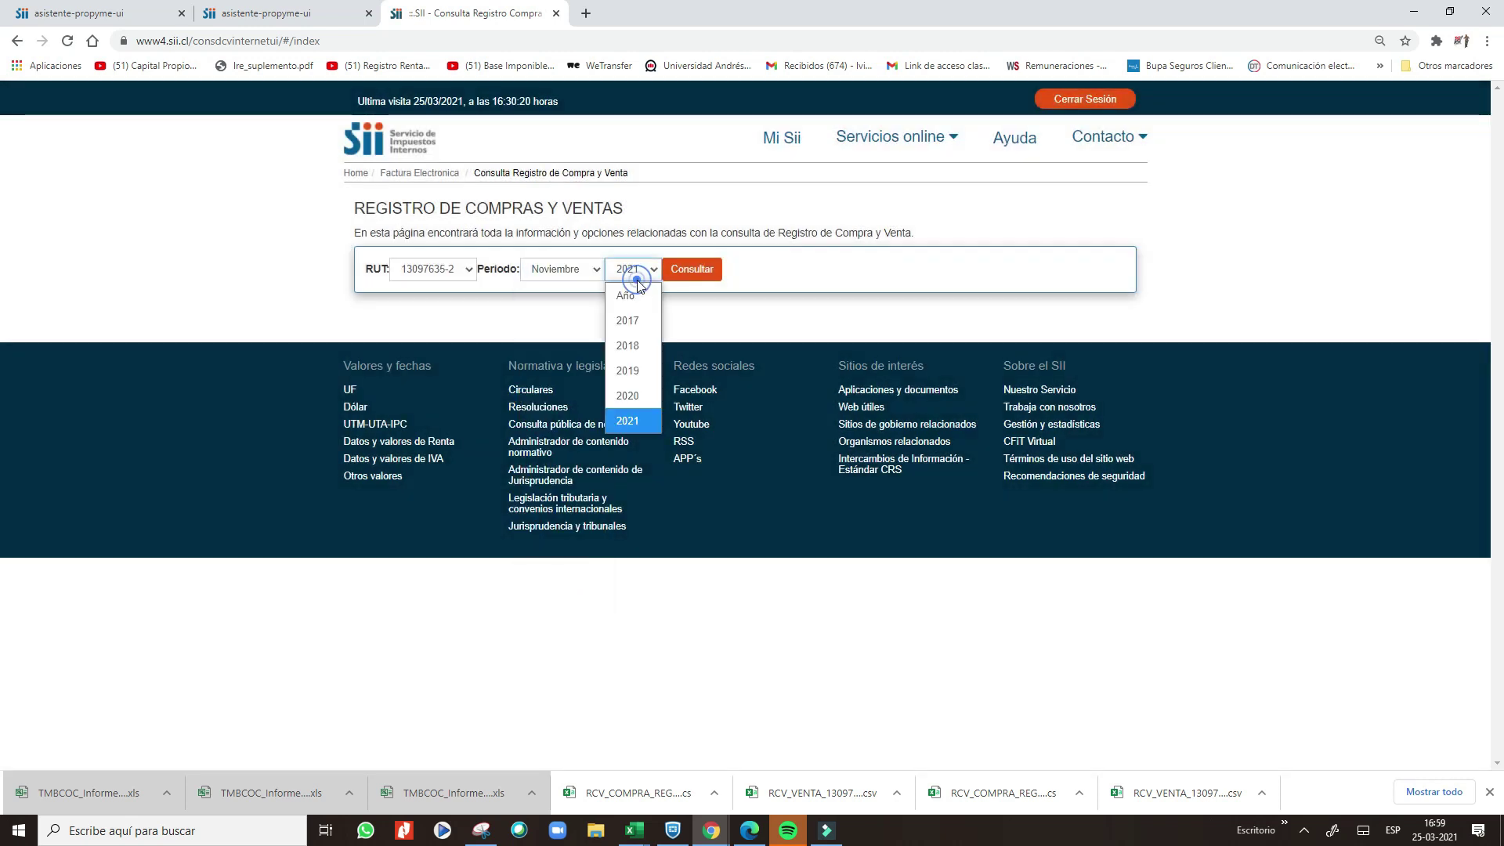
left_click(625, 404)
left_click(692, 269)
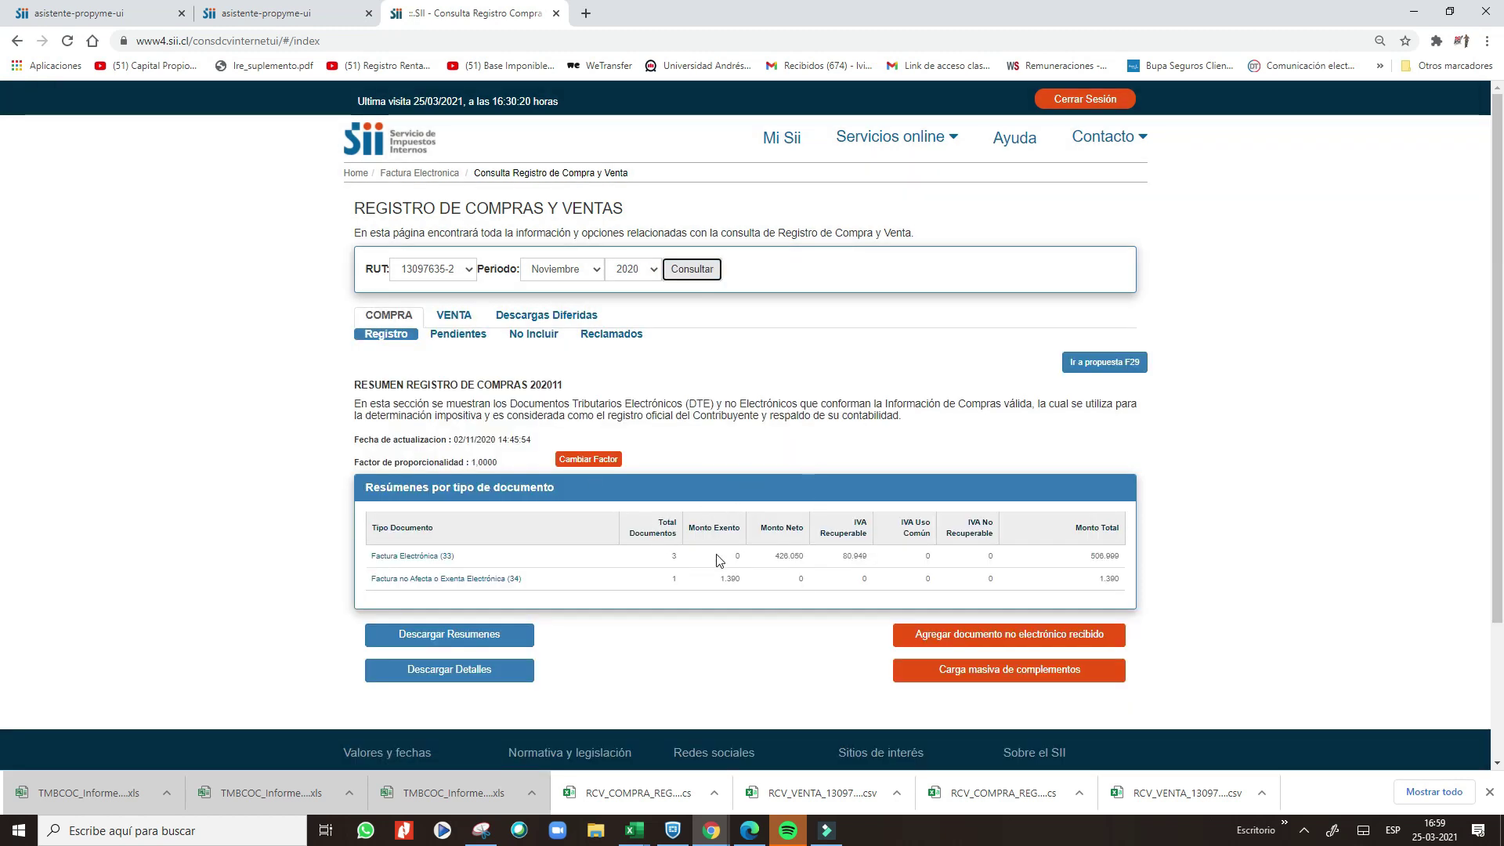
left_click(465, 319)
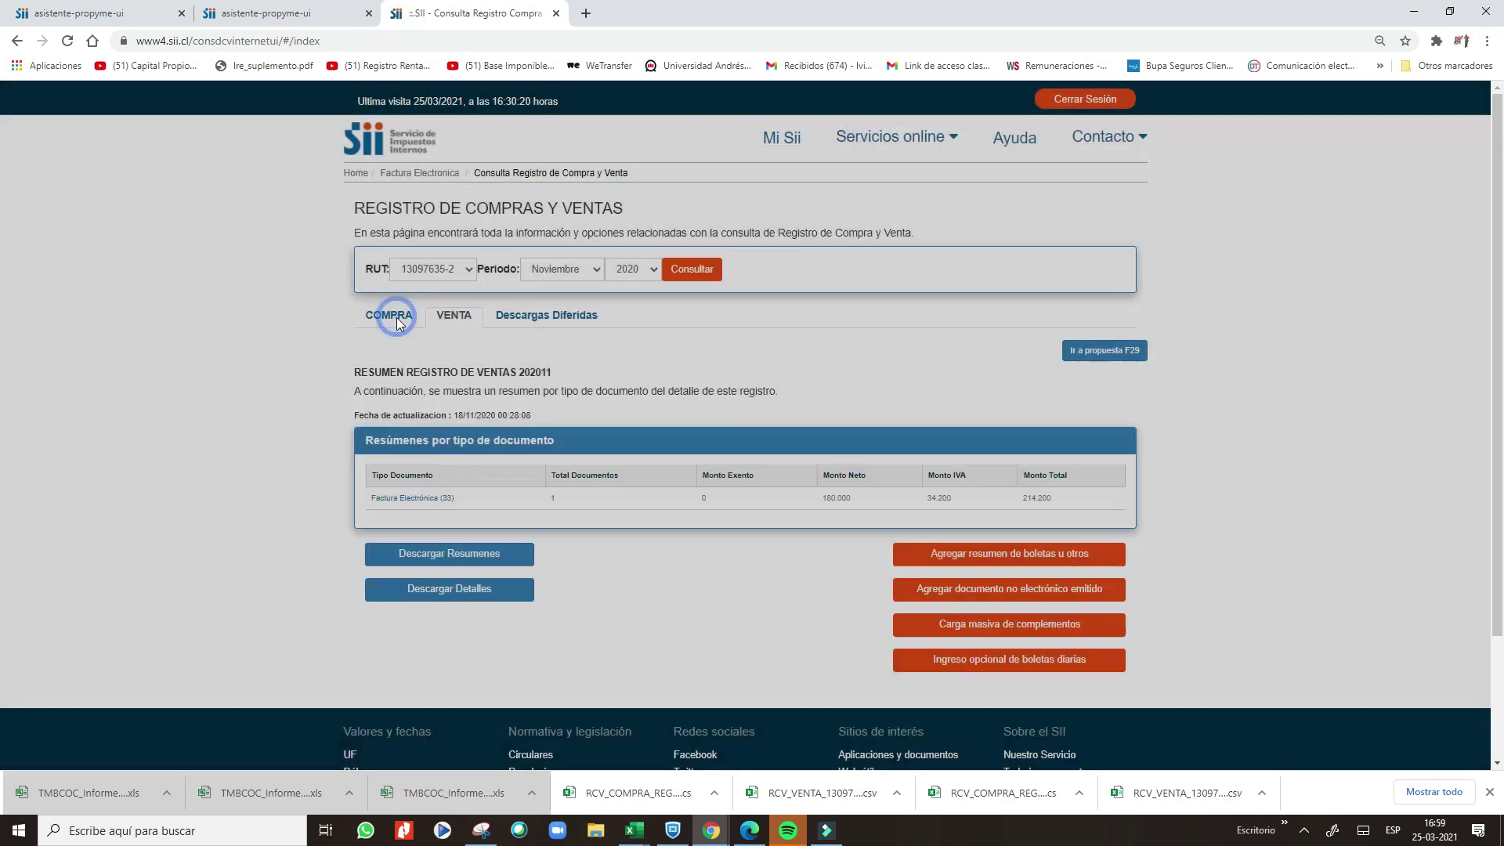
left_click(380, 317)
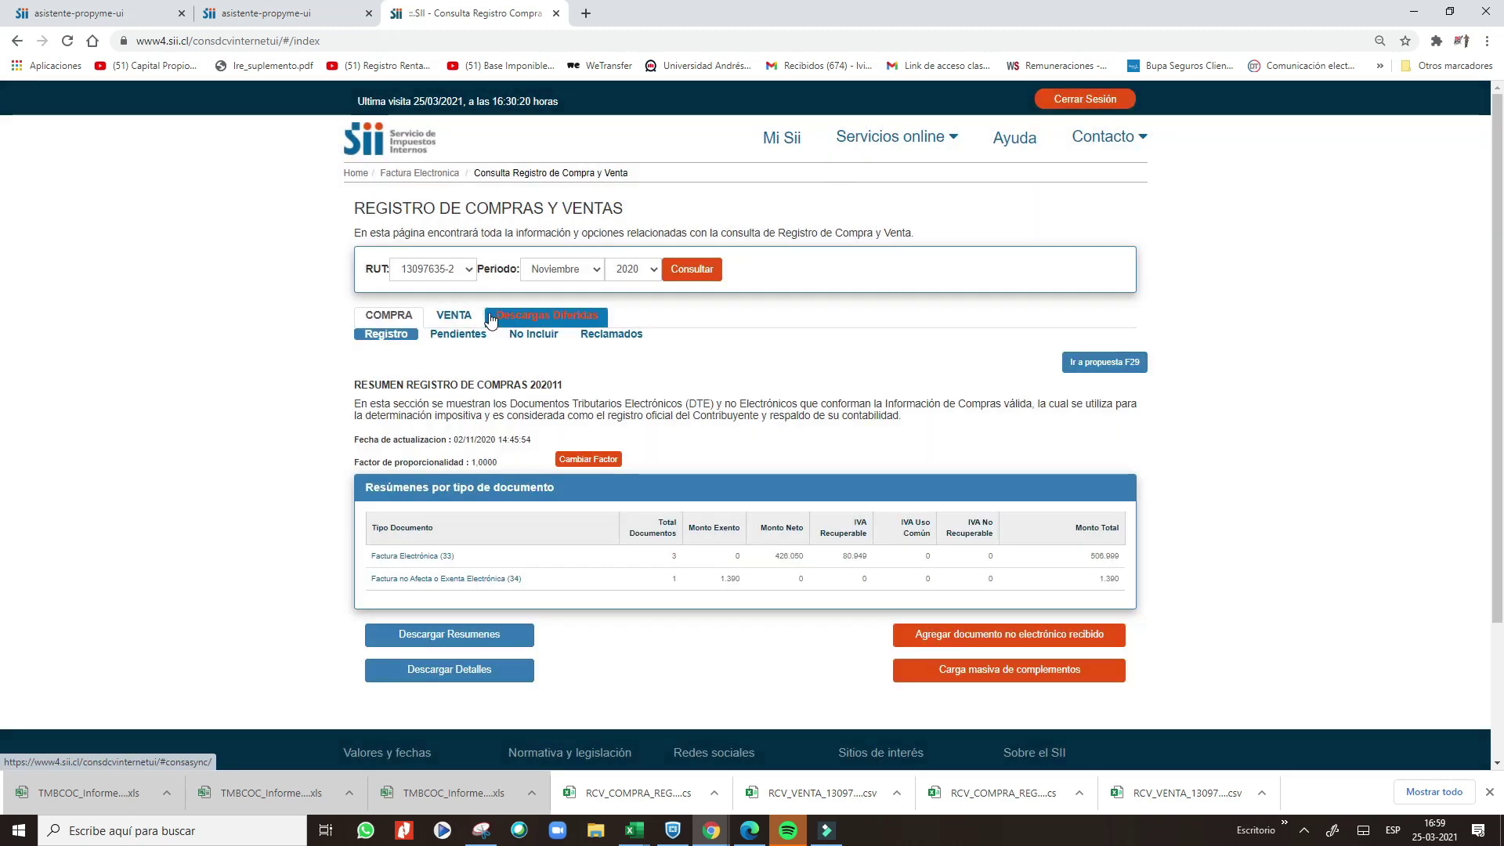
left_click(489, 317)
left_click(404, 316)
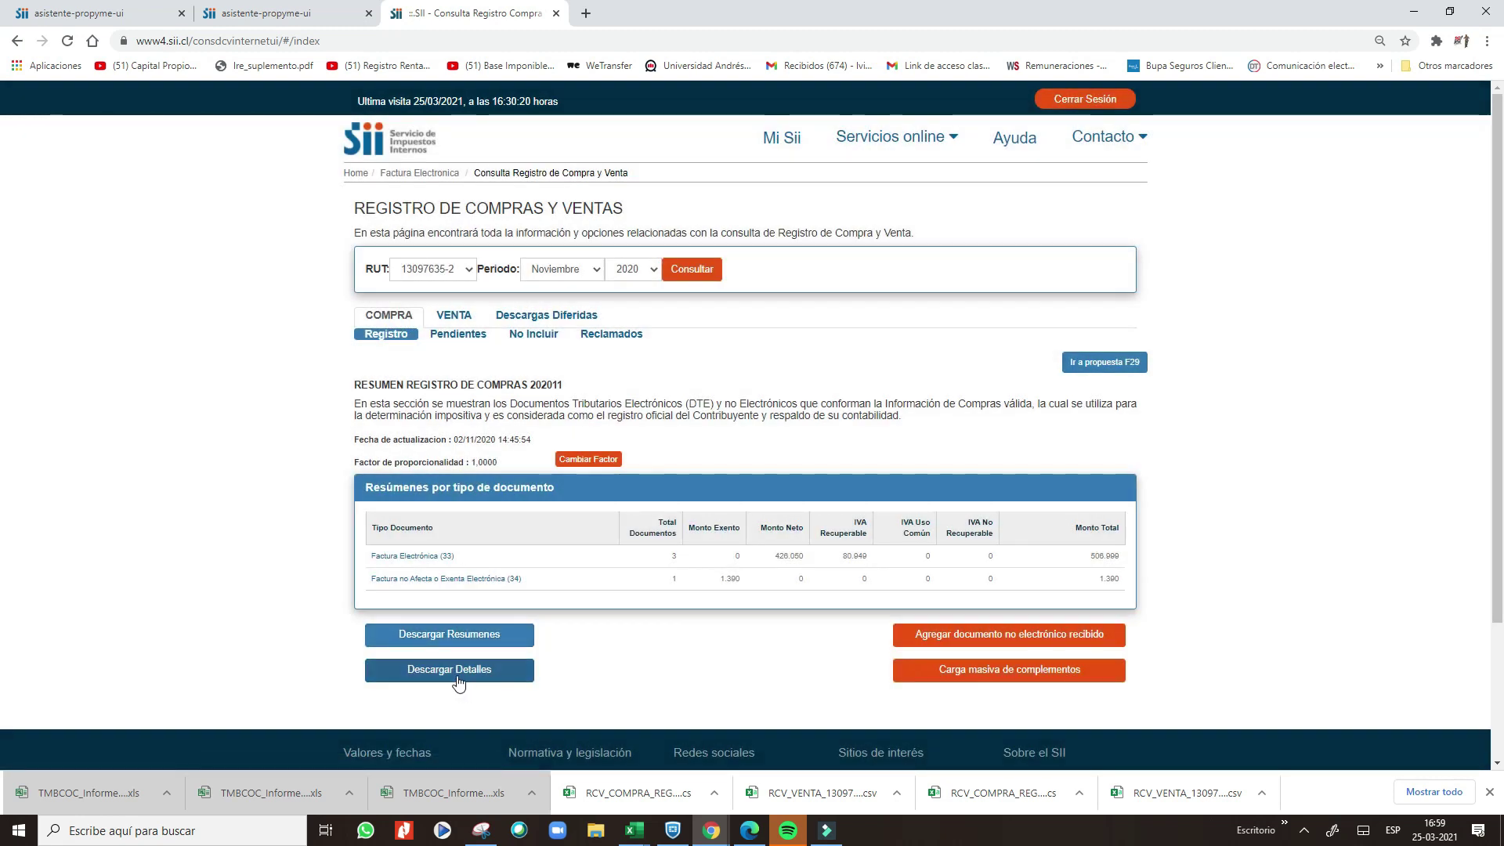
- Download the November 2020 purchase details as CSV and open it in Excel
left_click(458, 673)
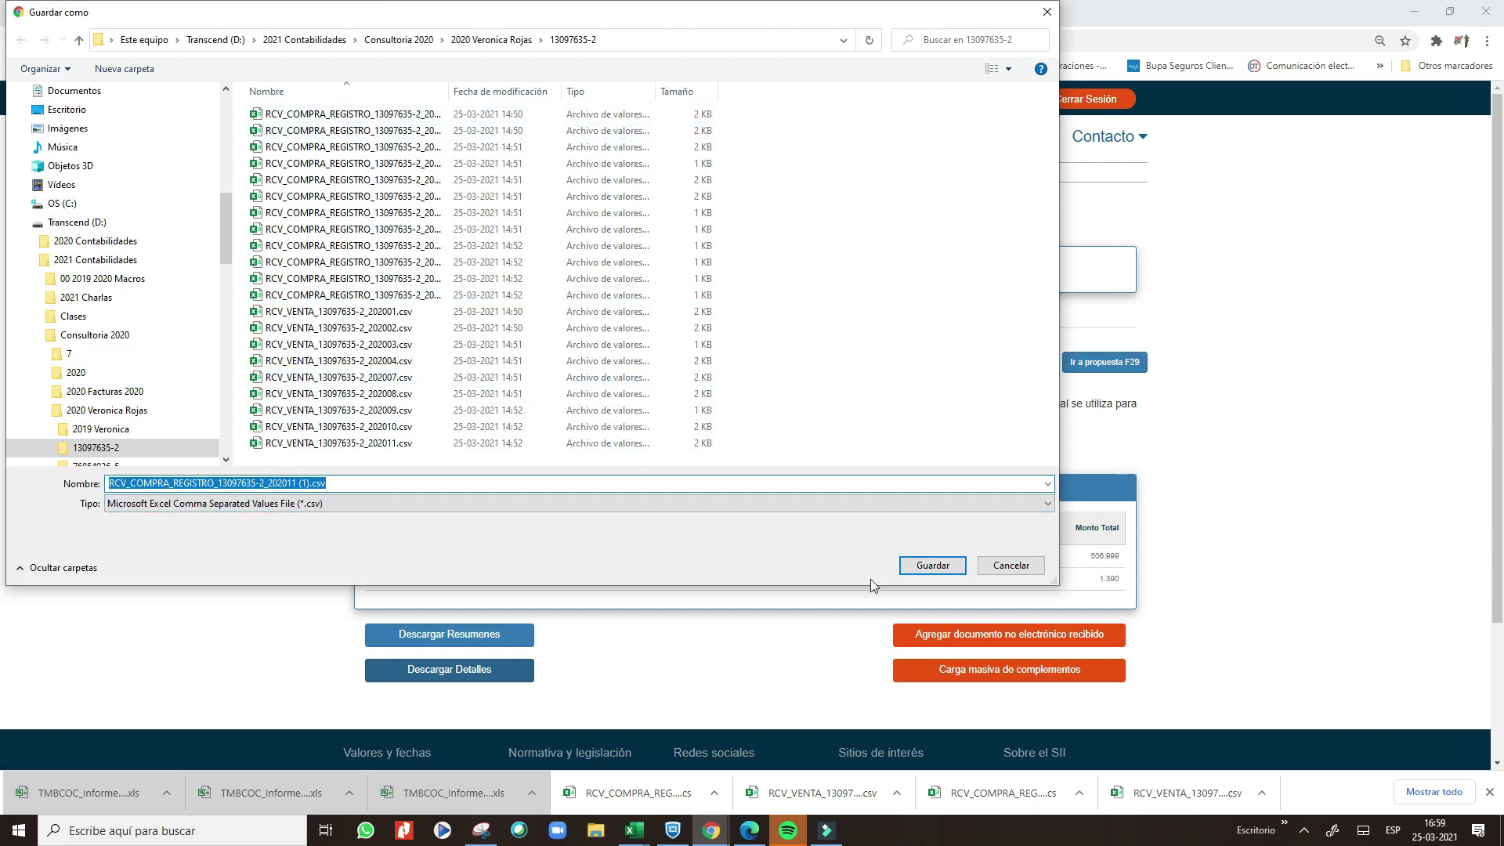
left_click(930, 566)
left_click(55, 793)
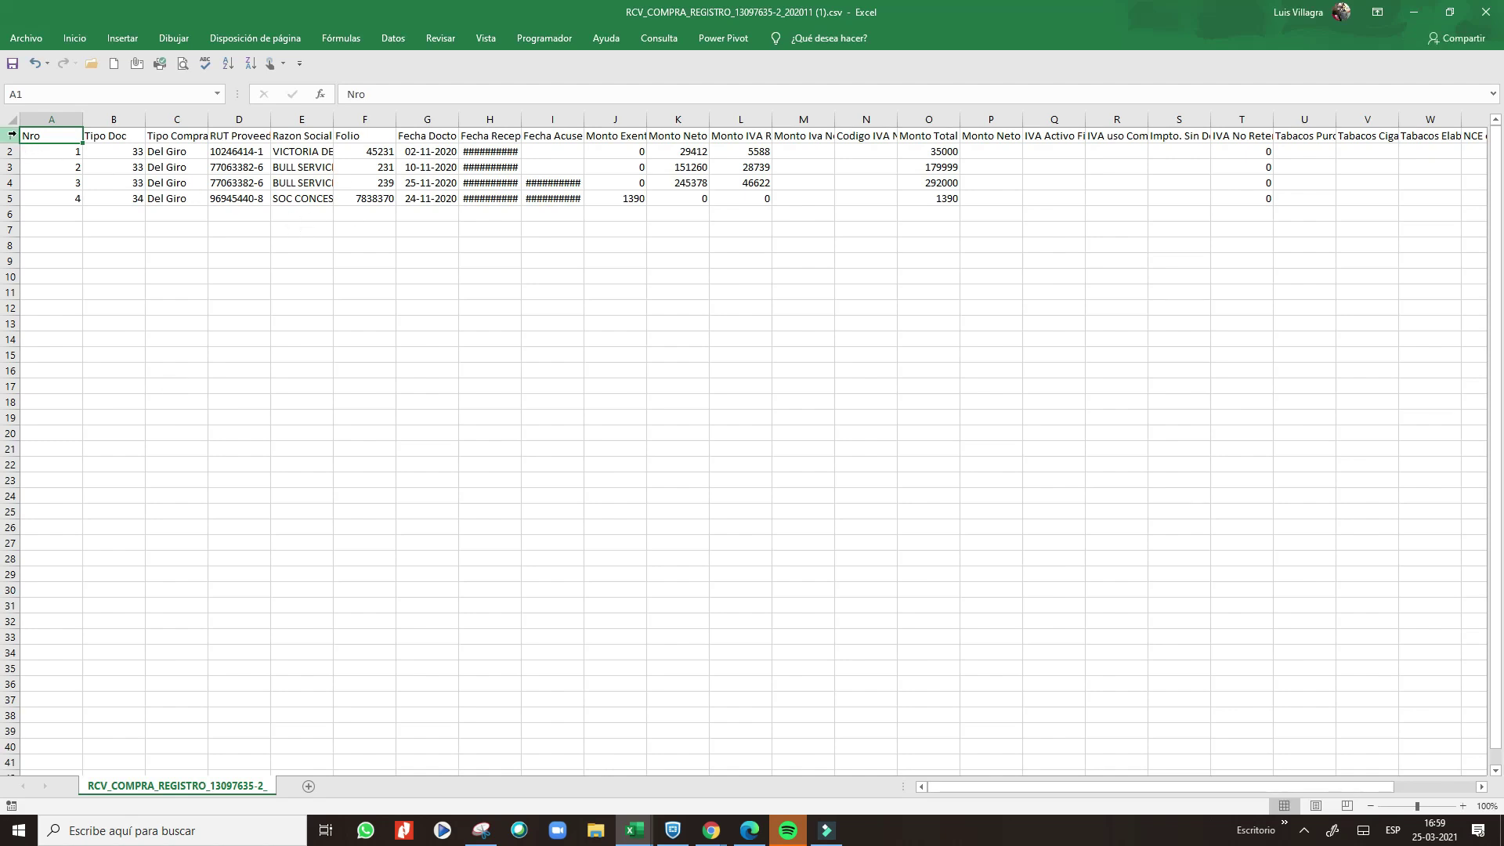
- Copy CSV rows 1–5 (header plus four purchases) into 2020 Rcompras starting at row 75
left_click_drag(12, 135, 10, 198)
right_click(7, 174)
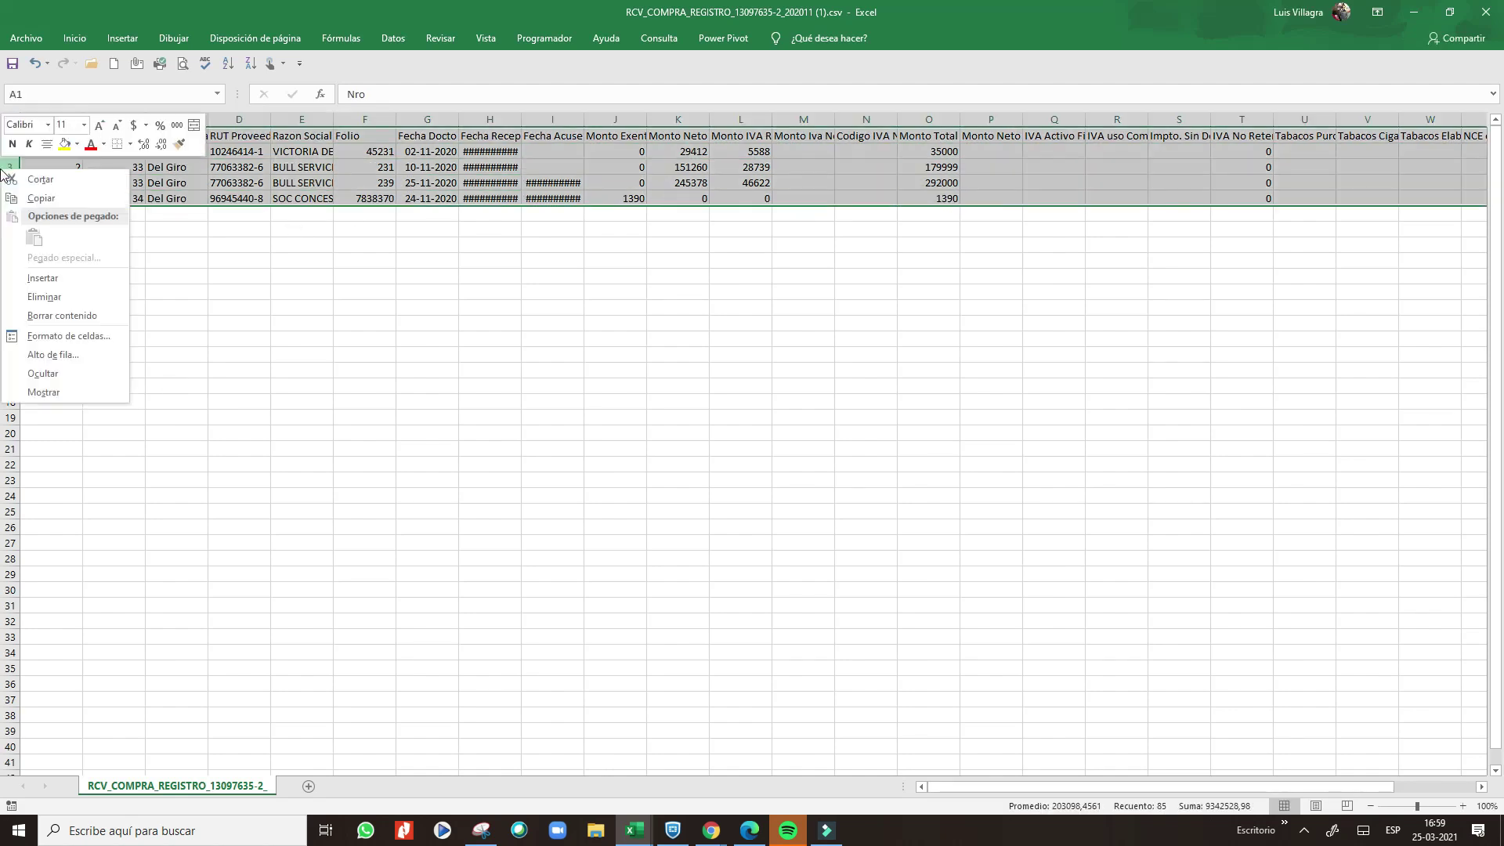
left_click(41, 198)
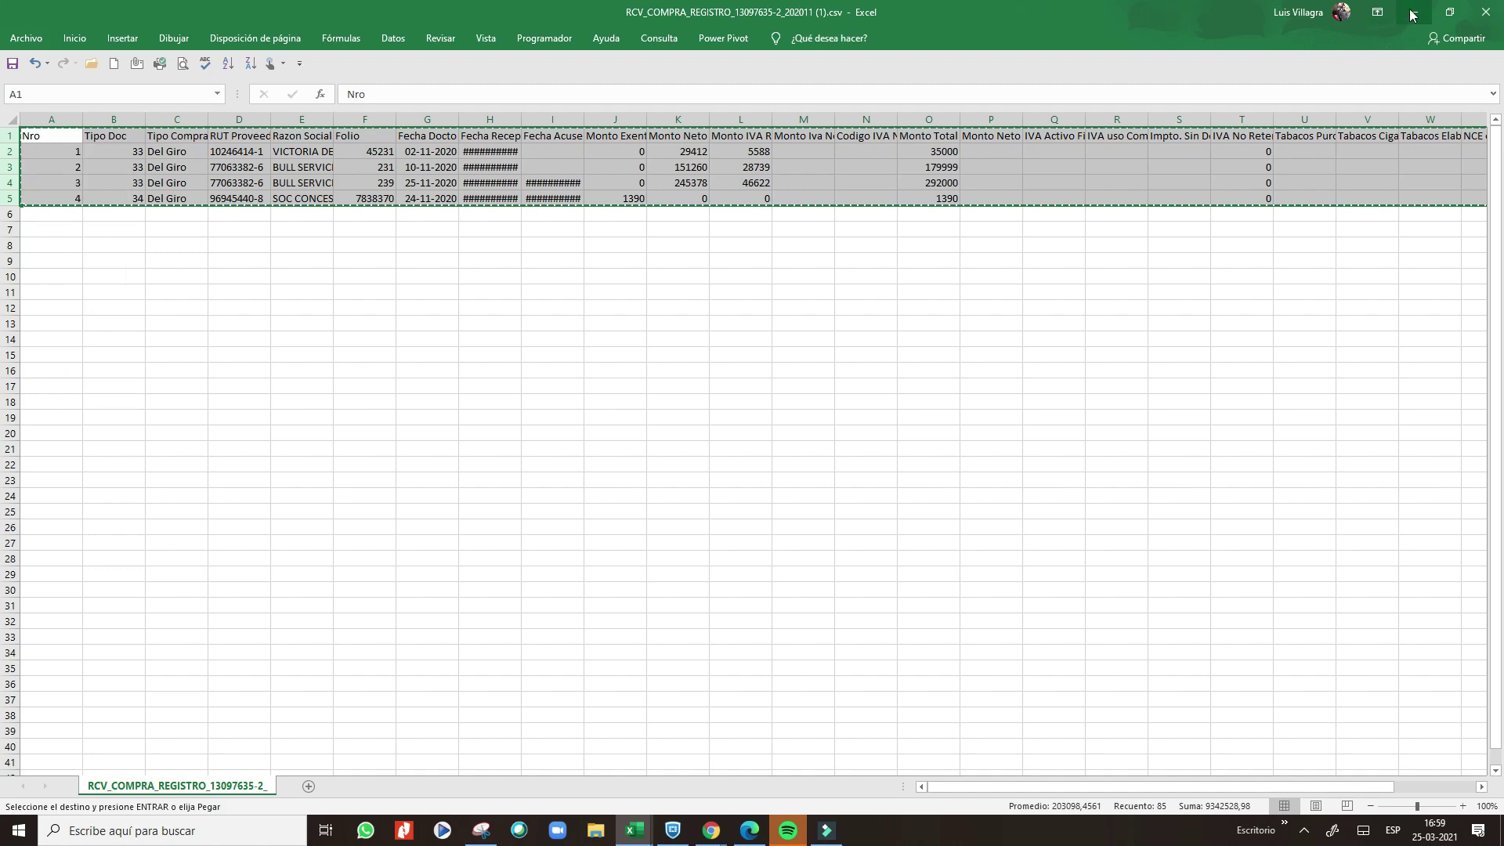
left_click(1412, 15)
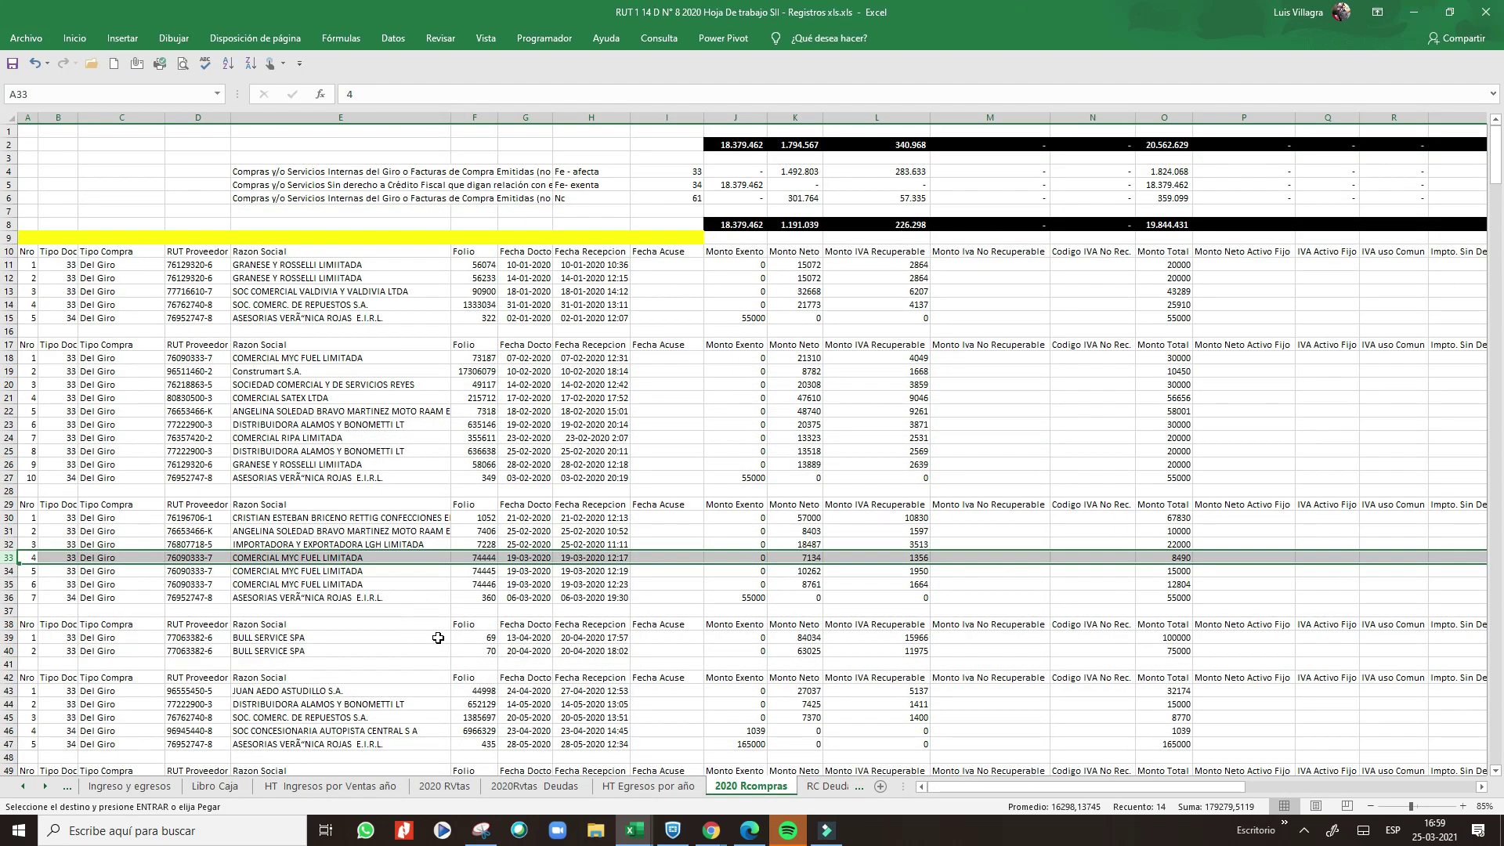
scroll(438, 638, "down", 10)
scroll(440, 627, "down", 10)
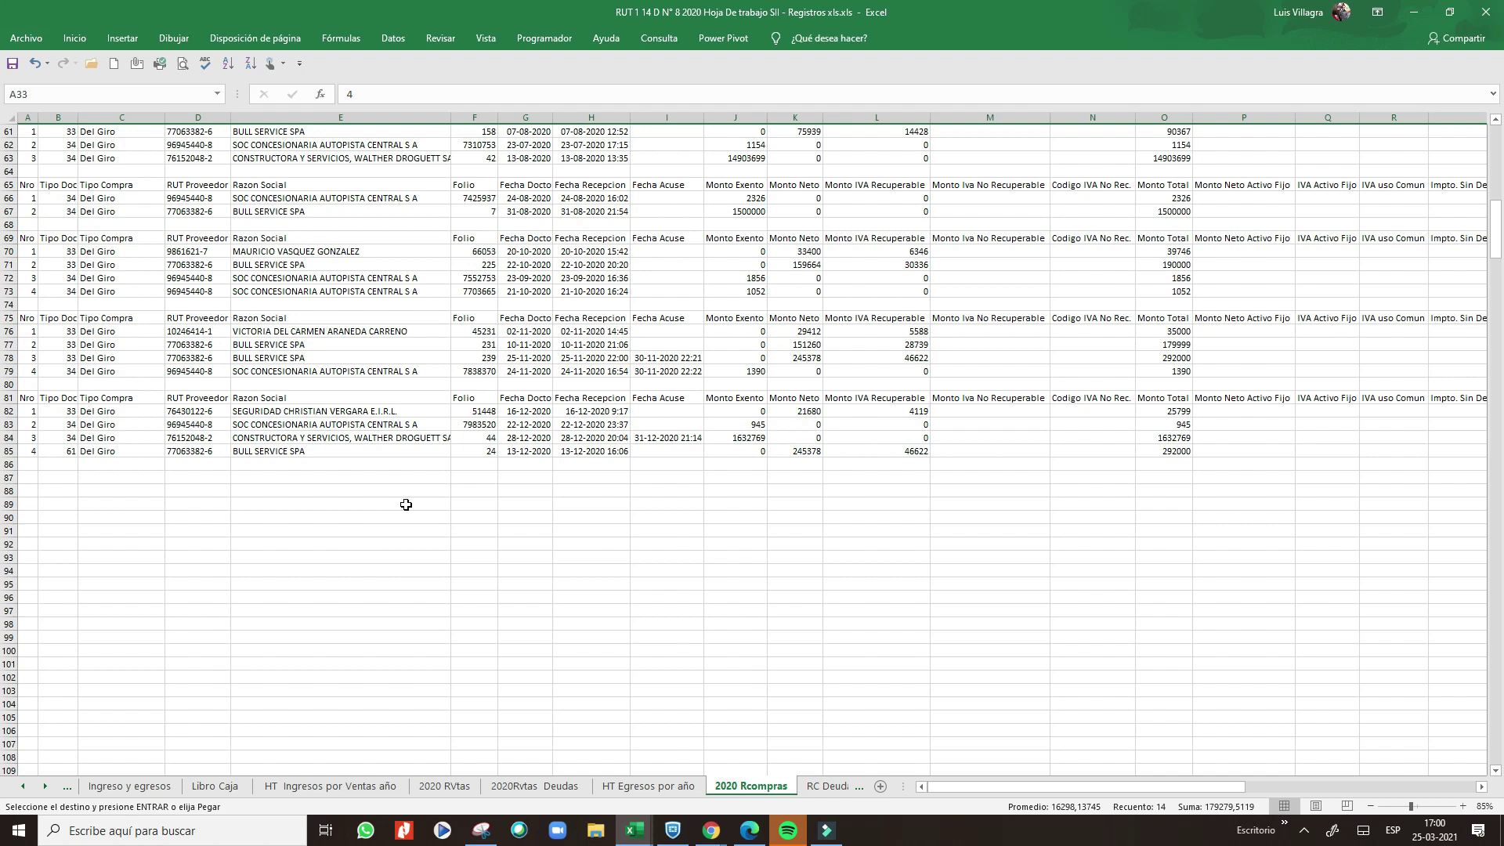
left_click(9, 318)
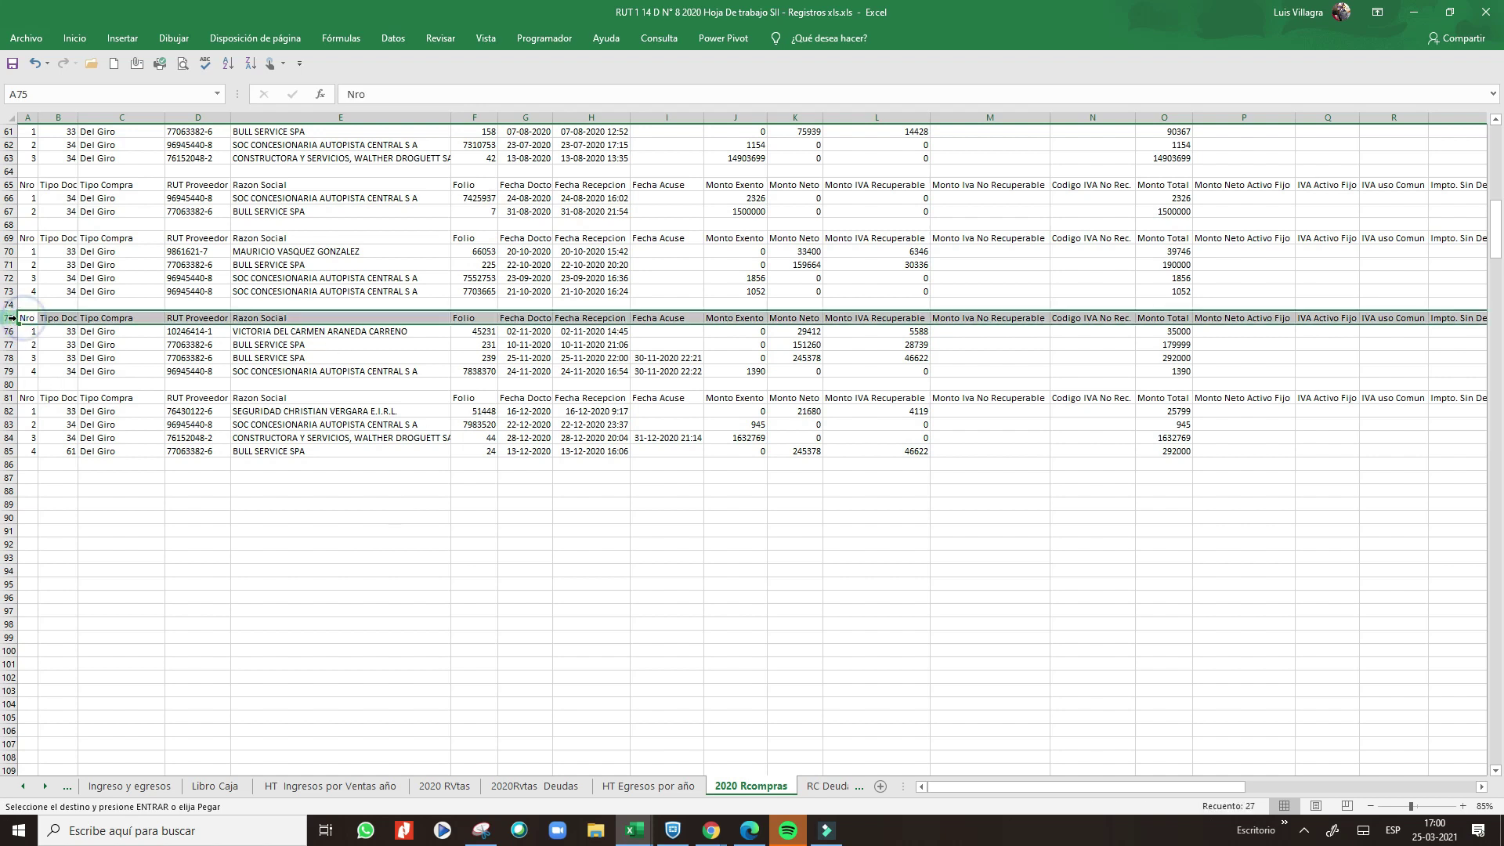
right_click(9, 319)
left_click(37, 386)
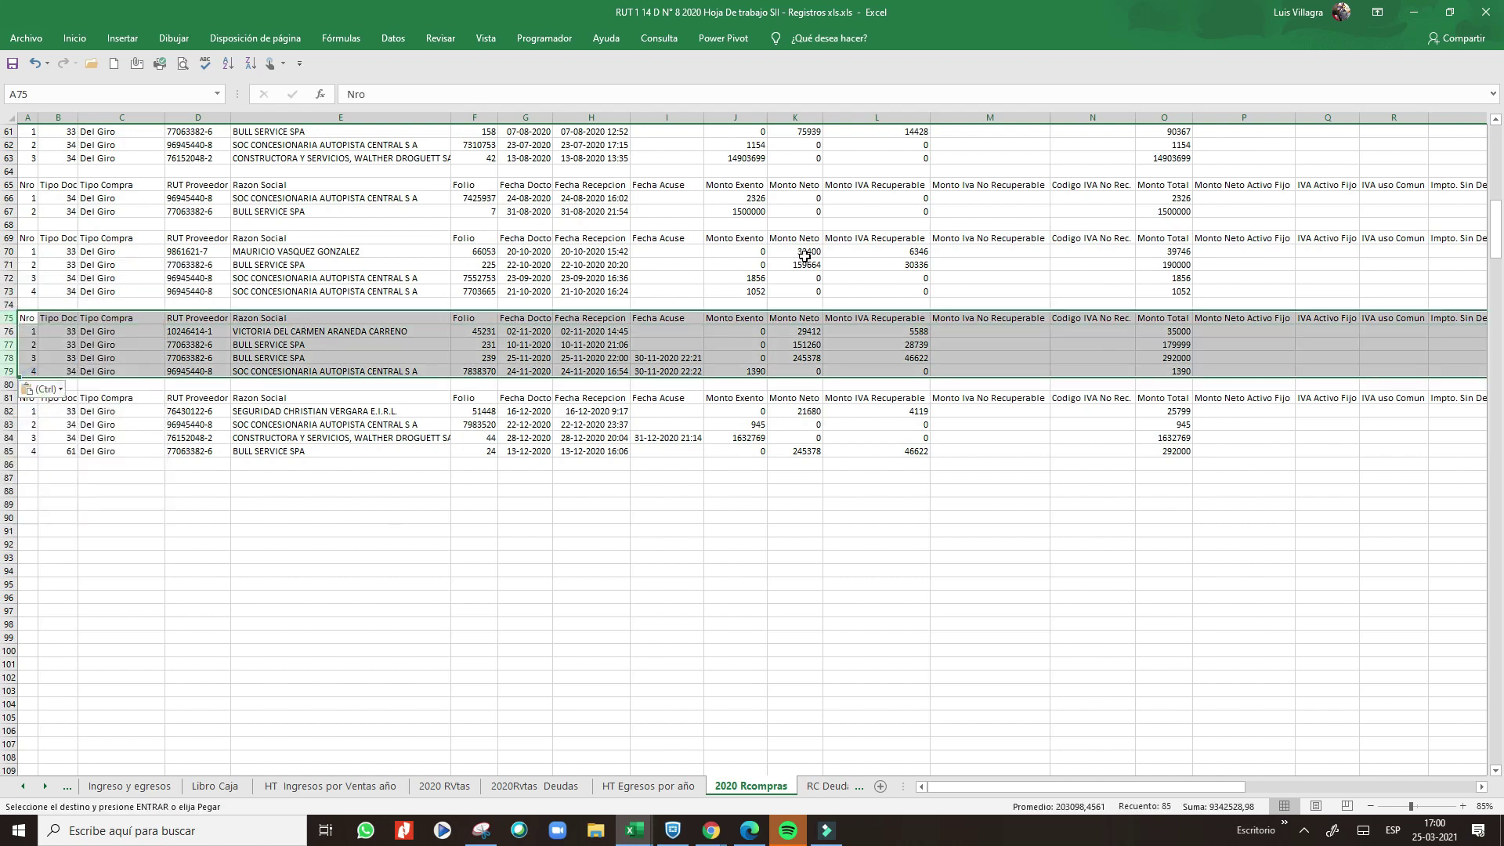
scroll(853, 248, "up", 20)
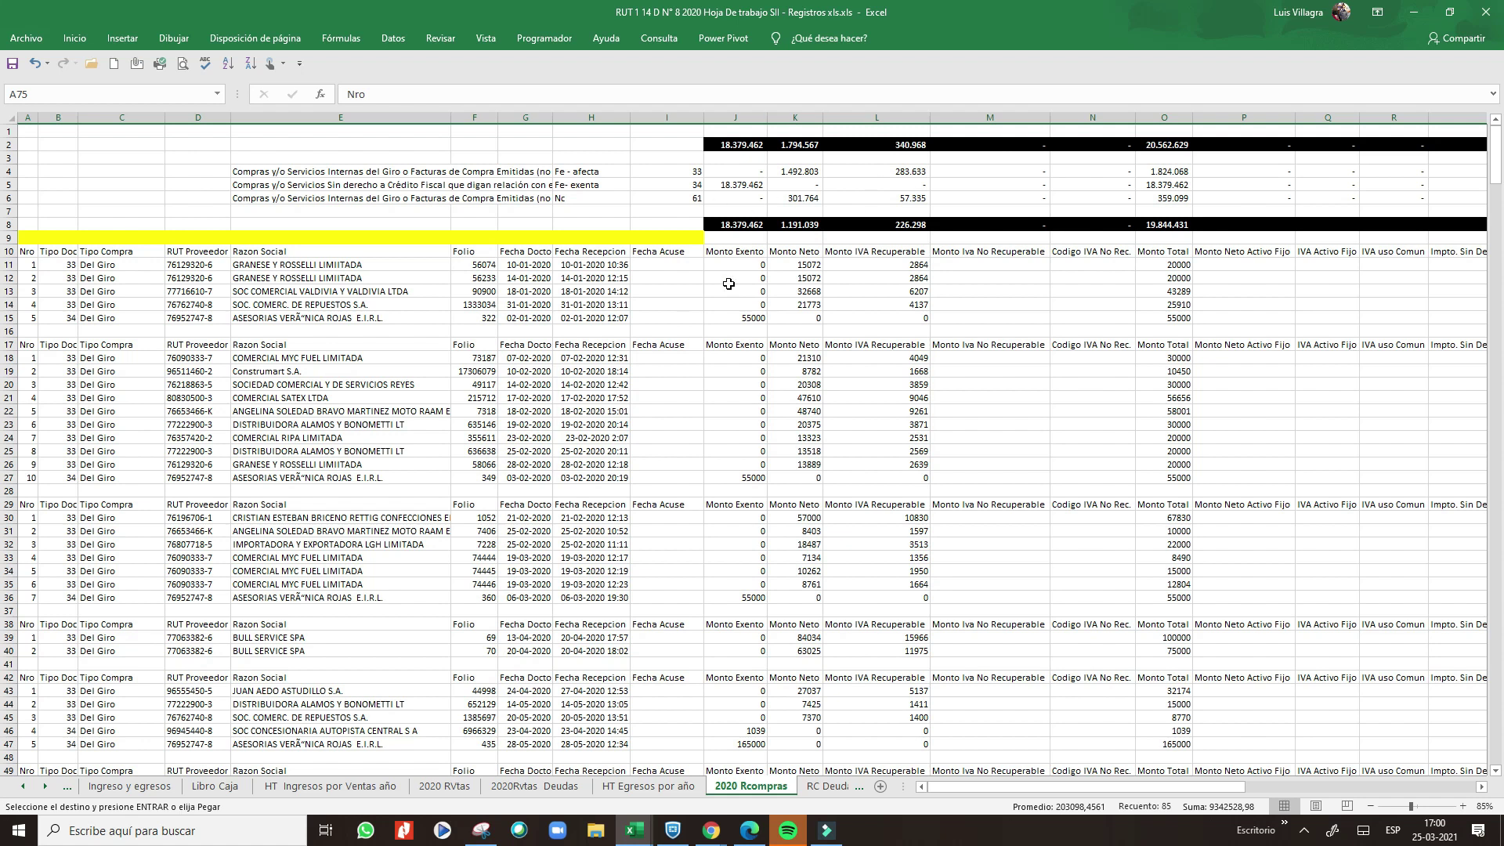
- End copy mode, open Excel's File view, then bring up Filmora's screen recorder controls
key("Escape")
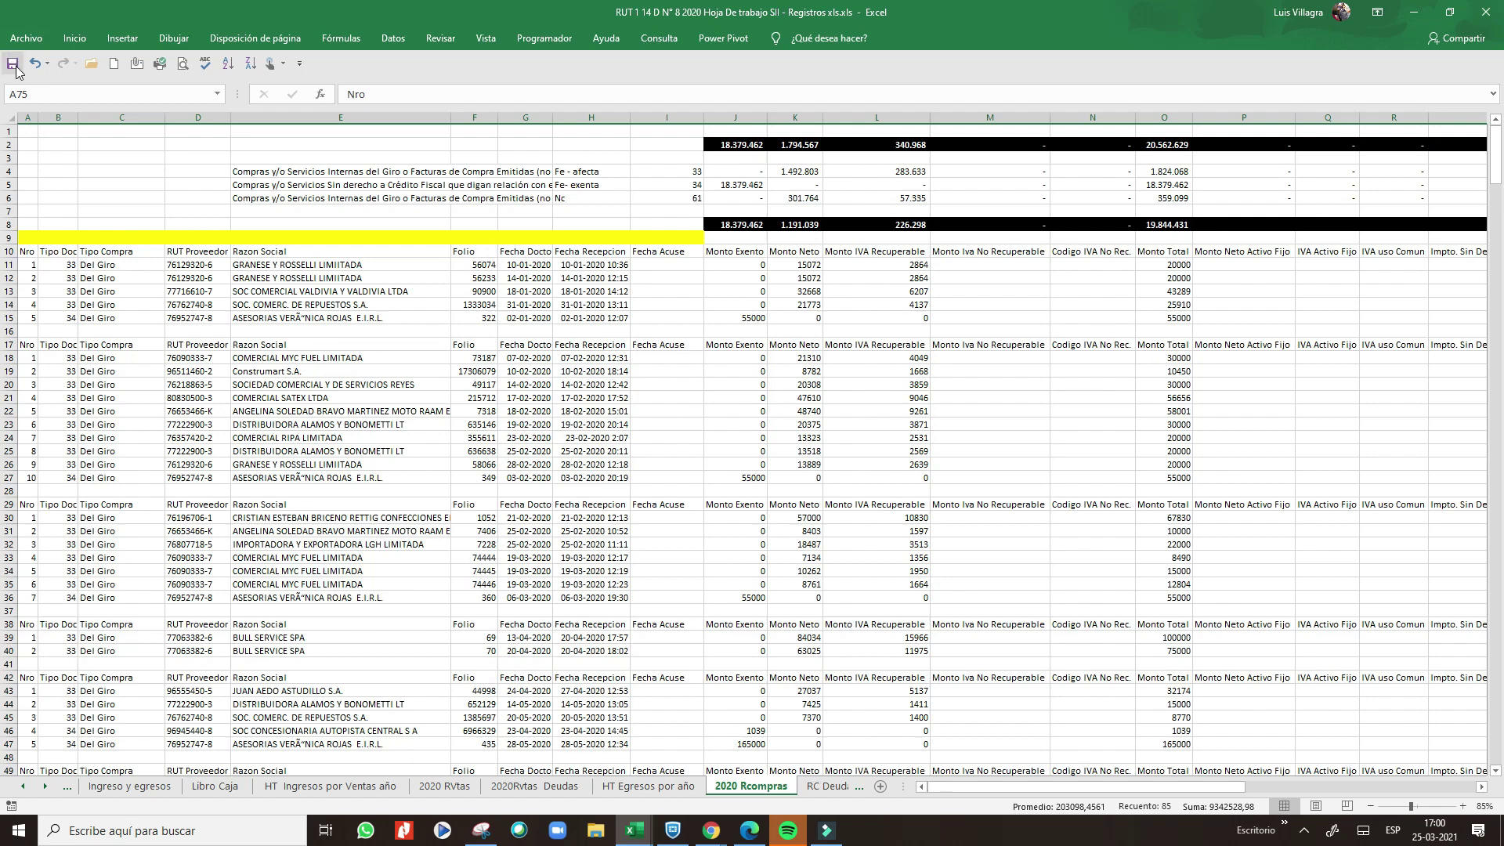
left_click(25, 38)
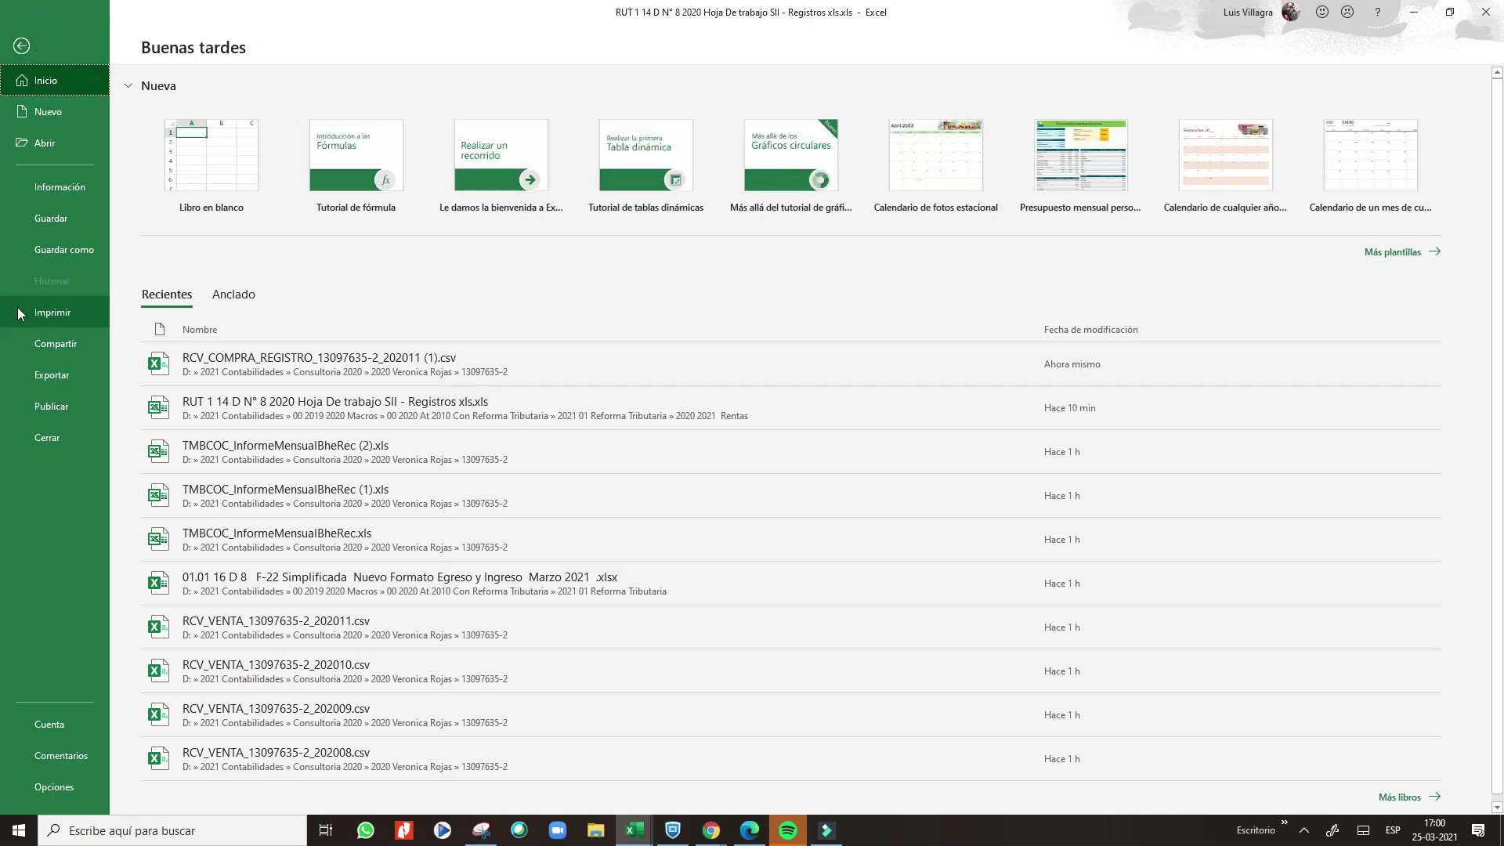
left_click(827, 832)
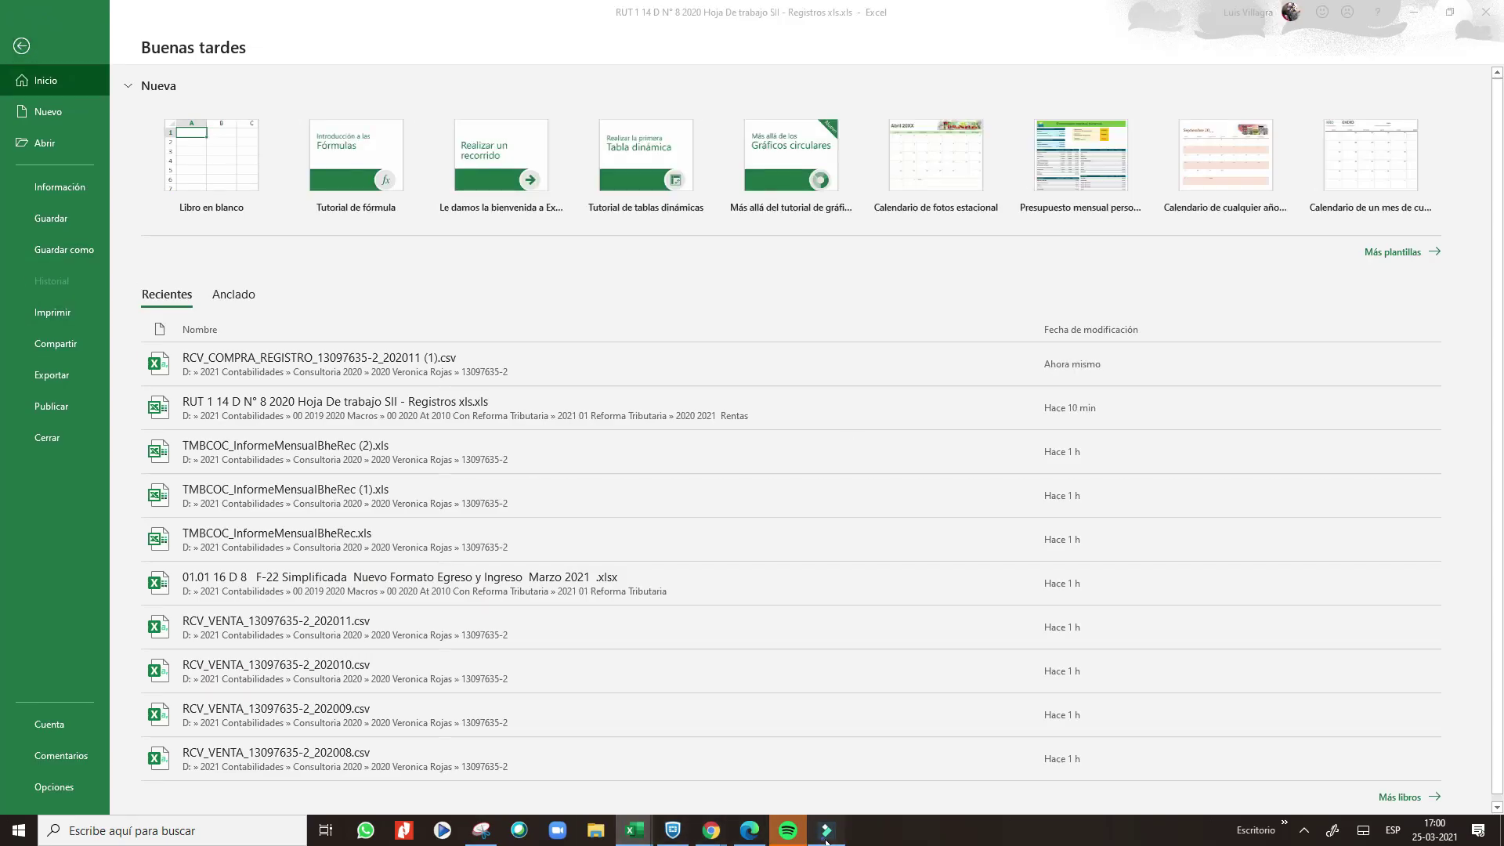
left_click(1304, 830)
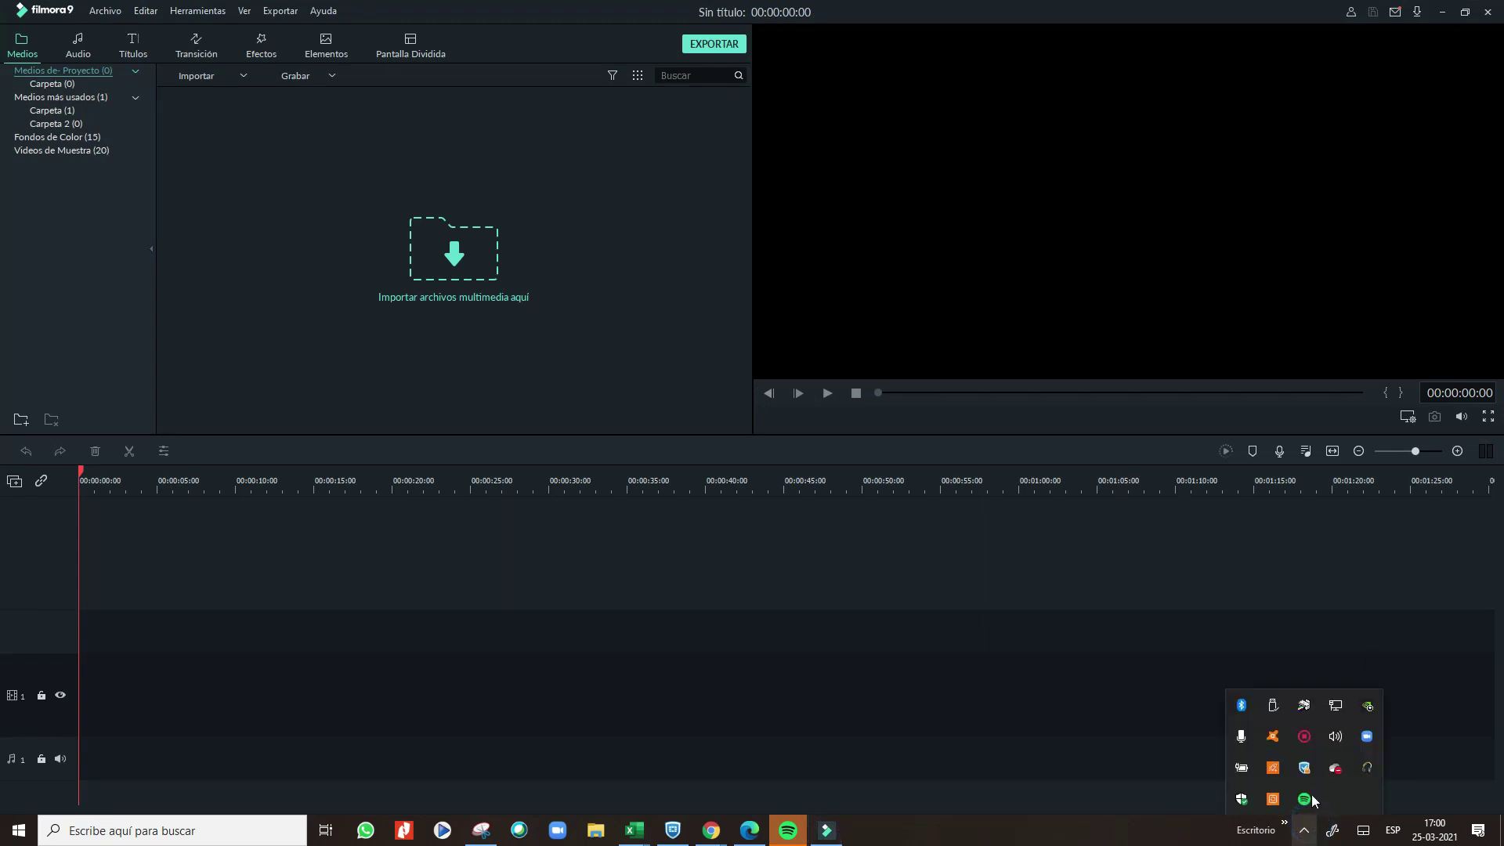
left_click(1309, 738)
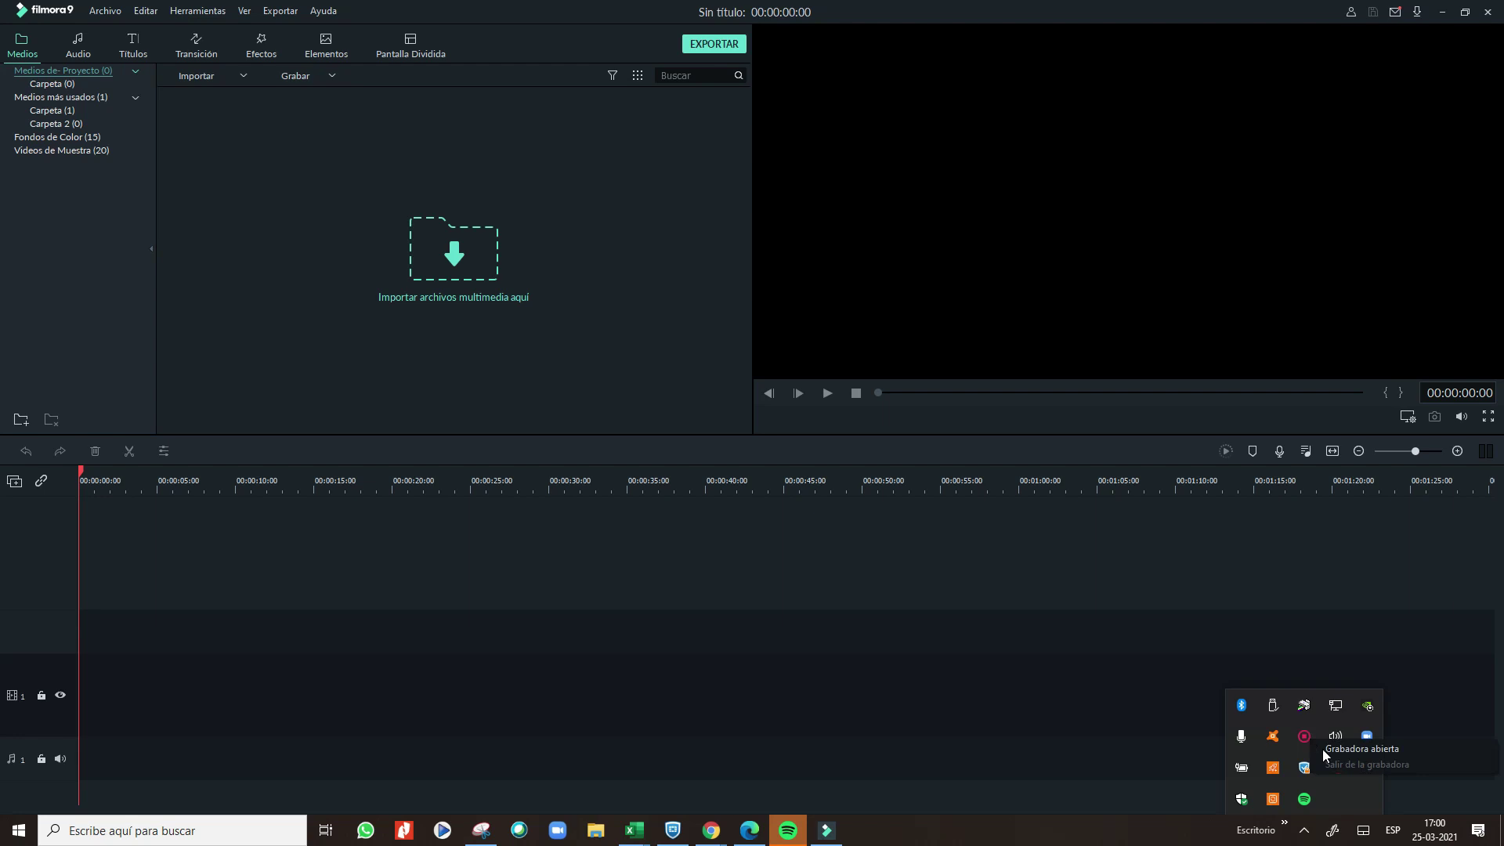